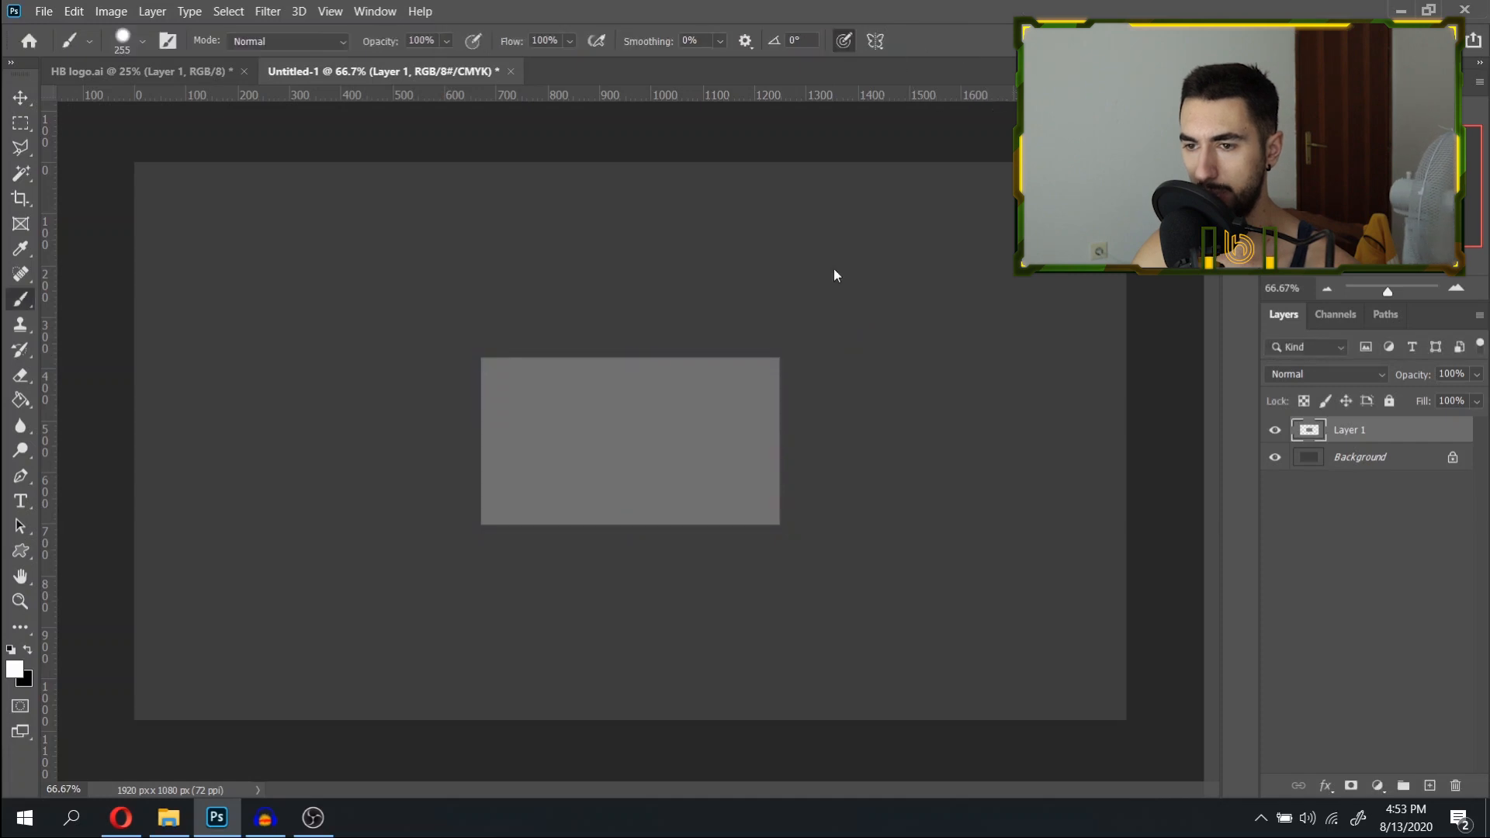
scroll(606, 481, "up", 4)
scroll(604, 483, "up", 2)
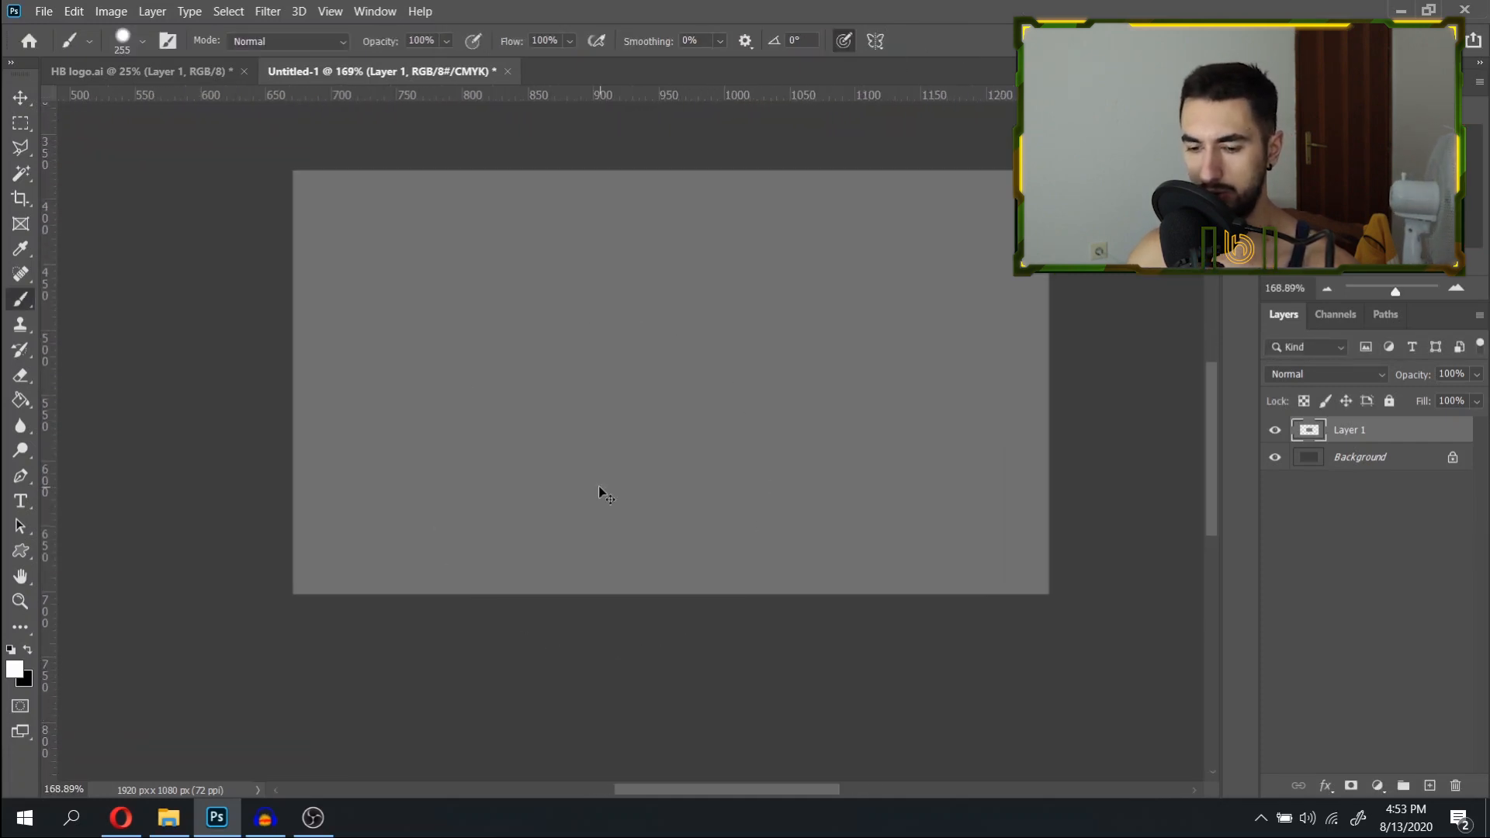
key("ctrl+t")
left_click_drag(666, 165, 670, 343)
left_click(921, 48)
Place a vertical and a horizontal guide crossing at the center of the grey rectangle.
scroll(645, 360, "down", 6)
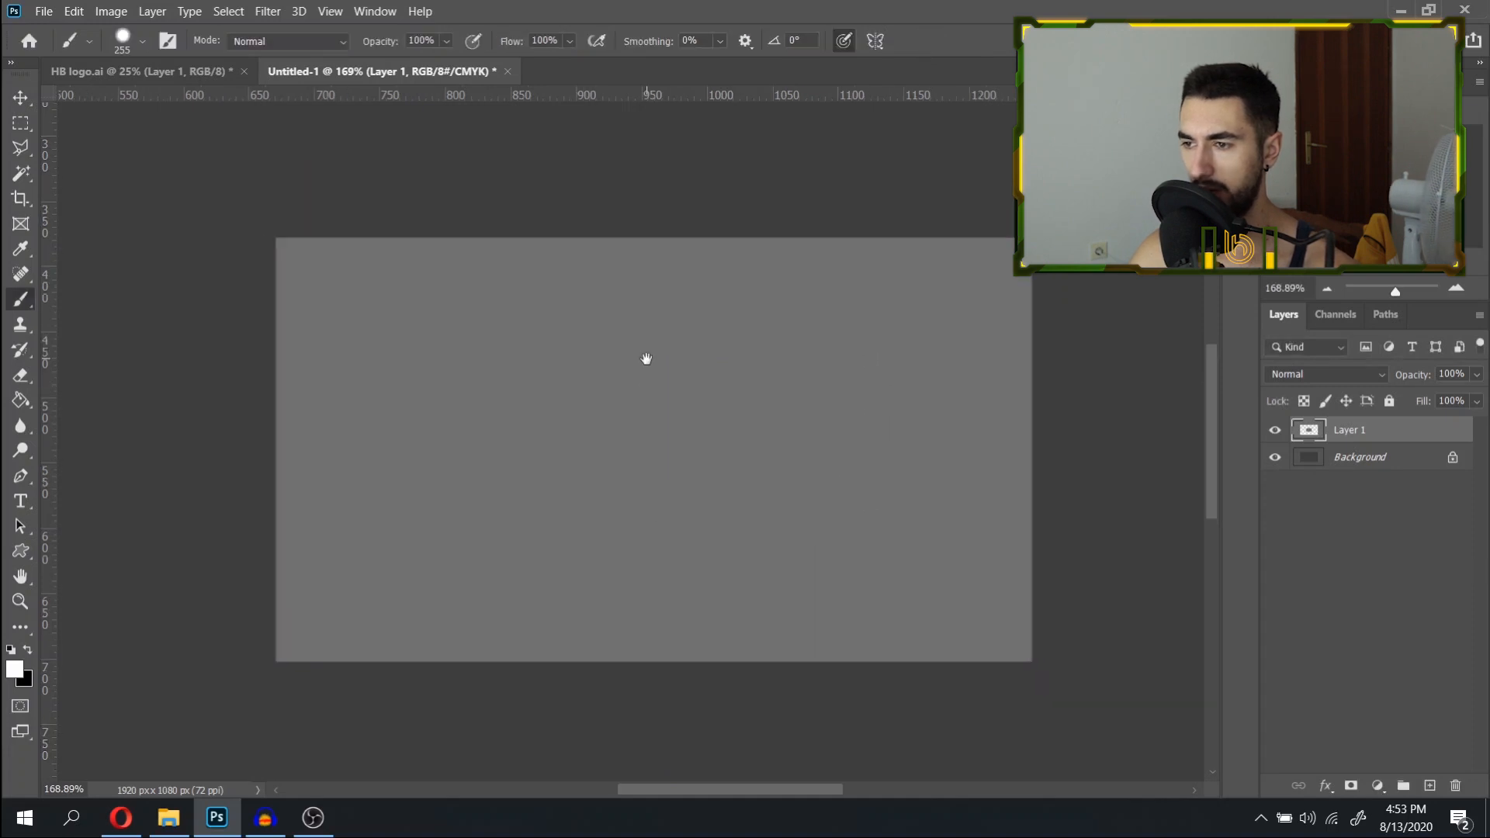
scroll(612, 416, "up", 3)
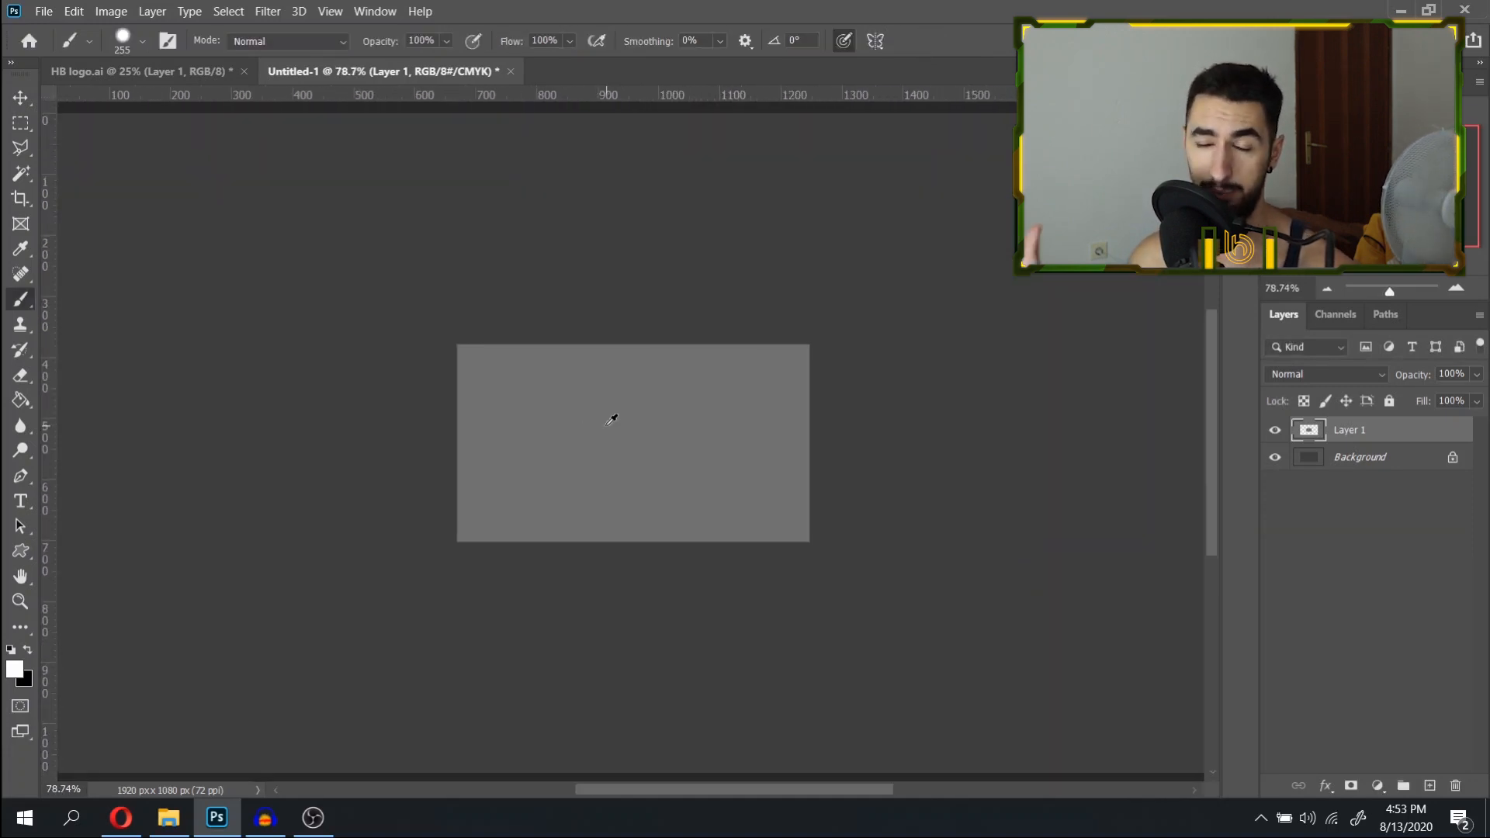
scroll(611, 419, "up", 4)
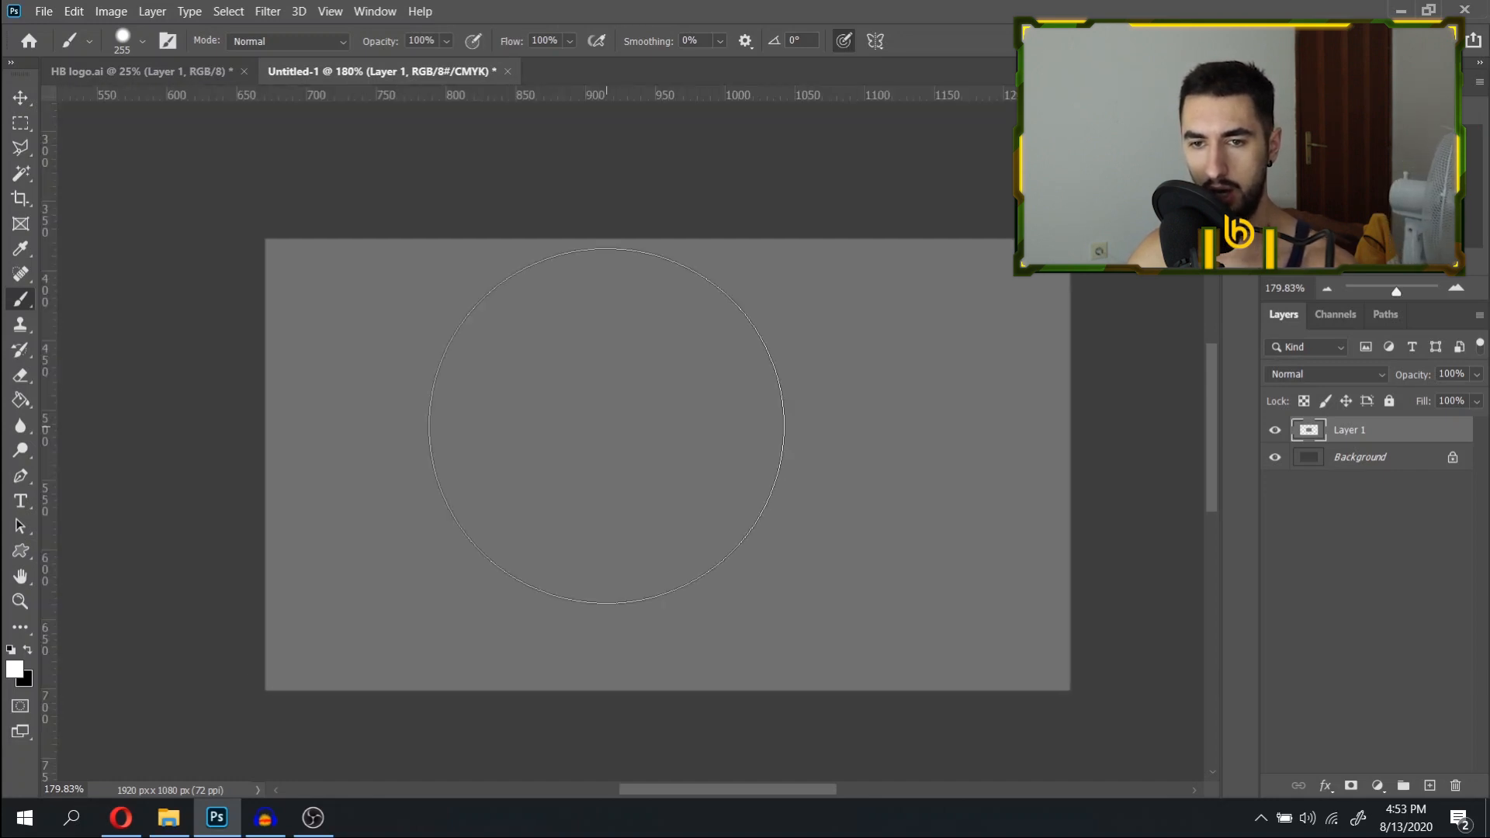
left_click_drag(48, 249, 668, 241)
left_click_drag(720, 90, 718, 471)
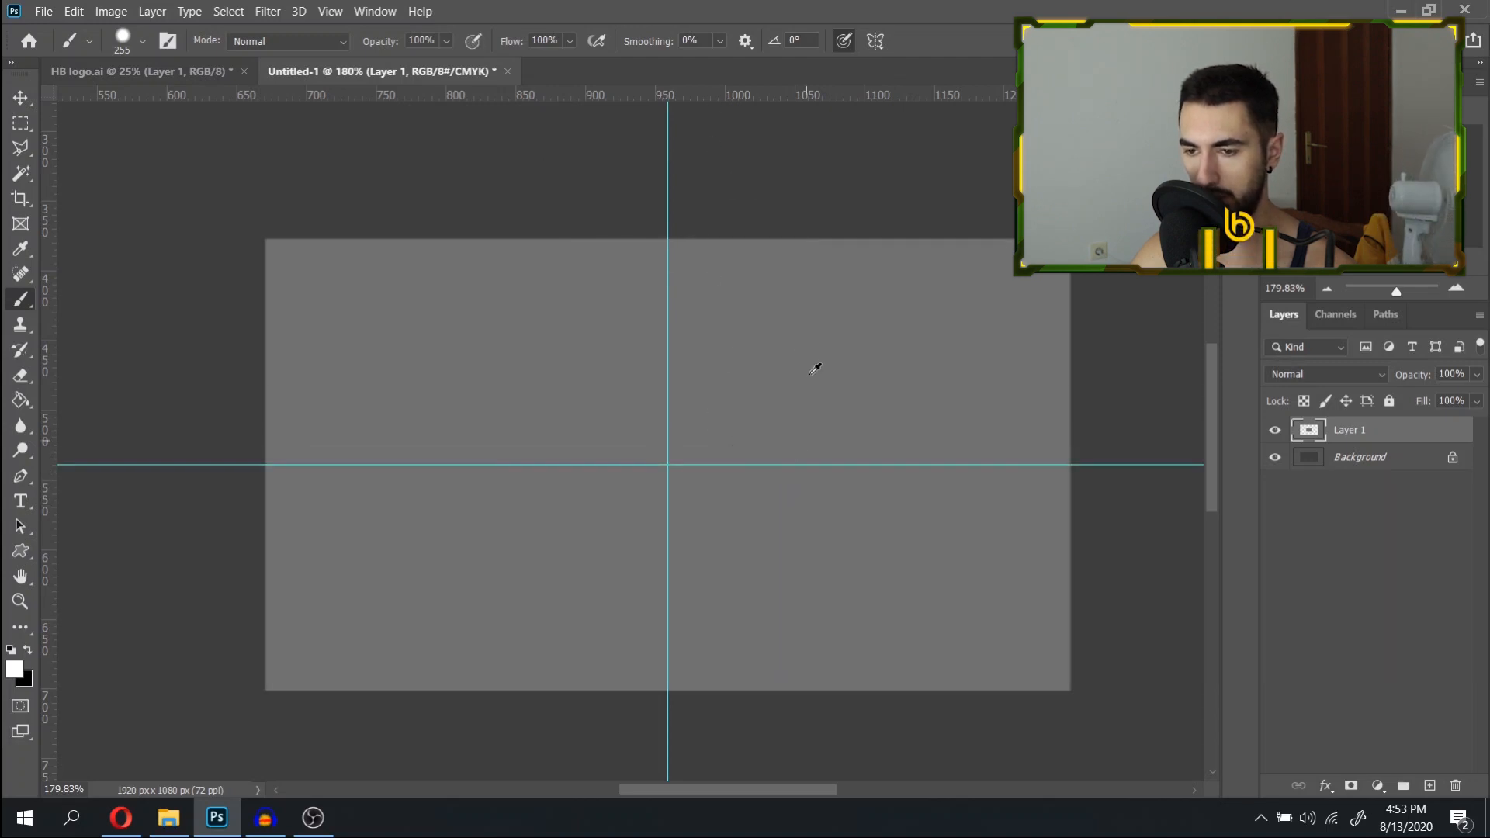
Add a new layer above Layer 1 and name it "main shape".
scroll(789, 383, "down", 4)
scroll(583, 422, "up", 3)
scroll(435, 455, "up", 3)
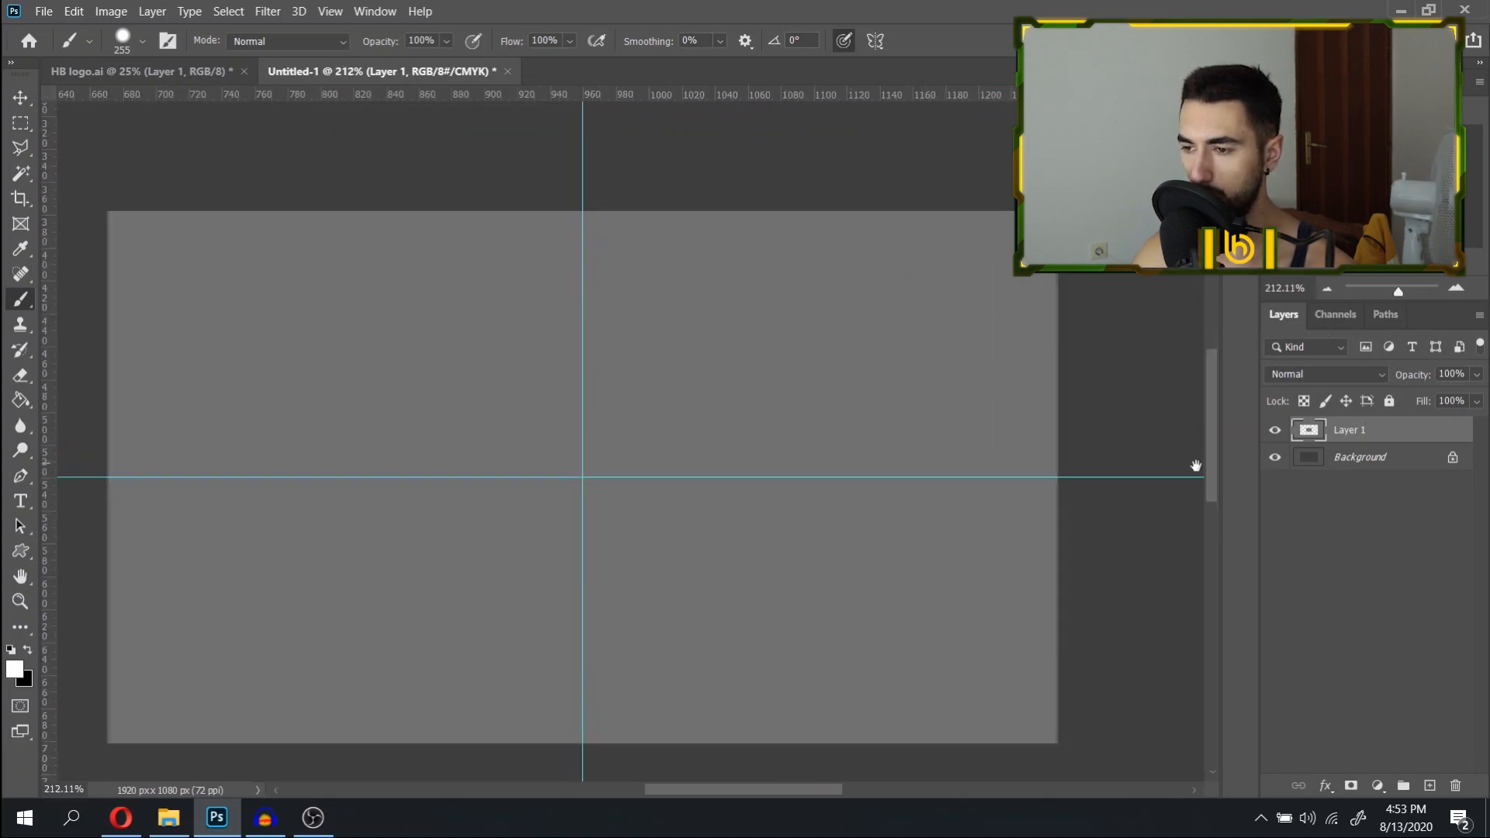
scroll(1012, 373, "left", 3)
left_click(1431, 786)
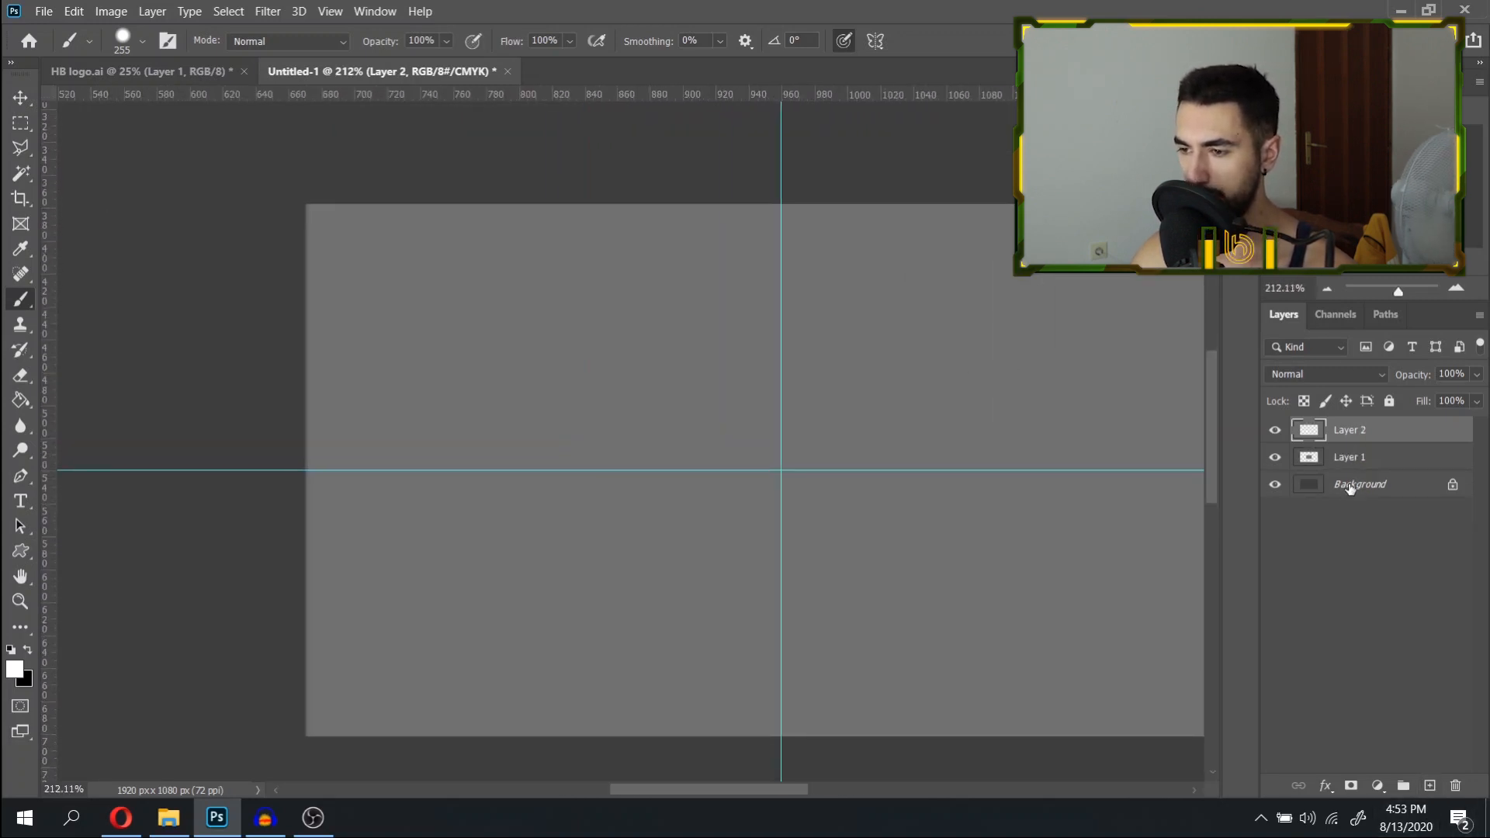
double_click(1349, 432)
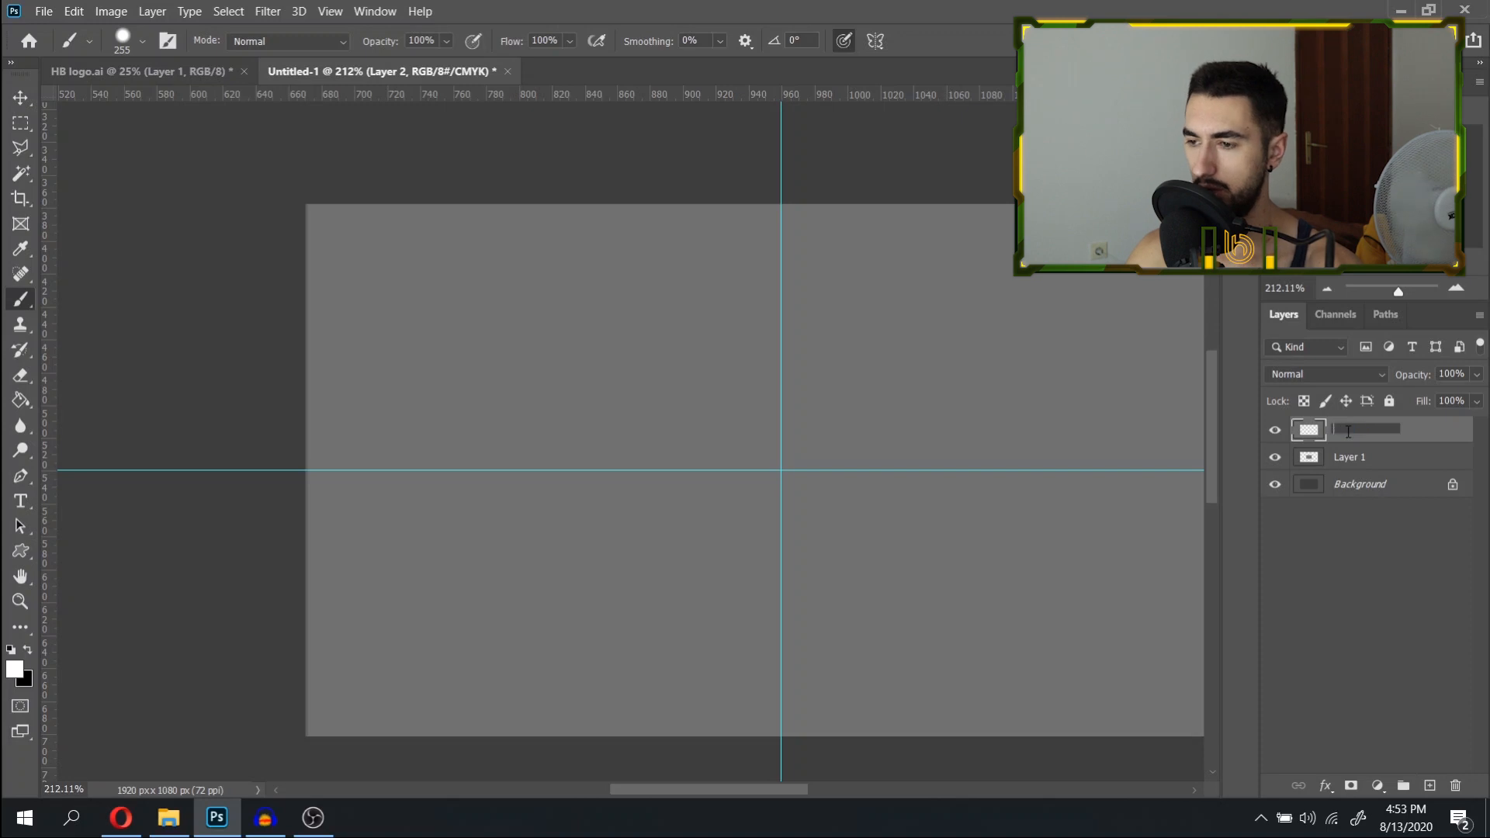
type("main shape")
key("Return")
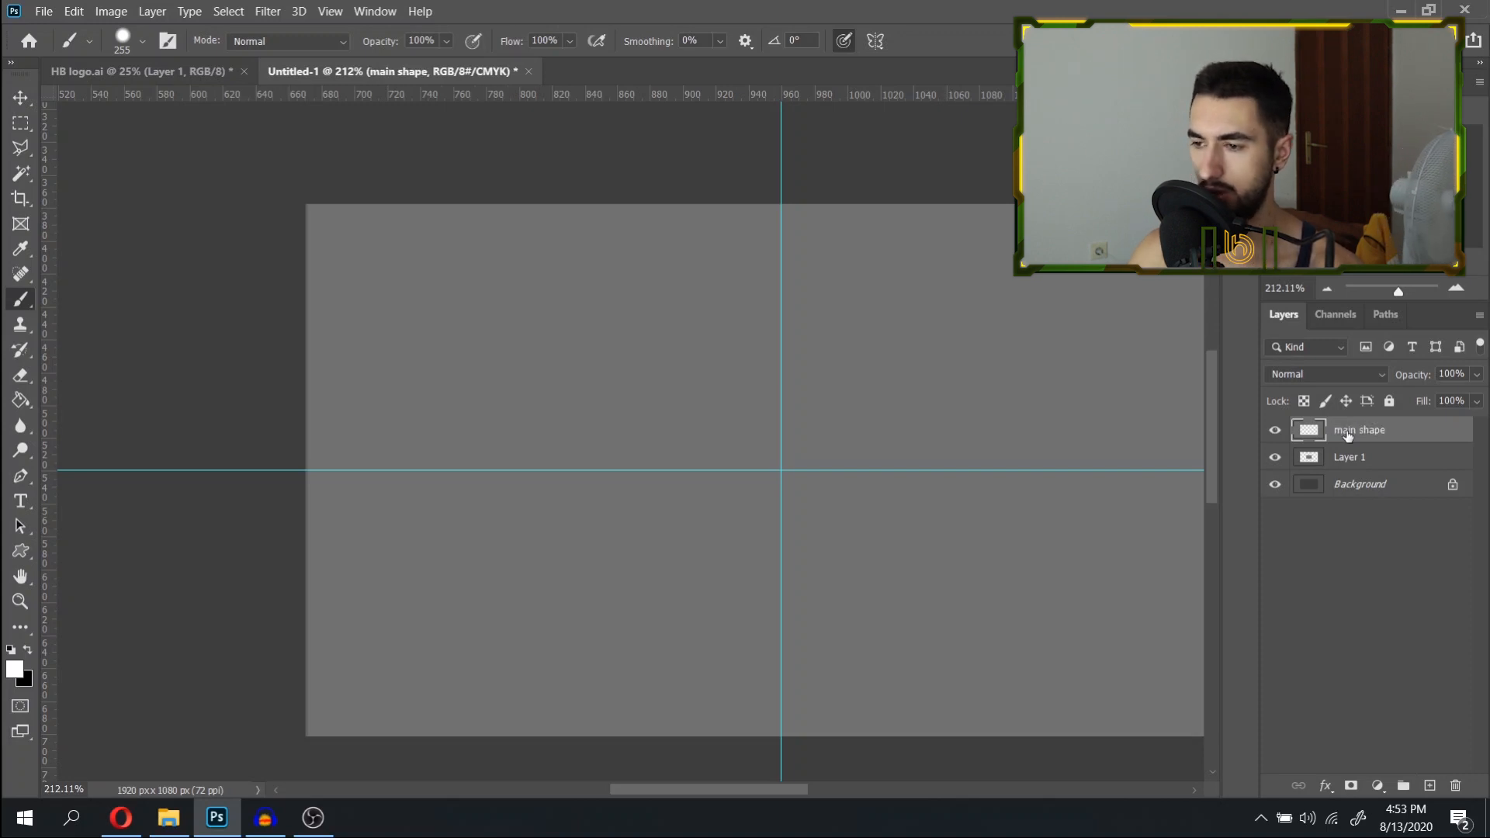
With the Polygonal Lasso tool, start a stepped inner frame outline along the rectangle's upper edge, from the vertical guide toward its upper-left corner.
key("l")
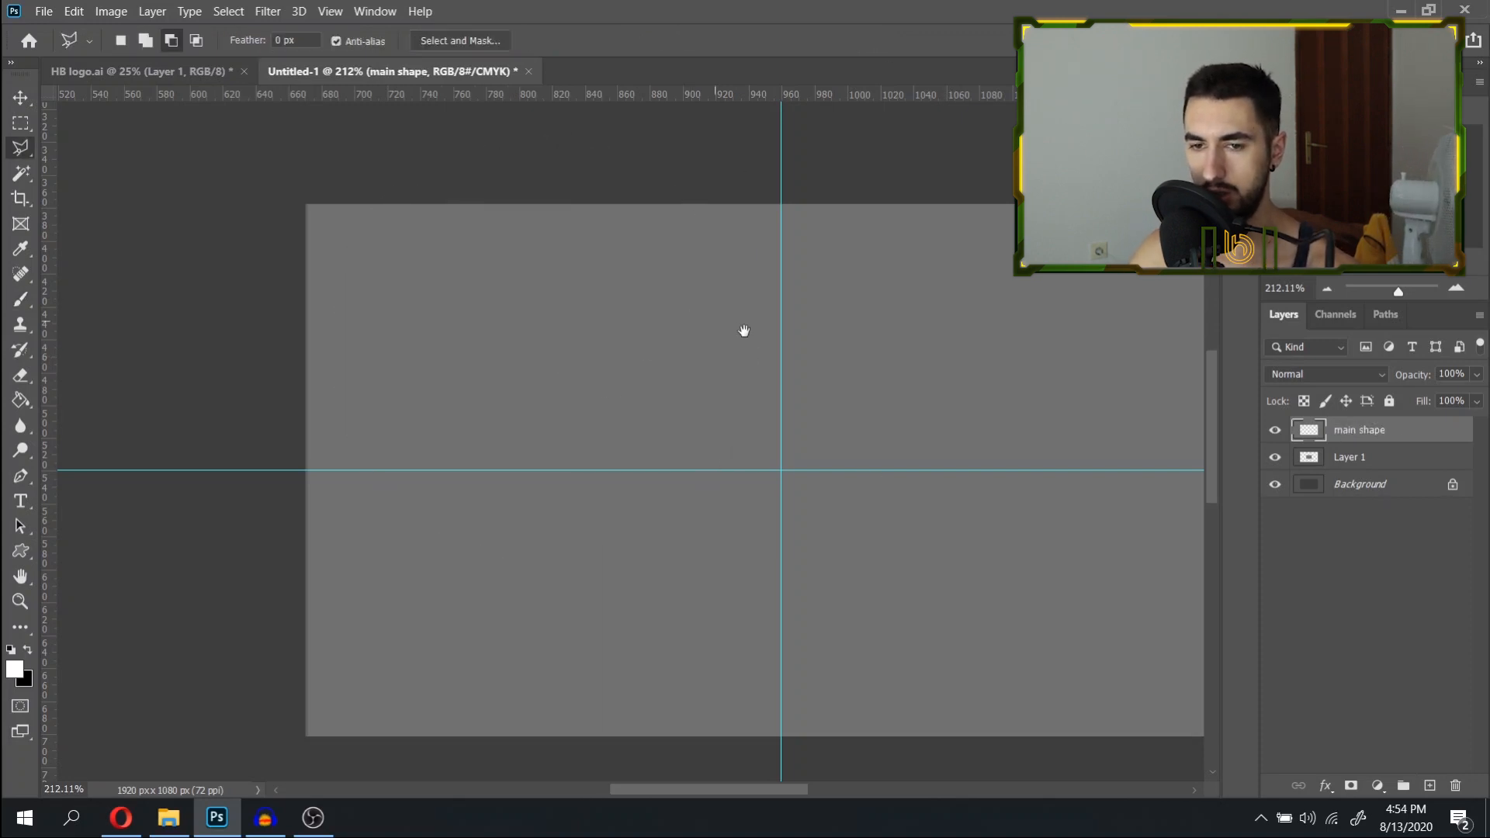
left_click_drag(742, 330, 828, 378)
left_click(21, 148)
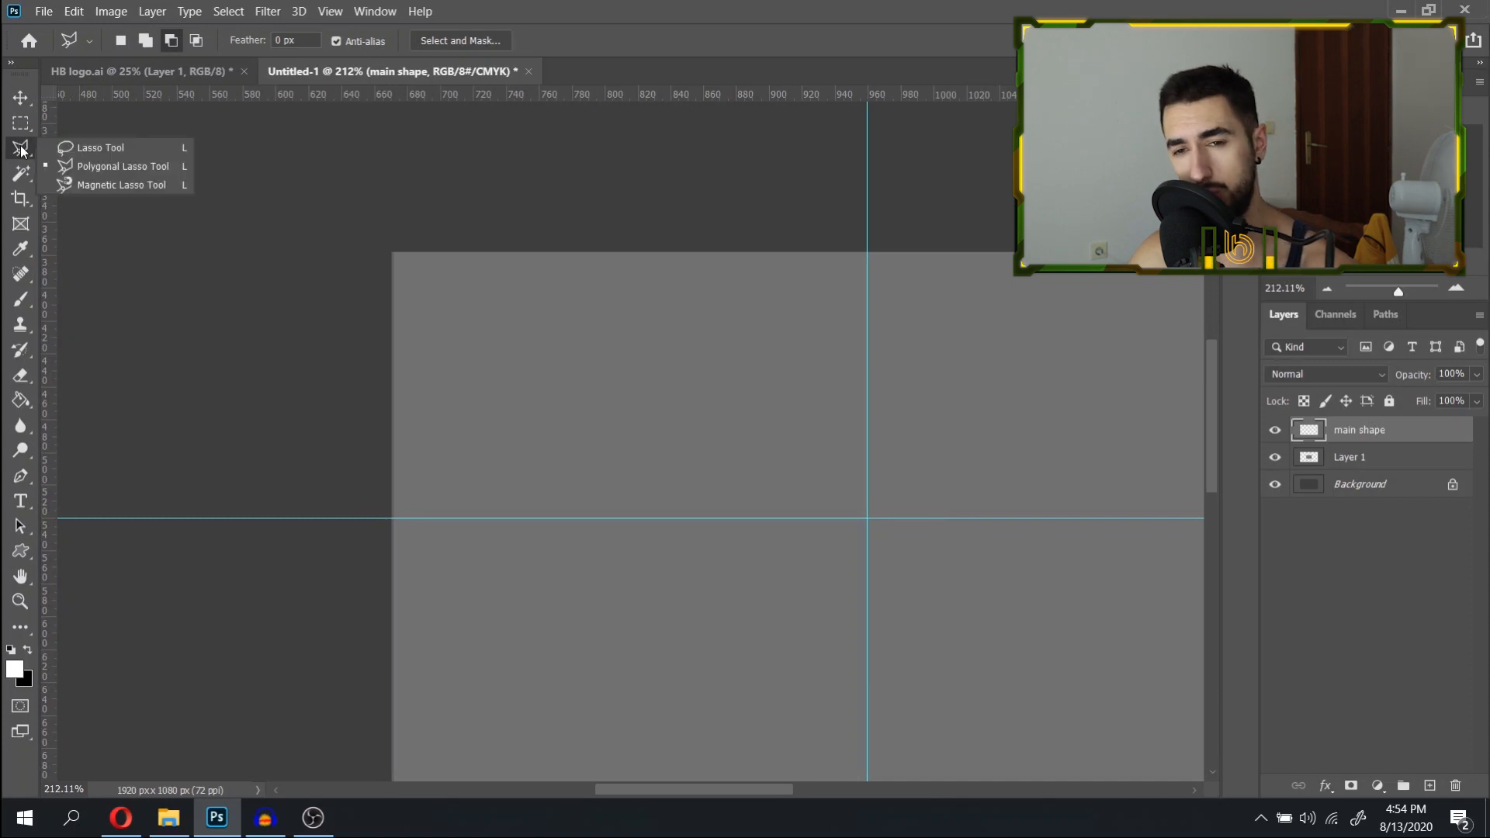
left_click(109, 170)
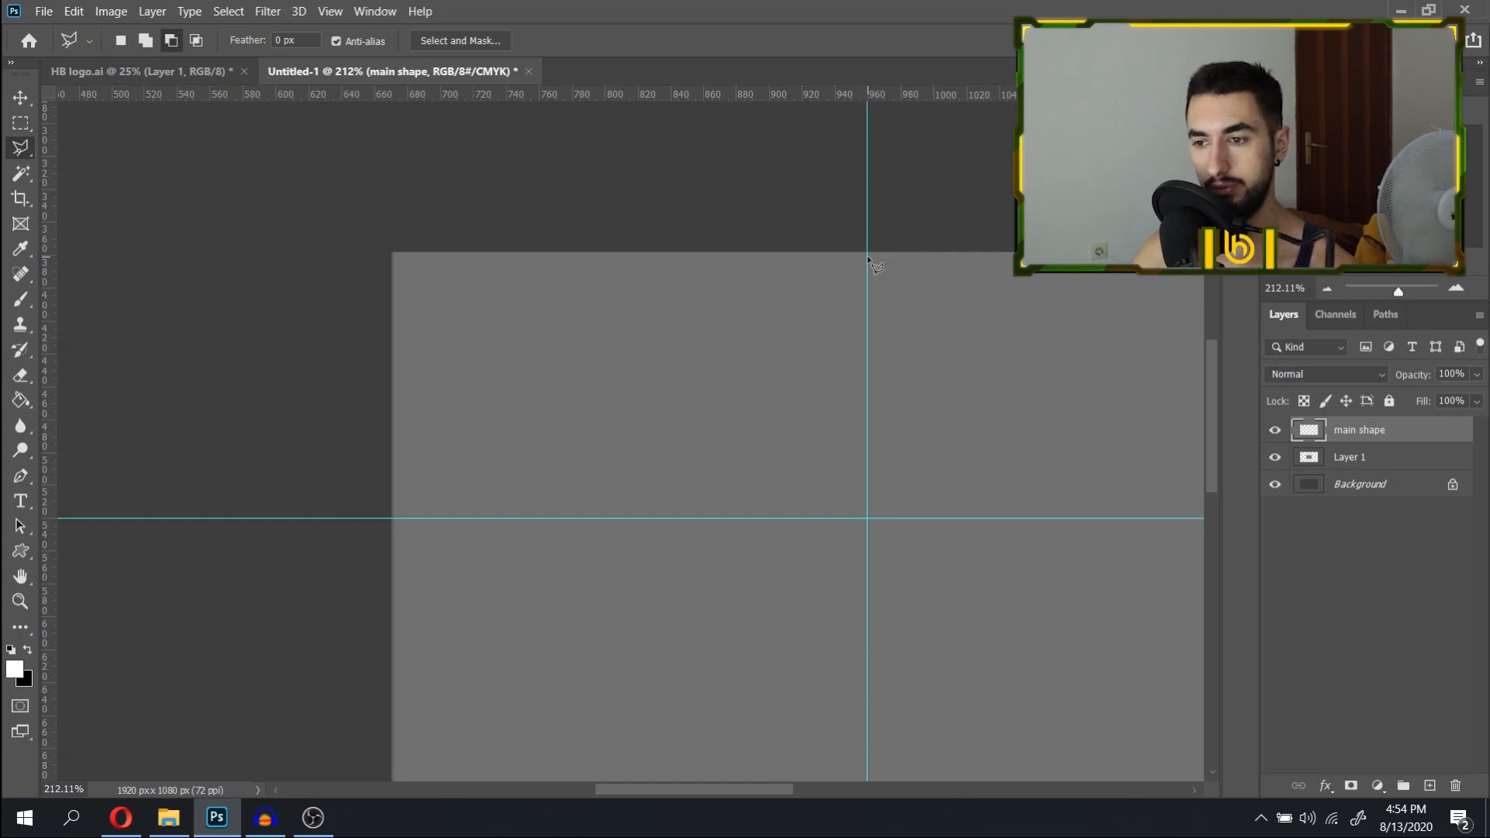
left_click_drag(778, 442, 555, 356)
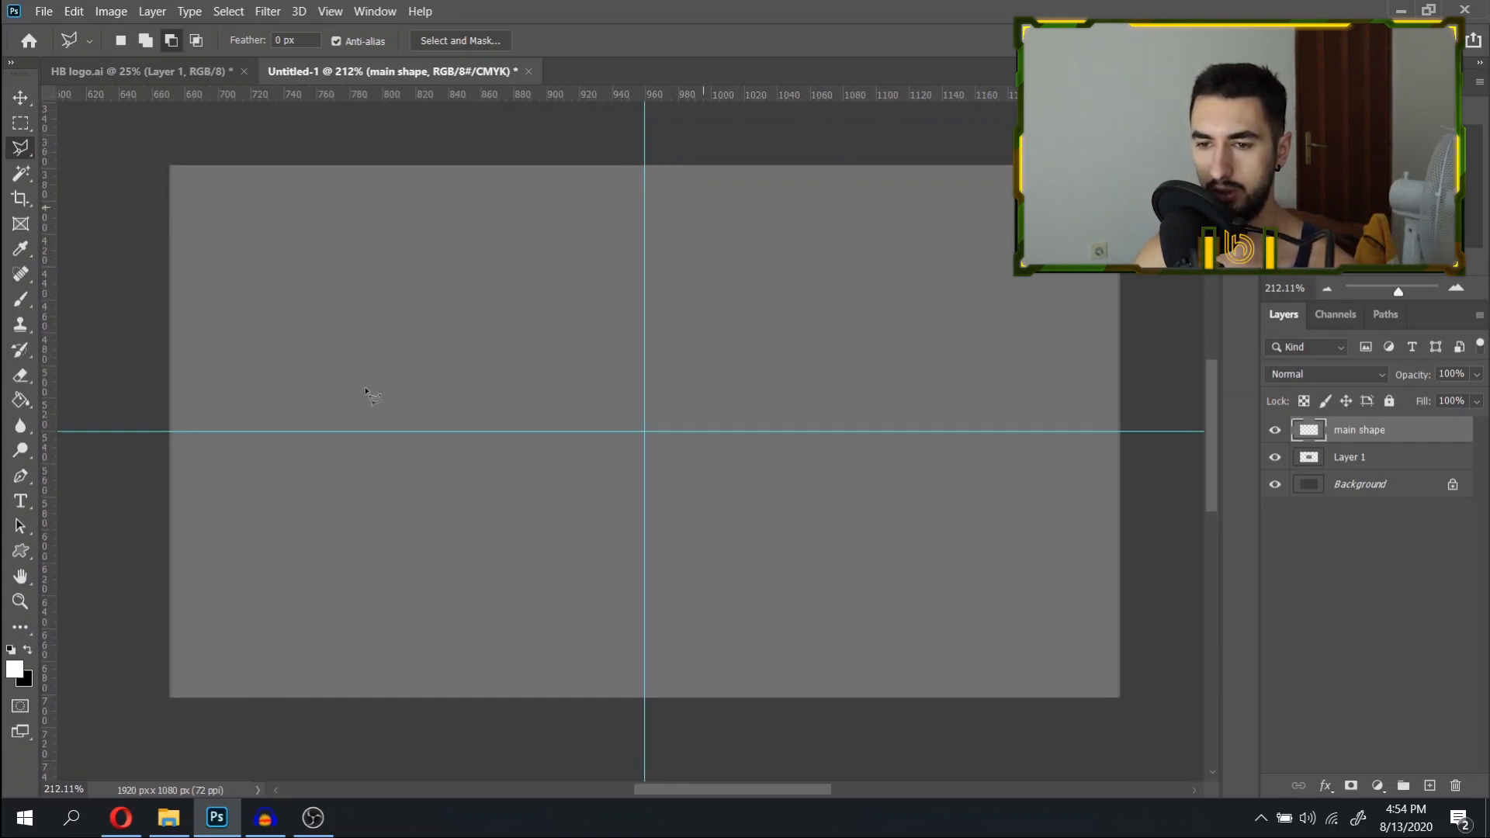
scroll(505, 420, "down", 4)
scroll(465, 412, "up", 4)
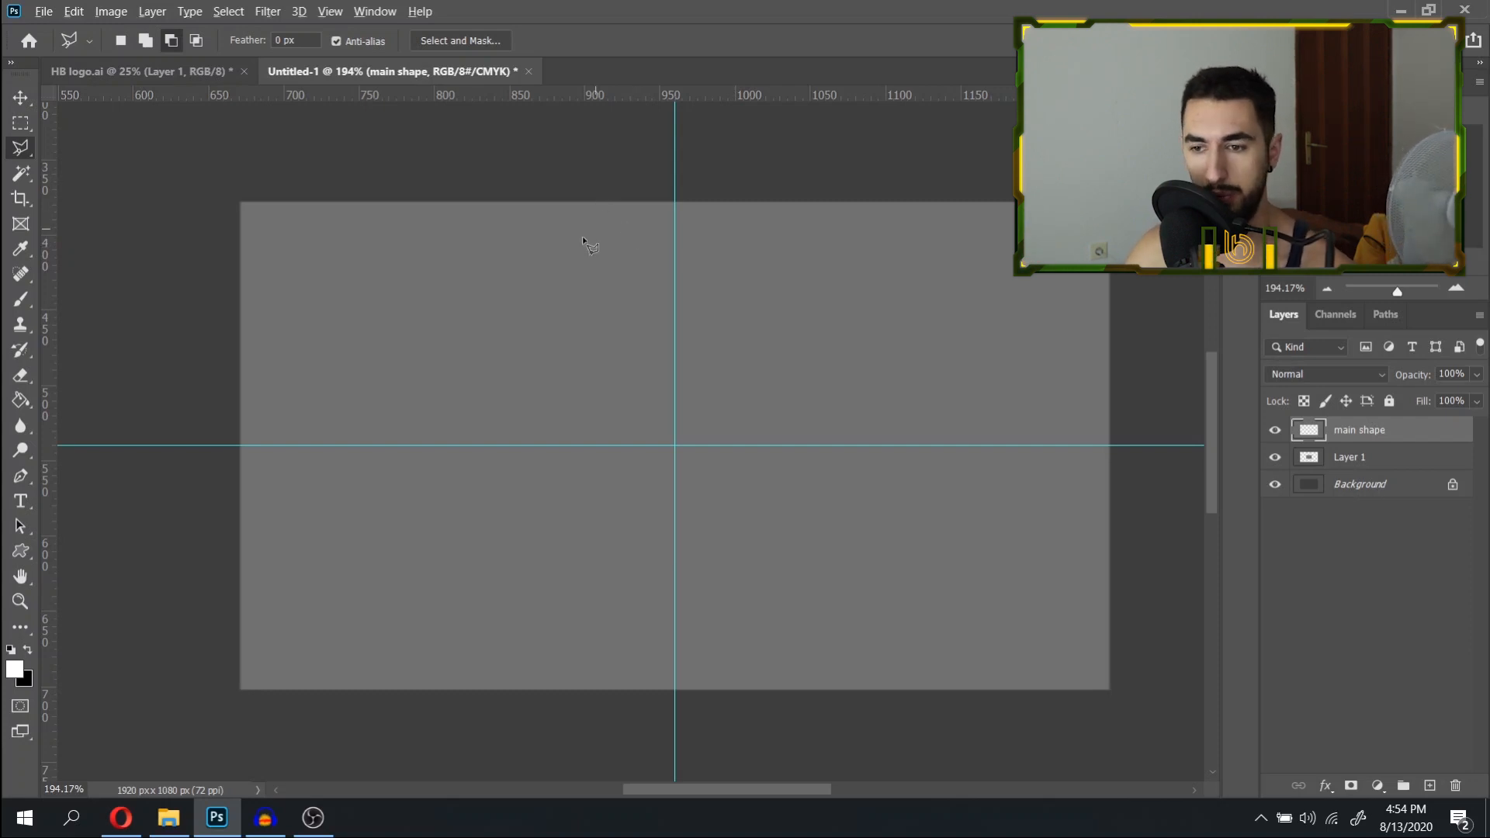
scroll(582, 236, "up", 1)
left_click_drag(666, 348, 668, 365)
left_click_drag(670, 254, 724, 281)
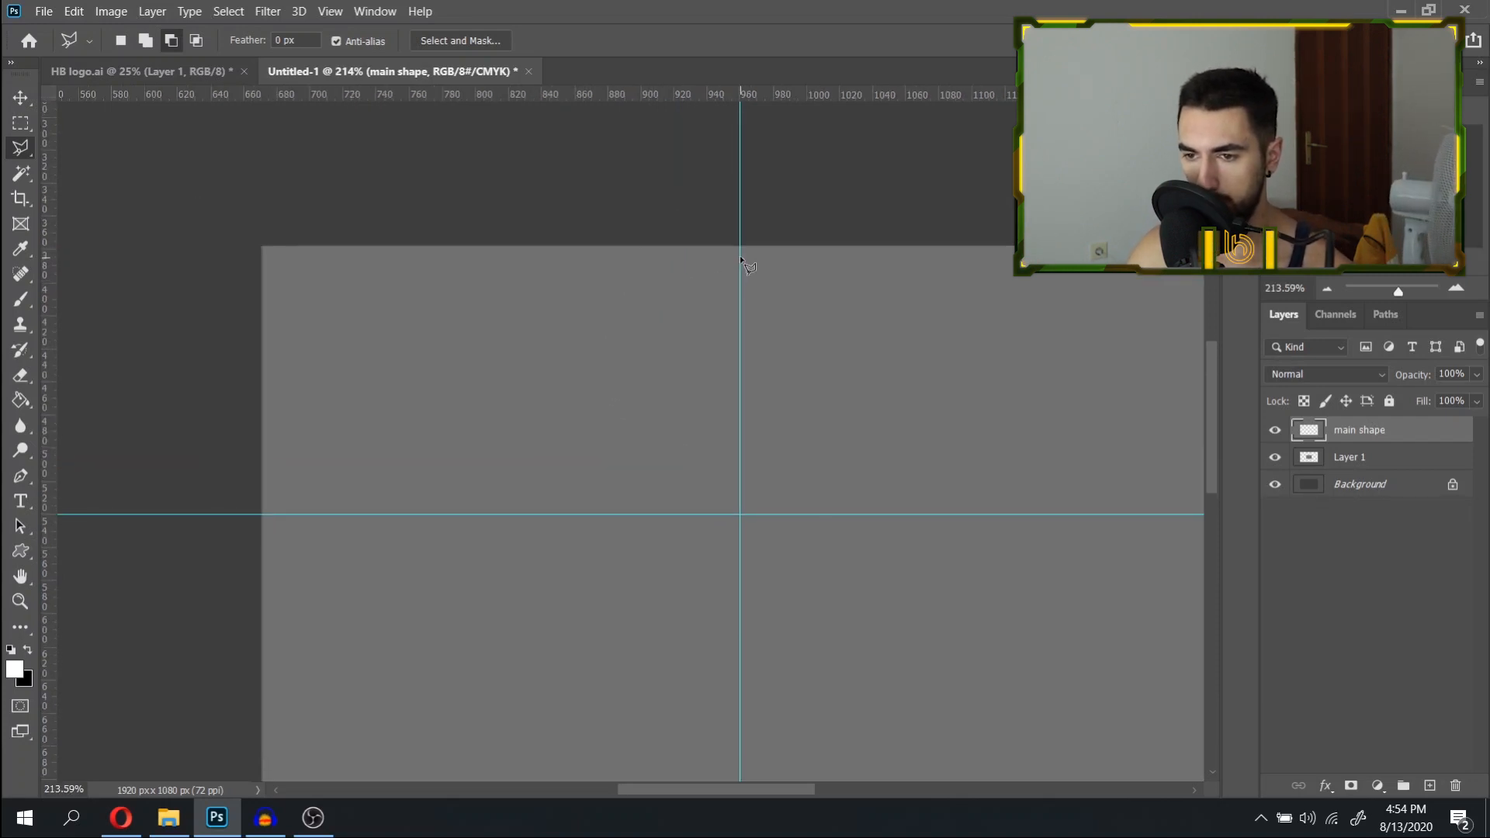
left_click(739, 253)
left_click(430, 253)
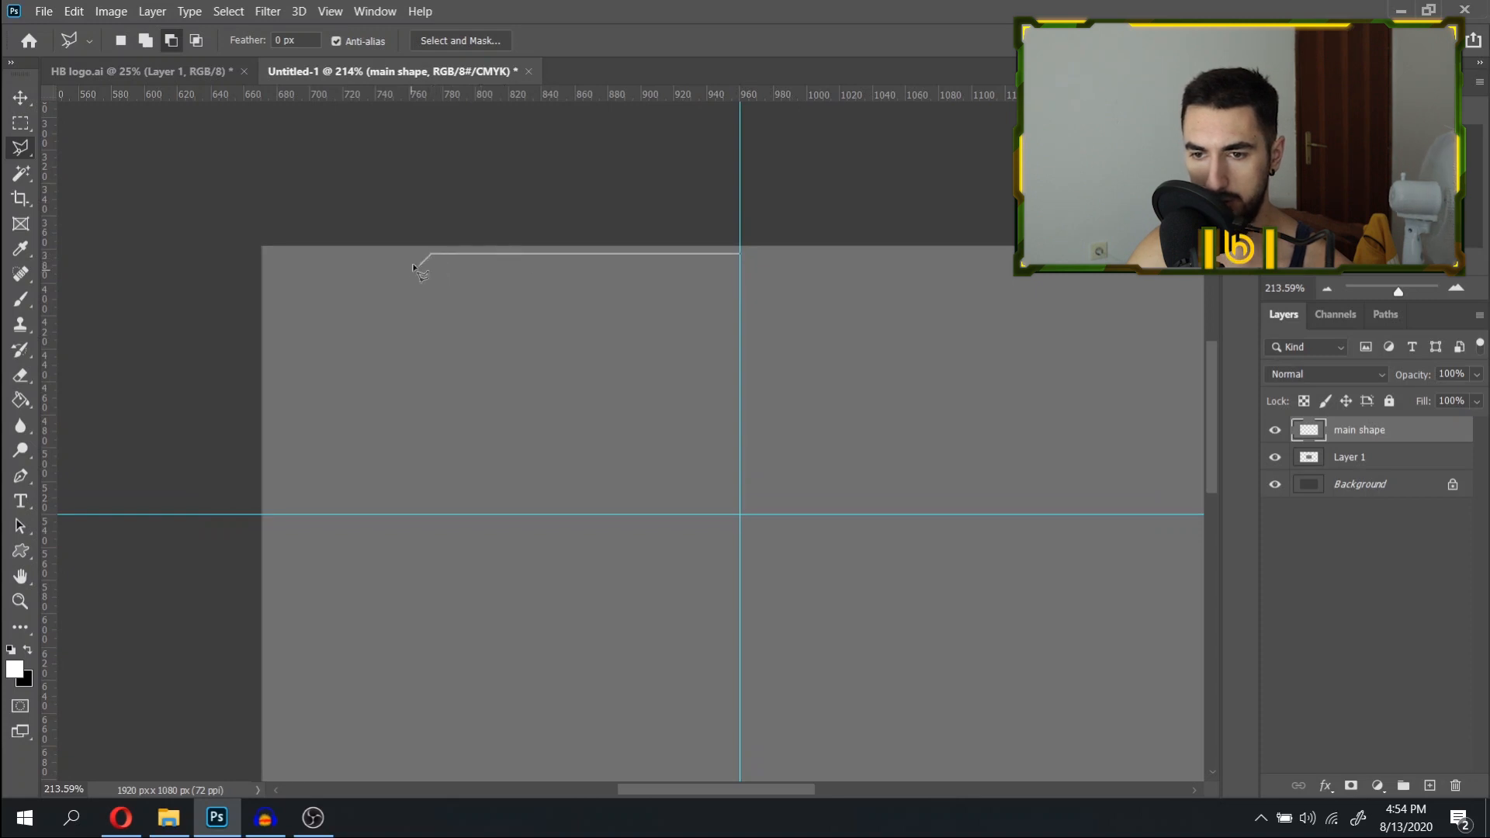
left_click(421, 264)
left_click(304, 264)
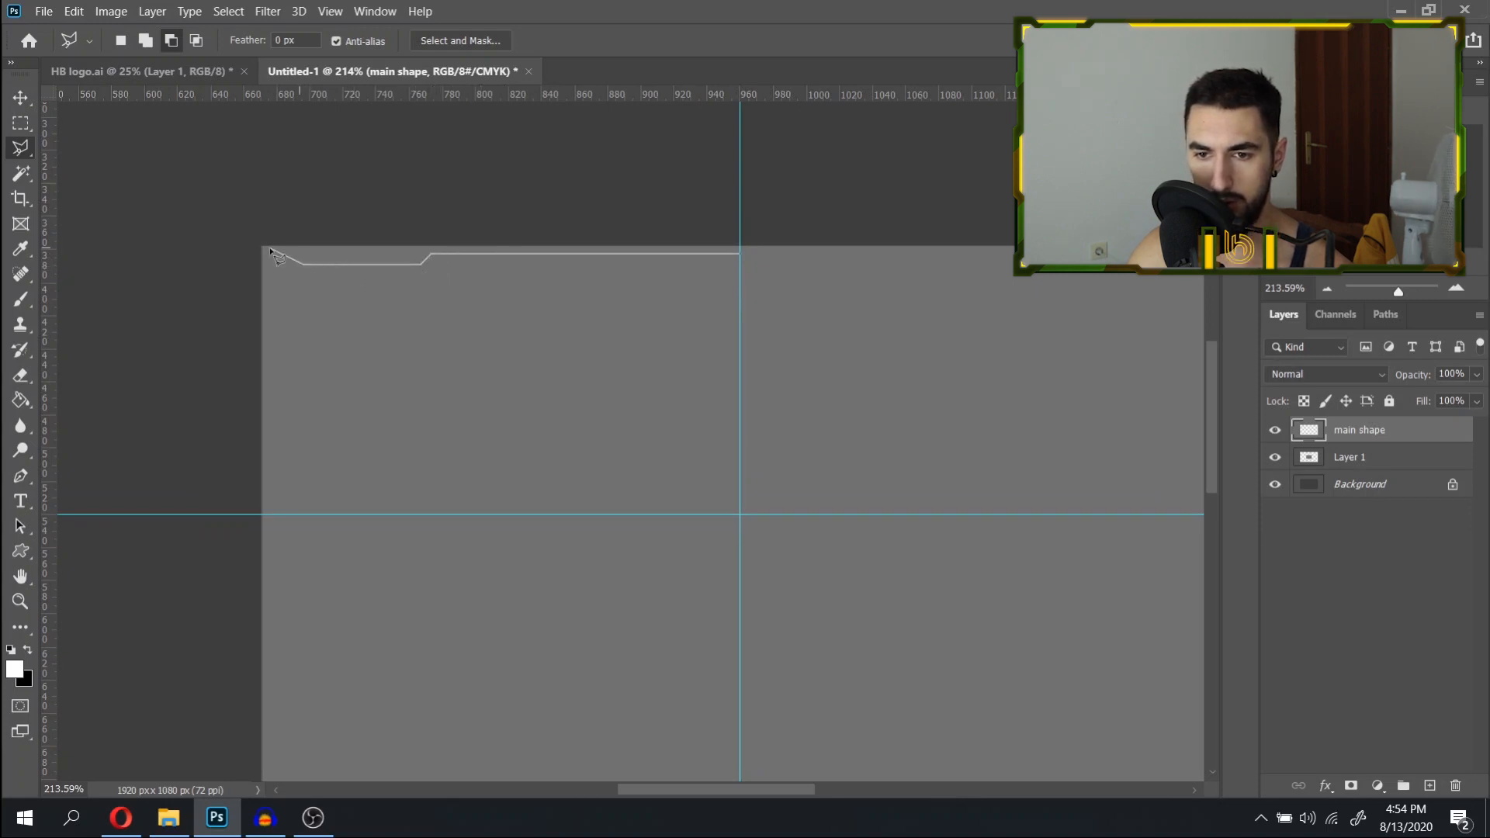
Continue the lasso outline around the upper-left corner and down the rectangle's left edge, stepping outward just above the horizontal guide.
scroll(267, 255, "up", 3)
left_click_drag(143, 178, 406, 290)
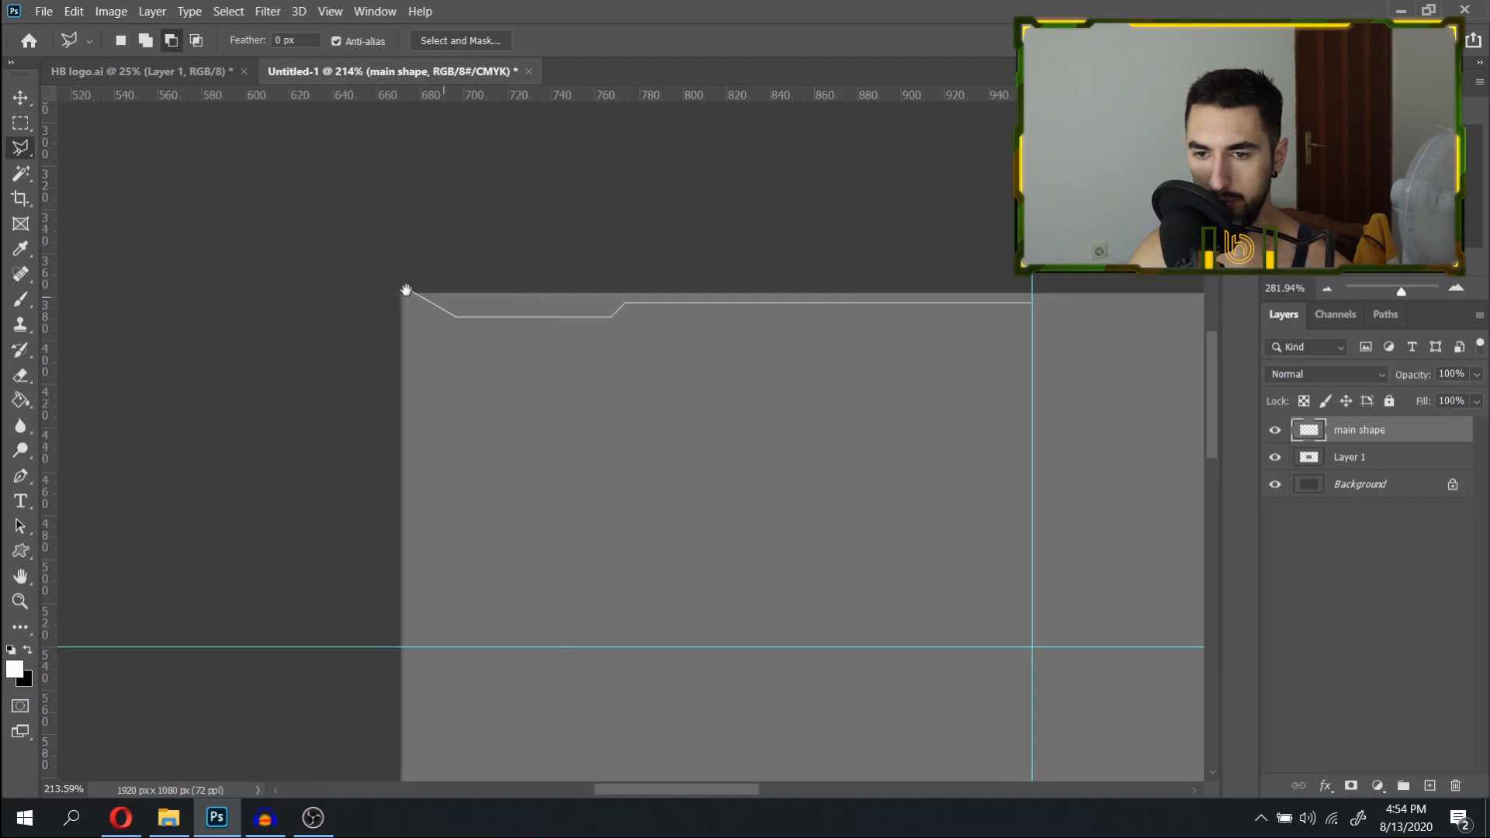
left_click(449, 307)
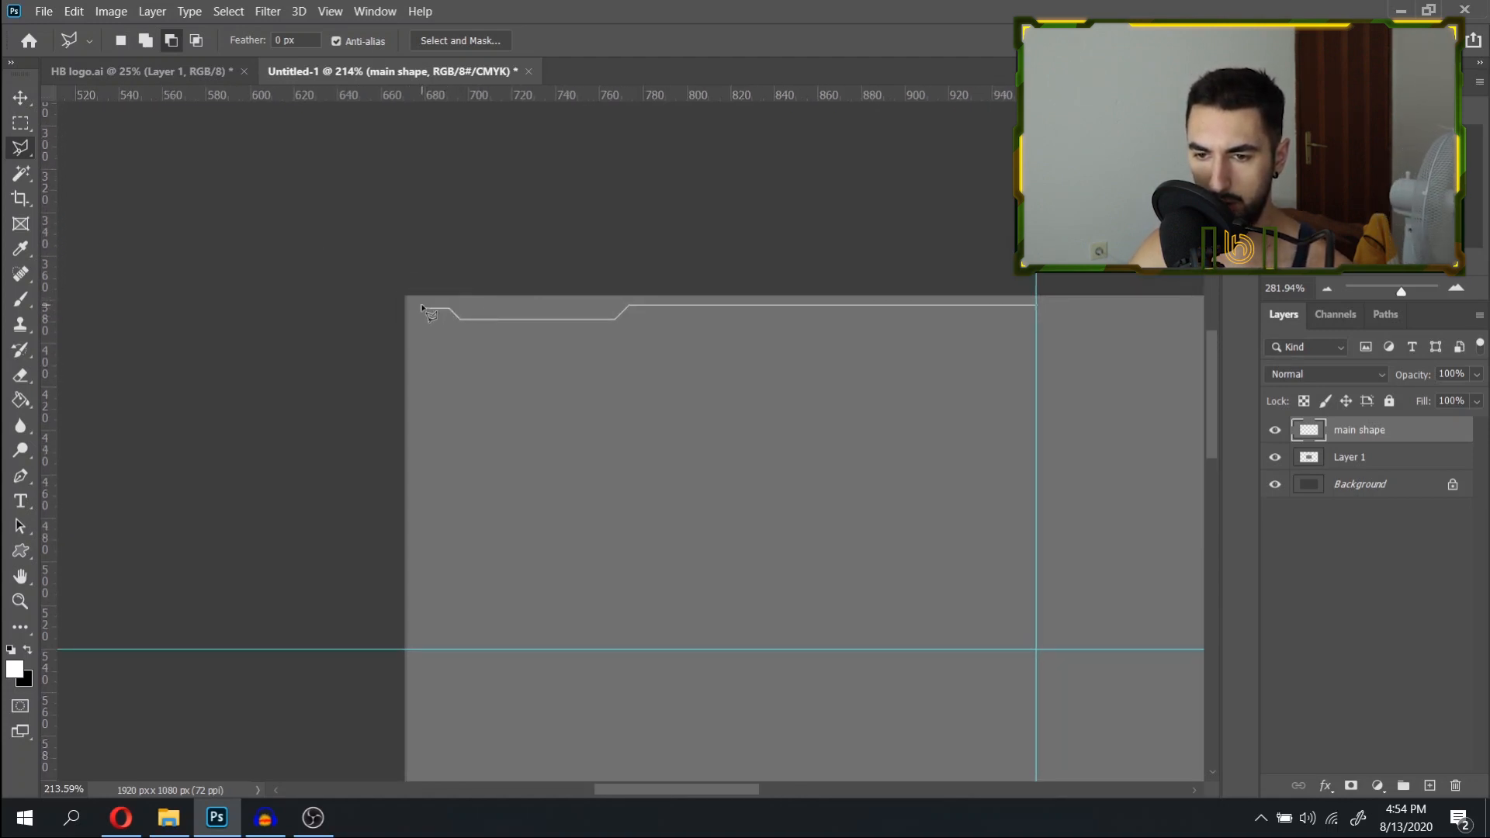
left_click(429, 363, "shift")
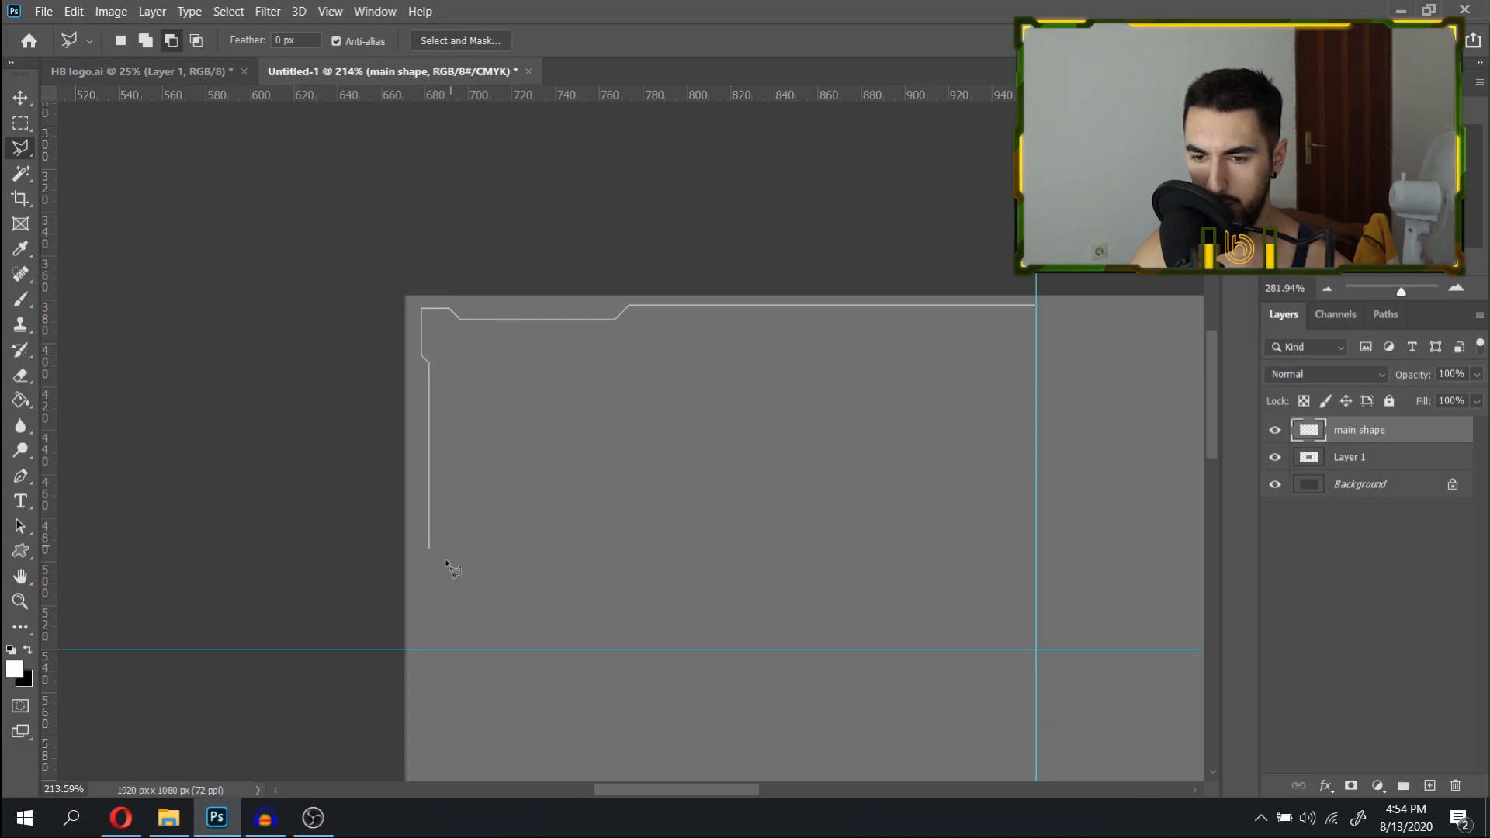
left_click(436, 576, "shift")
left_click_drag(434, 599, 403, 363)
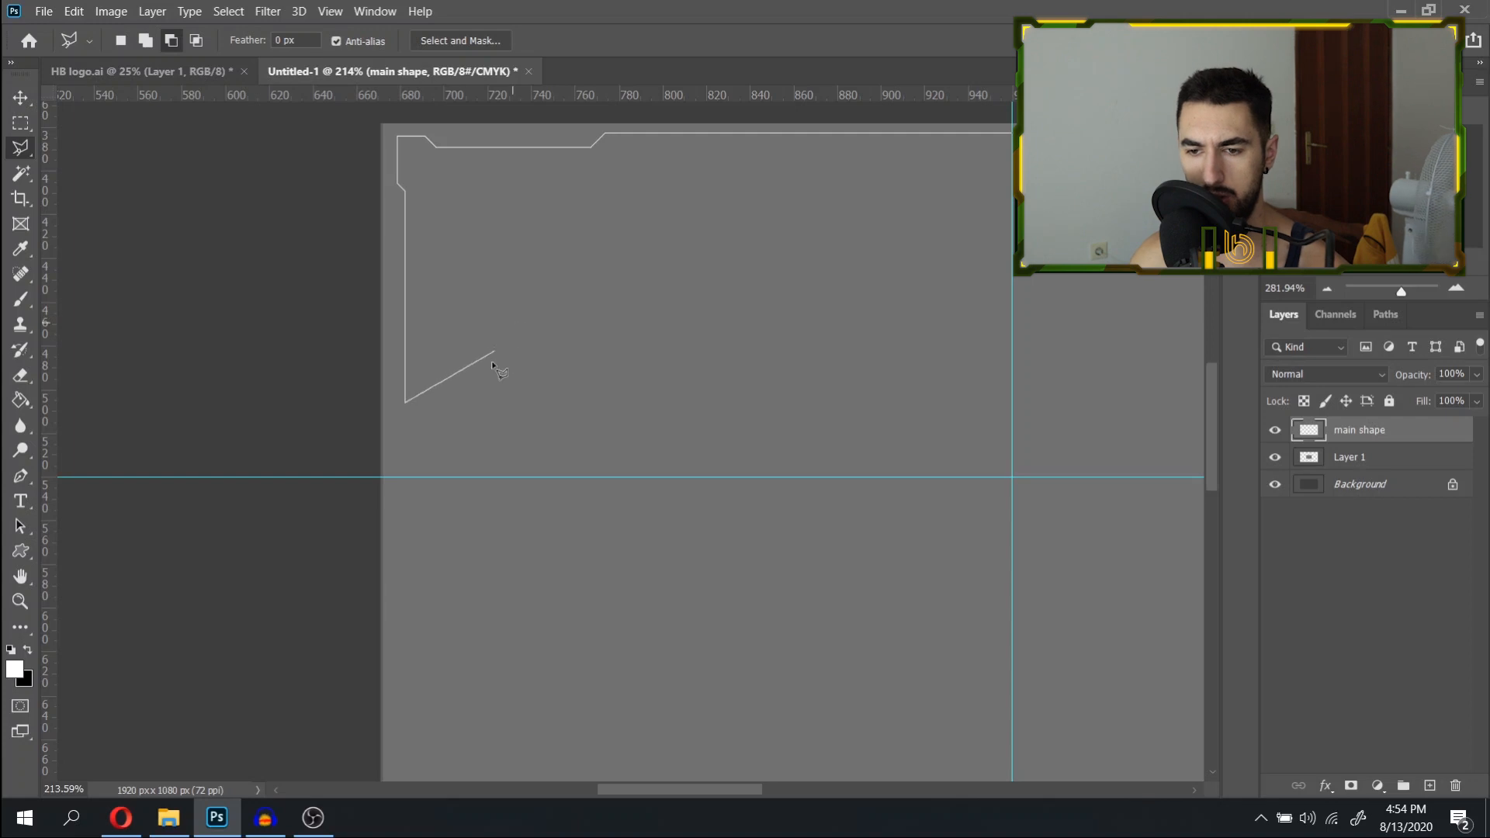
left_click(391, 454)
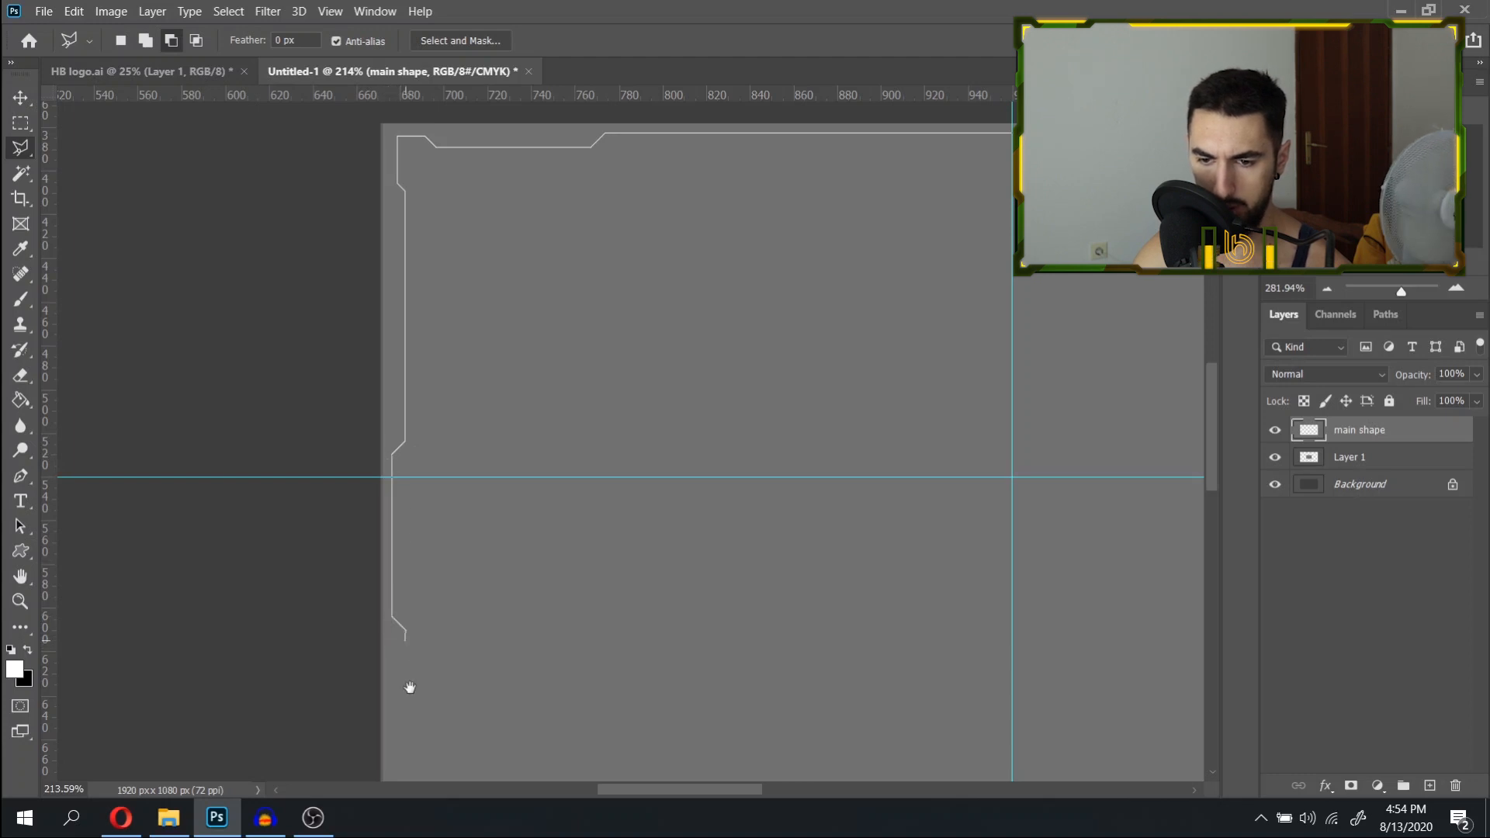
Extend the lasso outline down the lower part of the left edge to a notched lower-left corner.
left_click_drag(410, 687, 444, 415)
left_click(446, 416)
key("BackSpace")
left_click(427, 529)
left_click(429, 550)
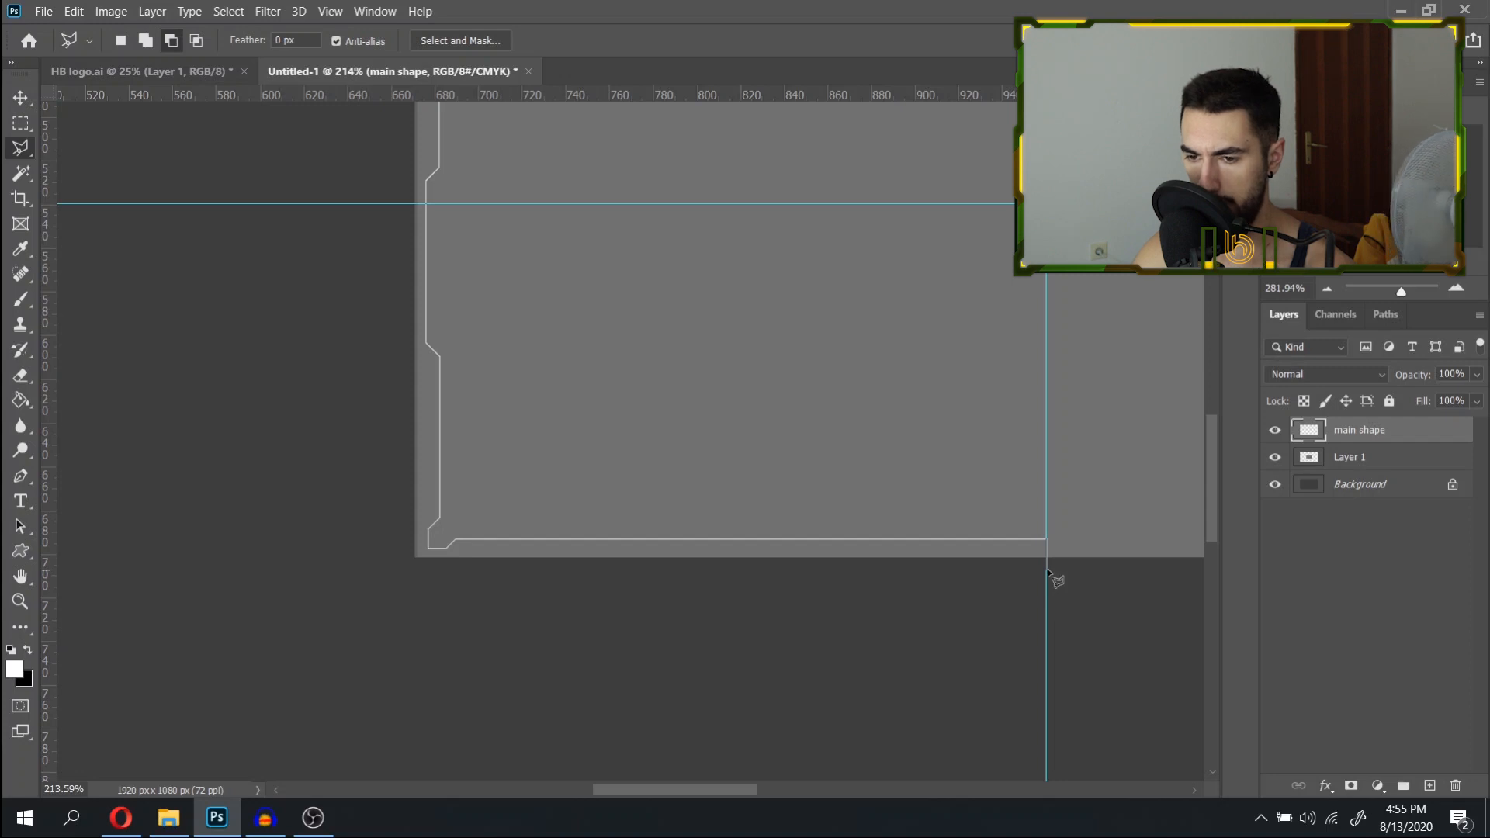
Trace the inner outline along the rectangle's lower edge to the vertical guide, with one angled step downward.
left_click(761, 536)
left_click(774, 552)
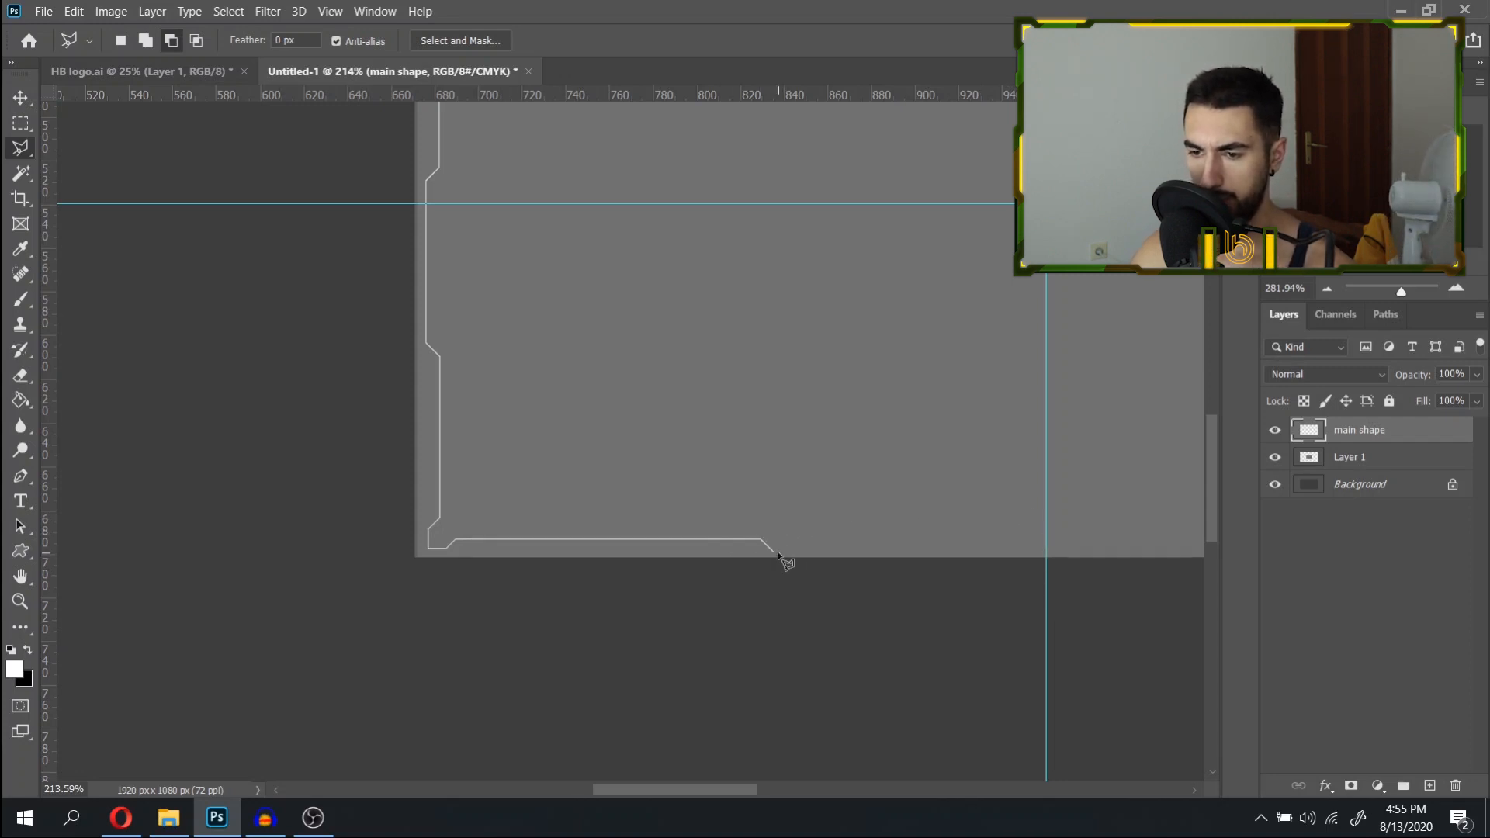
left_click(1047, 553)
Turn the outline back at the vertical guide and trace a parallel outer line below the lower edge to the lower-left corner.
left_click(1047, 567)
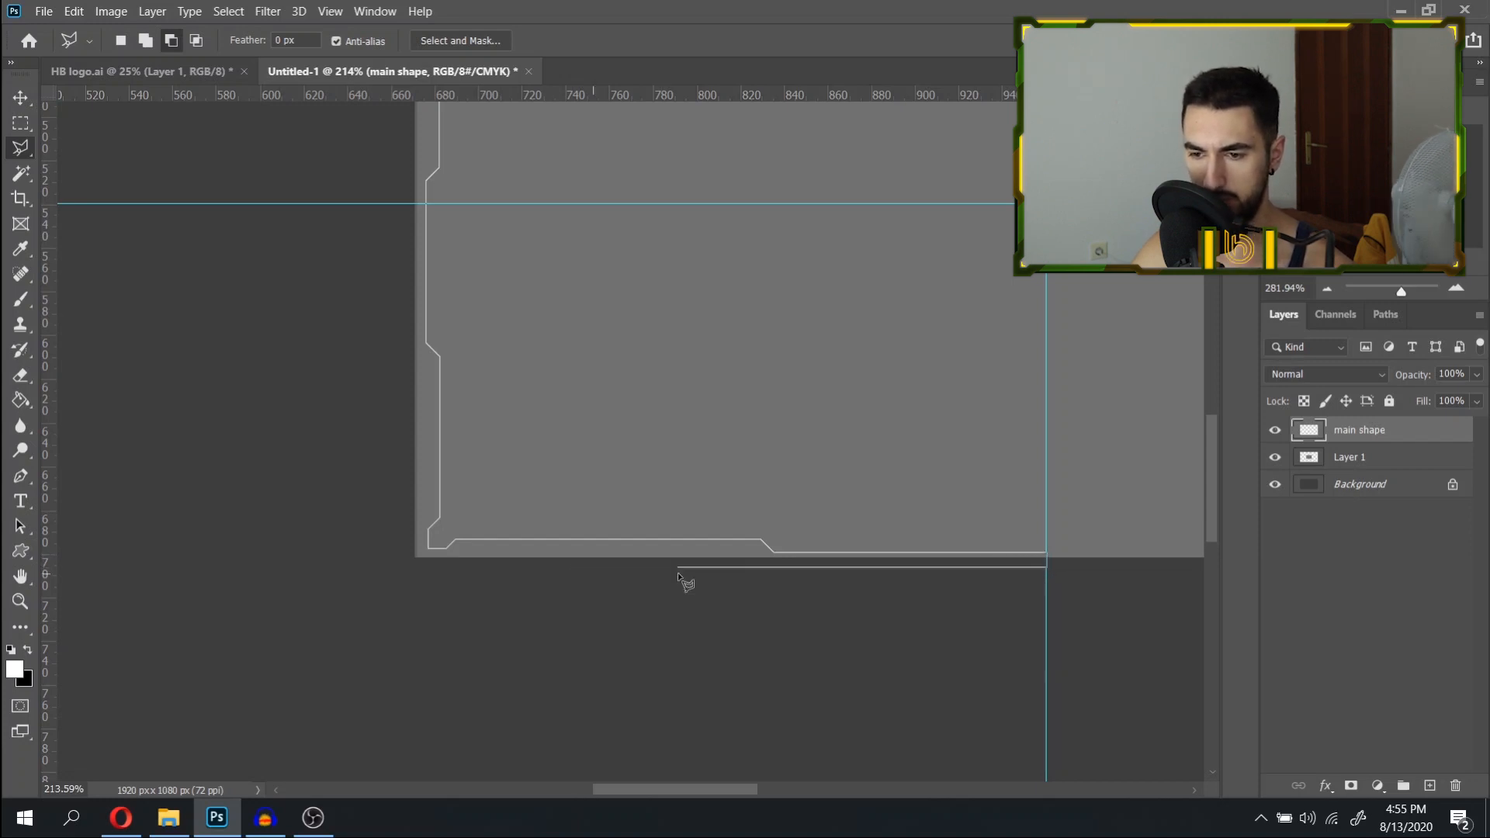
left_click(752, 553)
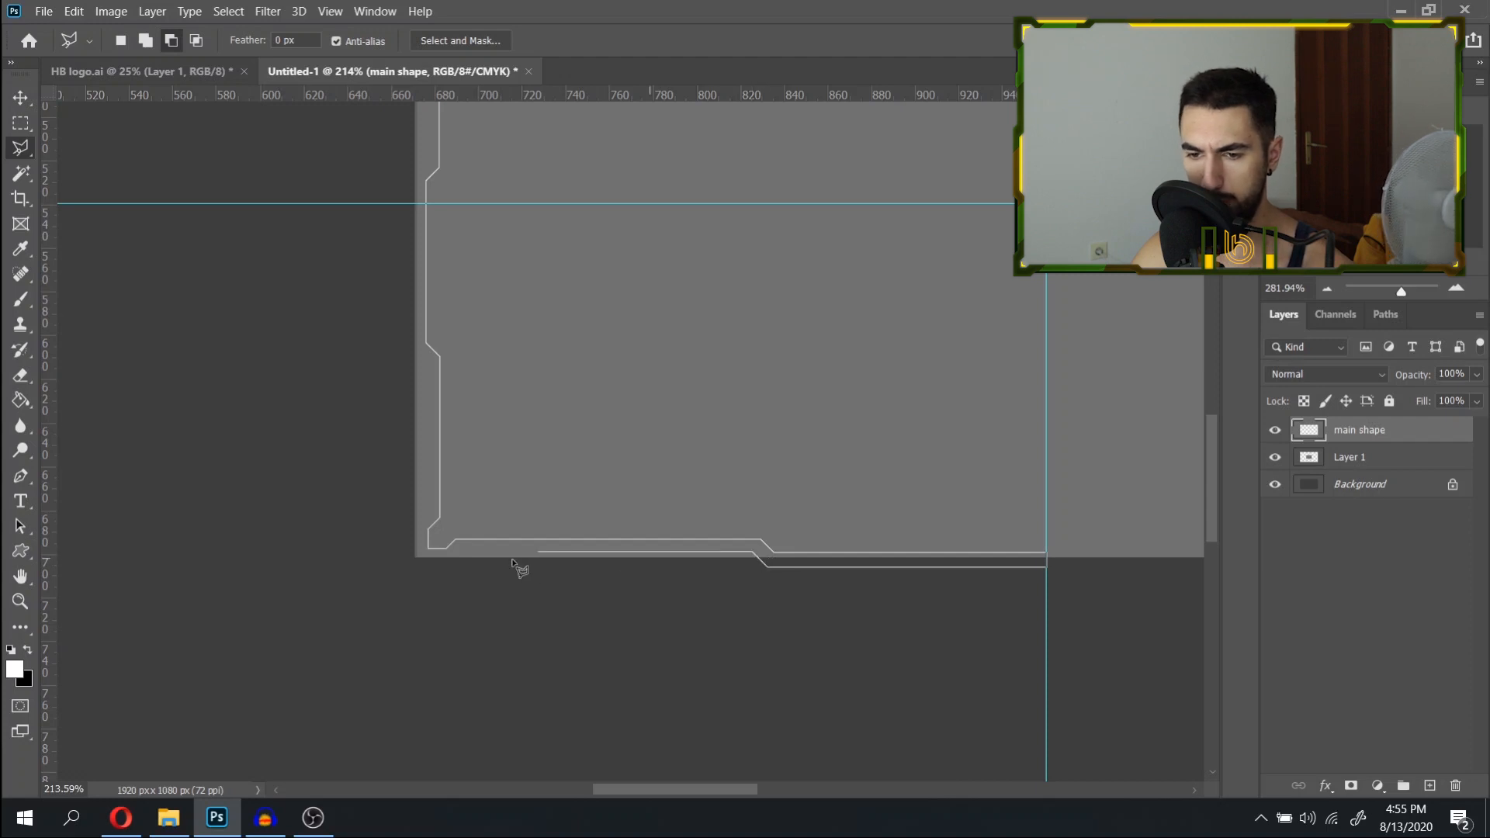
left_click(469, 552)
left_click(458, 565)
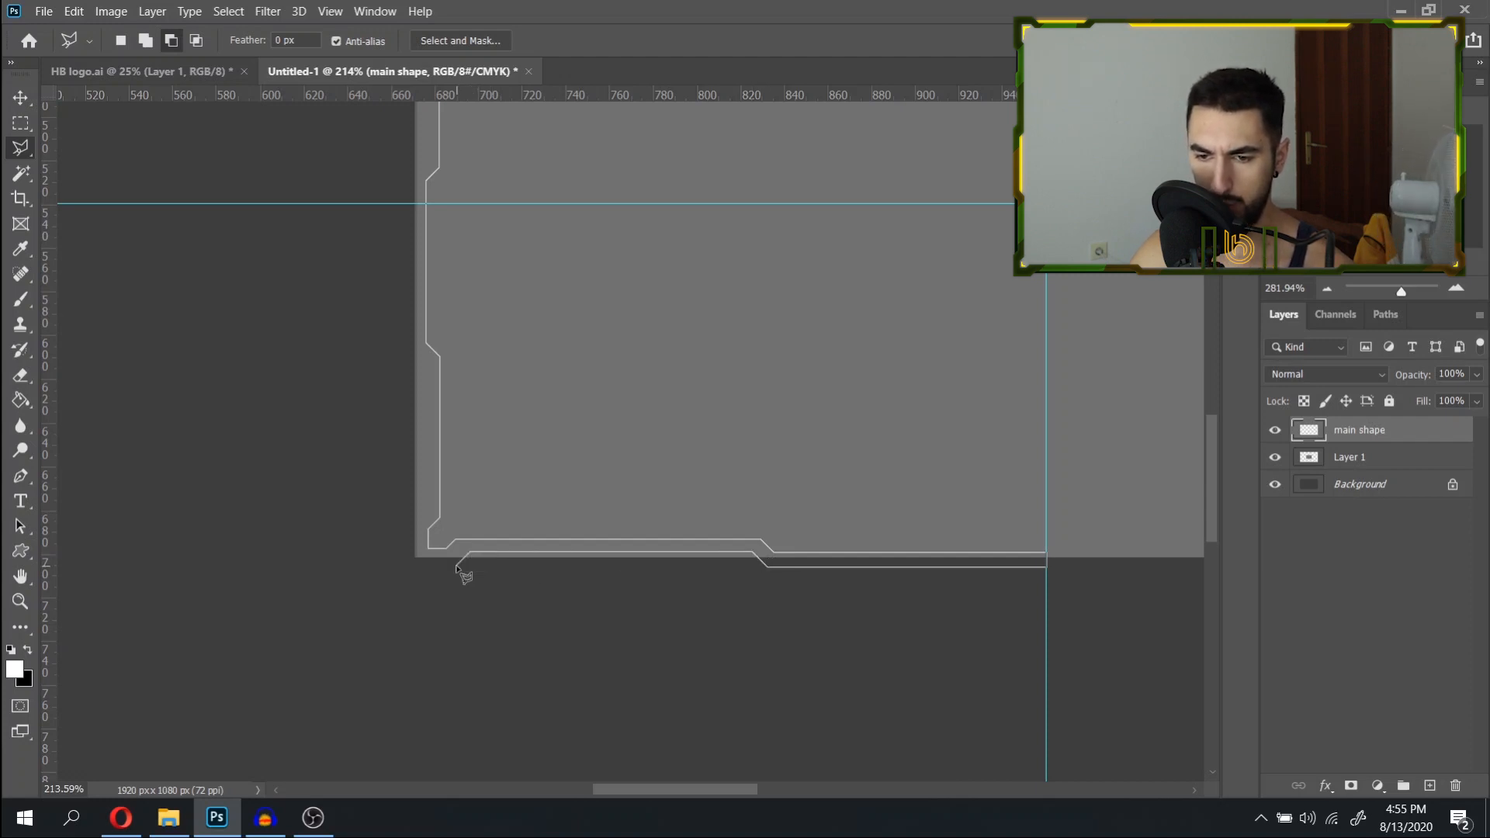
left_click(416, 564)
Trace the outer frame line up the left edge past the horizontal guide, following the angled steps of the inner line.
left_click(427, 510)
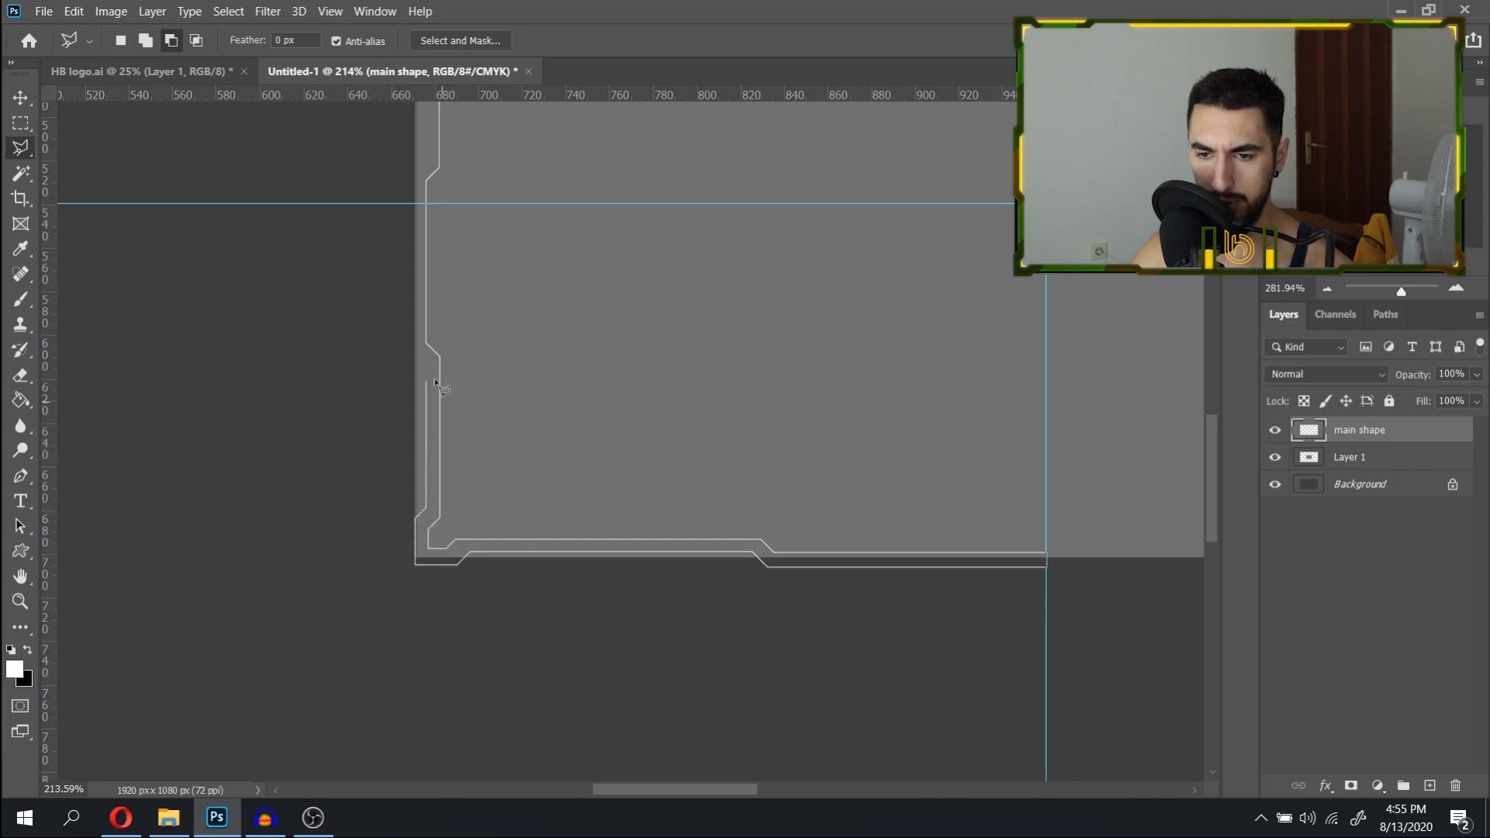
left_click(409, 344)
key("space")
left_click_drag(403, 311, 448, 568)
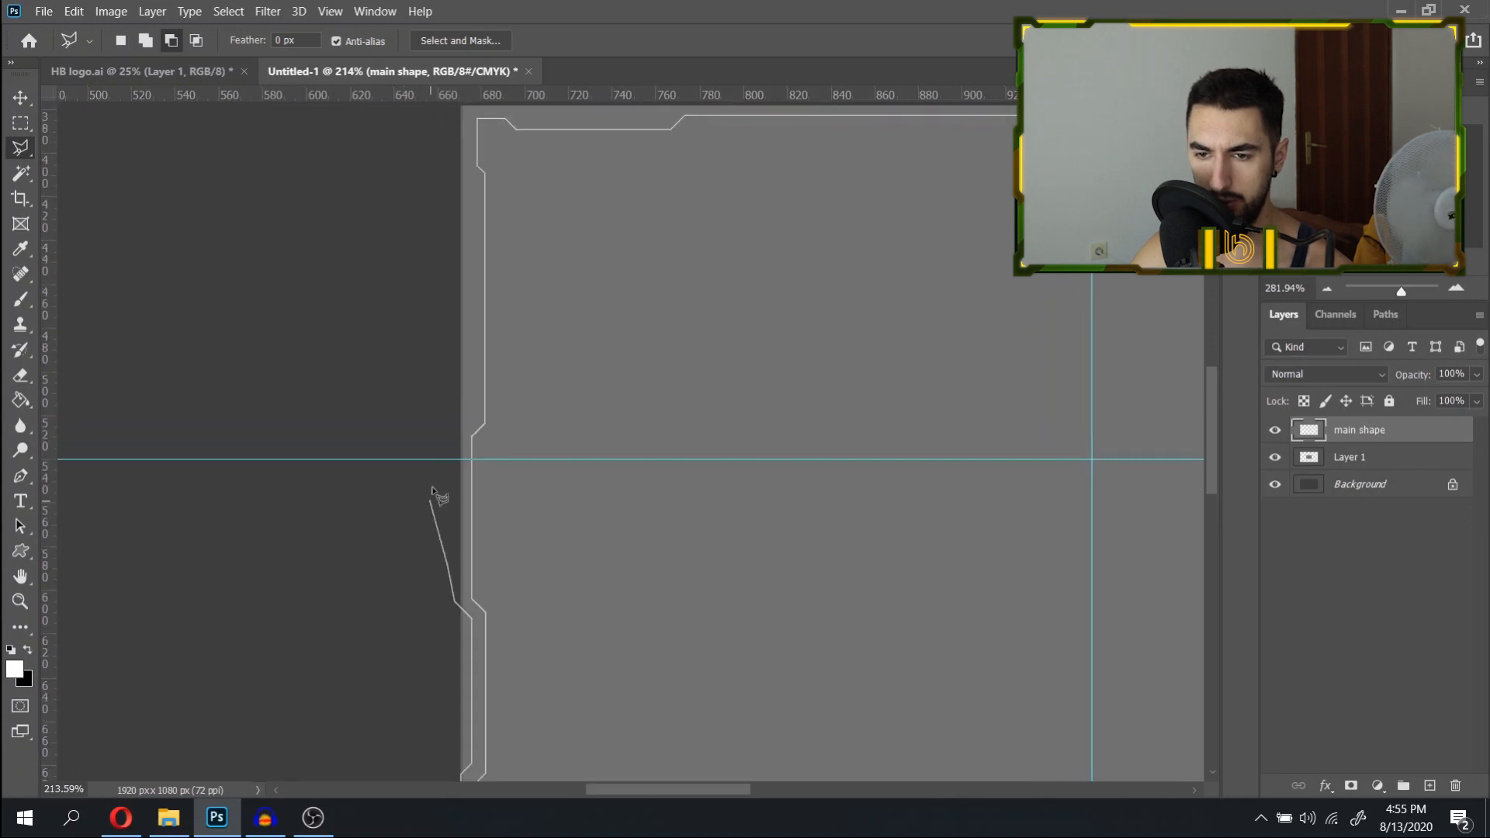
left_click(466, 401)
left_click(466, 295)
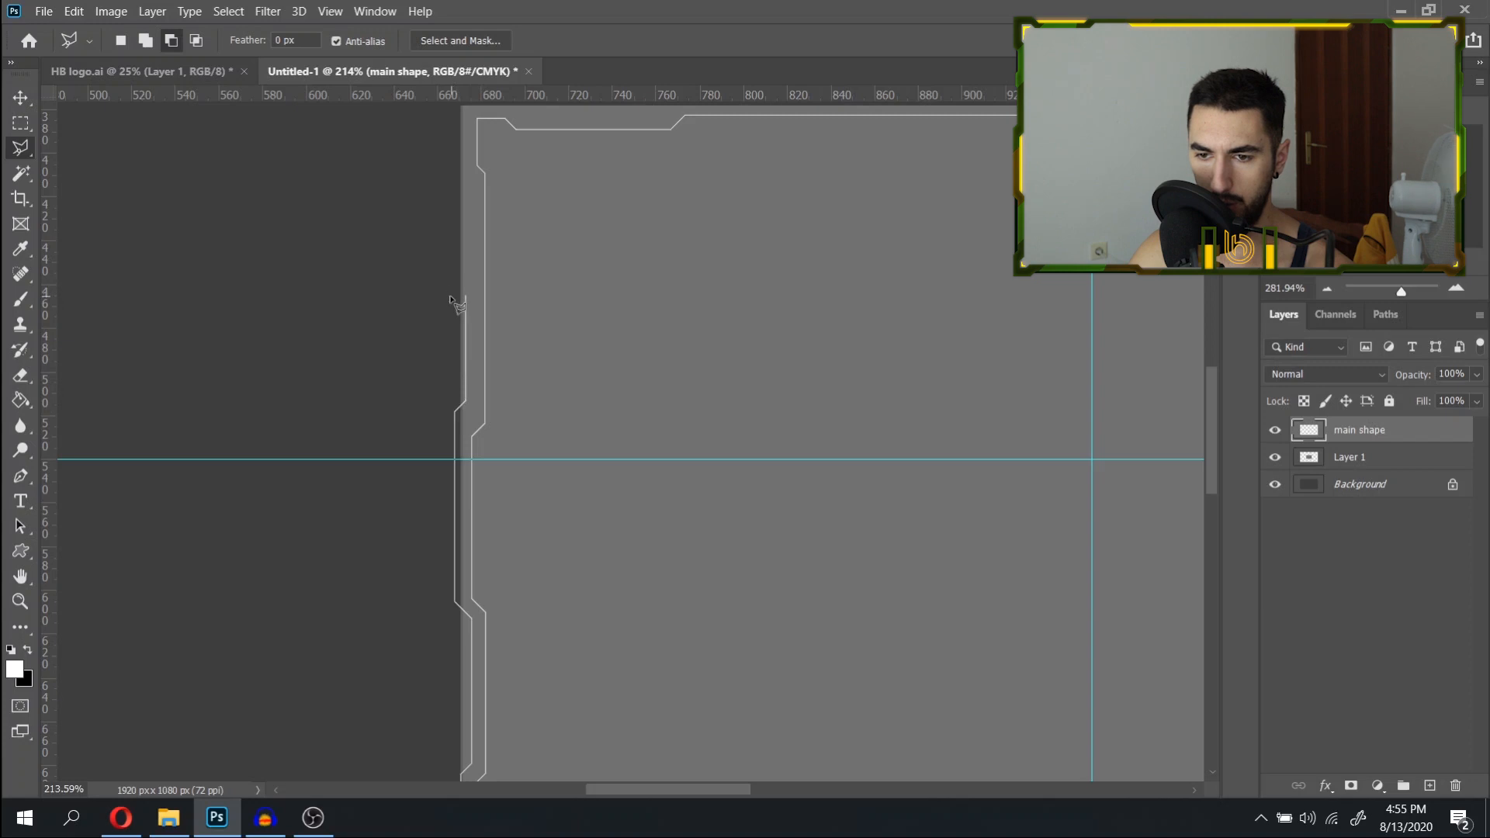
Continue the outer line up to the frame's upper-left corner, stepping outward below it and extending beyond the rectangle.
scroll(458, 291, "up", 5)
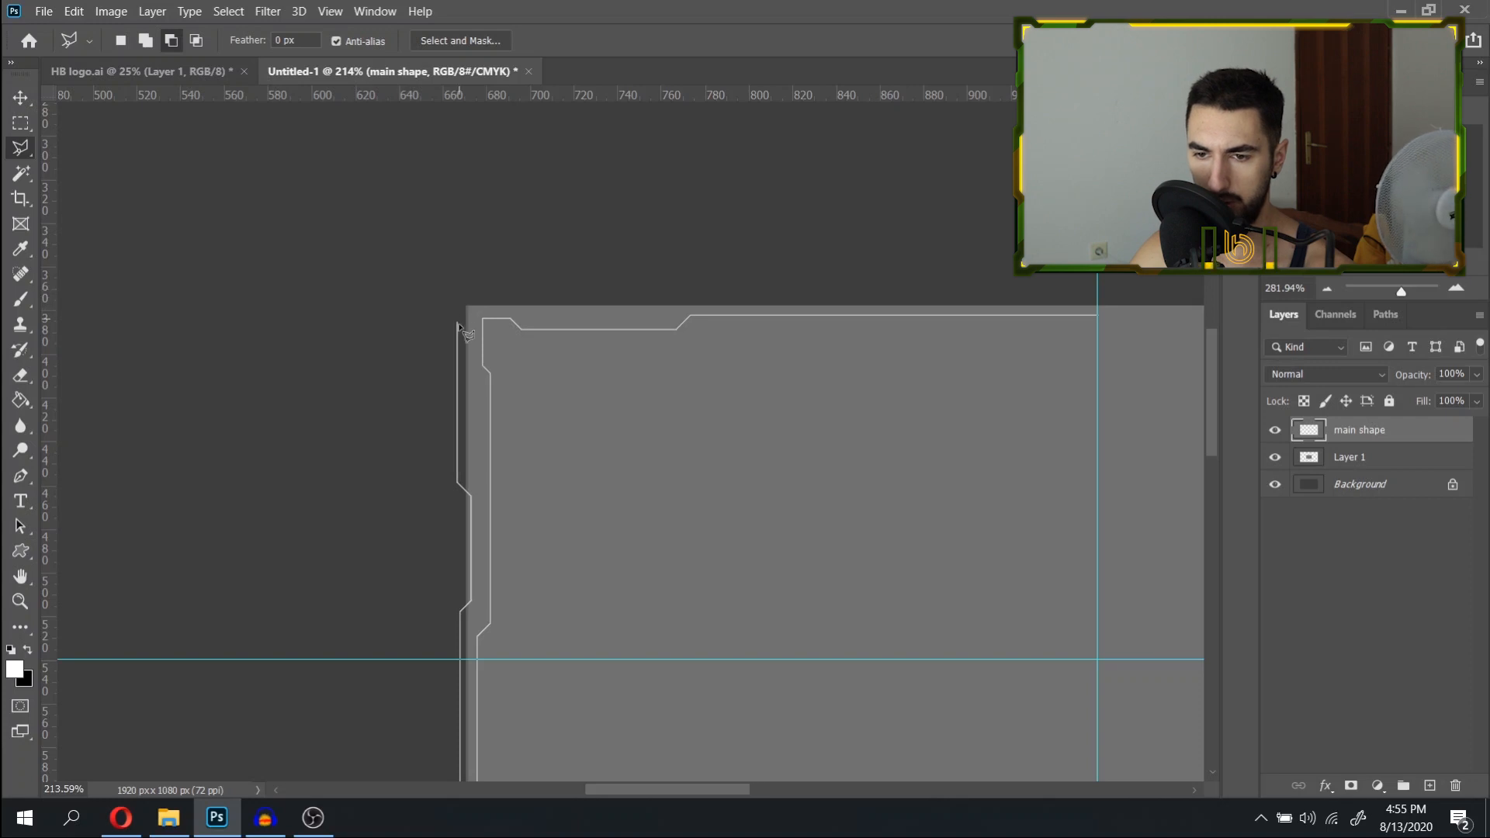
left_click(455, 371)
left_click(447, 362)
left_click(447, 289)
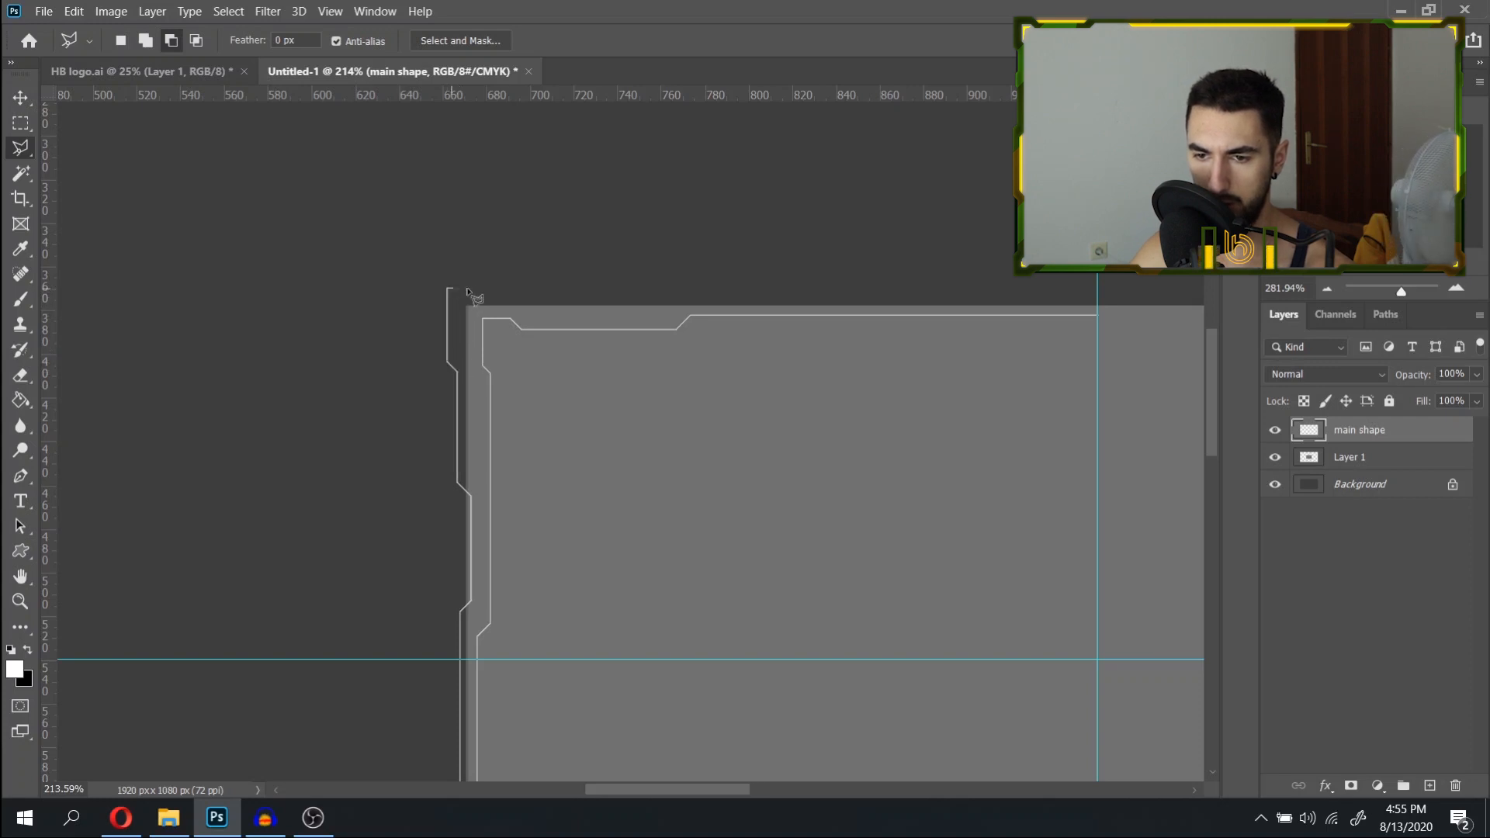
Trace the outer line along the rectangle's upper edge with angled steps to the vertical guide, and close the half-frame selection.
left_click(531, 296)
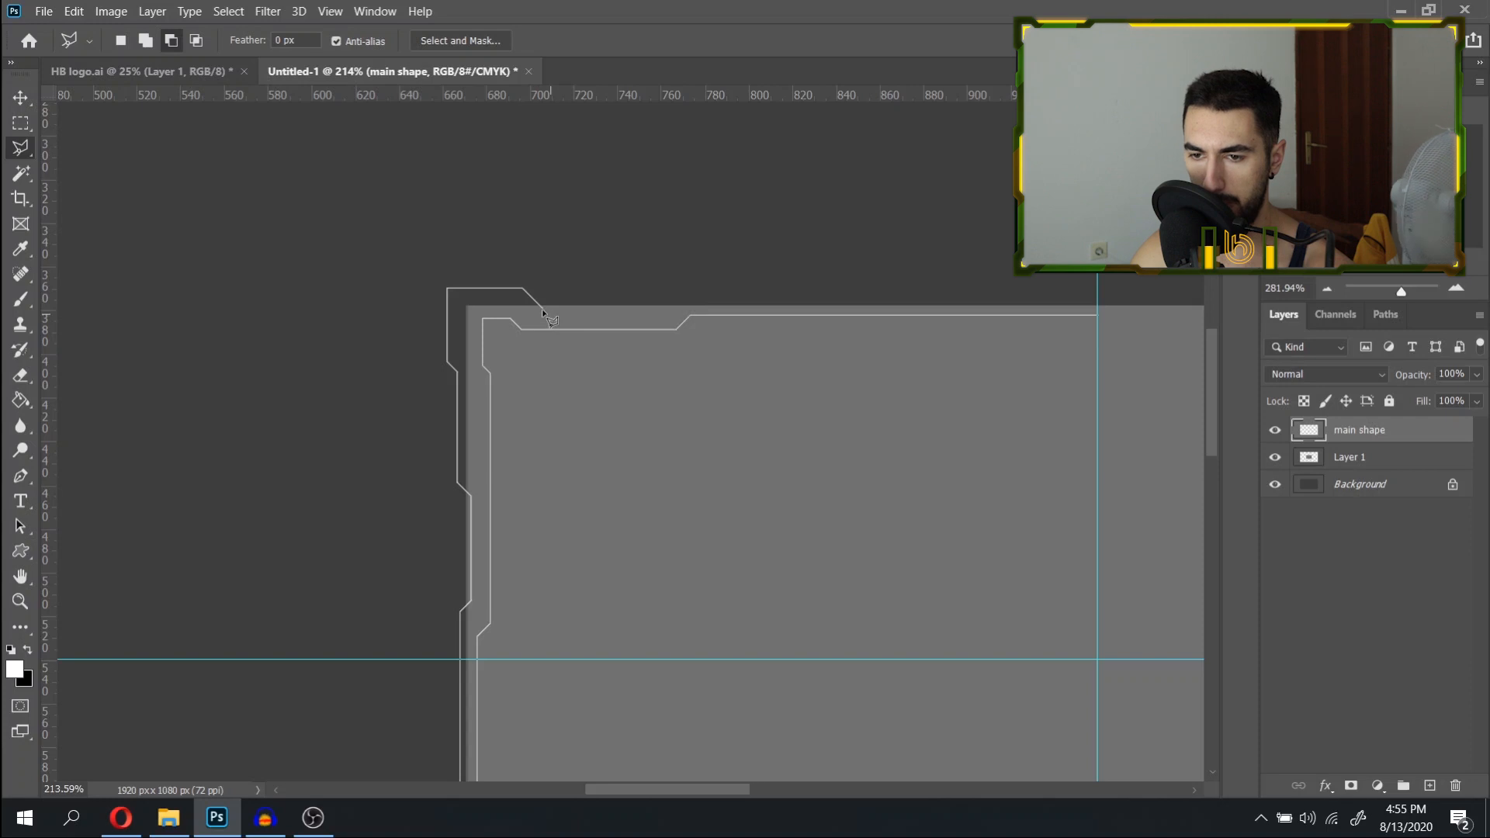
left_click(540, 306)
left_click(655, 305)
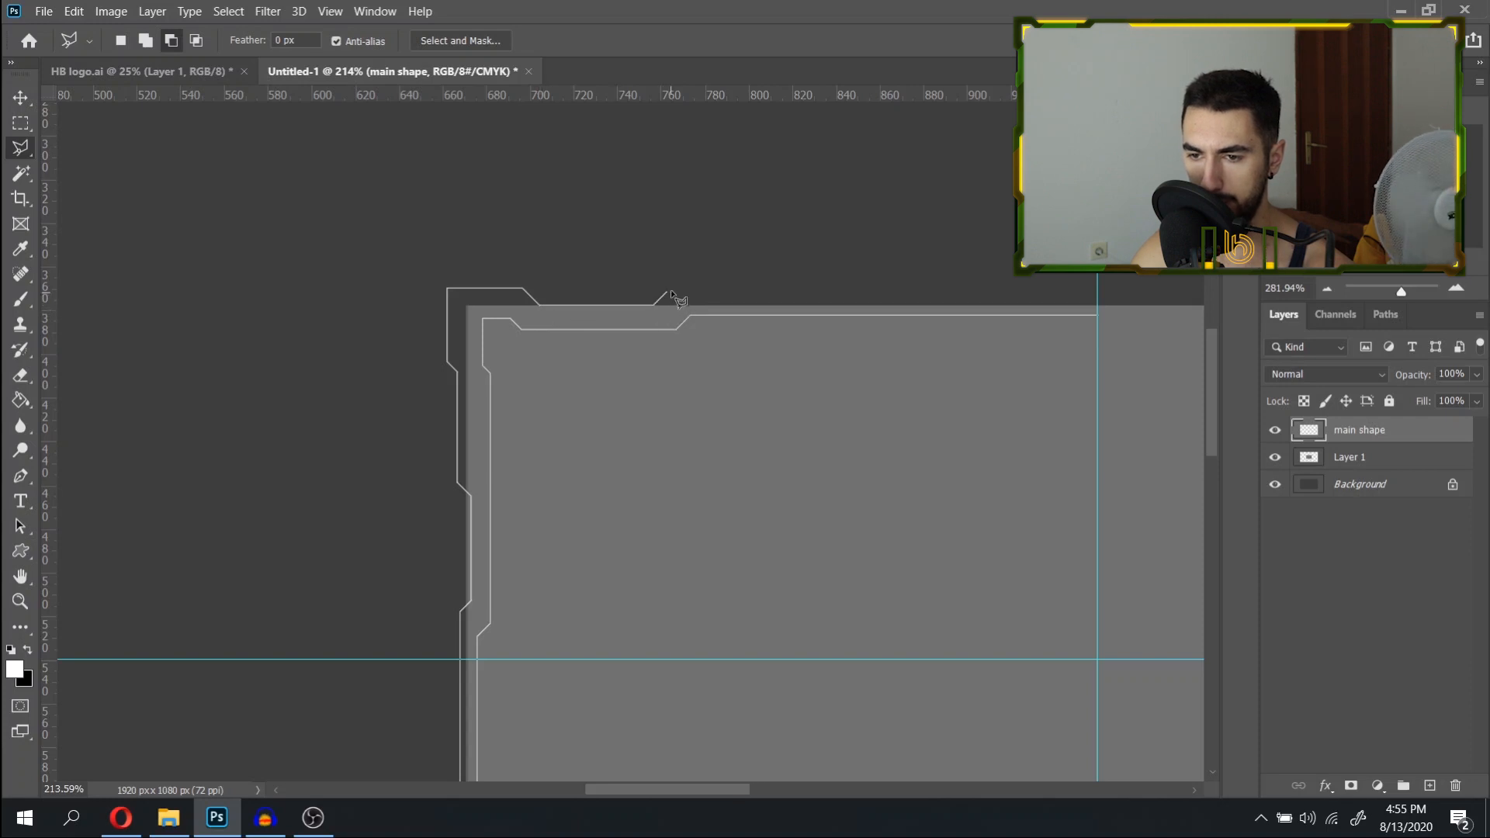
left_click(666, 295)
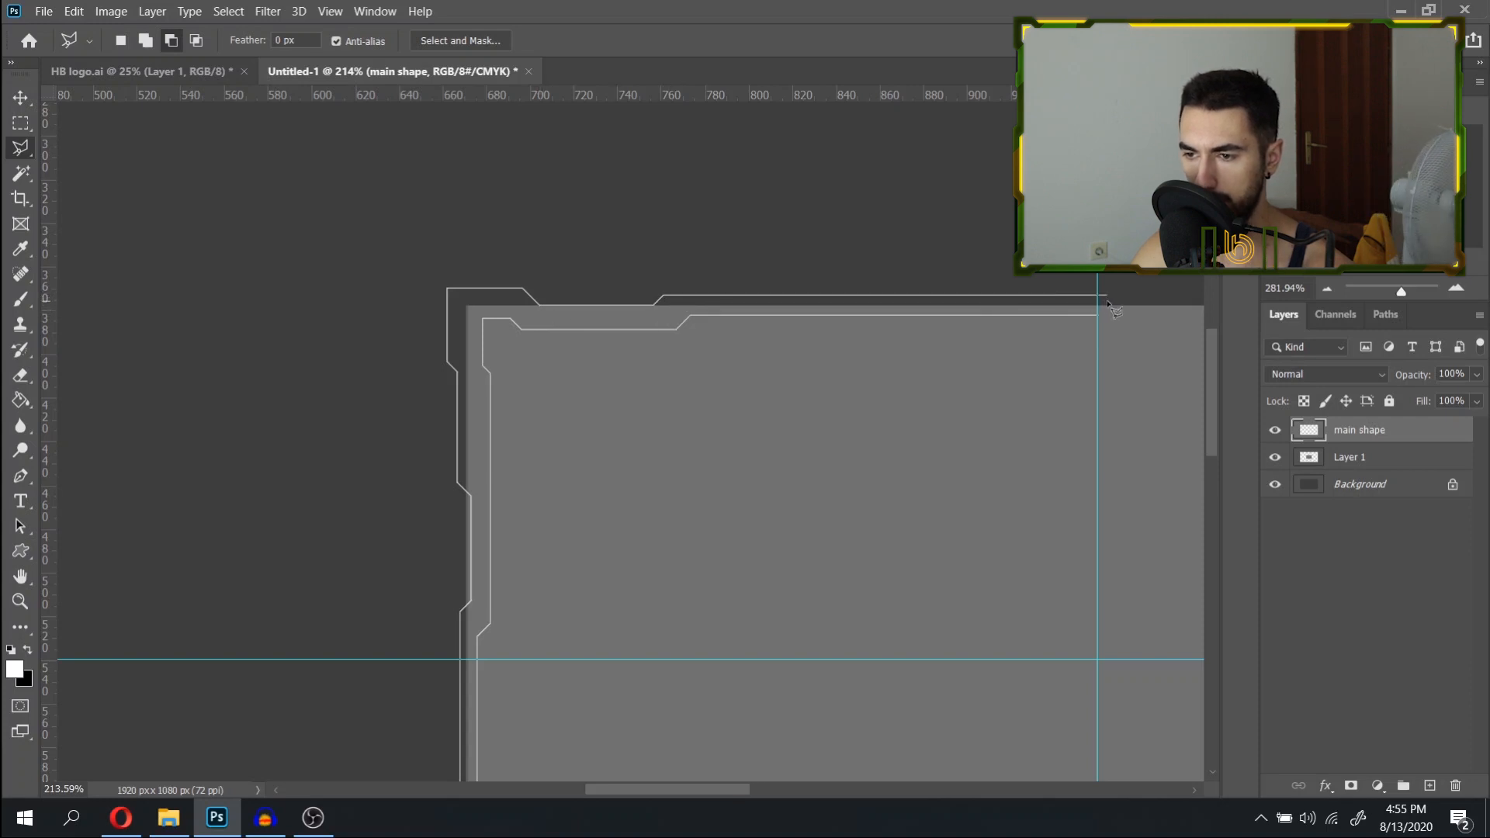
left_click(1097, 315)
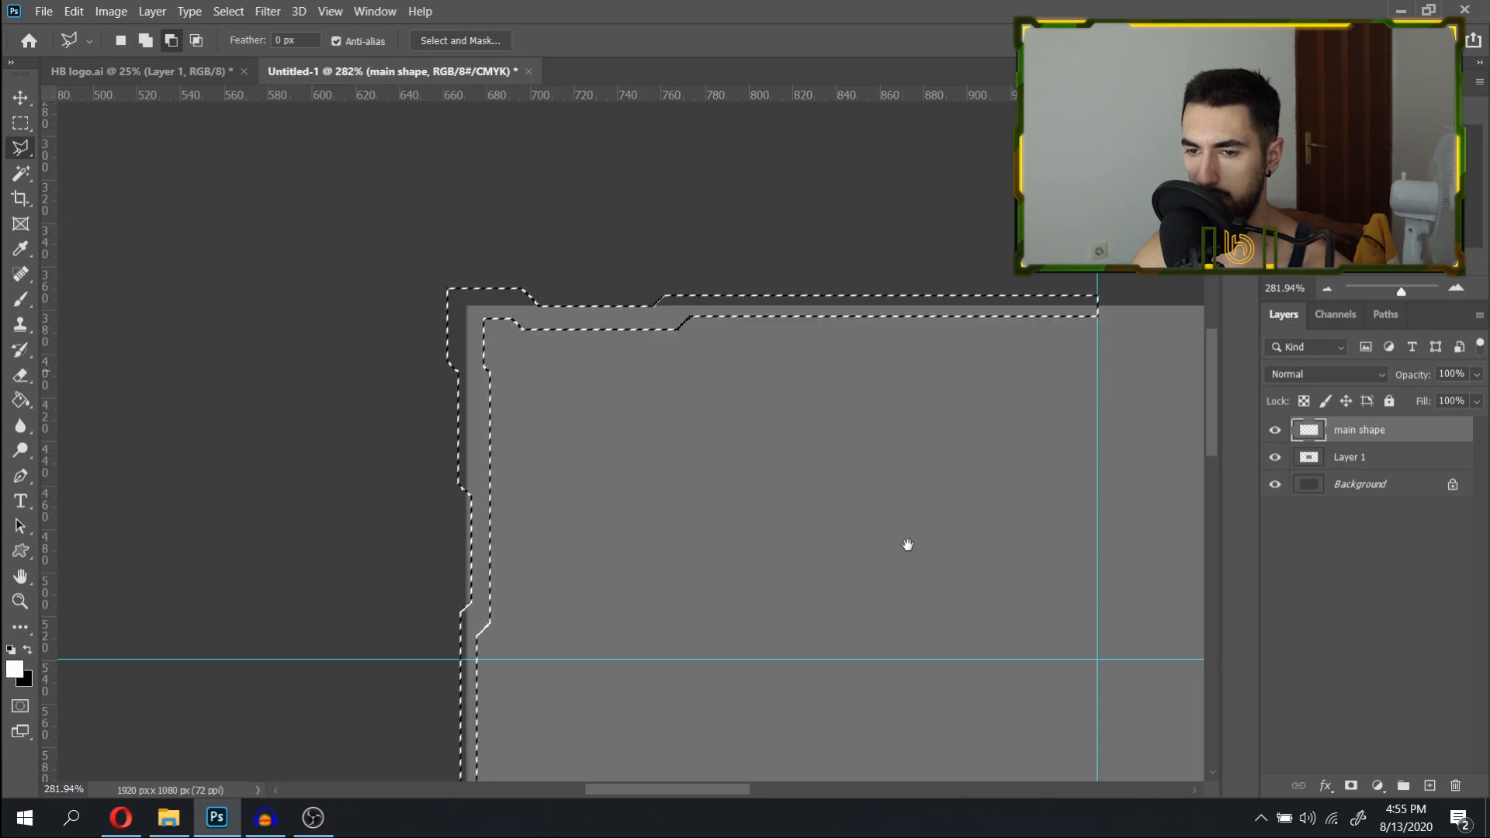
Set the foreground colour to dark teal, brush it over the selected half frame on the main shape layer, and deselect.
left_click_drag(906, 544, 780, 331)
scroll(570, 478, "down", 3)
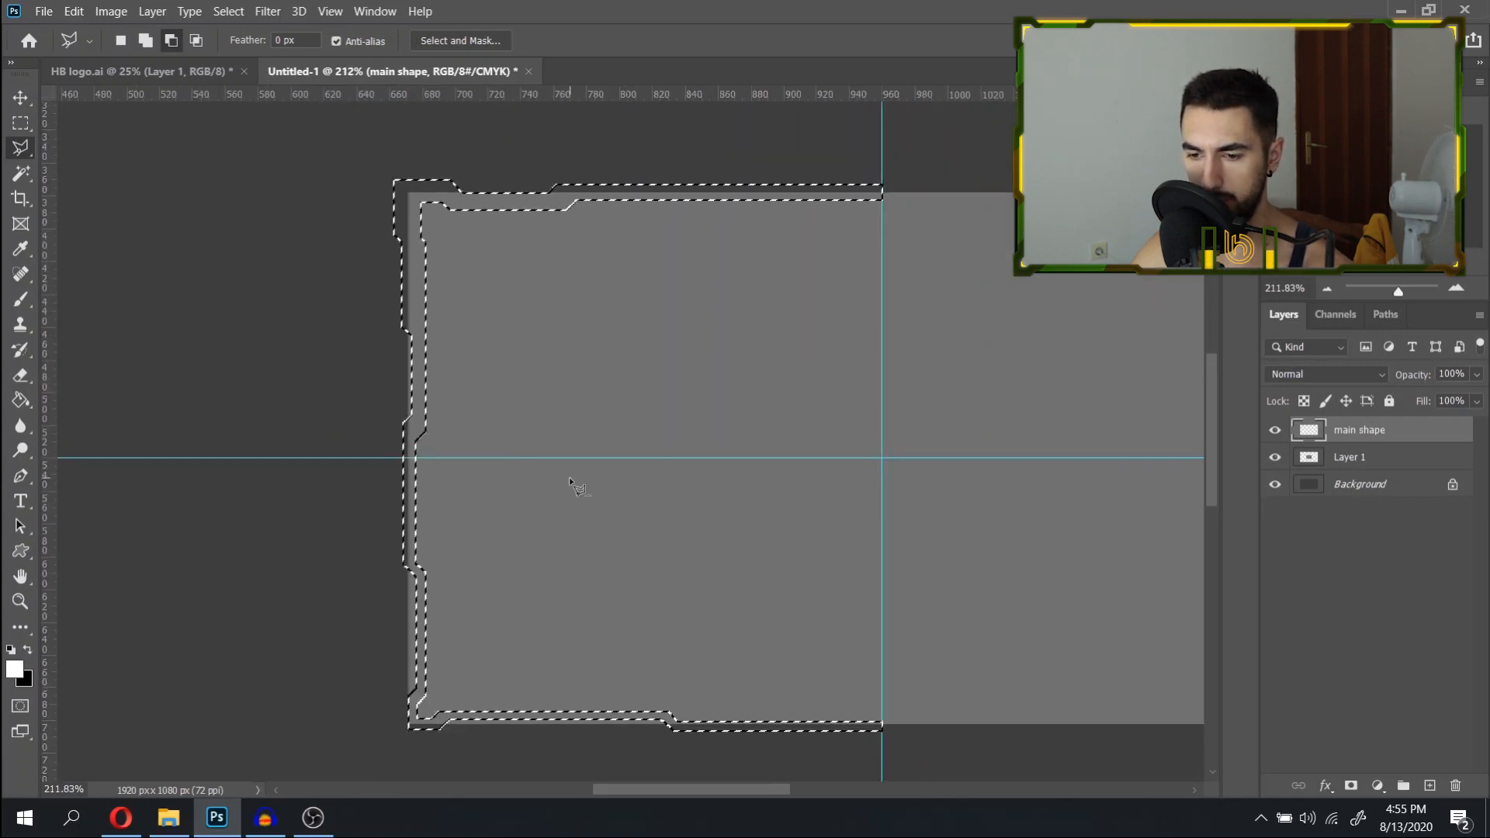
key("b")
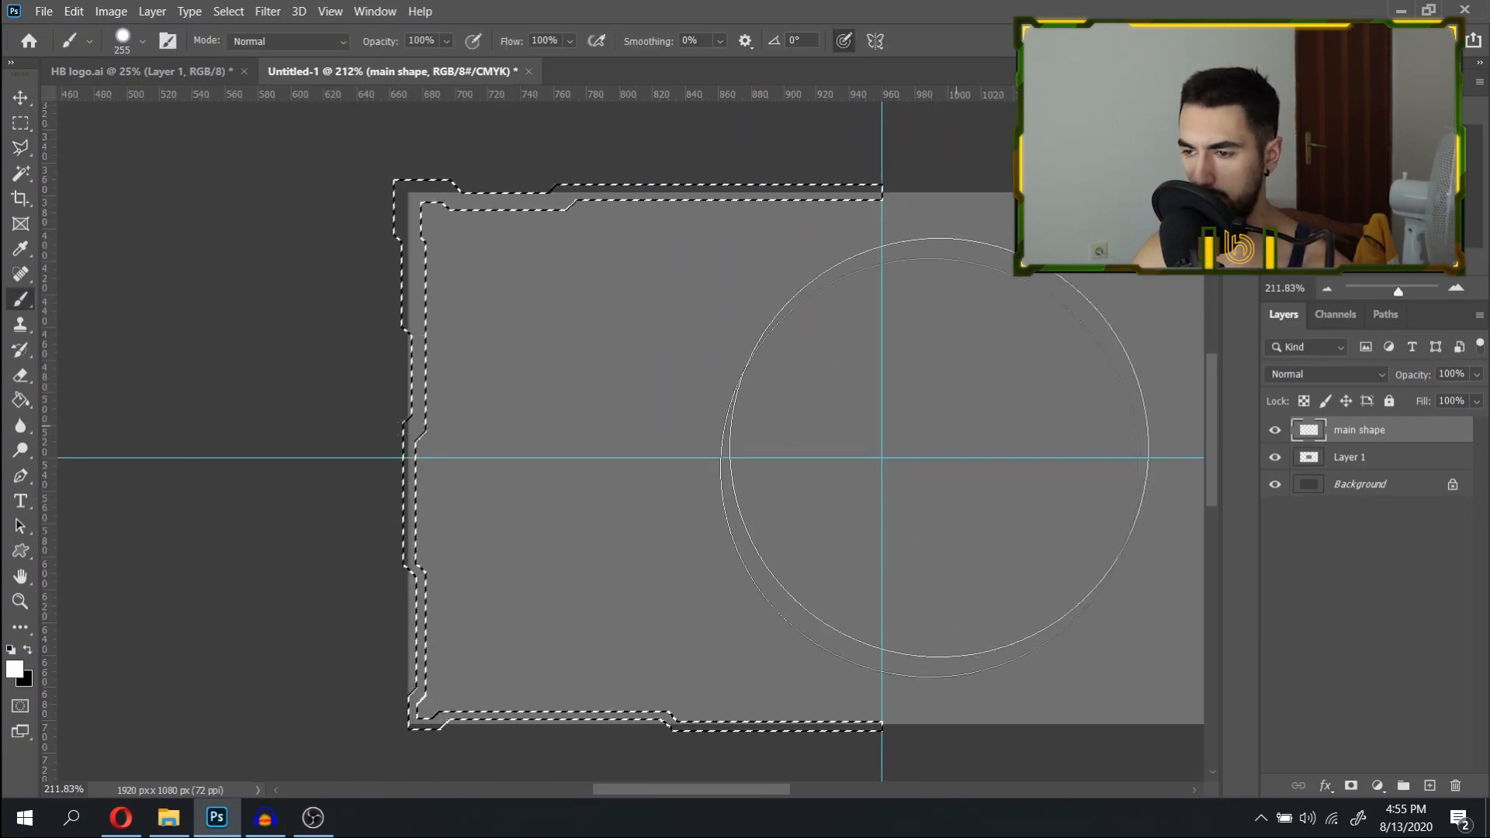
left_click(15, 669)
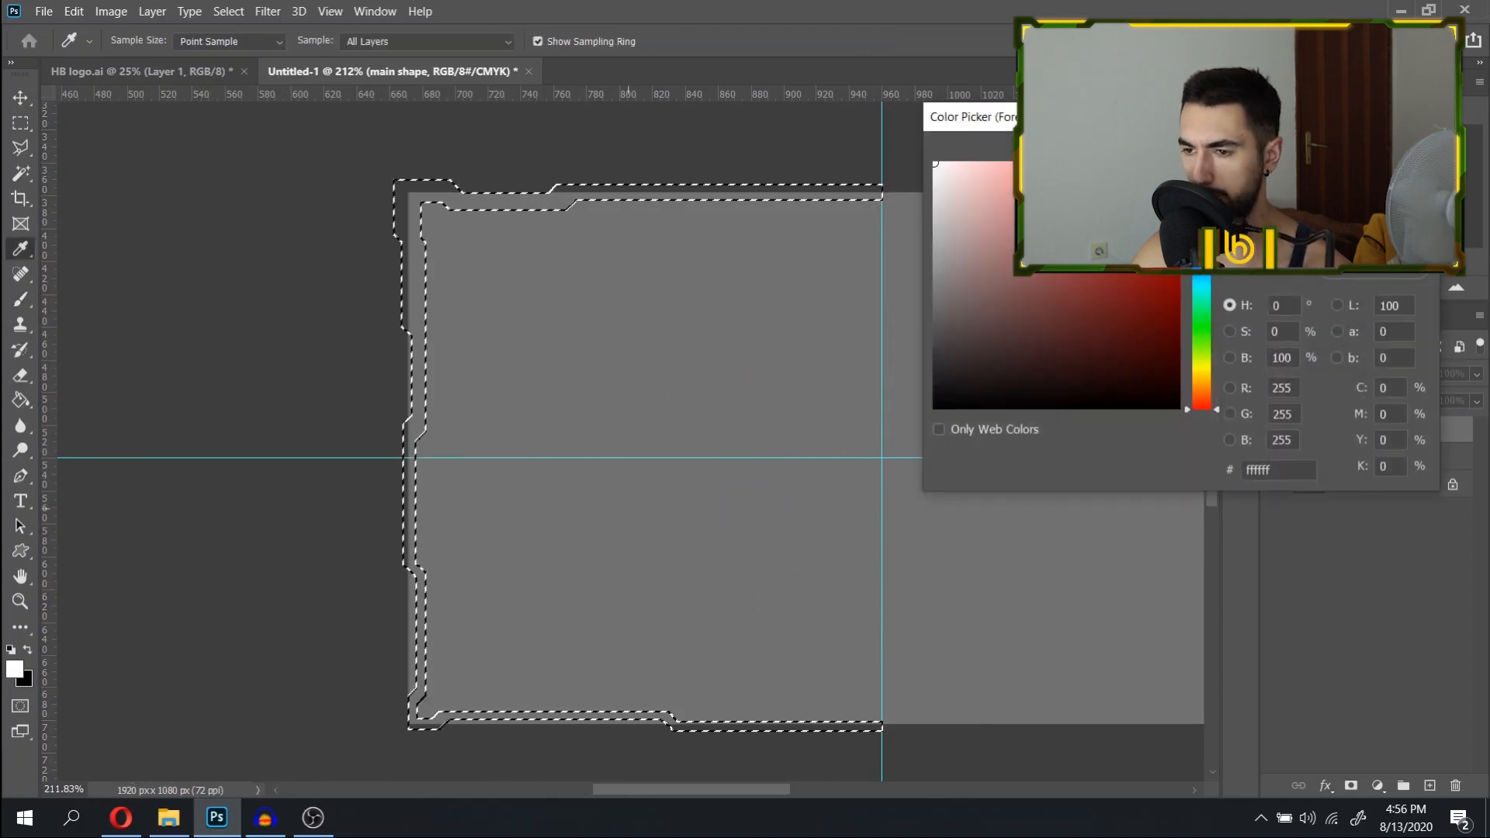
type("00c3ed")
mouse_move(1178, 186)
left_mouse_down()
mouse_move(1180, 370)
mouse_move(1133, 355)
left_mouse_up()
key("Return")
mouse_move(839, 218)
left_mouse_down()
mouse_move(615, 301)
mouse_move(933, 711)
mouse_move(847, 784)
left_mouse_up()
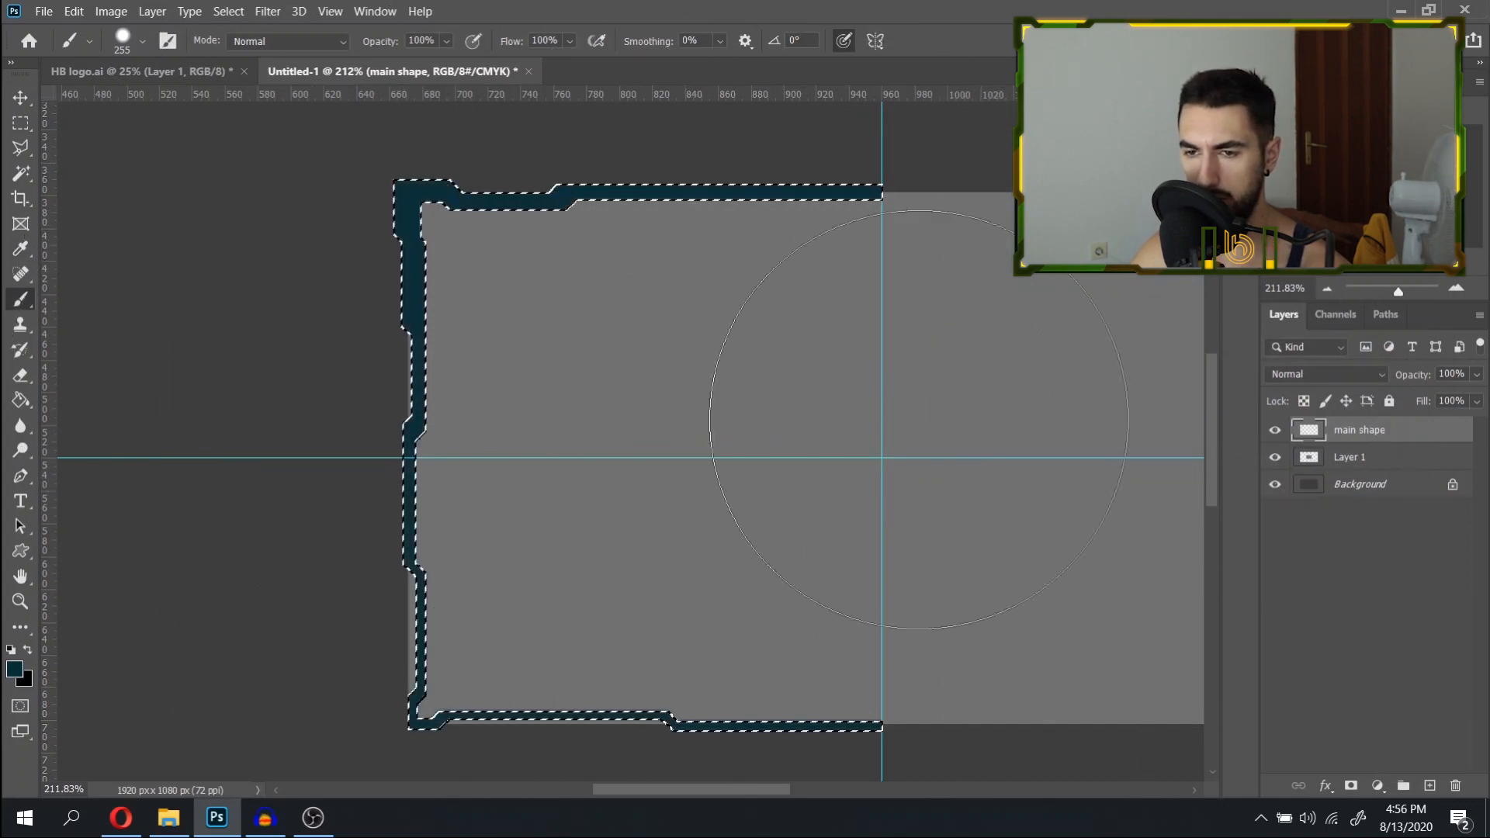
key("ctrl+d")
Trace a polygonal cutting line through the frame's upper band from the vertical guide to the upper-left corner, following its angled steps.
scroll(570, 410, "down", 3)
scroll(571, 410, "down", 2)
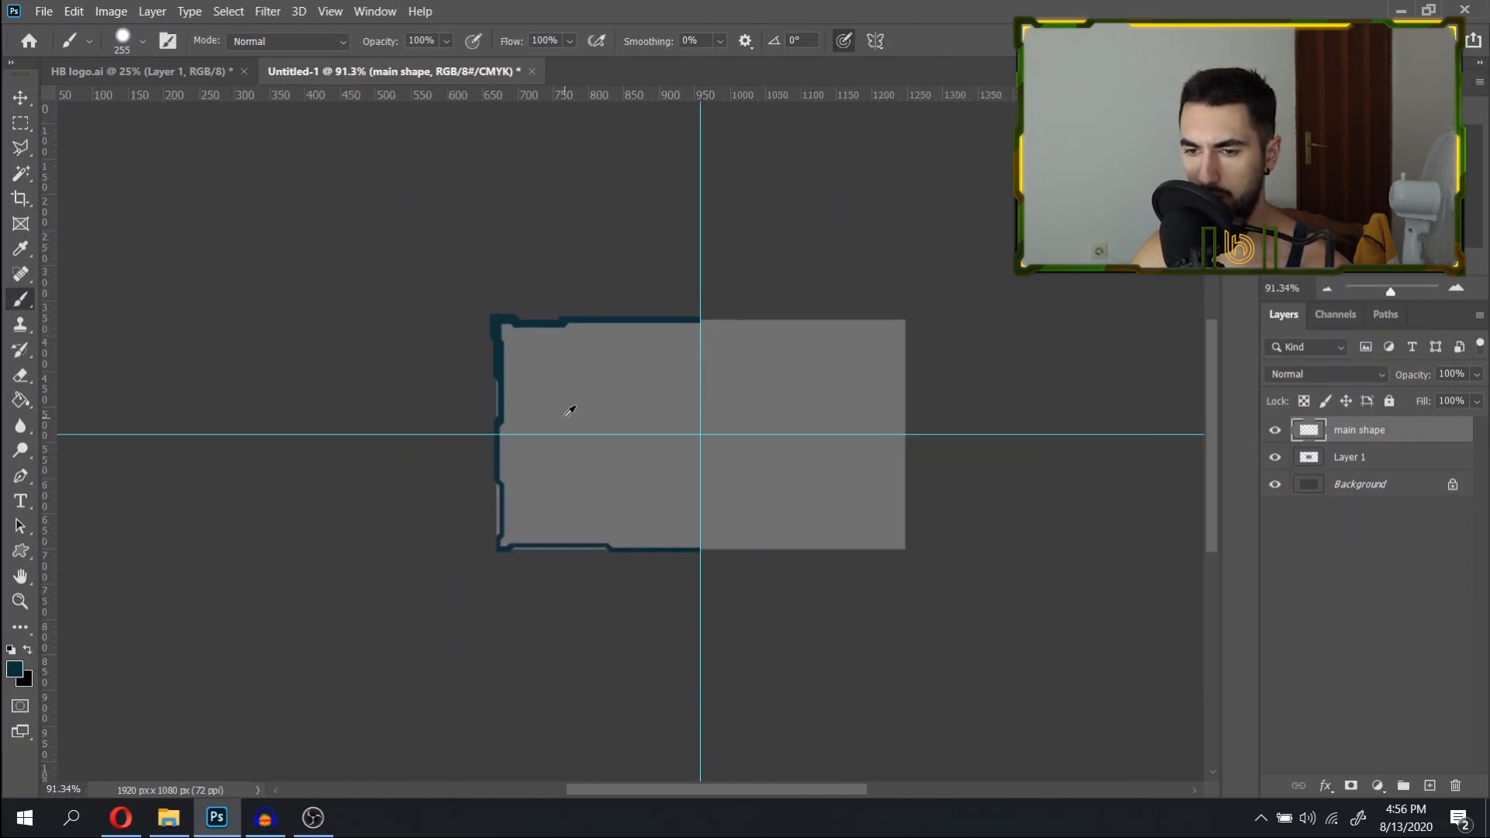
scroll(556, 497, "up", 5)
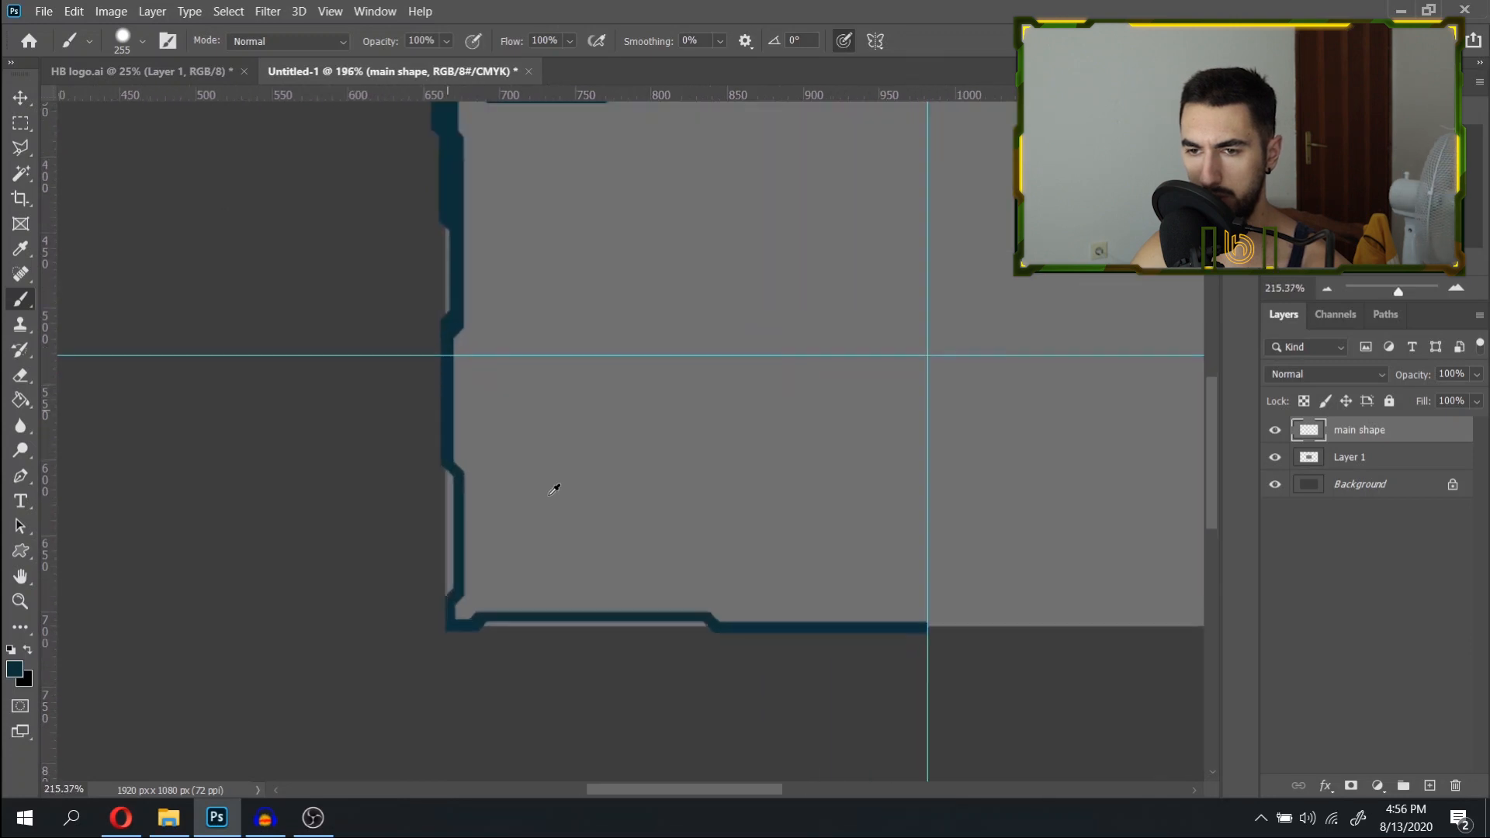
left_click_drag(542, 487, 536, 562)
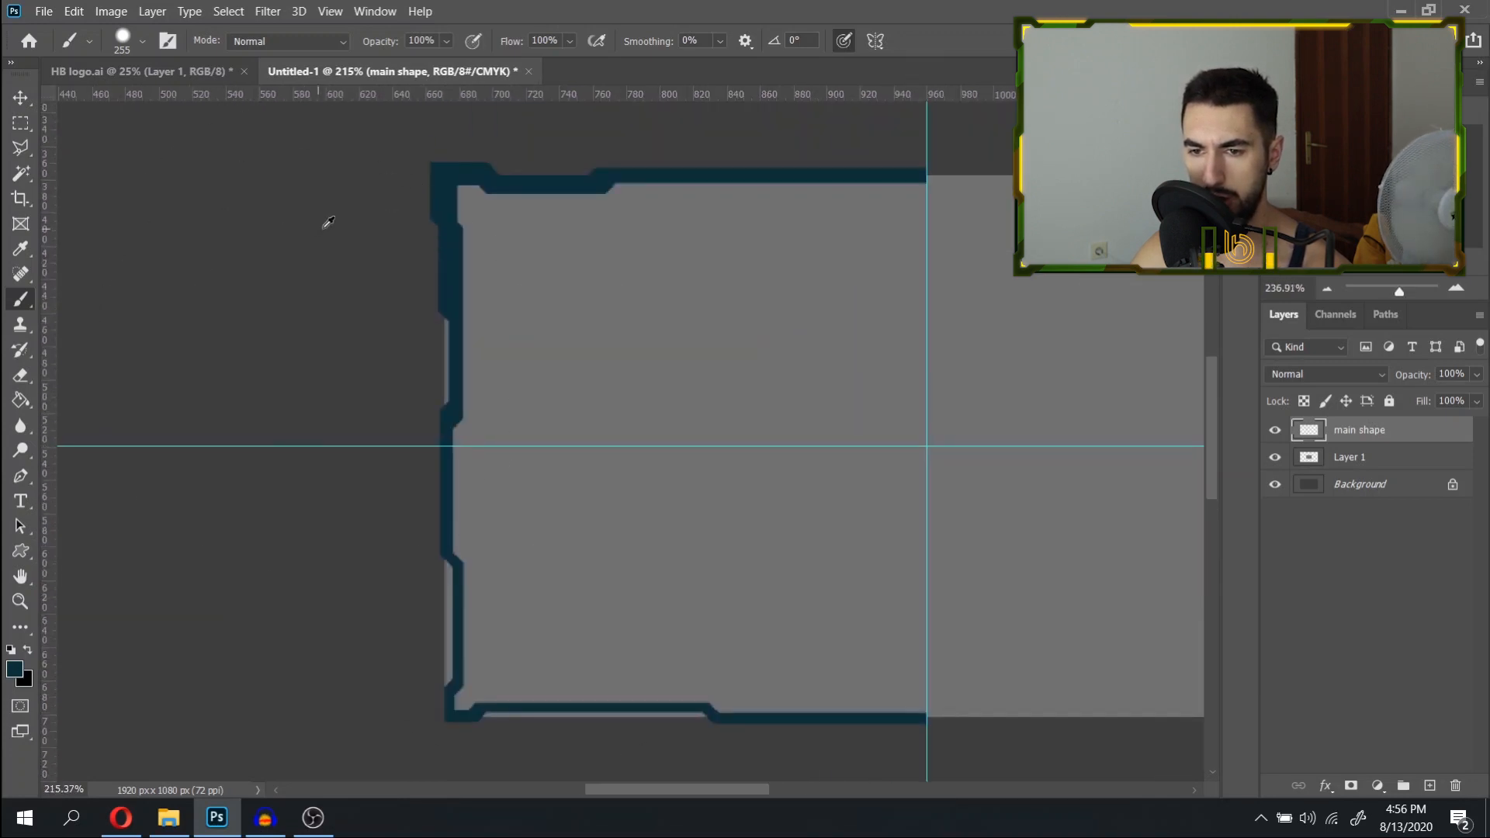
scroll(322, 225, "up", 2)
left_click_drag(420, 240, 425, 310)
key("m")
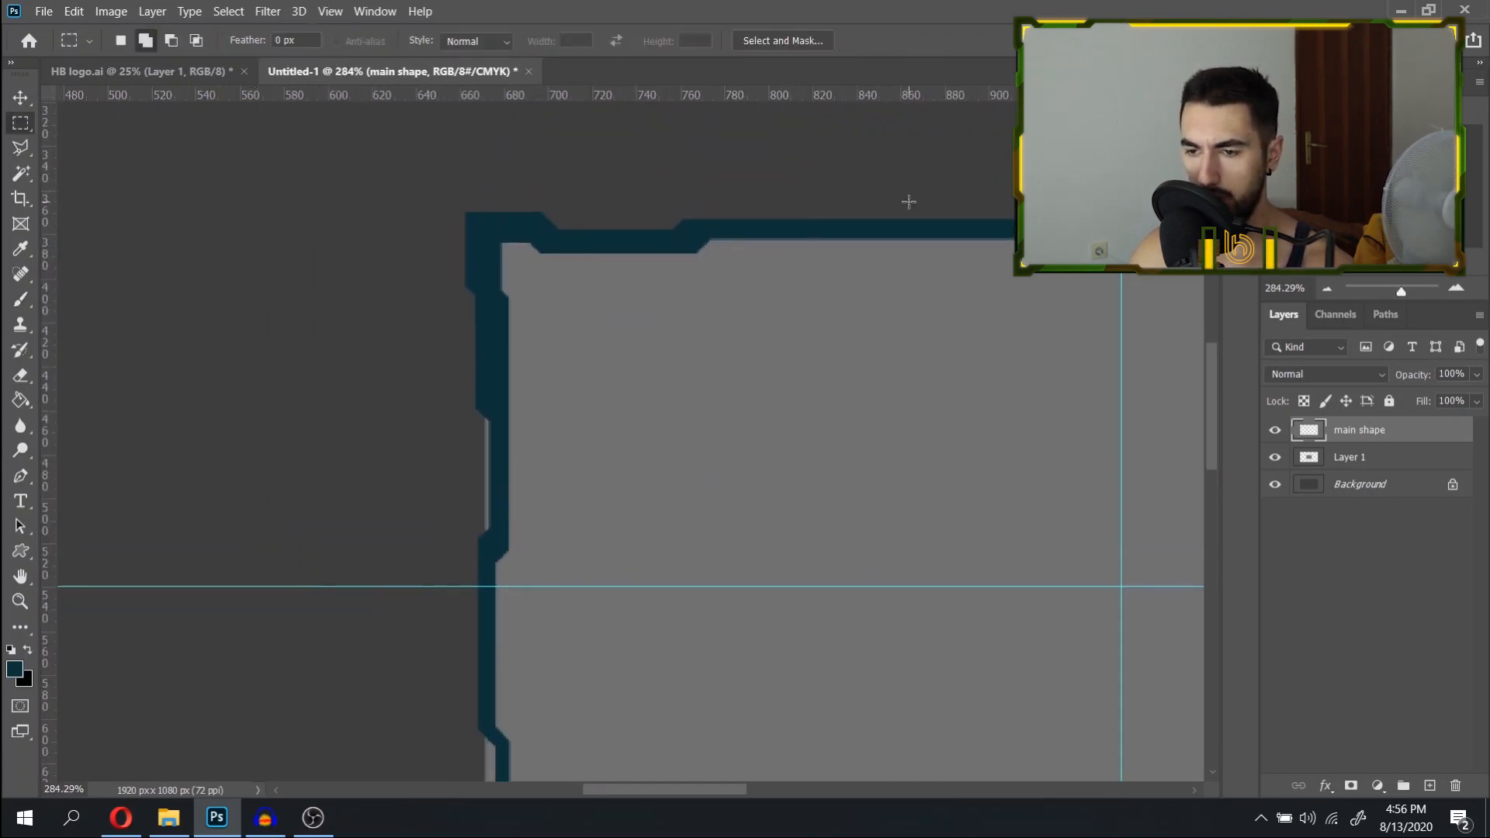
key("l")
left_click(1122, 228)
left_click(691, 230)
left_click(680, 240)
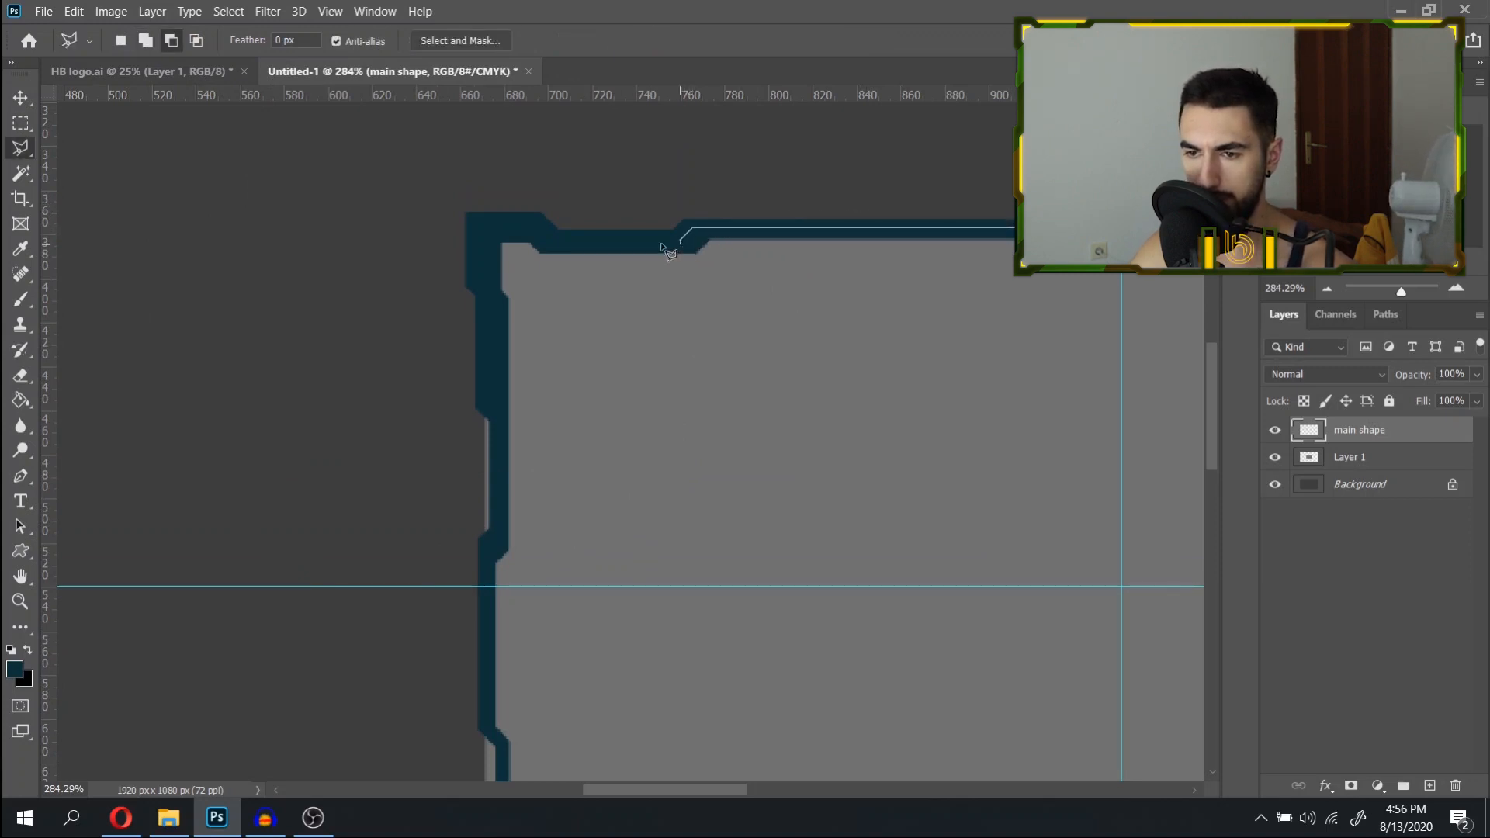
left_click(552, 242)
left_click(534, 222)
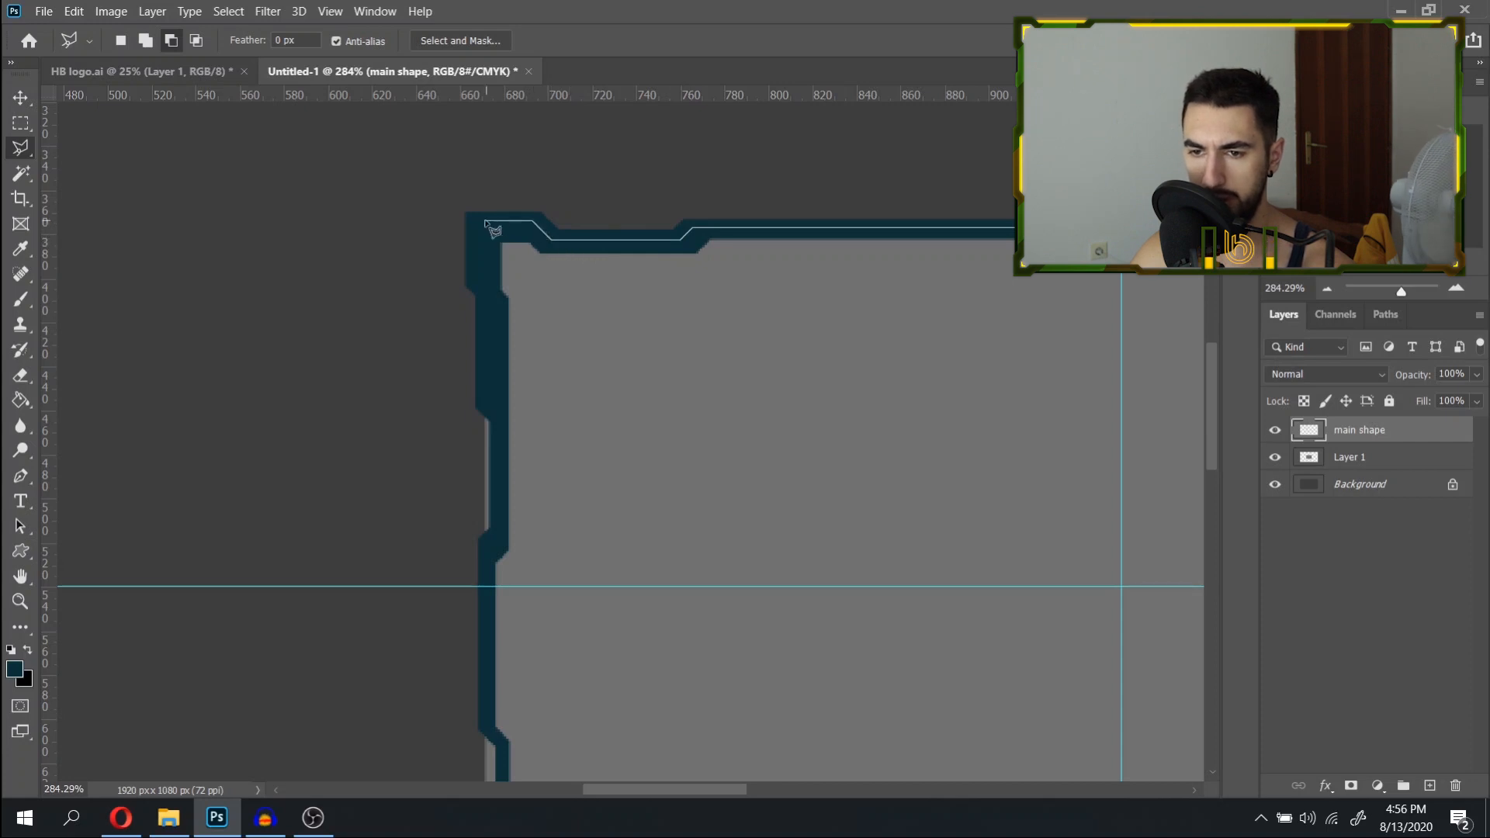
left_click(486, 222)
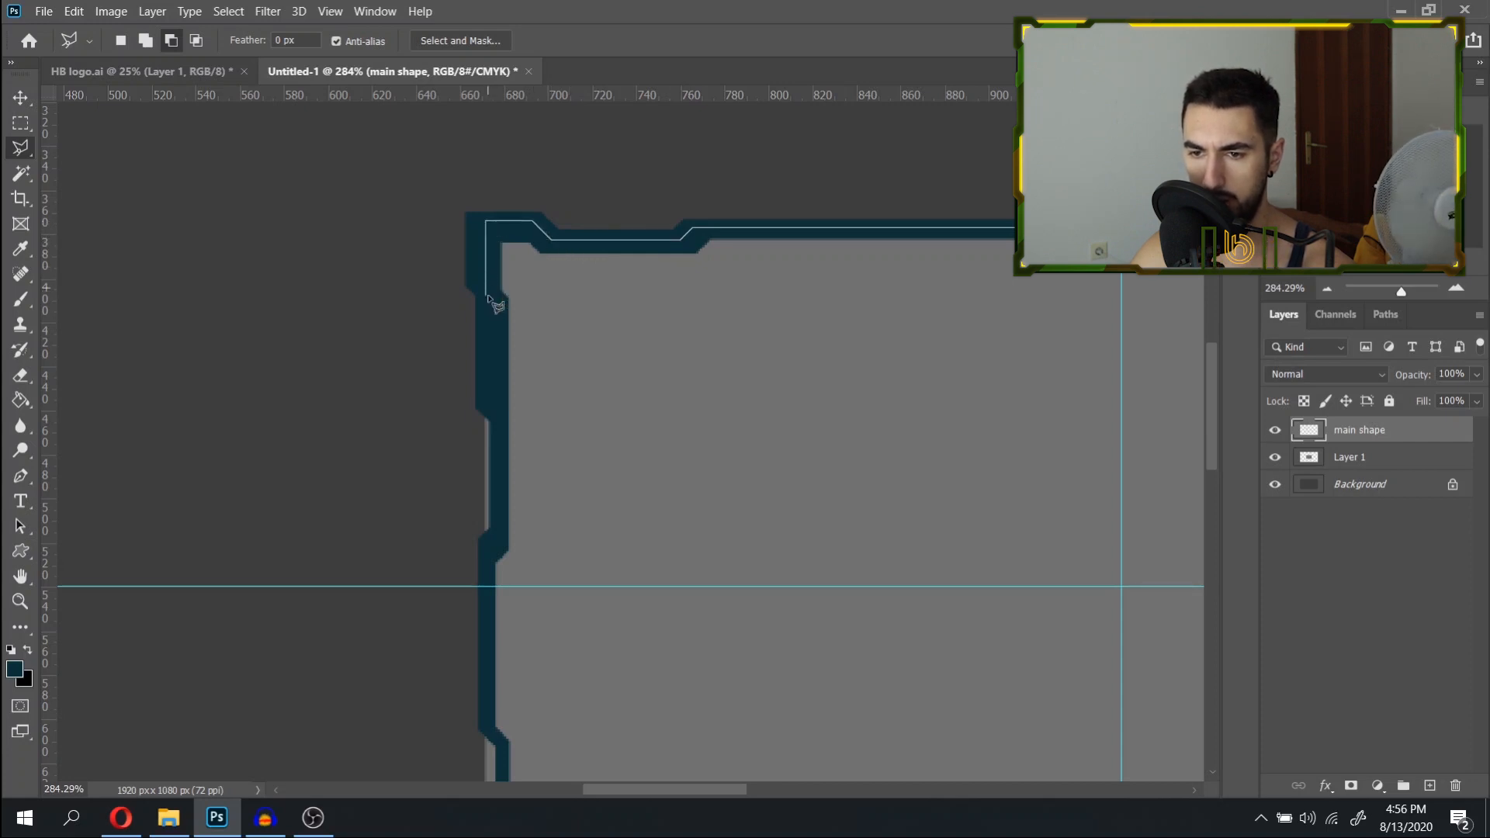
Continue the cutting line down the upper left side, close it around the outside, delete the selected outer strip and deselect.
left_click(487, 295)
left_click(491, 303)
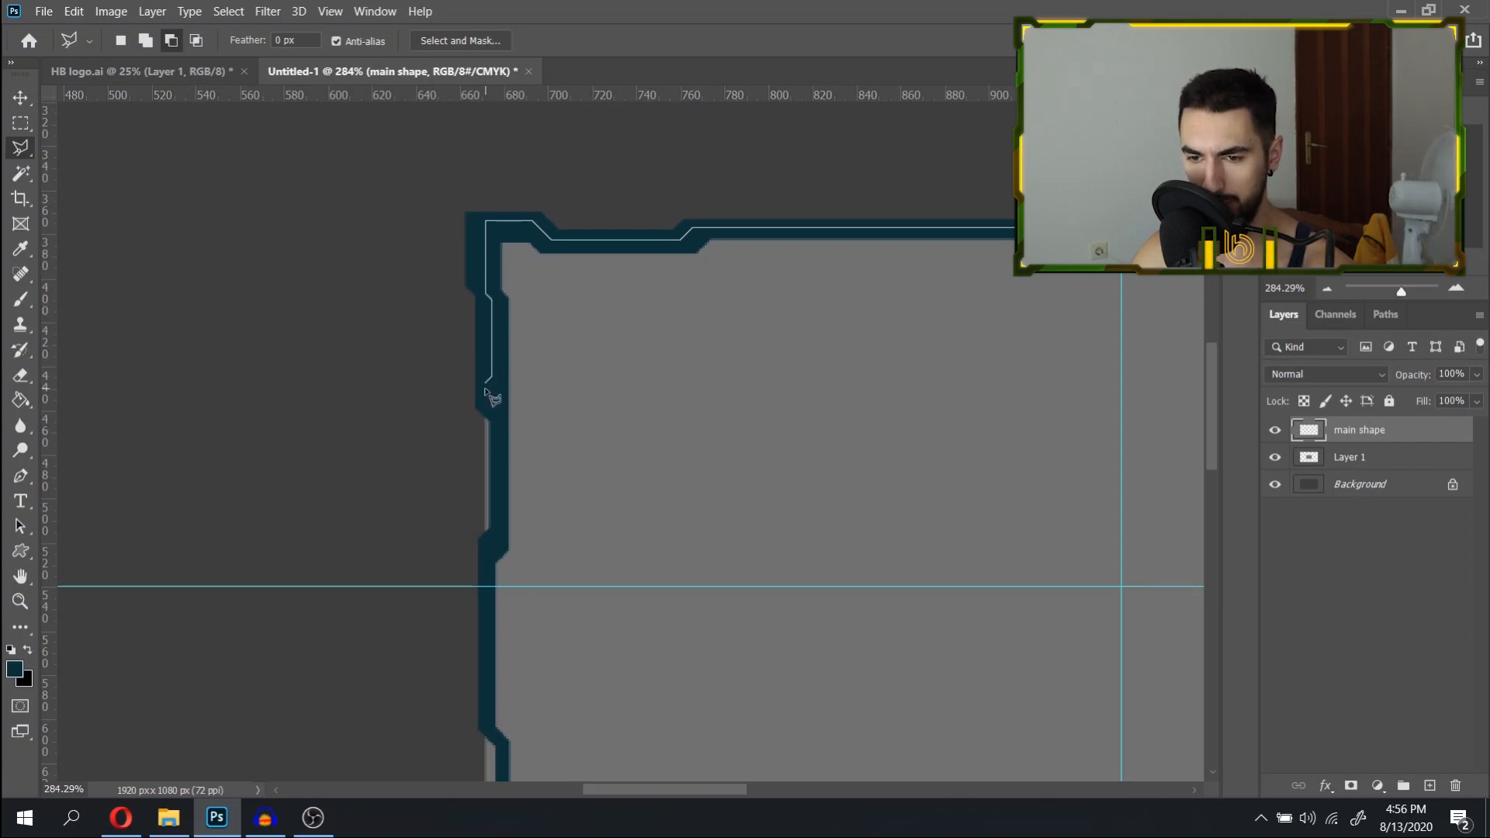
left_click(487, 424)
left_click(396, 420)
left_click(377, 258)
left_click(621, 128)
key("Return")
key("ctrl+d")
Select a narrow area along the outer left side of the upper-left corner, erase the leftover edge inside it and deselect.
scroll(815, 359, "down", 3)
left_click_drag(849, 389, 722, 330)
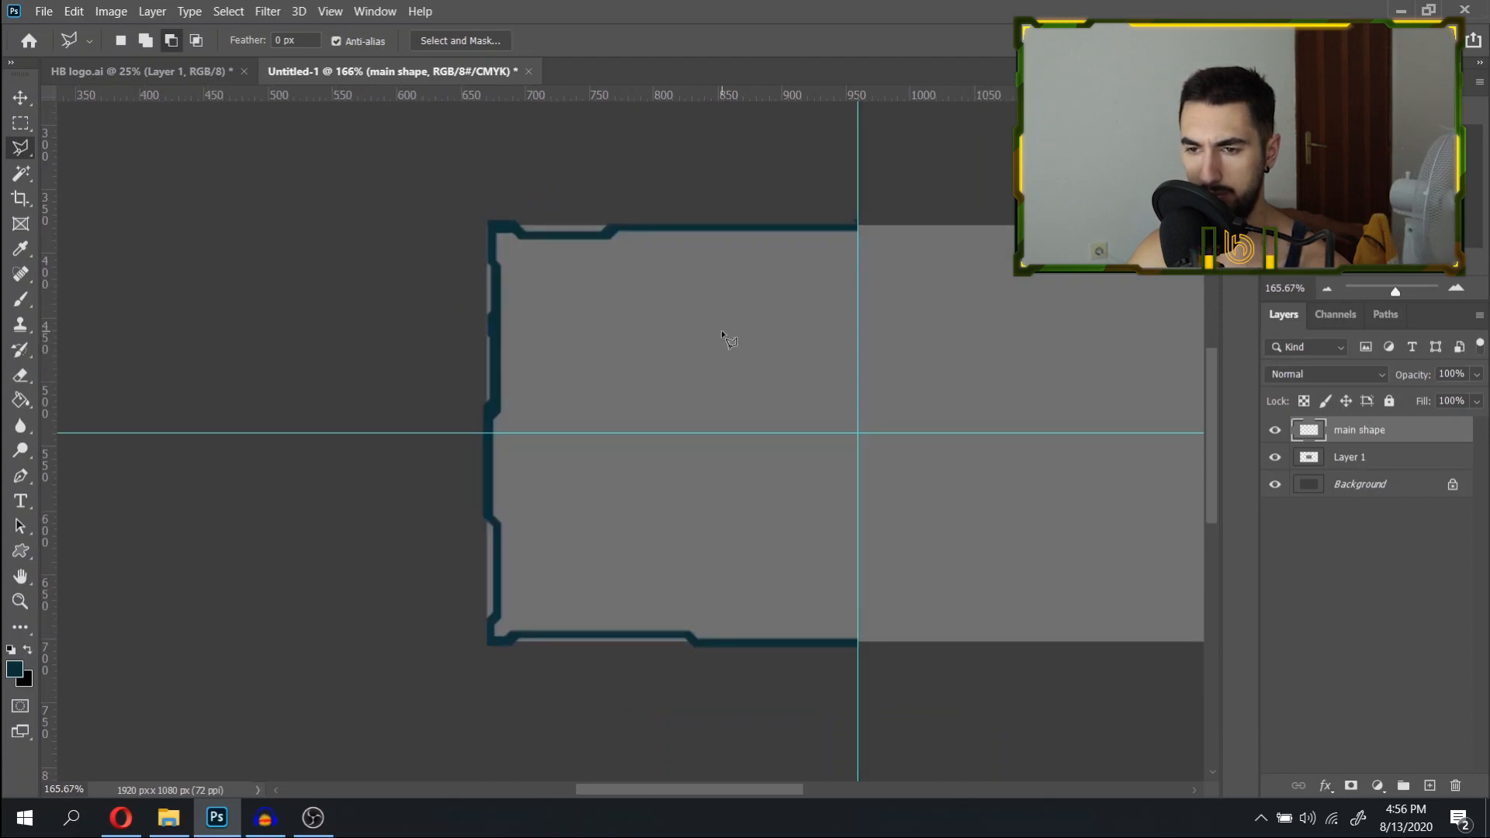
scroll(488, 221, "up", 5)
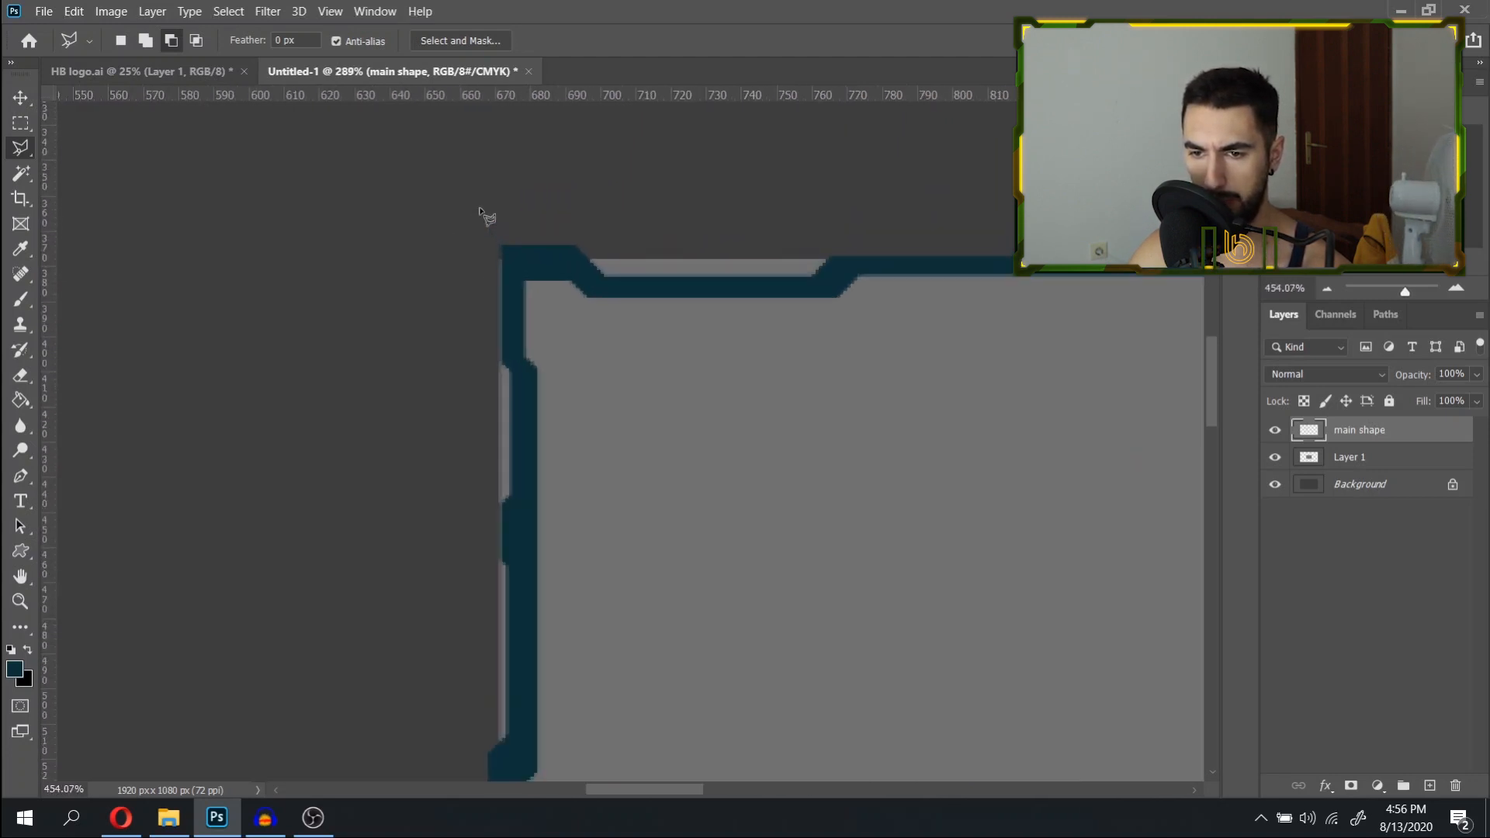
left_click(447, 209)
left_click(444, 411)
left_click(504, 397)
left_click(504, 207)
left_click(449, 207)
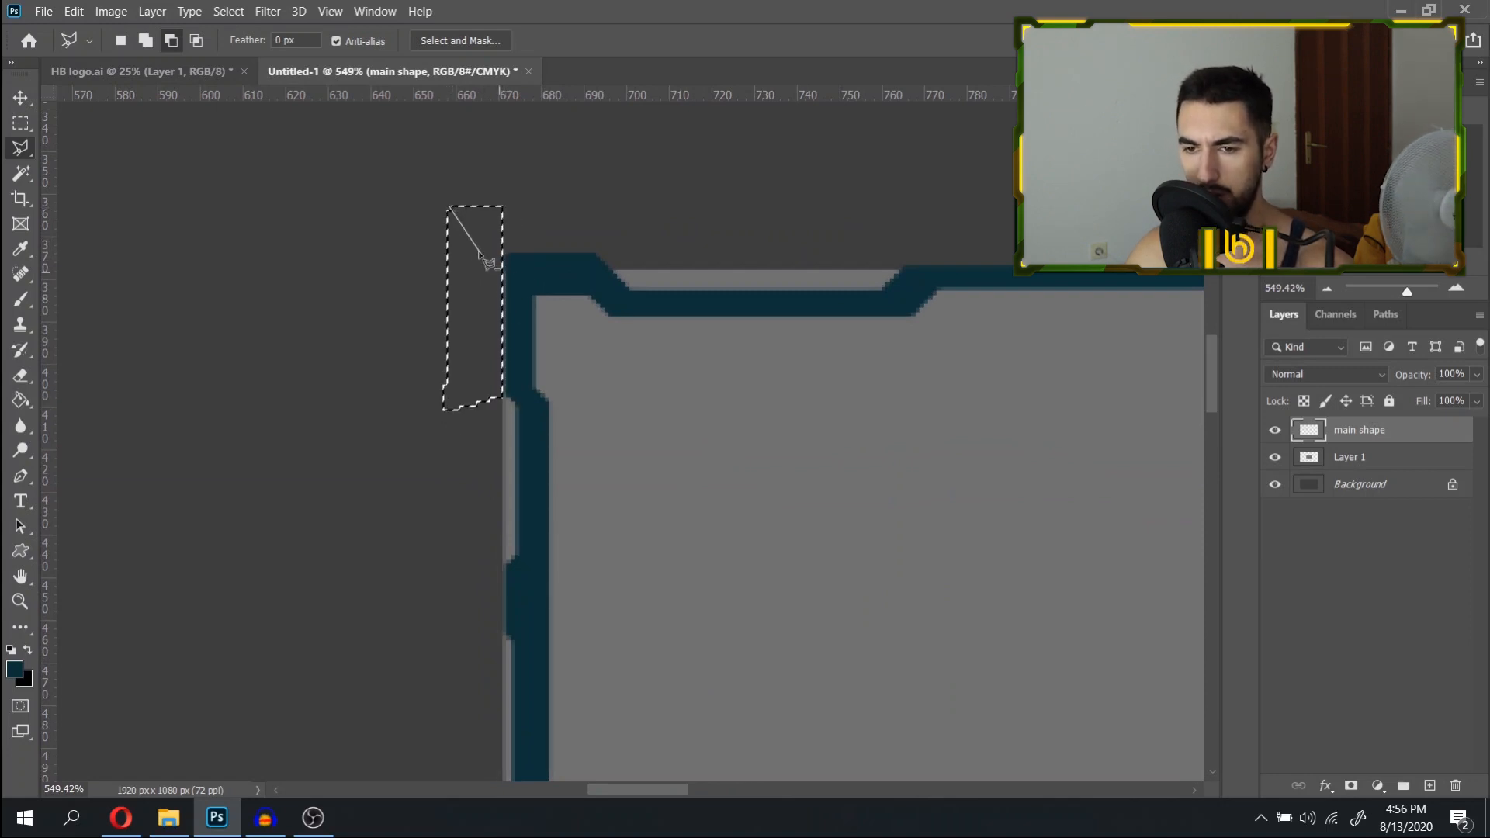
key("e")
key("ctrl+d")
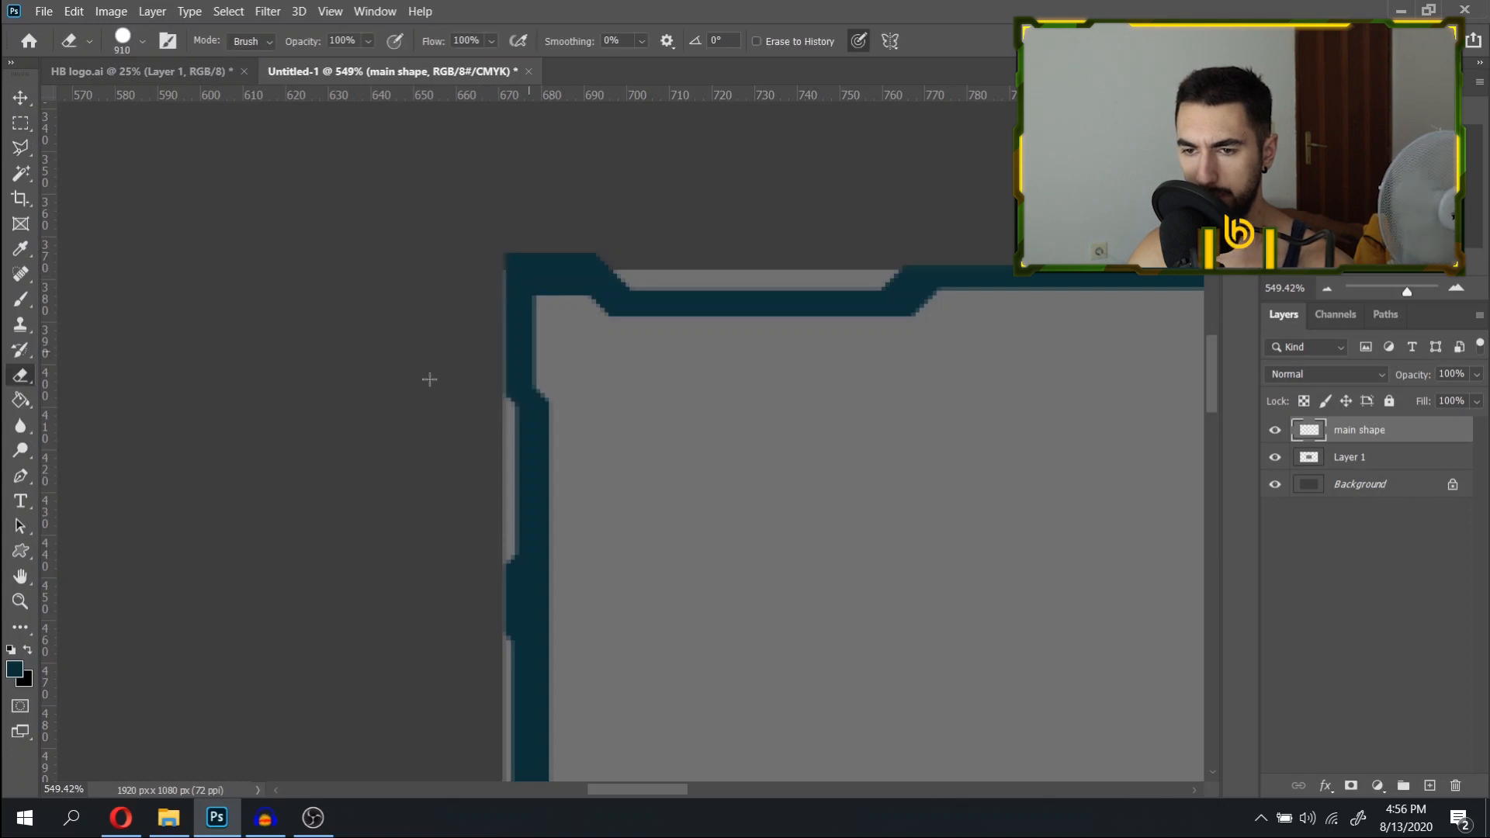
Examine the whole half frame with the guides hidden, and show the guides again.
scroll(422, 372, "down", 10, "alt")
scroll(416, 390, "down", 3)
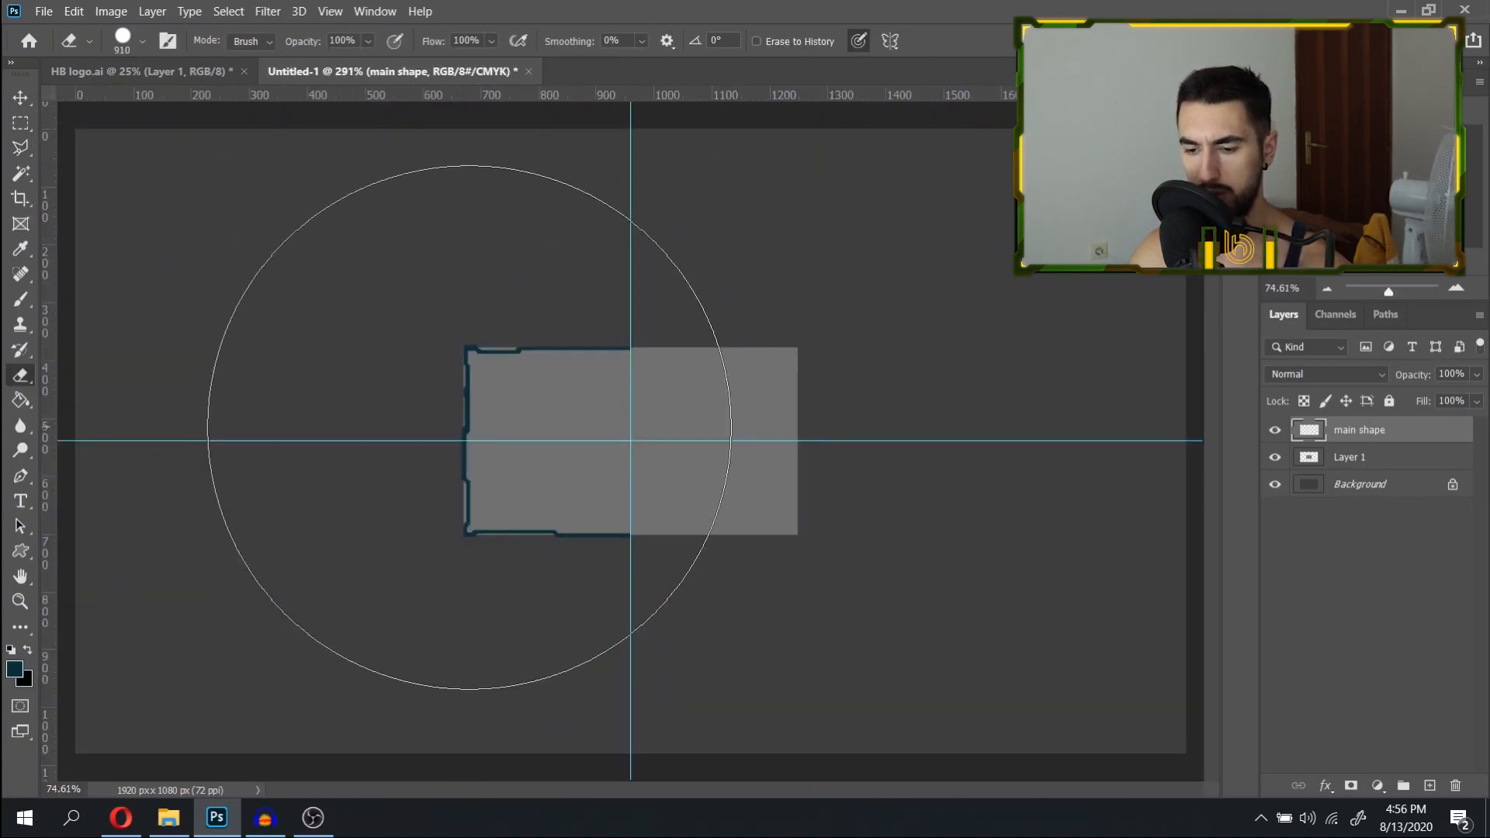
scroll(453, 482, "up", 7, "alt")
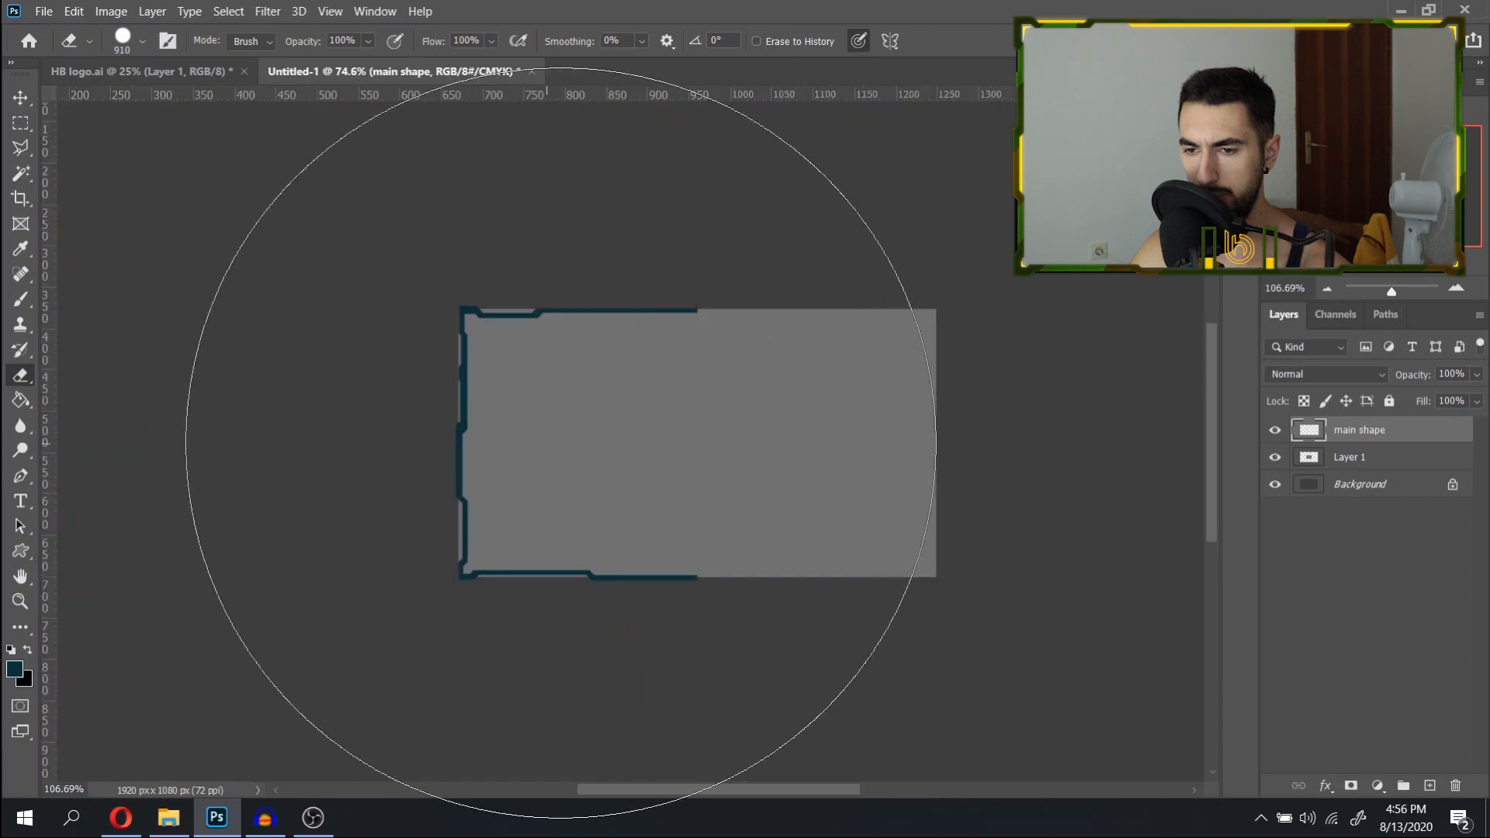
left_click_drag(699, 401, 706, 434)
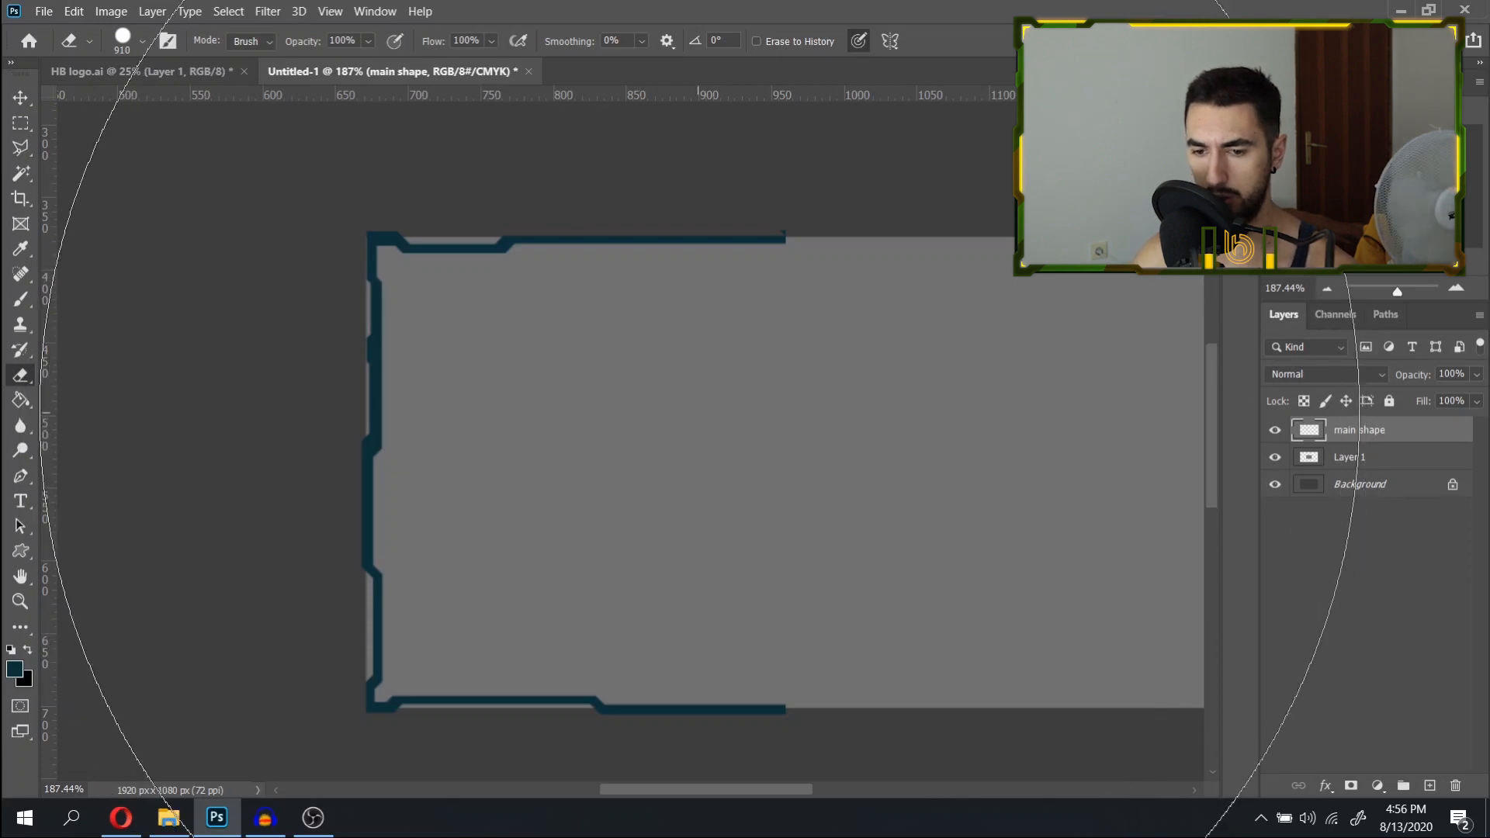
scroll(481, 644, "up", 2, "alt")
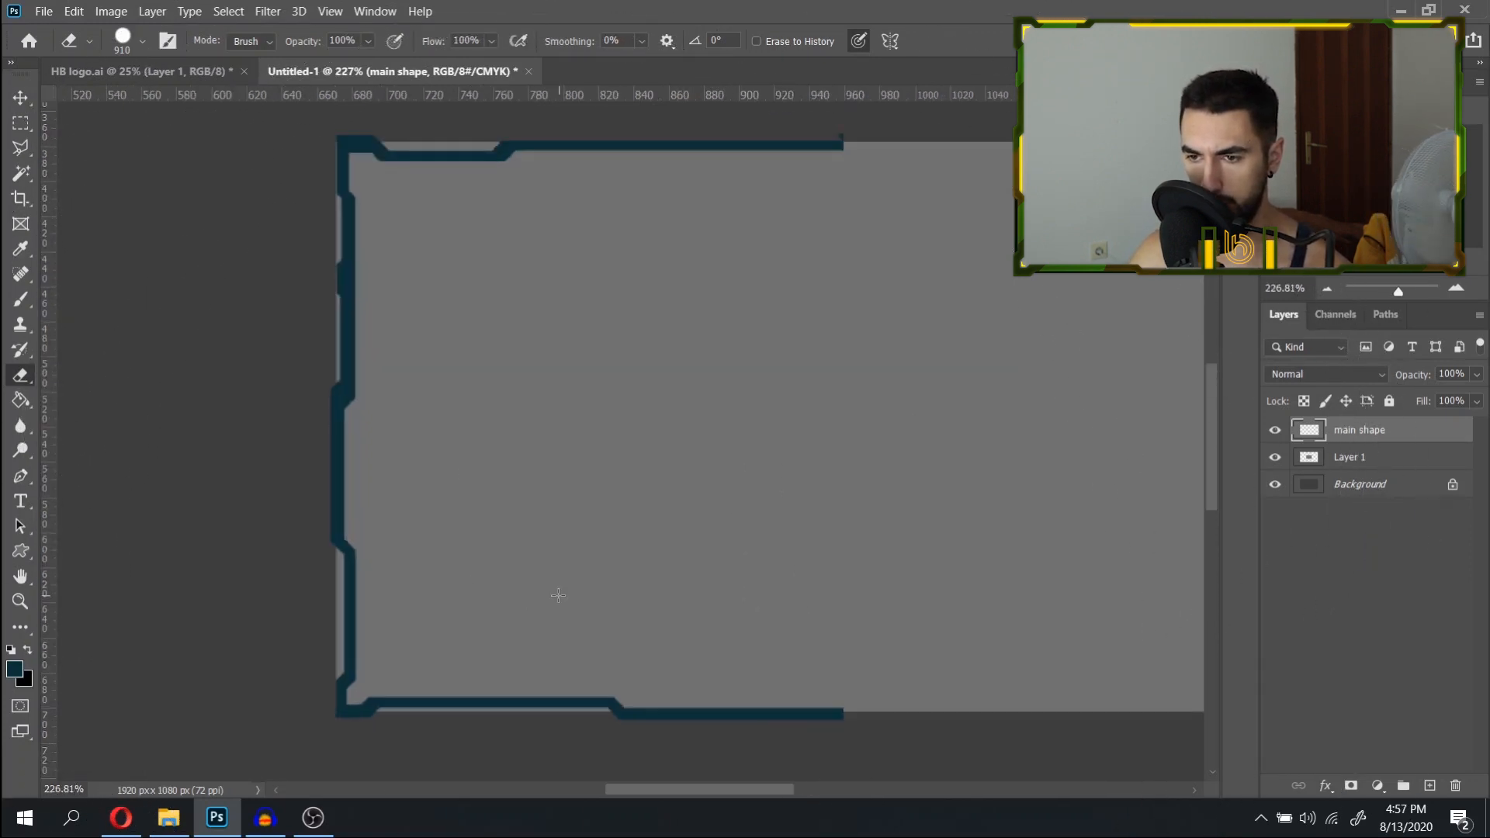
left_click_drag(789, 643, 800, 609)
key("ctrl+semicolon")
Trace a polygonal selection just outside the lower band from the vertical guide, around the lower-left corner and up to the left-side step.
key("l")
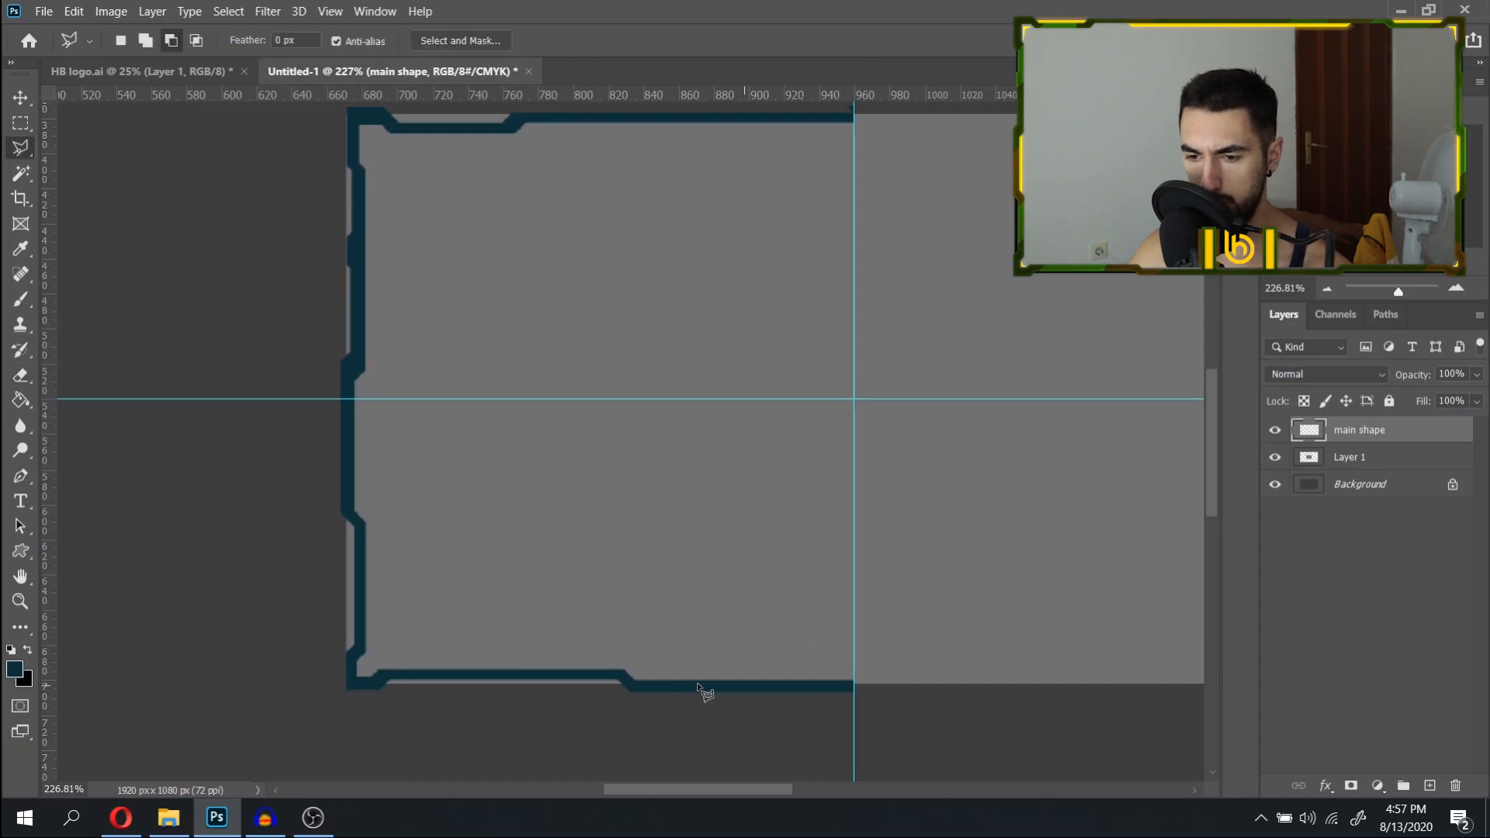
scroll(683, 691, "up", 2, "alt")
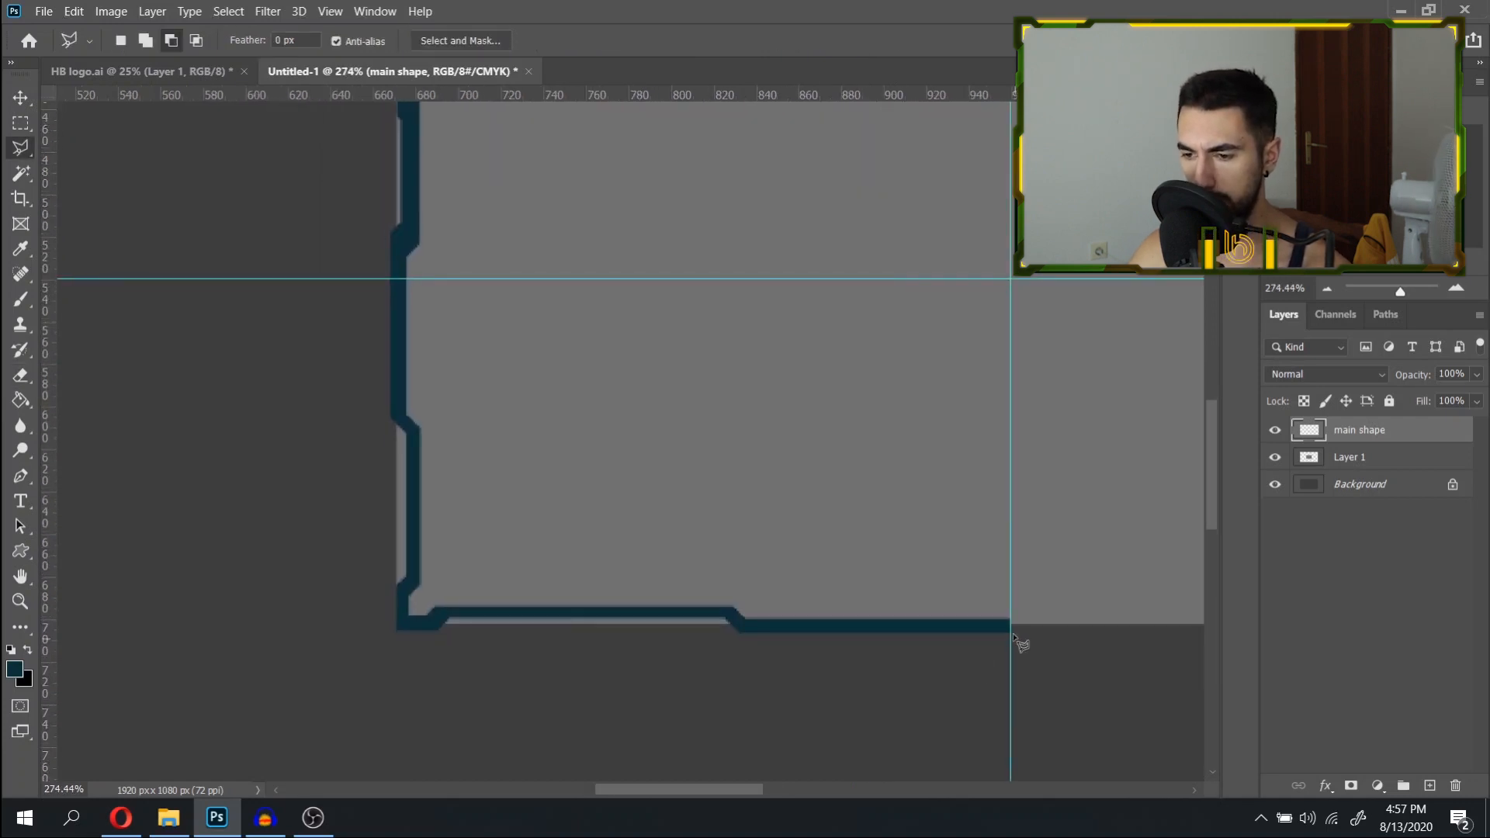
left_click(1011, 635)
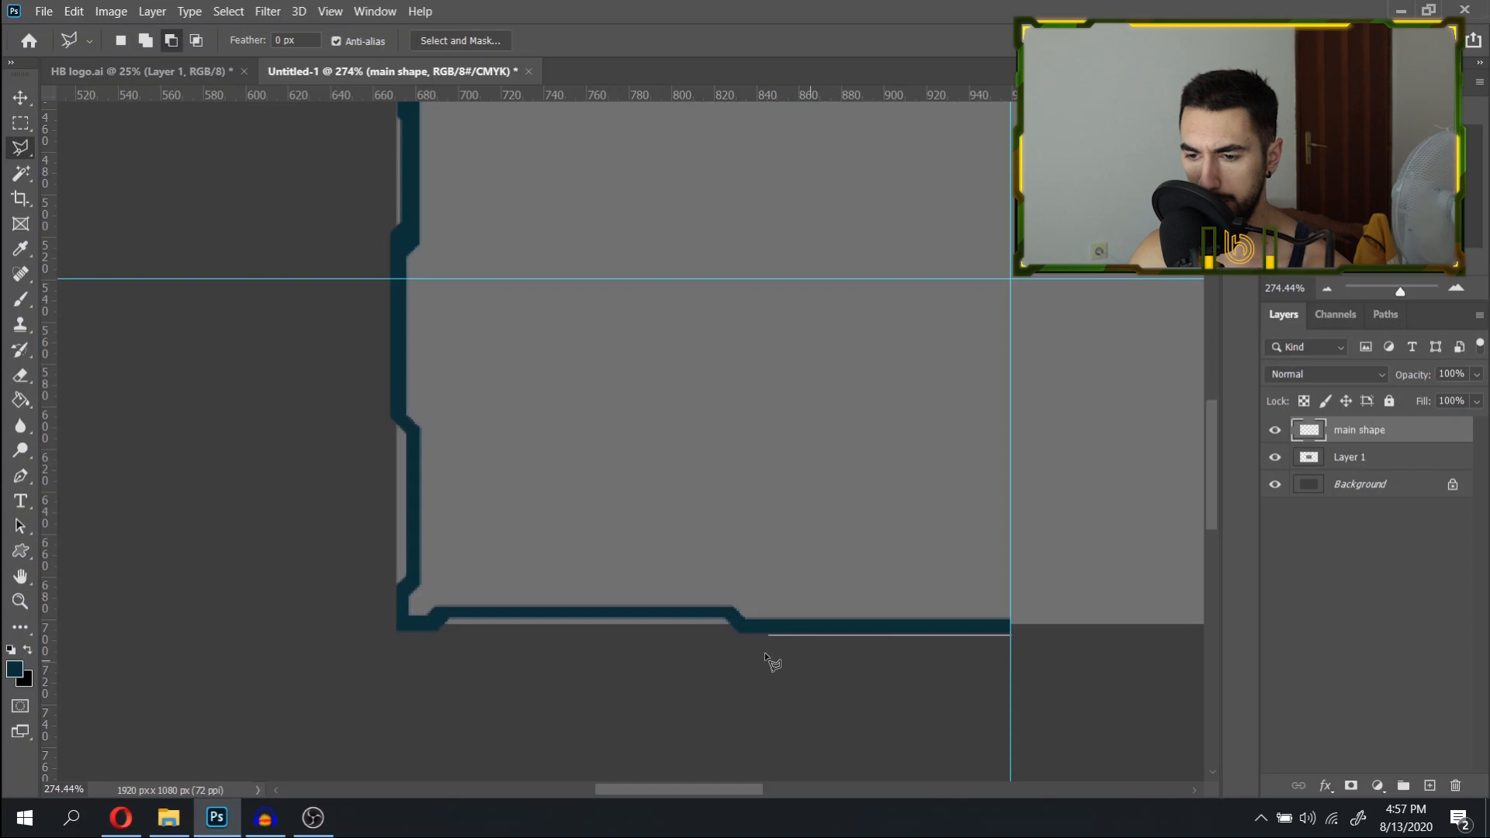
left_click(720, 623)
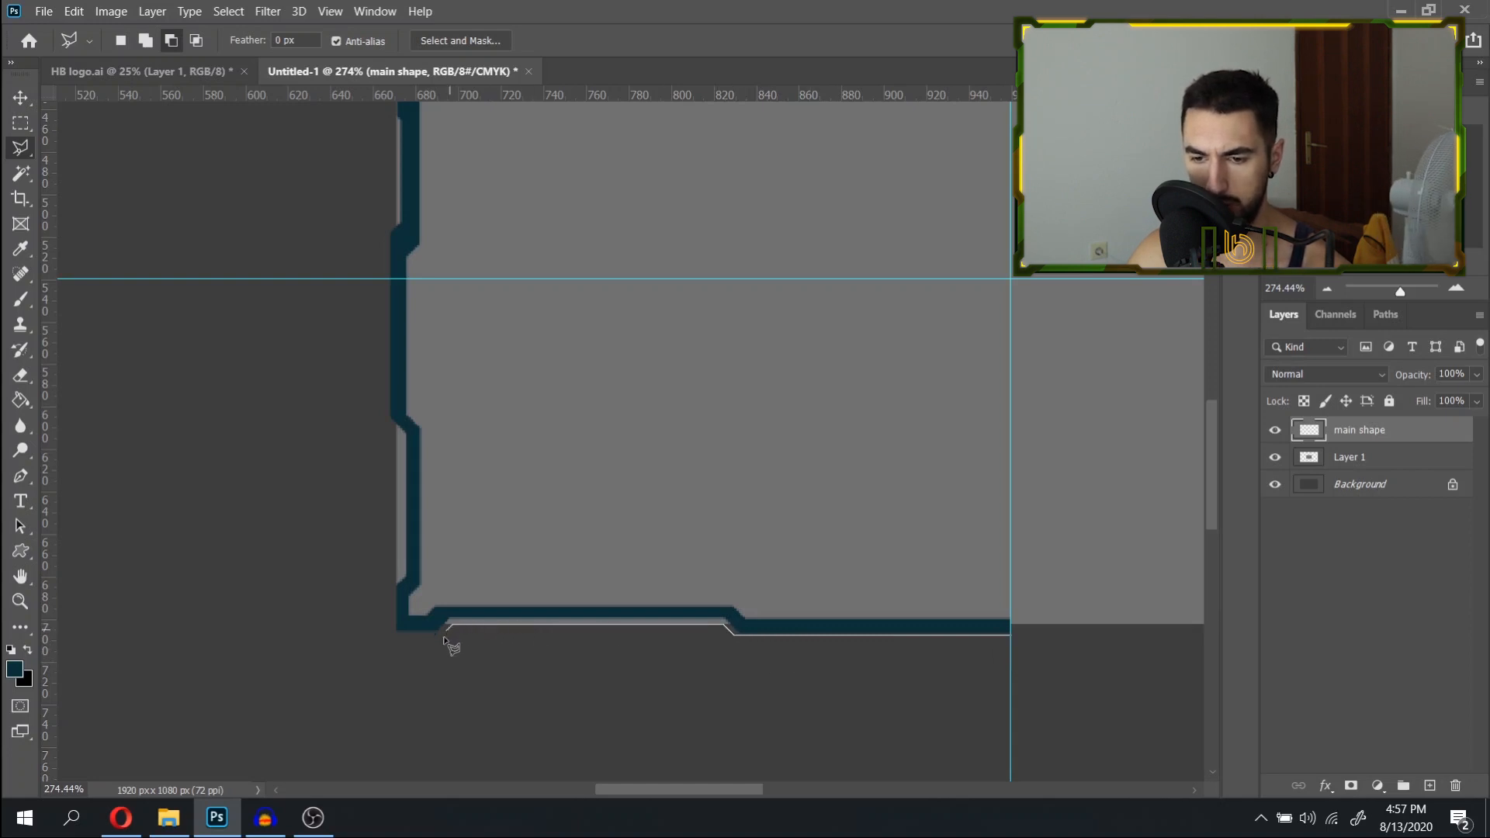
left_click(405, 570)
left_click(403, 448)
left_click(413, 431)
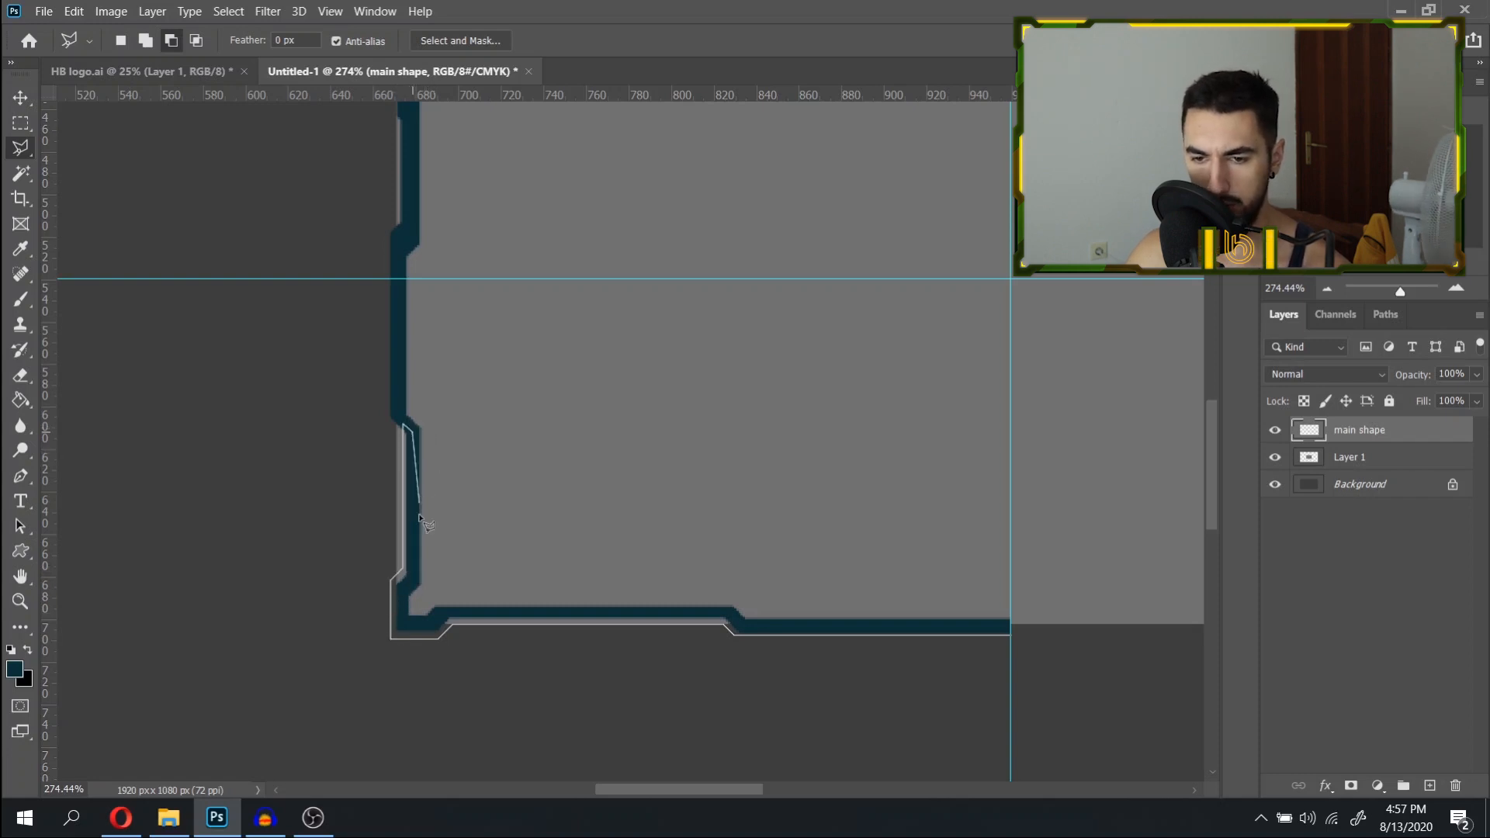
Close the selection back through the lower band to the vertical guide, brush it with the dark teal colour and deselect.
left_click(401, 591)
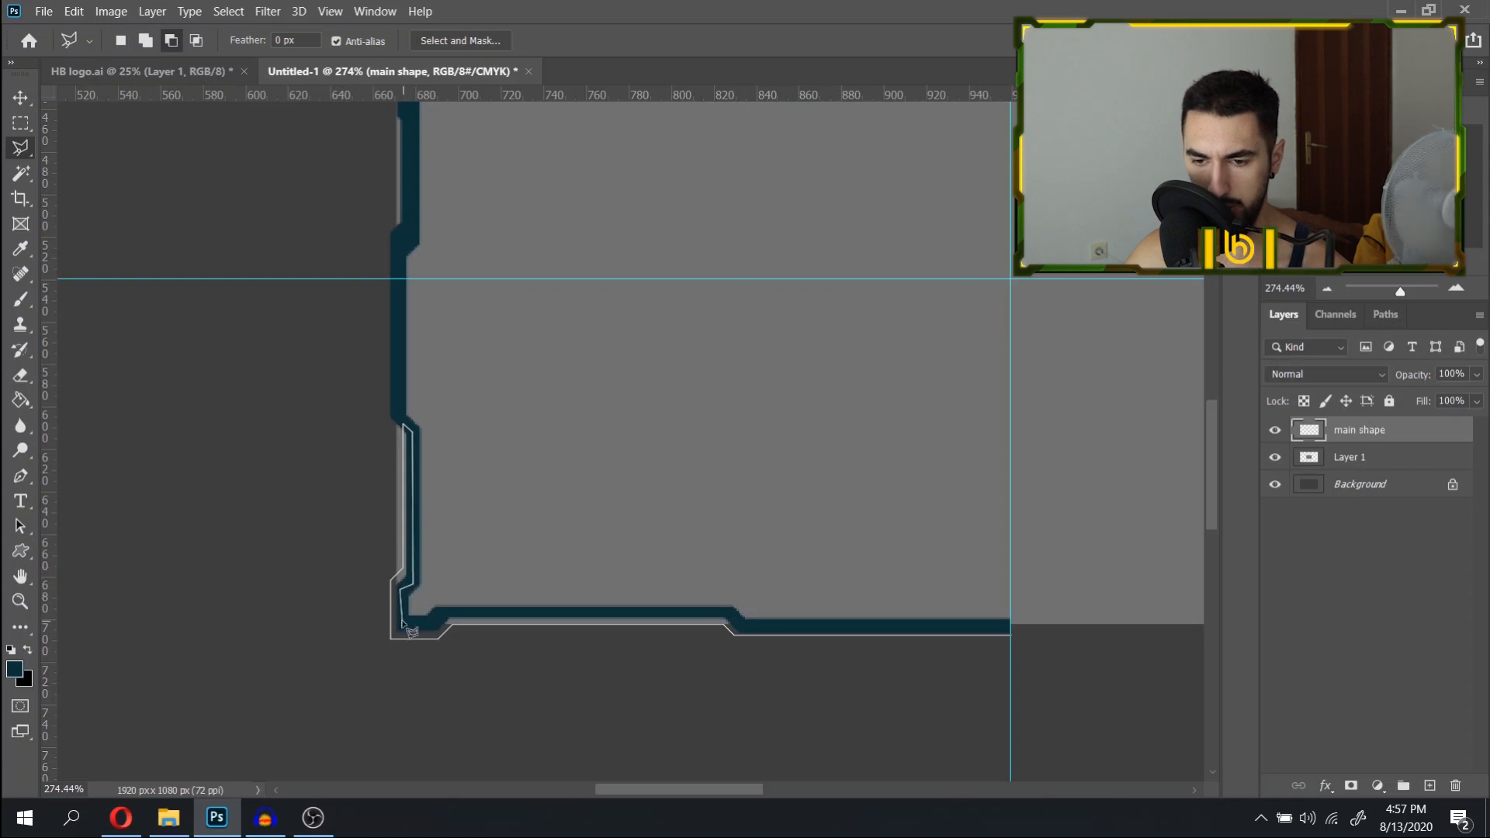
left_click(442, 615)
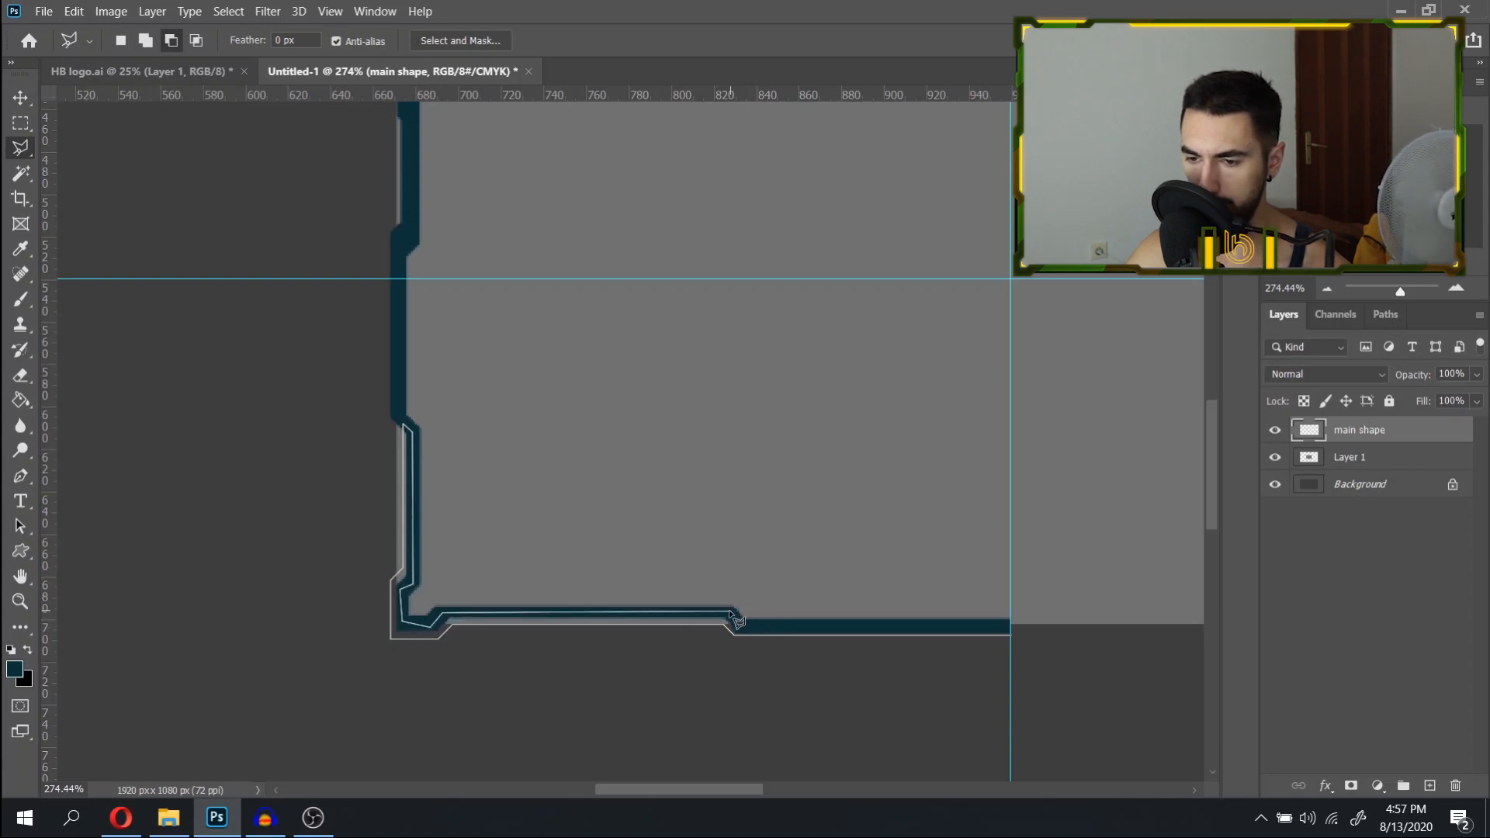
double_click(1013, 632)
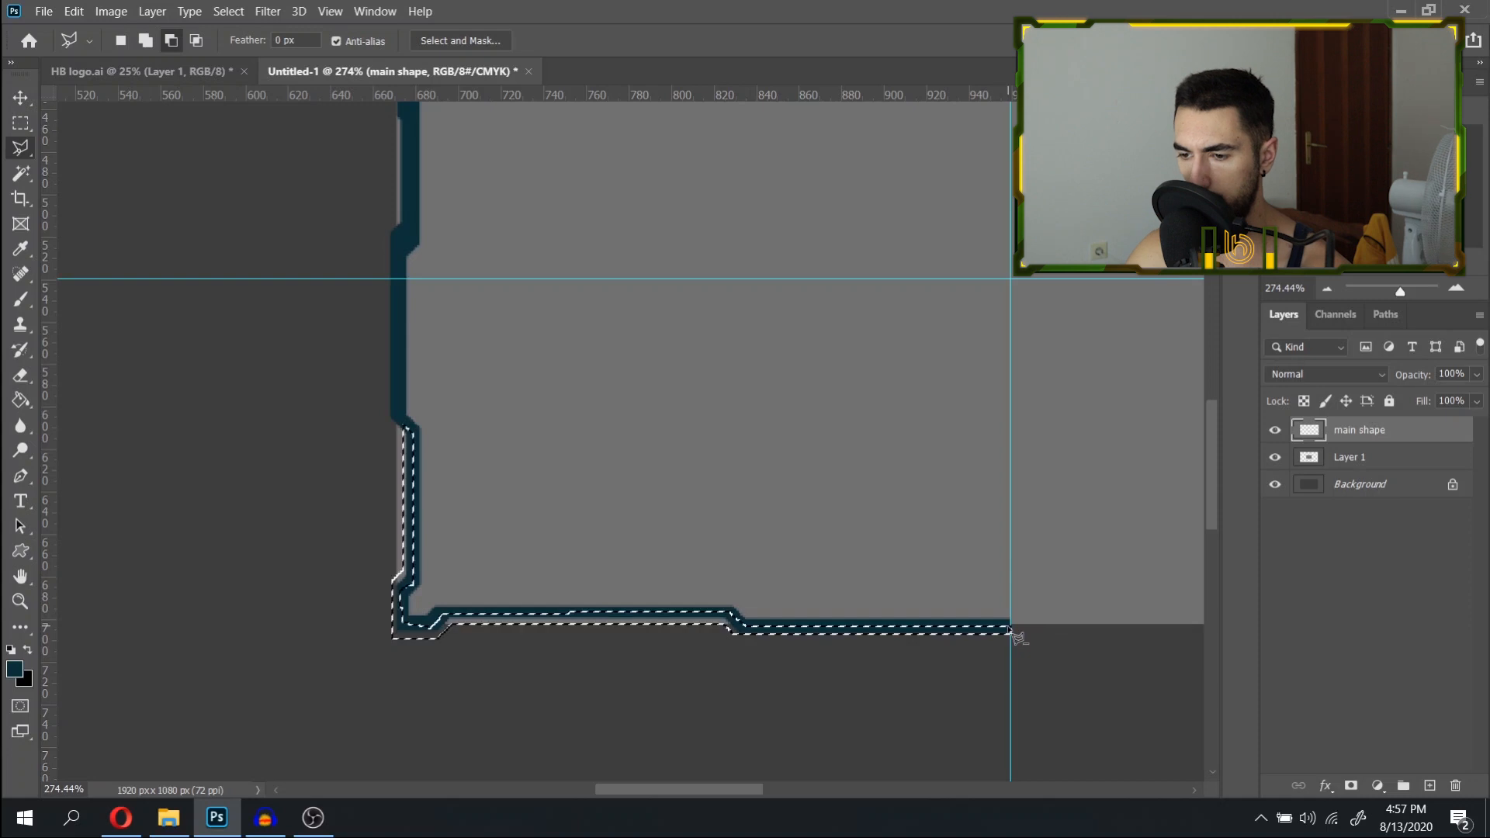
key("b")
left_click_drag(415, 665, 1098, 766)
key("ctrl+d")
Trace a polygonal selection along the outer left side of the upper-left corner, brush it with the dark teal colour and deselect.
scroll(557, 461, "down", 5)
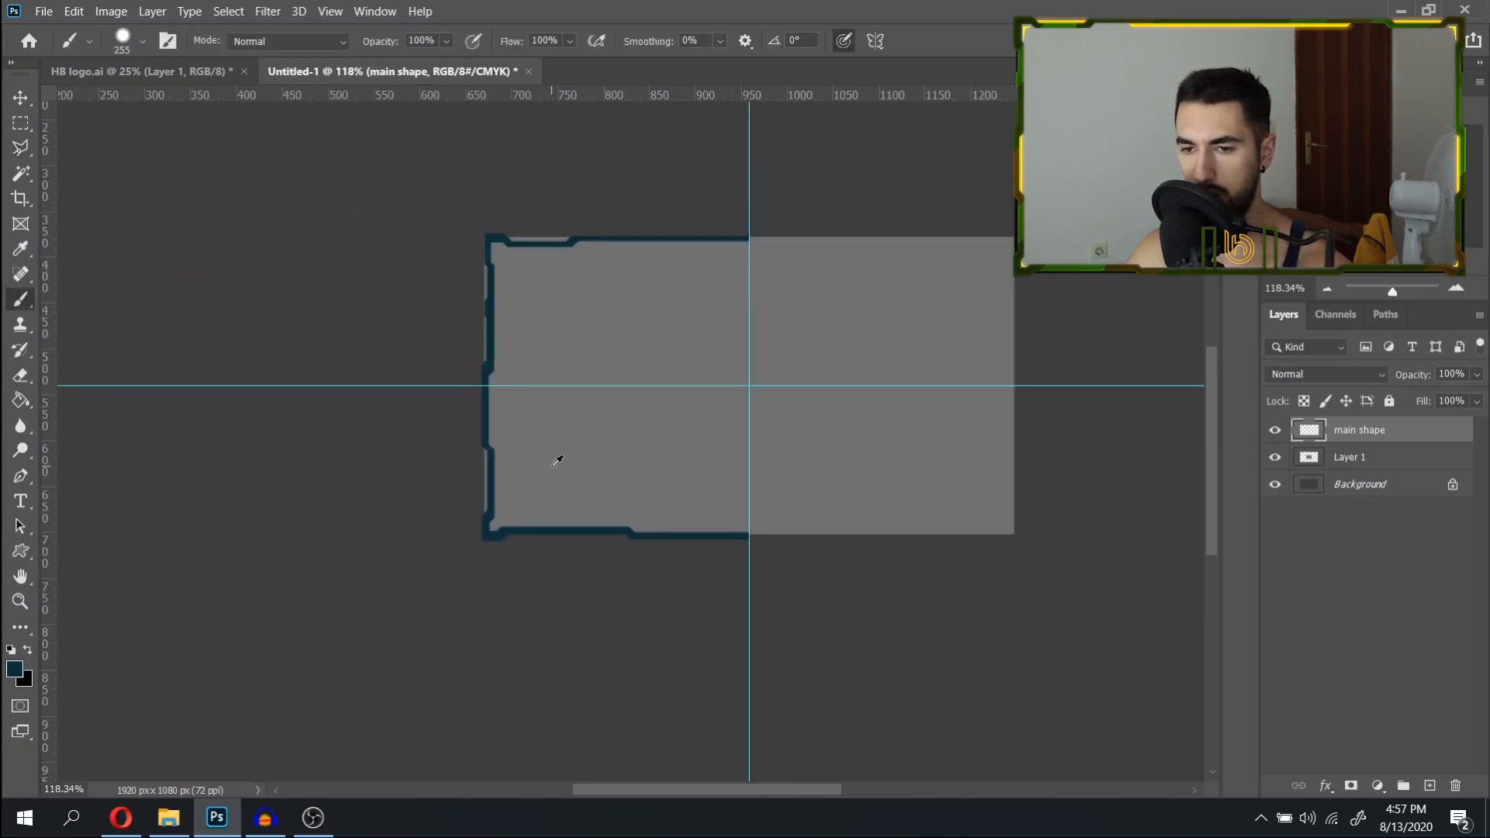
scroll(459, 241, "up", 6)
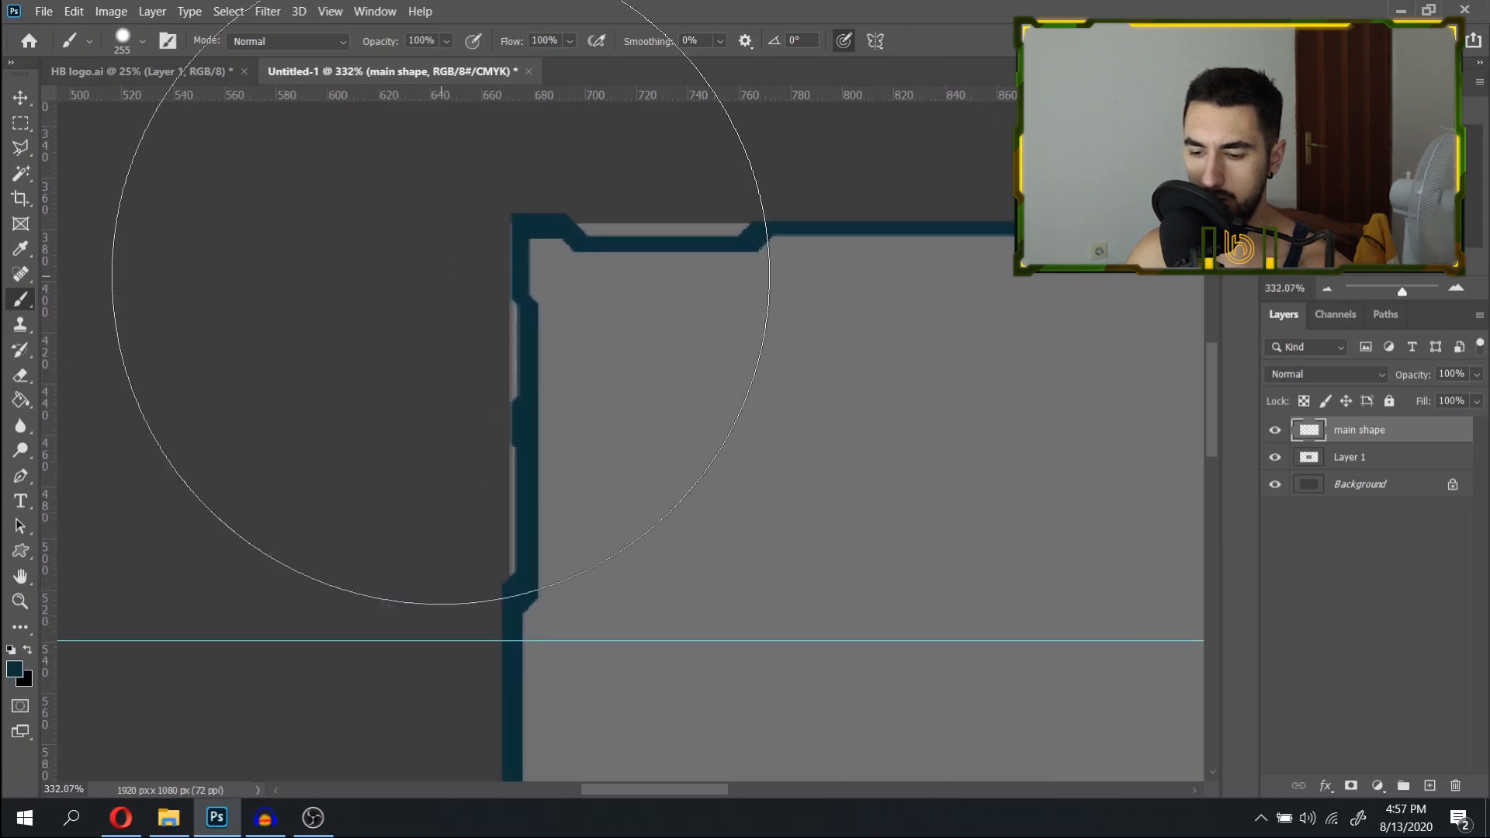
key("l")
left_click(523, 333)
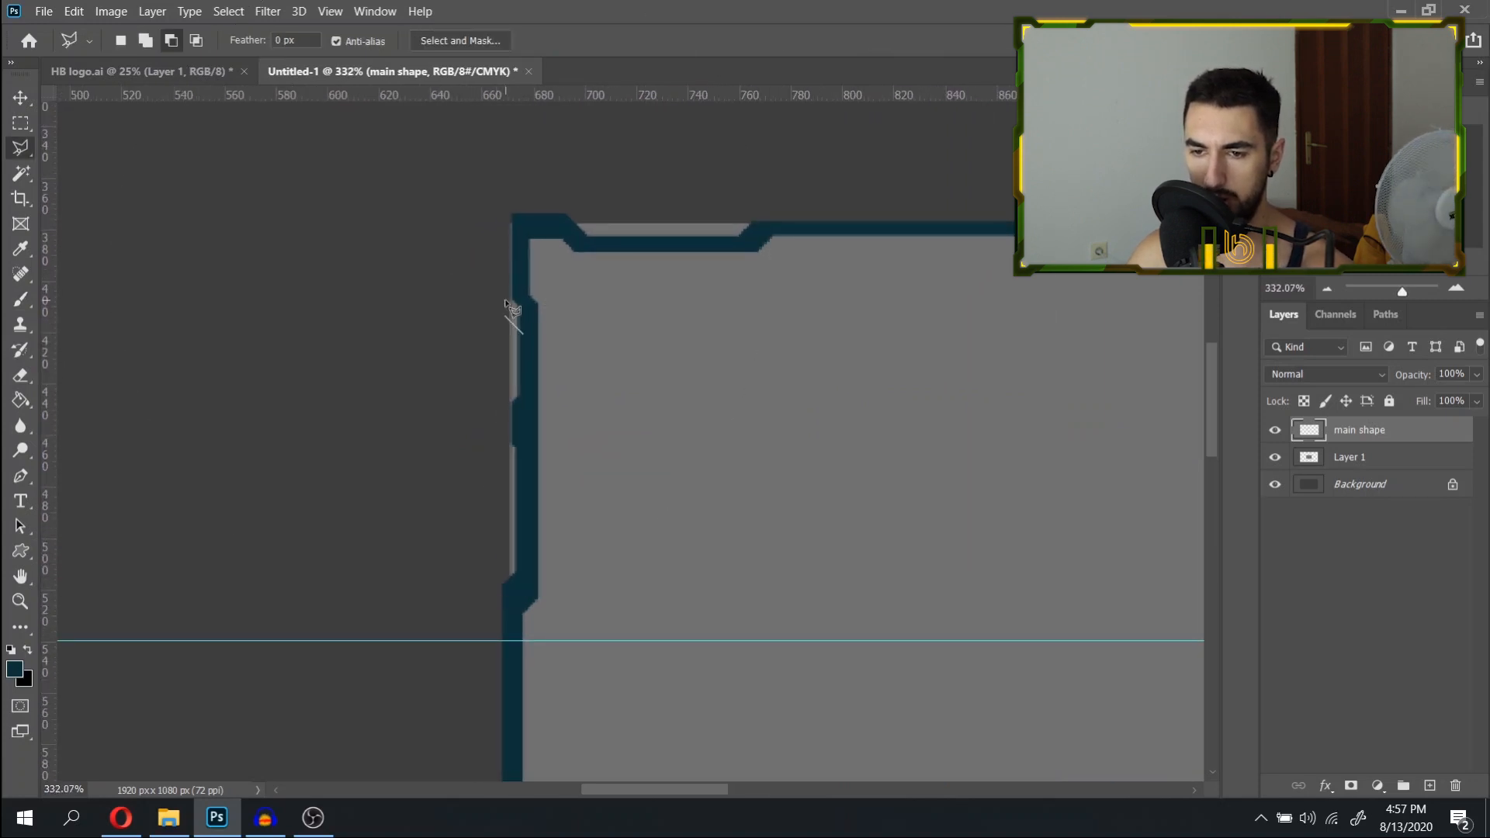
left_click(504, 314)
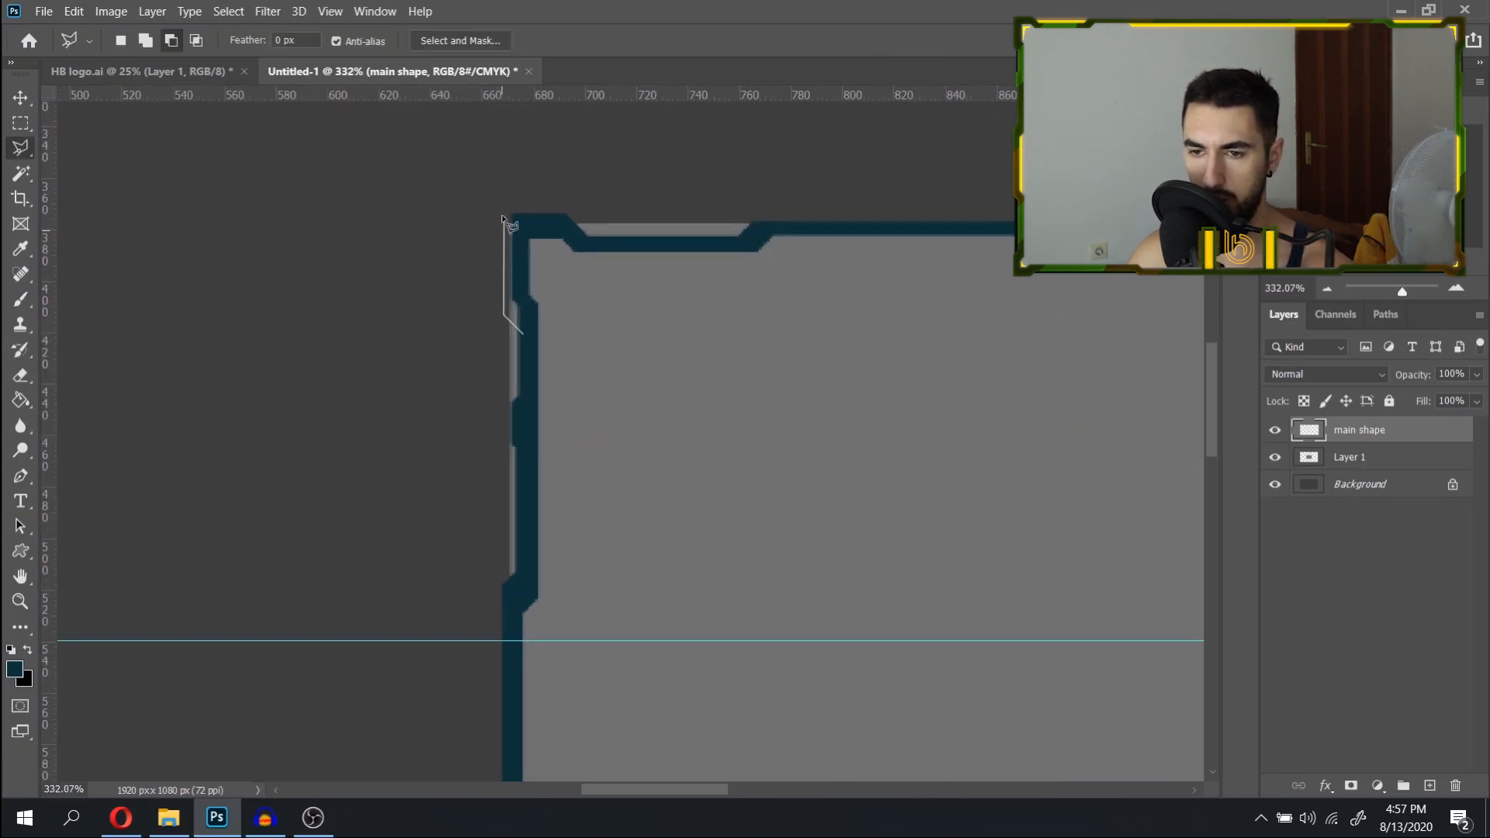
left_click(521, 236)
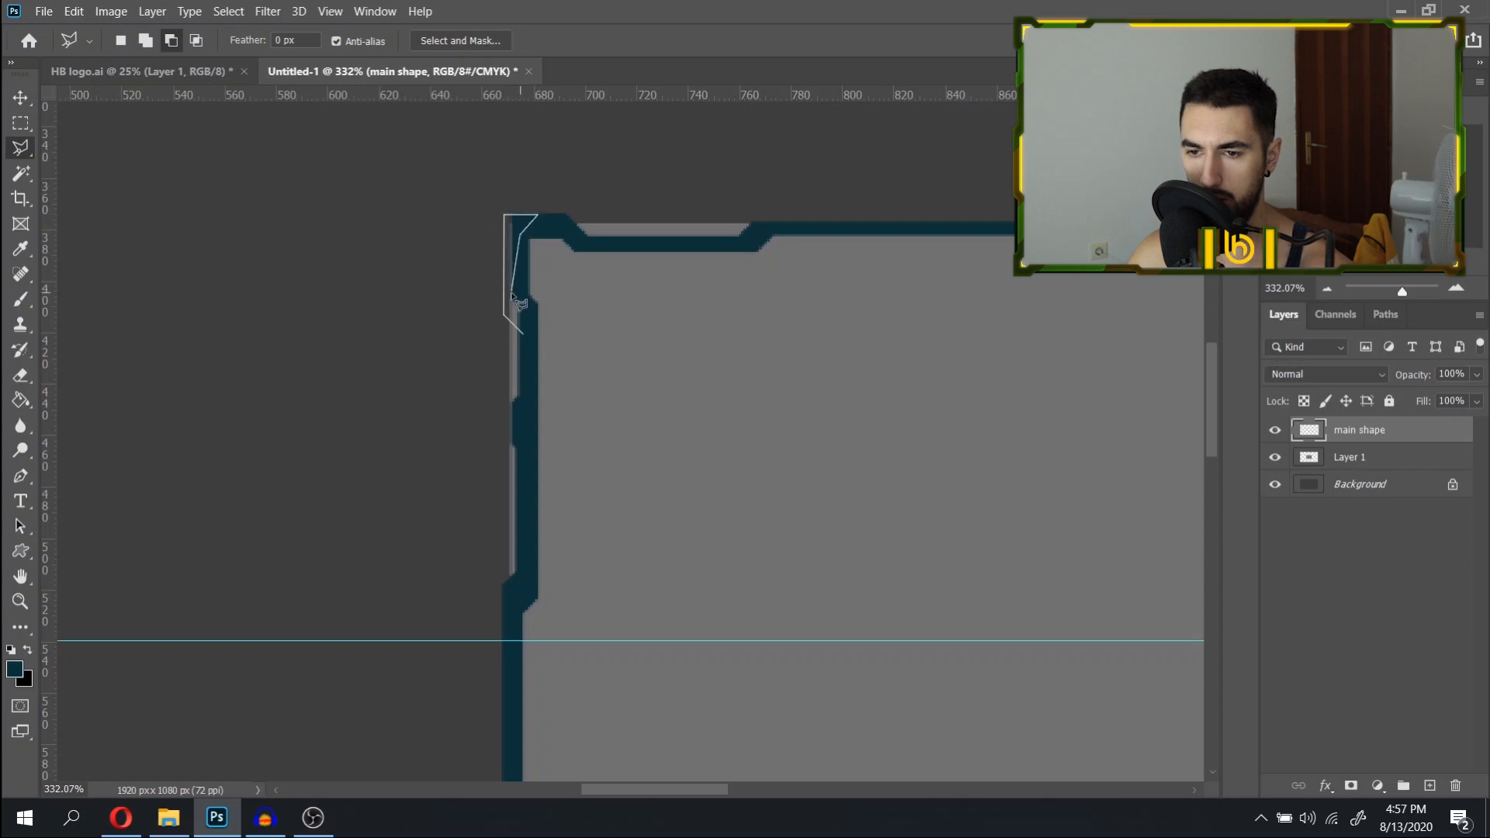
left_click(523, 333)
key("b")
left_click_drag(525, 314, 553, 189)
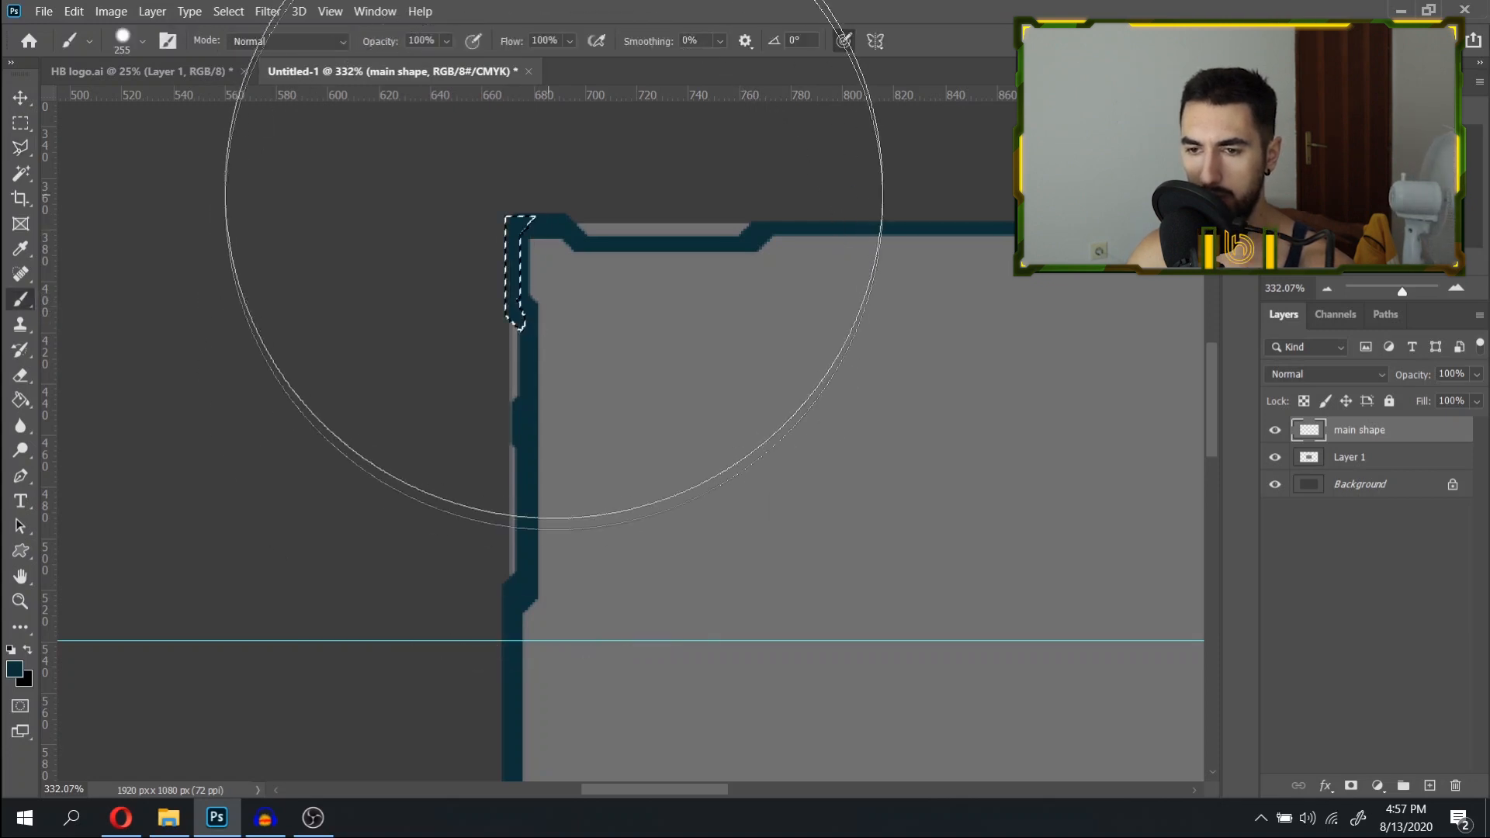
key("ctrl+d")
Add a new layer beneath the main shape layer and name it lights.
scroll(480, 407, "down", 6)
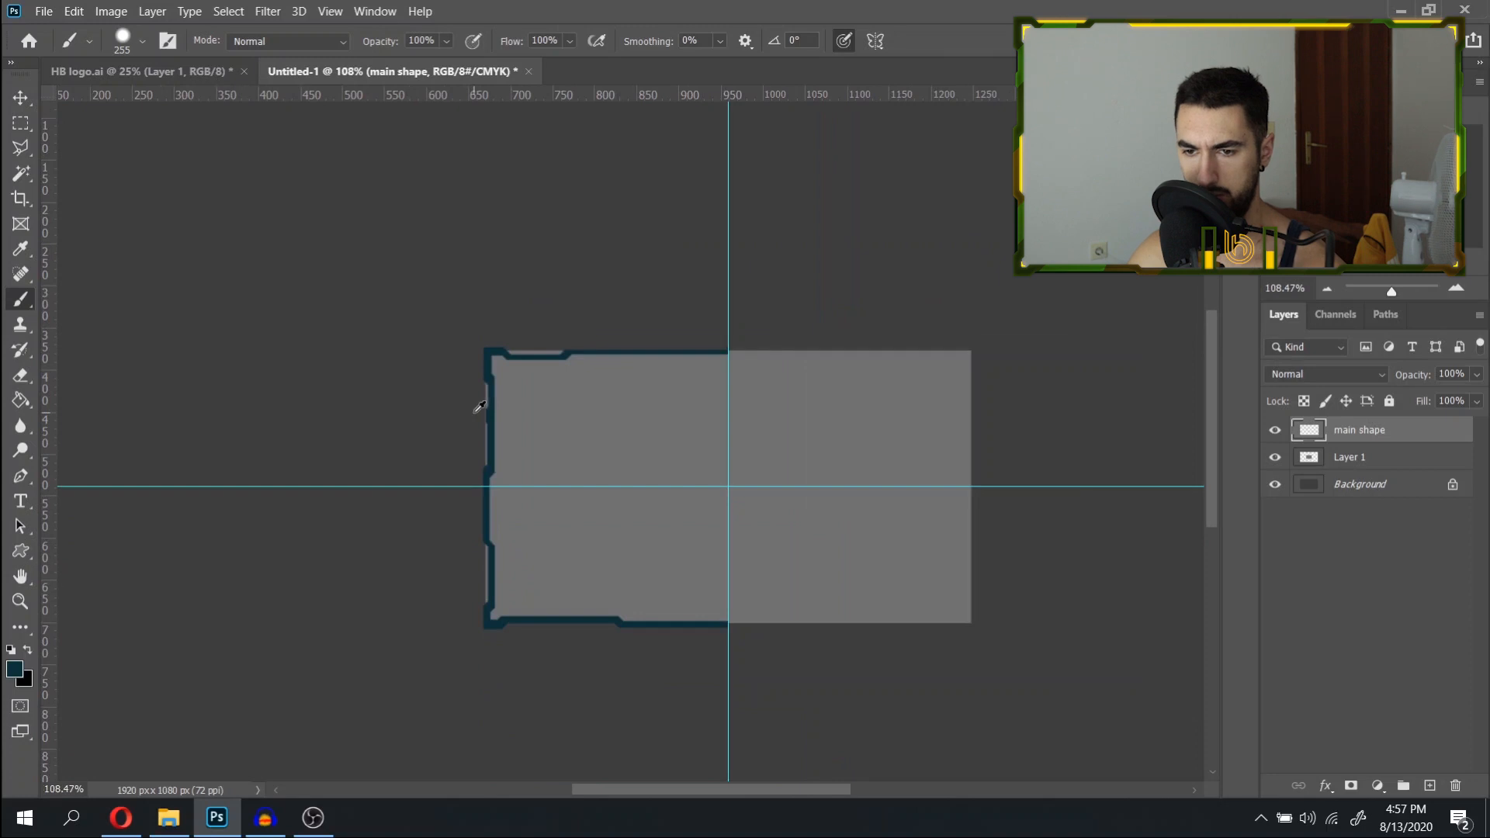
scroll(609, 498, "up", 4)
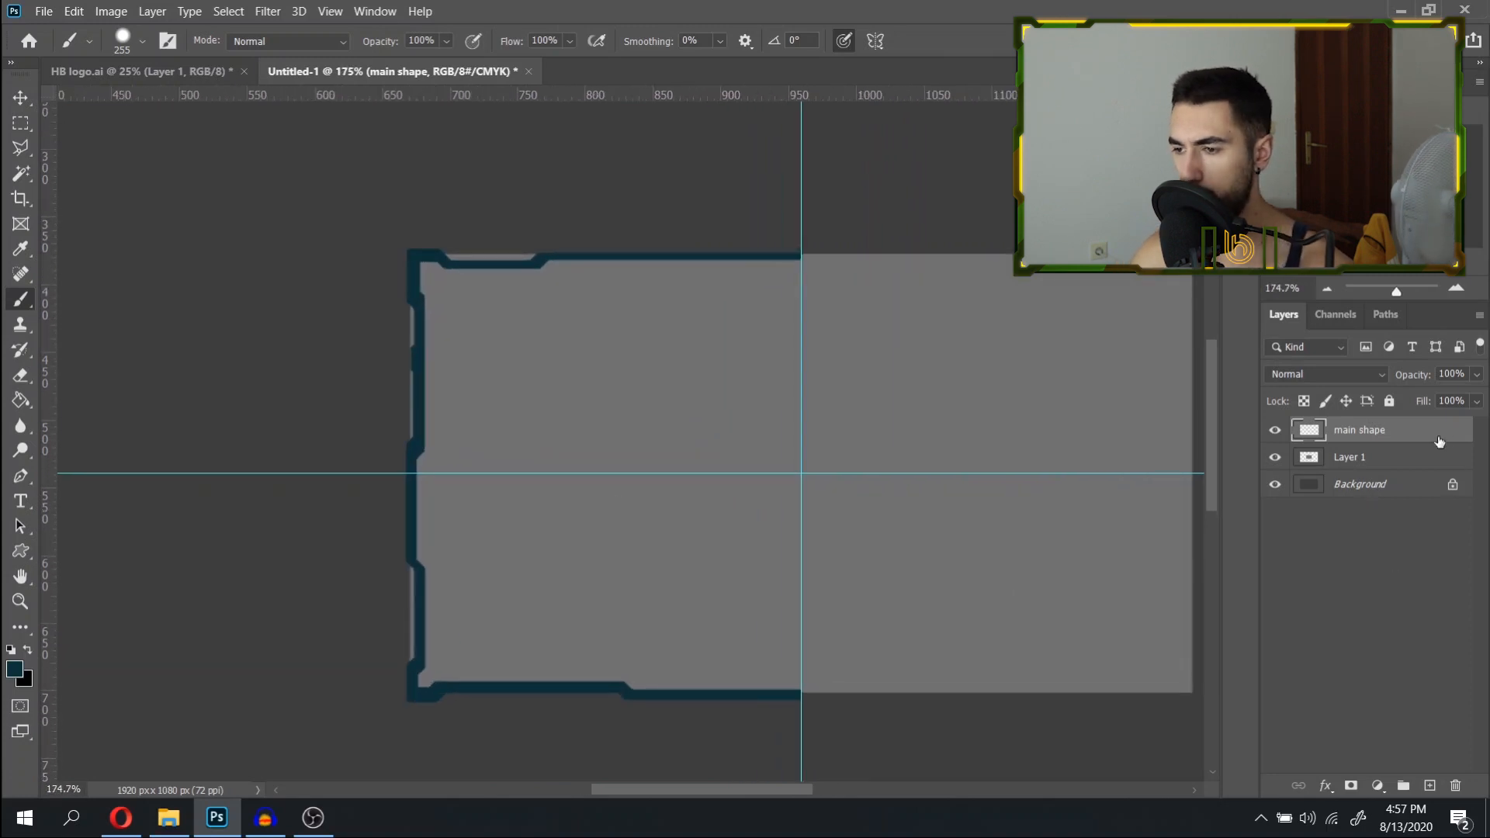
left_click(1430, 786, "ctrl")
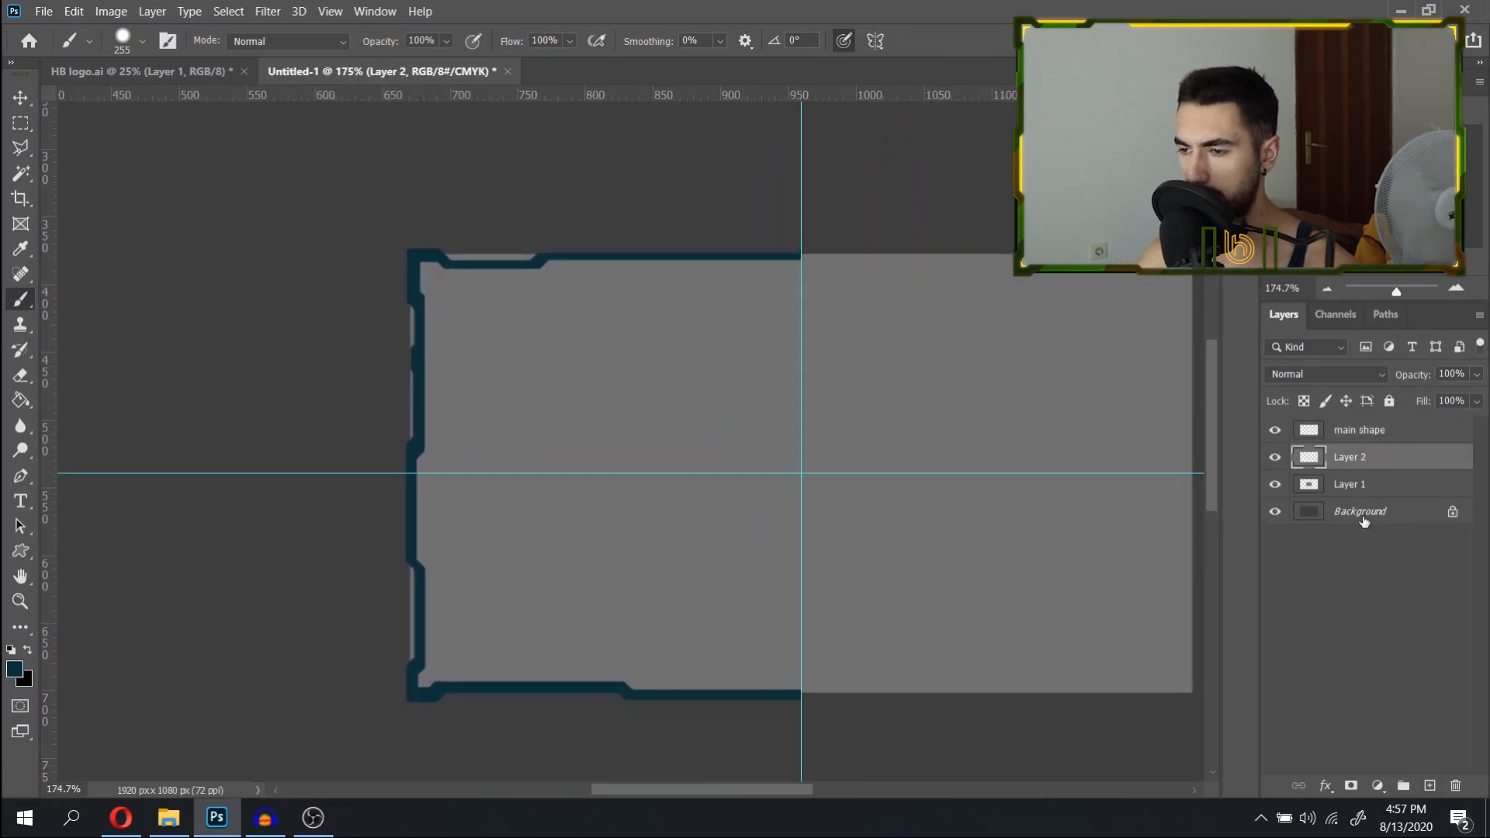
double_click(1355, 458)
key("BackSpace")
type("lights")
key("Return")
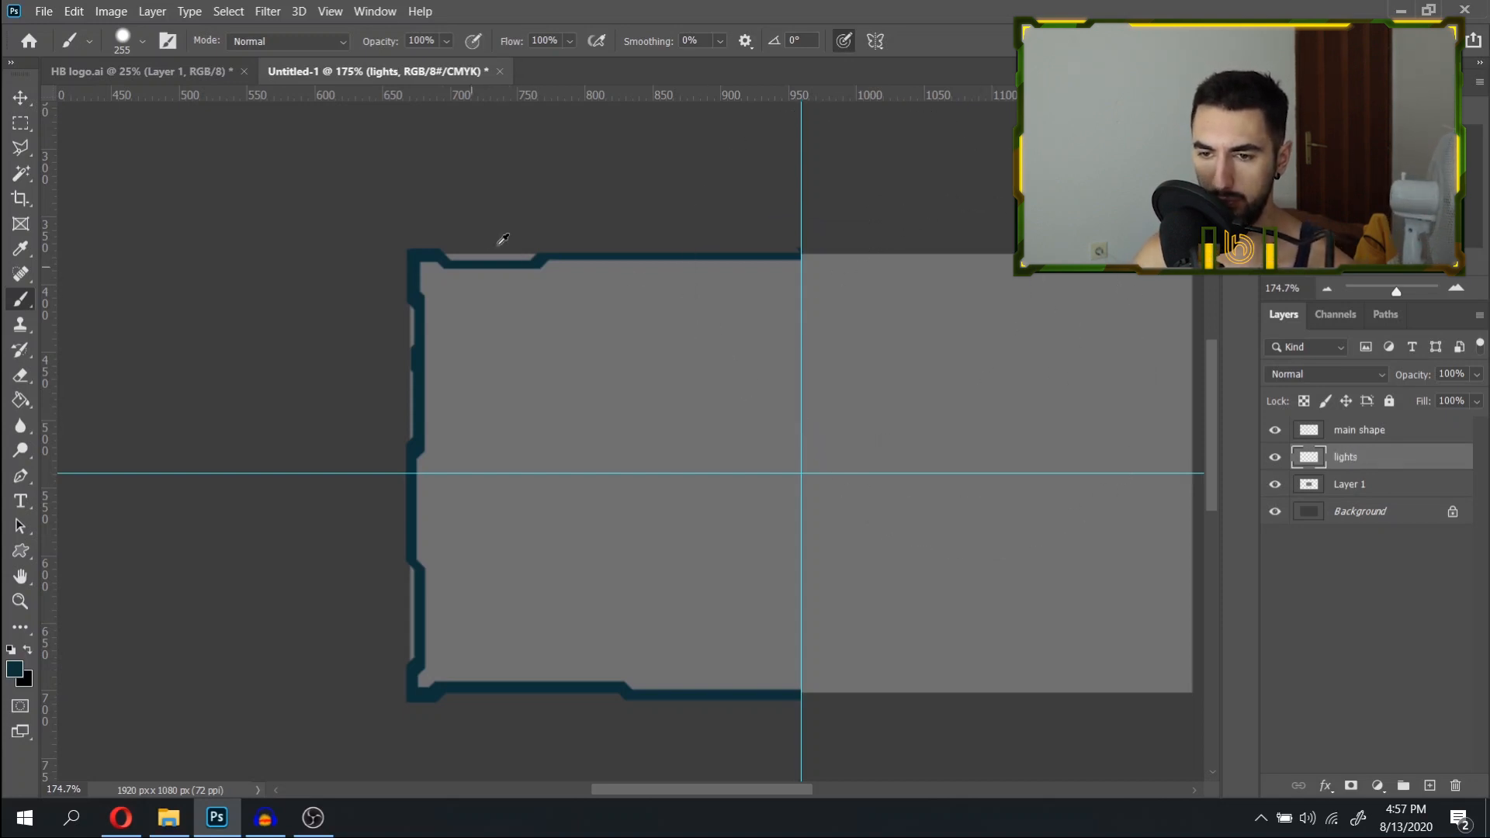
Trace a thin polygonal selection along the underside of the upper band, from the slanted step at the notch to the vertical guide.
scroll(505, 245, "up", 1)
key("m")
scroll(596, 223, "up", 10)
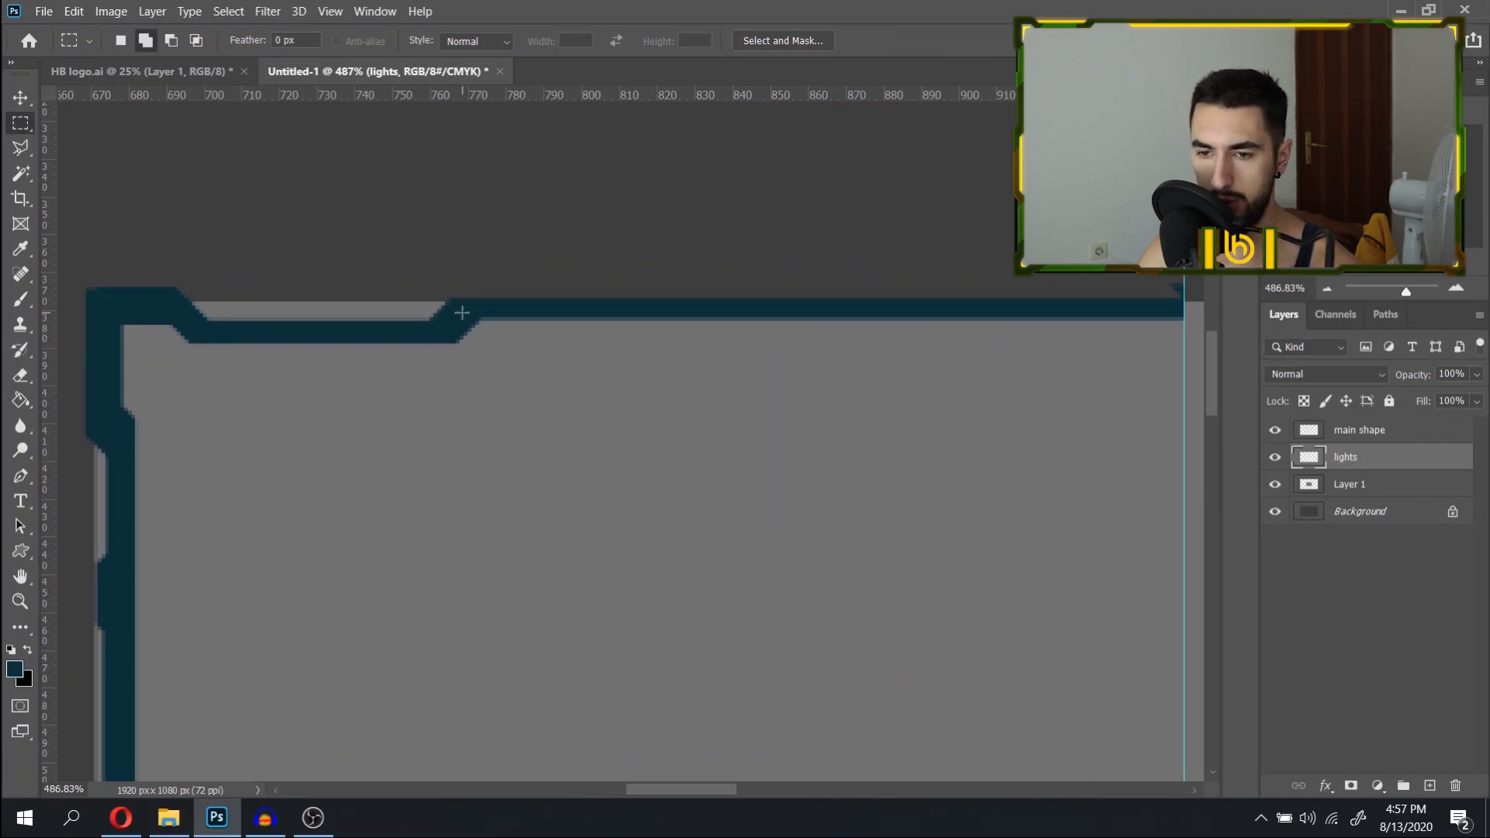
key("l")
left_click(480, 305)
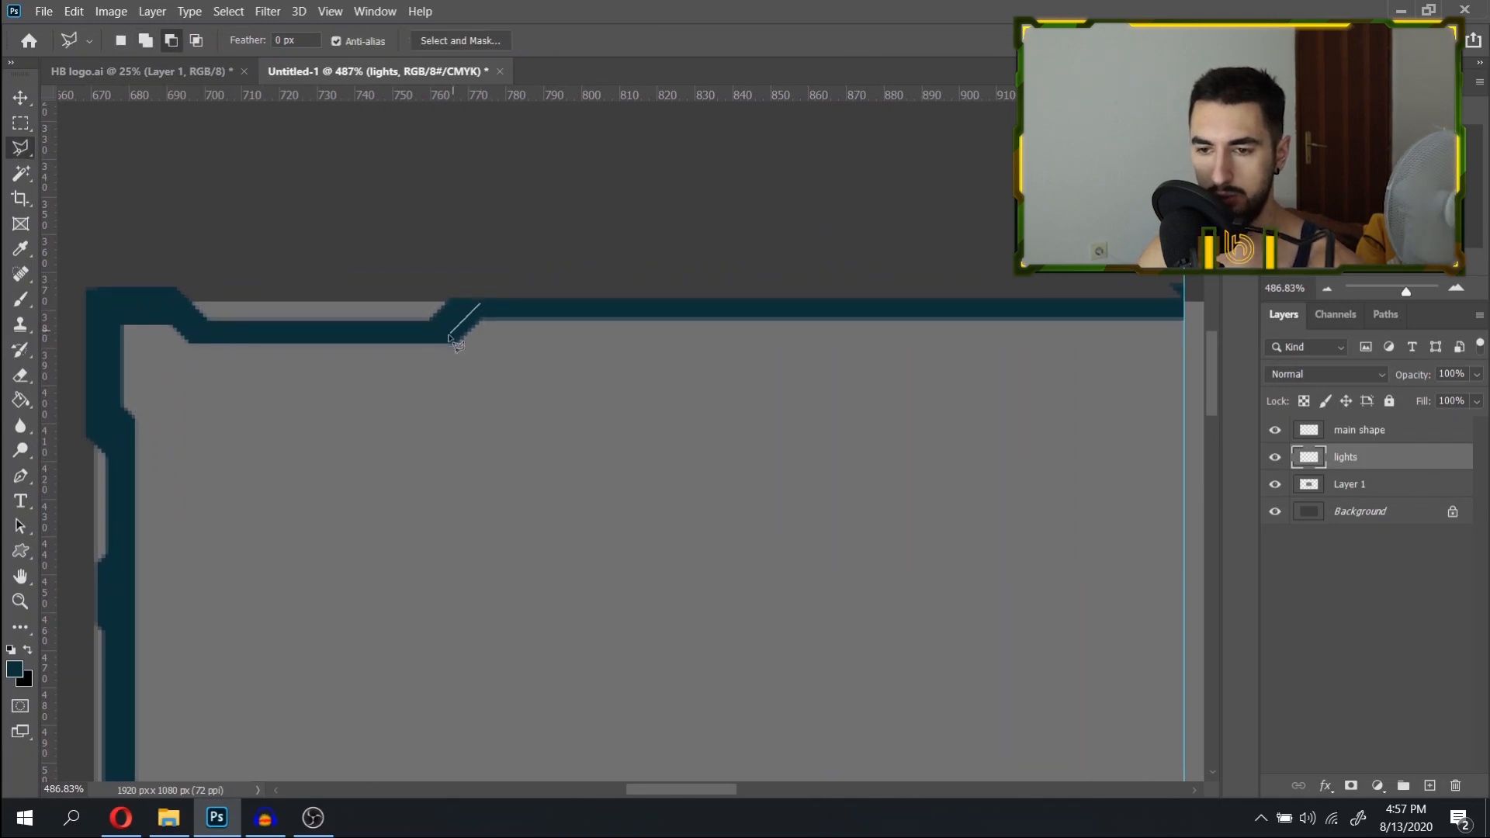
left_click(448, 337)
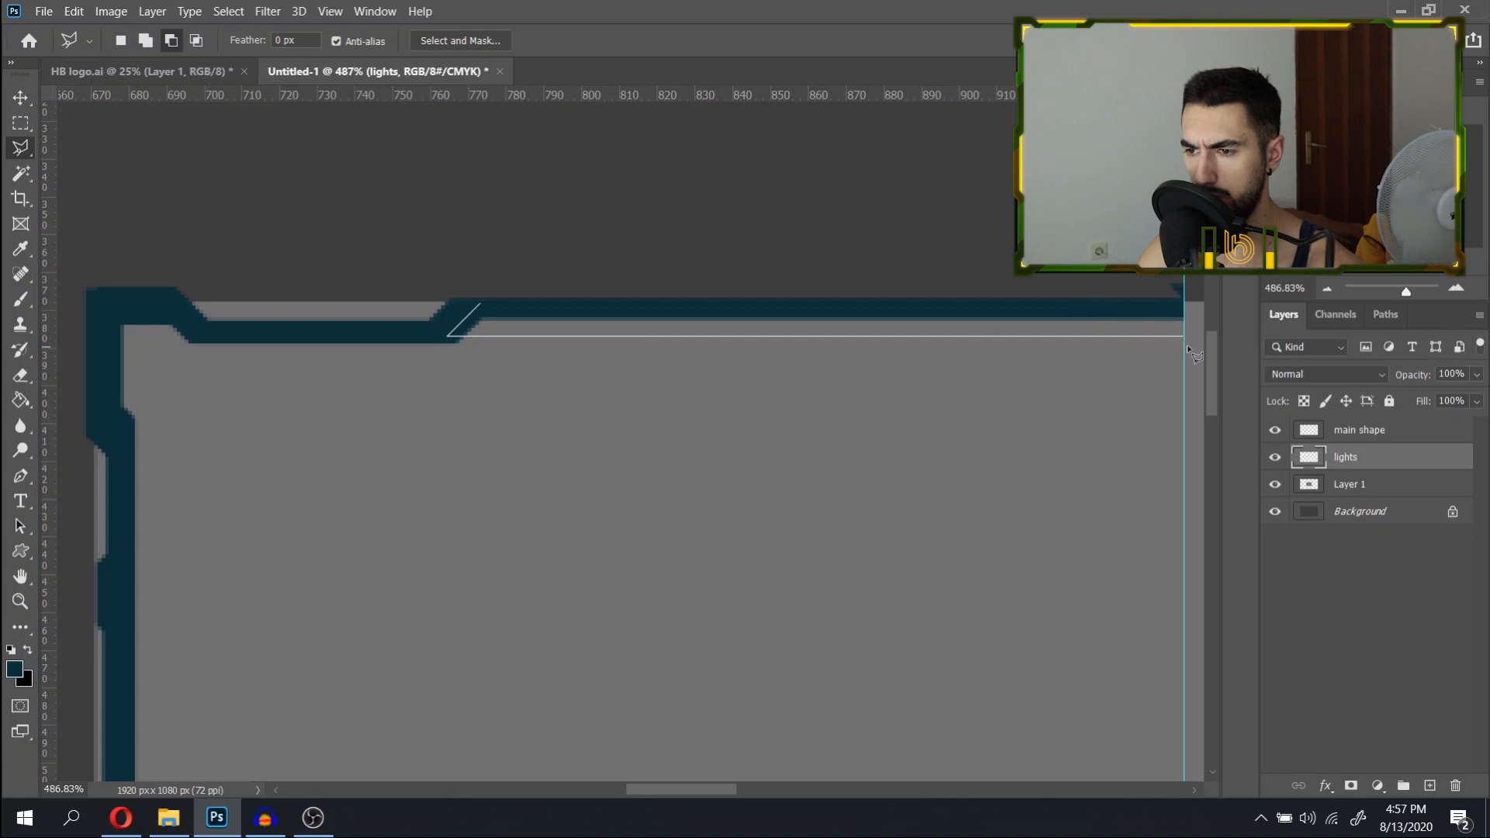
left_click(1184, 311)
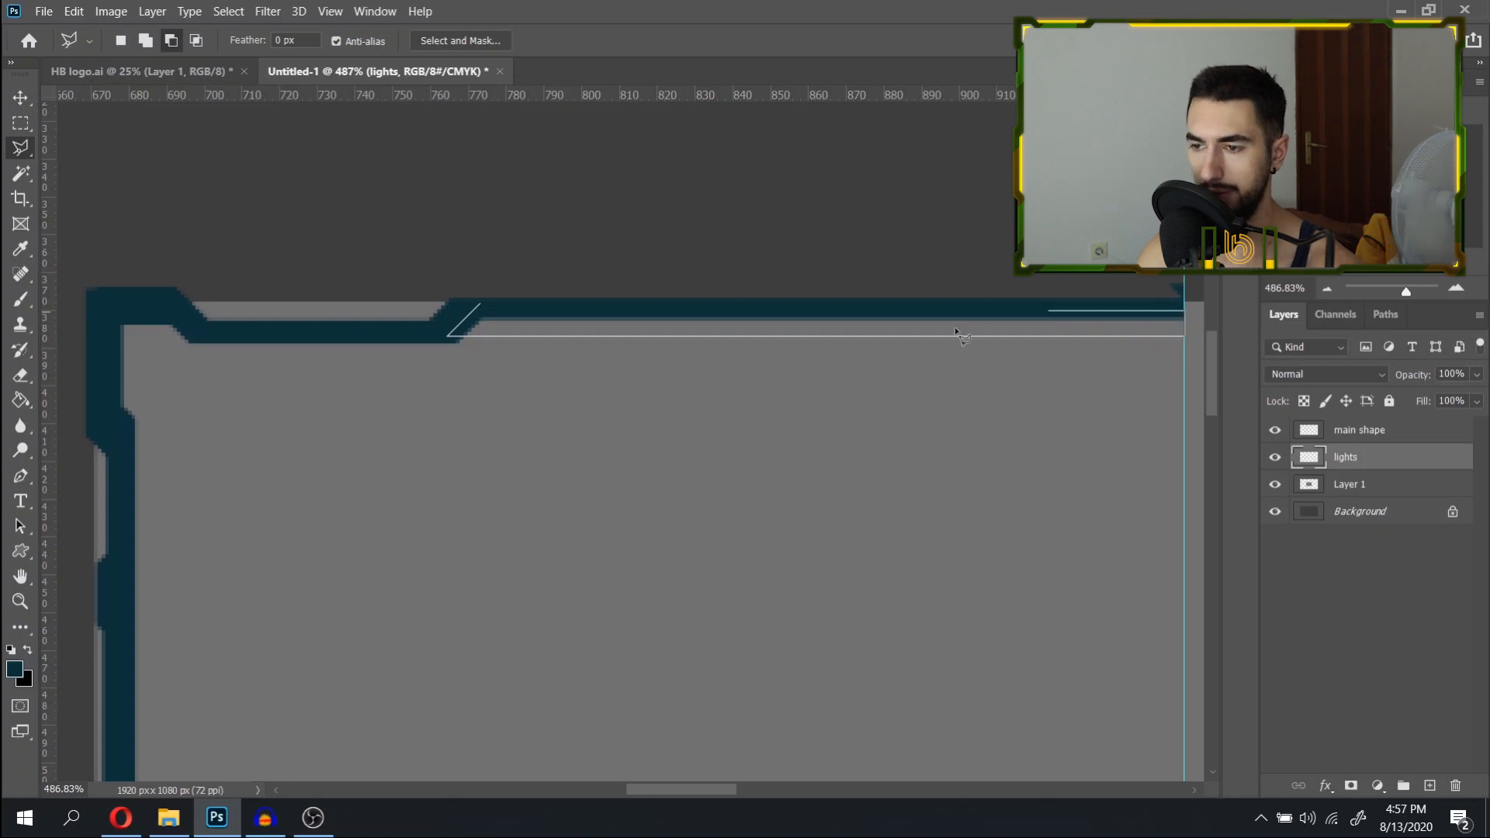
left_click(488, 318)
Make white the foreground colour, brush the selected strip white on the lights layer and deselect.
key("d")
key("x")
key("b")
left_click_drag(465, 372, 1126, 350)
key("ctrl+d")
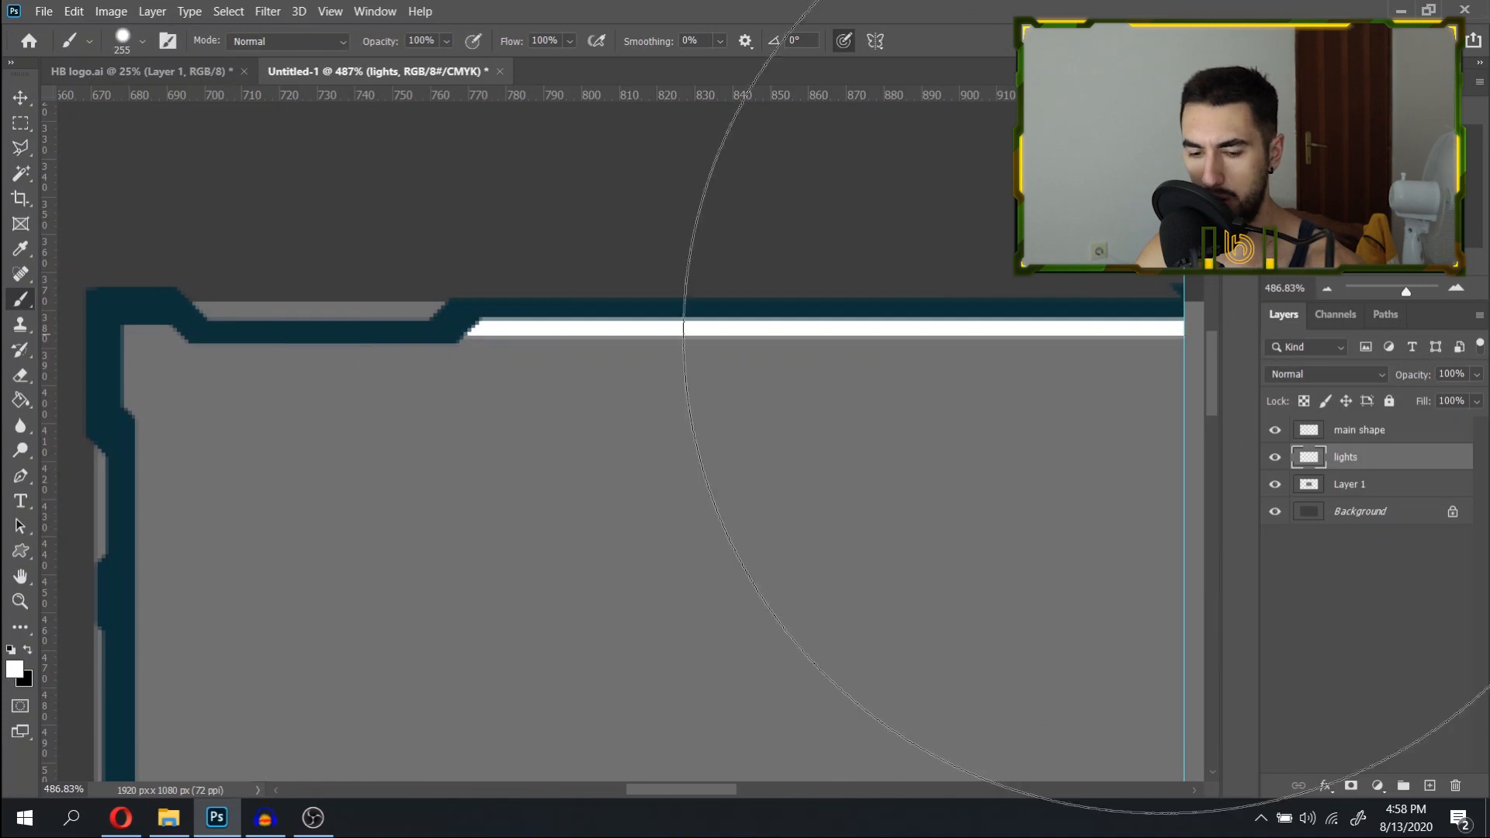
On the main shape layer, select the leftover teal bit above the upper band at the vertical guide, erase it and deselect.
key("e")
left_click_drag(1100, 291, 590, 221)
left_click_drag(664, 205, 303, 281)
left_click_drag(914, 255, 378, 279)
left_click_drag(681, 296, 285, 434)
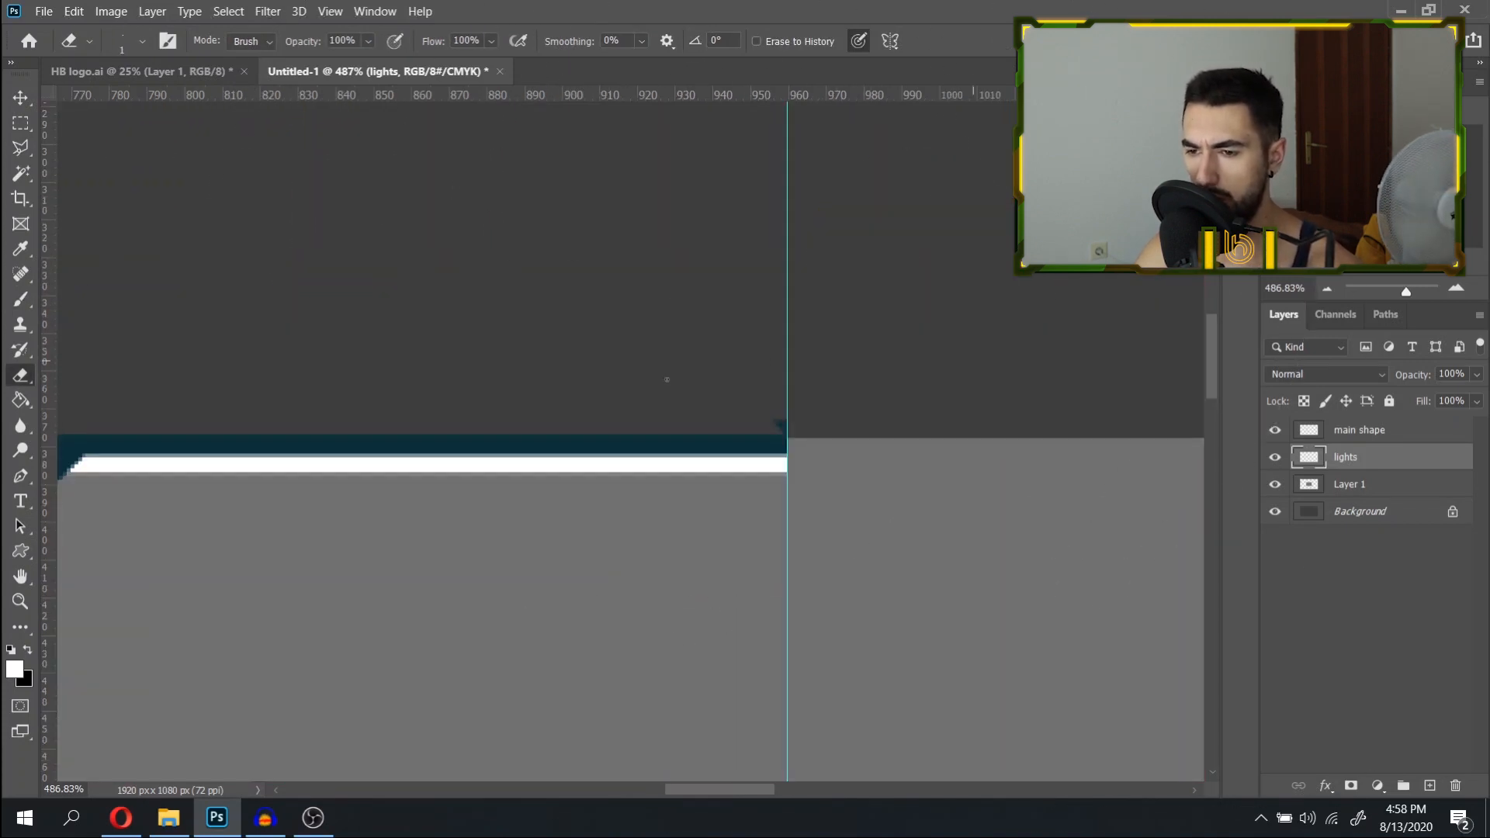
key("alt+bracketright")
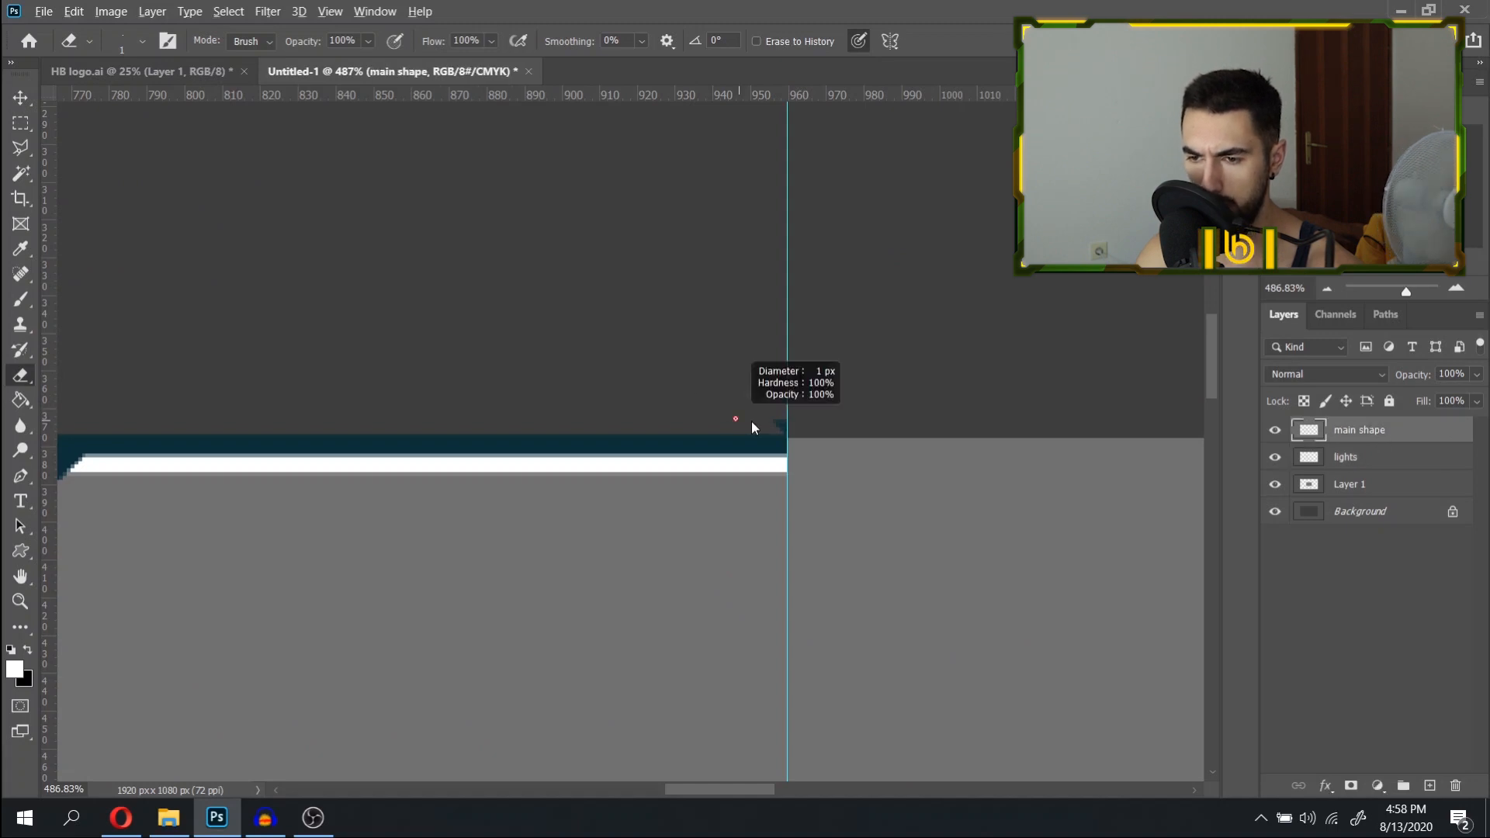
key("m")
left_click_drag(754, 356, 840, 434)
key("e")
key("ctrl+d")
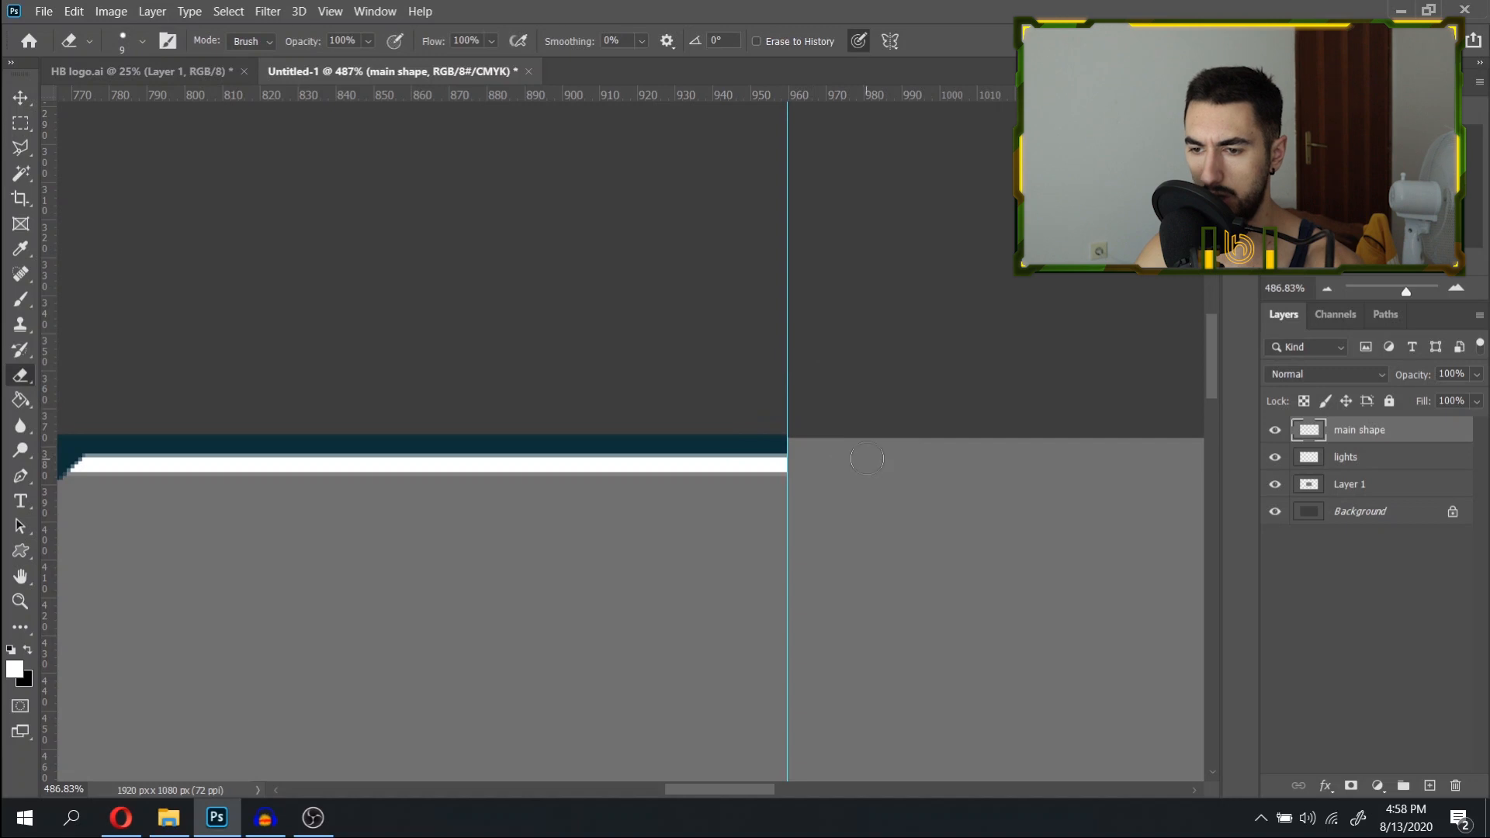
On the lights layer, select the left end of the white strip with a slanted cut line, erase that end and deselect.
left_click_drag(425, 430, 1067, 366)
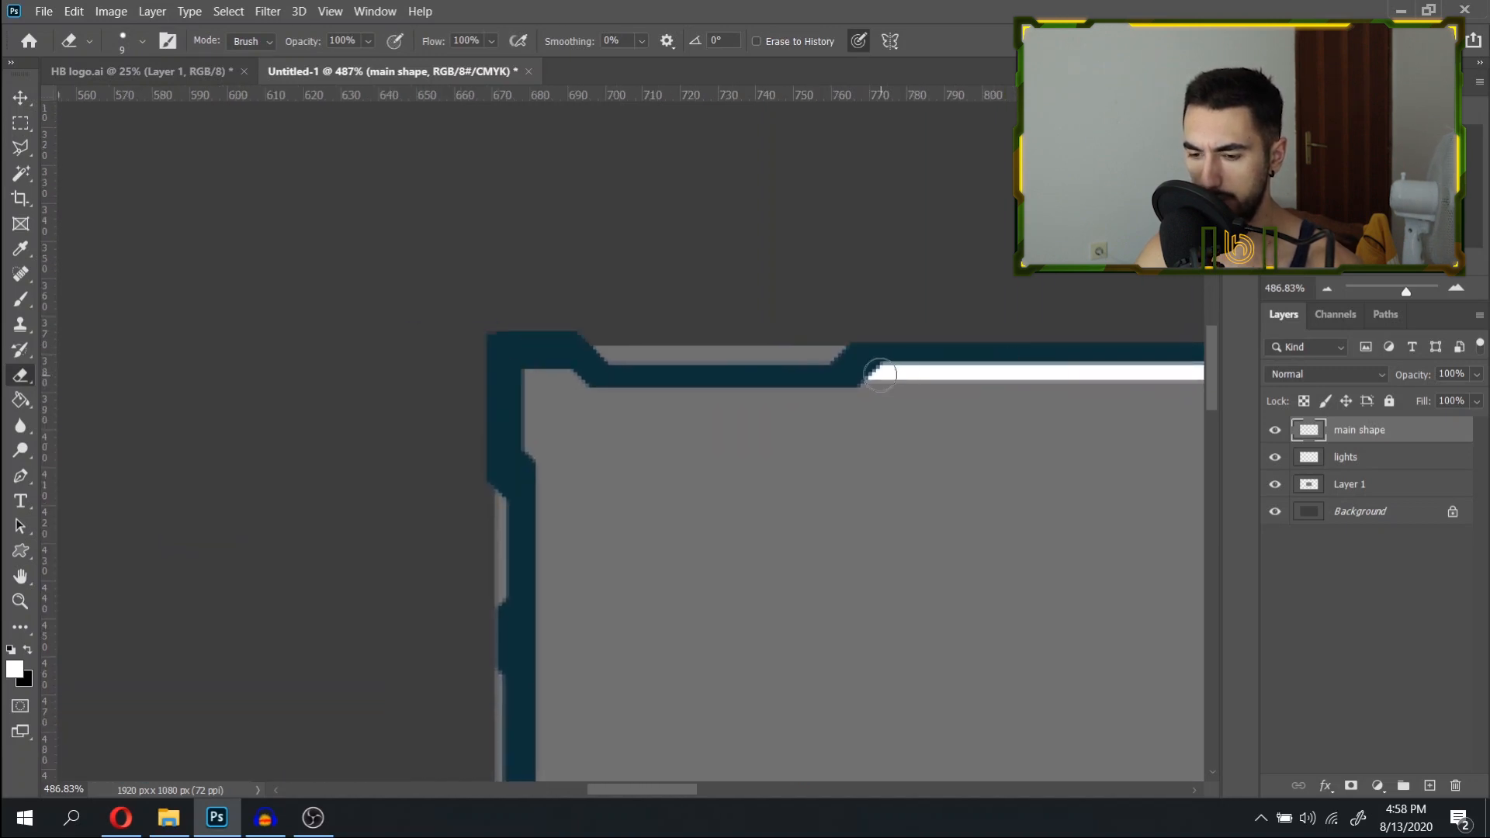
double_click(1401, 462)
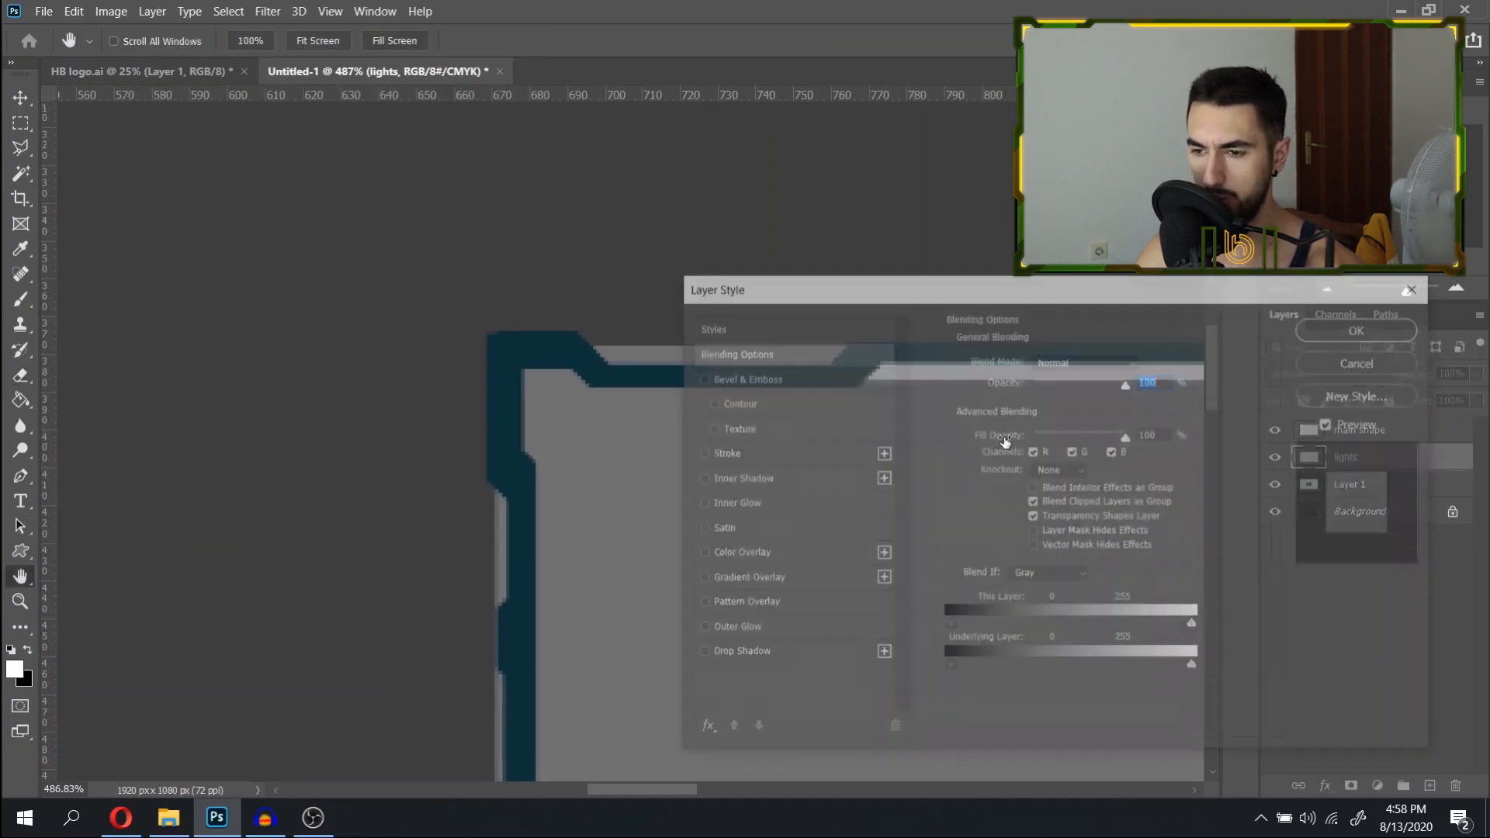
key("Escape")
scroll(566, 423, "right", 5)
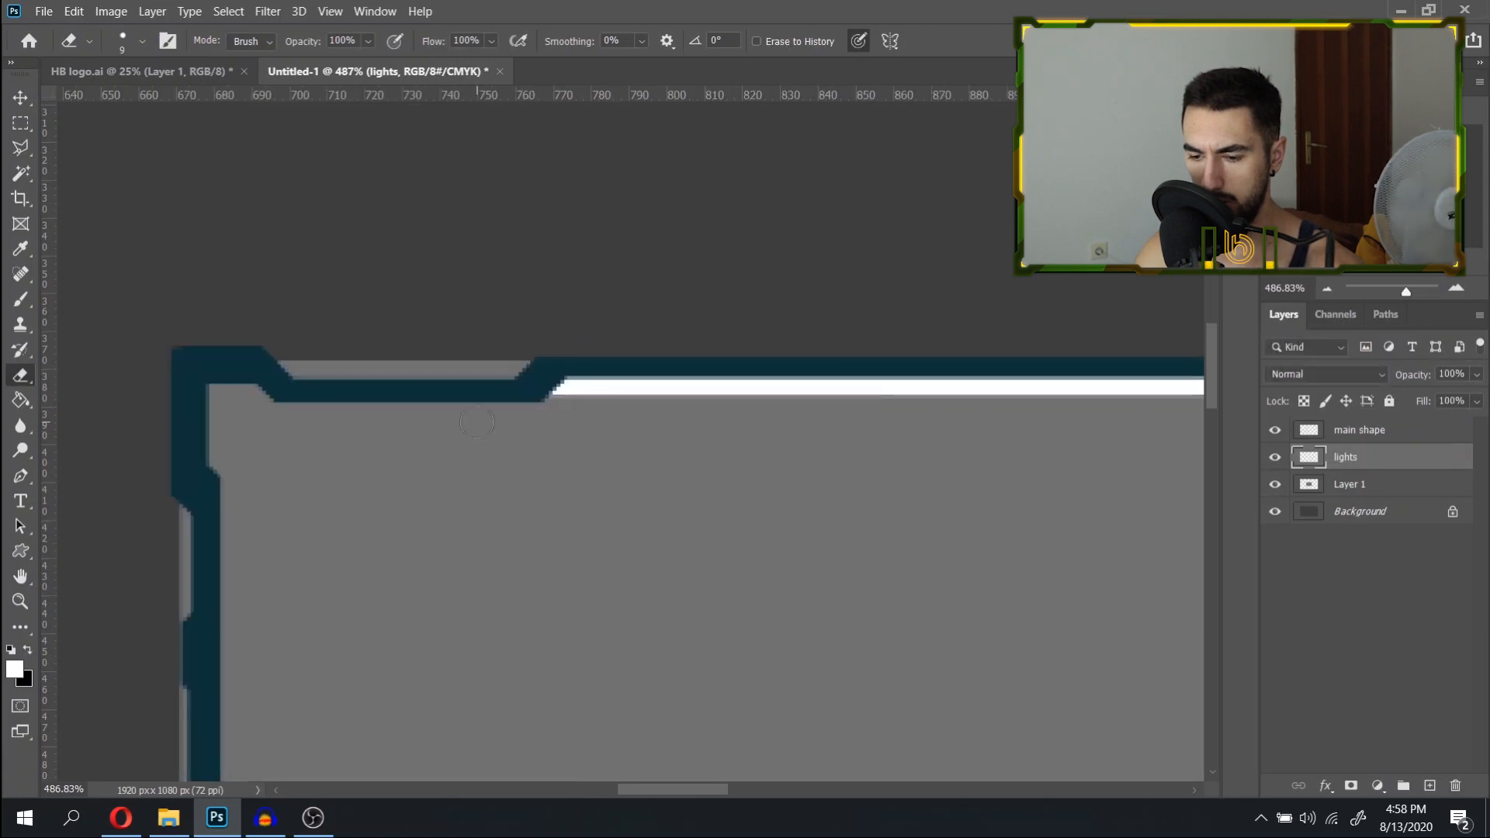
key("l")
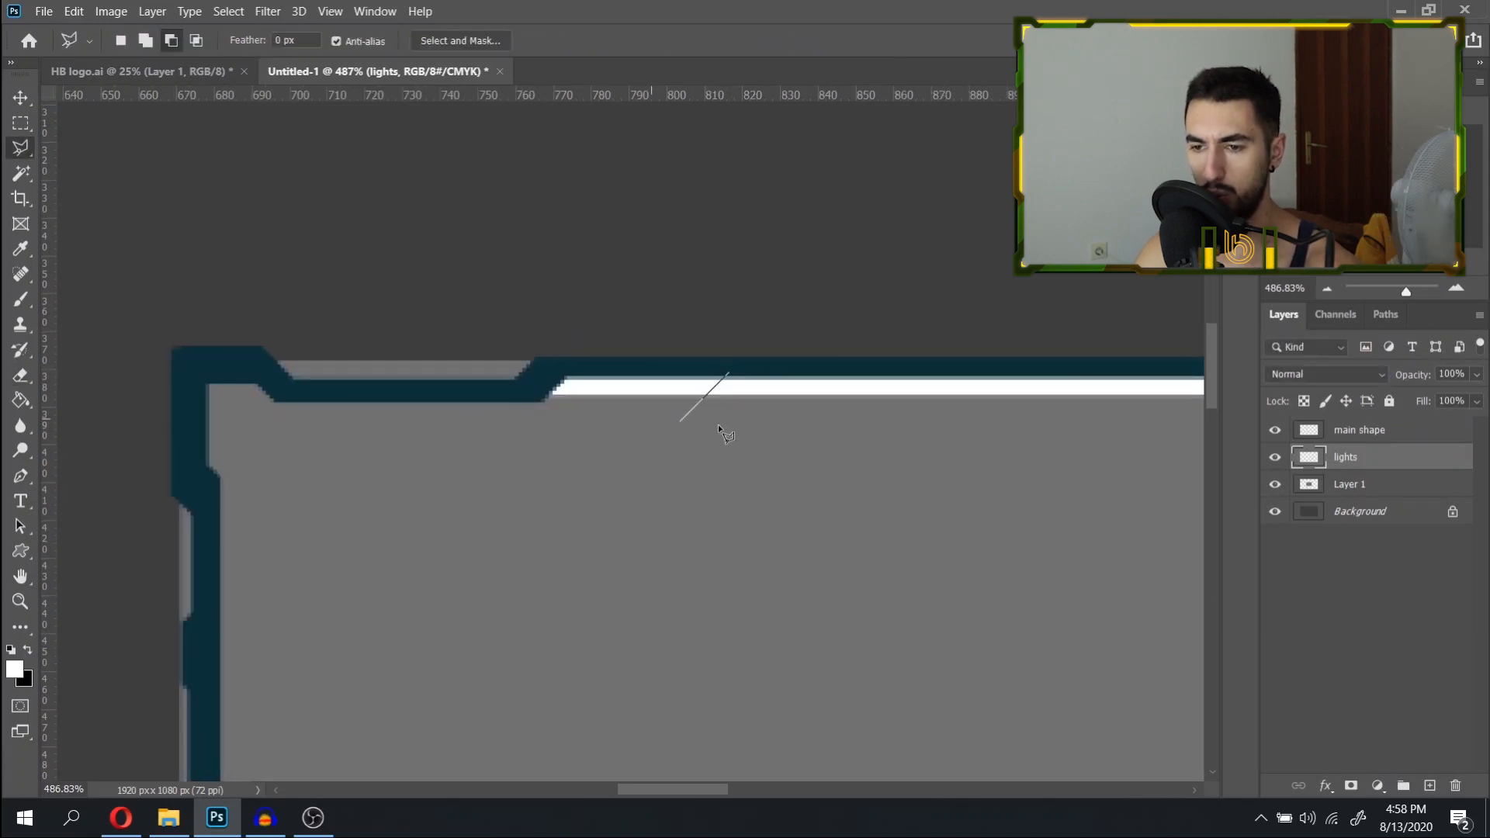
left_click(675, 426)
left_click(463, 424)
left_click(463, 313)
double_click(790, 298)
key("e")
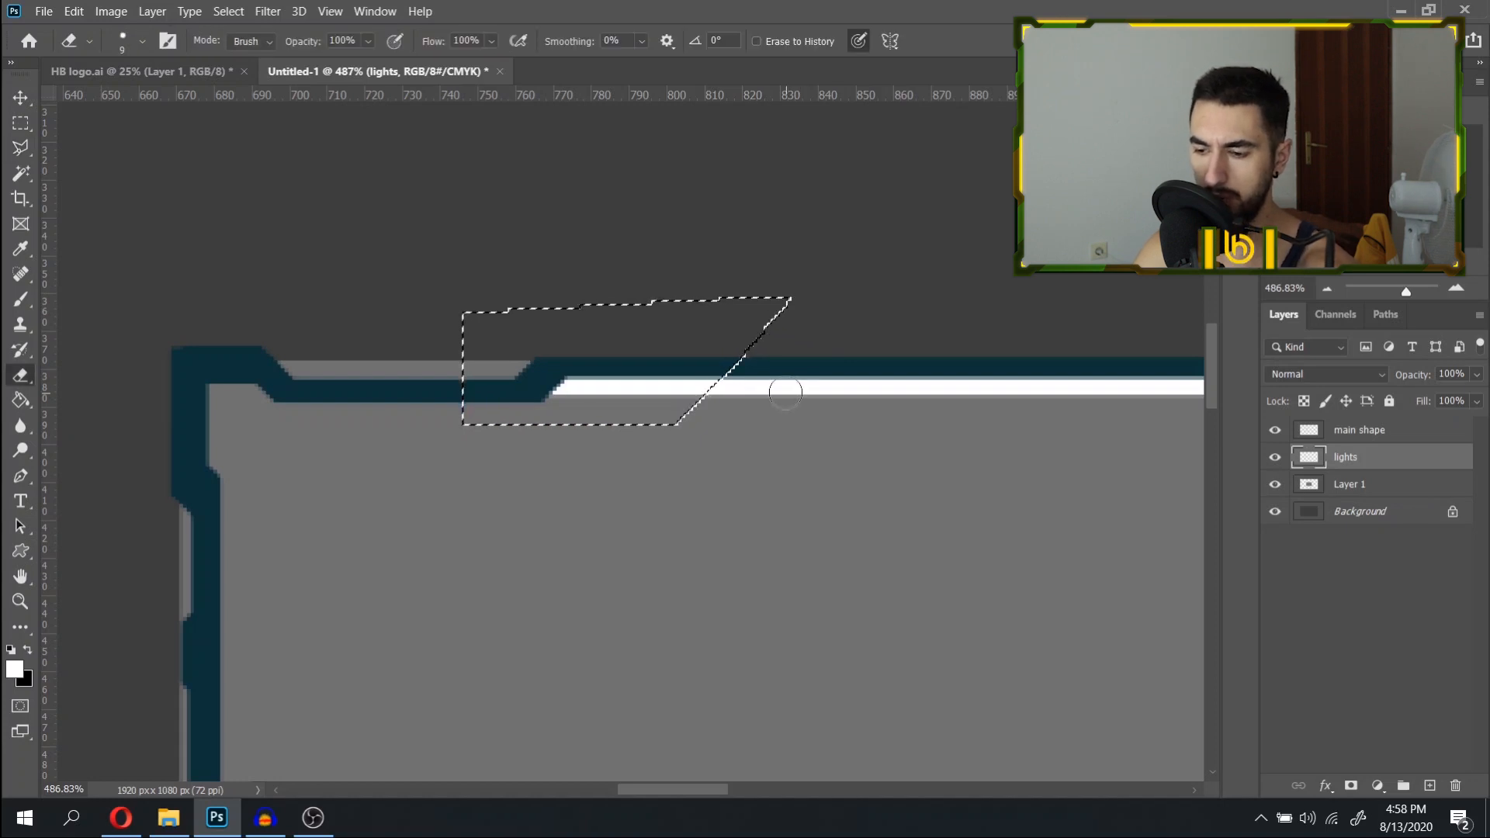
left_click_drag(547, 388, 786, 393)
key("ctrl+d")
Trace a polygonal selection over the notch in the top edge near the upper-left corner, brush it white and deselect.
left_click_drag(502, 413, 644, 438)
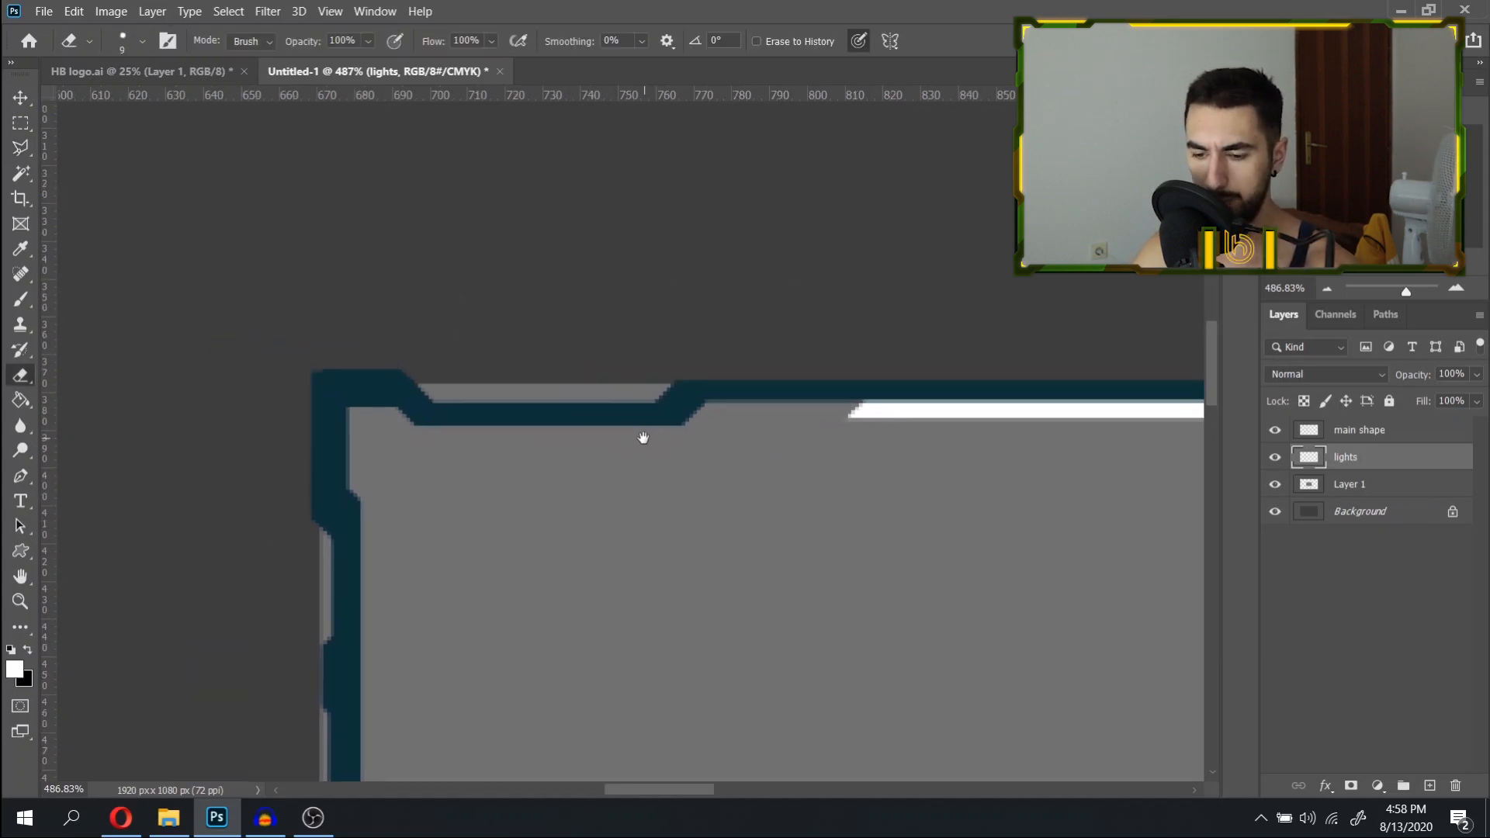
key("l")
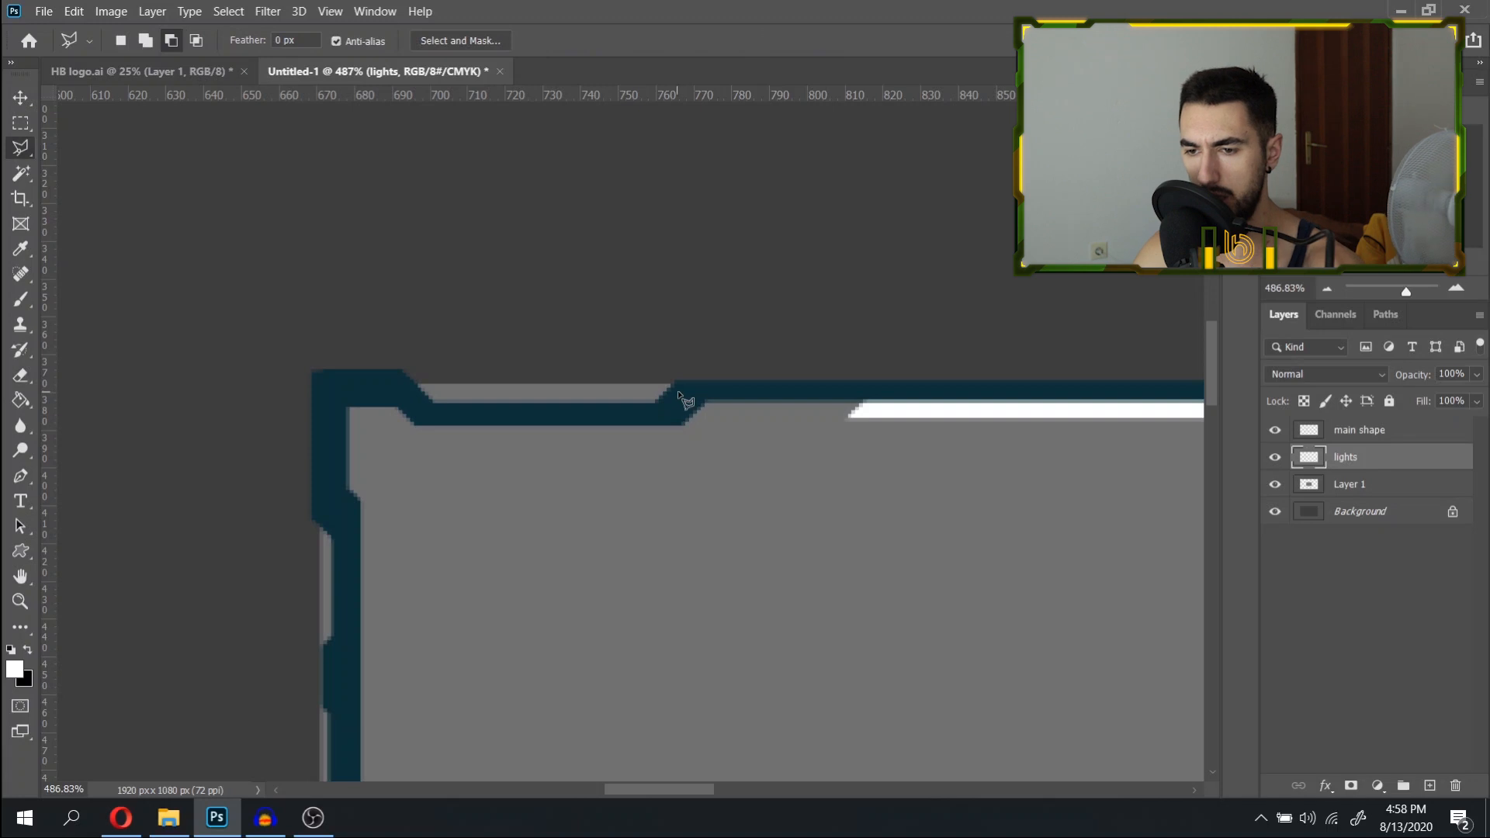
left_click(685, 390)
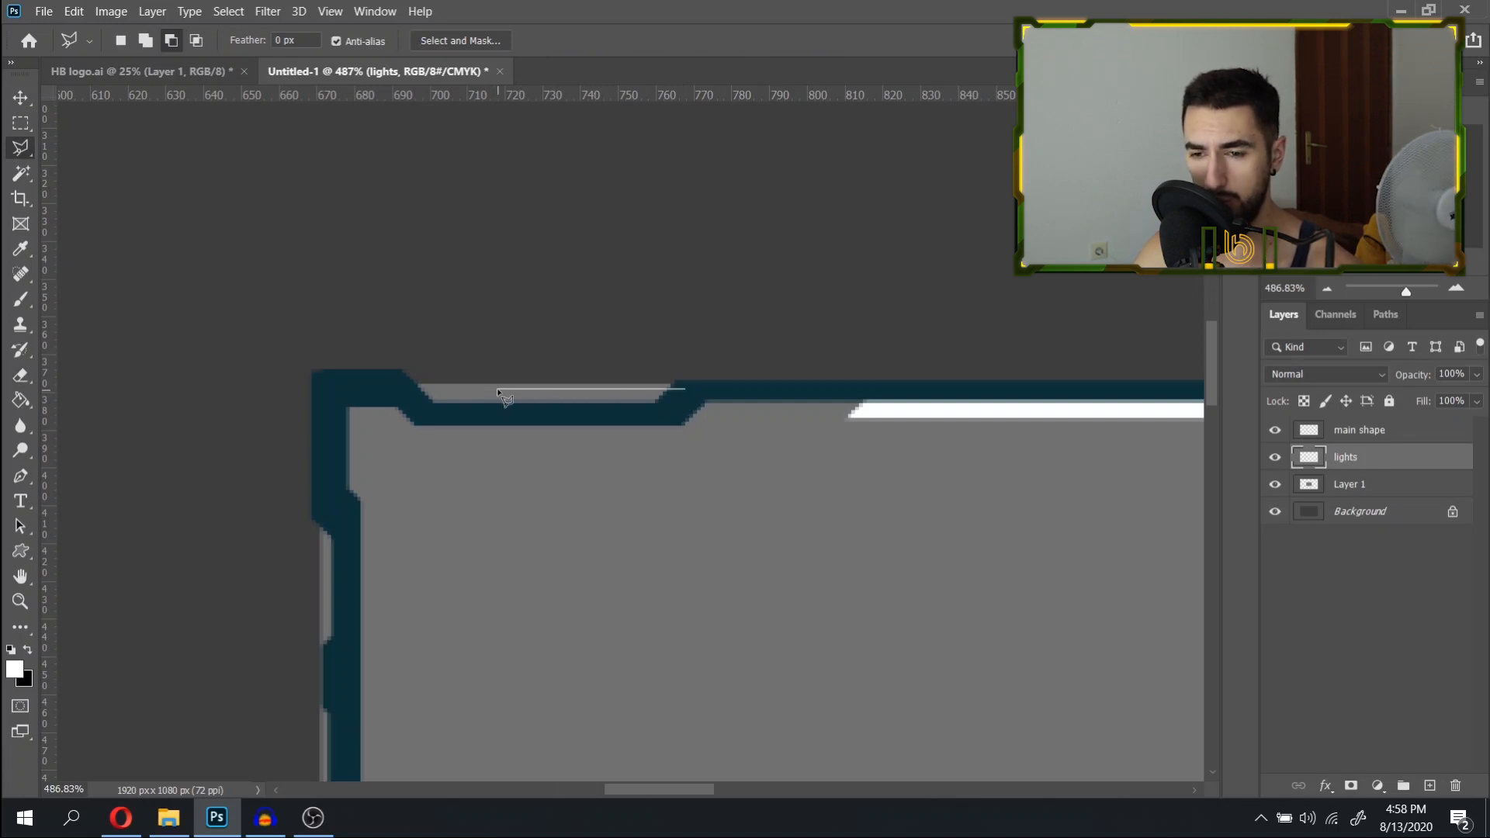
left_click(430, 413)
left_click(683, 390)
key("b")
left_click_drag(623, 505, 512, 466)
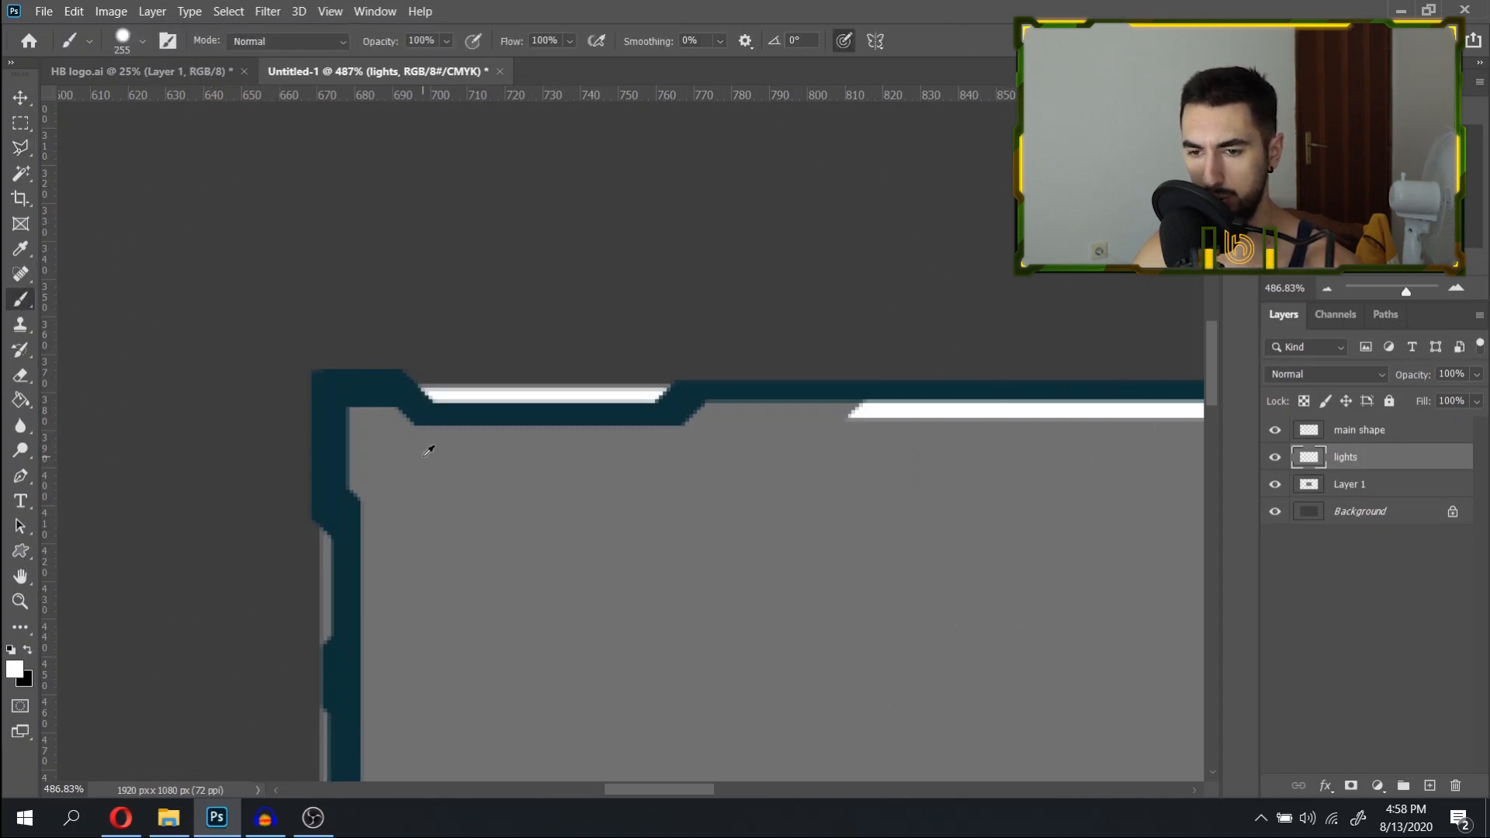
key("ctrl+d")
Select the left tip of the long white strip with the opposite slant, erase it and deselect.
scroll(497, 434, "down", 2)
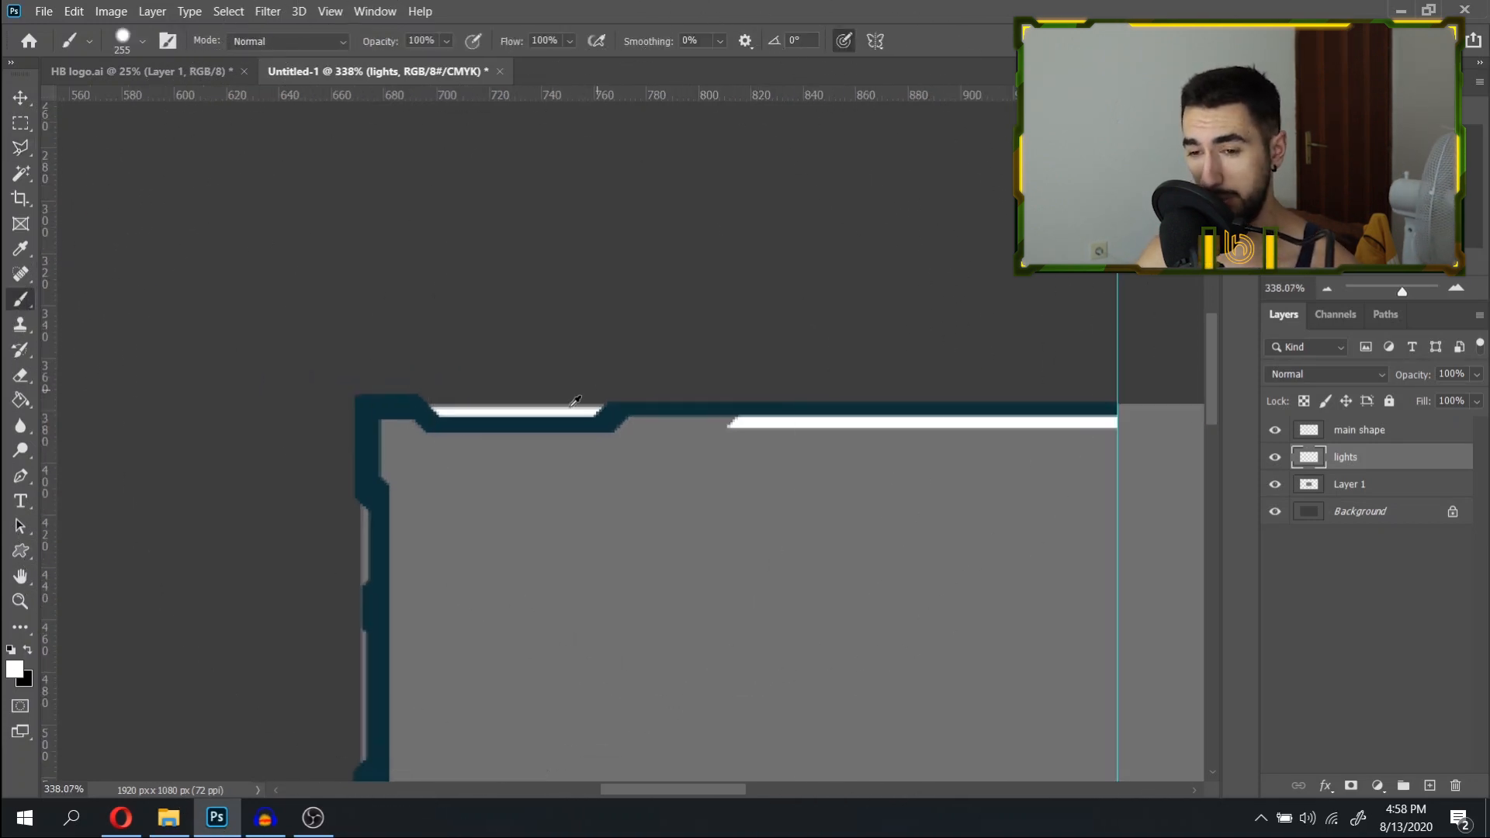
scroll(497, 388, "up", 4)
scroll(578, 452, "down", 3)
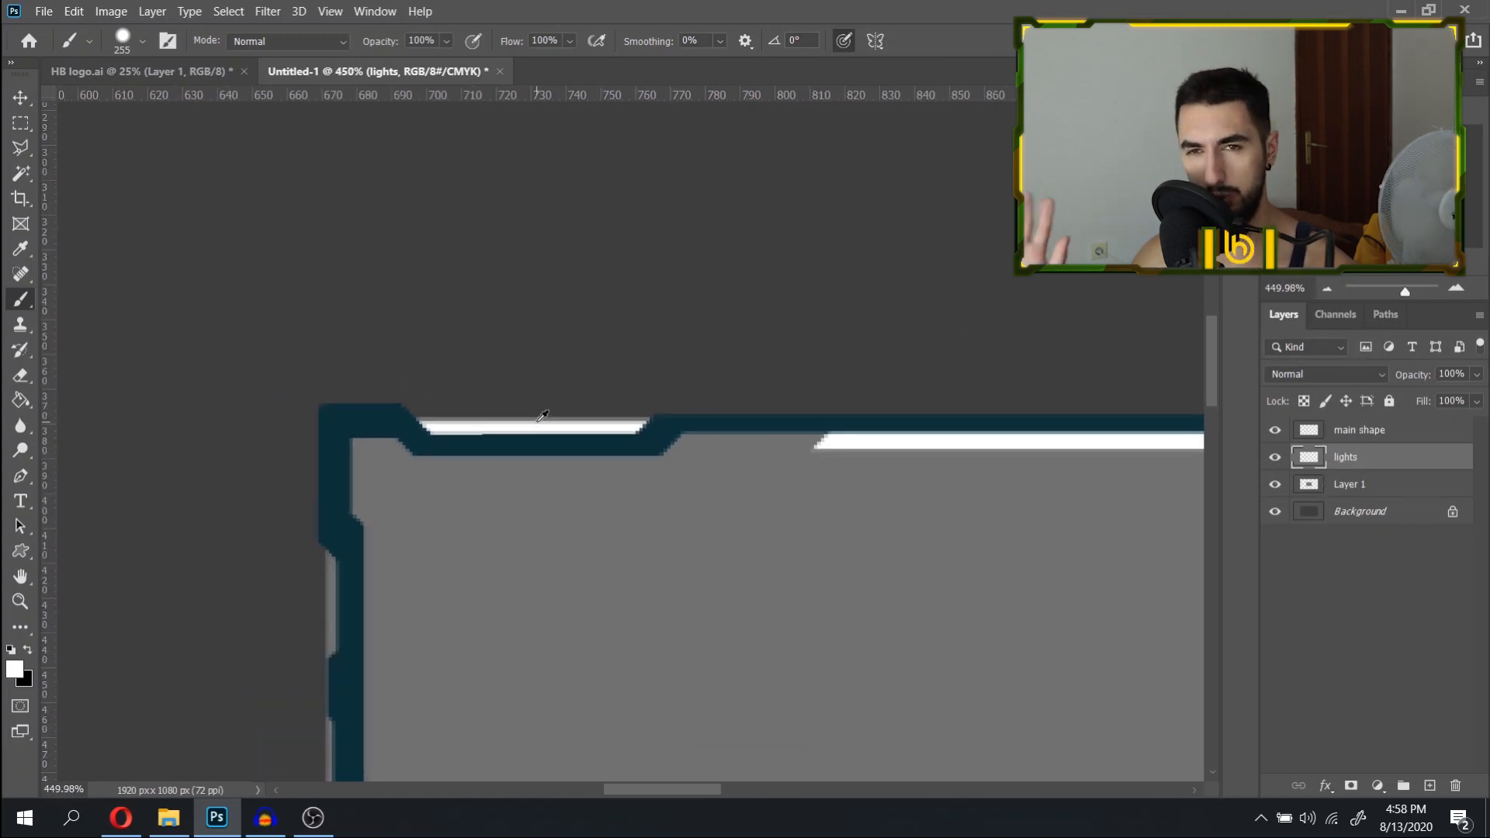
scroll(519, 404, "down", 5)
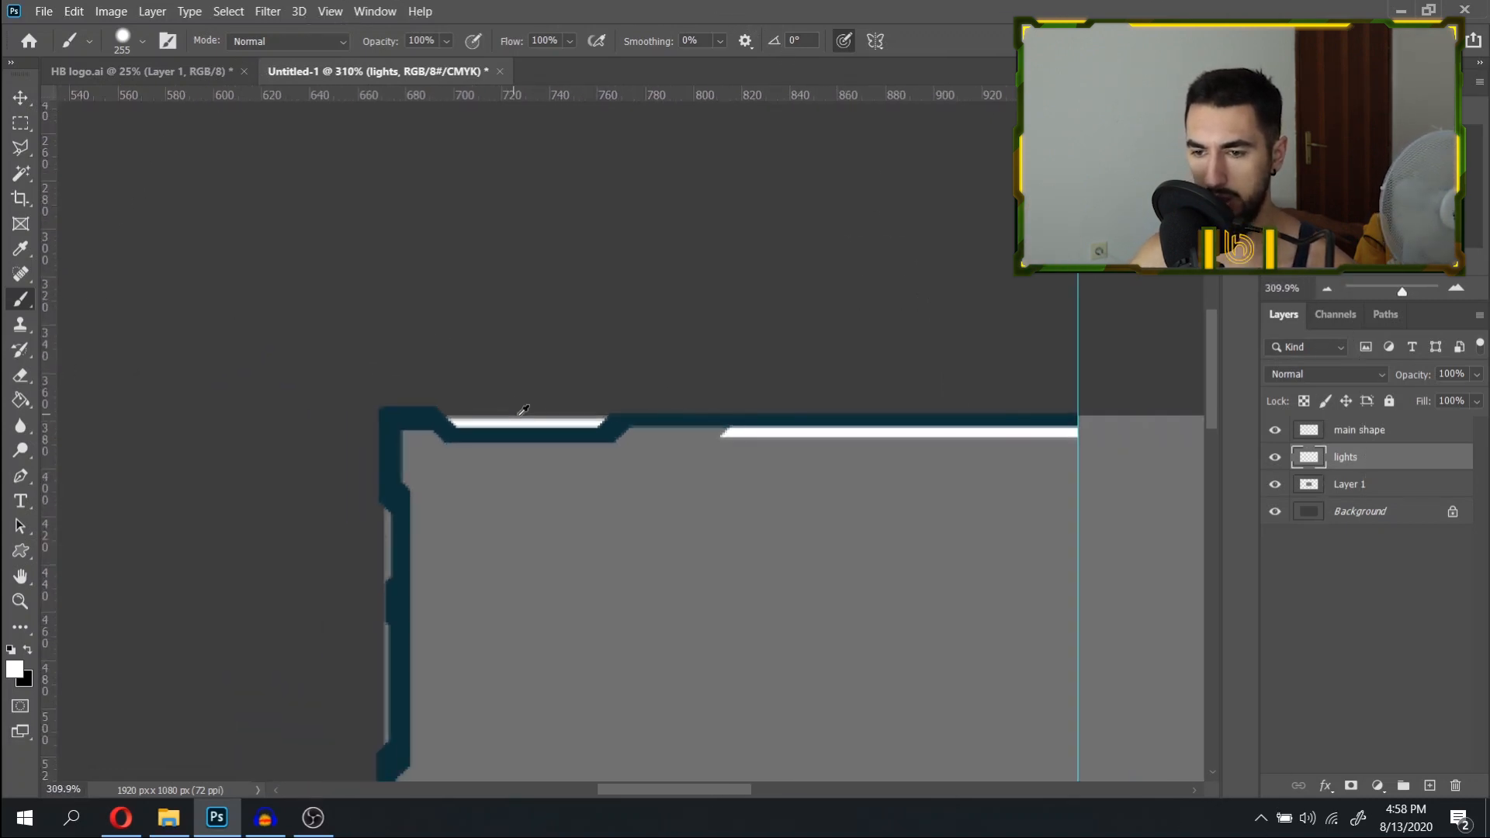
scroll(697, 458, "up", 5)
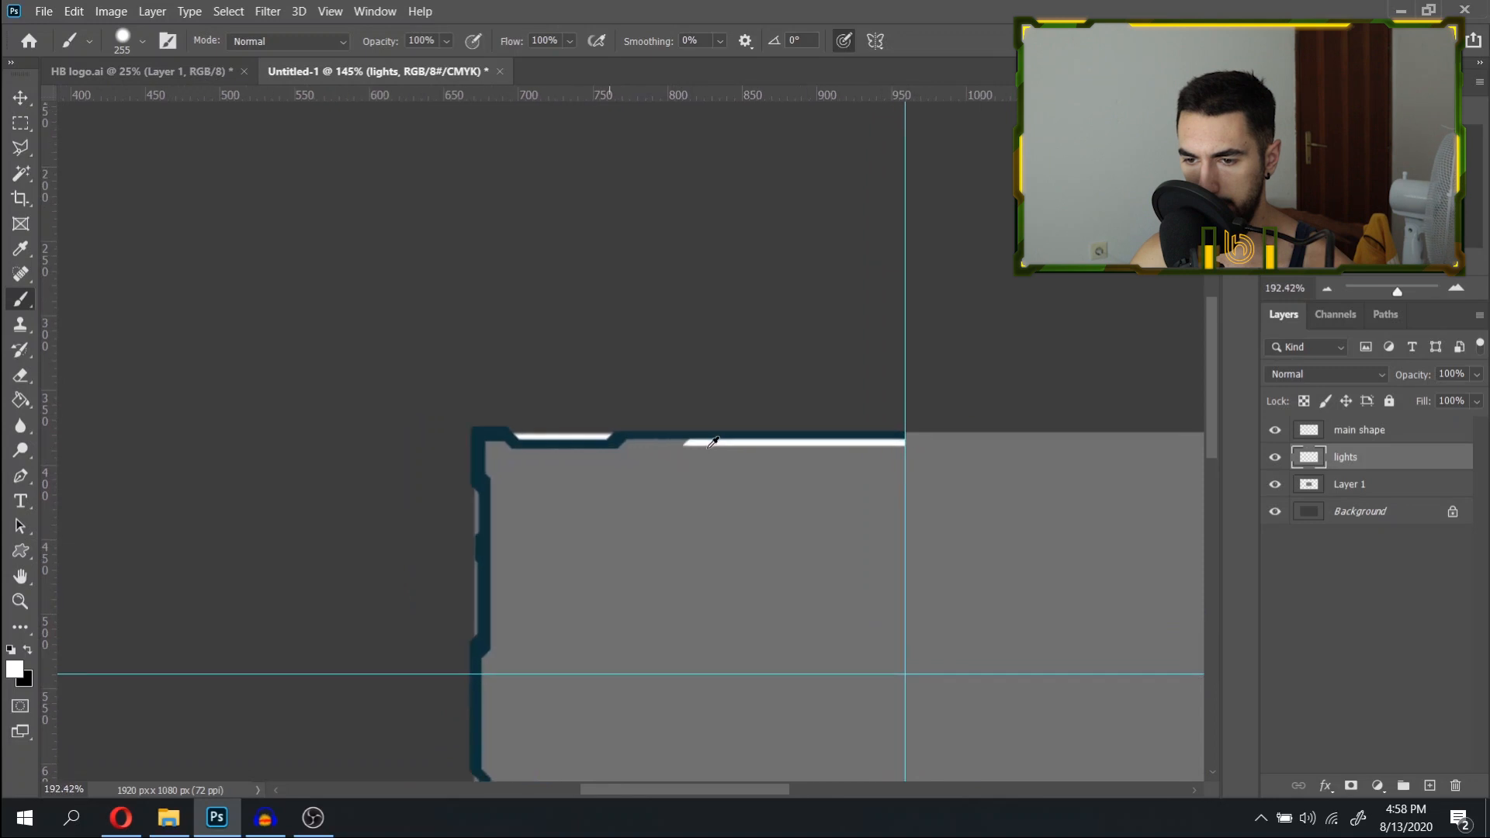
key("l")
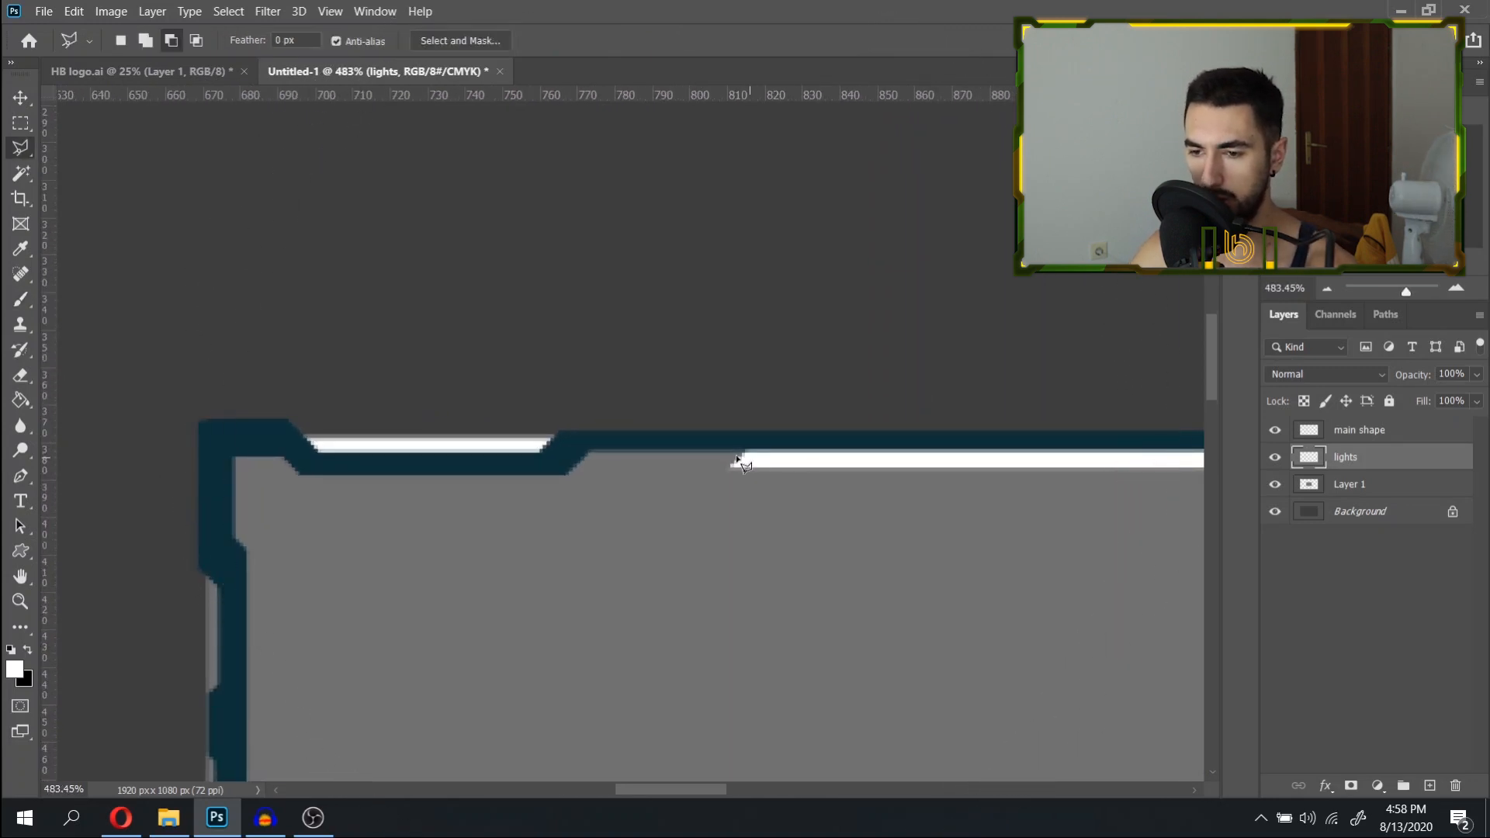
left_click(664, 453)
key("e")
key("ctrl+d")
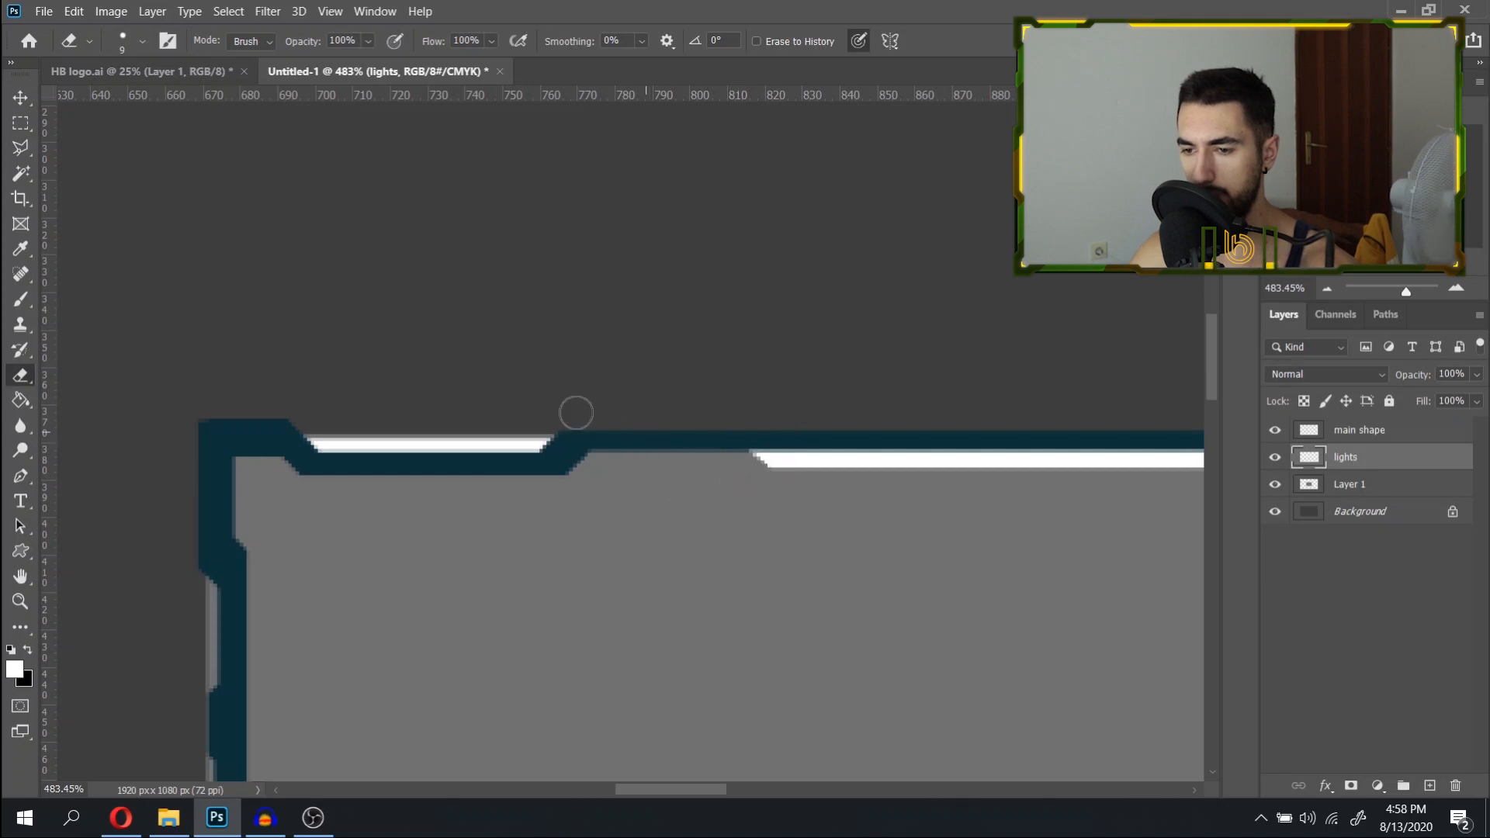
scroll(552, 402, "down", 5)
scroll(399, 508, "up", 4)
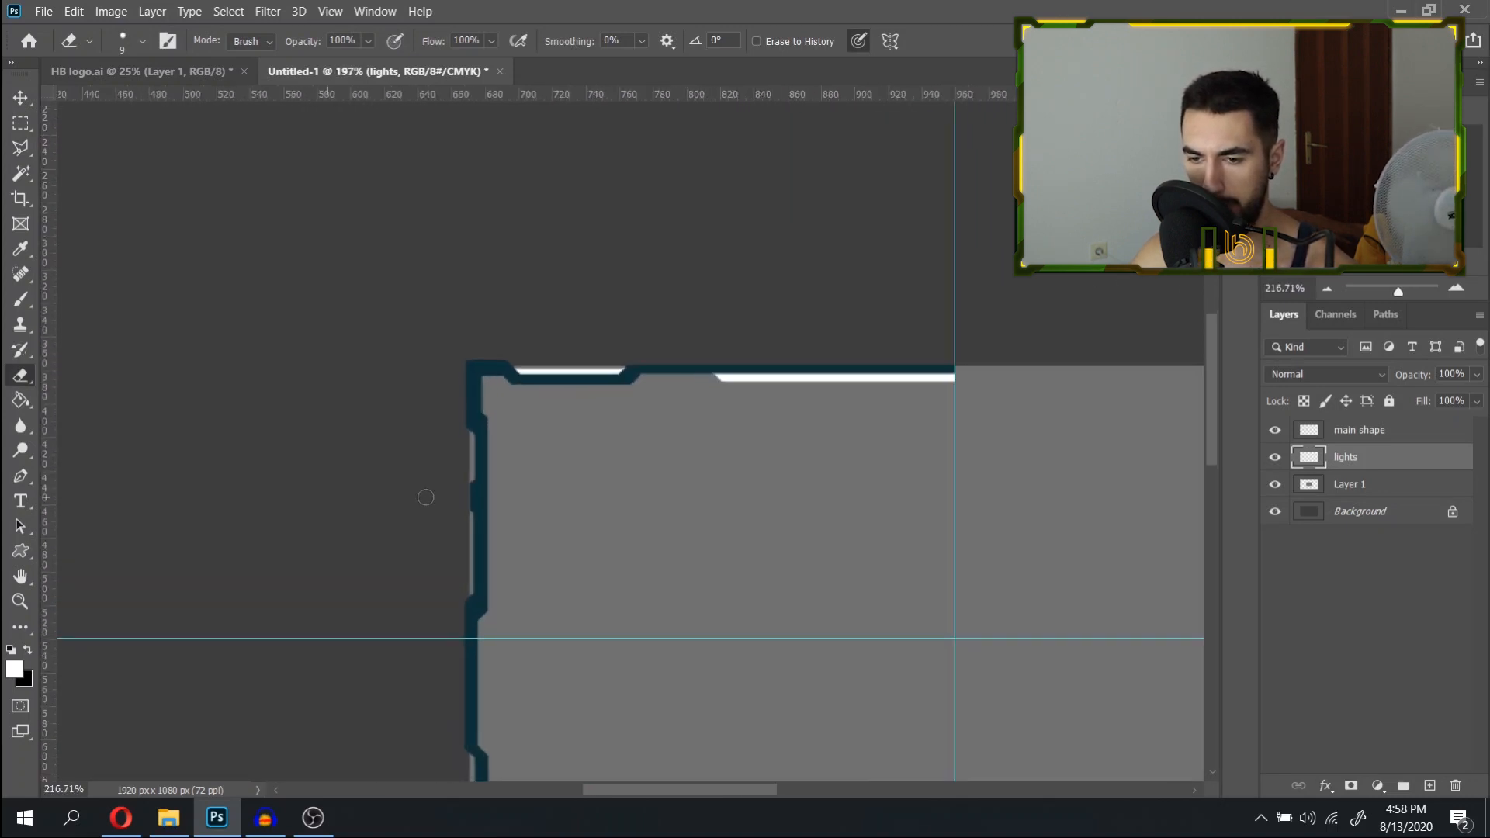
key("m")
left_click_drag(531, 400, 511, 527)
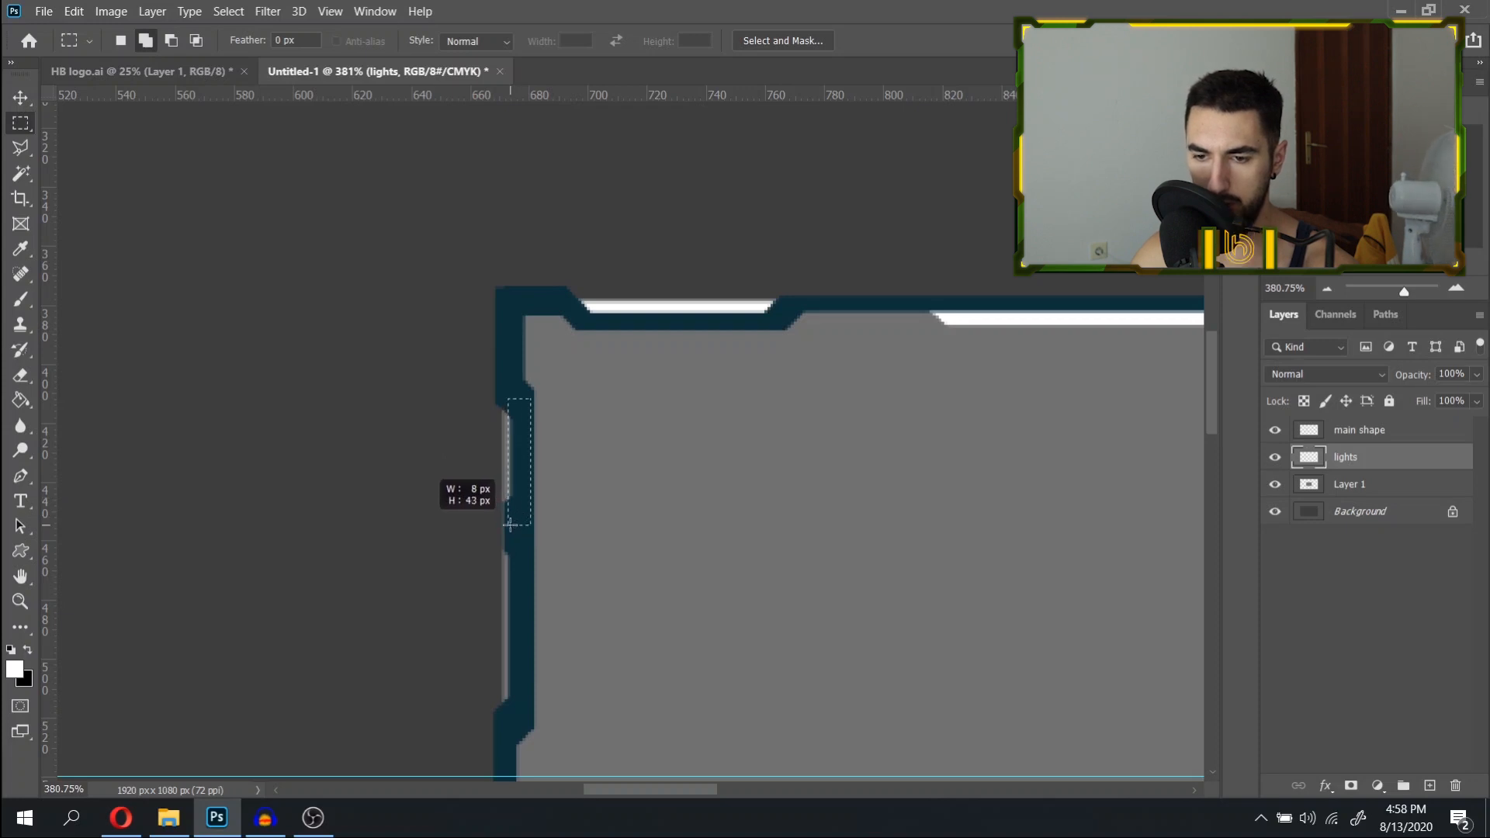
left_click_drag(510, 526, 511, 527)
key("ctrl+d")
left_click_drag(539, 707, 561, 565)
key("Delete")
key("ctrl+d")
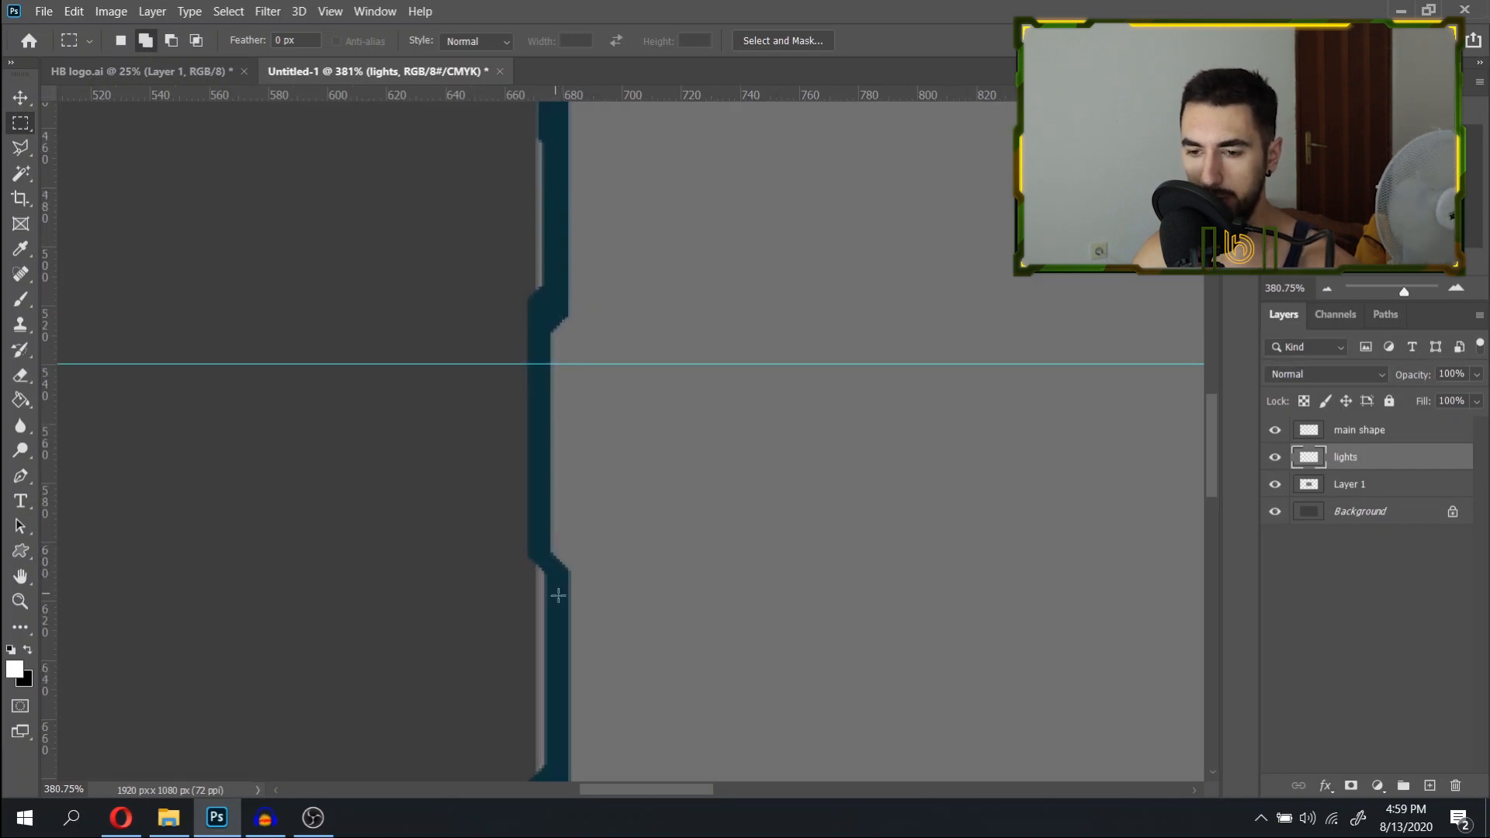
Trace a polygonal selection over the inner bend below the horizontal guide, sample the frame's teal, fill the selection on the main shape layer and deselect.
key("l")
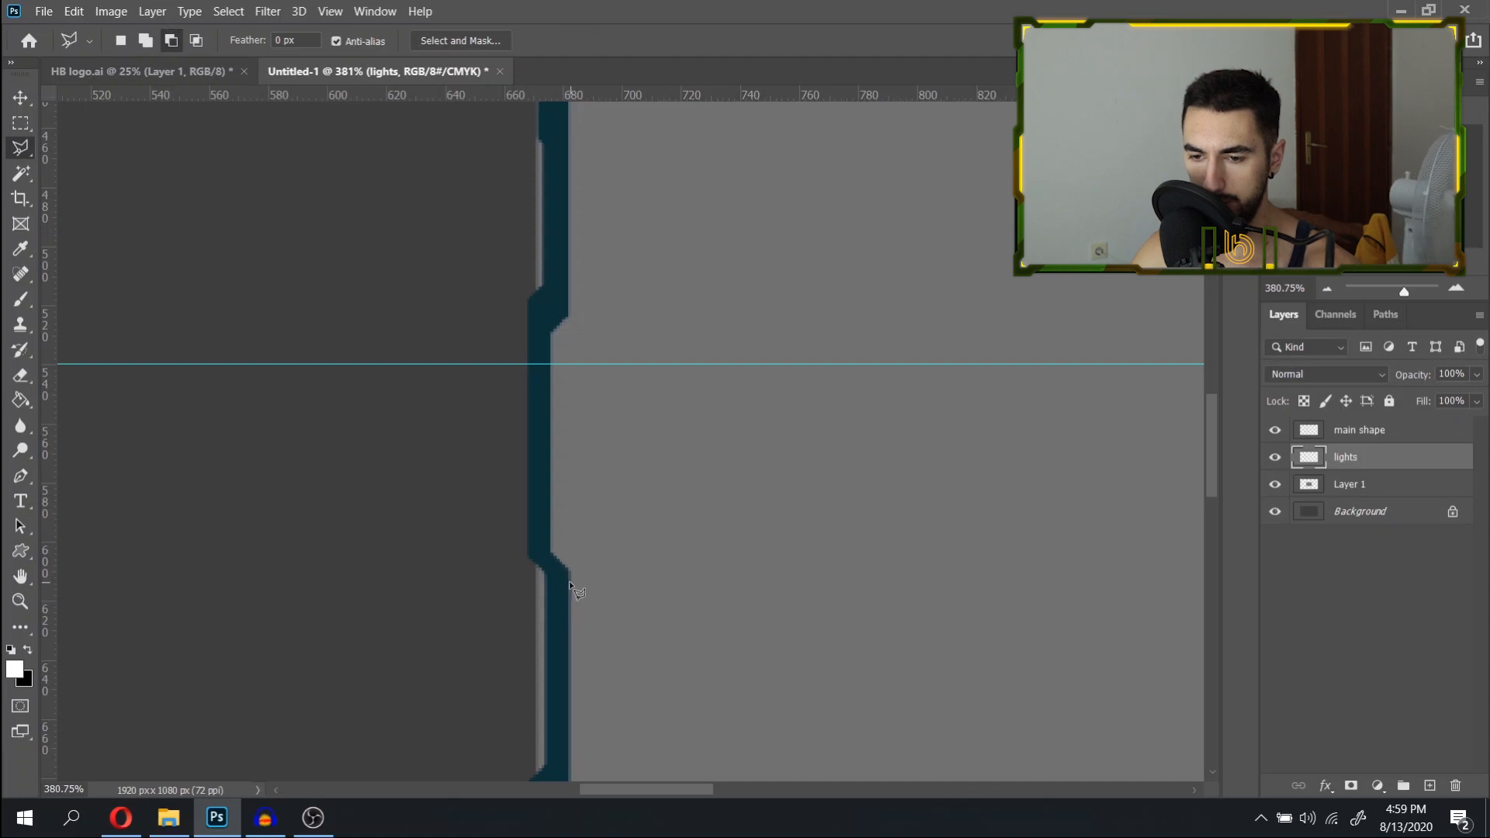
left_click(568, 556)
left_click(537, 523)
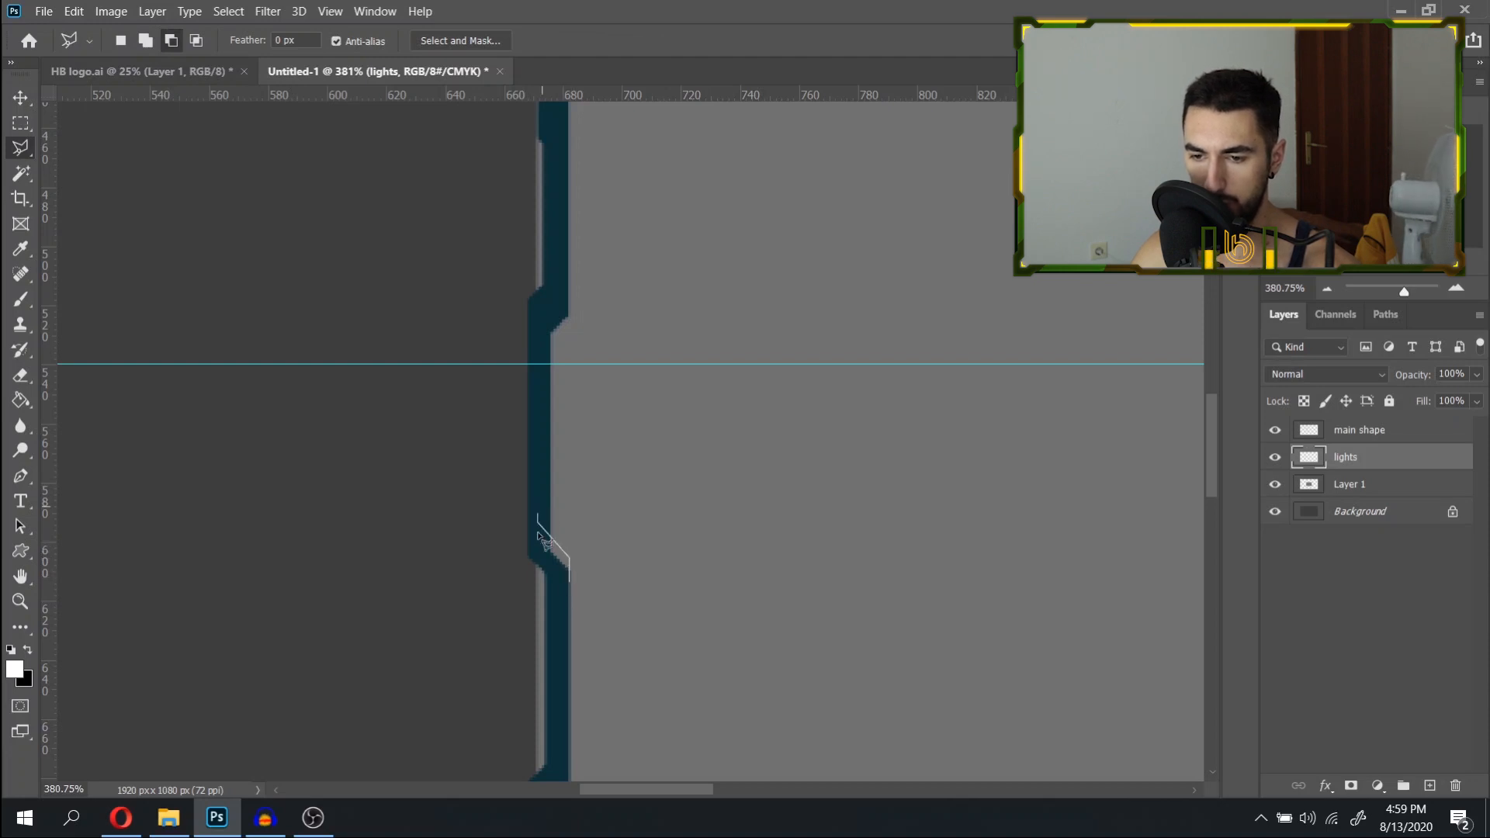
left_click(564, 584)
key("b")
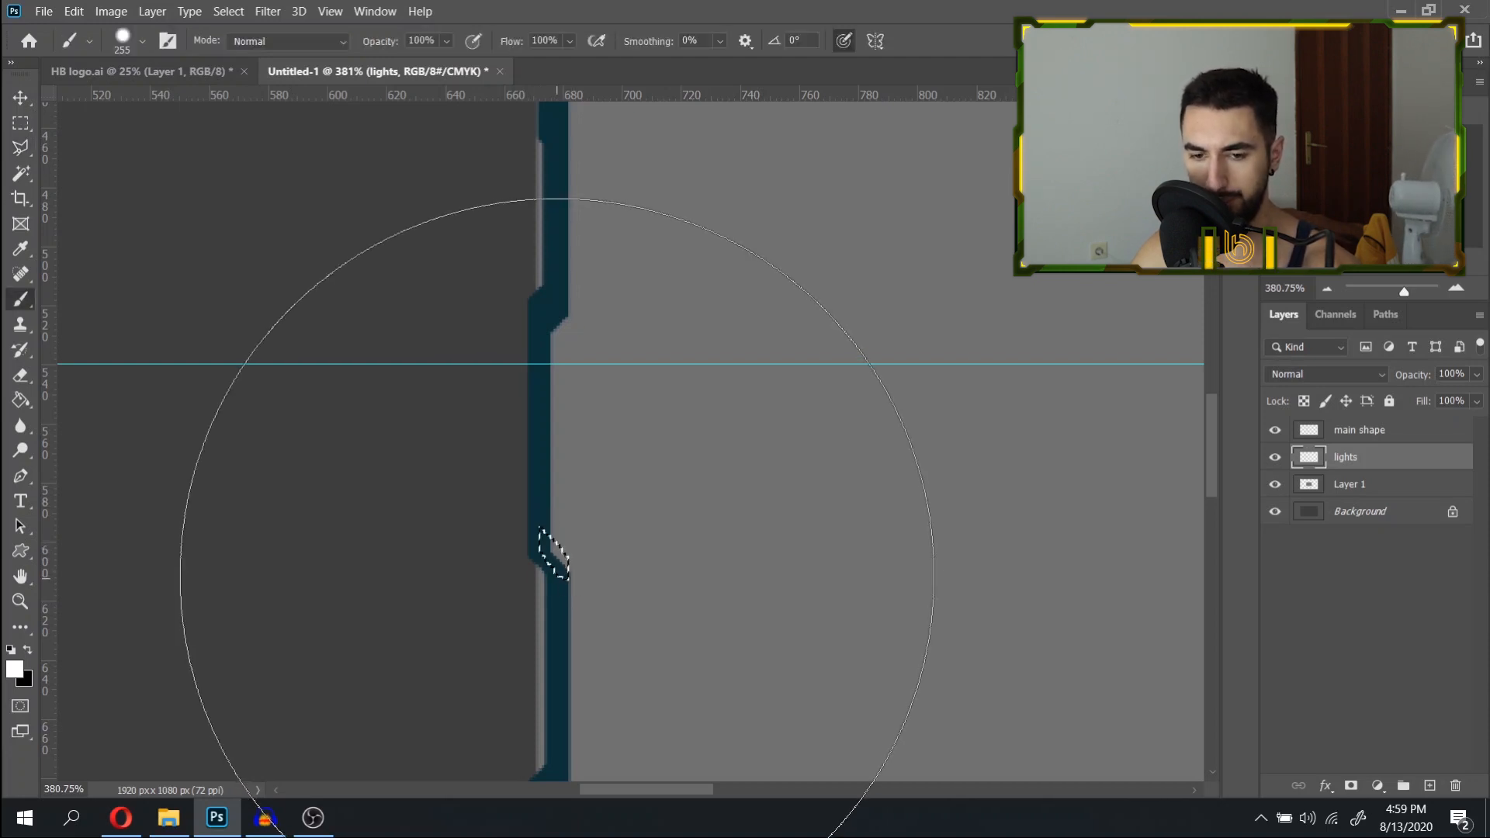
left_click(566, 610, "alt")
left_click(1360, 430)
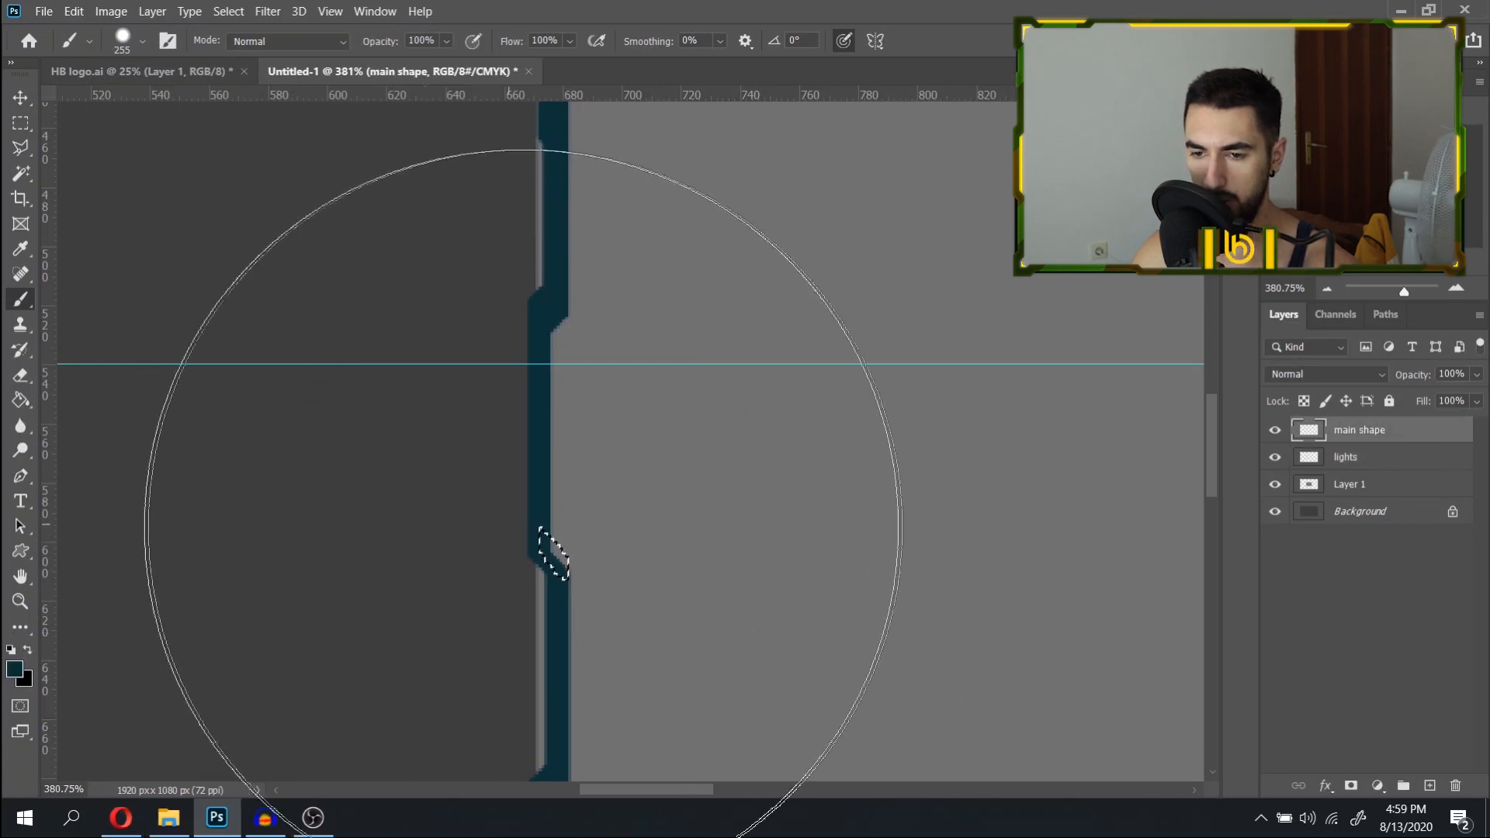
key("alt+BackSpace")
key("ctrl+d")
Activate the lights layer and trace a polygonal selection over the recess in the left band's inner edge across the horizontal guide.
double_click(1374, 457)
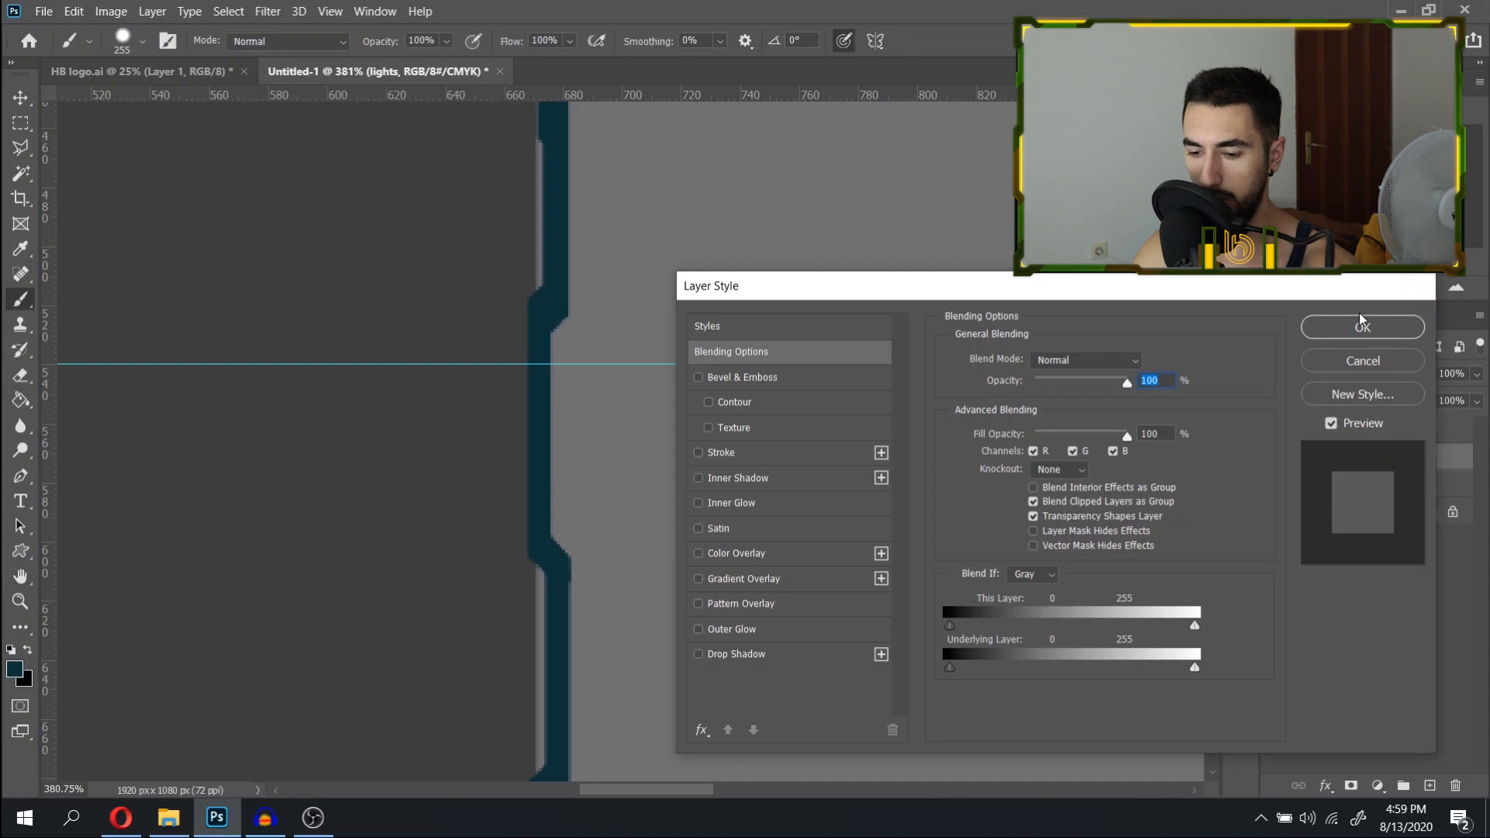
left_click(1358, 314)
key("m")
key("ctrl+z")
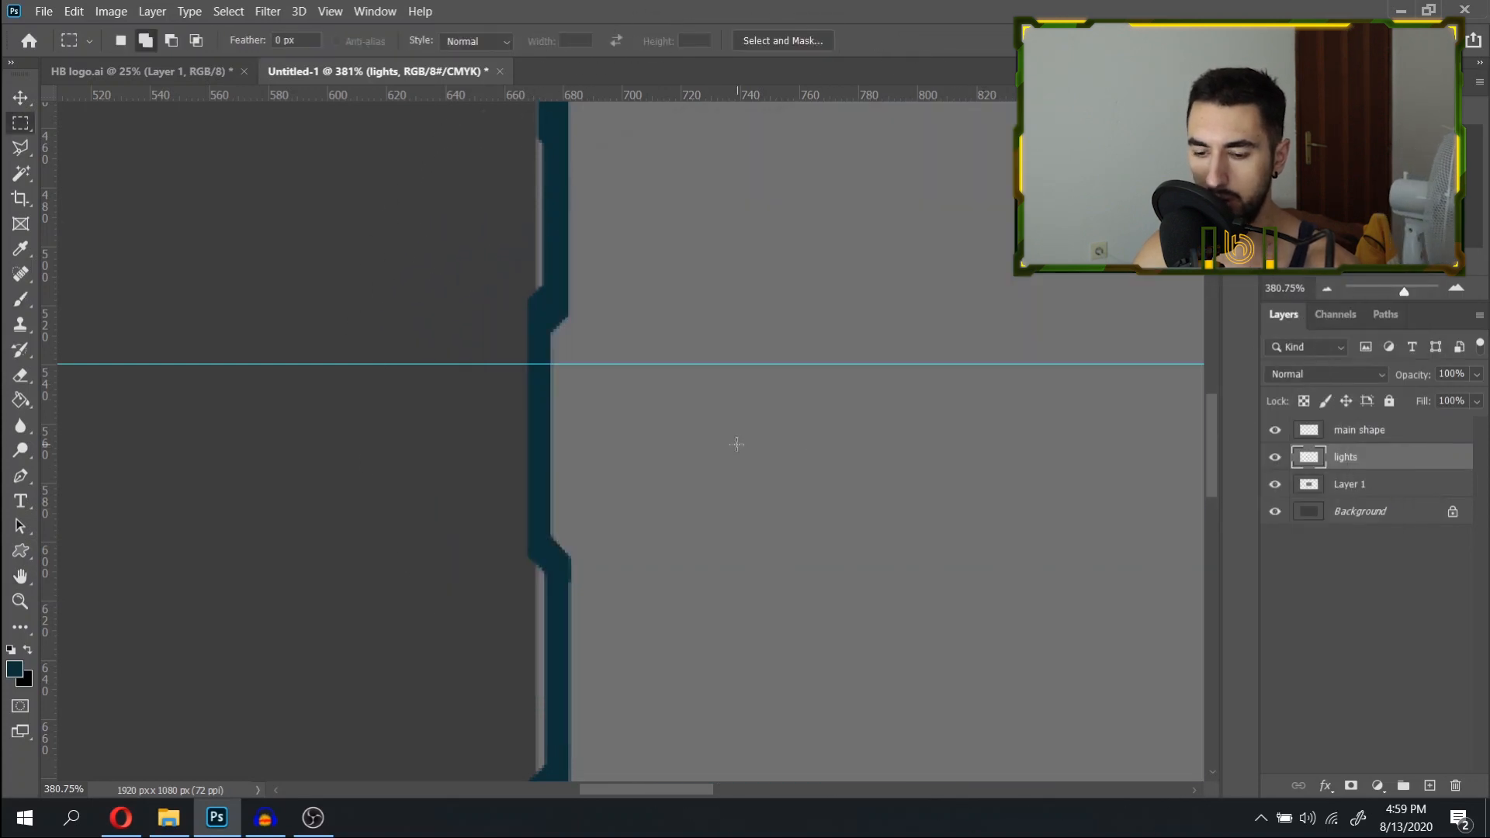
key("l")
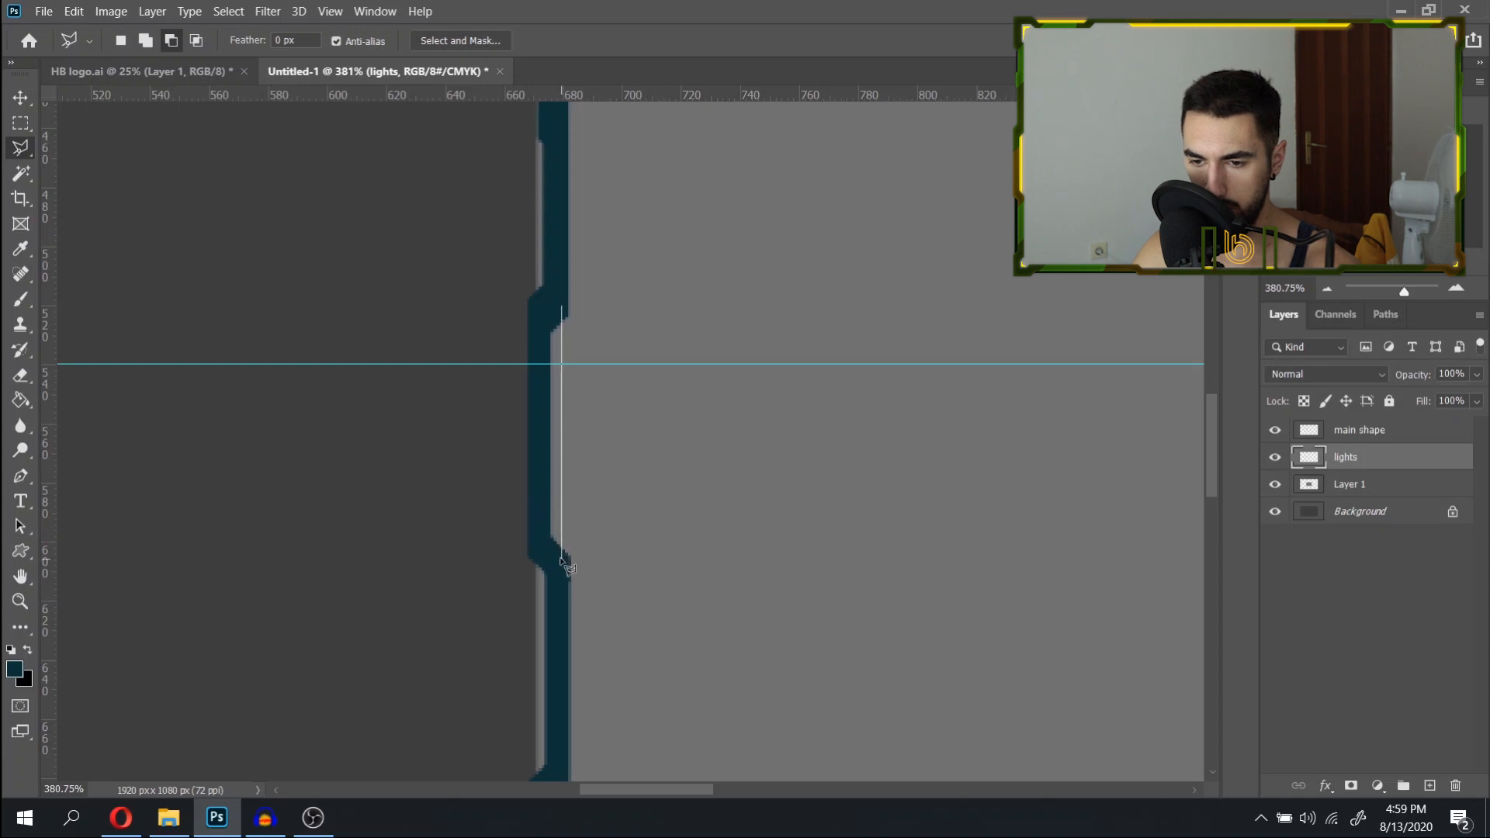
left_click(553, 554)
left_click(549, 326)
left_click(562, 310)
left_click_drag(699, 409, 672, 371)
Reset the foreground colour to white, brush over the selected recess on the lights layer and deselect.
key("b")
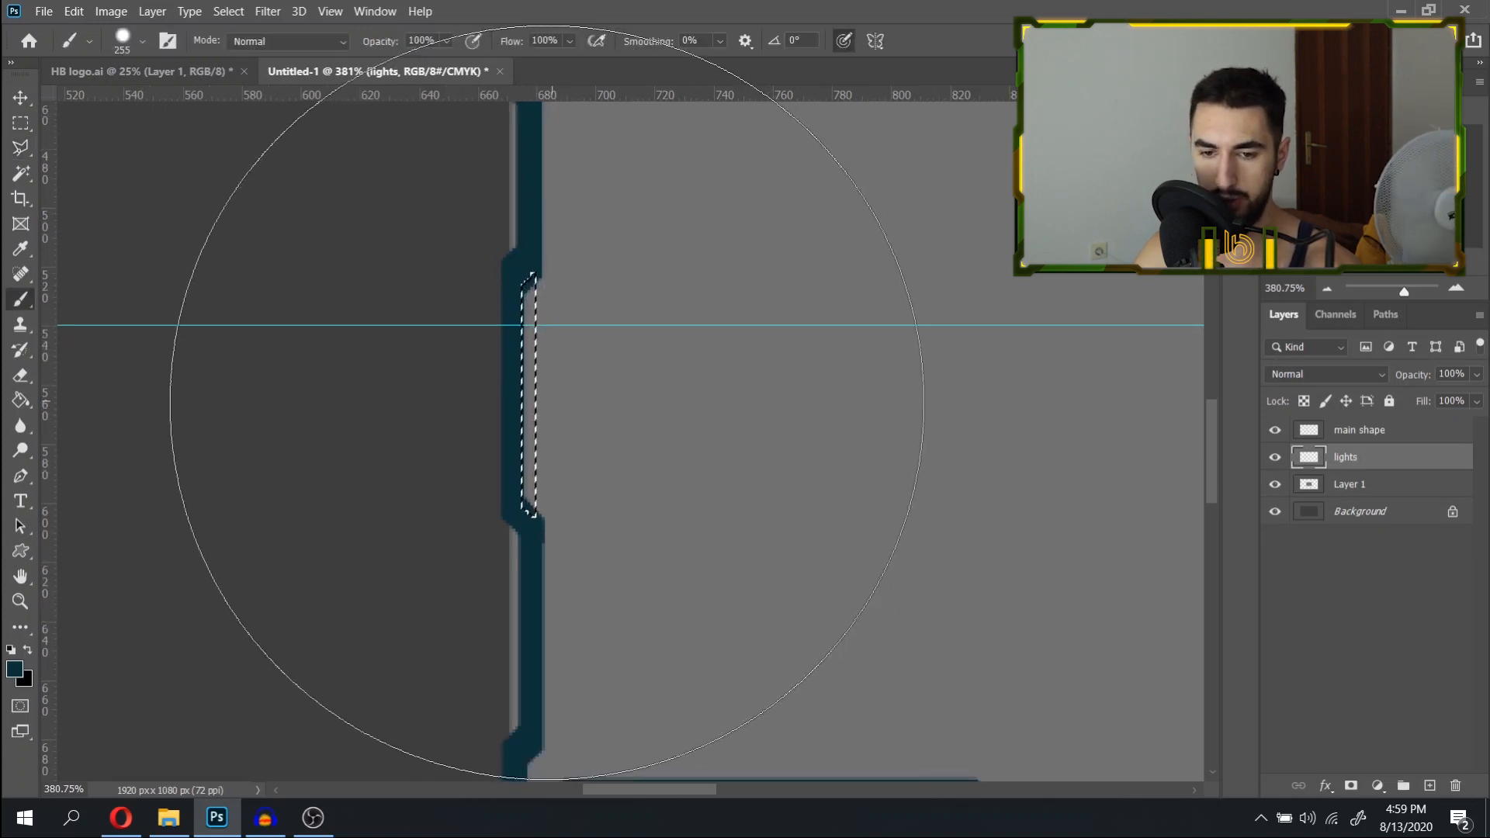
left_click_drag(525, 320, 529, 442)
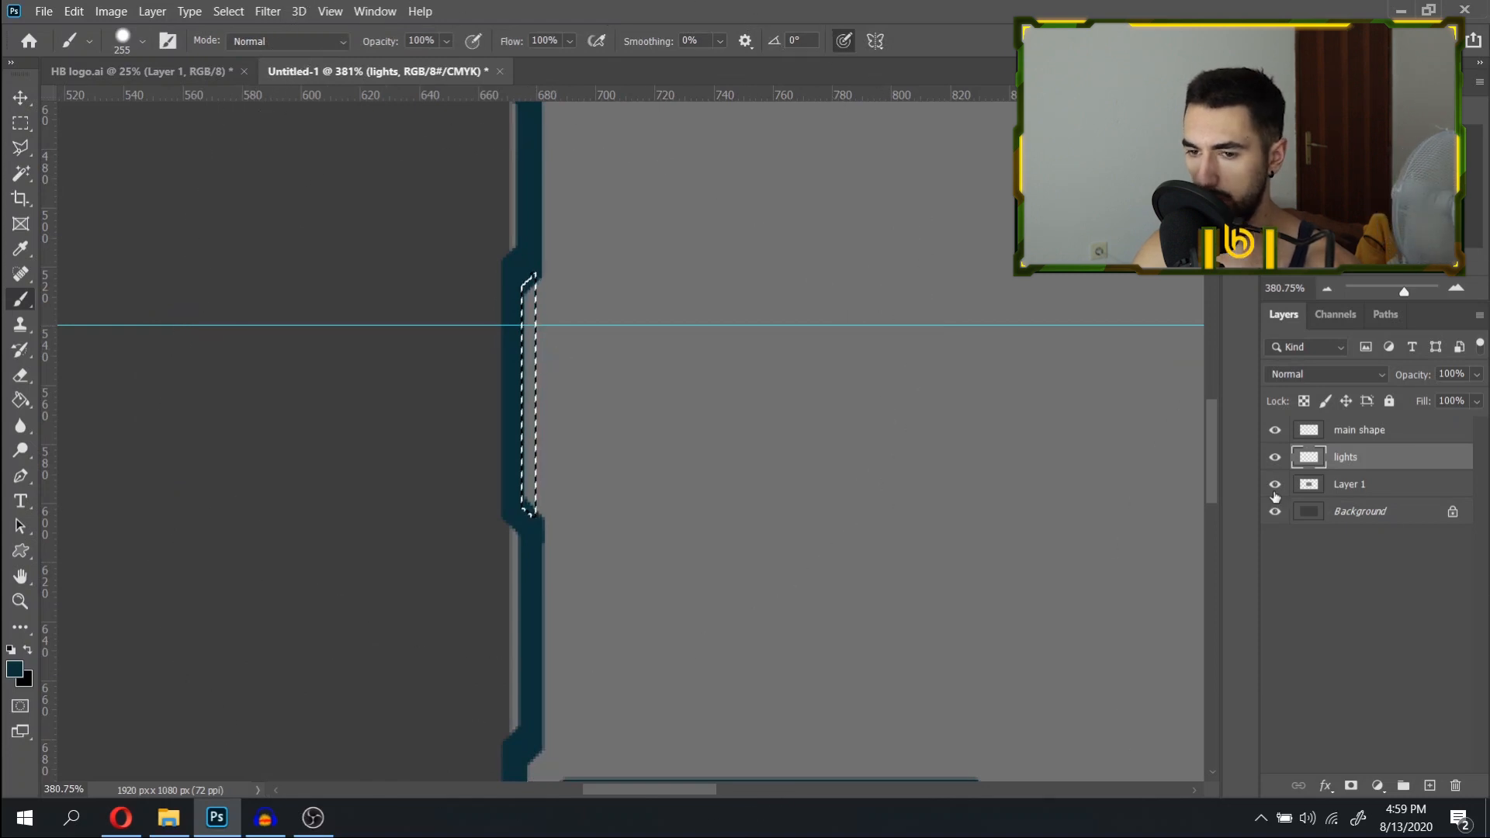
key("d")
key("x")
left_click_drag(506, 504, 506, 482)
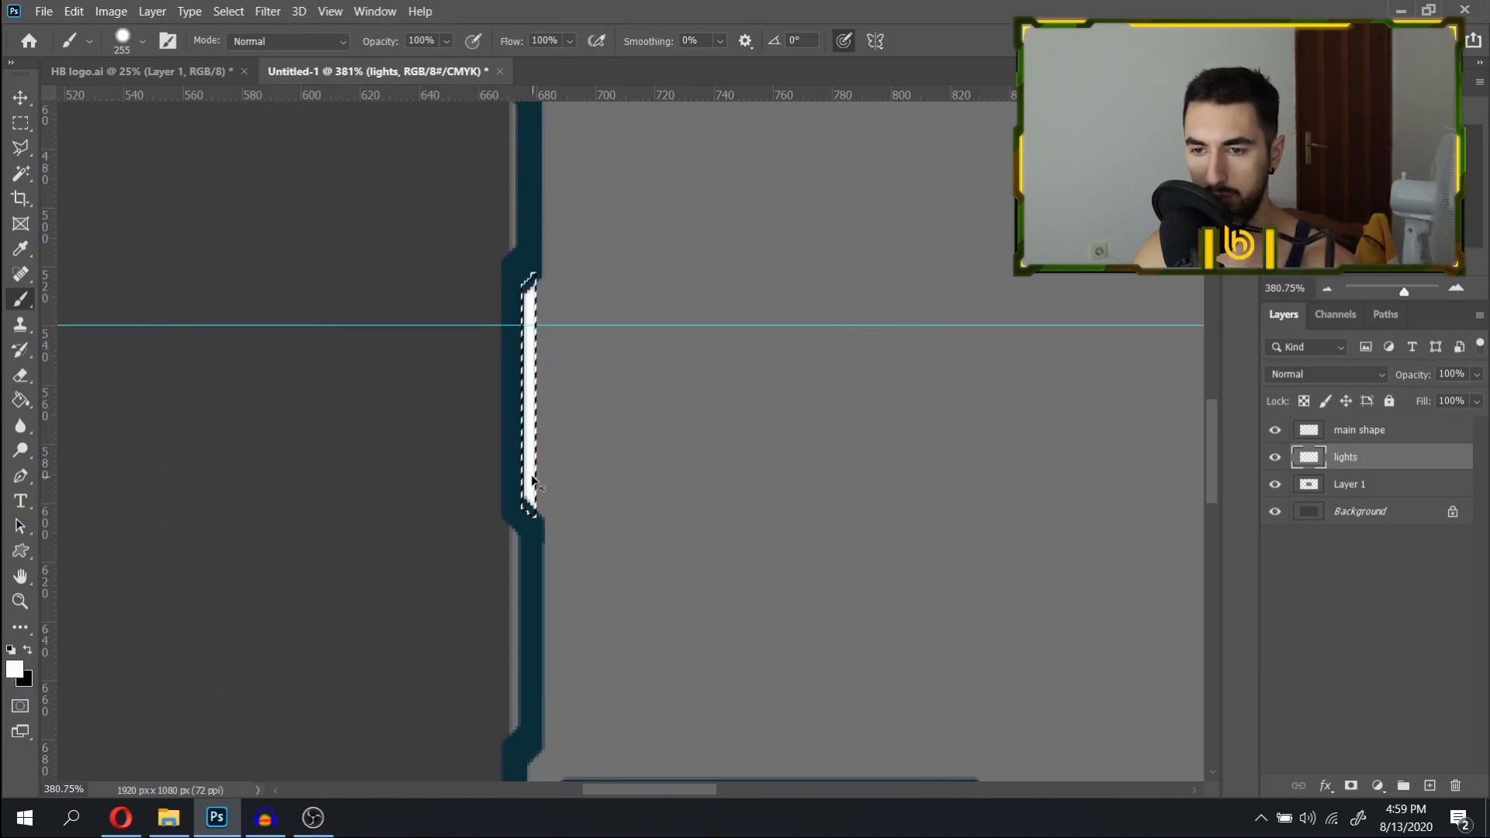
key("ctrl+d")
Trace a small L-shaped polygonal selection inside the frame's lower-left corner and brush it white on the lights layer.
scroll(451, 458, "down", 3)
scroll(518, 472, "down", 4)
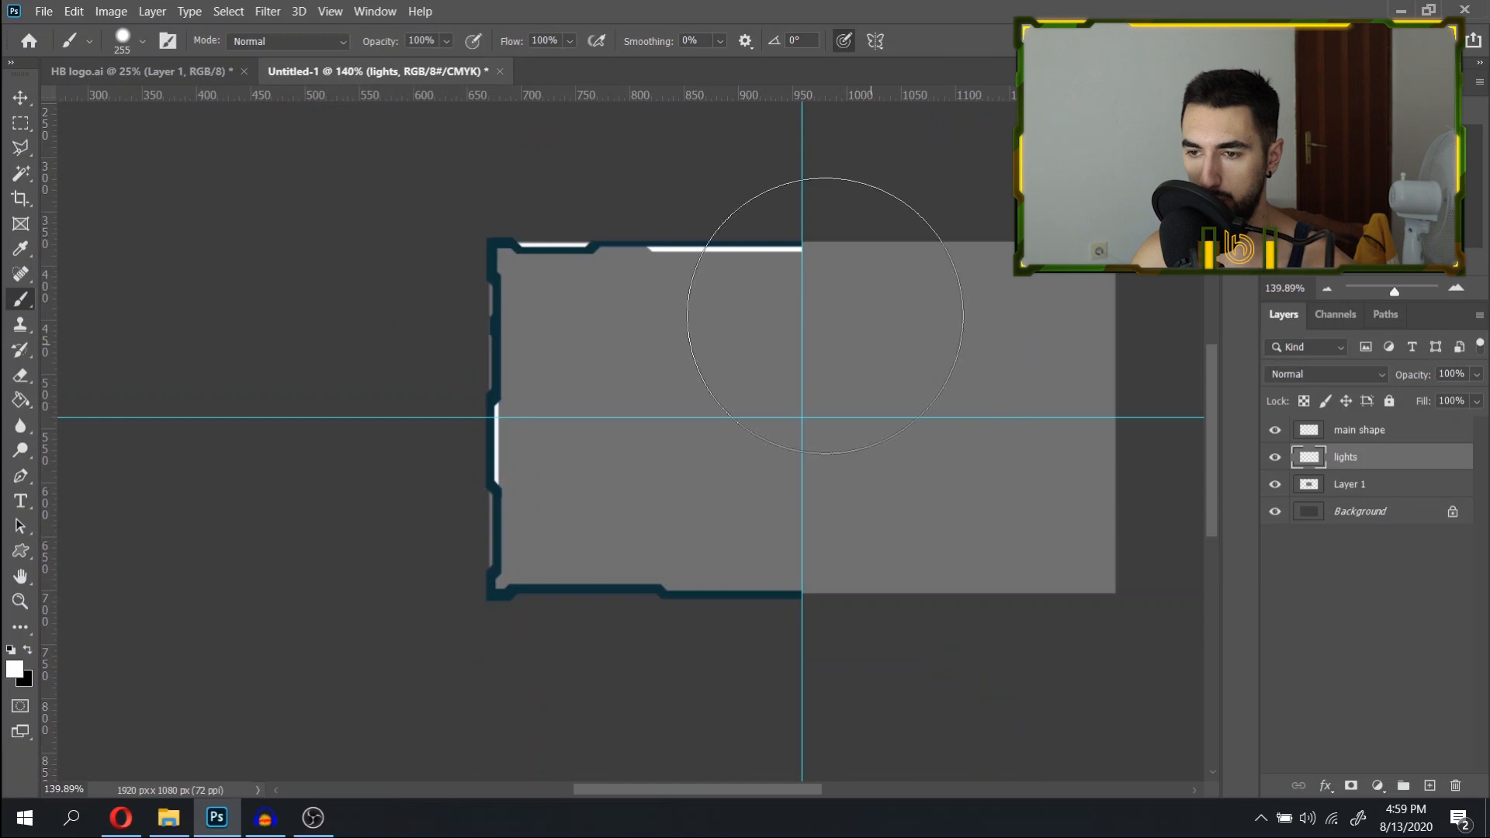
scroll(862, 324, "up", 3)
left_click_drag(946, 321, 862, 299)
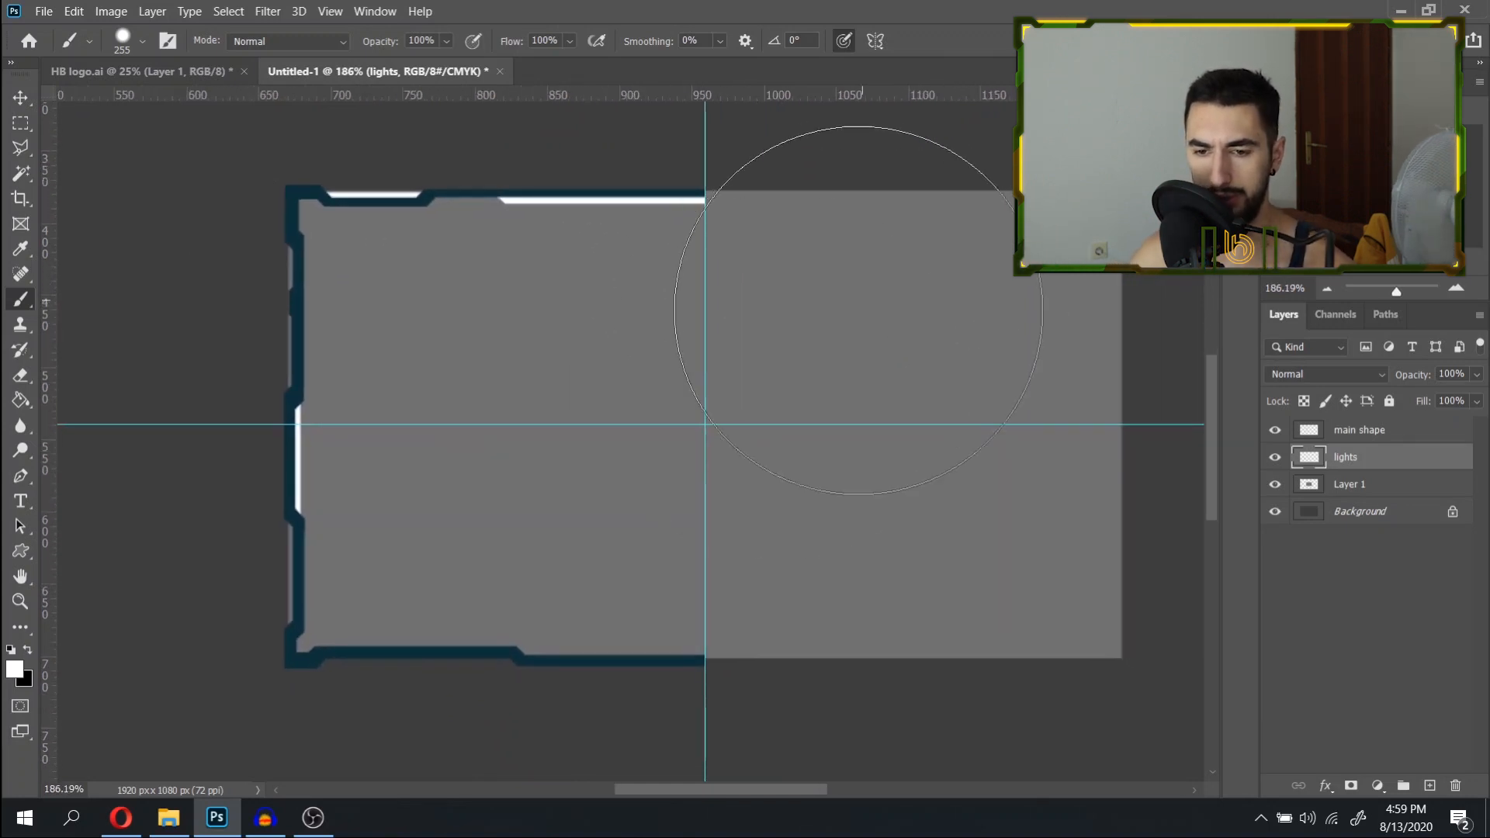
scroll(249, 699, "up", 5)
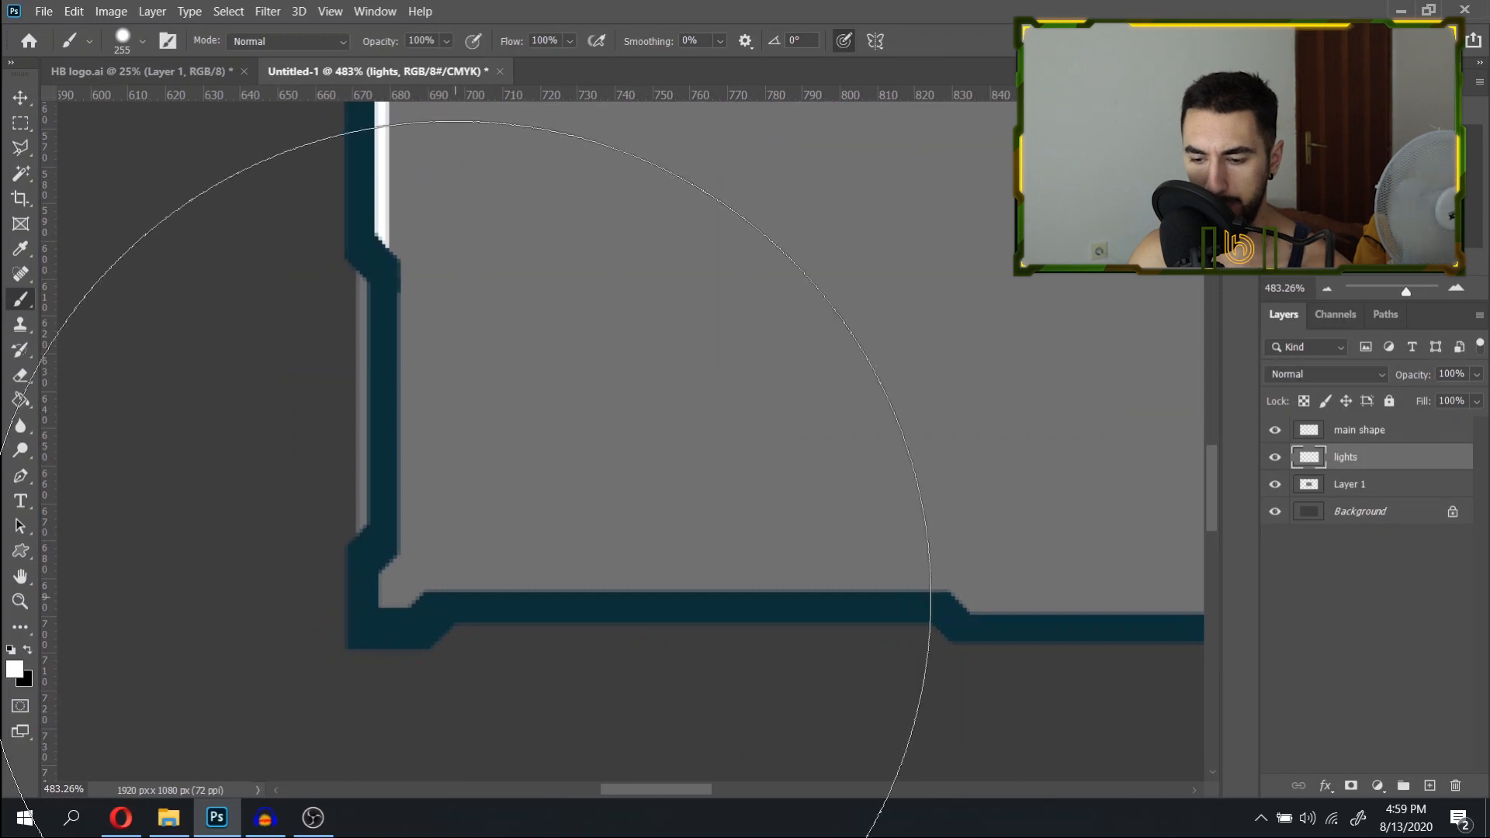
key("l")
scroll(385, 600, "up", 3)
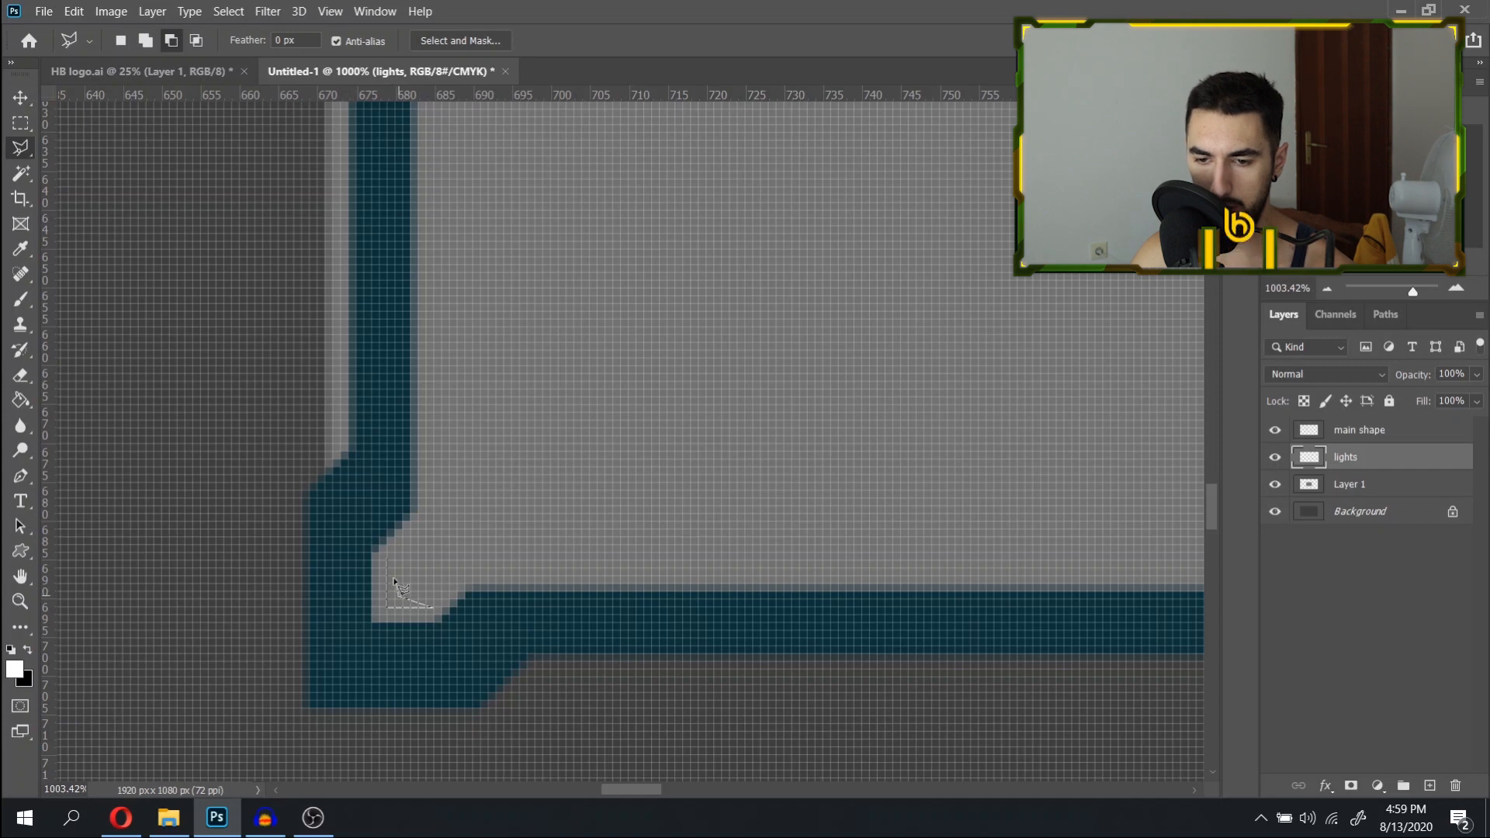
left_click(387, 558)
key("b")
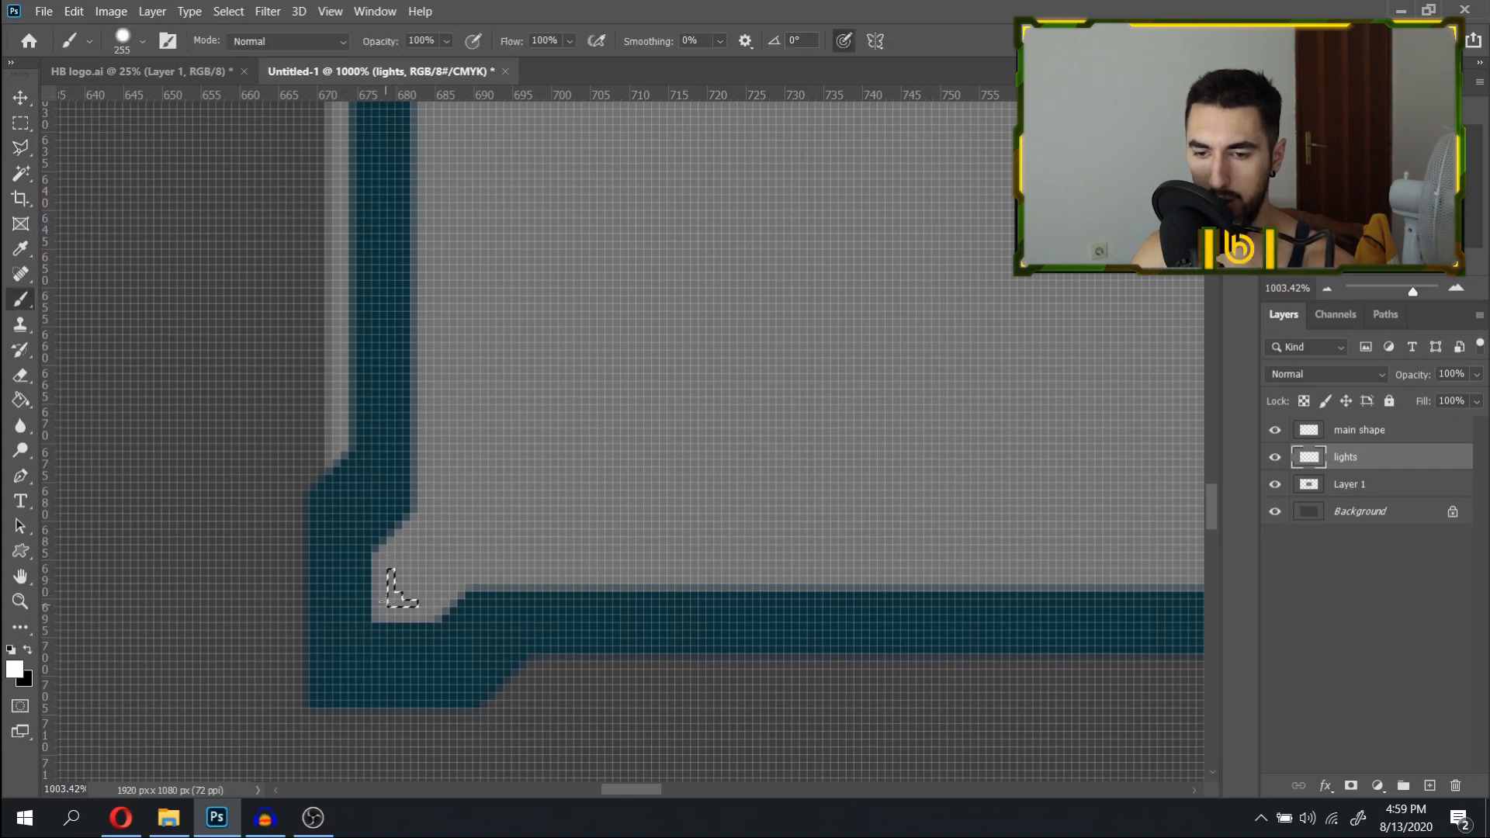
left_click_drag(390, 574, 399, 606)
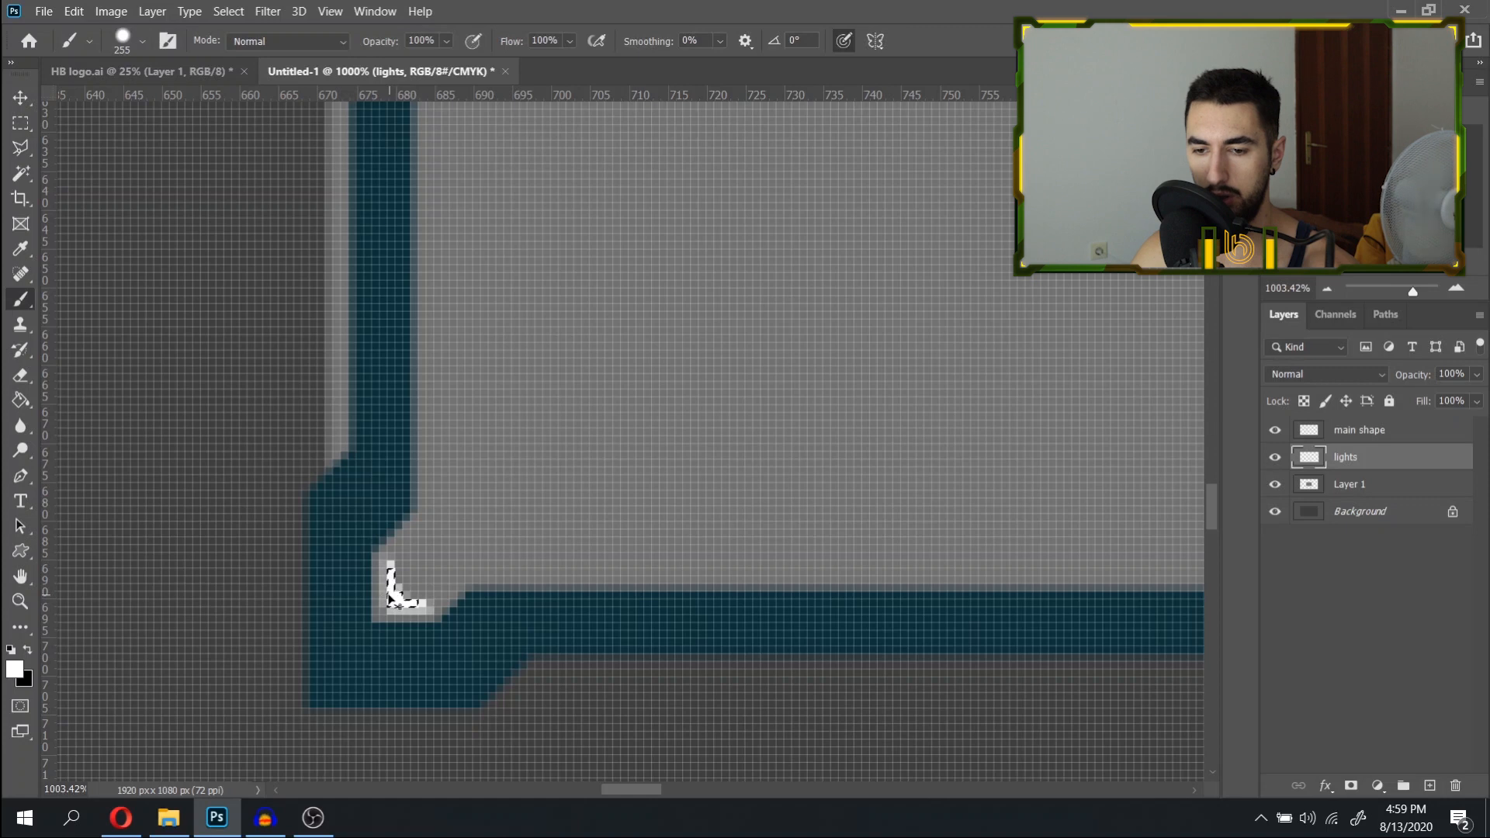
Trace a tapered L-shaped polygonal selection inside the frame's upper-left corner and brush it white on the lights layer.
scroll(348, 570, "down", 8)
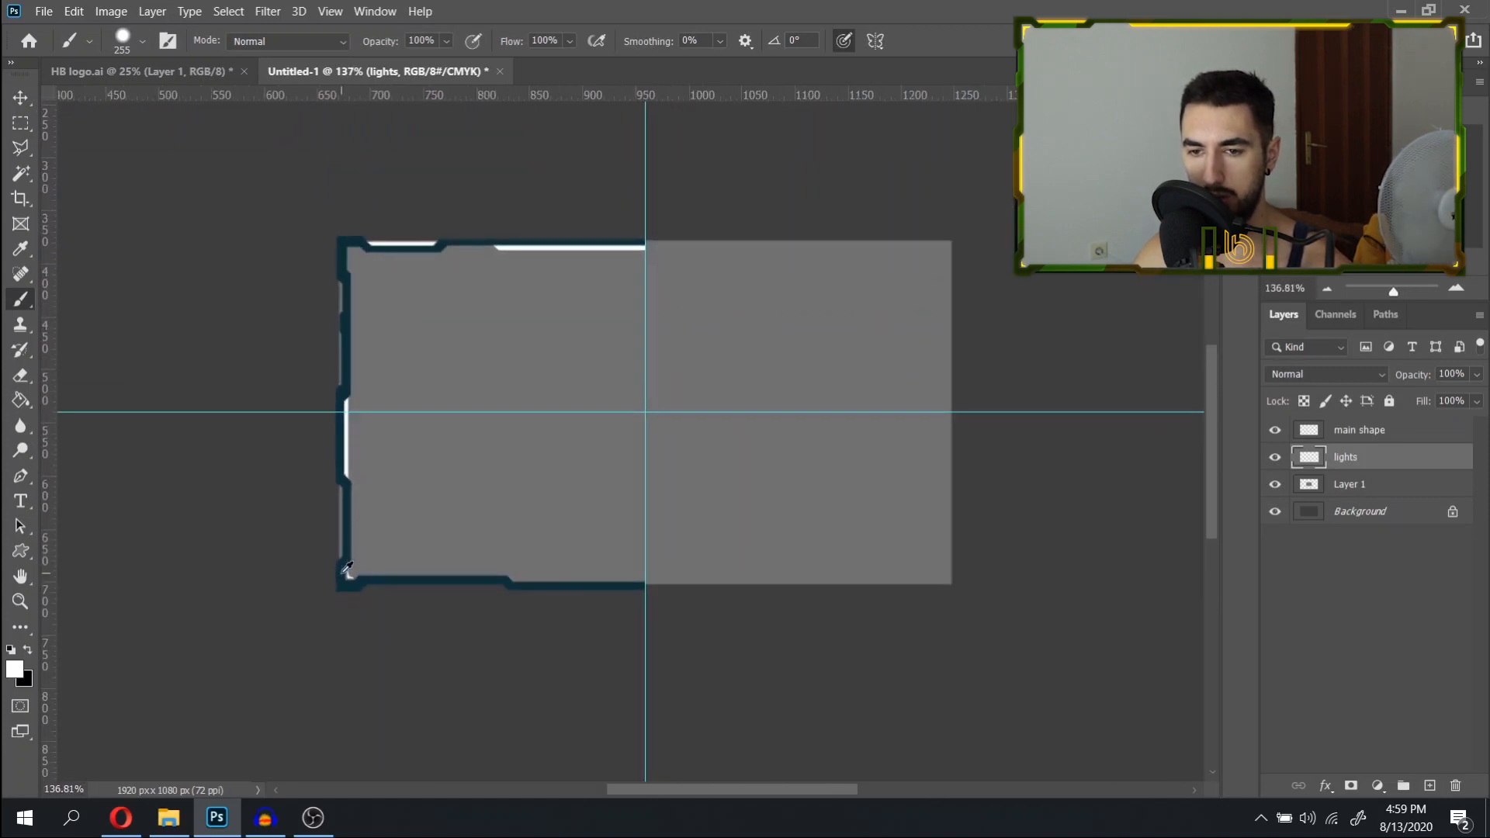
scroll(366, 232, "up", 8)
key("l")
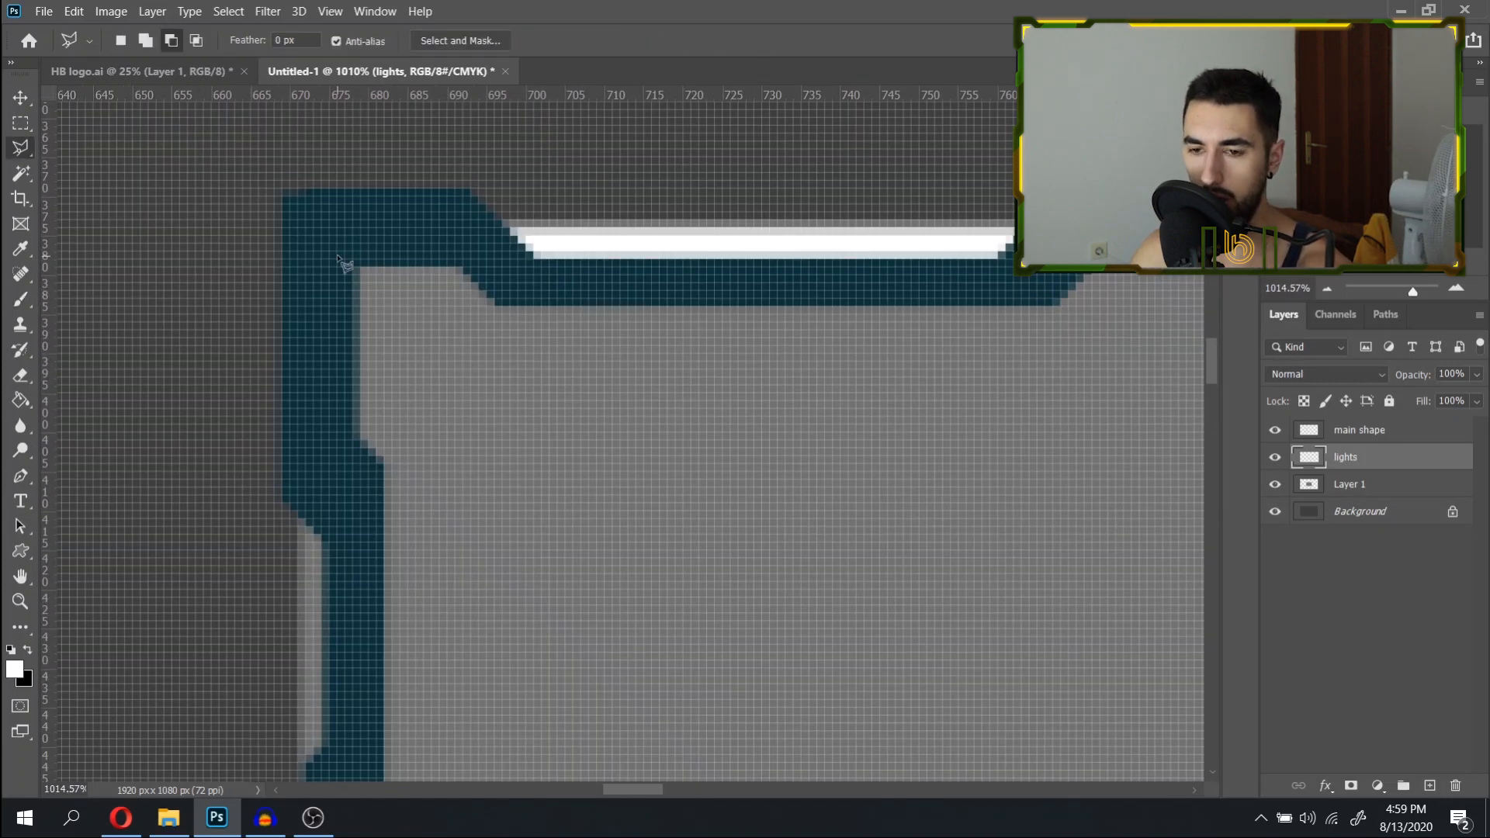
left_click(378, 429)
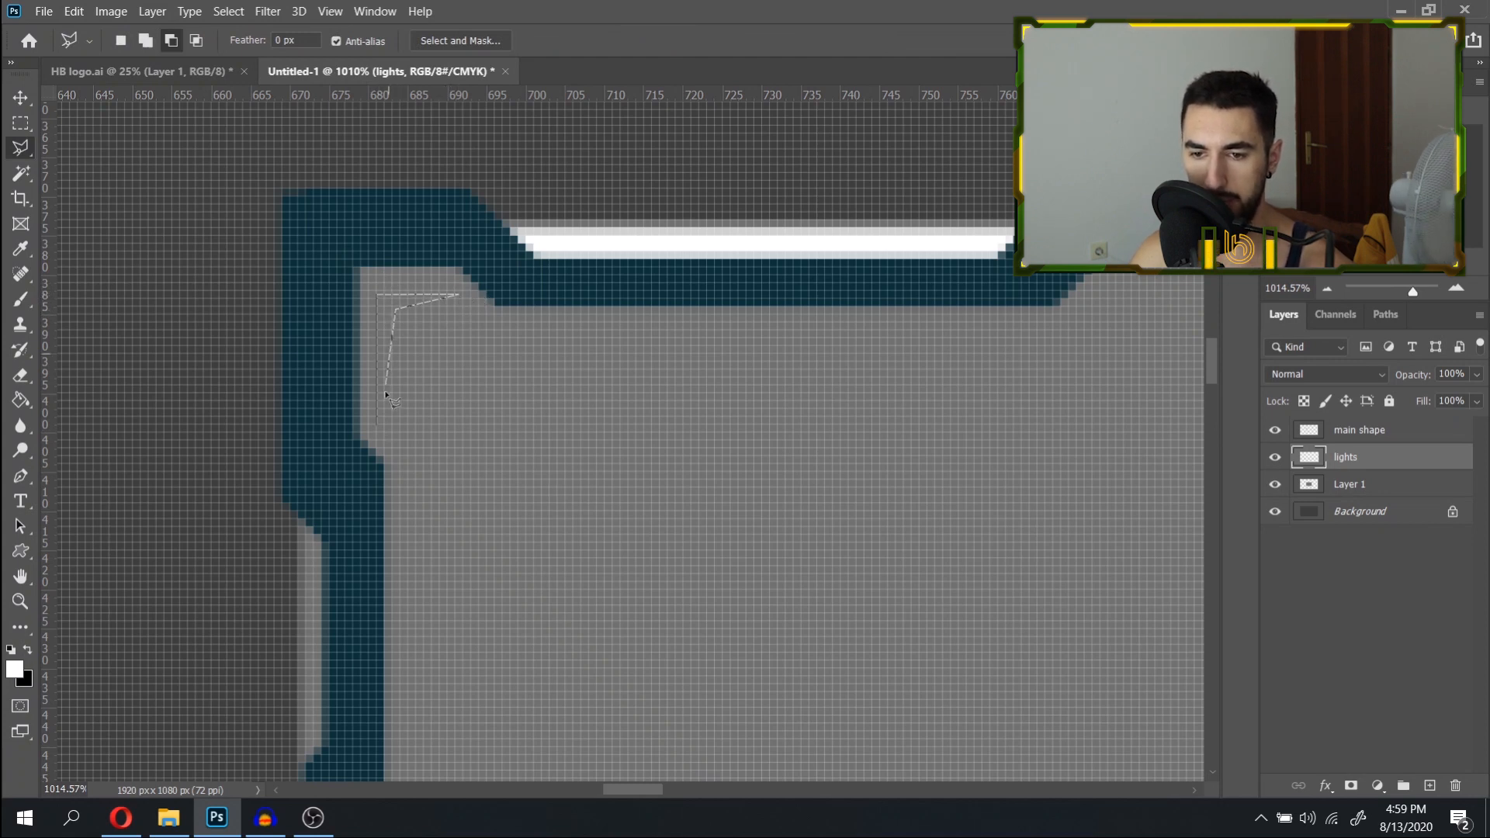
left_click(379, 427)
key("b")
left_click(526, 403)
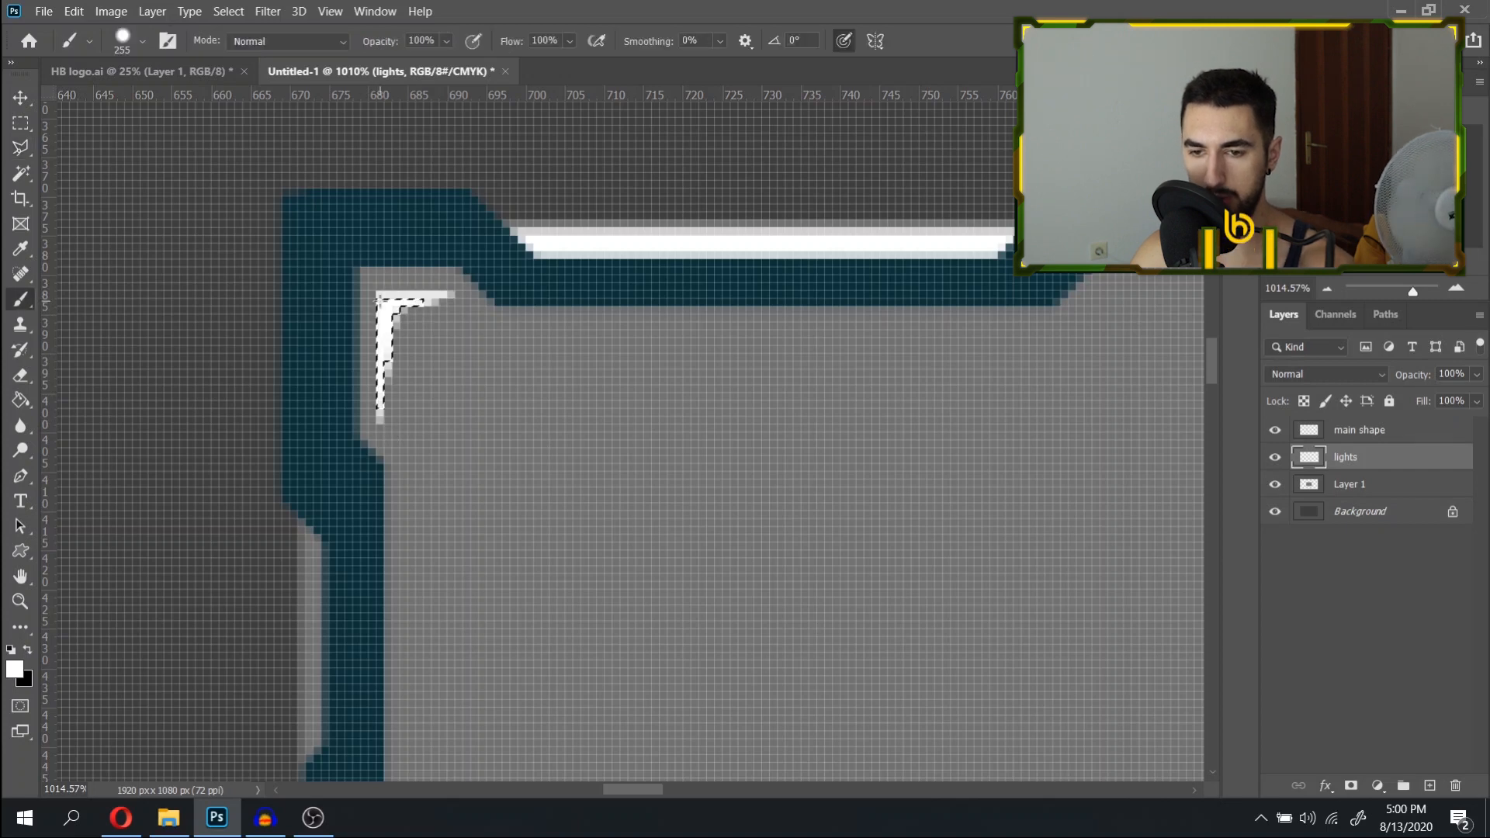
Hide Layer 1 and add a new empty layer directly below the lights layer.
scroll(525, 403, "down", 12)
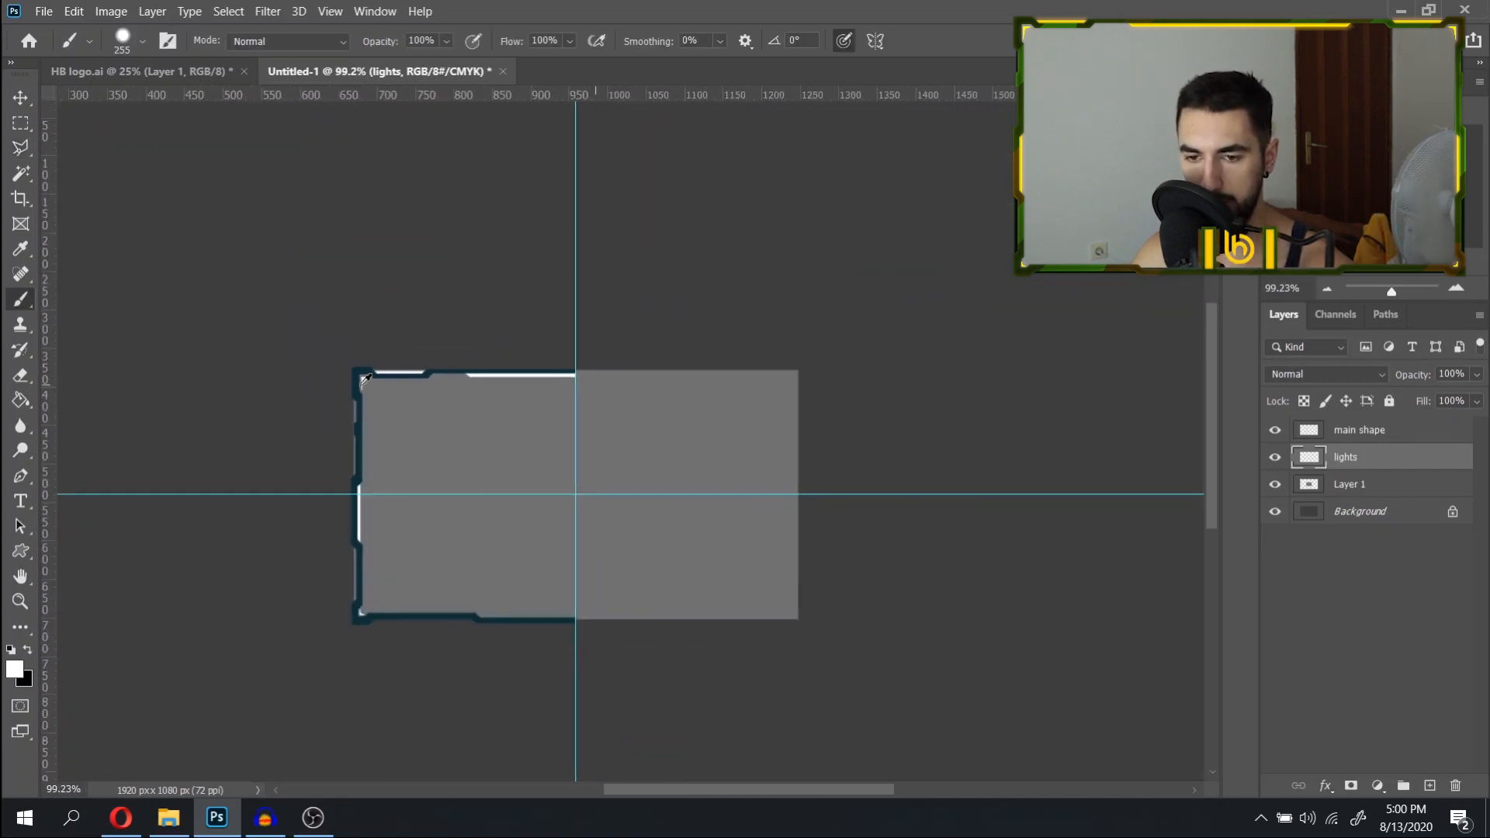
scroll(514, 579, "up", 2)
left_click(1277, 484)
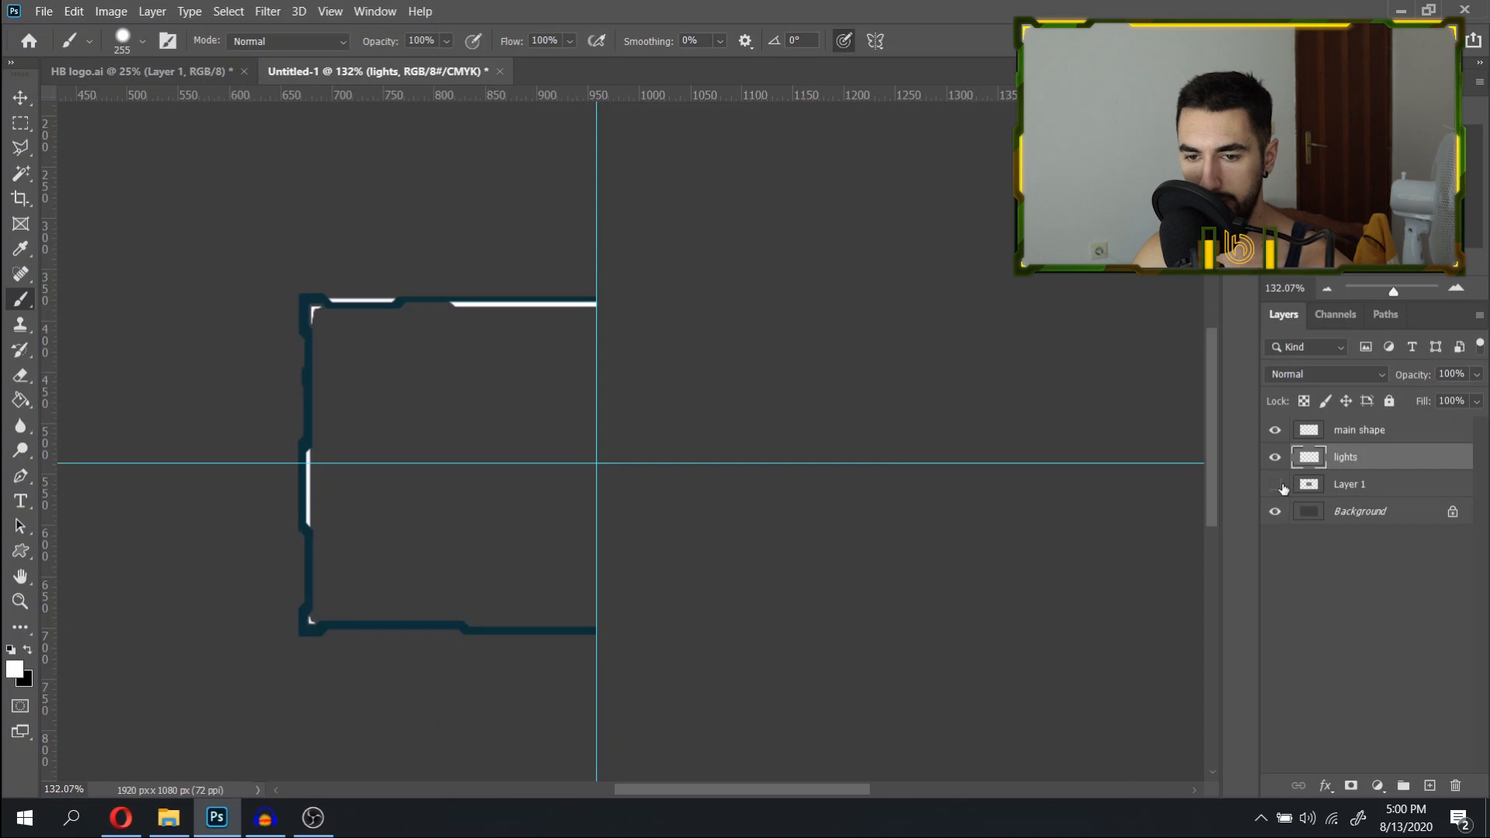
scroll(245, 513, "up", 2)
scroll(245, 512, "up", 3)
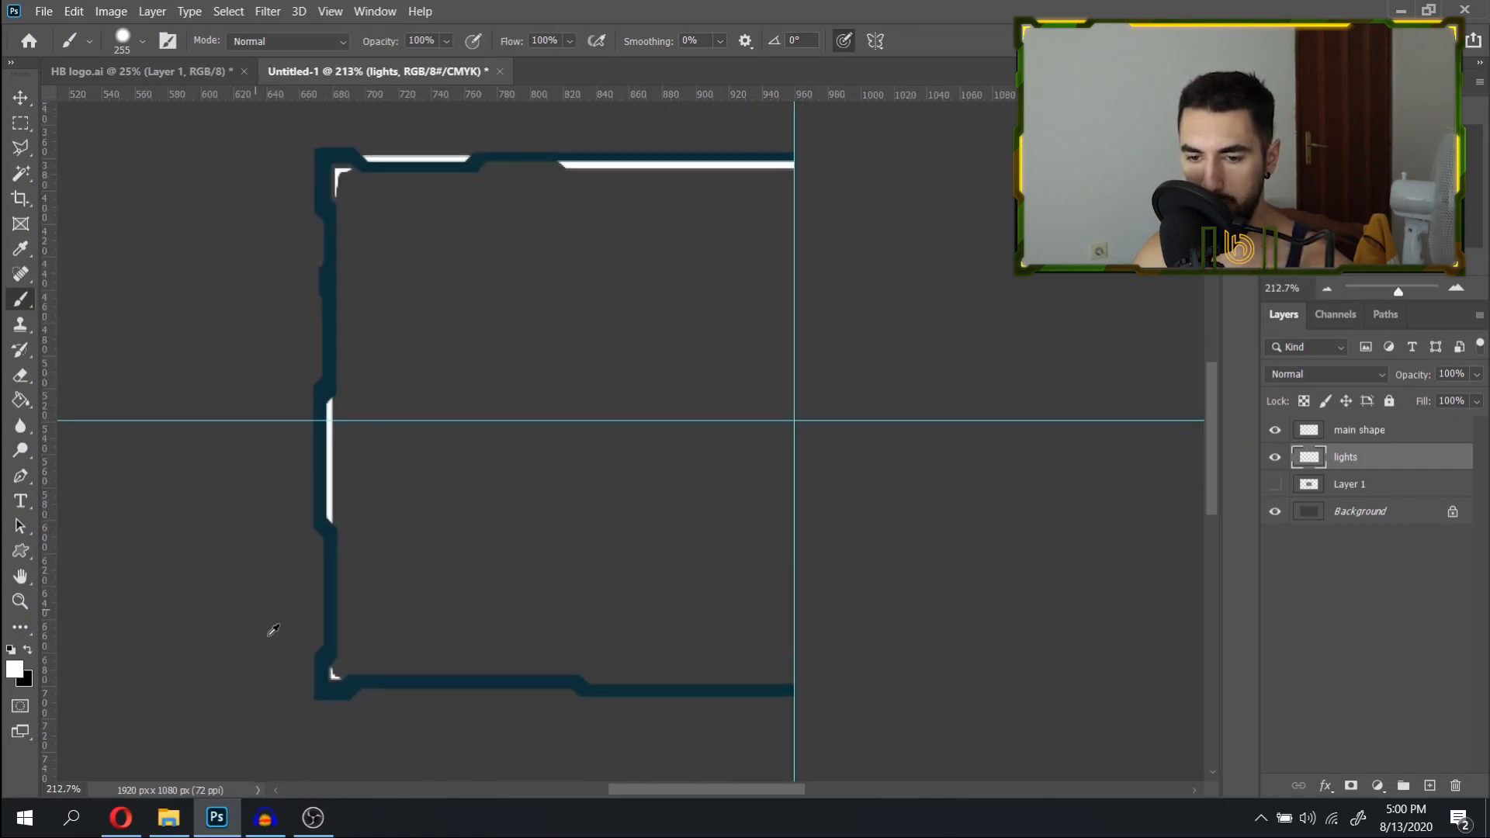
scroll(270, 626, "up", 5)
left_click_drag(728, 665, 749, 526)
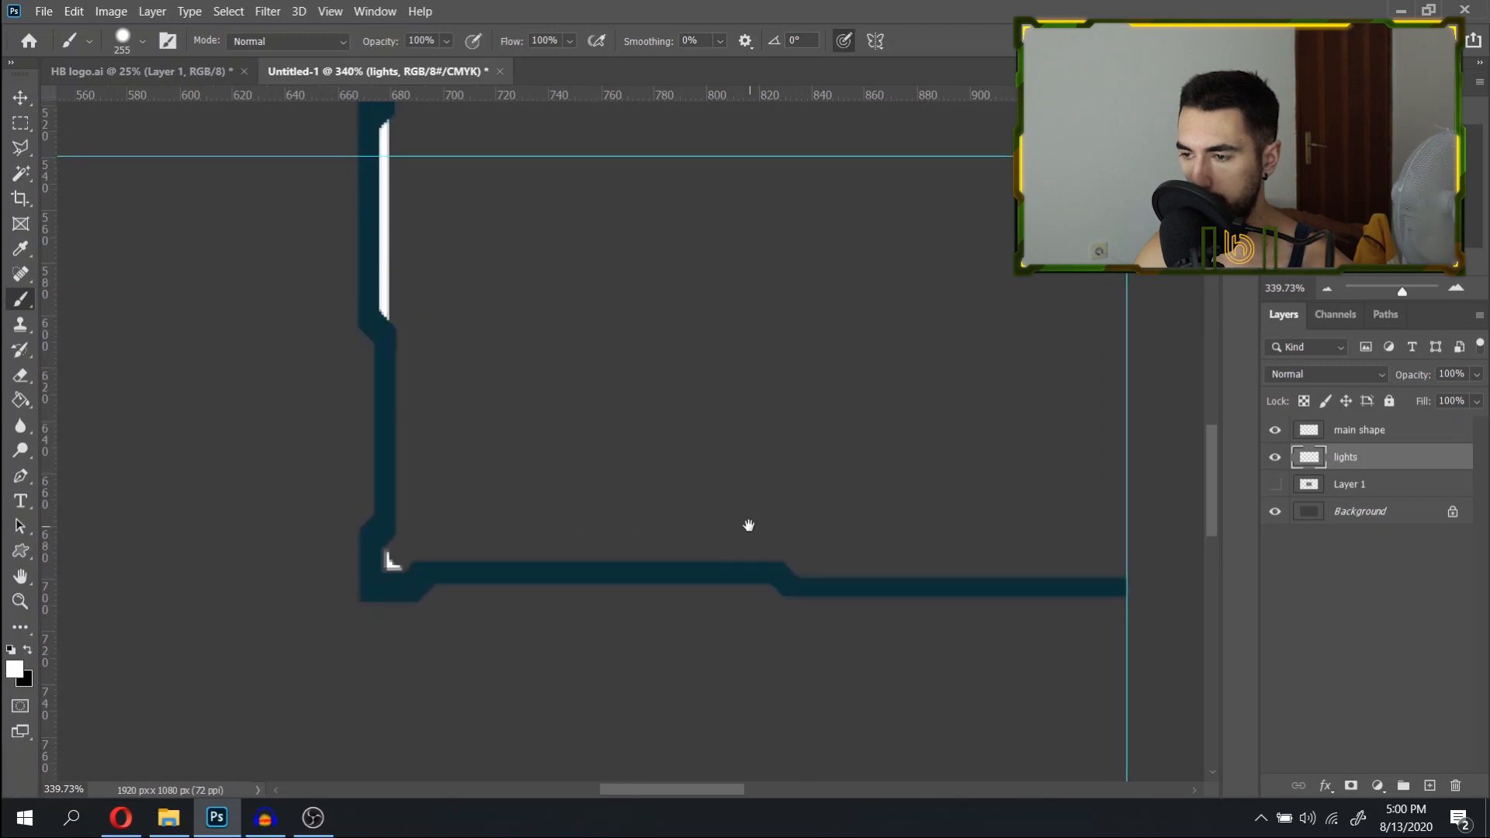
left_click(1430, 785, "ctrl")
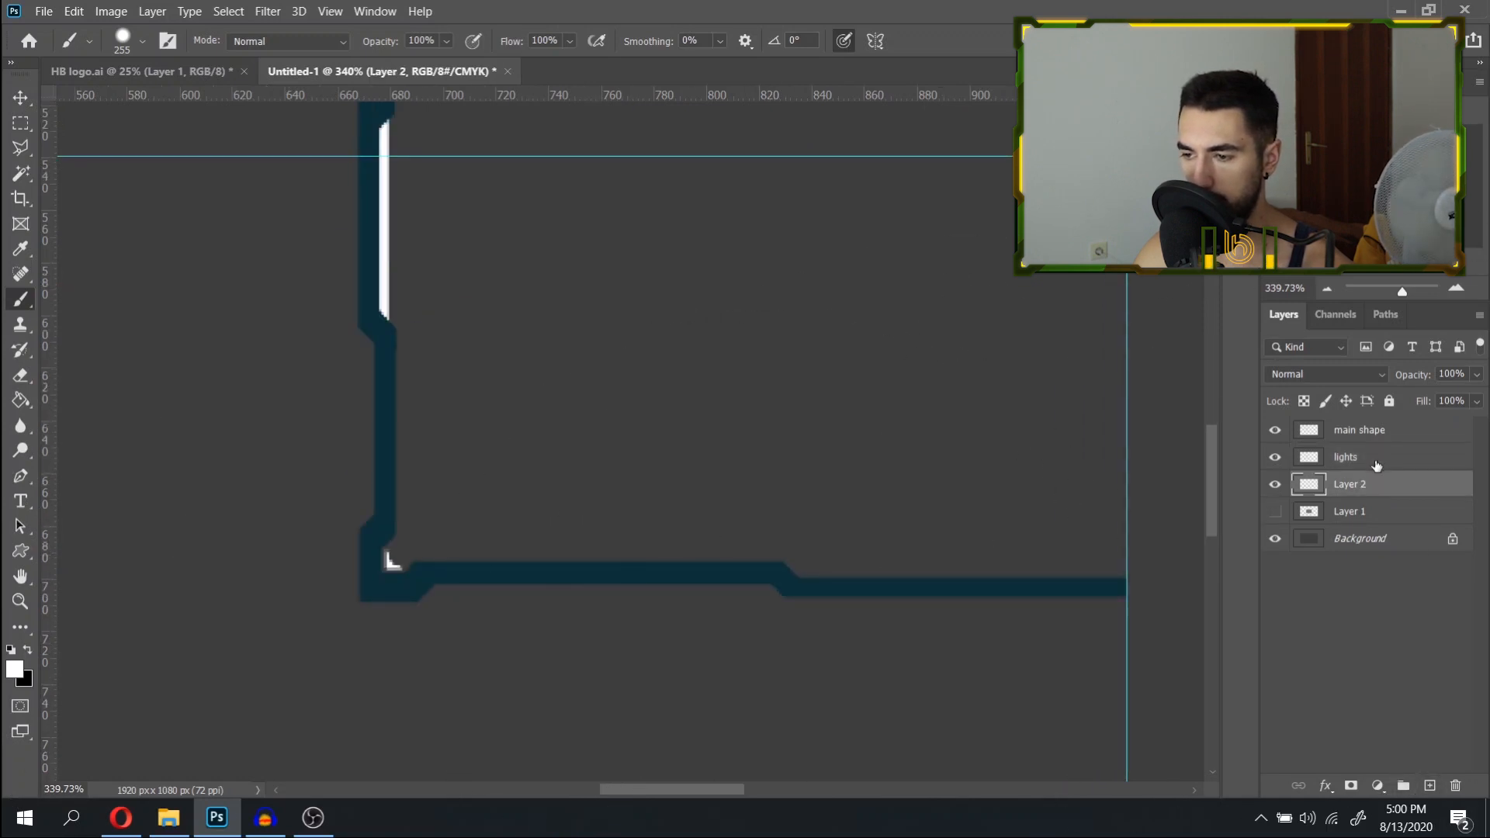
On the new layer, trace a polygonal selection over the long recess in the lower band's outer edge.
scroll(481, 588, "up", 2)
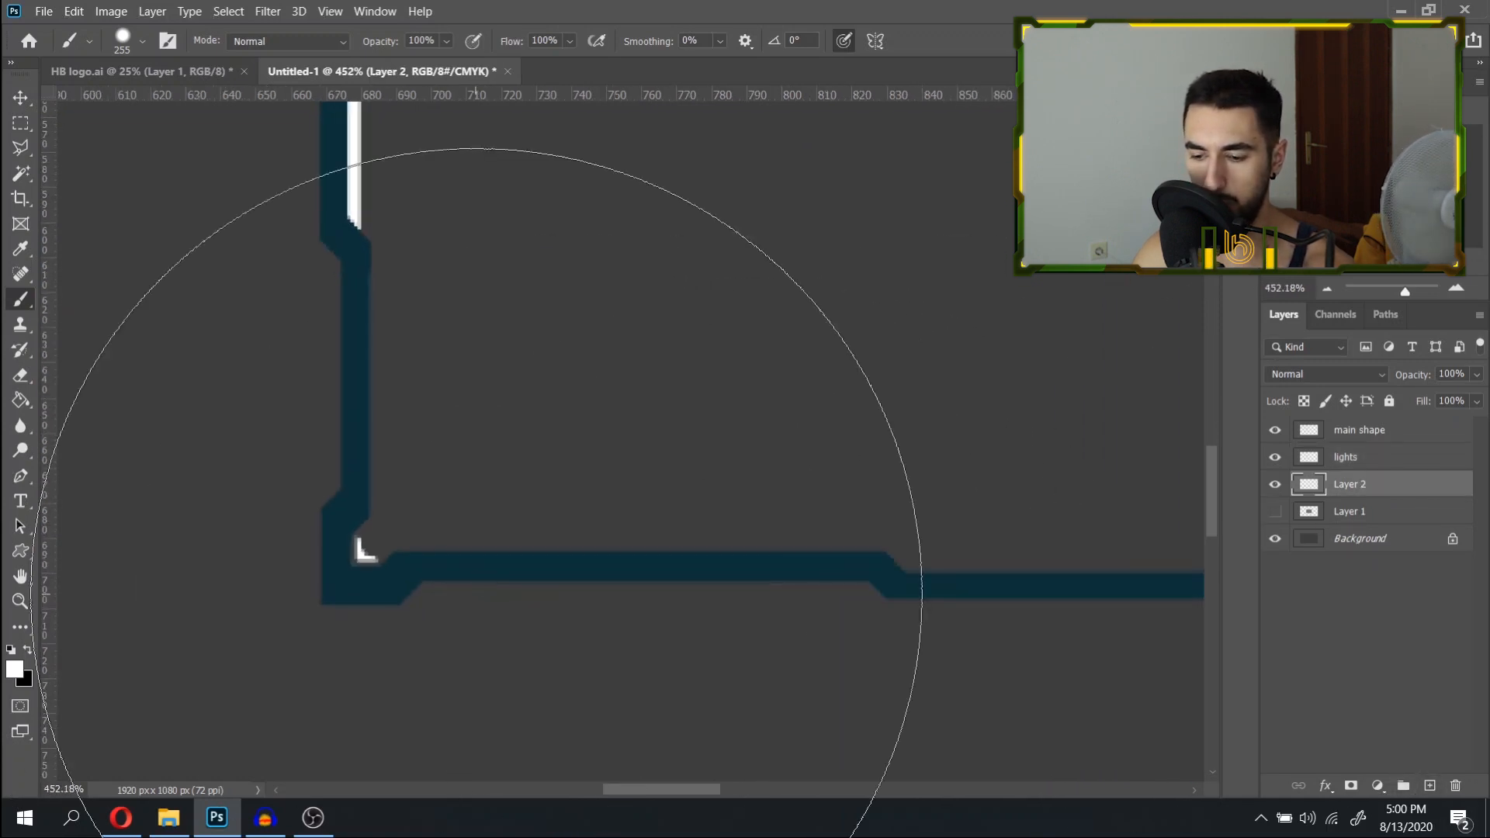
key("l")
left_click(887, 590)
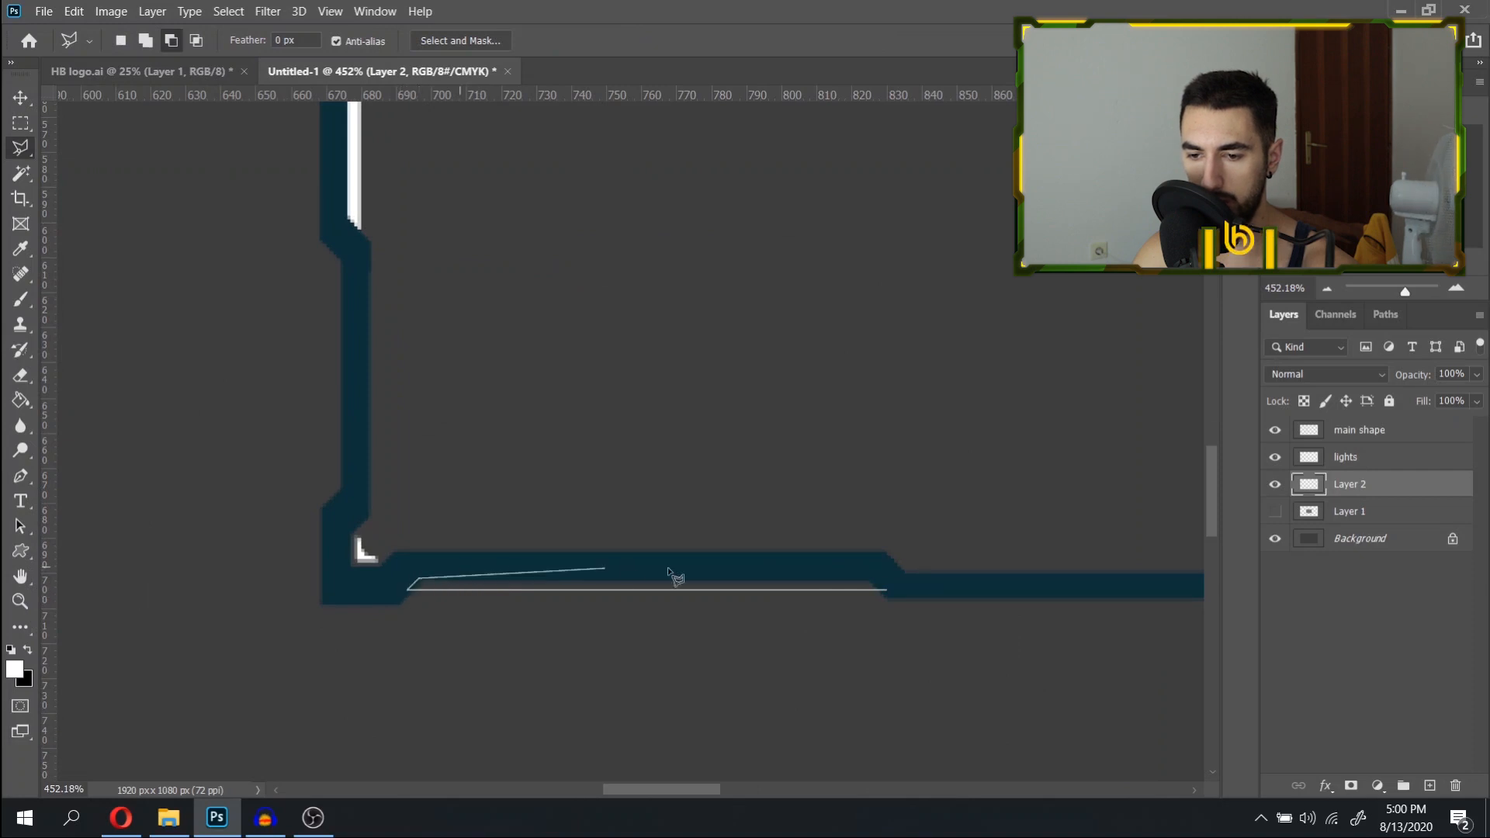
left_click(894, 584)
Set the Polygonal Lasso to add to the selection and include the recess in the left band's outer edge below the horizontal guide.
scroll(509, 306, "left", 3)
scroll(510, 306, "up", 1)
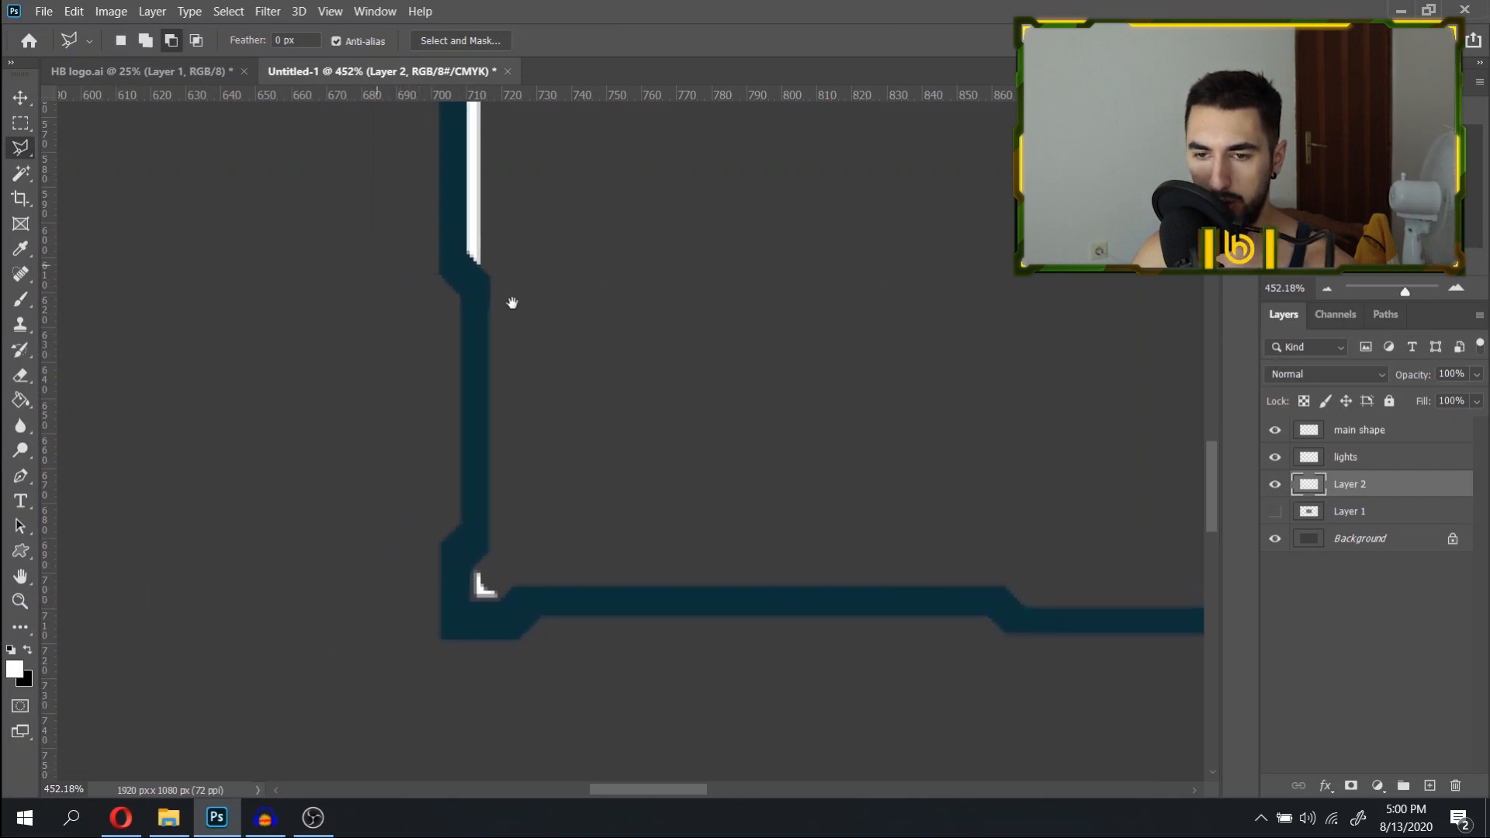
left_click(149, 39)
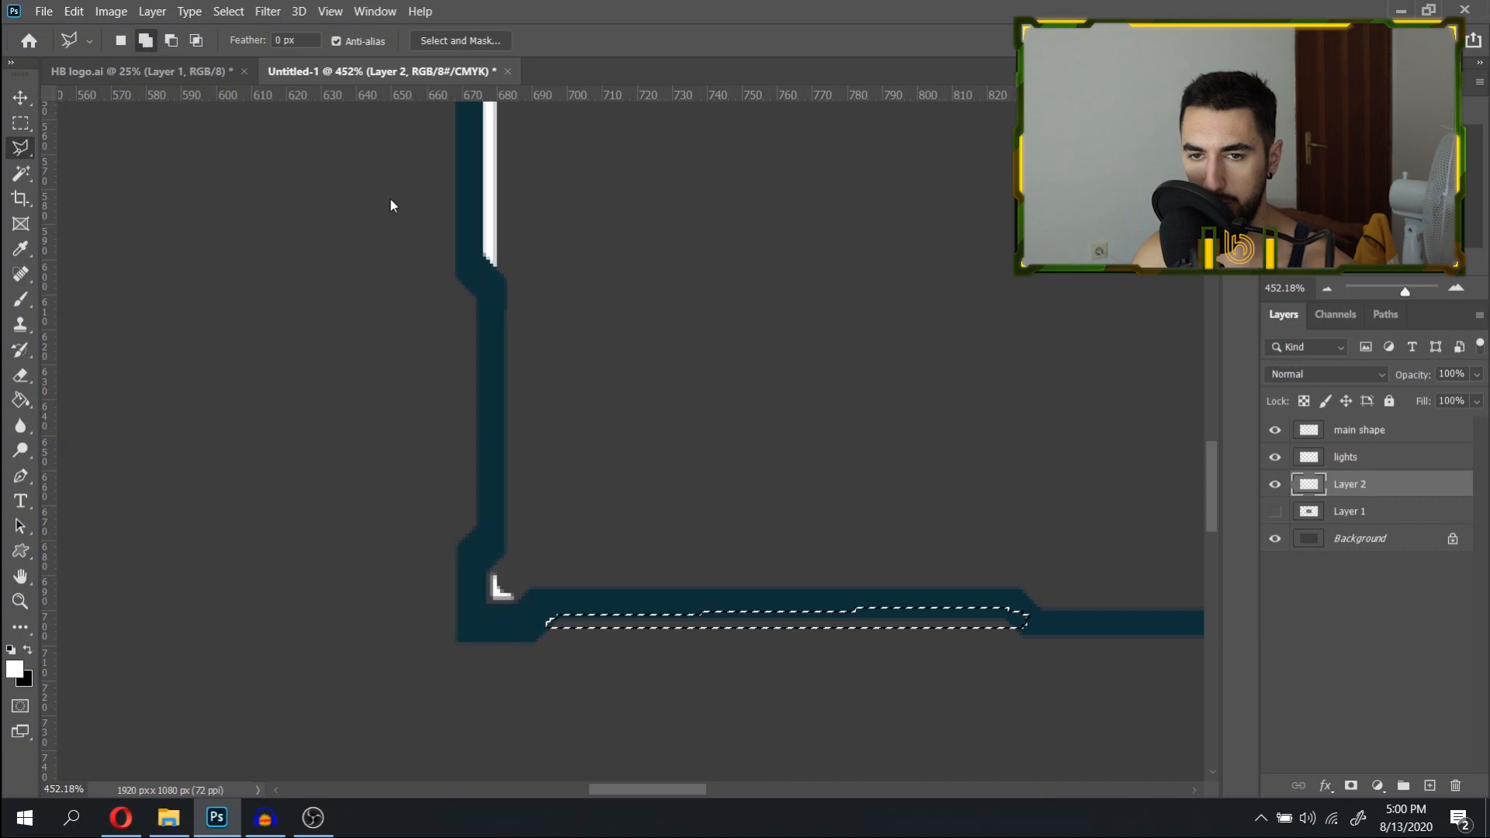
left_click(463, 264)
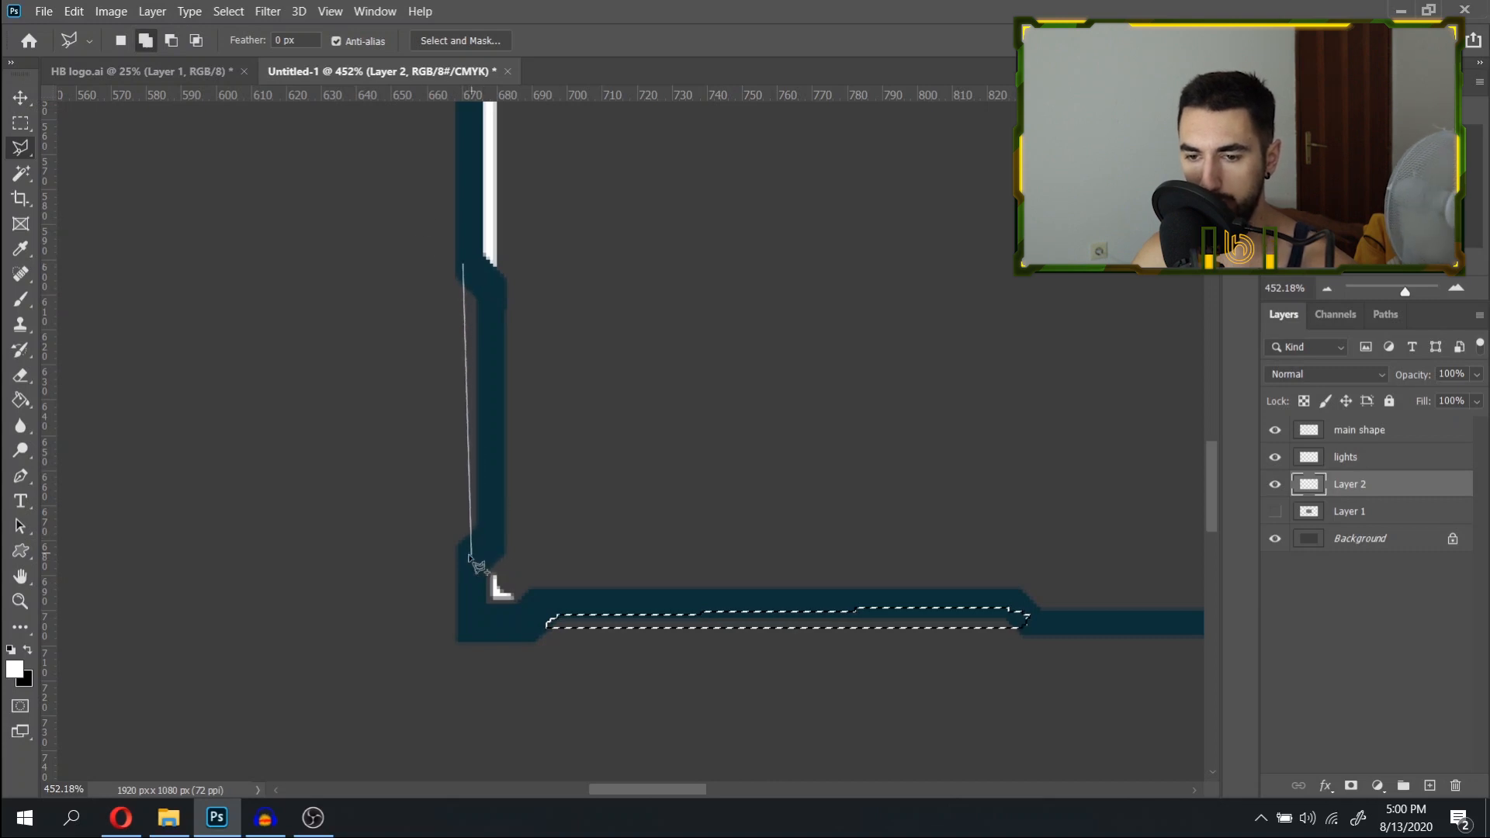
left_click(490, 533)
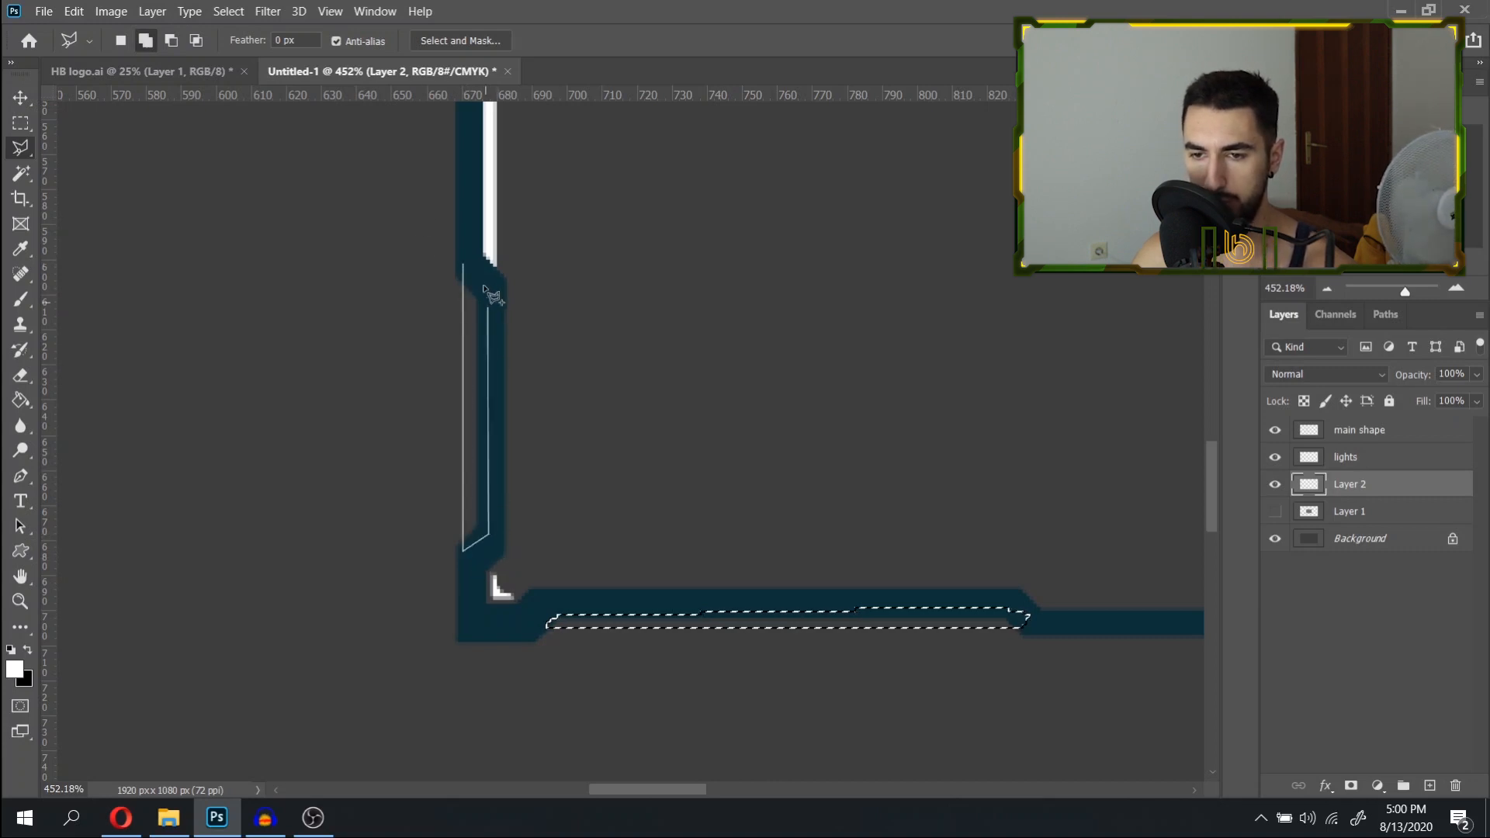
left_click(464, 264)
left_click_drag(457, 405, 437, 777)
left_click_drag(469, 211, 460, 519)
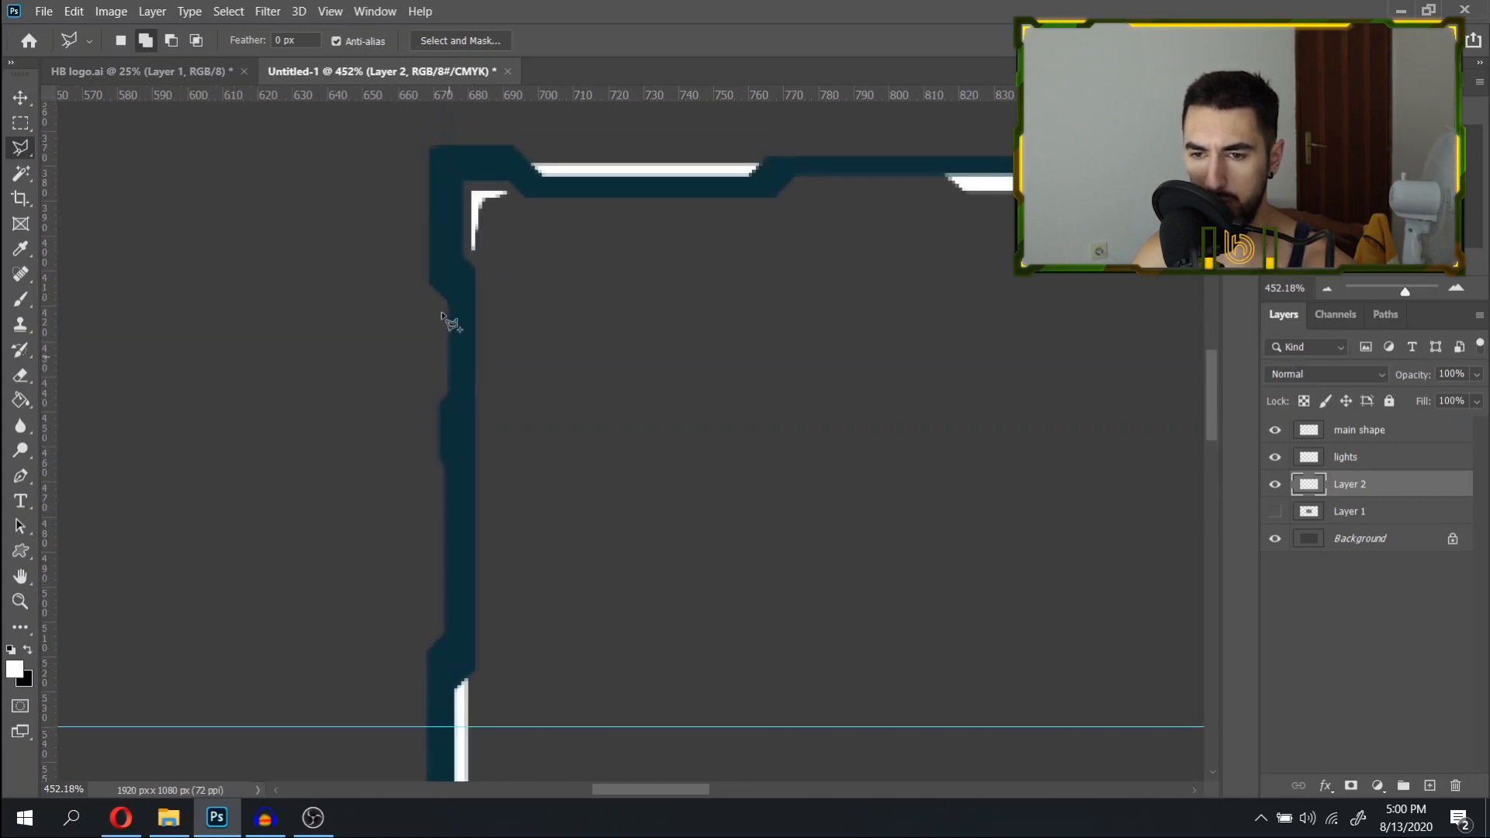
Add the recess in the left band's outer edge near the upper corner to the polygonal selection.
left_click(442, 285)
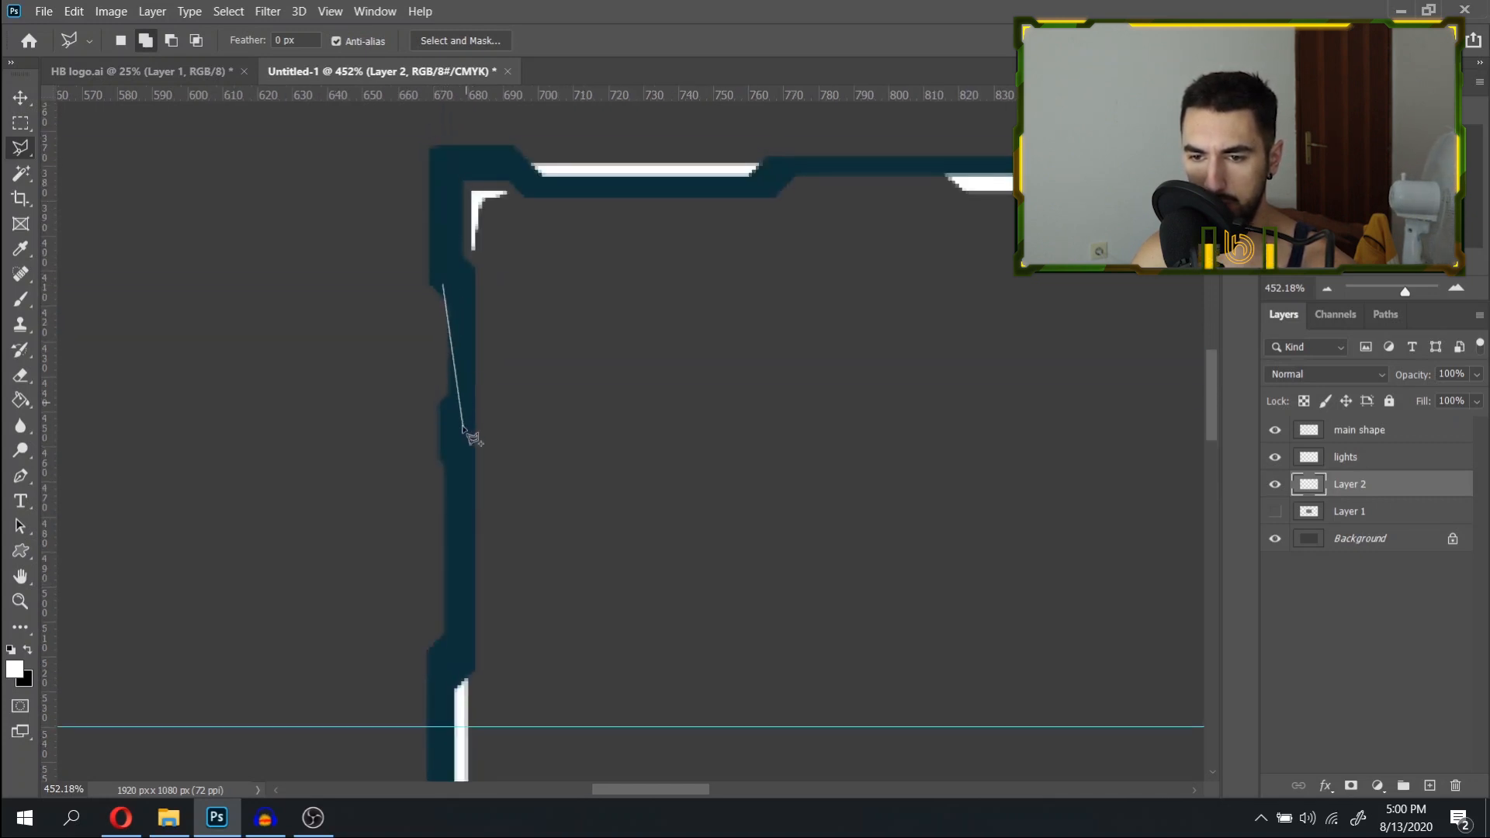
left_click(444, 284)
scroll(441, 429, "down", 5)
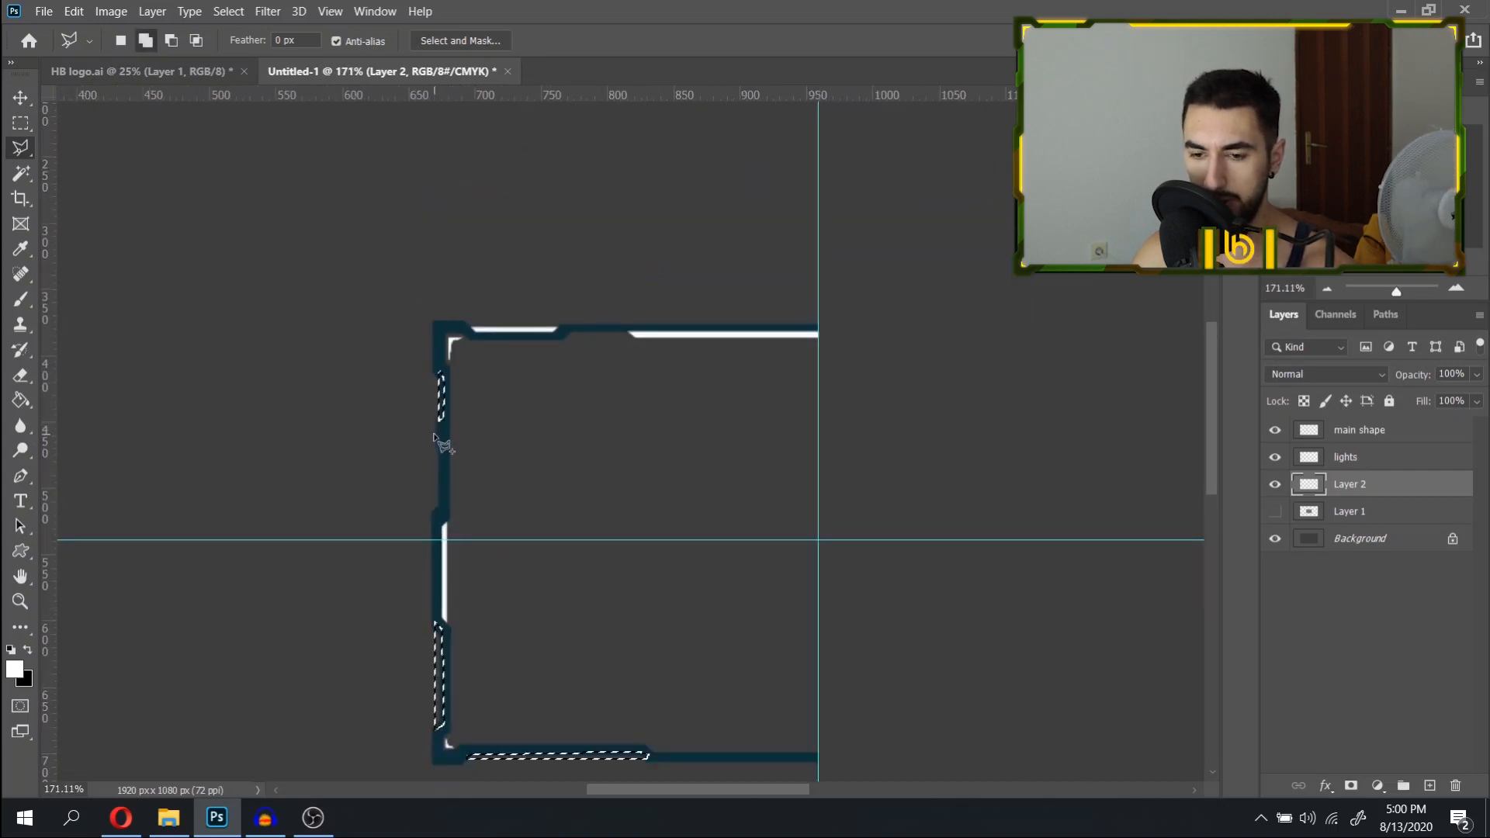
Sample the frame's dark teal, darken it to 04272e, brush it into the selected recesses on Layer 2, and deselect.
key("b")
left_click(444, 474, "alt")
left_click(15, 670)
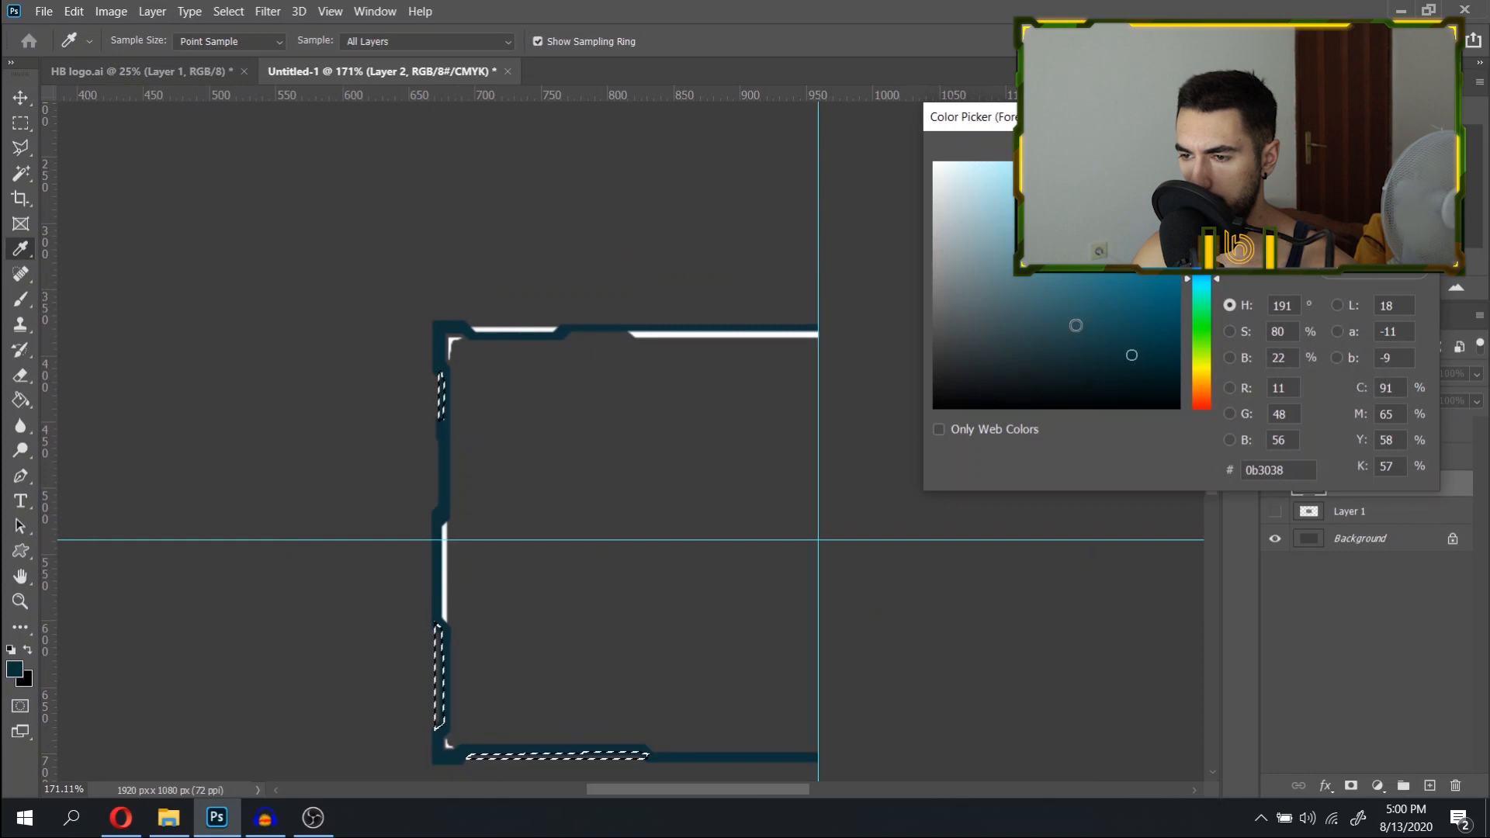
left_click(1158, 364)
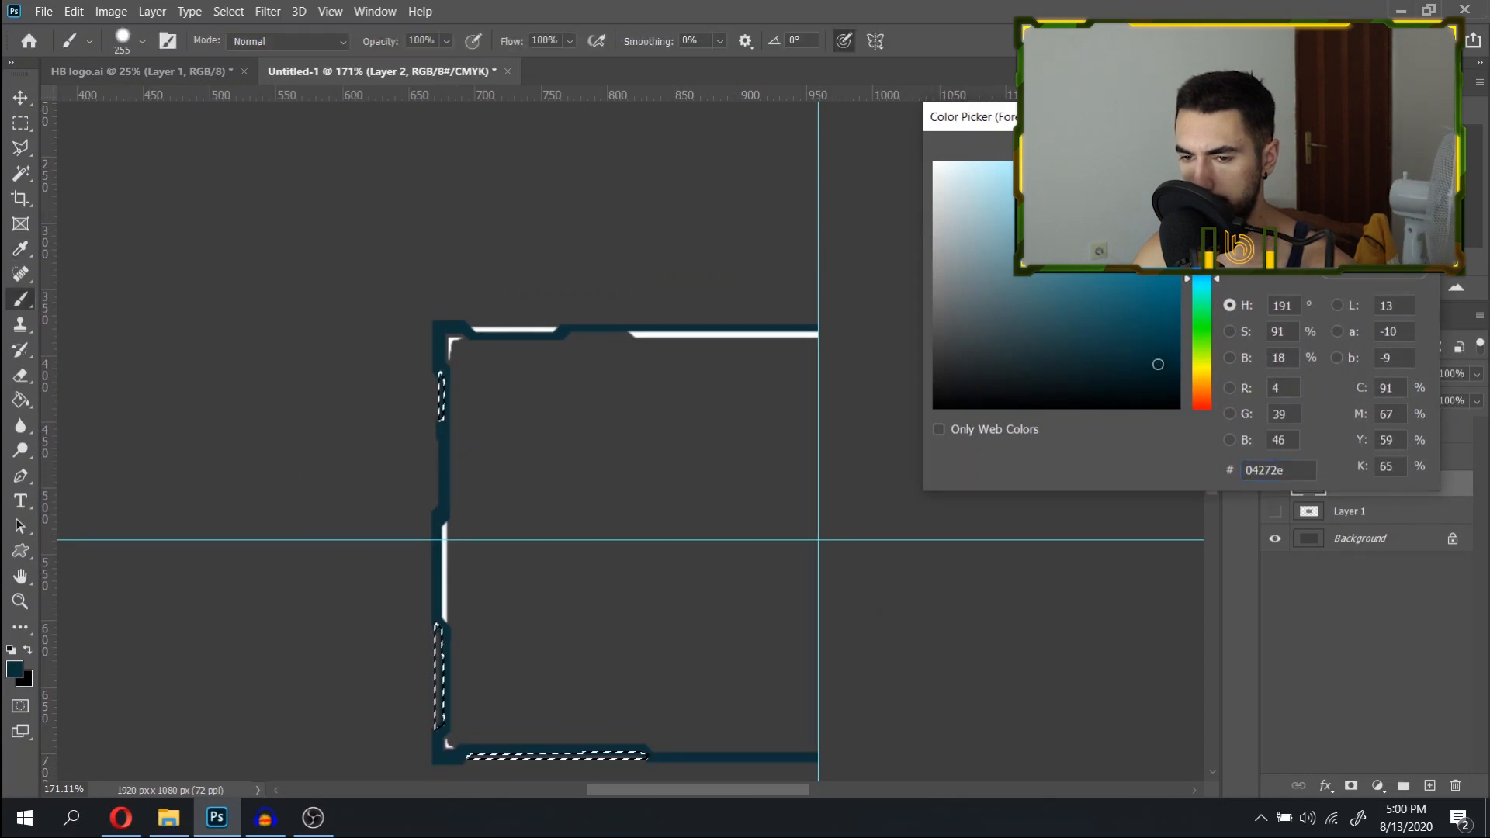
key("Return")
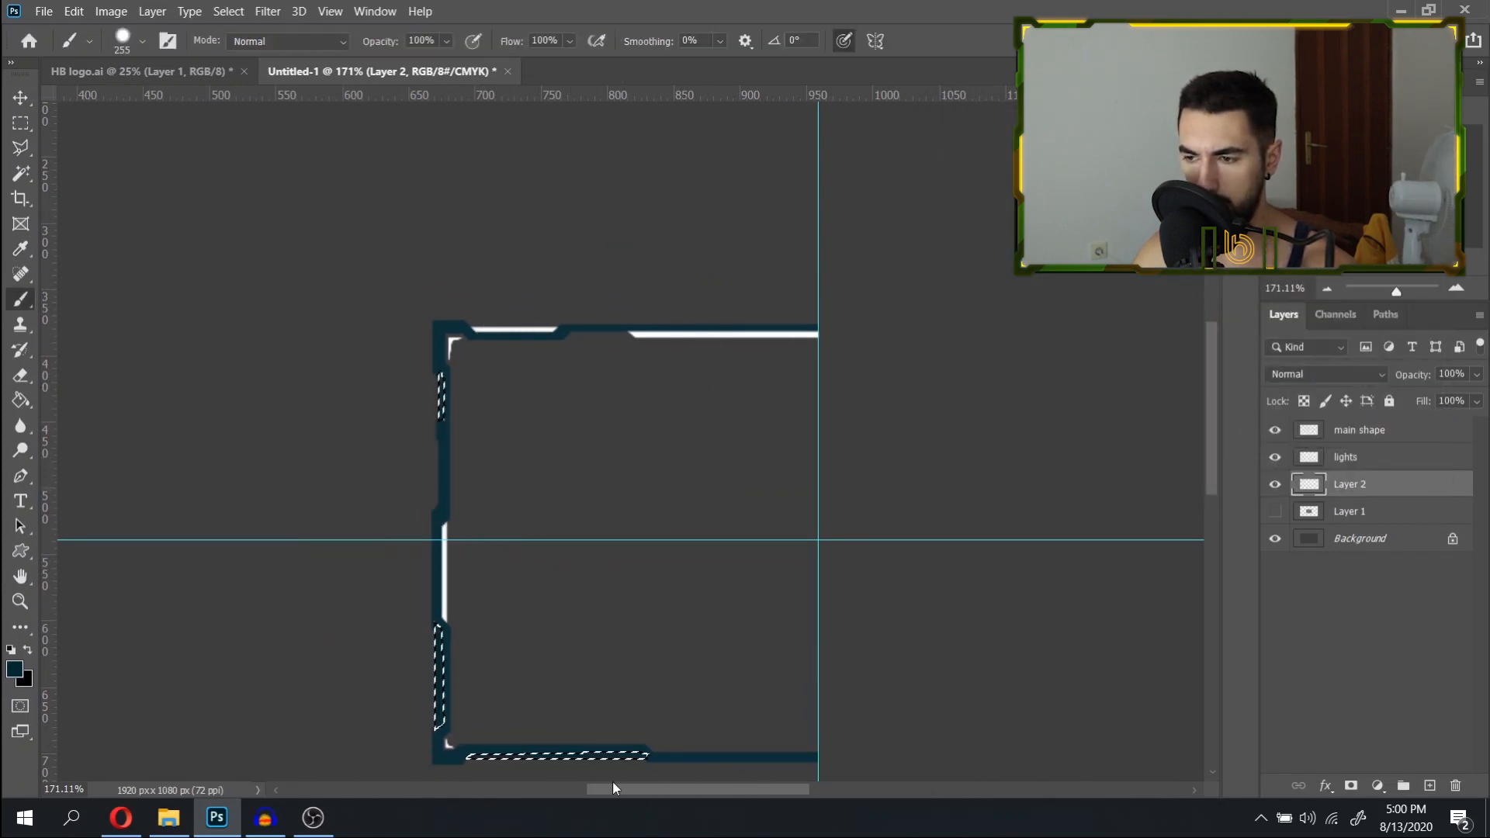
key("ctrl+d")
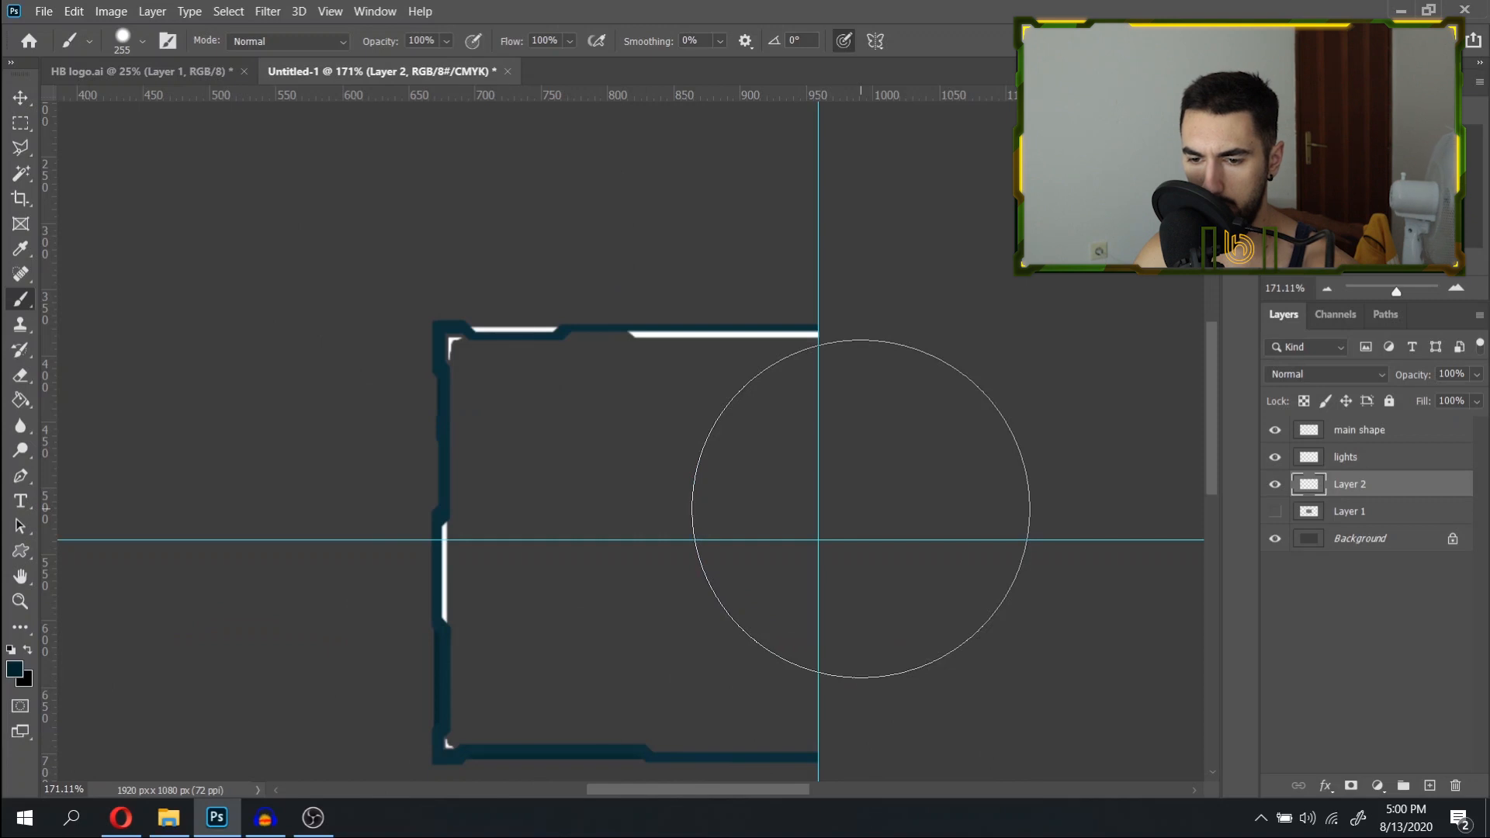
Darken the Layer 2 recess fills with Hue/Saturation at Lightness -24 and hide the guides.
key("ctrl+u")
left_click_drag(921, 362, 898, 360)
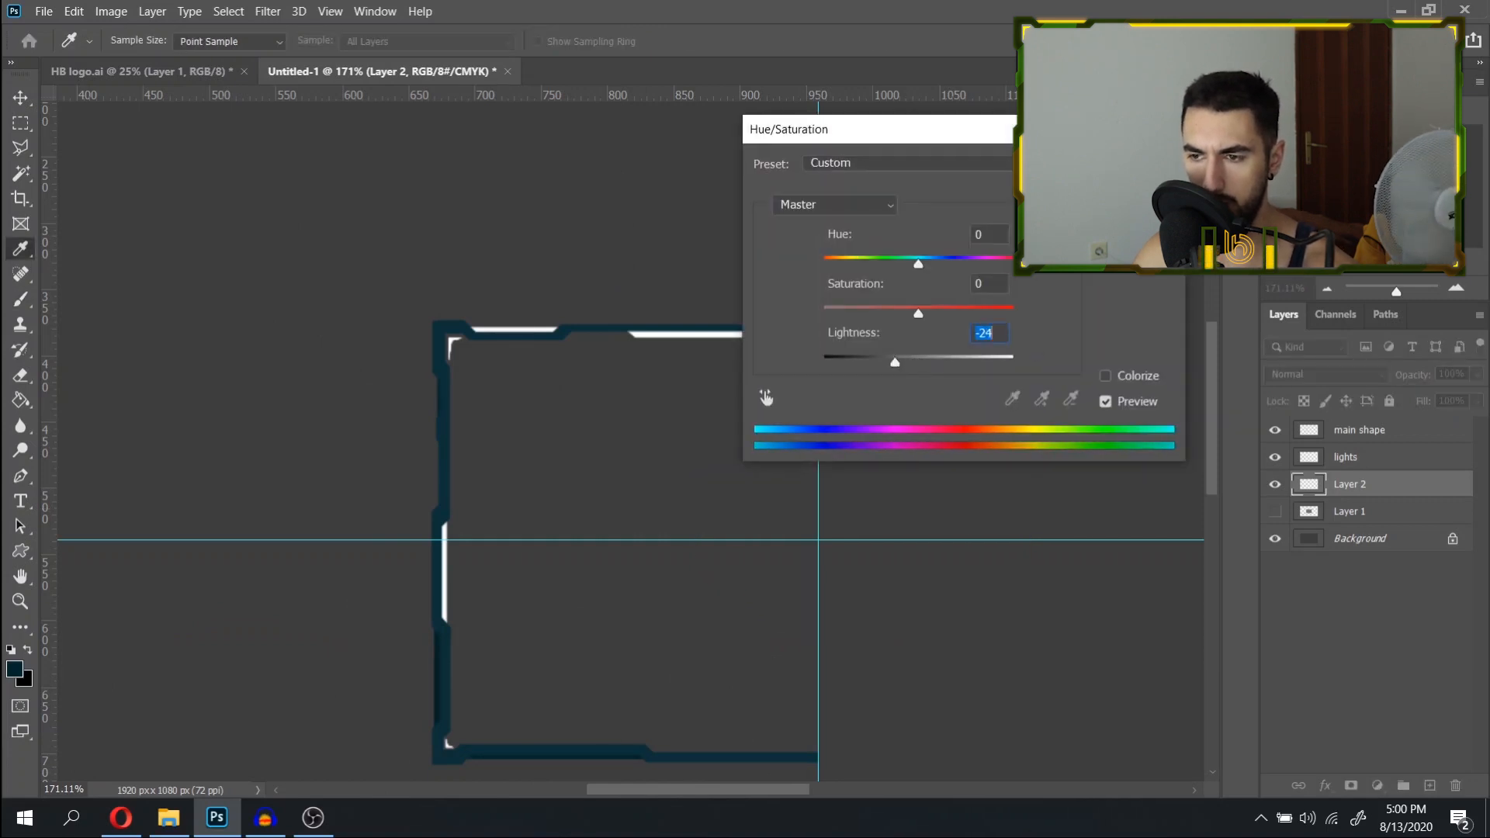
key("Return")
left_click_drag(1029, 418, 916, 352)
key("ctrl+semicolon")
scroll(527, 582, "up", 2)
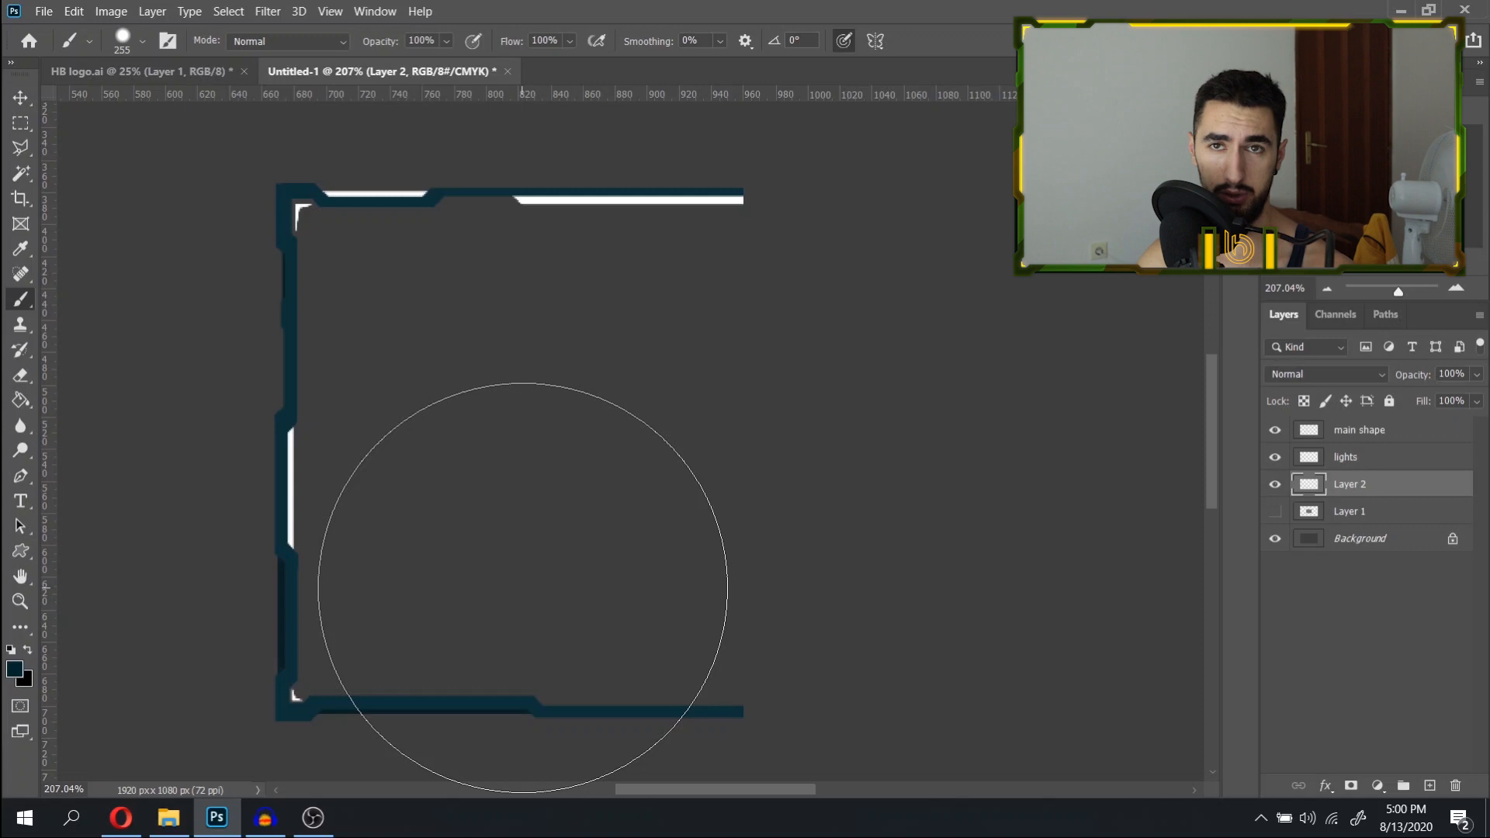
Duplicate the main shape layer, flip the copy horizontally and align it against the original as the frame's right half.
left_click(1400, 424)
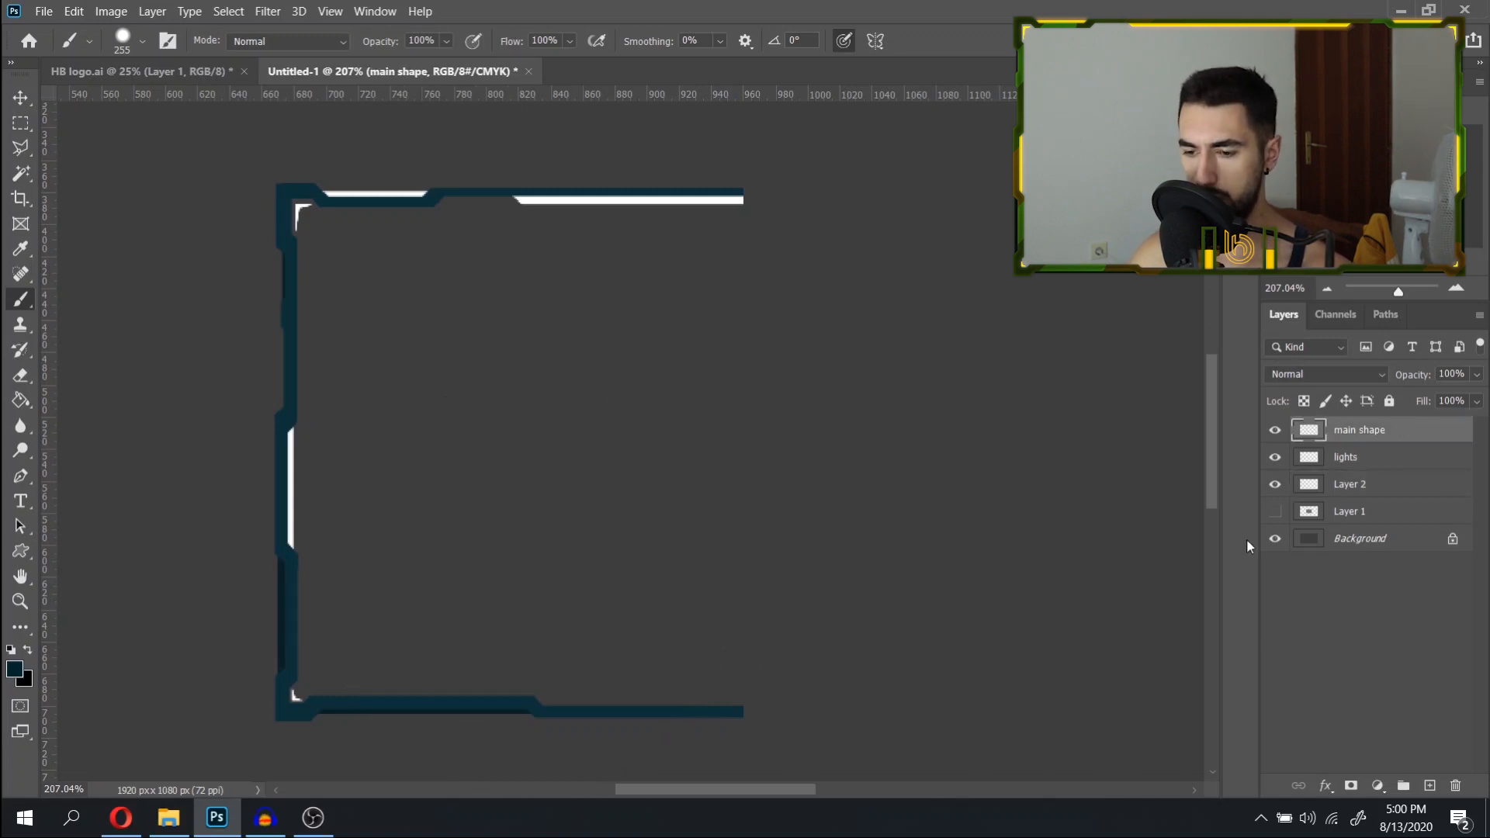
key("ctrl+j")
key("ctrl+t")
right_click(608, 551)
left_click(691, 523)
left_click_drag(453, 506, 923, 510)
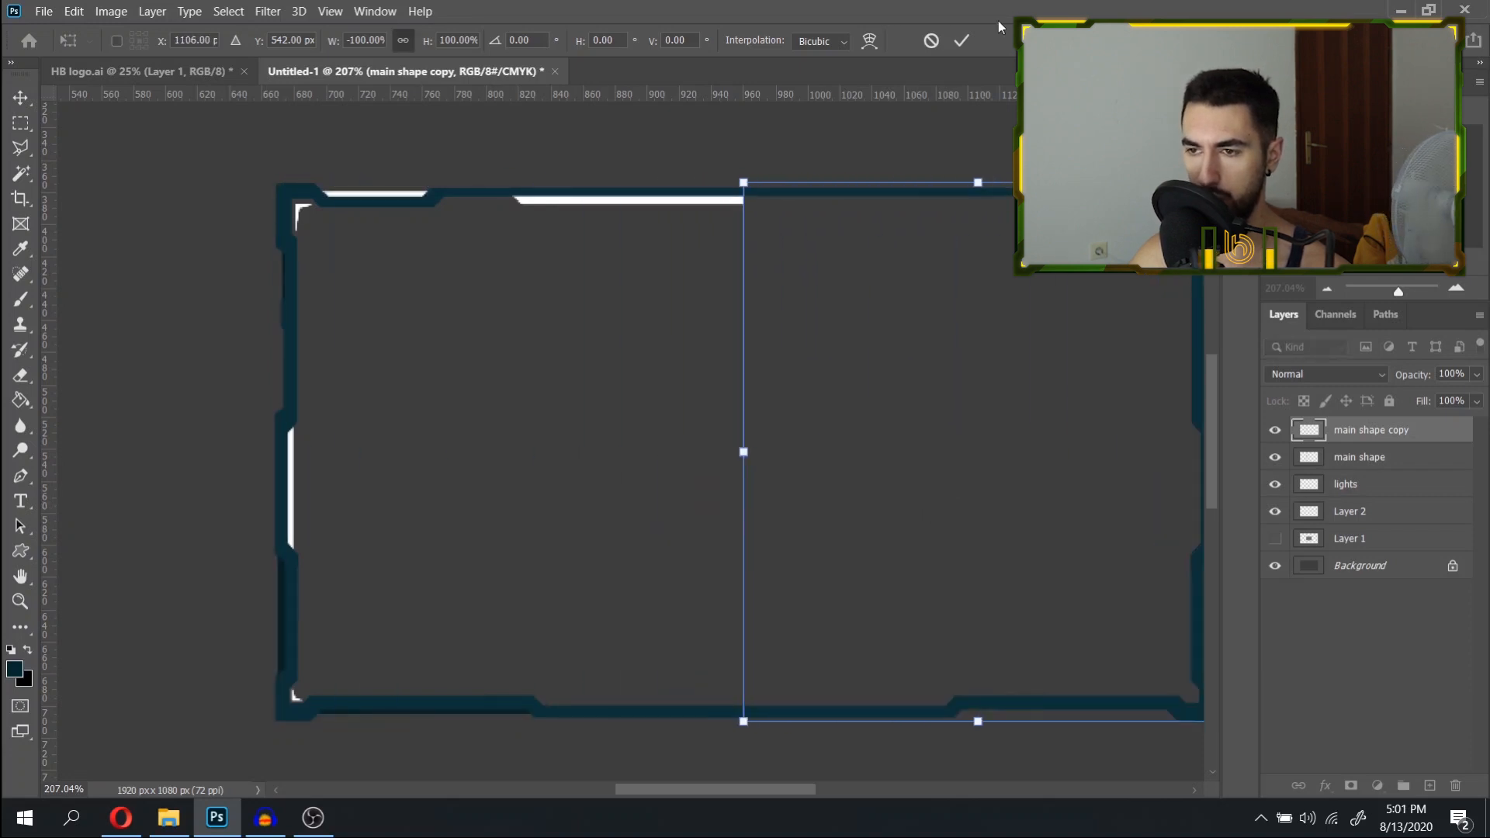
left_click(963, 41)
Merge the main shape layer and its mirrored copy into one layer and toggle its visibility to check it.
left_click_drag(870, 404, 825, 391)
left_click(1388, 458, "shift")
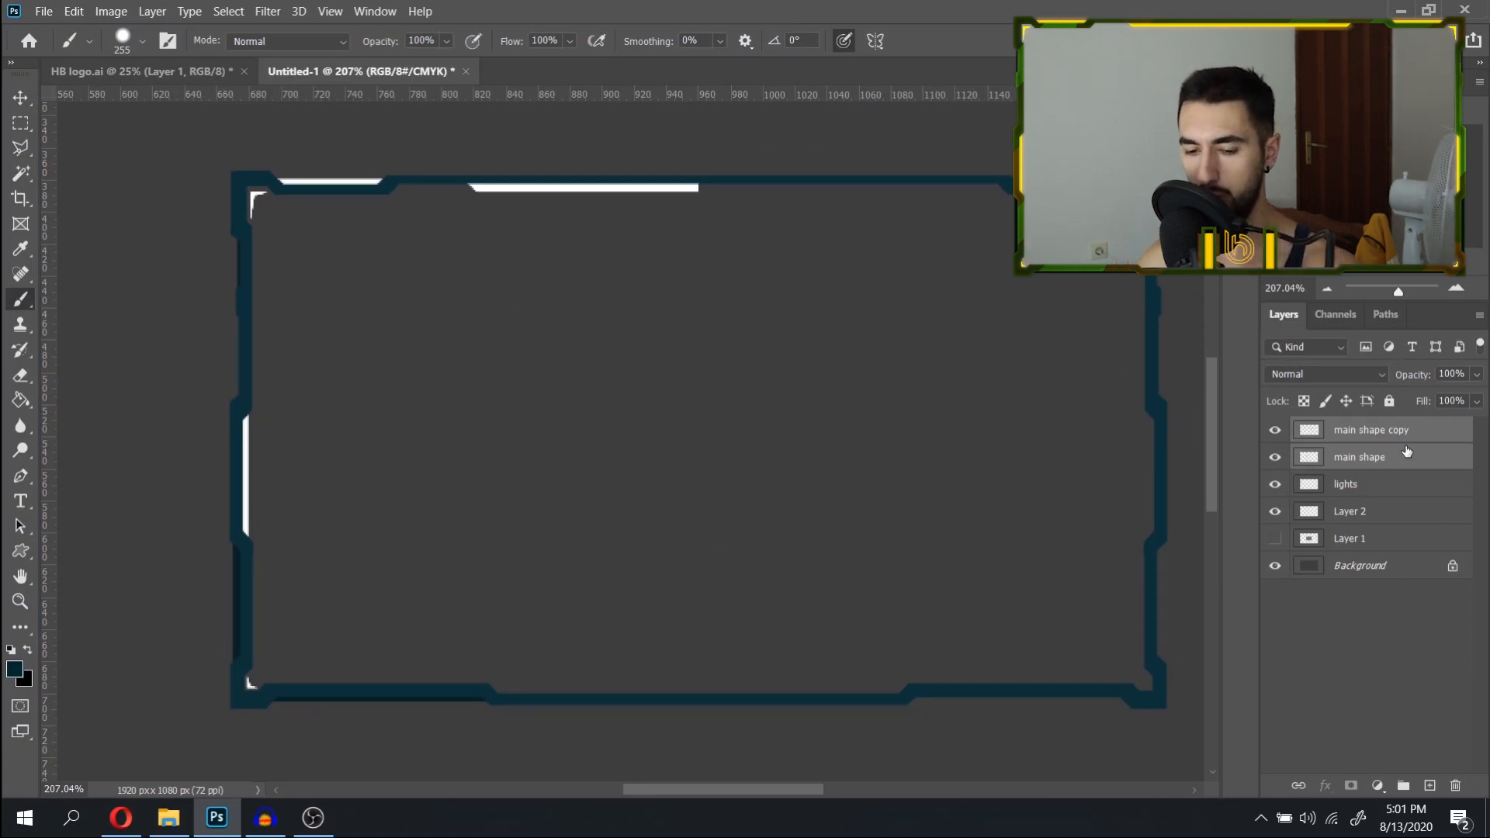
key("ctrl+e")
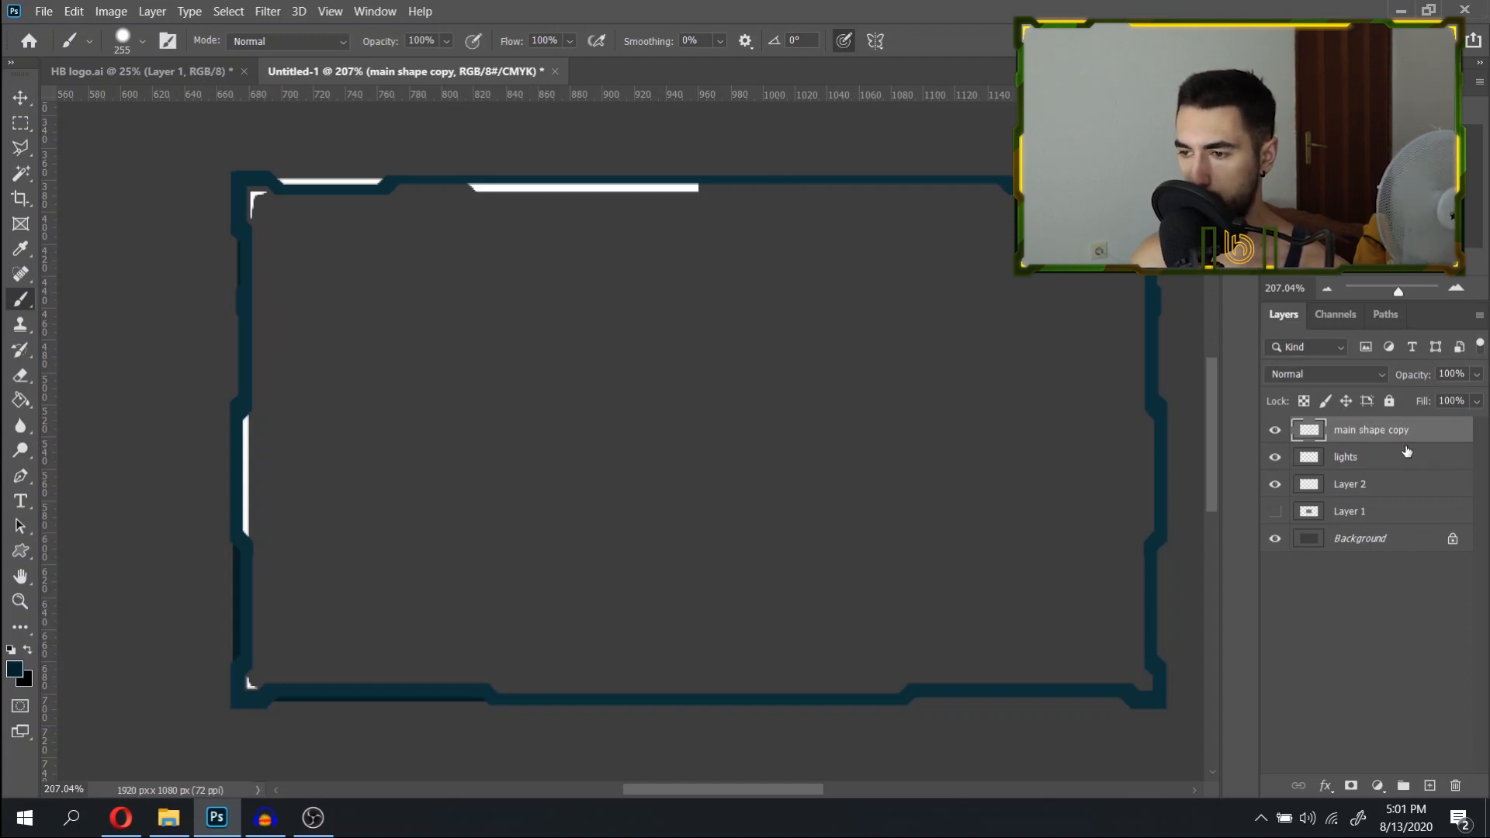
left_click(1278, 431)
left_click(1278, 431)
left_click_drag(866, 427, 824, 419)
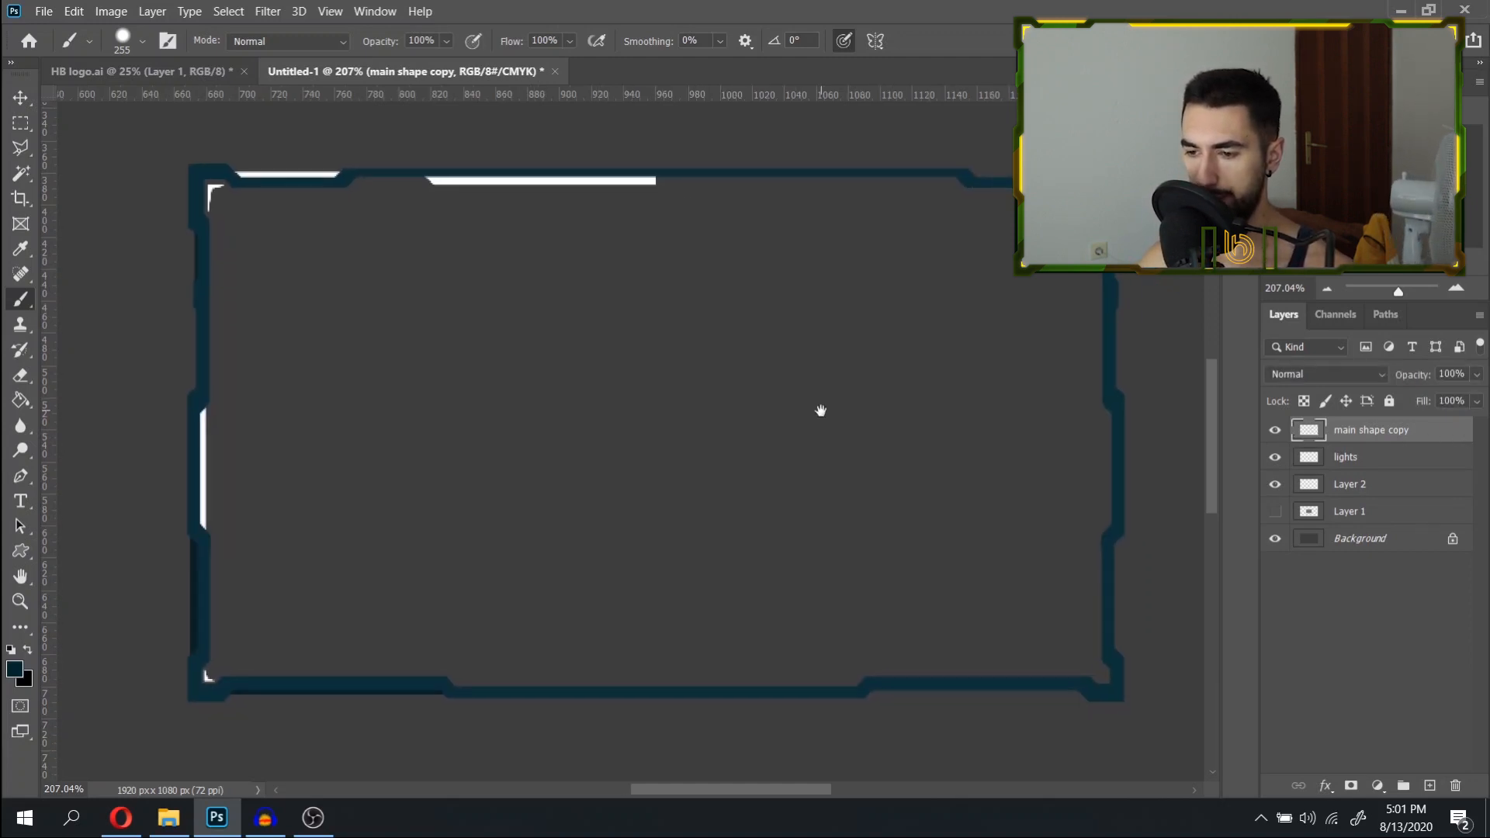
Duplicate the lights layer, flip the copy horizontally and move it 286 px across to the frame's right half.
left_click(1397, 462)
key("ctrl+j")
key("ctrl+t")
right_click(536, 402)
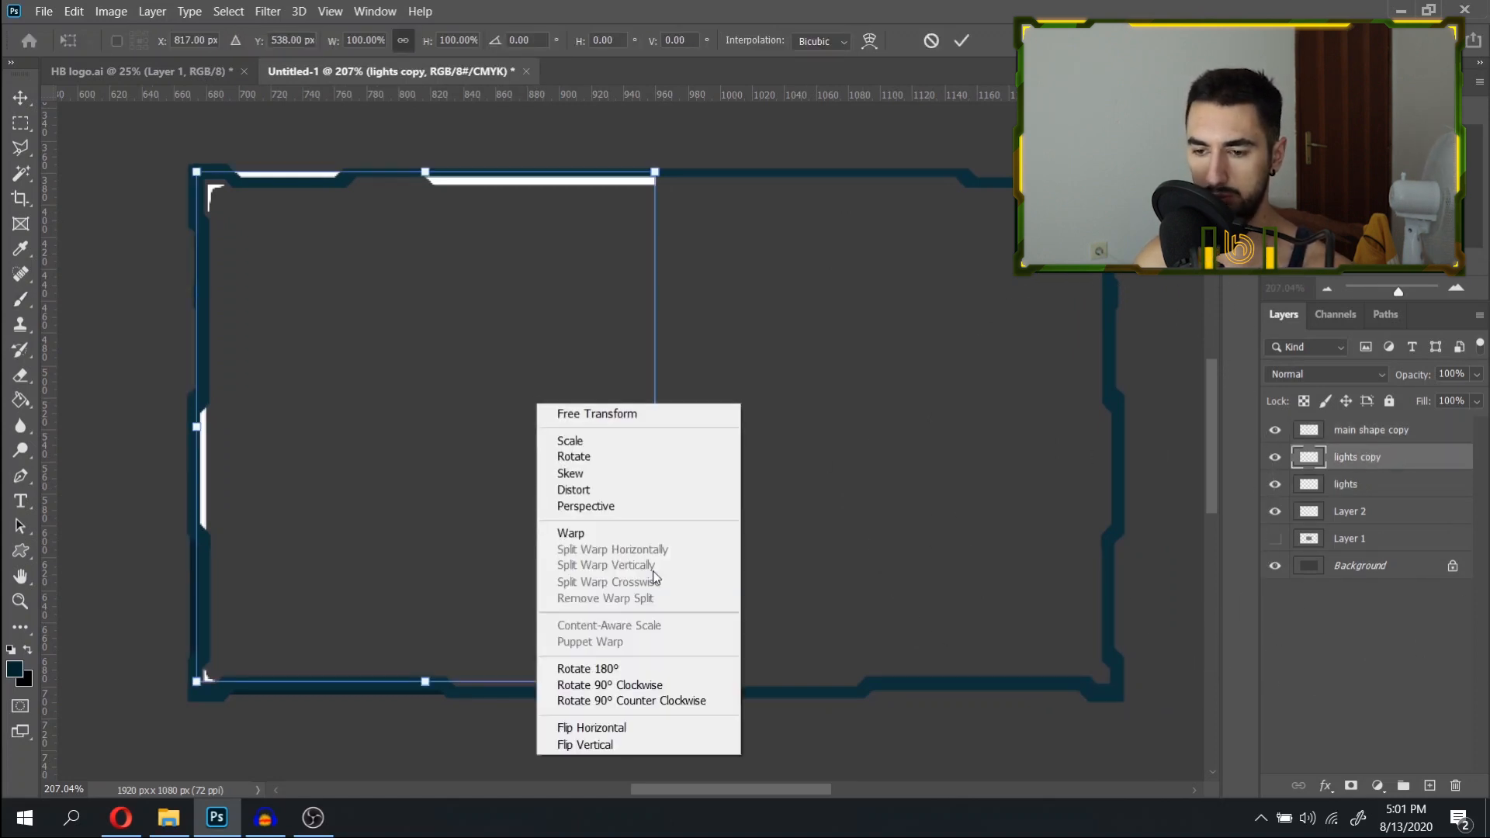
left_click(592, 728)
mouse_move(431, 476)
left_mouse_down()
mouse_move(951, 474)
mouse_move(897, 472)
left_mouse_up()
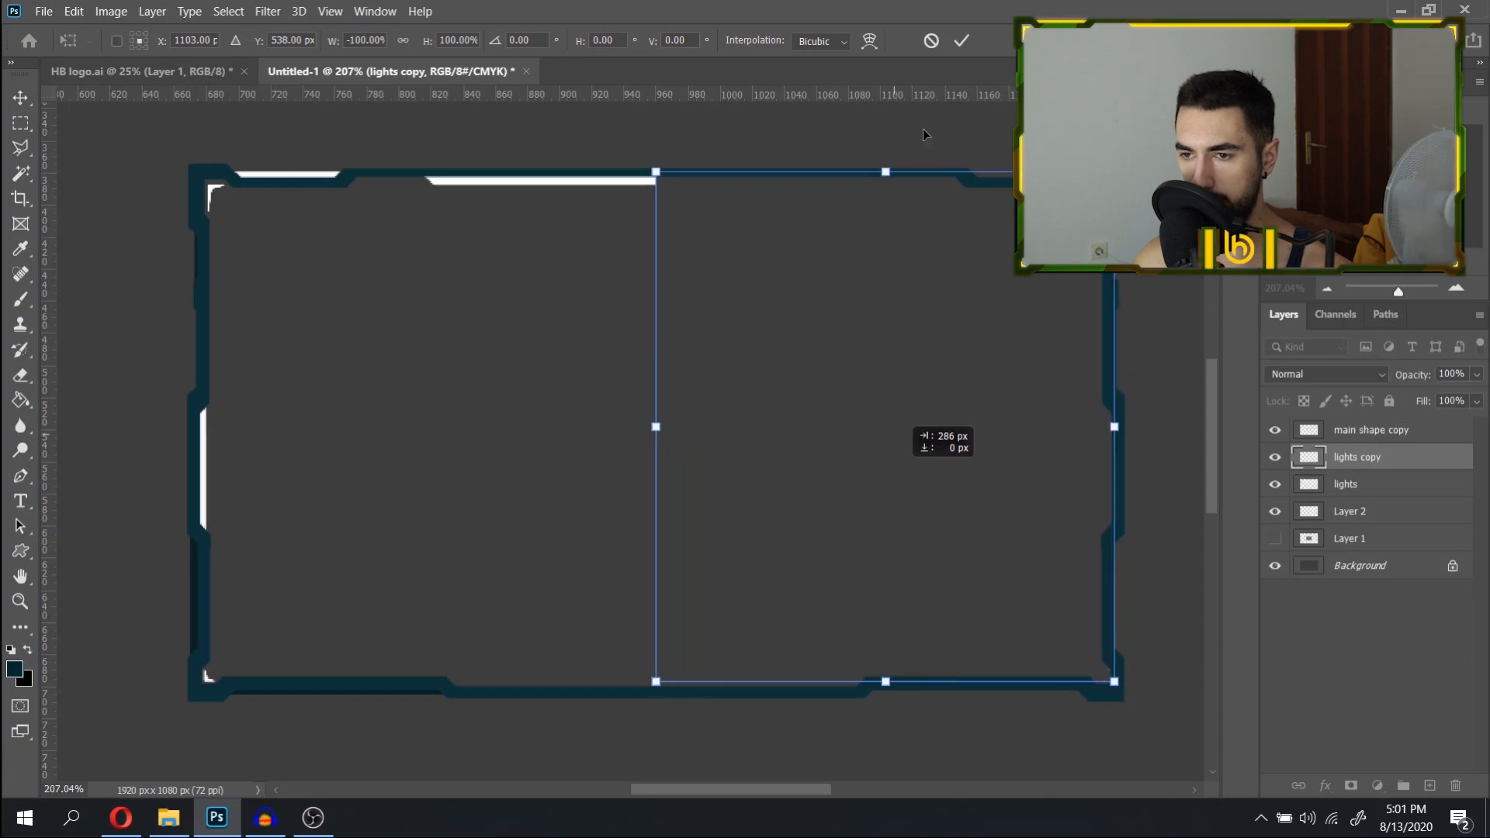
left_click(962, 40)
Merge the lights layer with its mirrored copy.
key("b")
left_click(1368, 487, "ctrl")
key("ctrl+e")
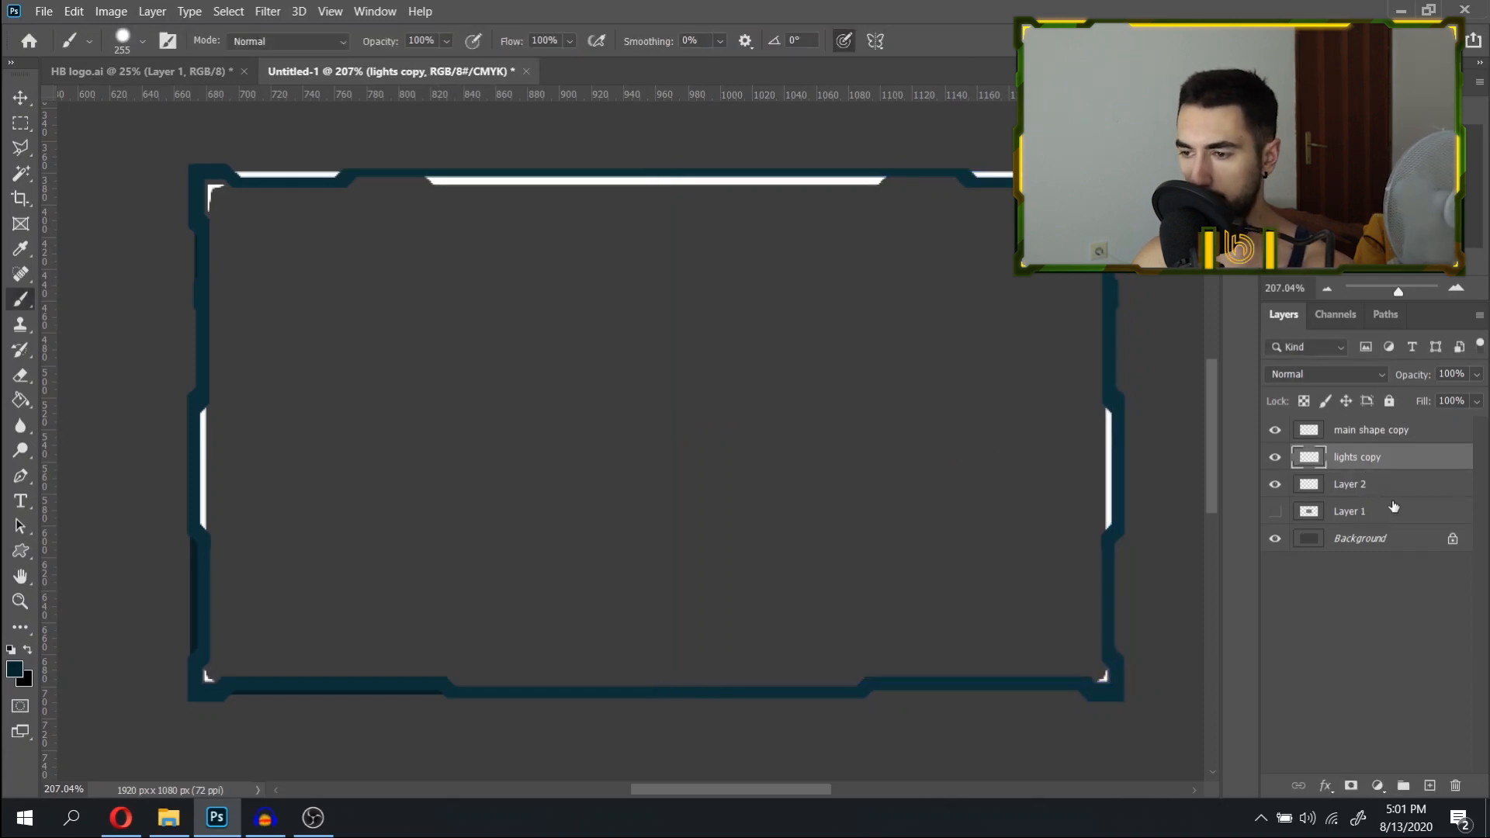
Duplicate Layer 2, flip the copy horizontally and fit its dark fills into the right half's recesses.
left_click(1355, 485)
key("ctrl+j")
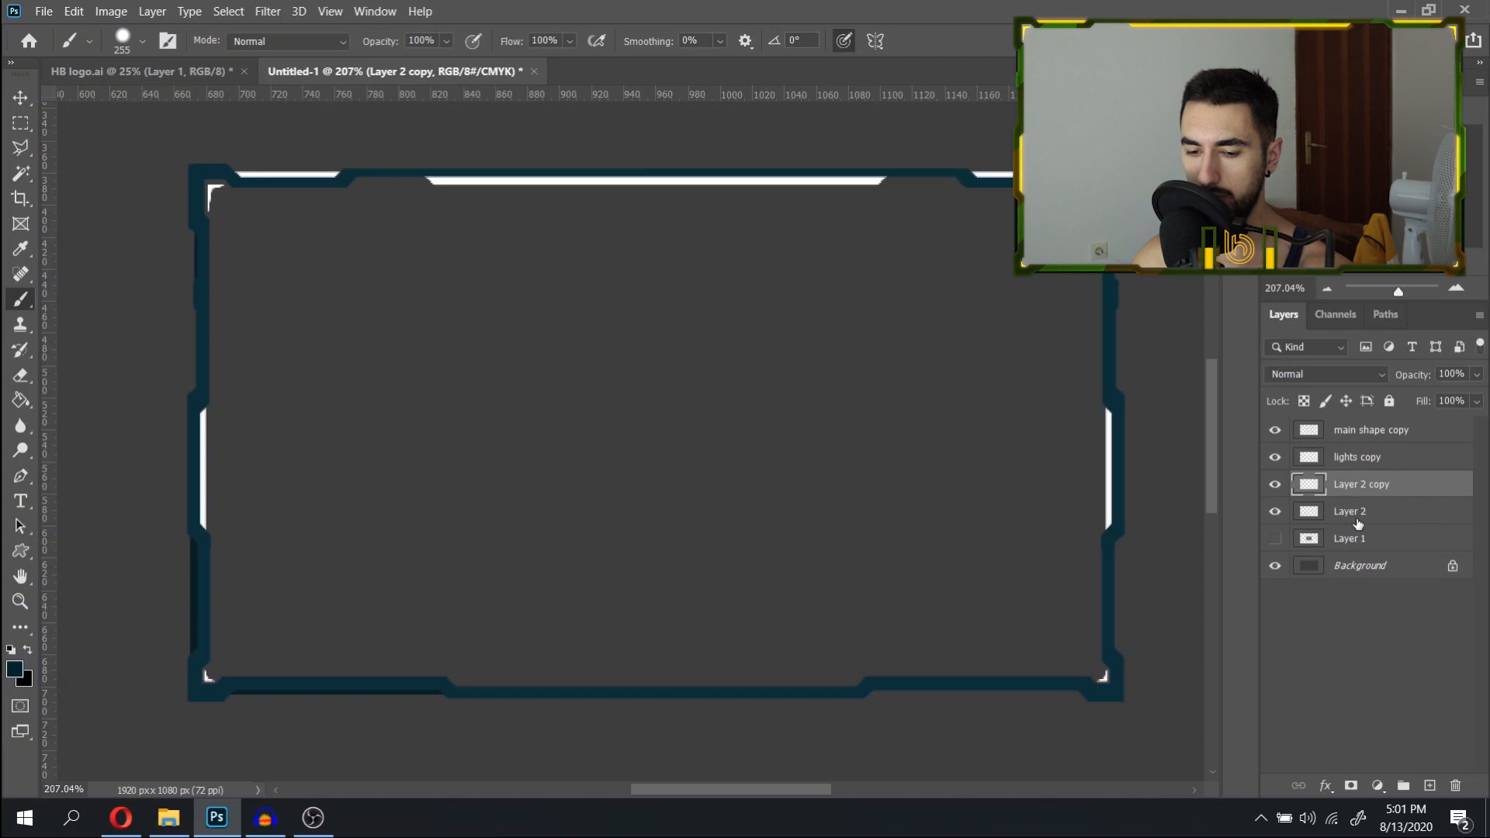
key("ctrl+t")
right_click(337, 536)
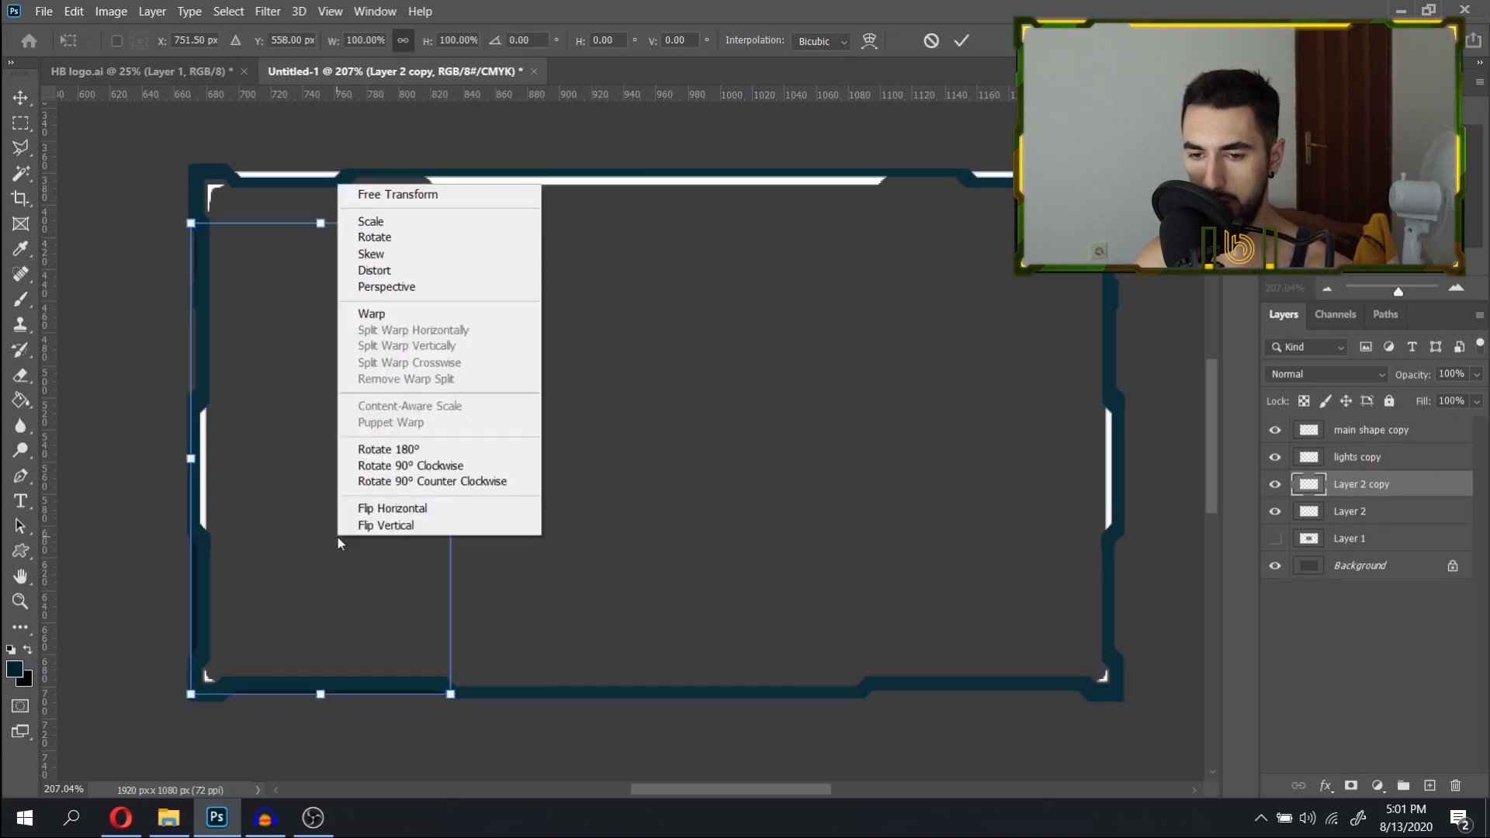
left_click(370, 513)
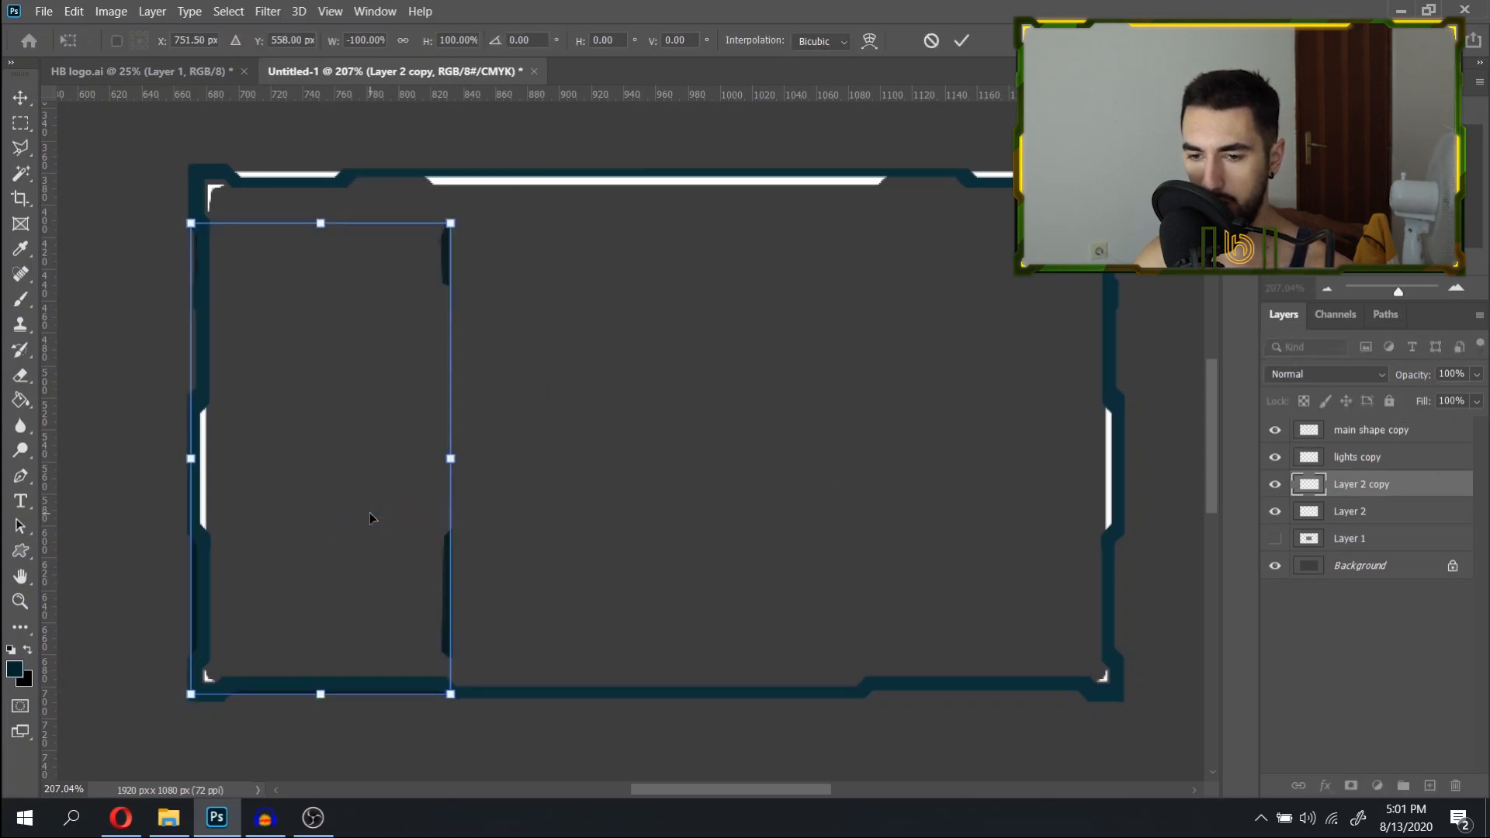
left_click_drag(366, 516, 1036, 528)
left_click(962, 44)
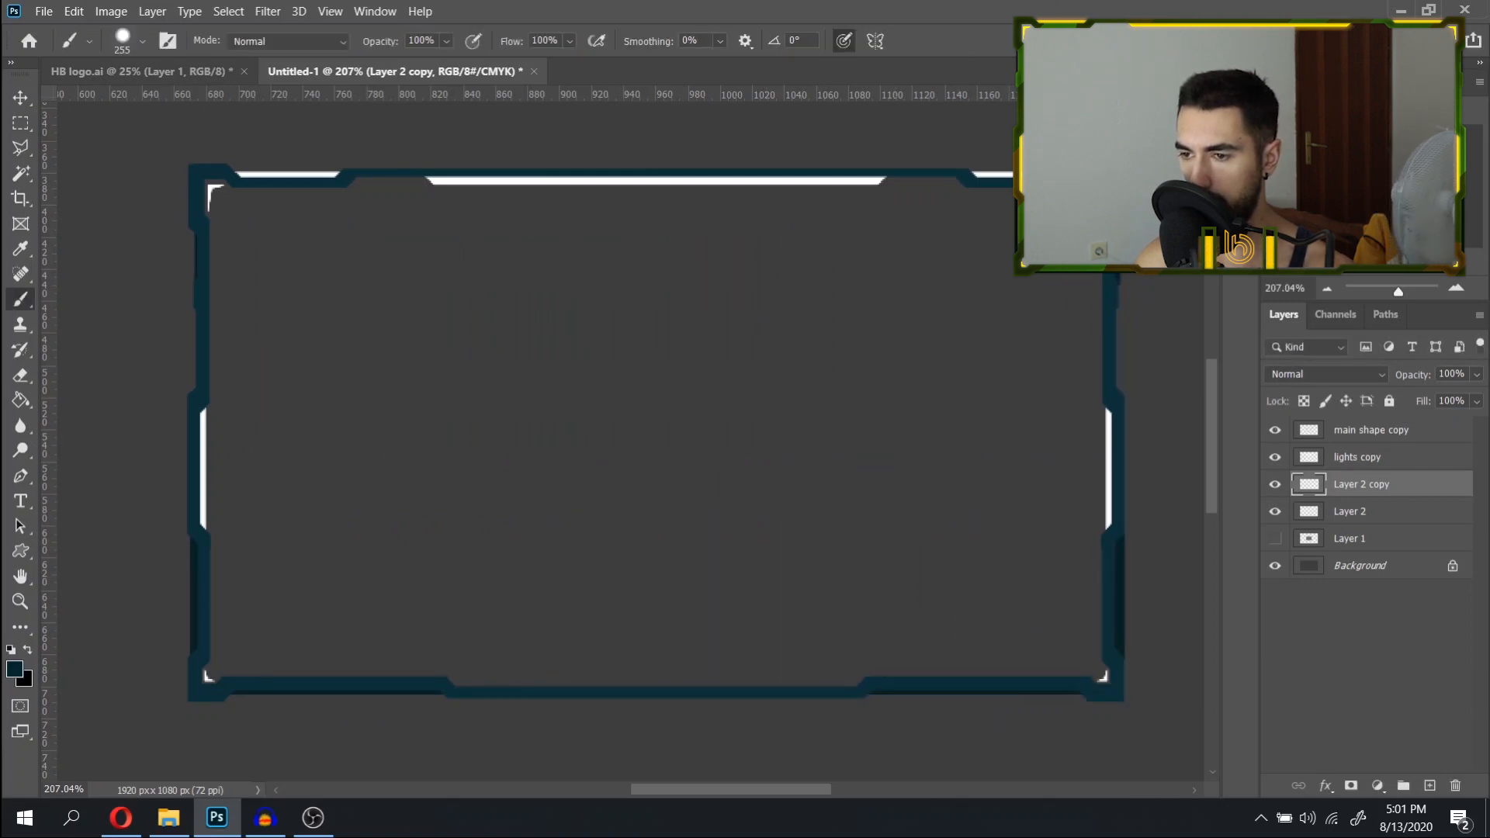
Merge Layer 2 with its mirrored copy and check the complete frame.
key("v")
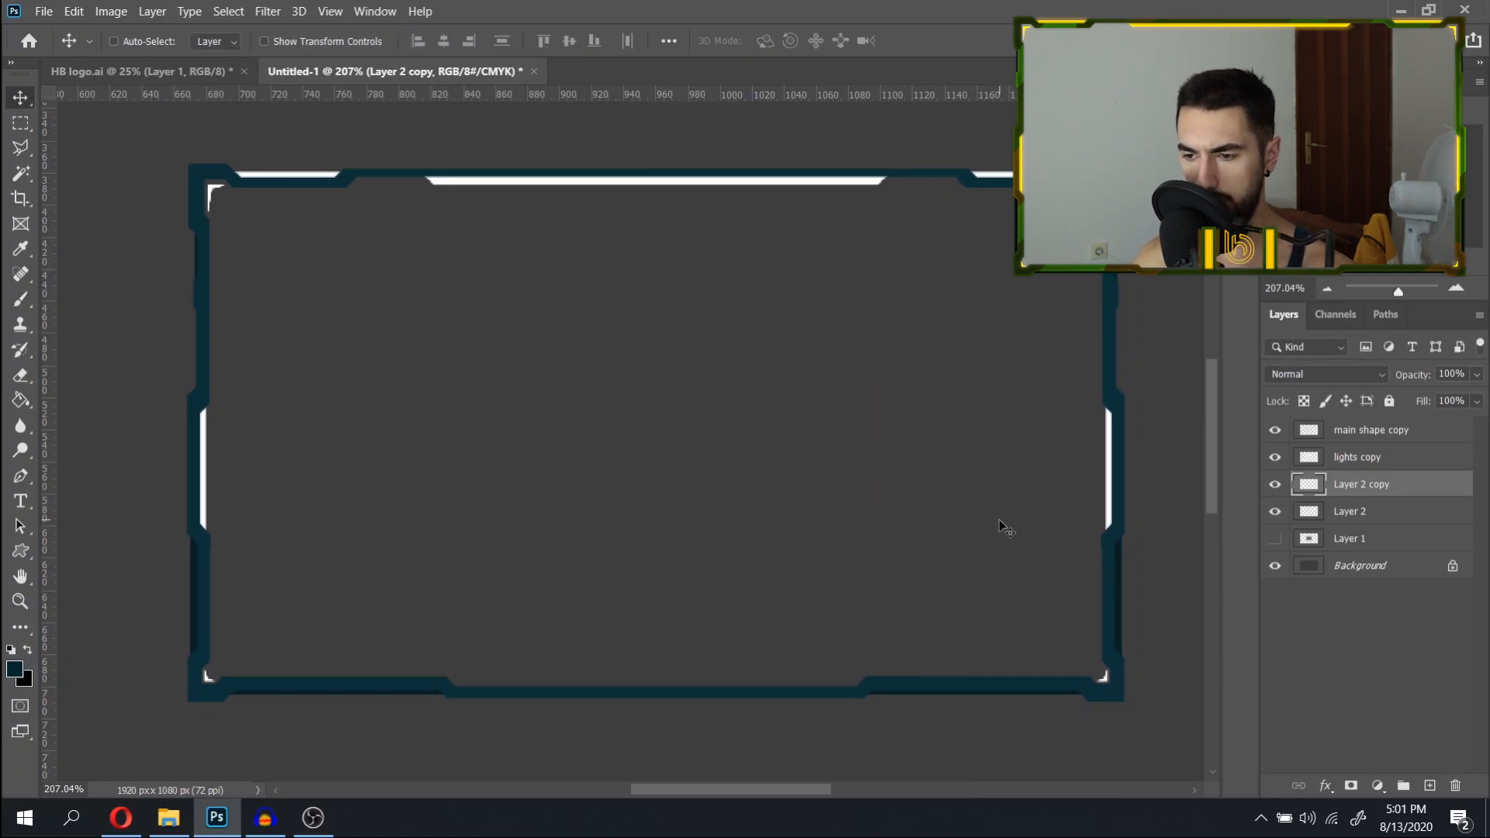
left_click(1407, 516)
key("Delete")
scroll(592, 372, "down", 5)
scroll(593, 456, "up", 6)
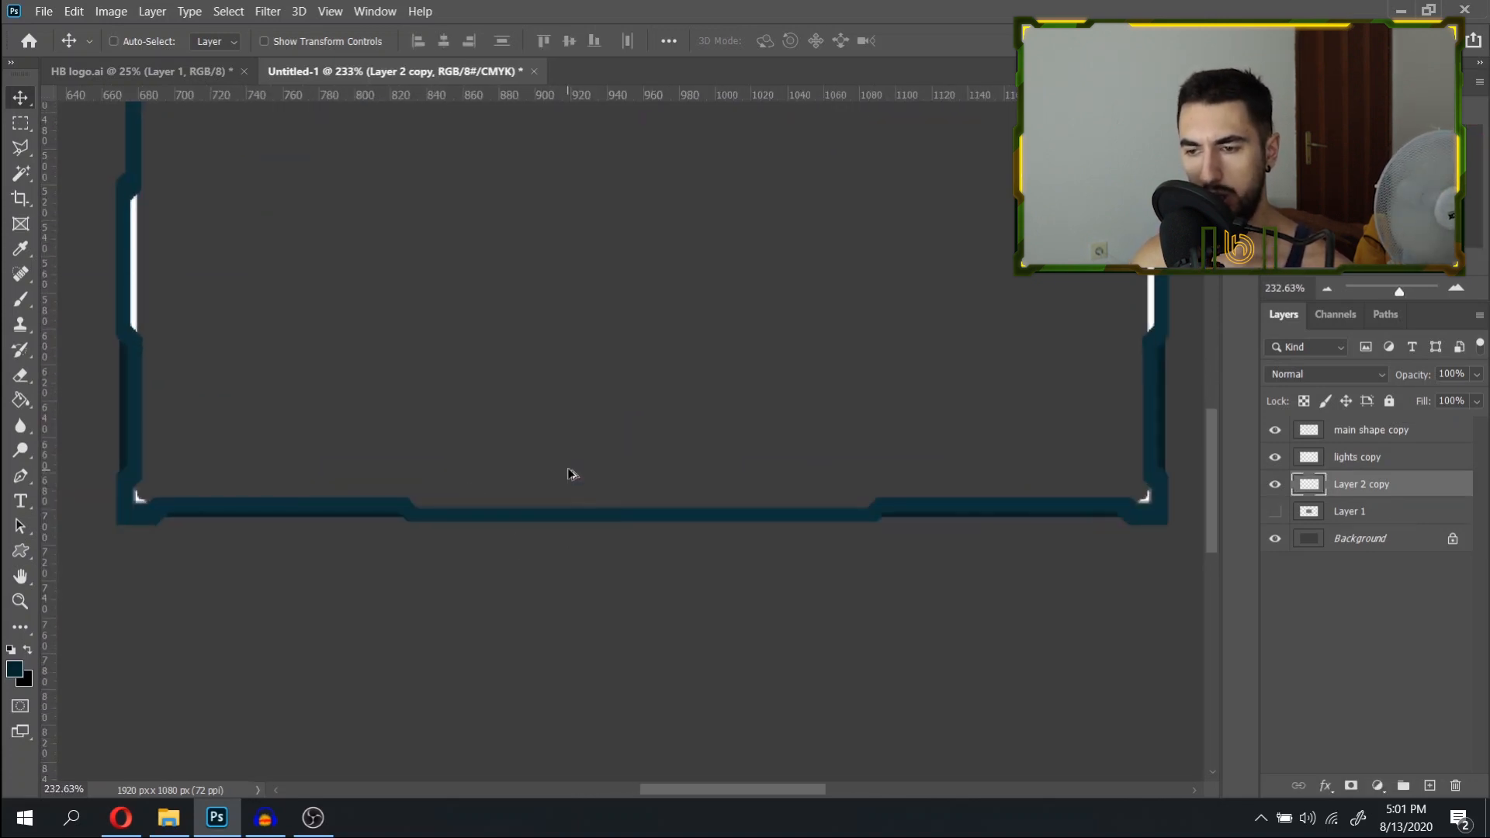
scroll(571, 473, "up", 2)
scroll(571, 471, "down", 7)
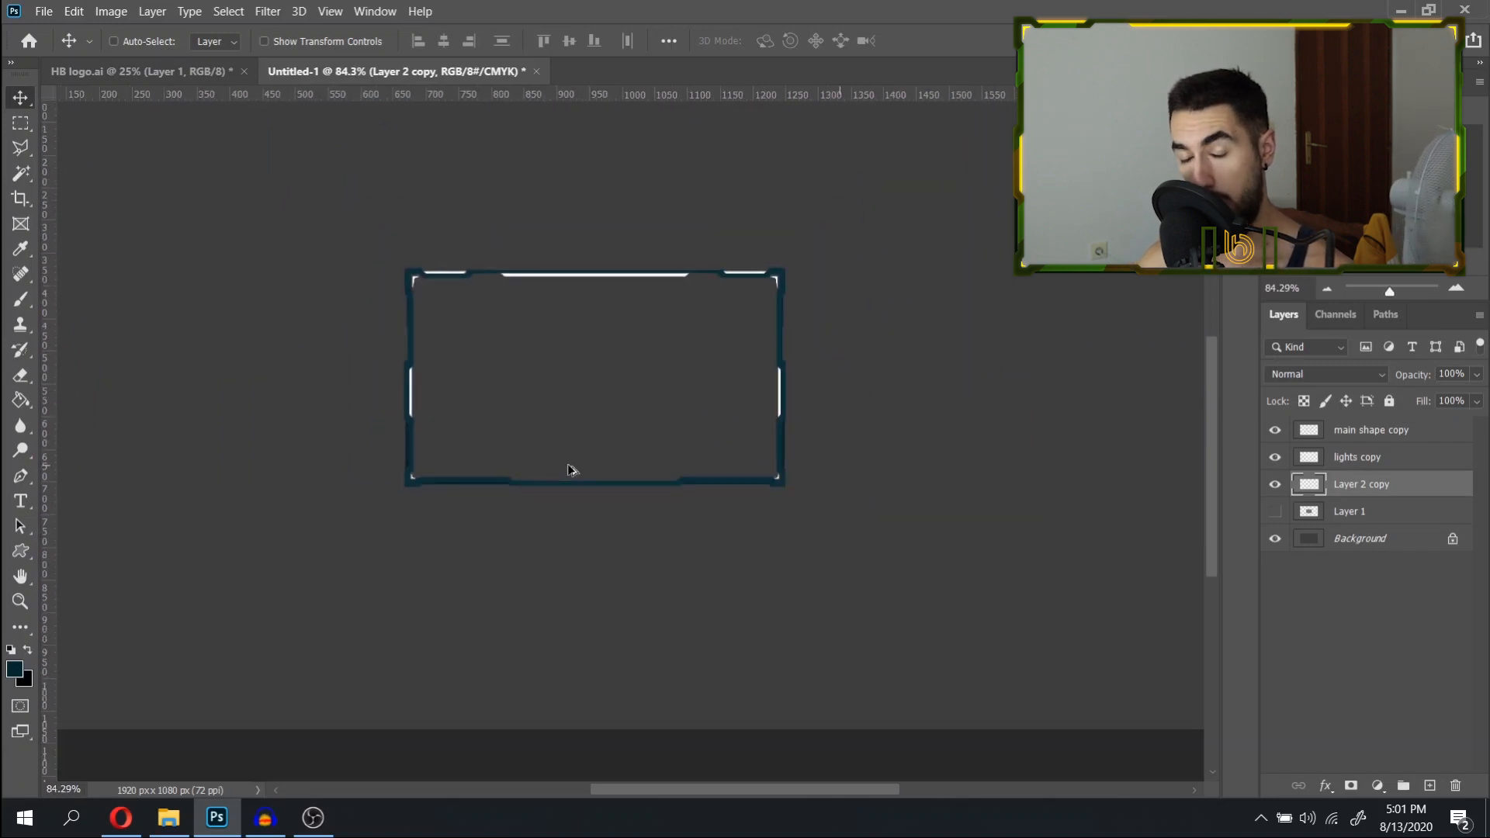
scroll(572, 433, "up", 4)
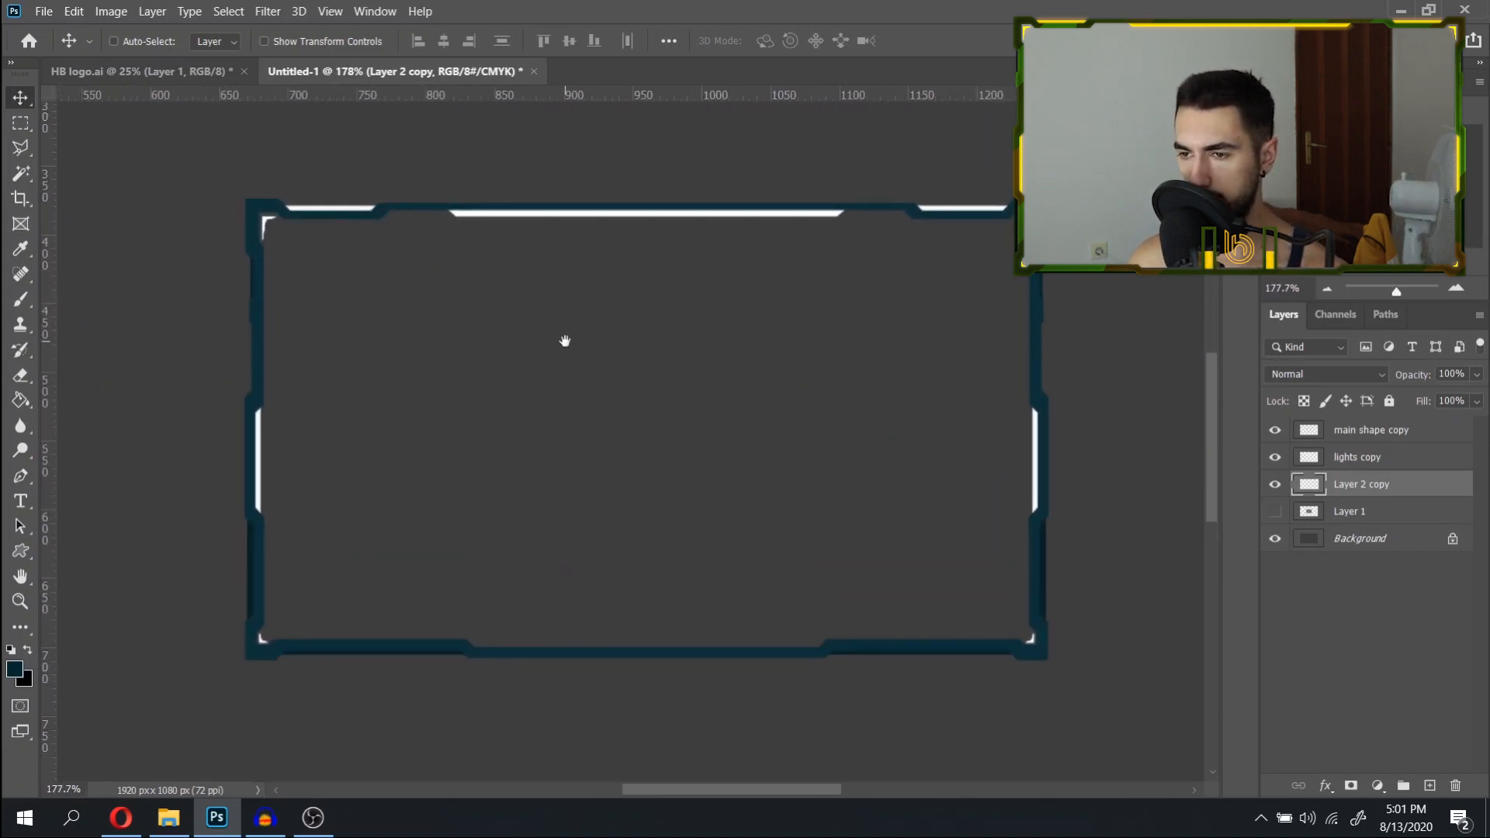
scroll(637, 372, "up", 1)
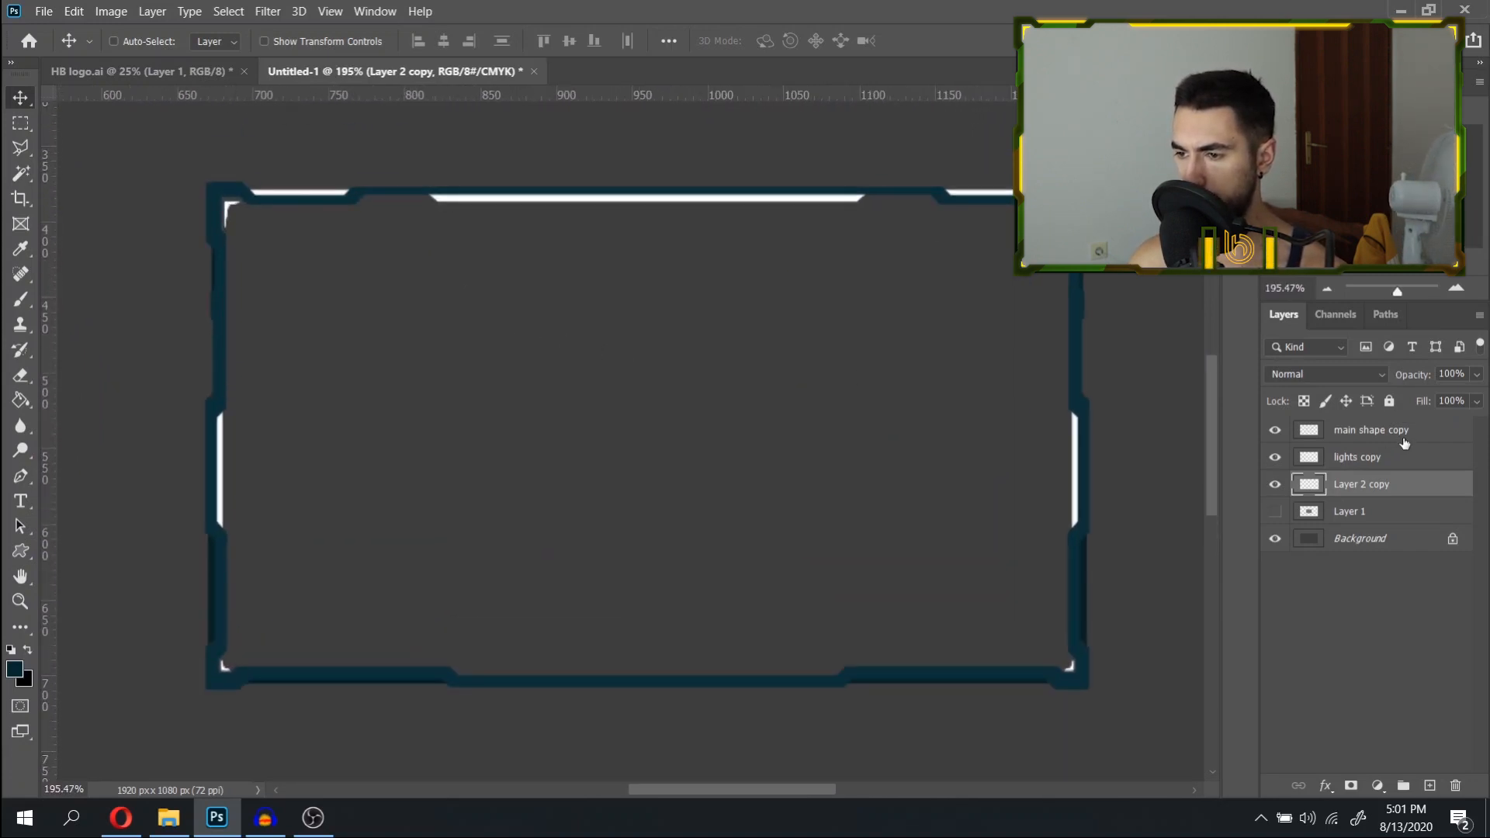
Enable a Gradient Overlay on the main shape copy layer and place its two color stops at 44% and 49%.
left_click(1409, 435)
double_click(1463, 432)
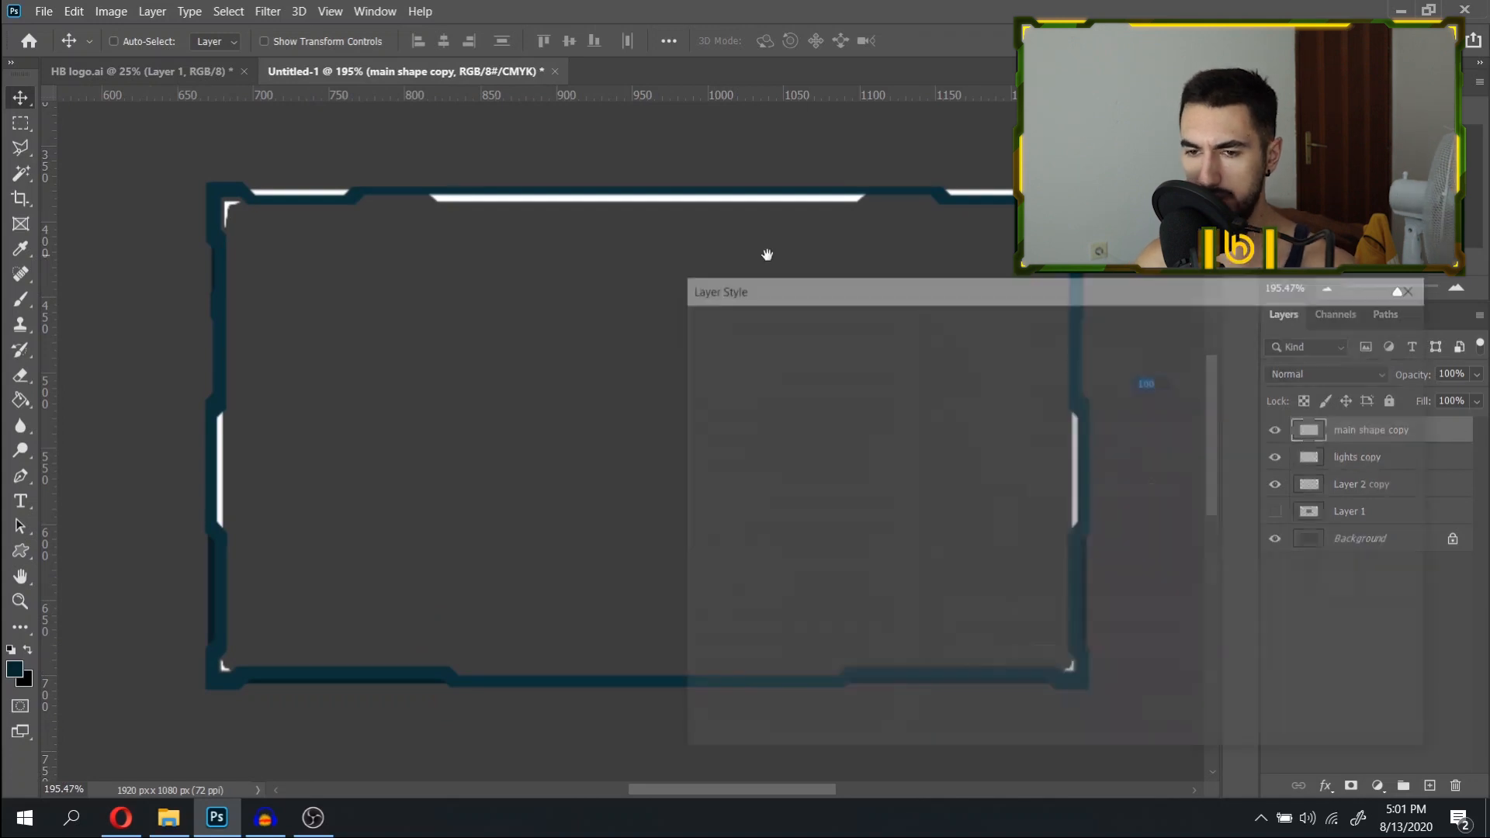
left_click_drag(939, 293, 1007, 187)
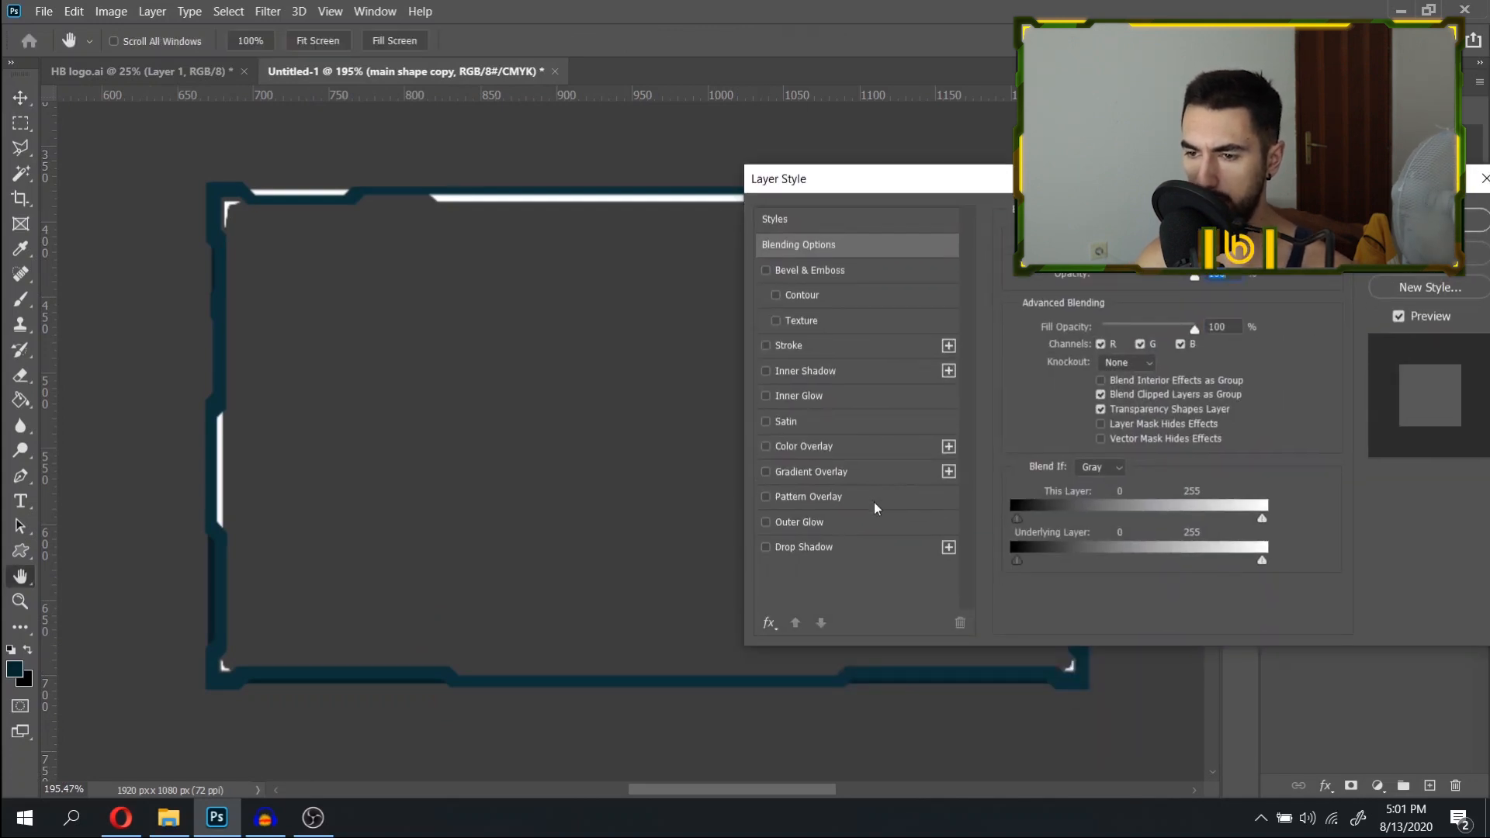
left_click(840, 473)
left_click(1180, 298)
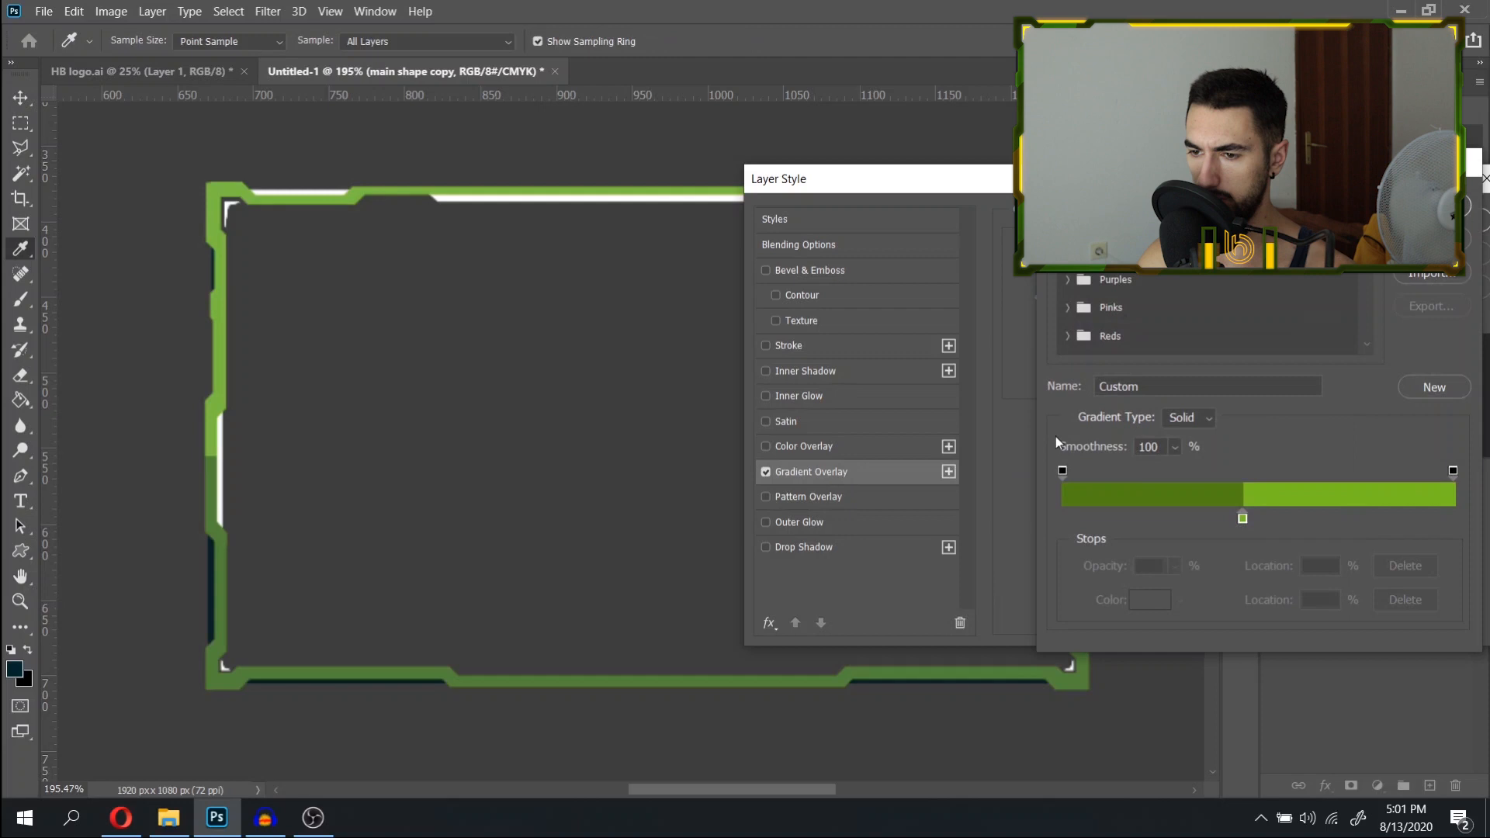
left_click_drag(1244, 519, 1249, 519)
left_click(1235, 519)
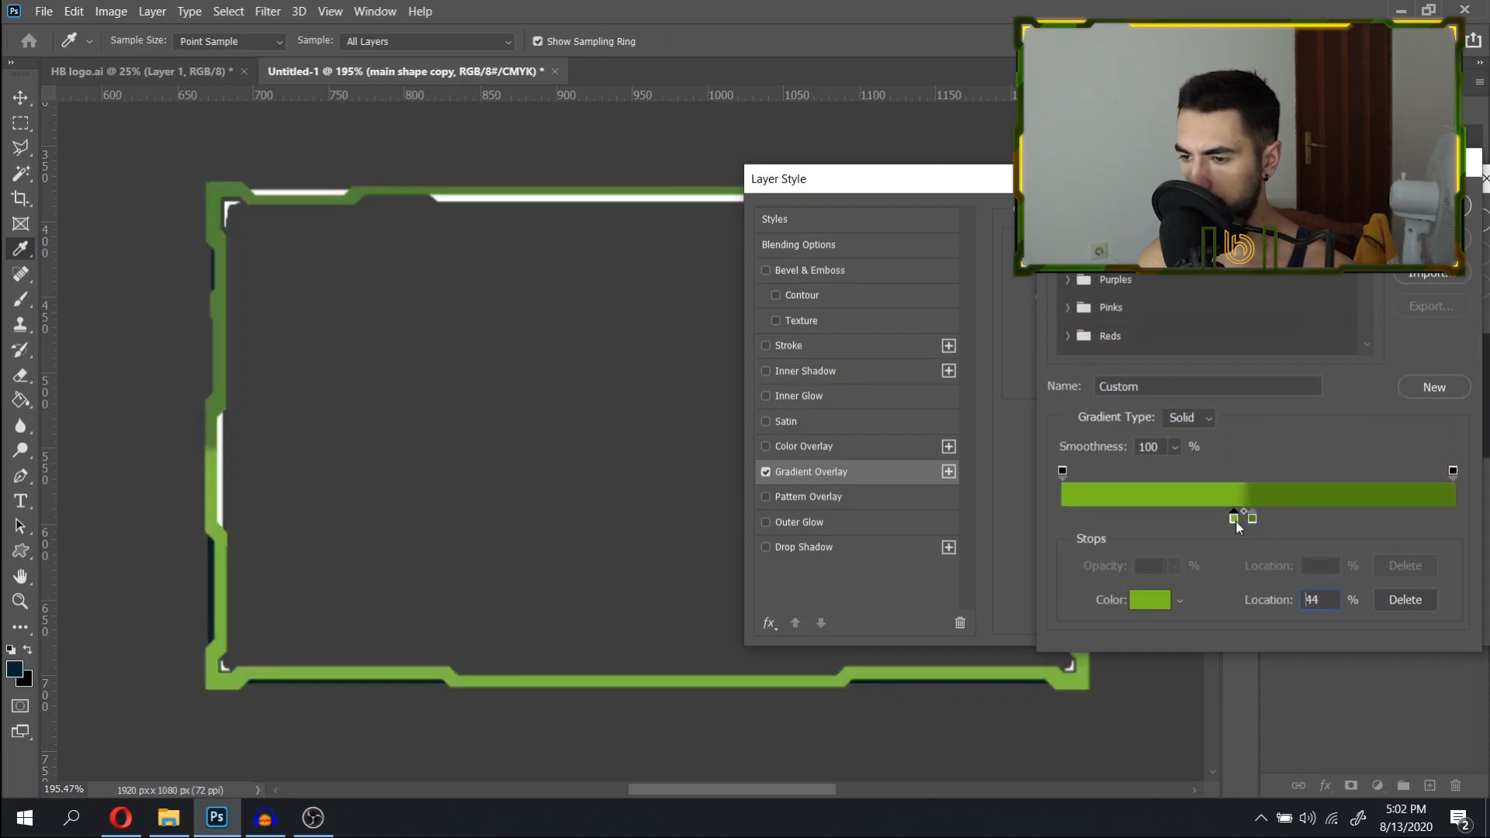
Set the color of the gradient stop at 44% to dark green 2e4e04.
left_click(1151, 601)
key("ctrl+v")
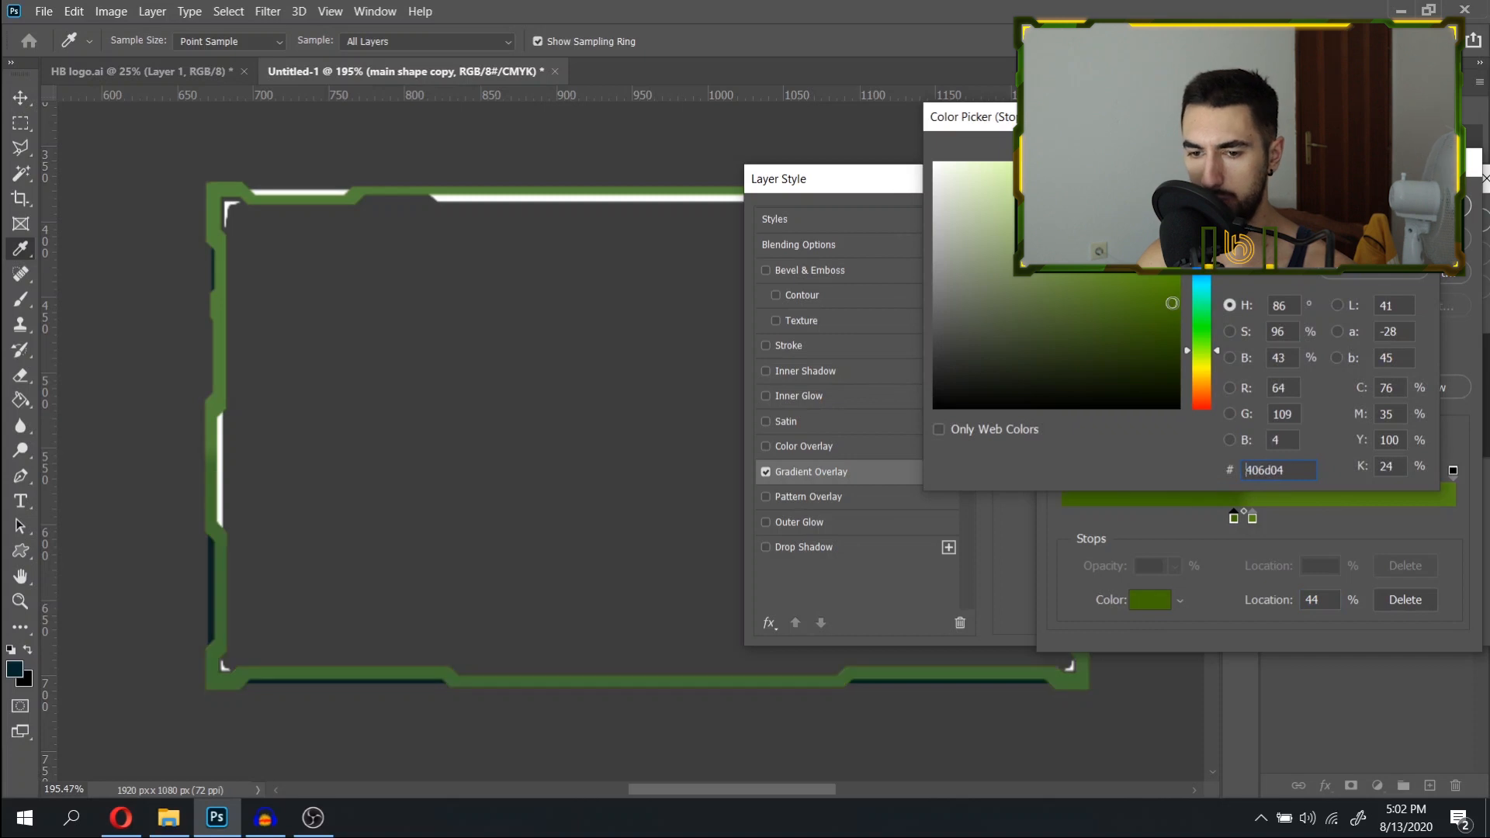
left_click_drag(1172, 304, 1175, 320)
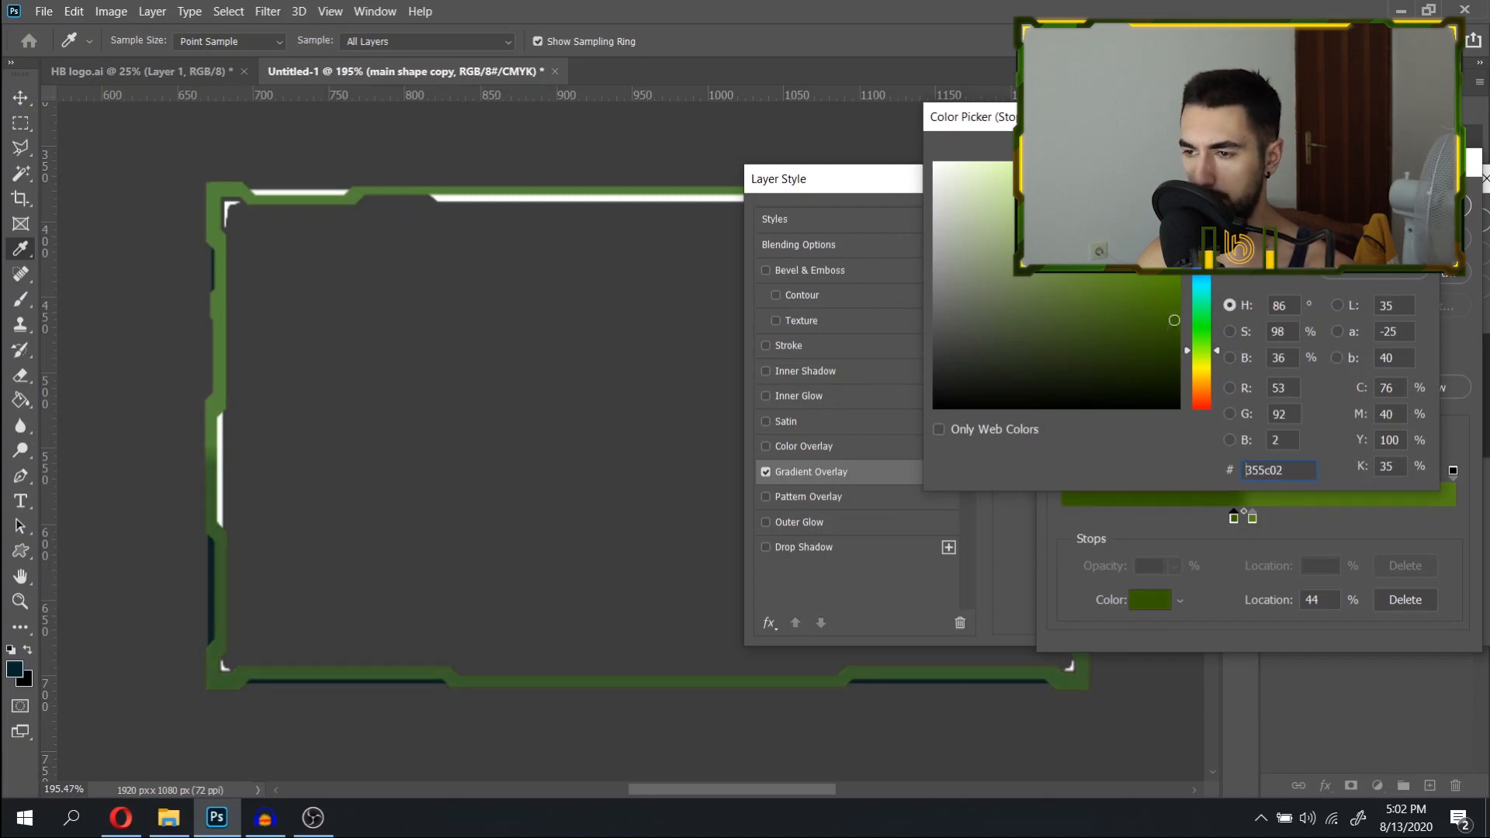
left_click(1169, 333)
key("Return")
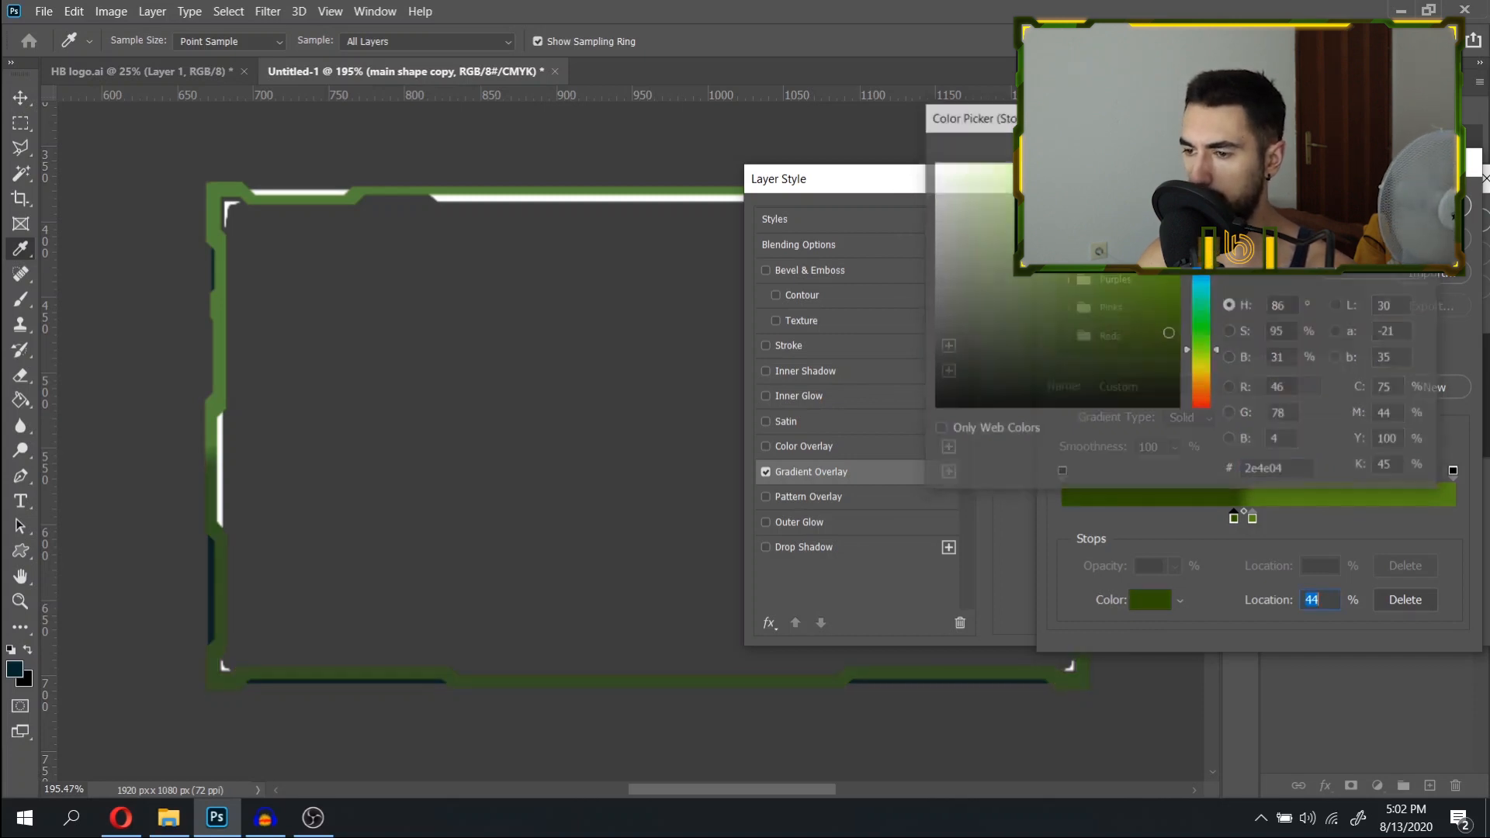
Set the color of the gradient stop at 49% to 233a05 and remove the stop at 44%.
left_click(1252, 518)
left_click(1150, 599)
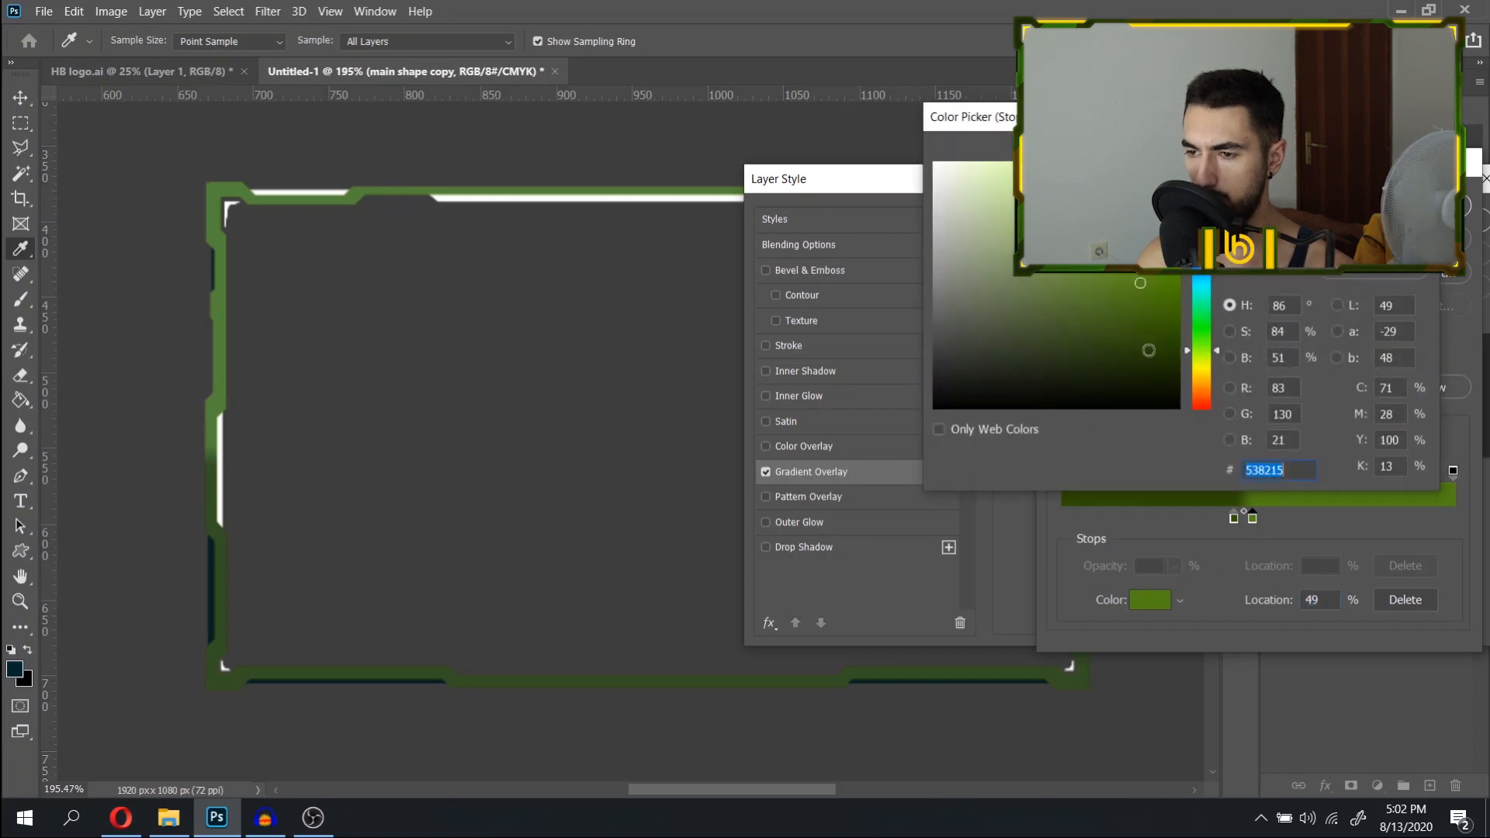
left_click(1159, 351)
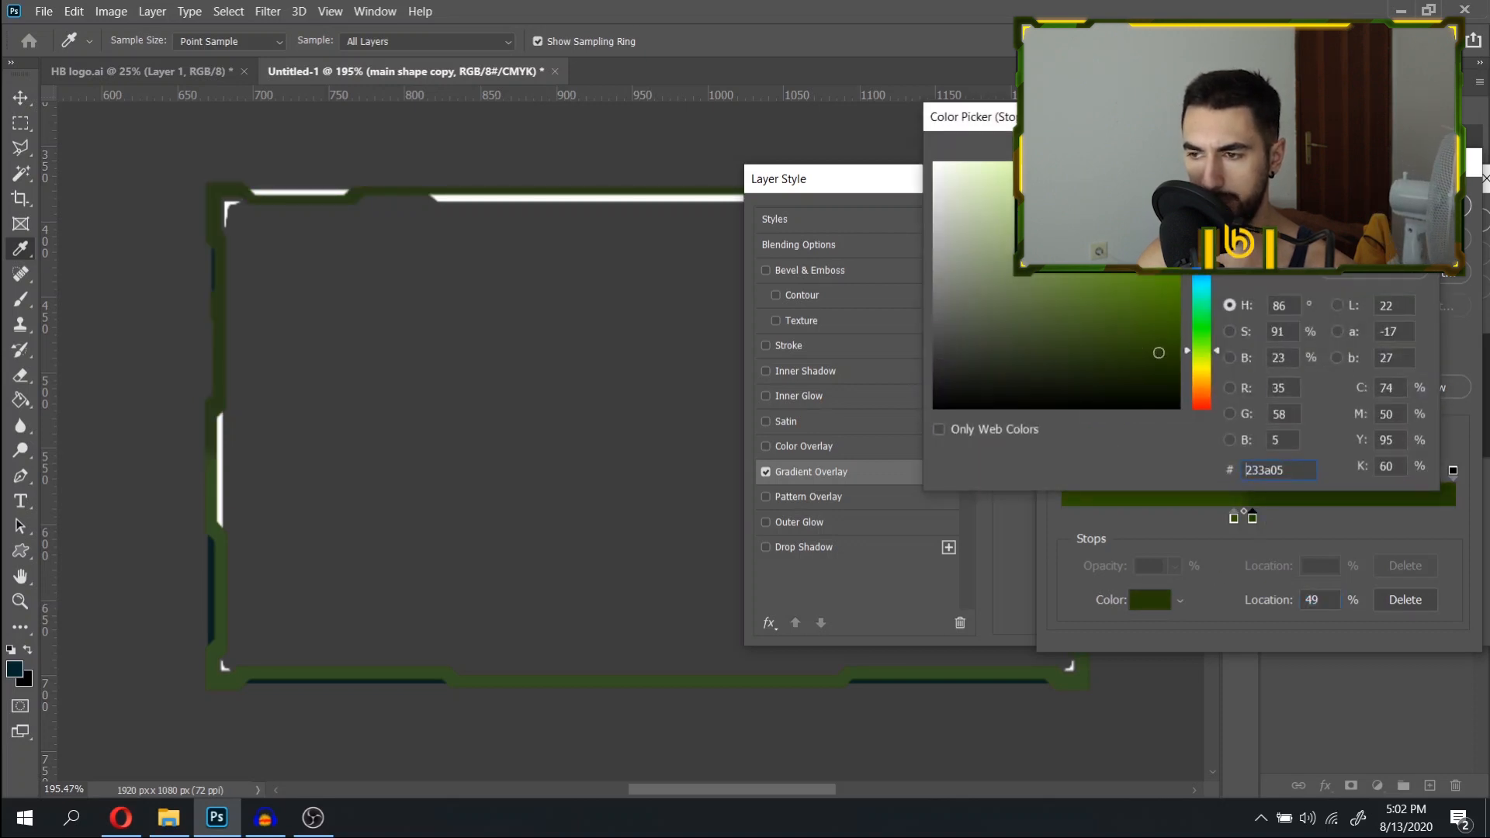
key("Return")
left_click_drag(1235, 523, 994, 530)
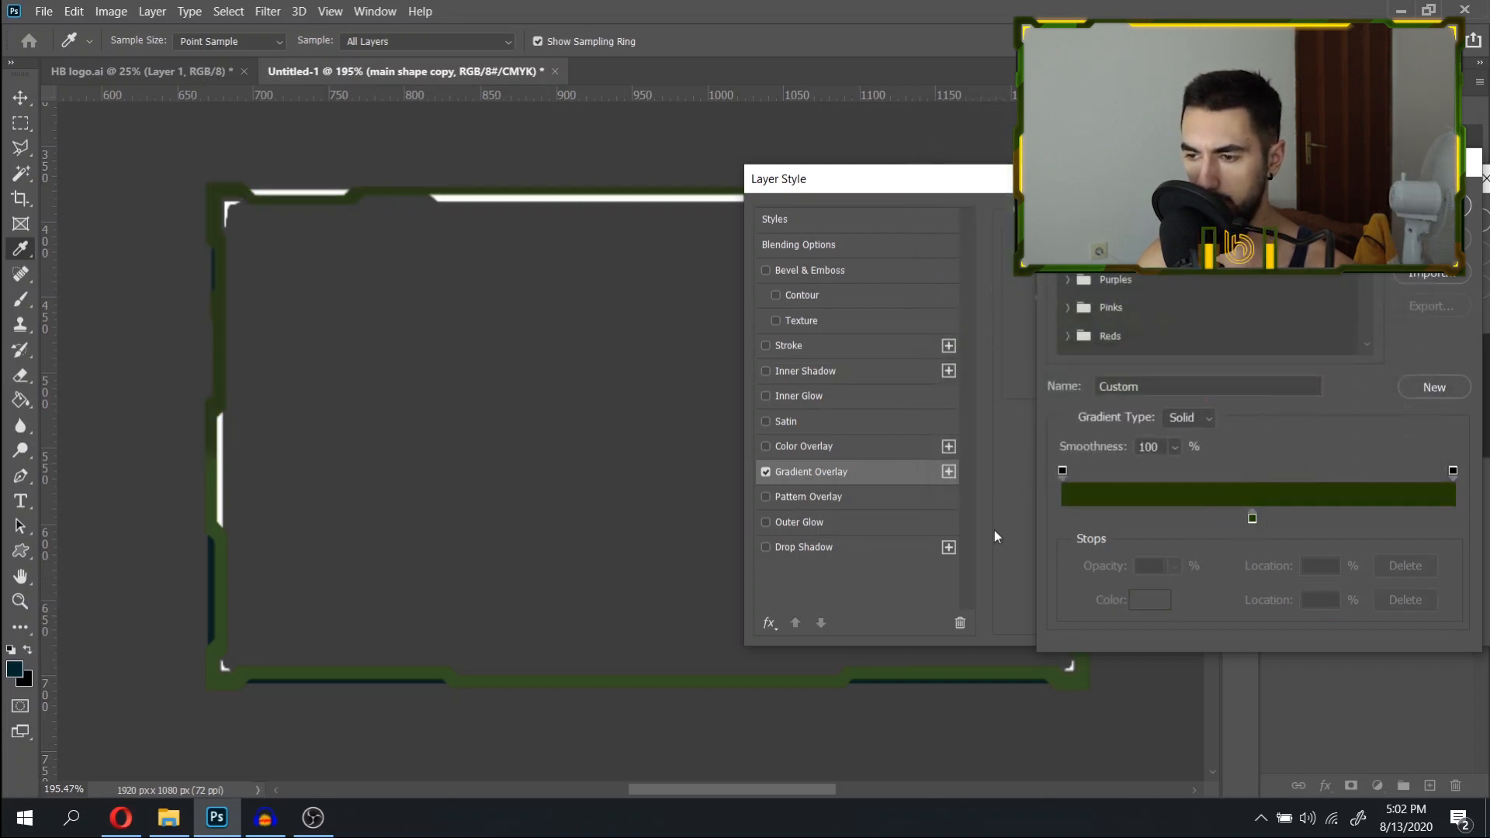
Restore the removed gradient stop, place the dark stops at both ends and the lighter one at 49%, and accept the gradient.
key("ctrl+z")
left_click_drag(1252, 525, 1454, 525)
left_click_drag(1313, 525, 1045, 515)
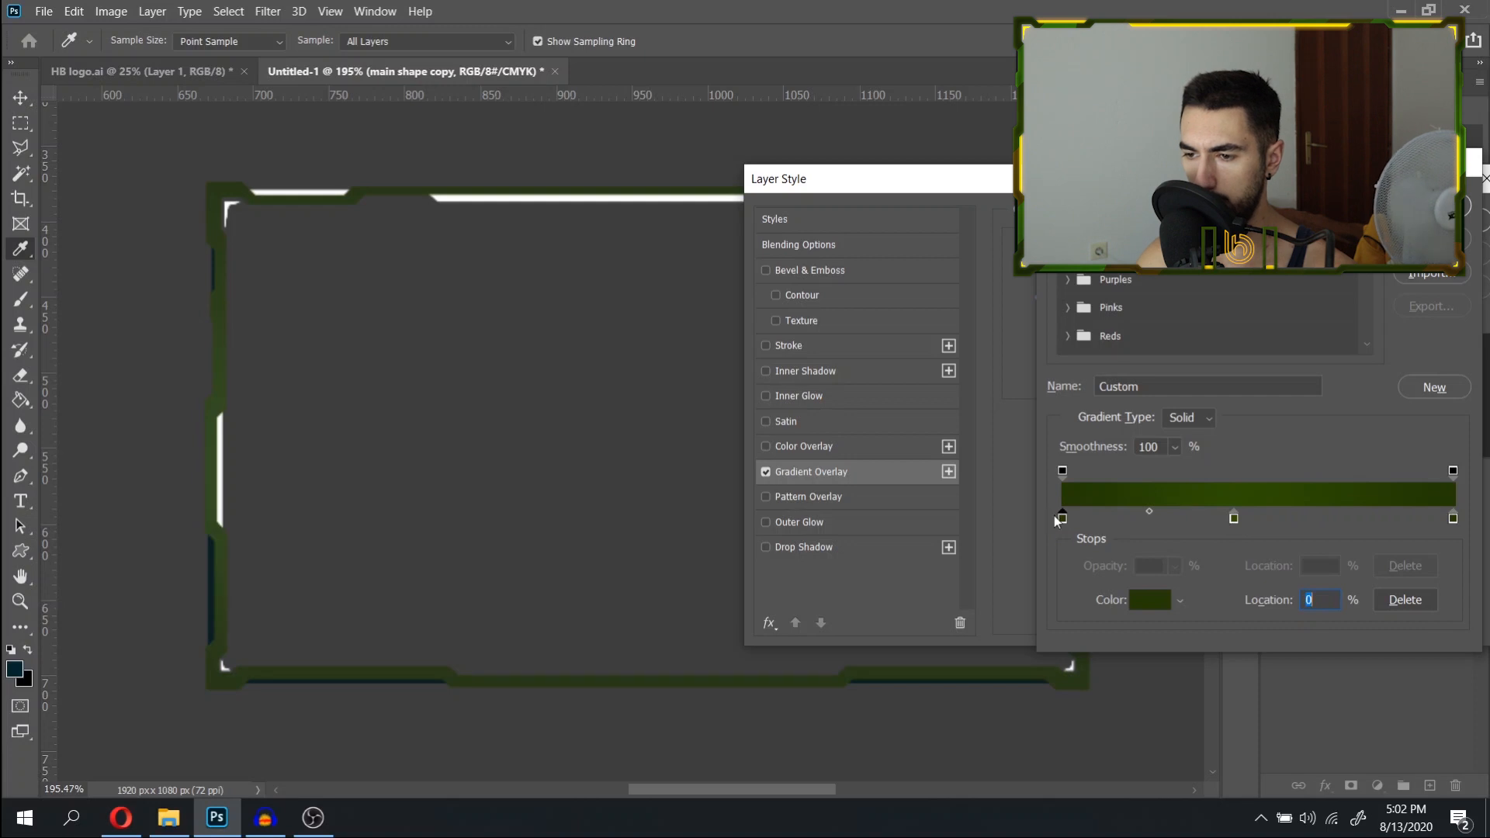
left_click_drag(1235, 520, 1258, 524)
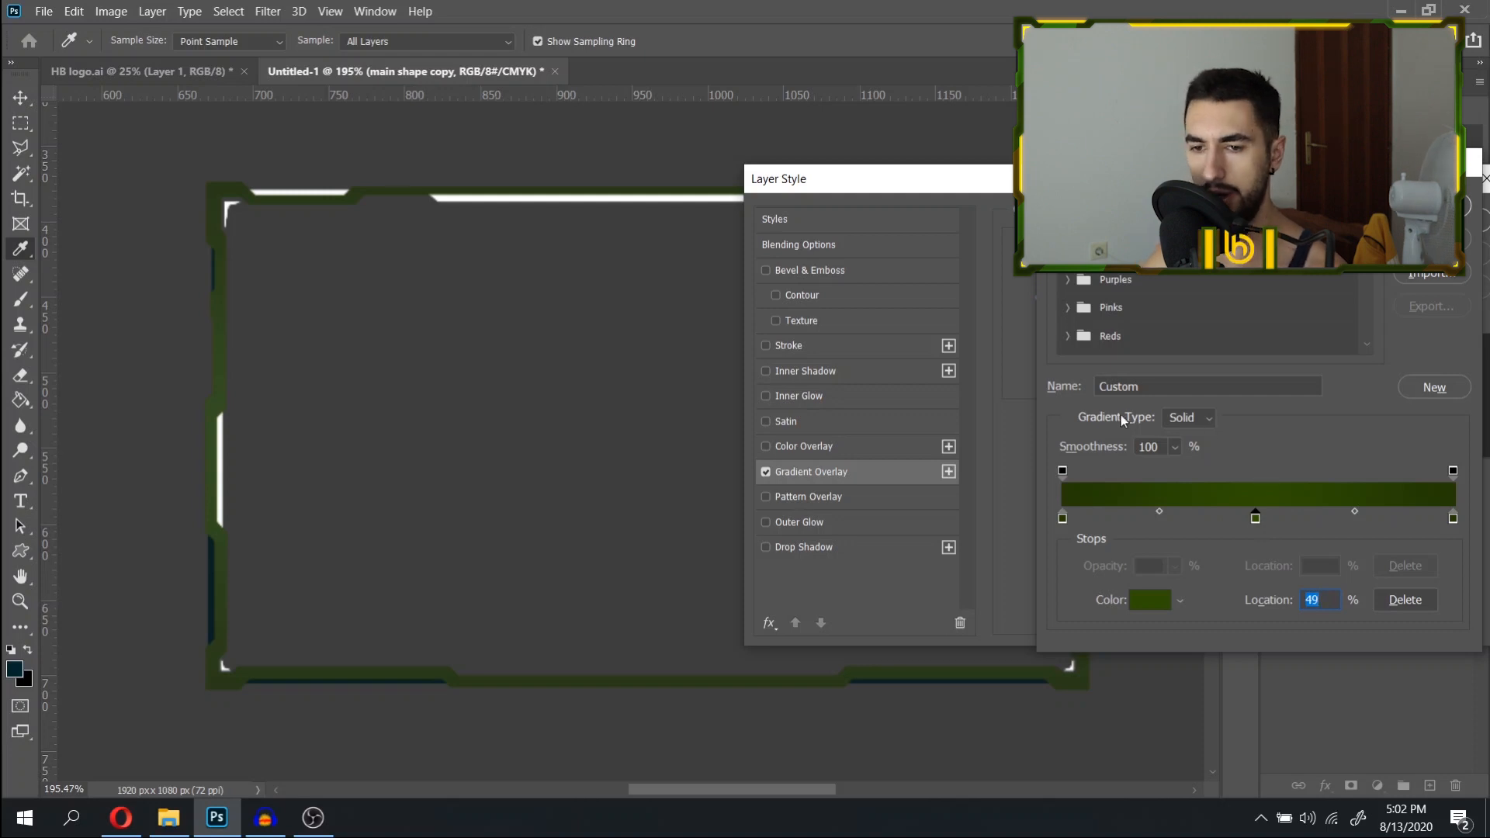
left_click(1434, 205)
Add an Inner Glow to the main shape copy layer, set its blend mode to Overlay and raise its opacity.
left_click(792, 397)
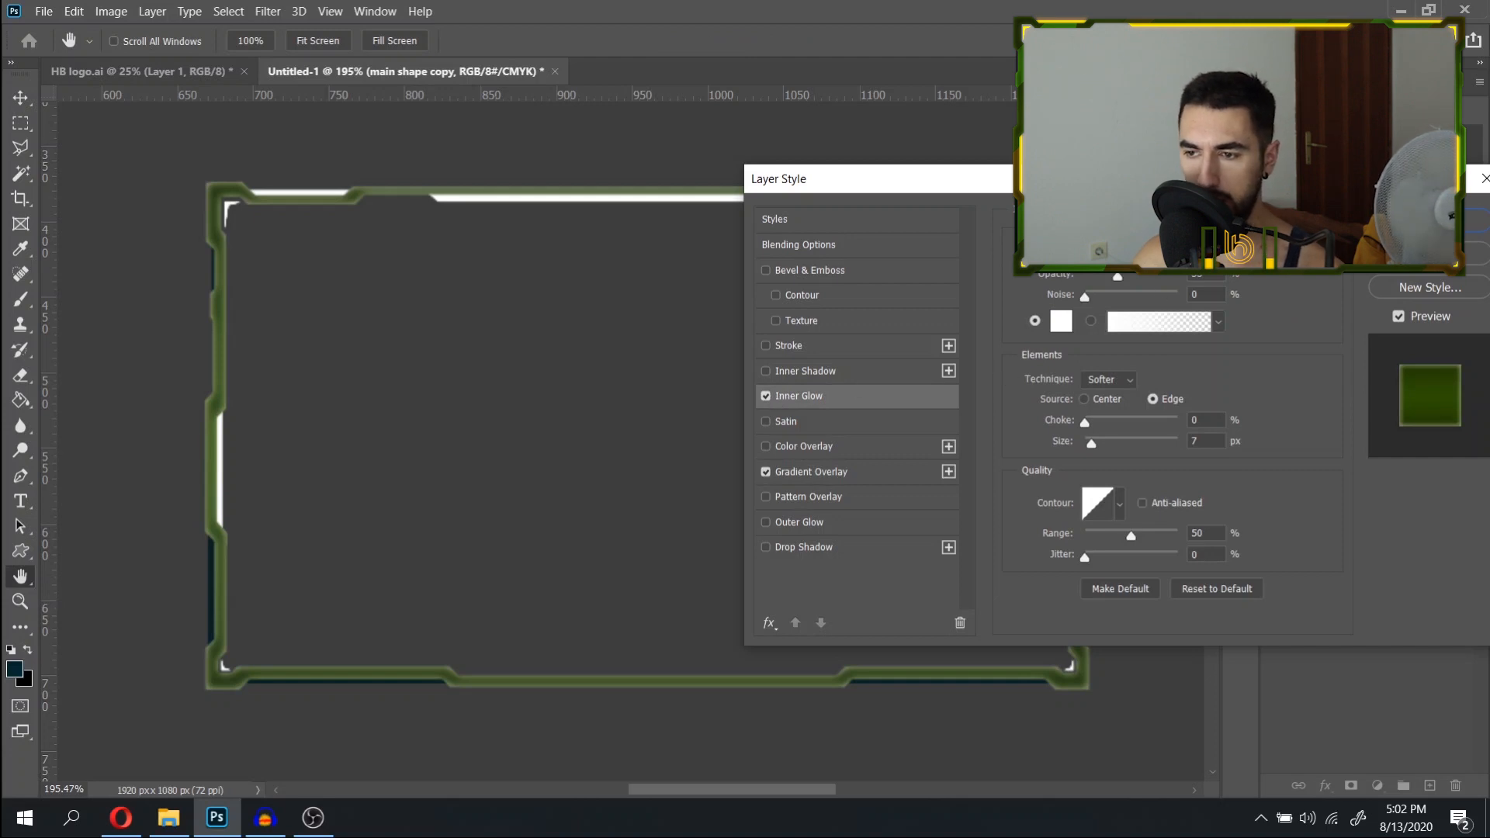
left_click(1129, 254)
left_click(1123, 491)
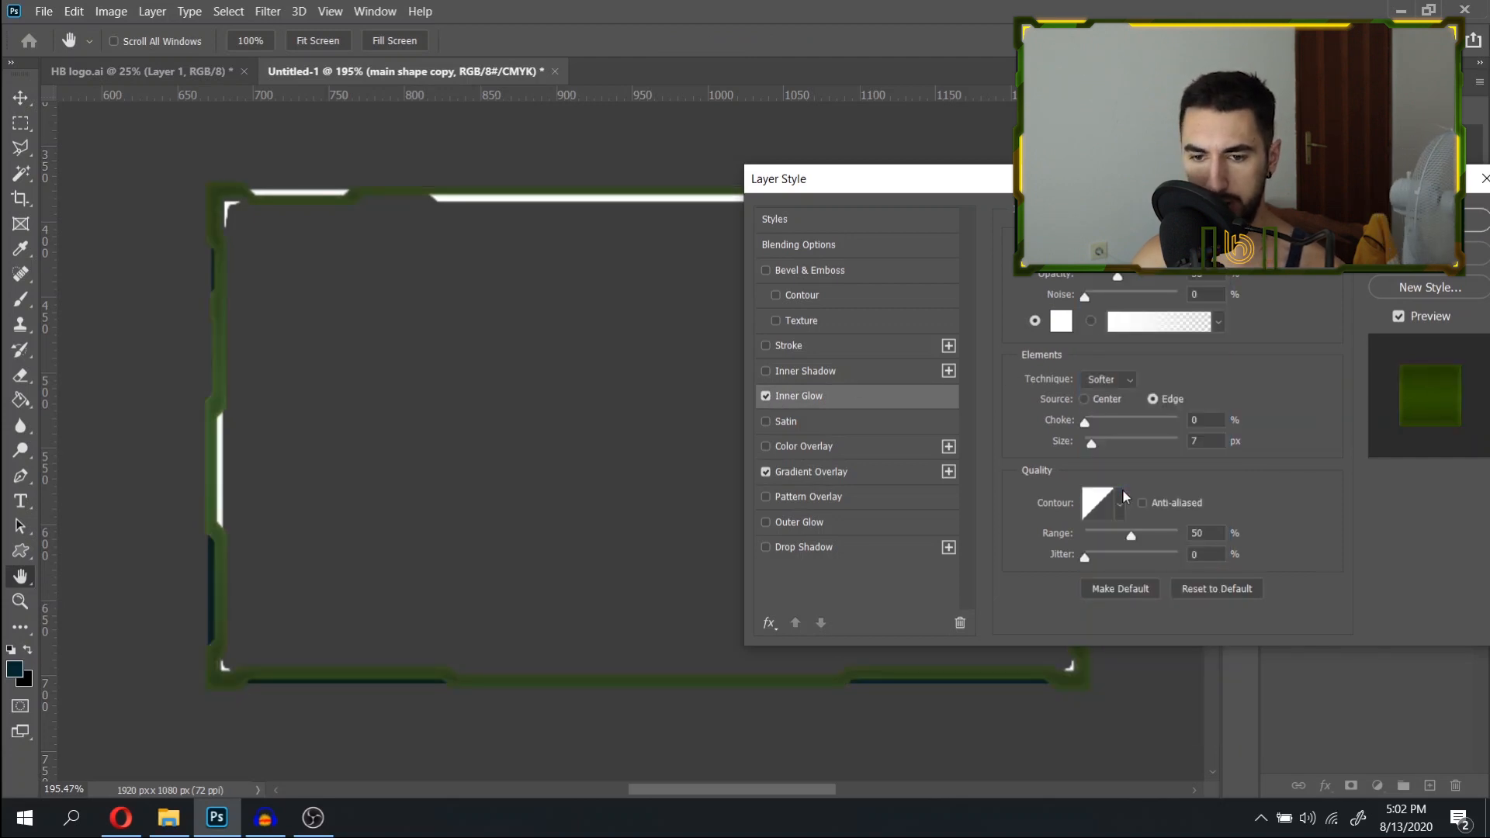
left_click_drag(1123, 276, 1164, 287)
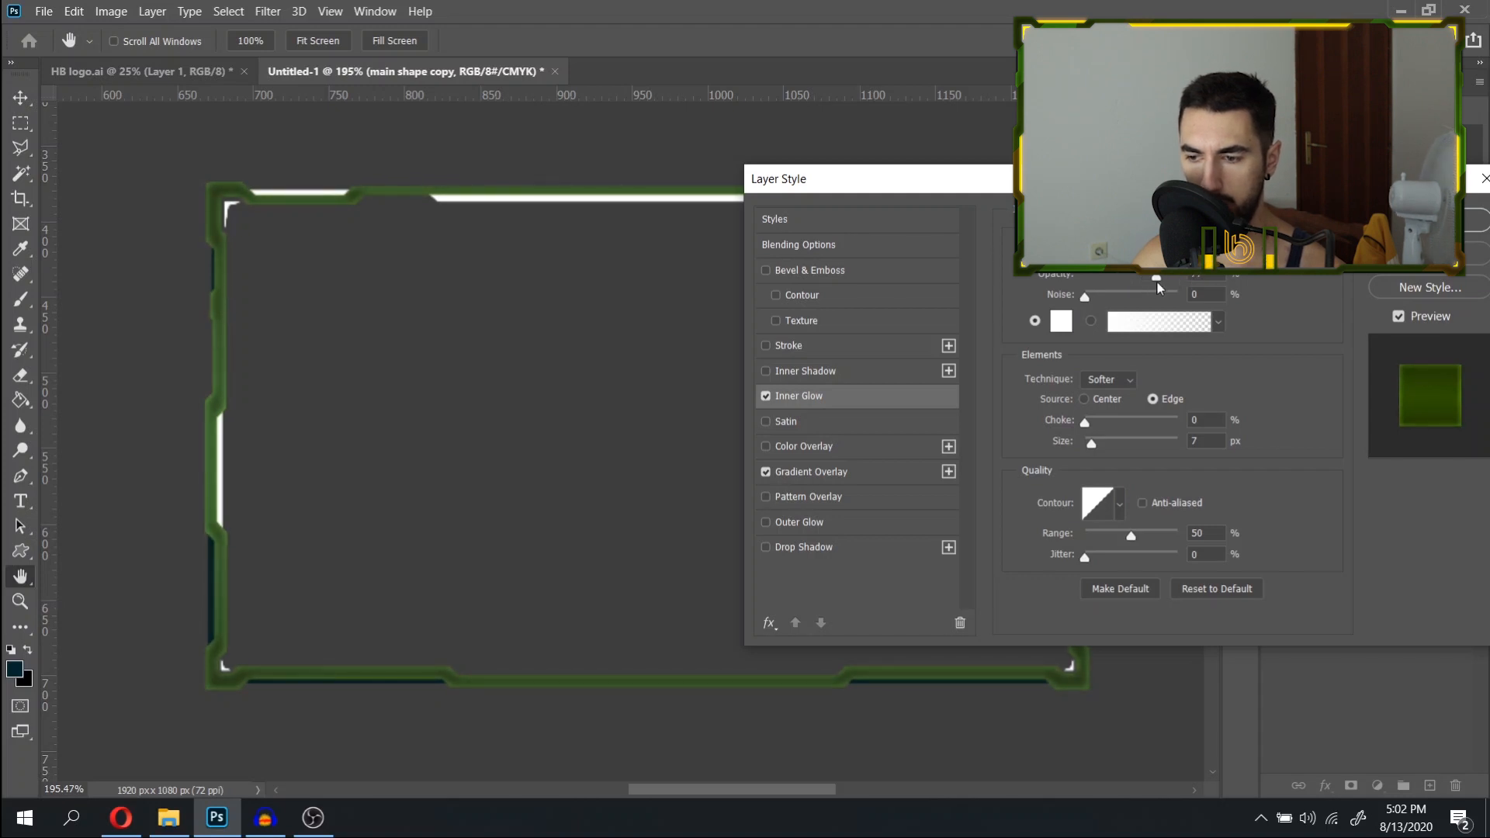
Add a Drop Shadow with 60% opacity, 0% spread and 4 px size to the main shape copy layer and apply the style.
left_click(845, 550)
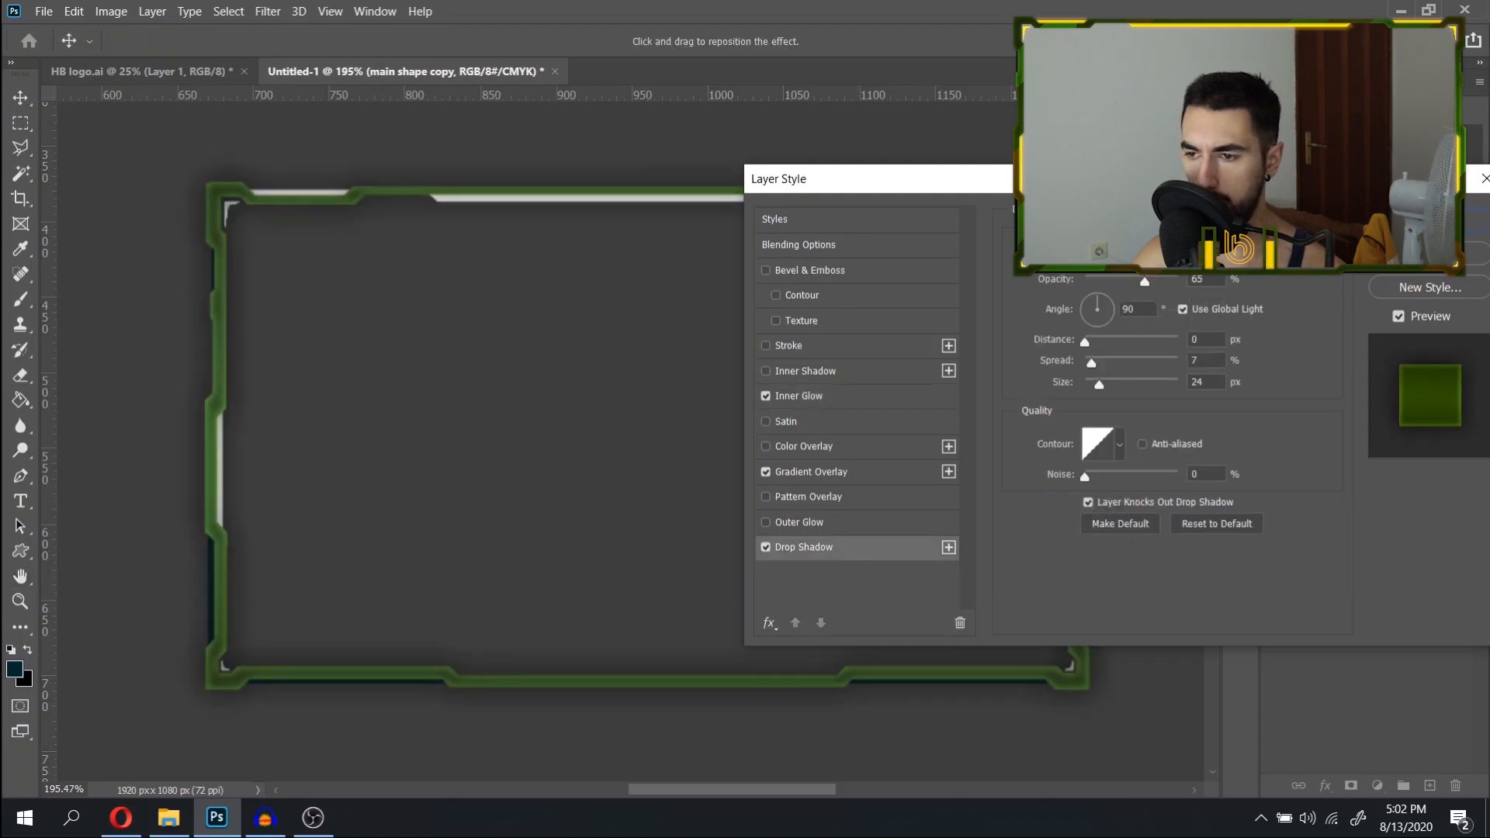
mouse_move(1093, 362)
left_mouse_down()
mouse_move(1056, 363)
mouse_move(1090, 389)
left_mouse_up()
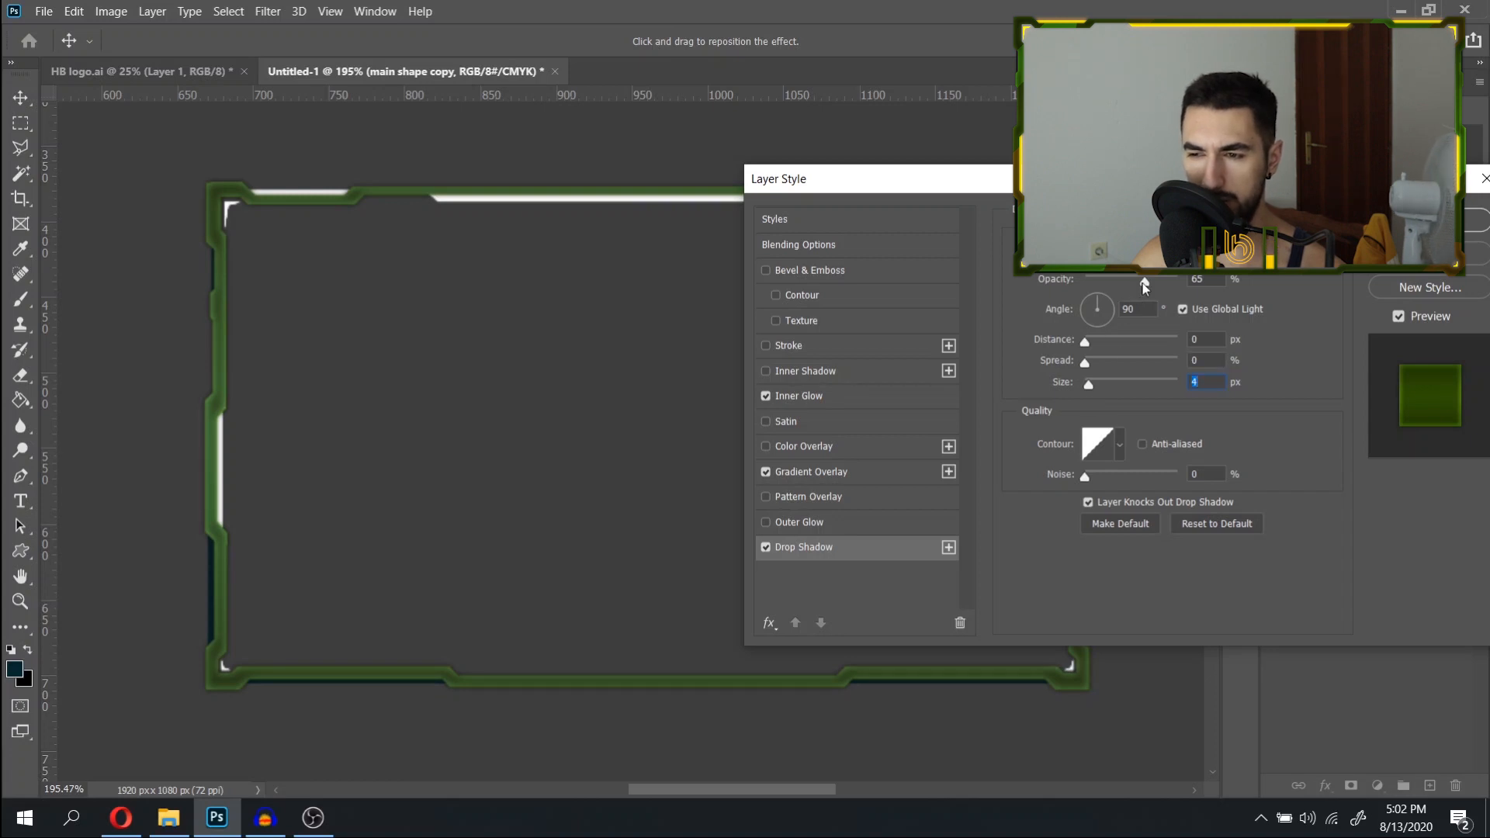
left_click_drag(1147, 282, 1134, 282)
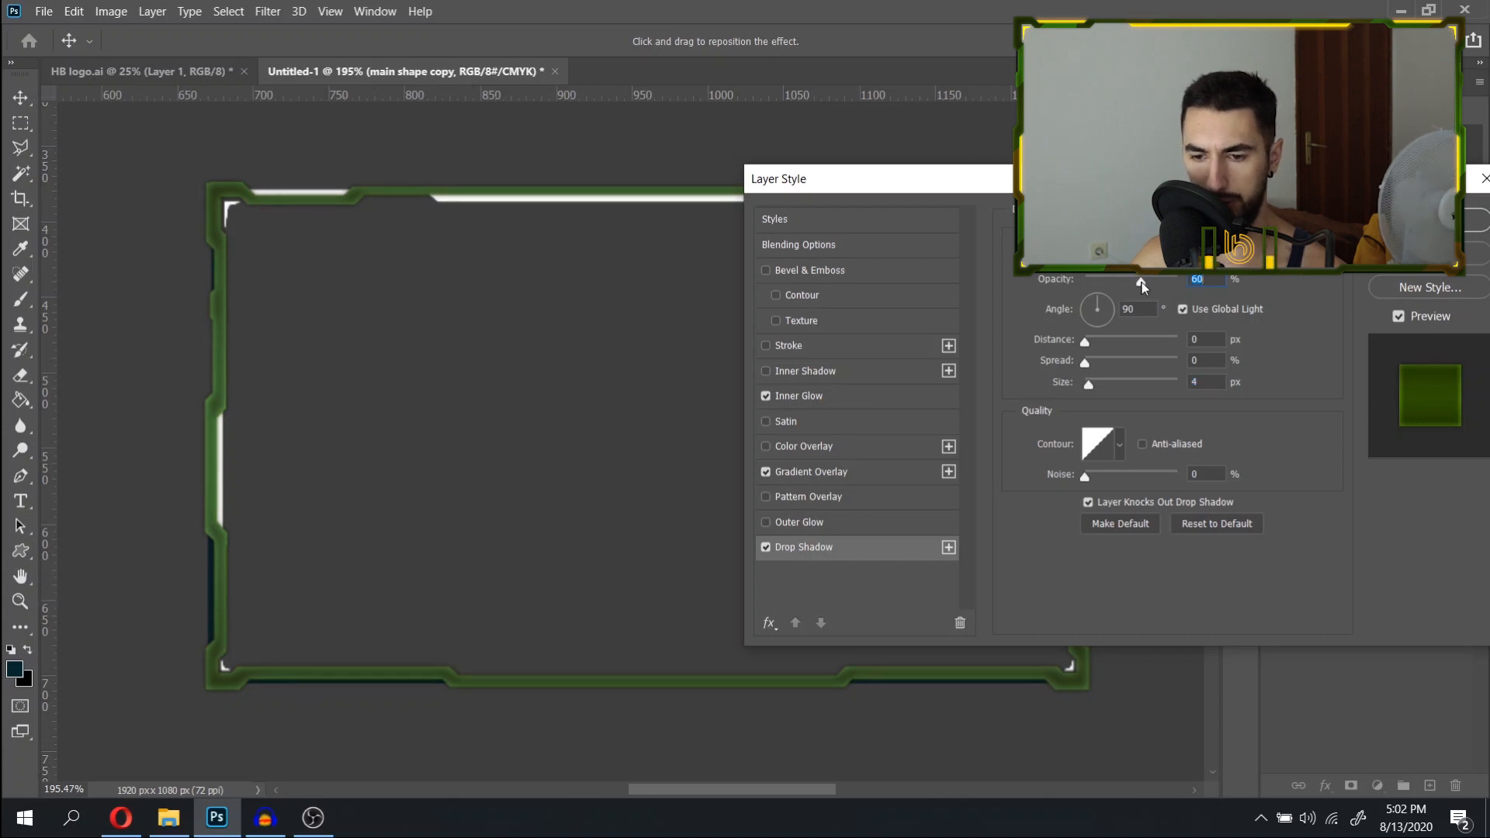
key("Return")
left_click(1470, 431)
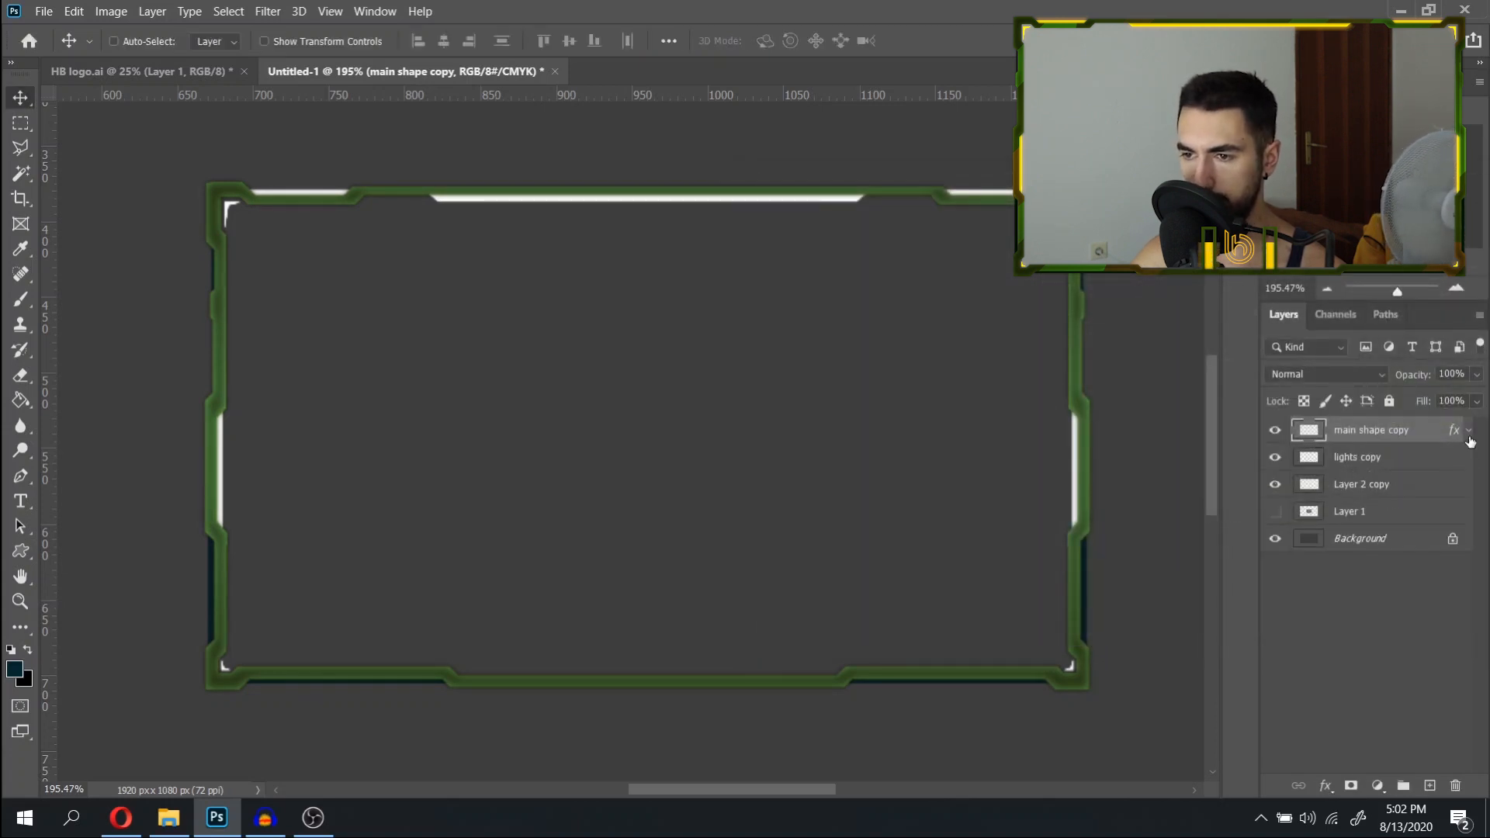
scroll(794, 512, "down", 5)
scroll(777, 536, "up", 4)
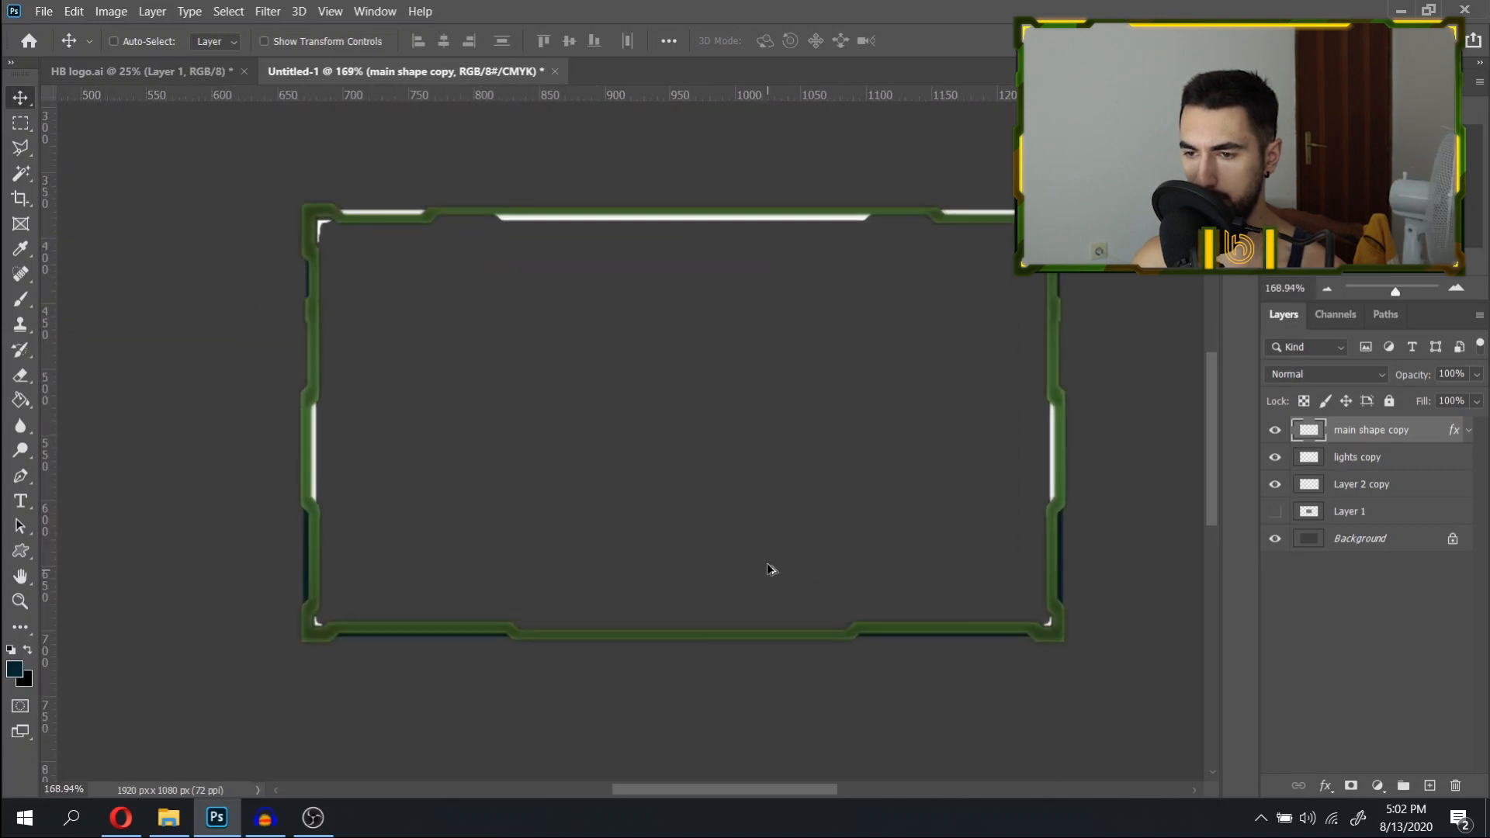
Switch to the Opera browser and run a Google image search for "abstract wallpaper".
left_click(121, 817)
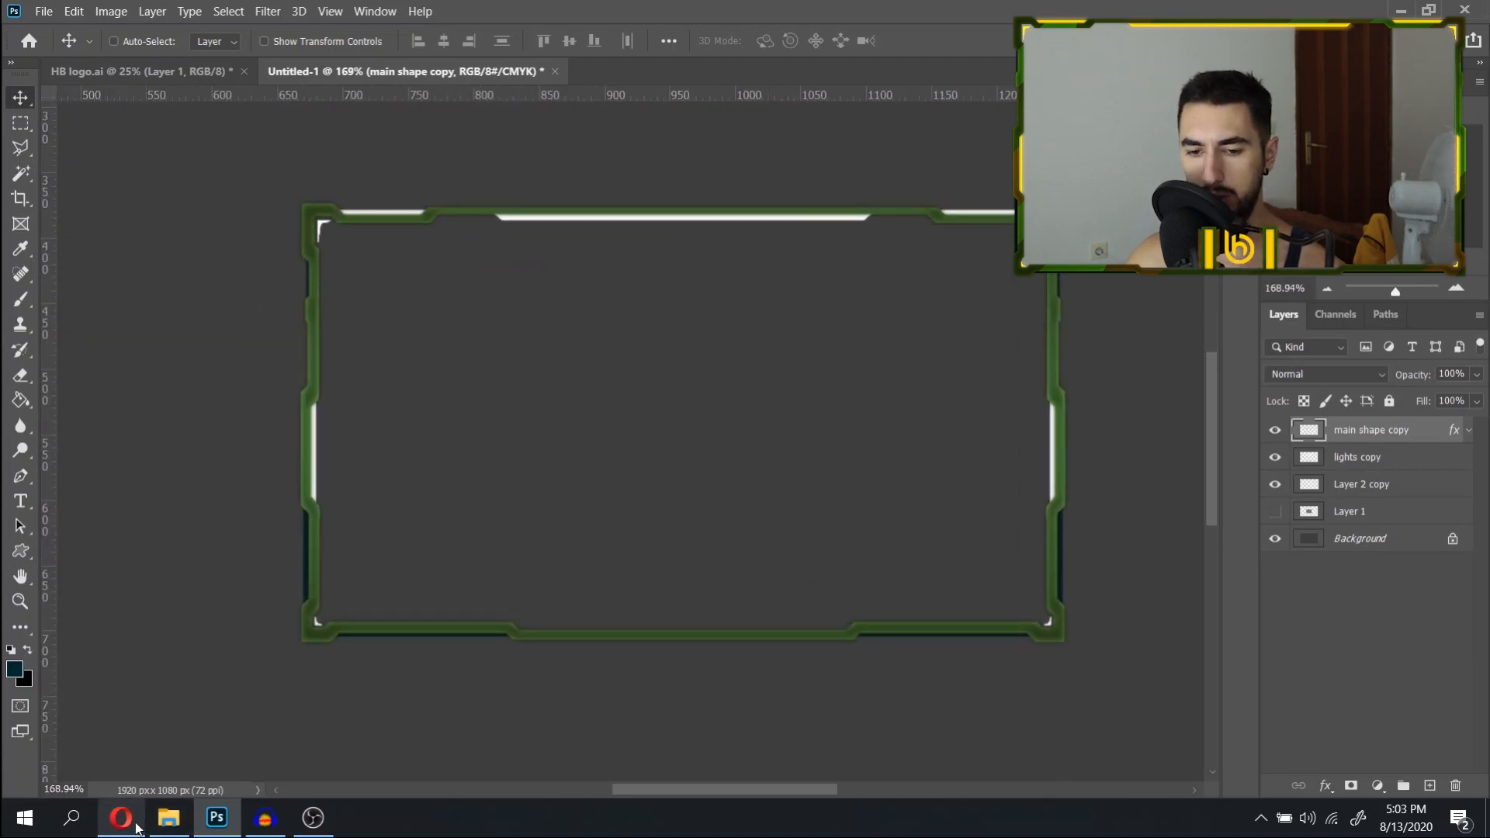
left_click(1176, 11)
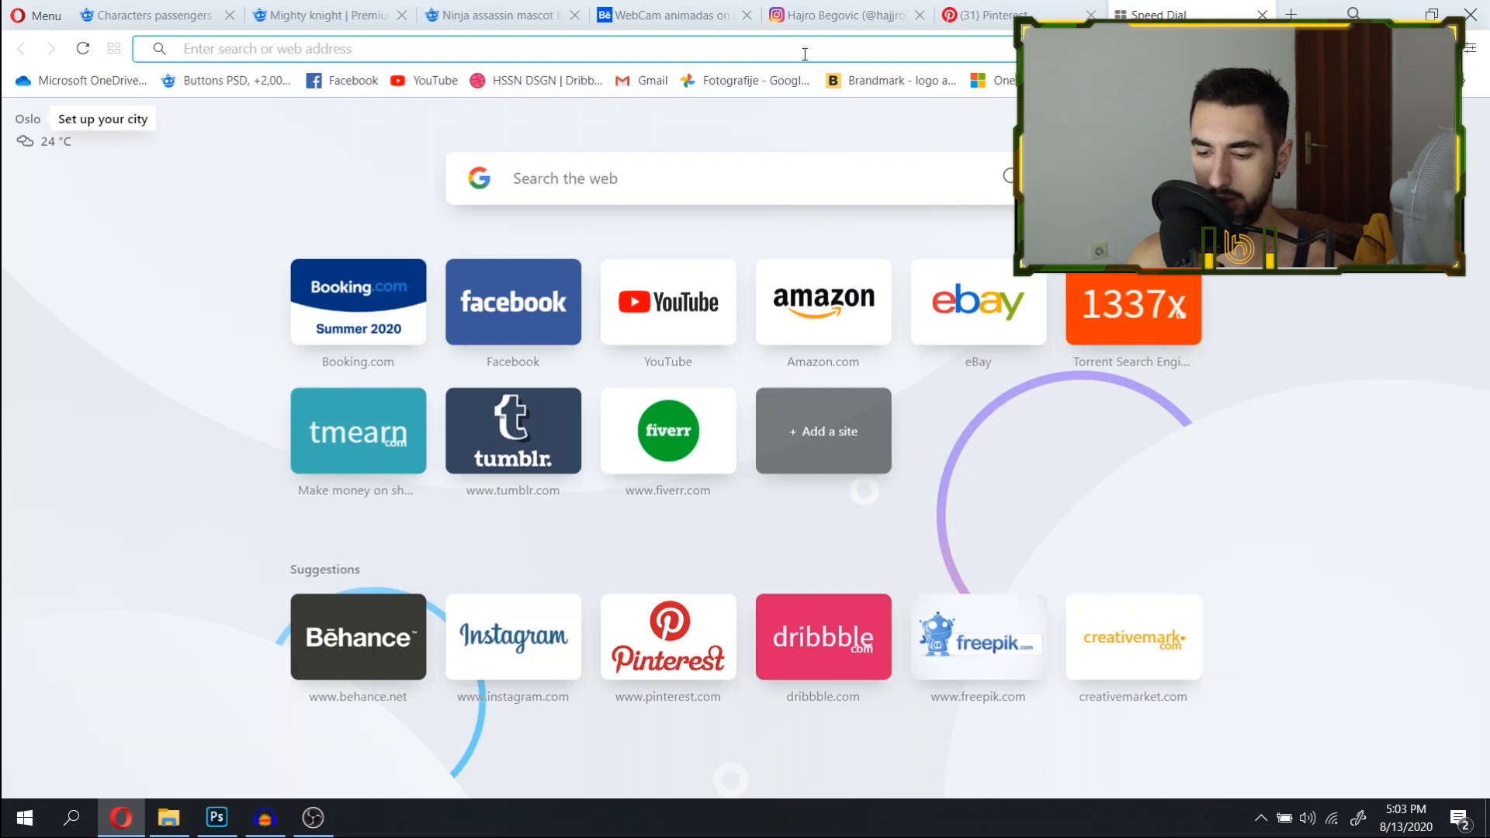
type("abstrac")
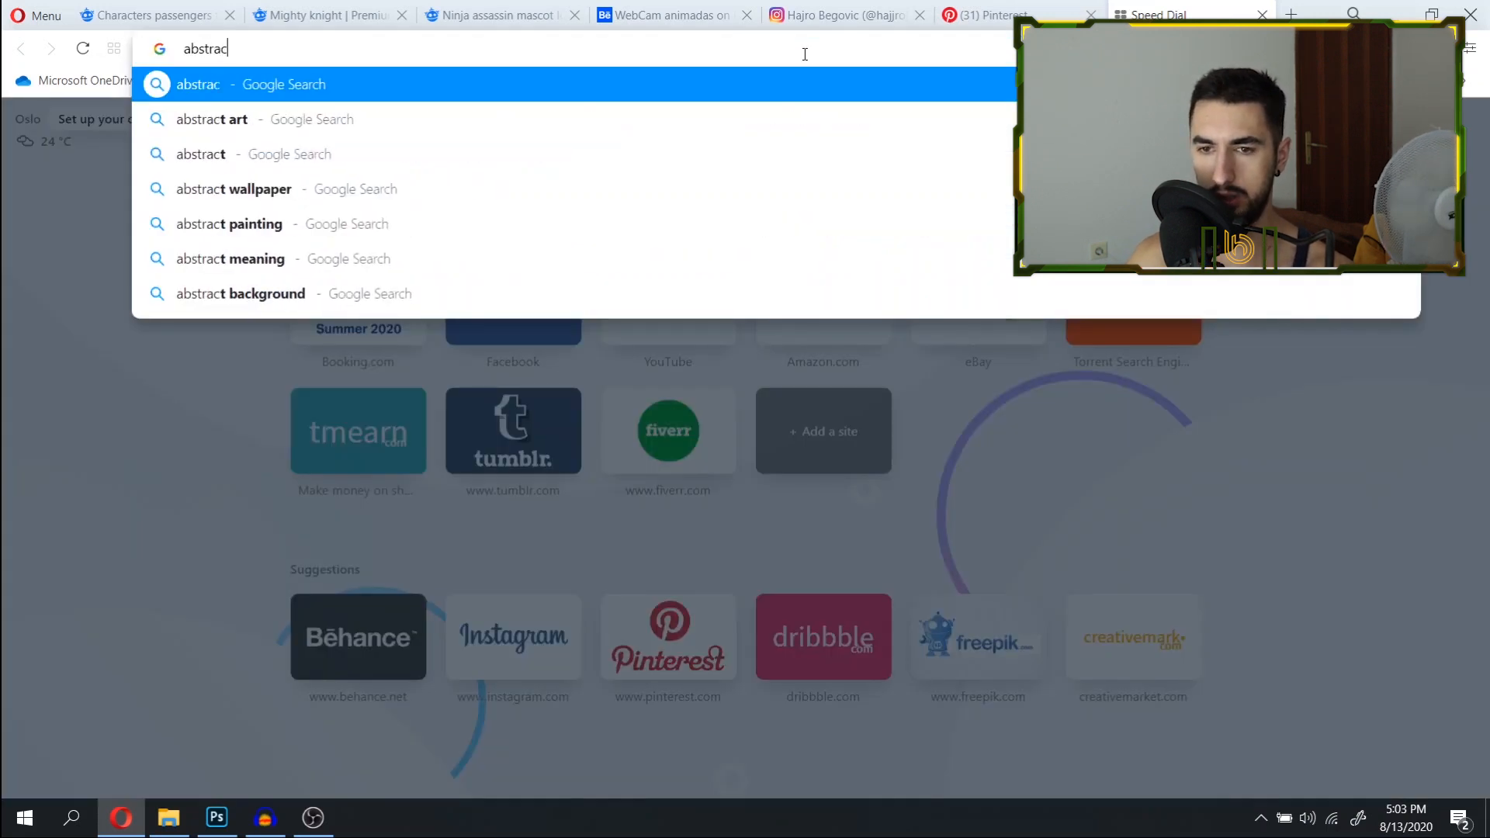
type("t wallaper")
key("Return")
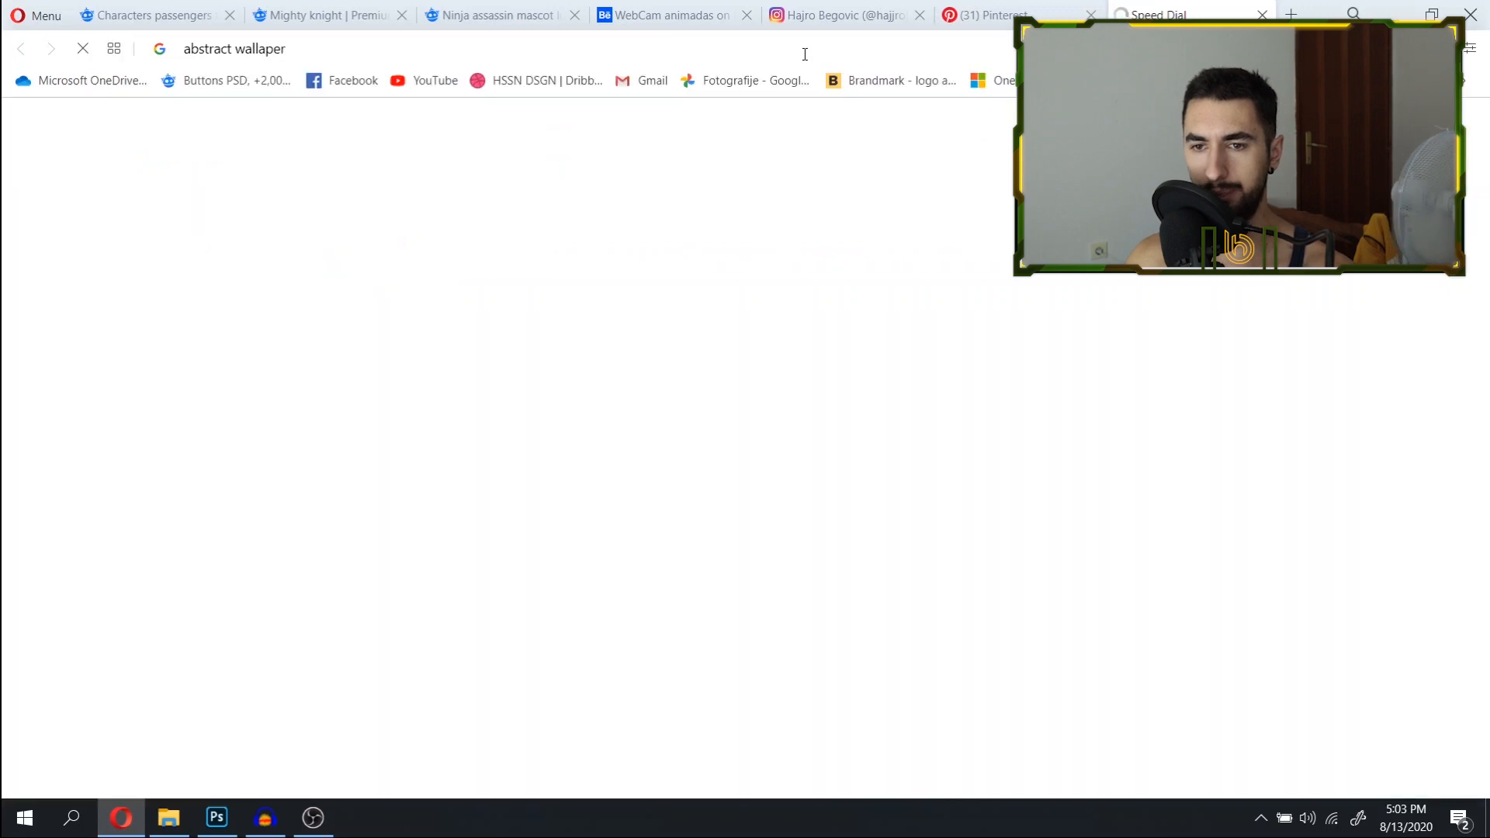
left_click(273, 196)
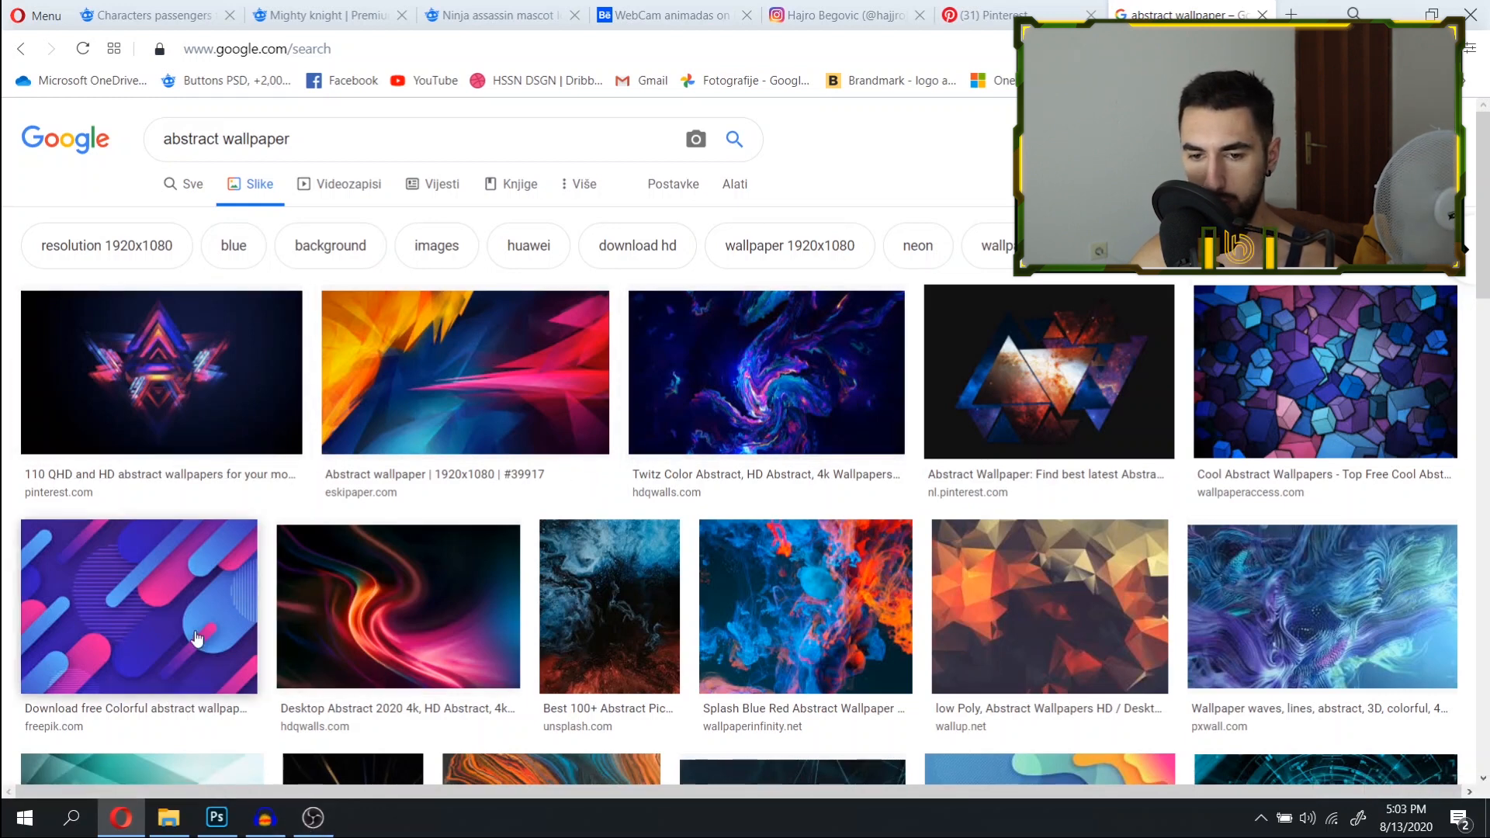
Open the purple Freepik wallpaper with pink and blue diagonal shapes and copy its image.
left_click(148, 613)
right_click(1325, 272)
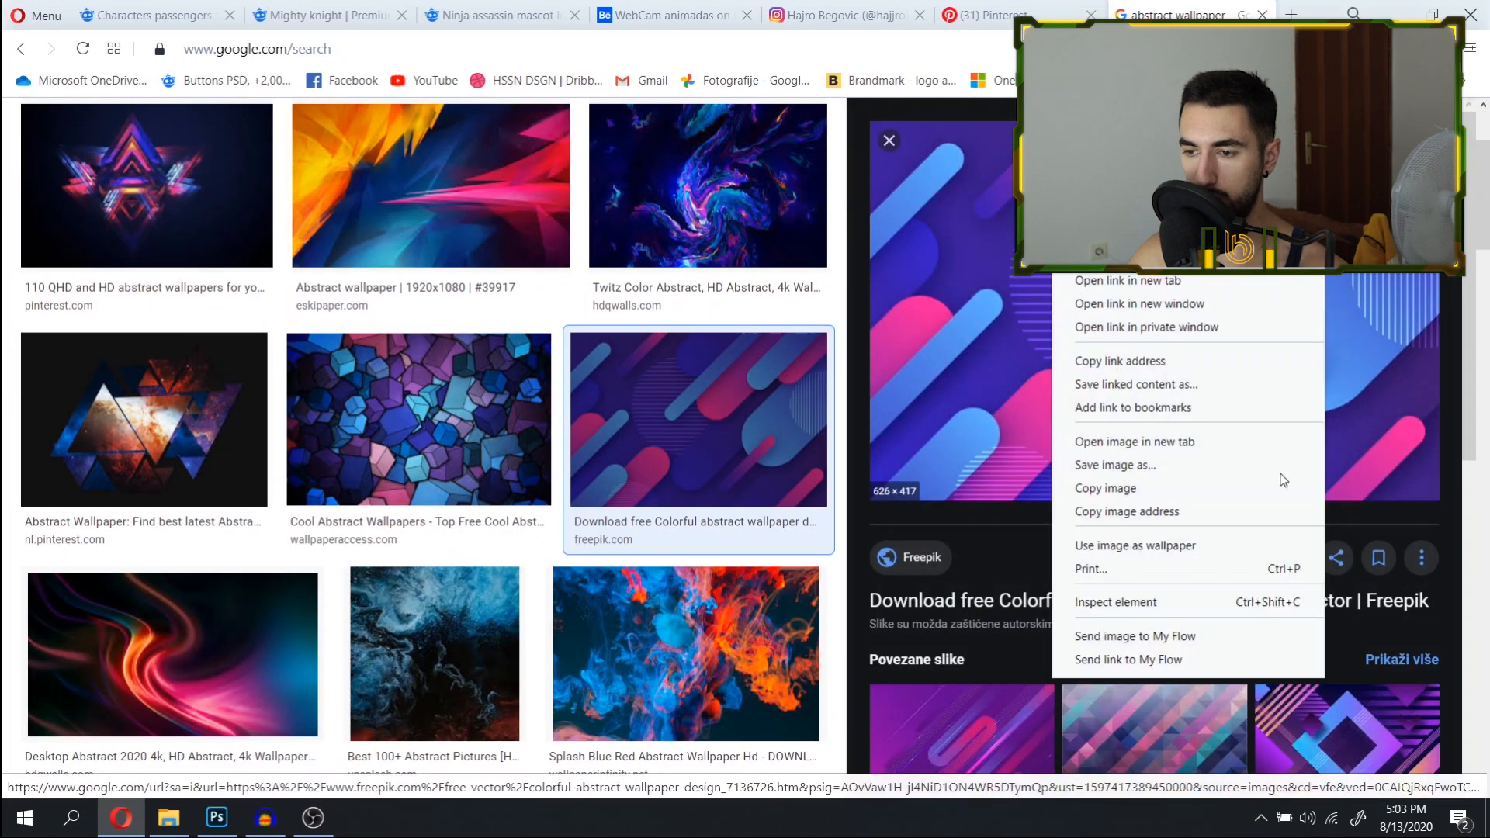
left_click(1133, 488)
Switch back to Photoshop, paste the wallpaper over the whole frame and mask it with the outline of the main shape copy layer.
left_click(217, 817)
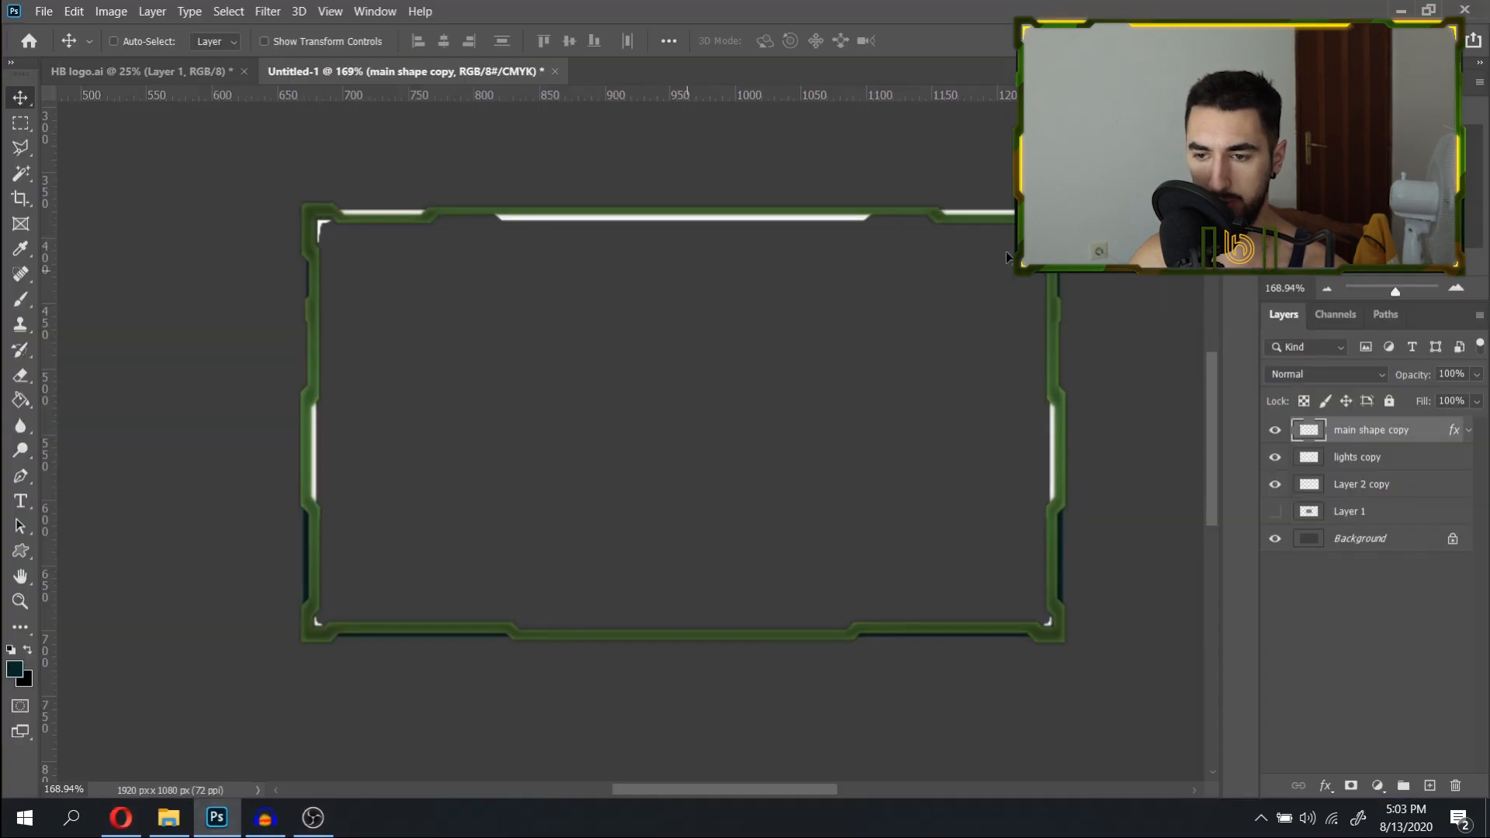
key("ctrl+v")
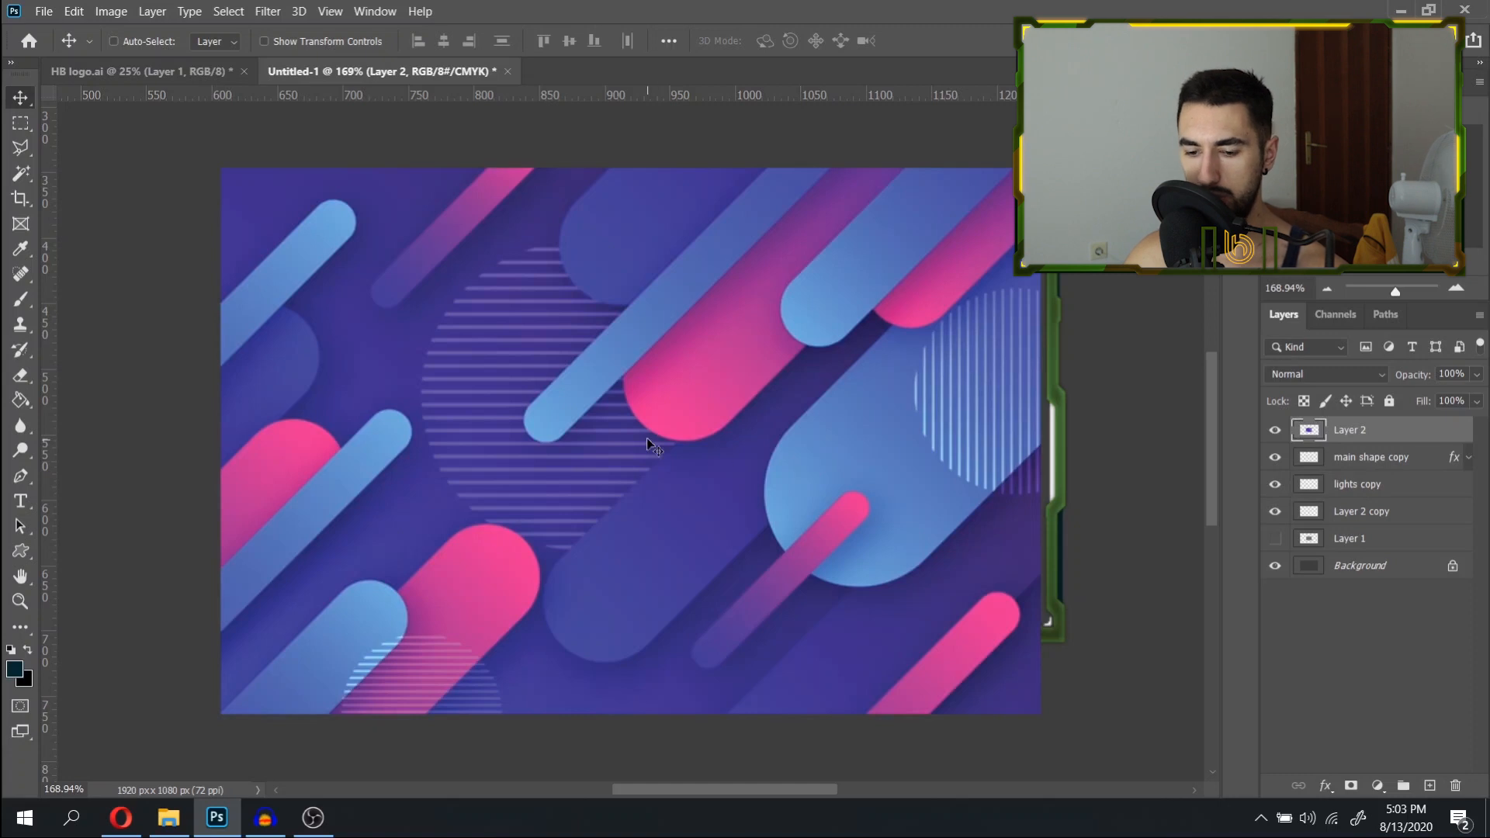
left_click_drag(738, 387, 765, 385)
left_click_drag(758, 386, 758, 386)
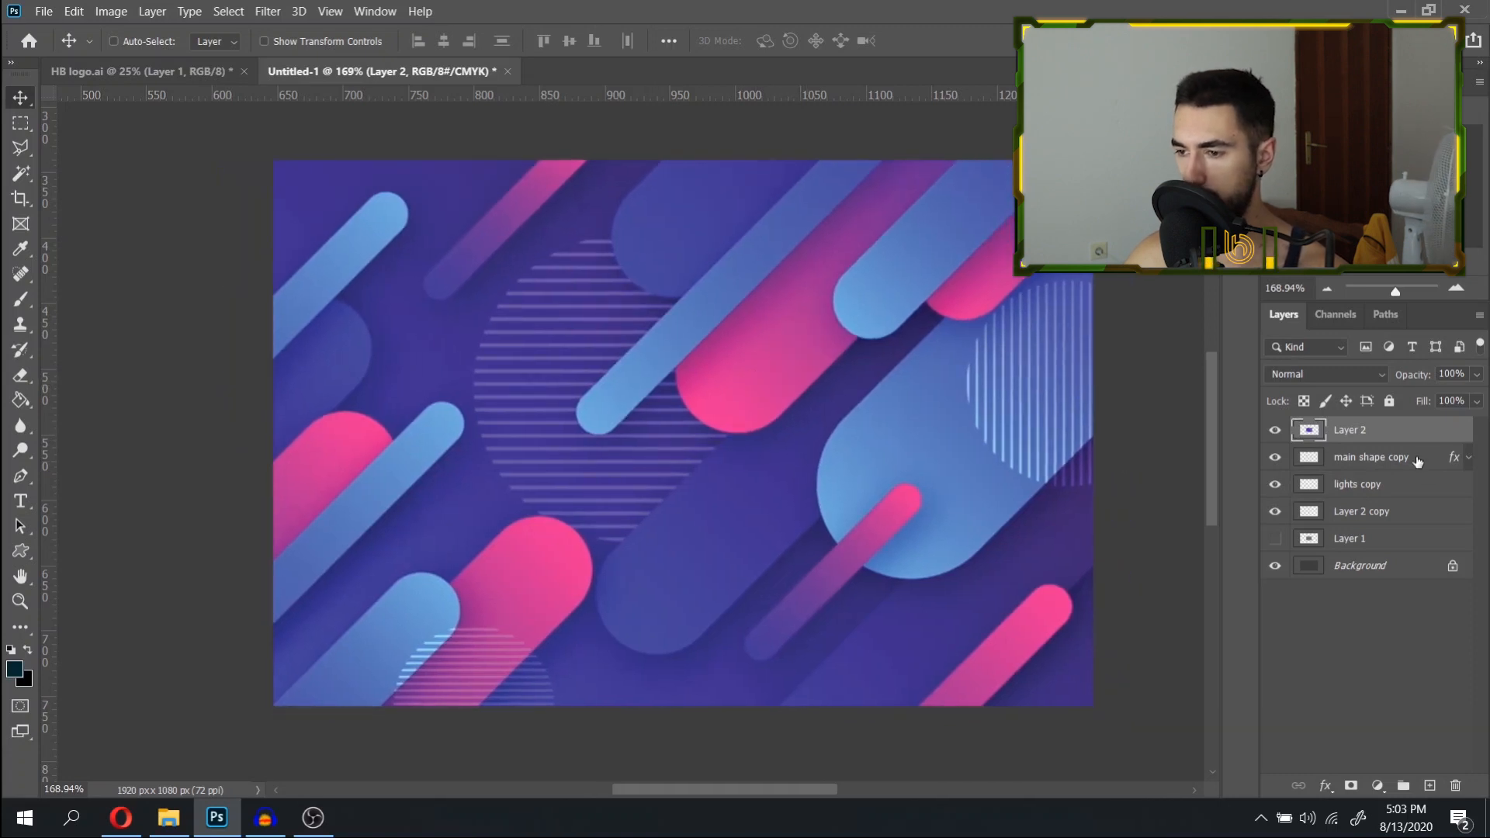
left_click(1323, 463, "ctrl")
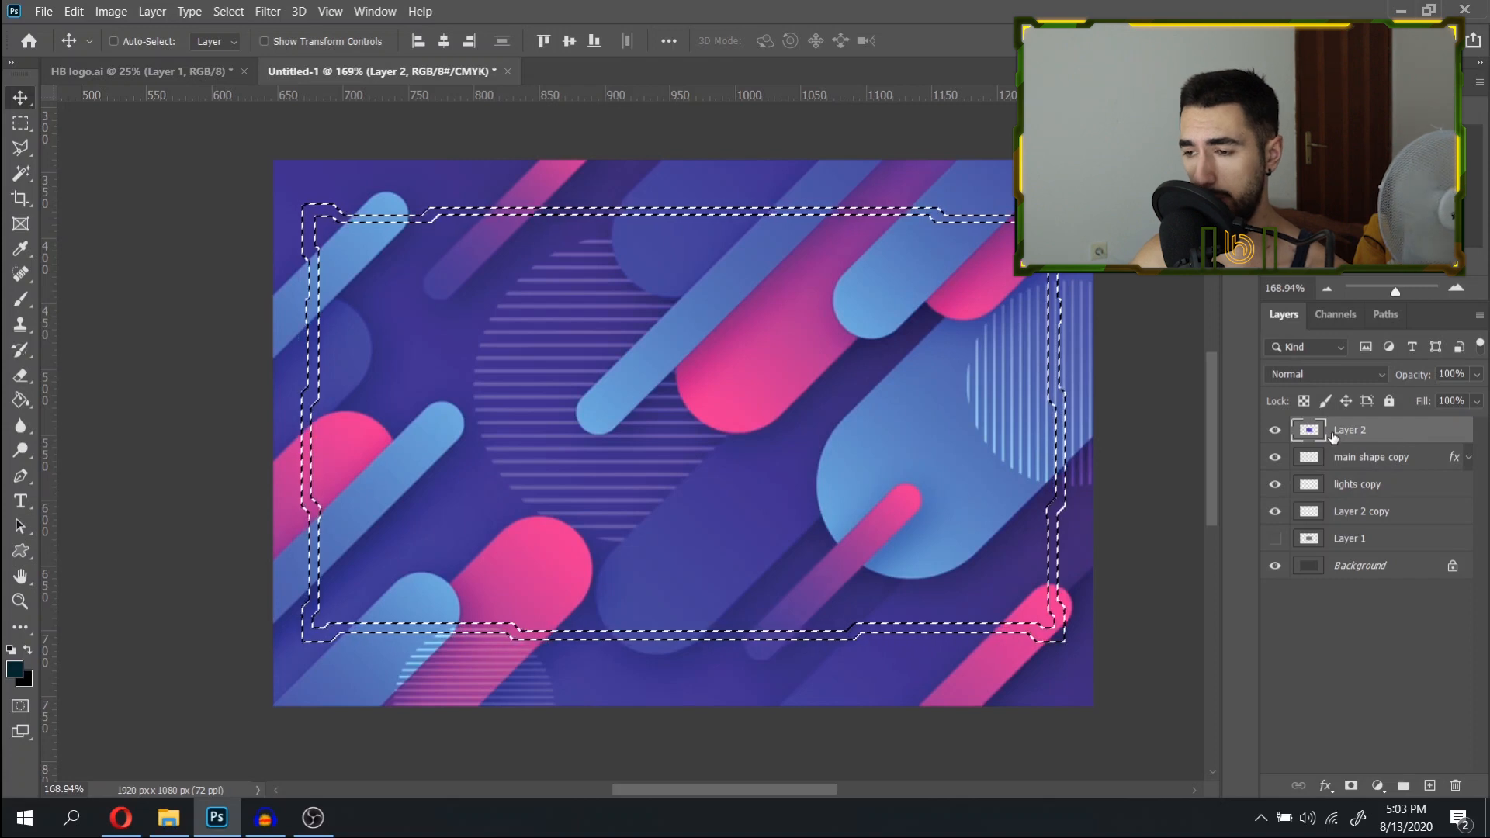
left_click(1352, 786)
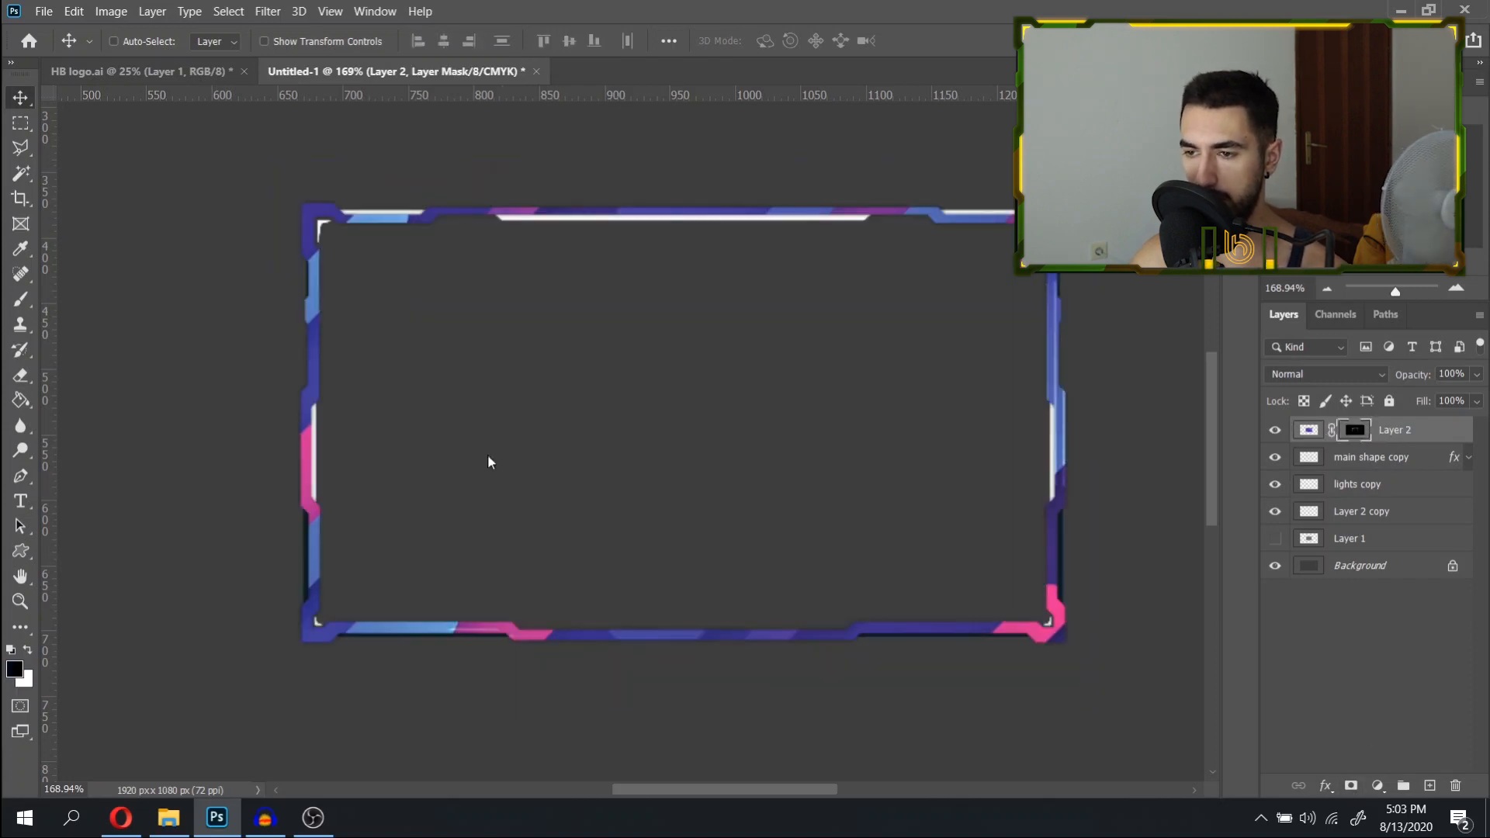
Set the masked wallpaper layer's blend mode to Overlay and its opacity to 40%.
left_click(1379, 374)
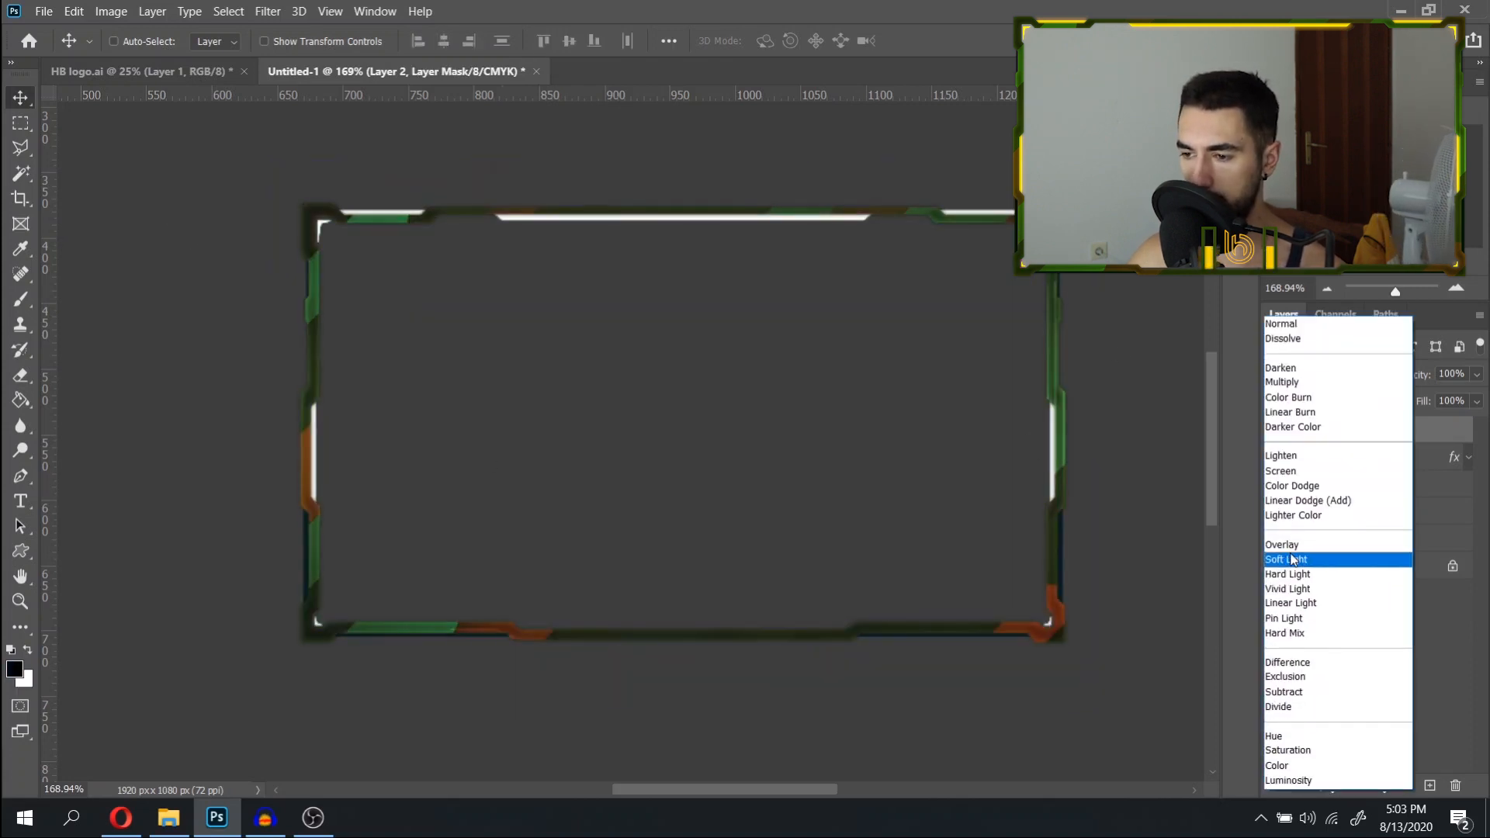
left_click(1292, 551)
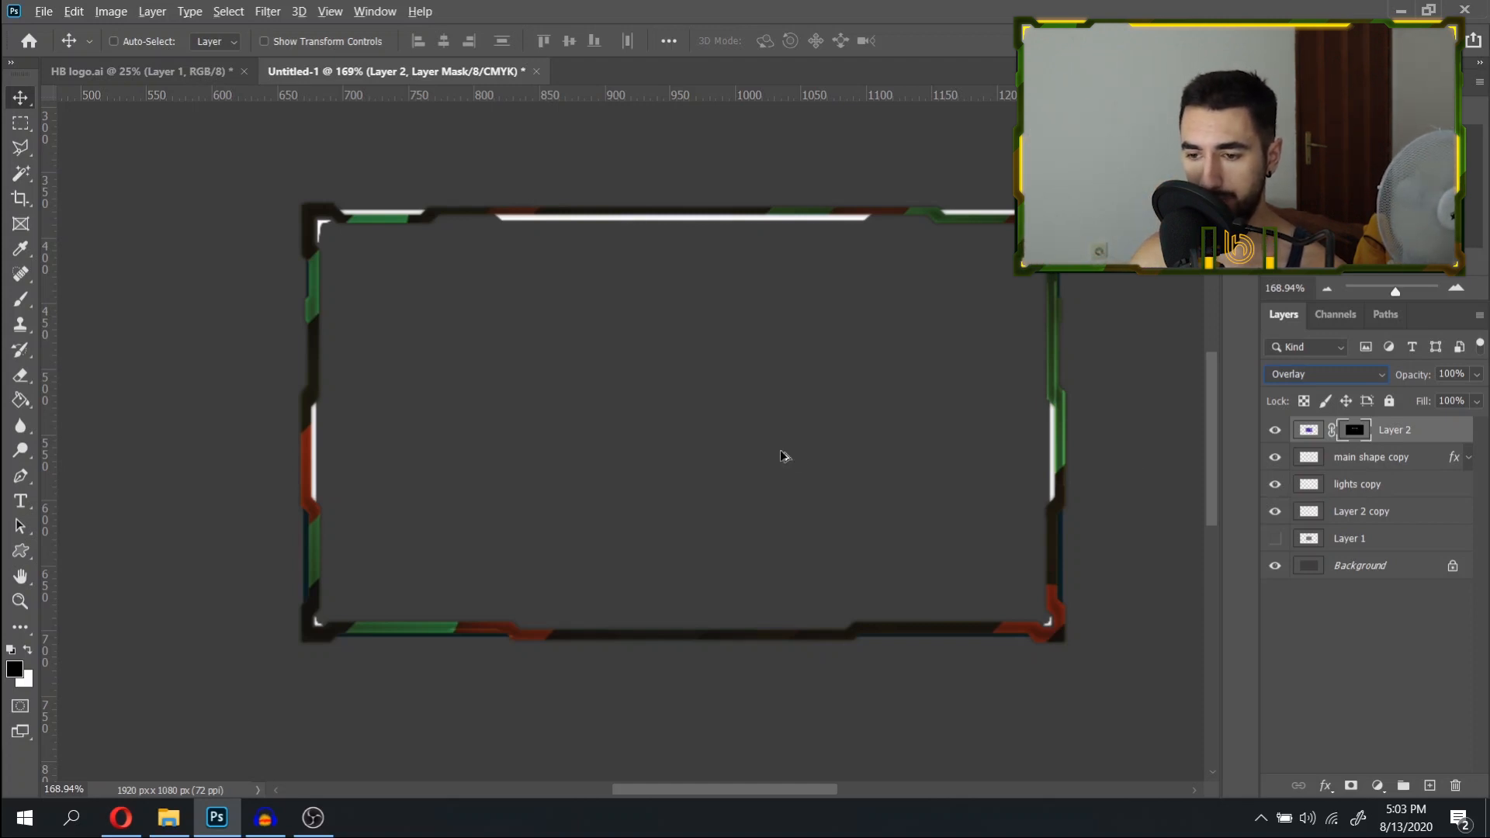
left_click(1398, 292)
left_click(1477, 375)
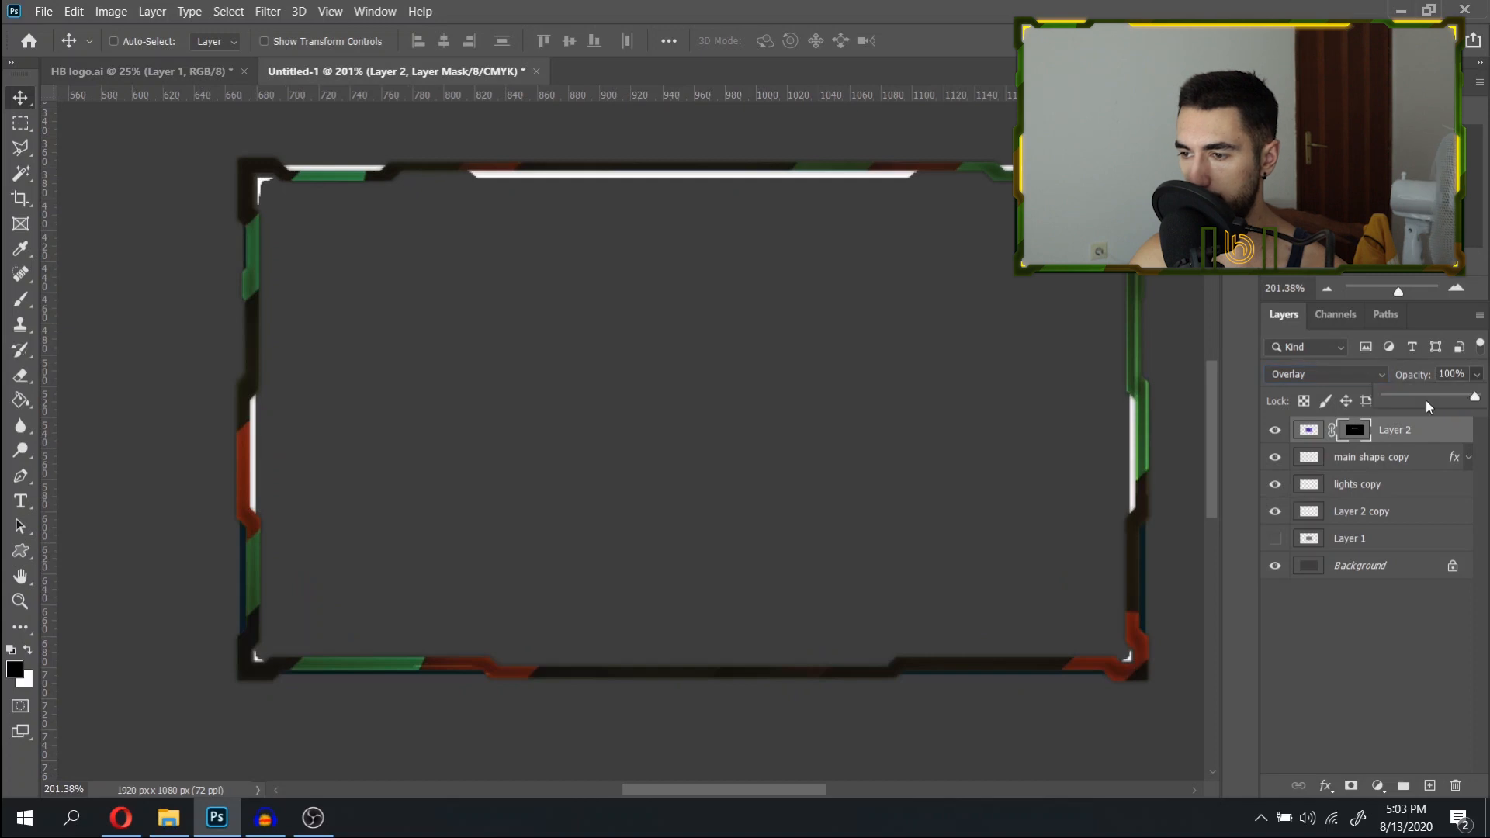
left_click_drag(1427, 401, 1423, 400)
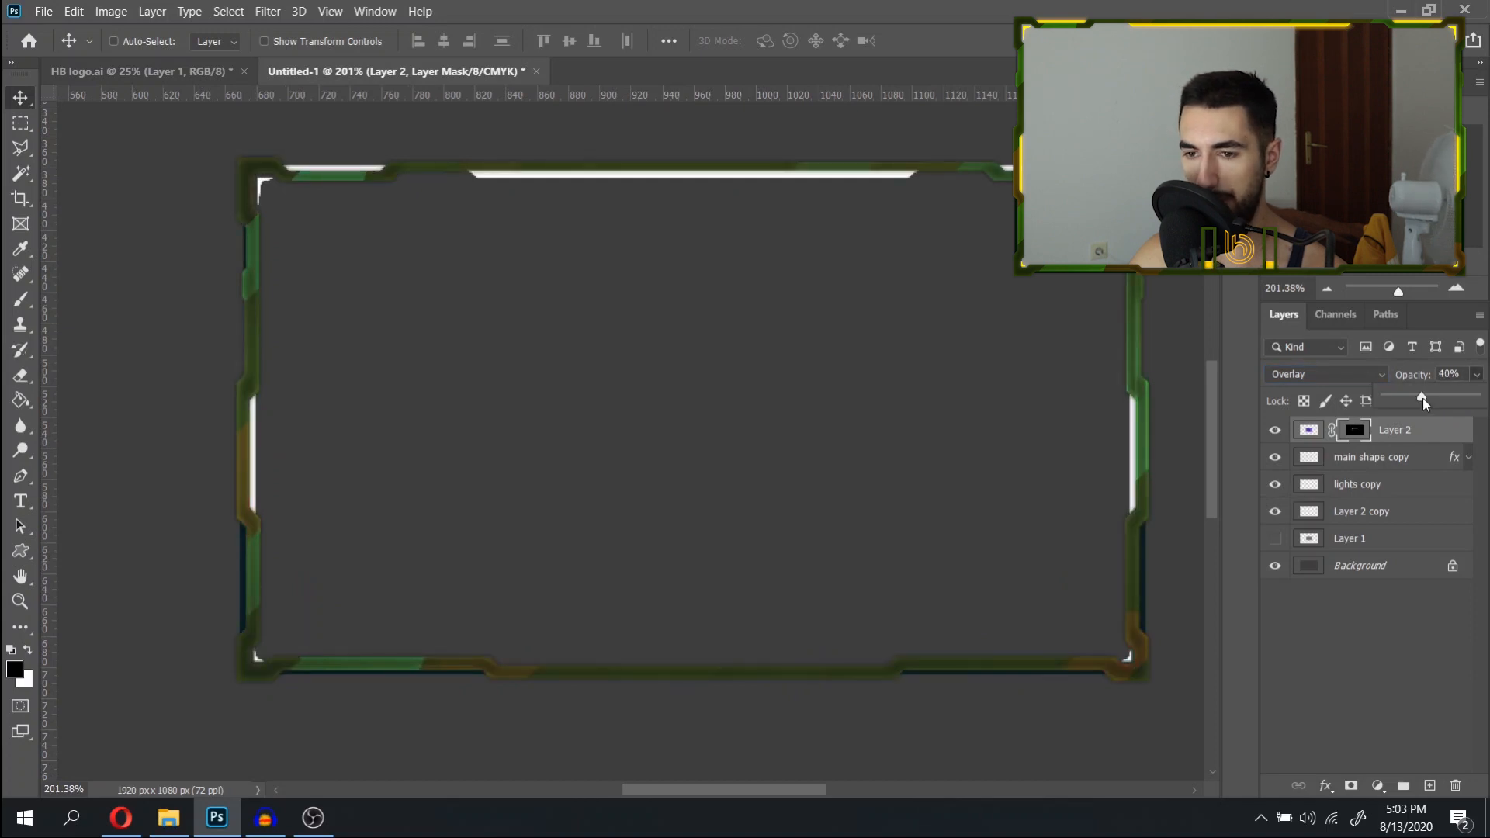
Add a Color Overlay in yellow ffcc00 to the lights copy layer.
left_click(1394, 486)
double_click(1458, 486)
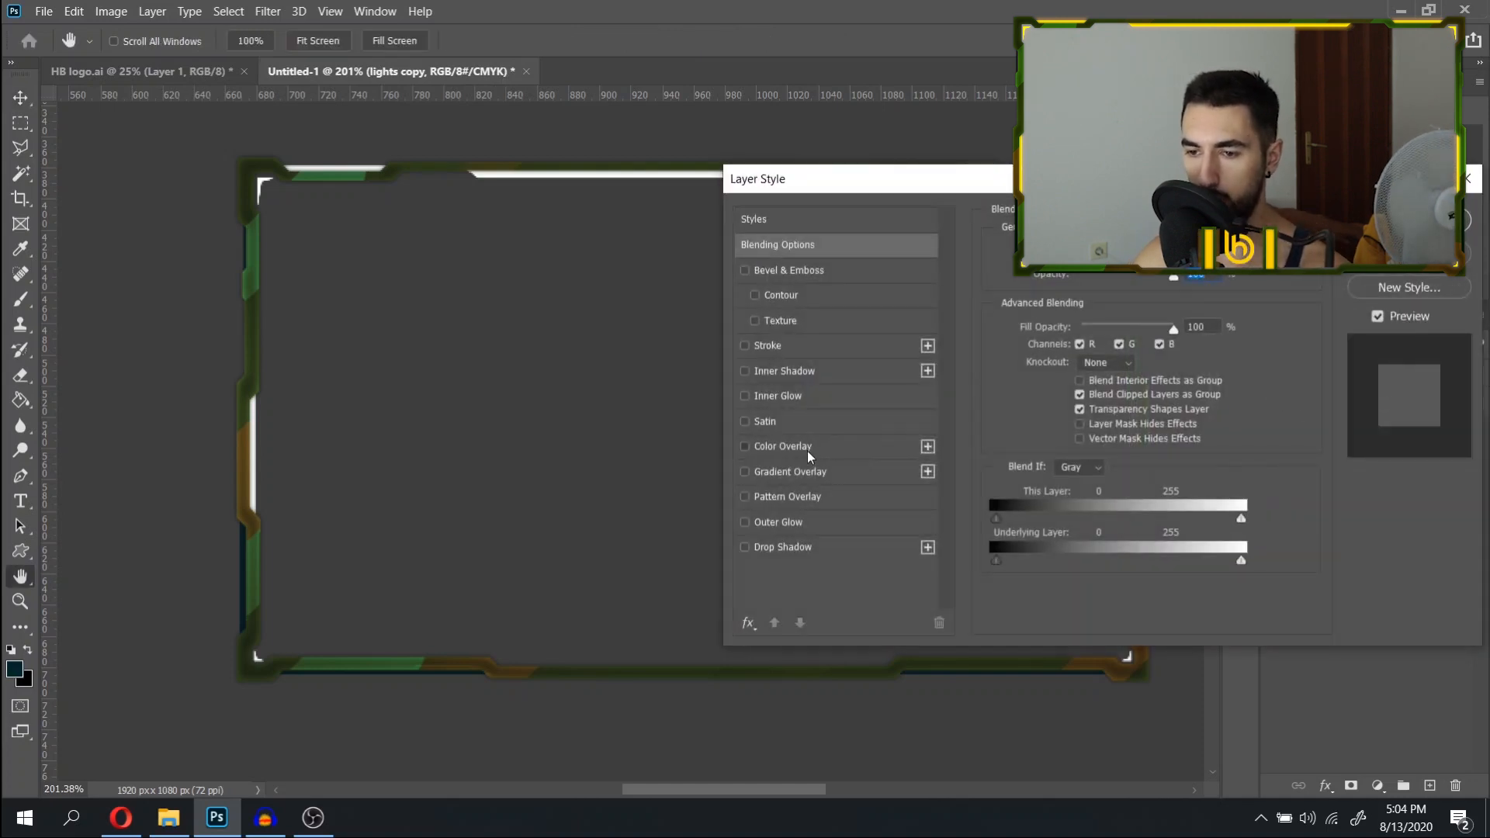
left_click(807, 447)
left_click(1201, 255)
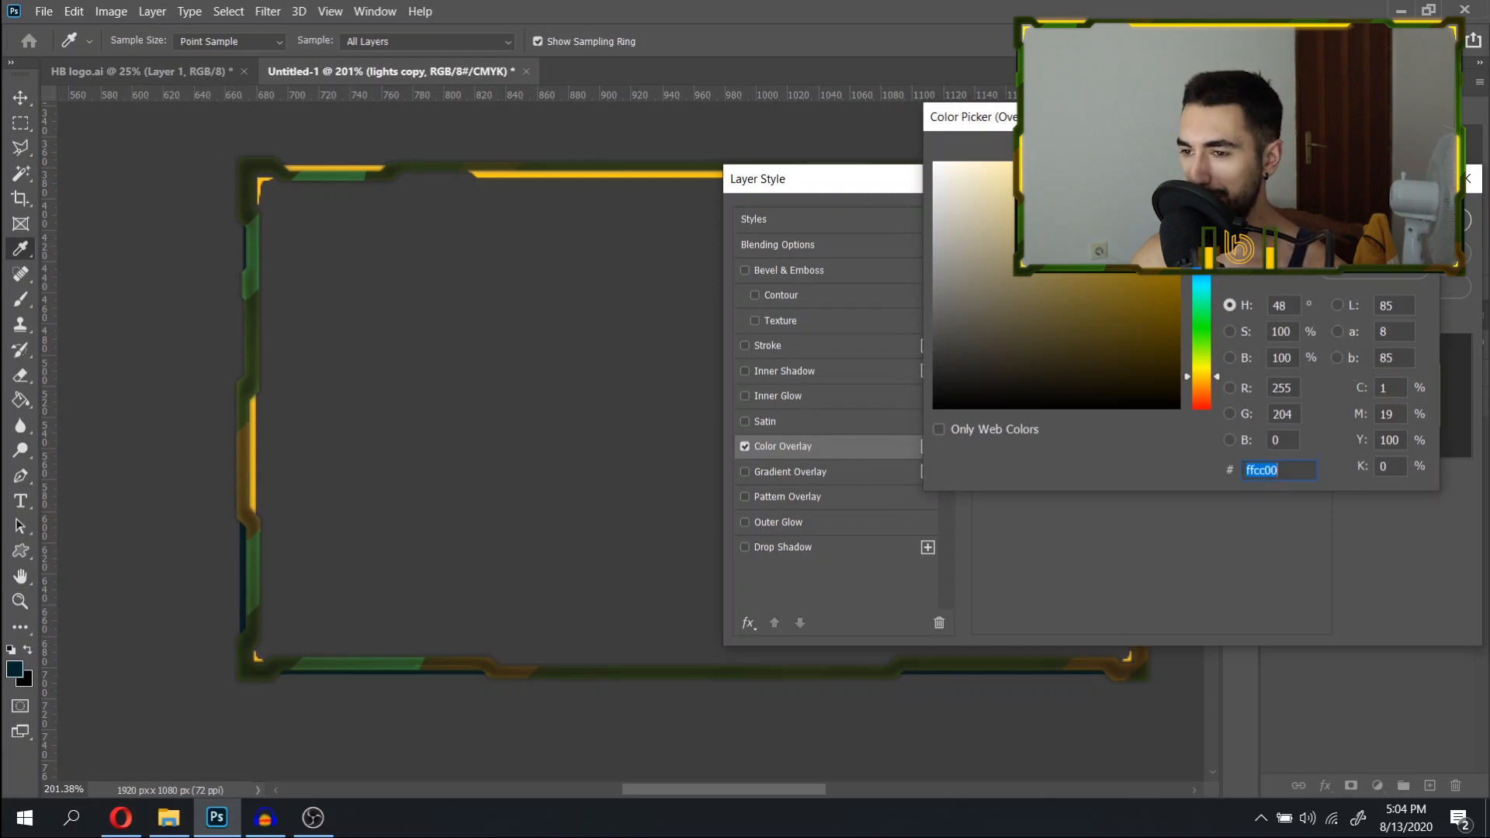
left_click_drag(1258, 116, 1065, 217)
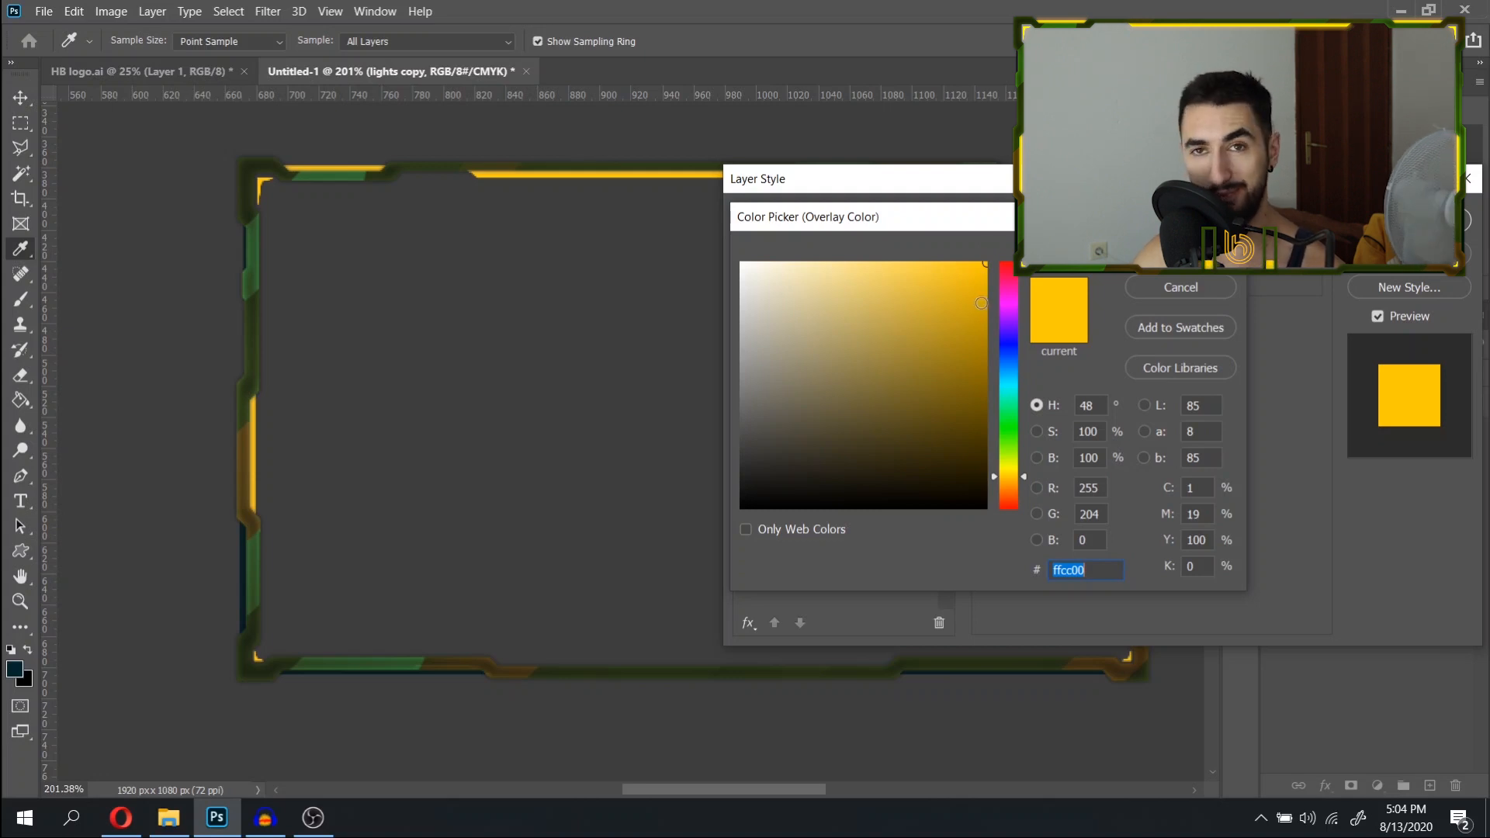
key("Return")
left_click_drag(1087, 186, 995, 154)
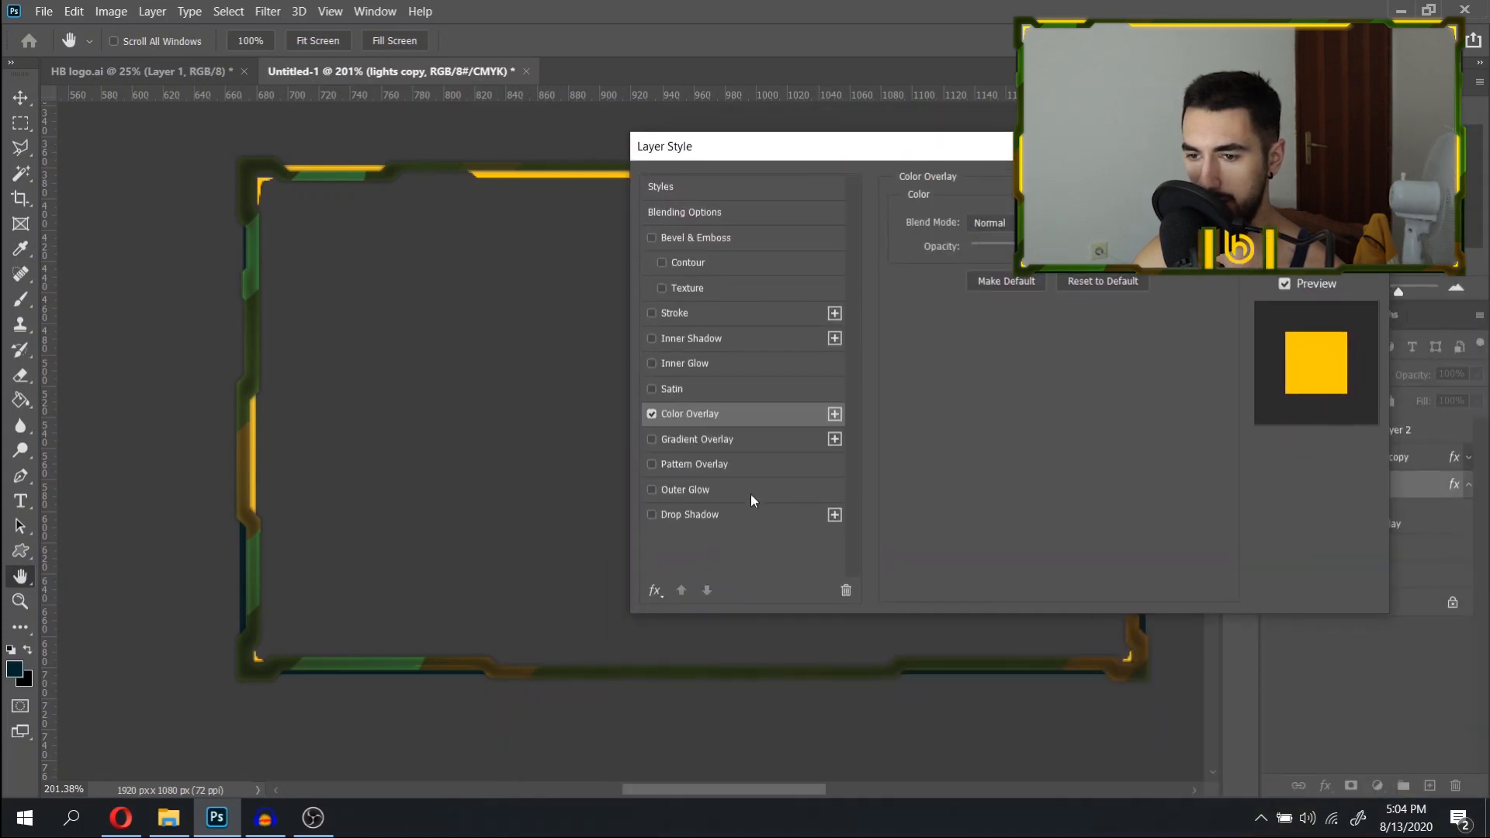
Add an Outer Glow in yellow-orange ffc000 to the lights copy layer.
left_click(707, 491)
left_click(941, 294)
left_click_drag(949, 295, 990, 259)
left_click_drag(1011, 466, 1013, 478)
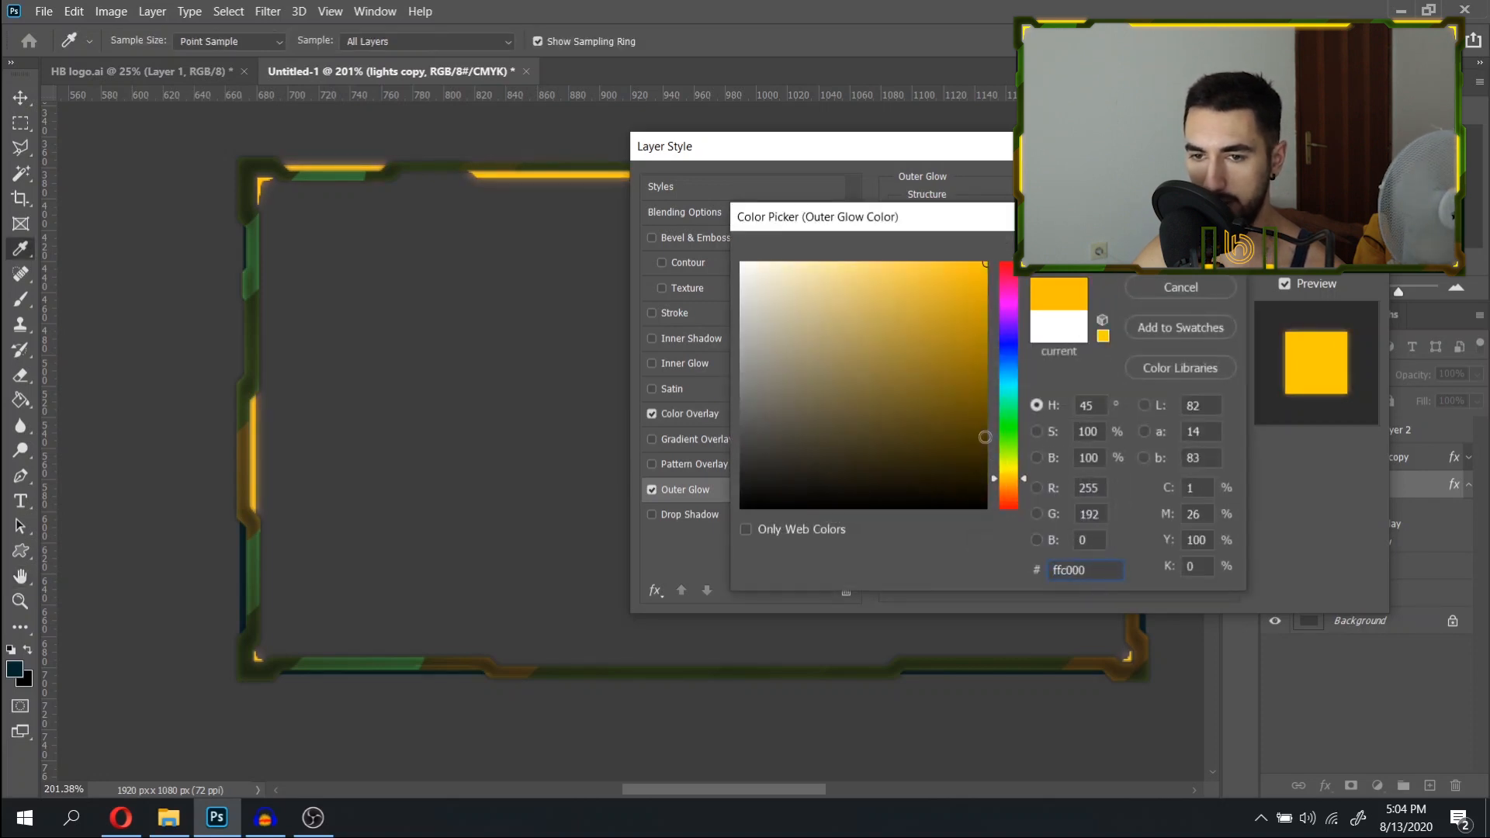
key("Return")
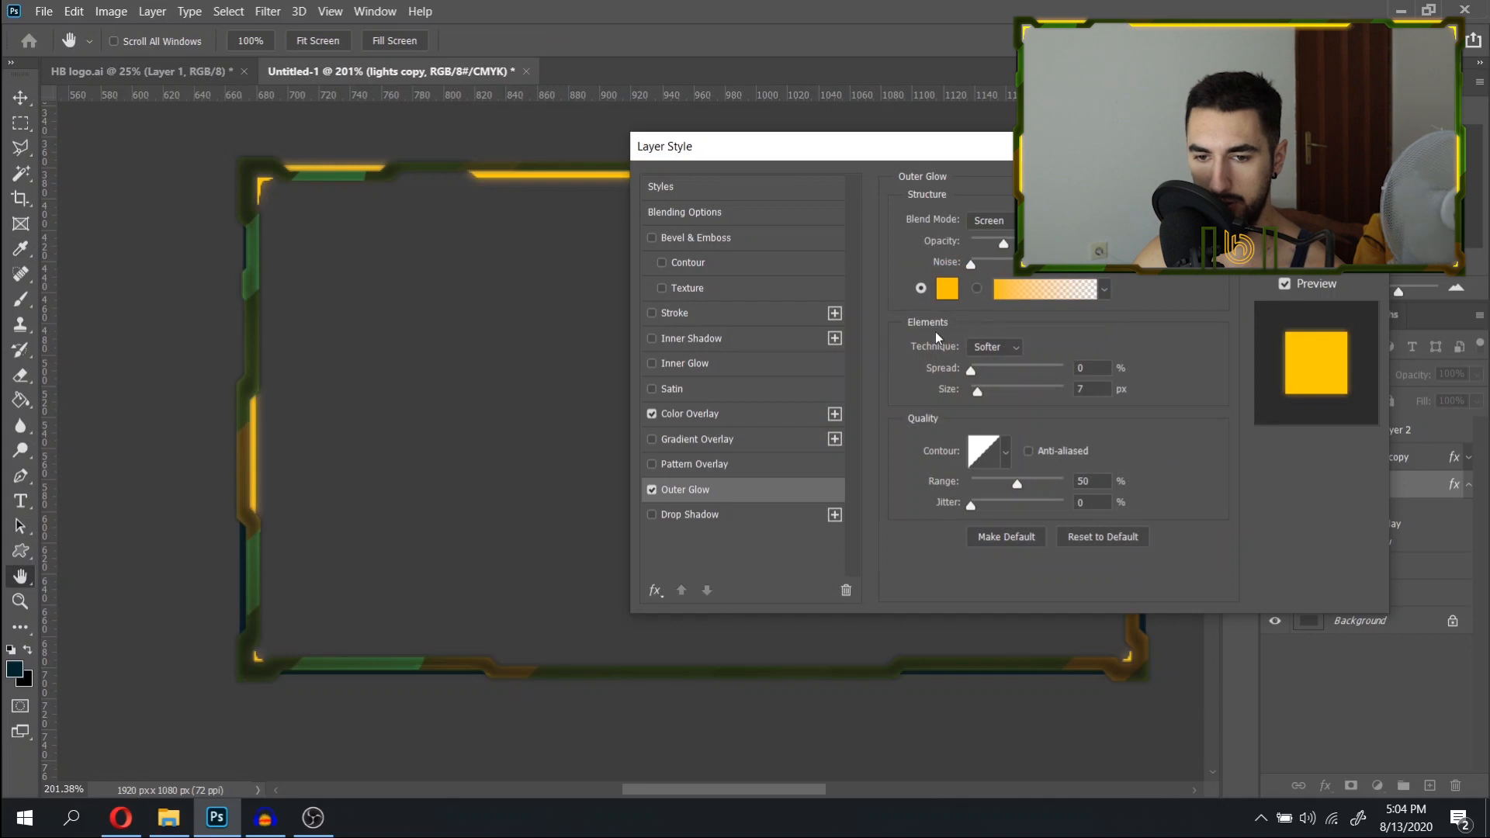
Add a 6 px Inner Glow to the lights copy layer, apply the style and select the Layer 2 copy layer.
left_click(700, 362)
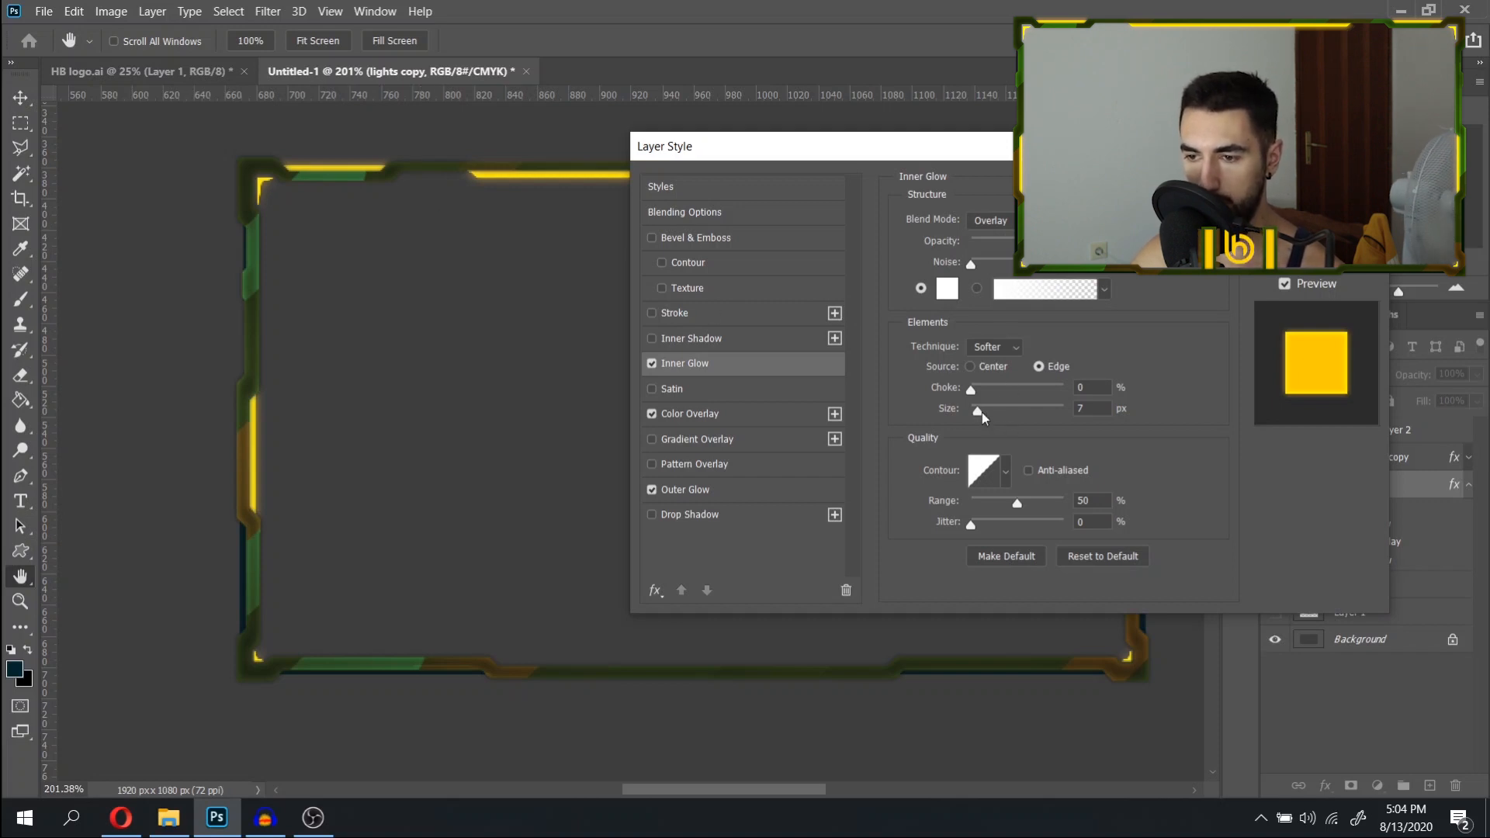
left_click_drag(979, 412, 976, 411)
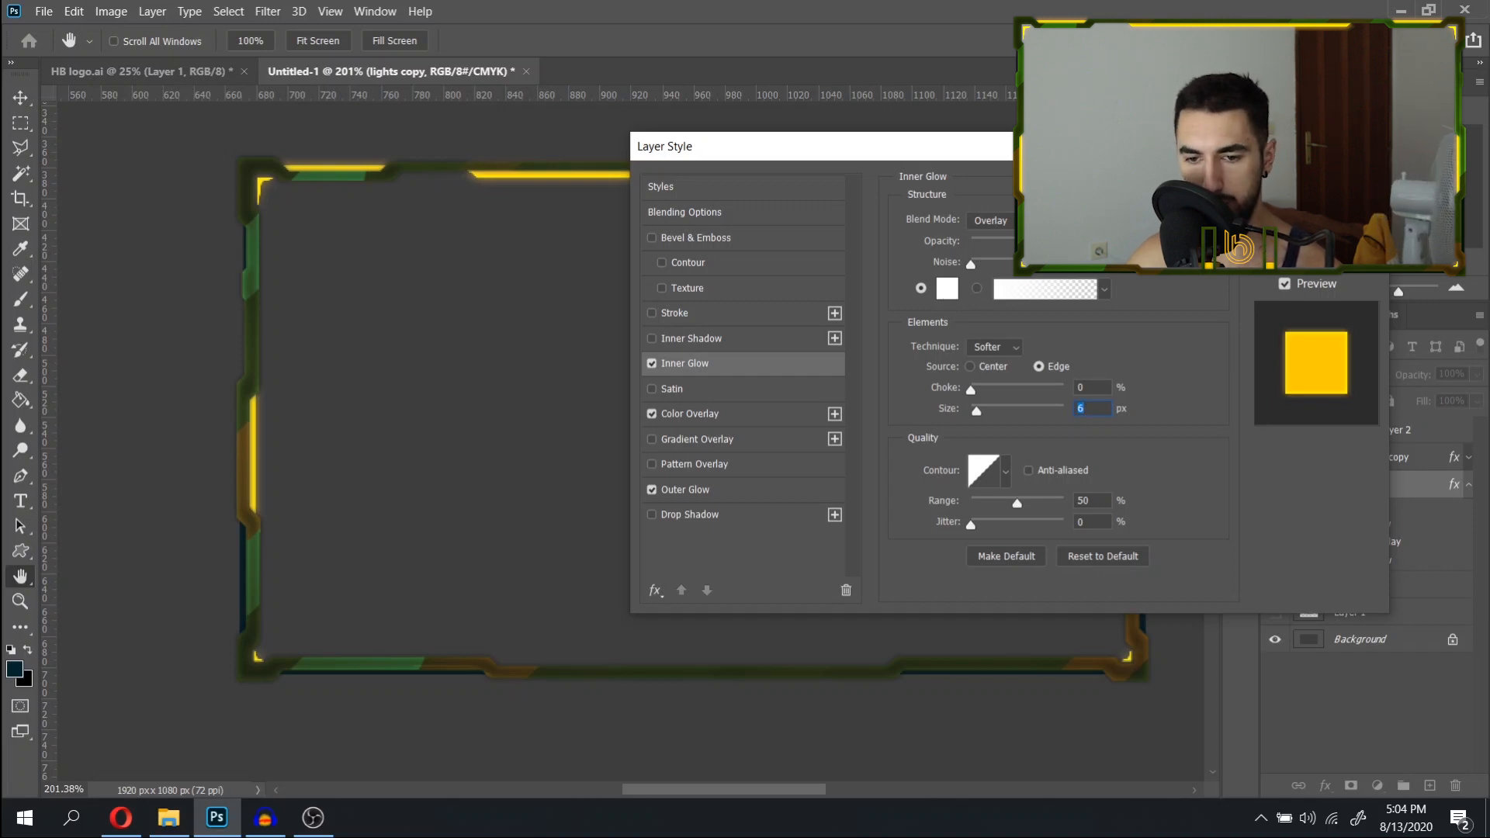
key("Return")
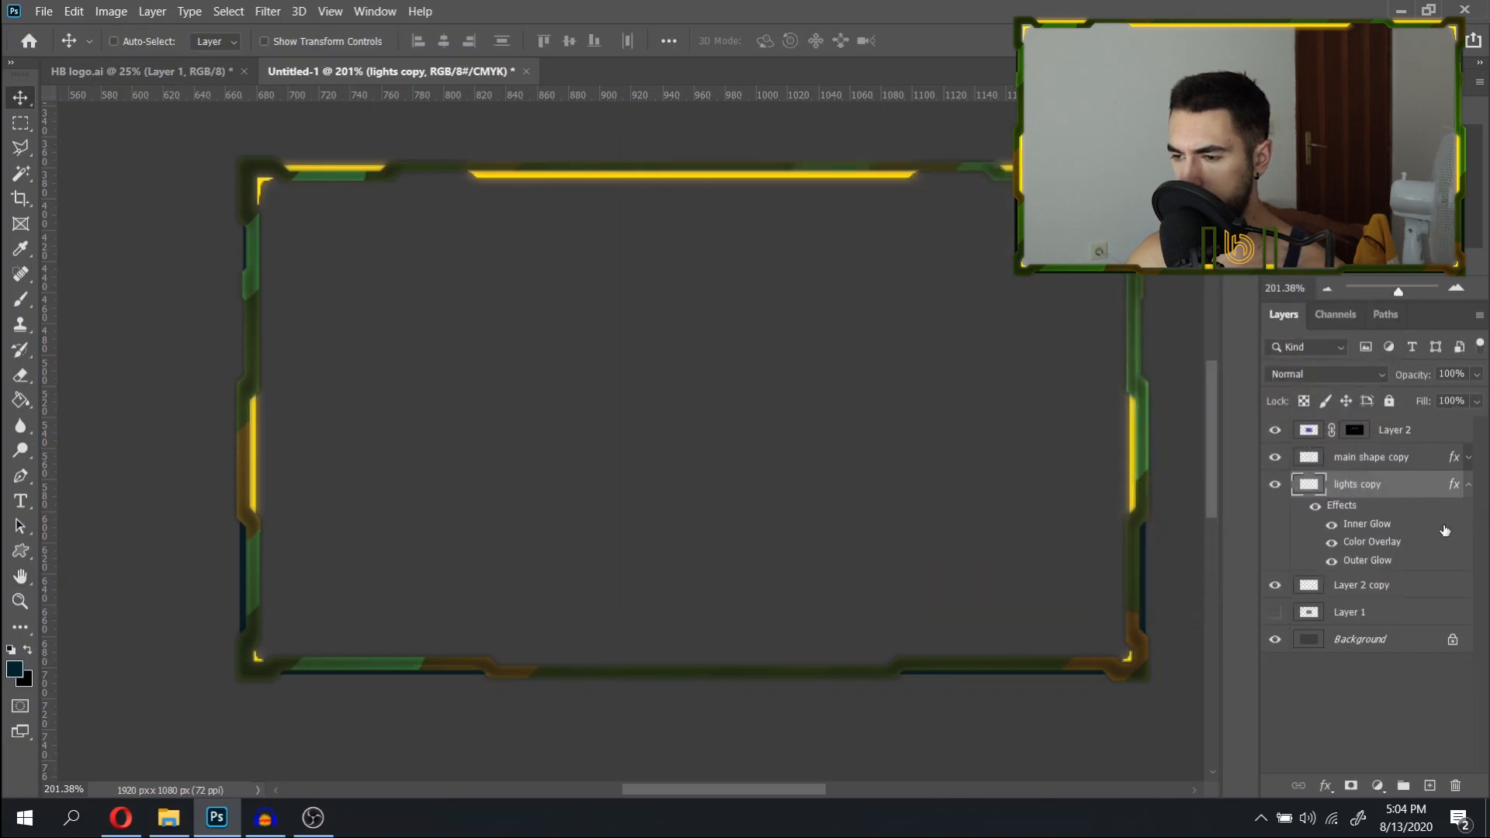
left_click(1469, 484)
left_click(1399, 515)
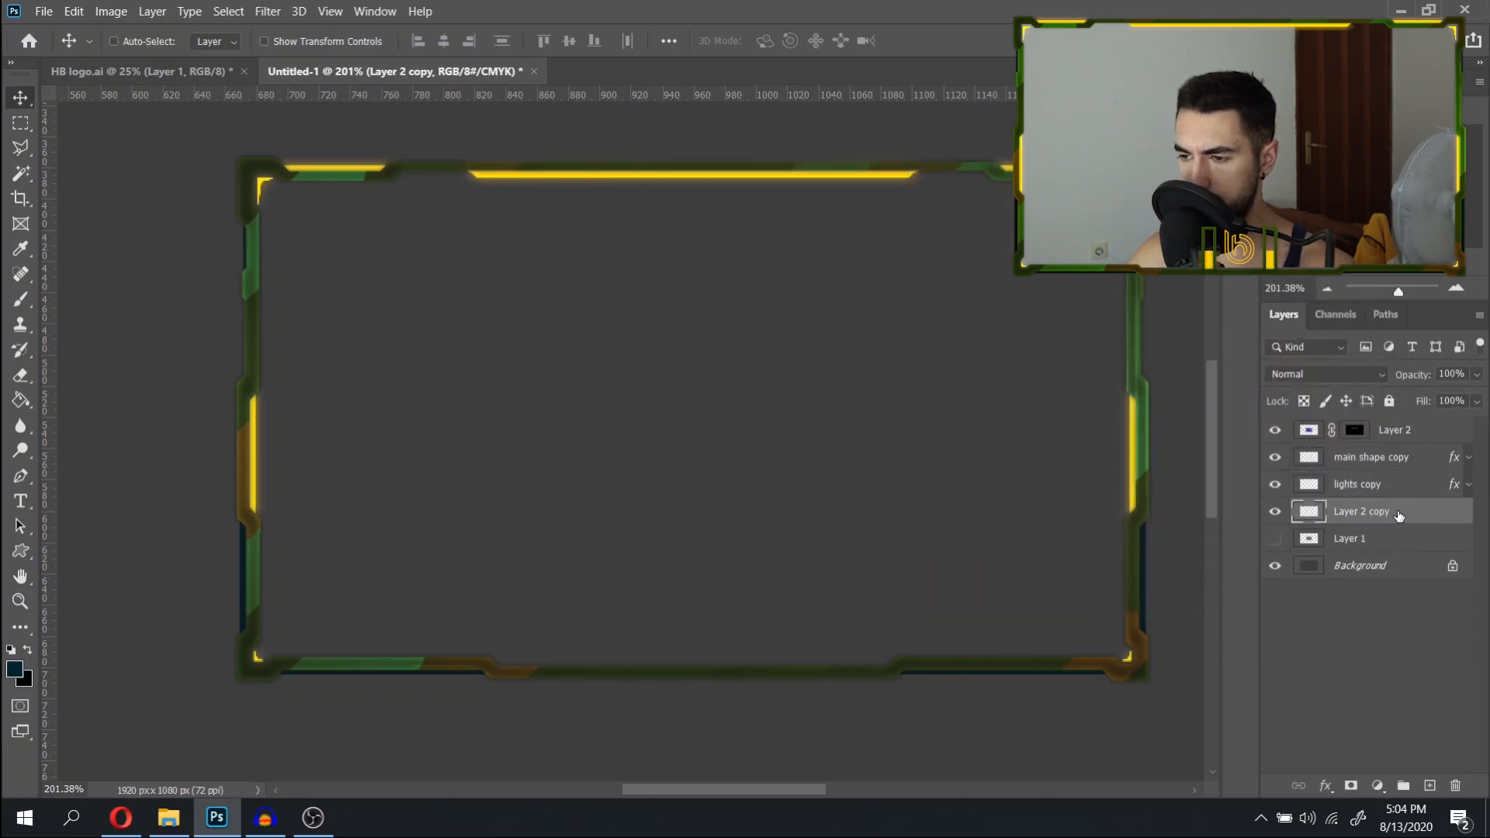
Colorize the Layer 2 copy layer dark green with Hue 116, Saturation 100 and Lightness -41.
key("ctrl+u")
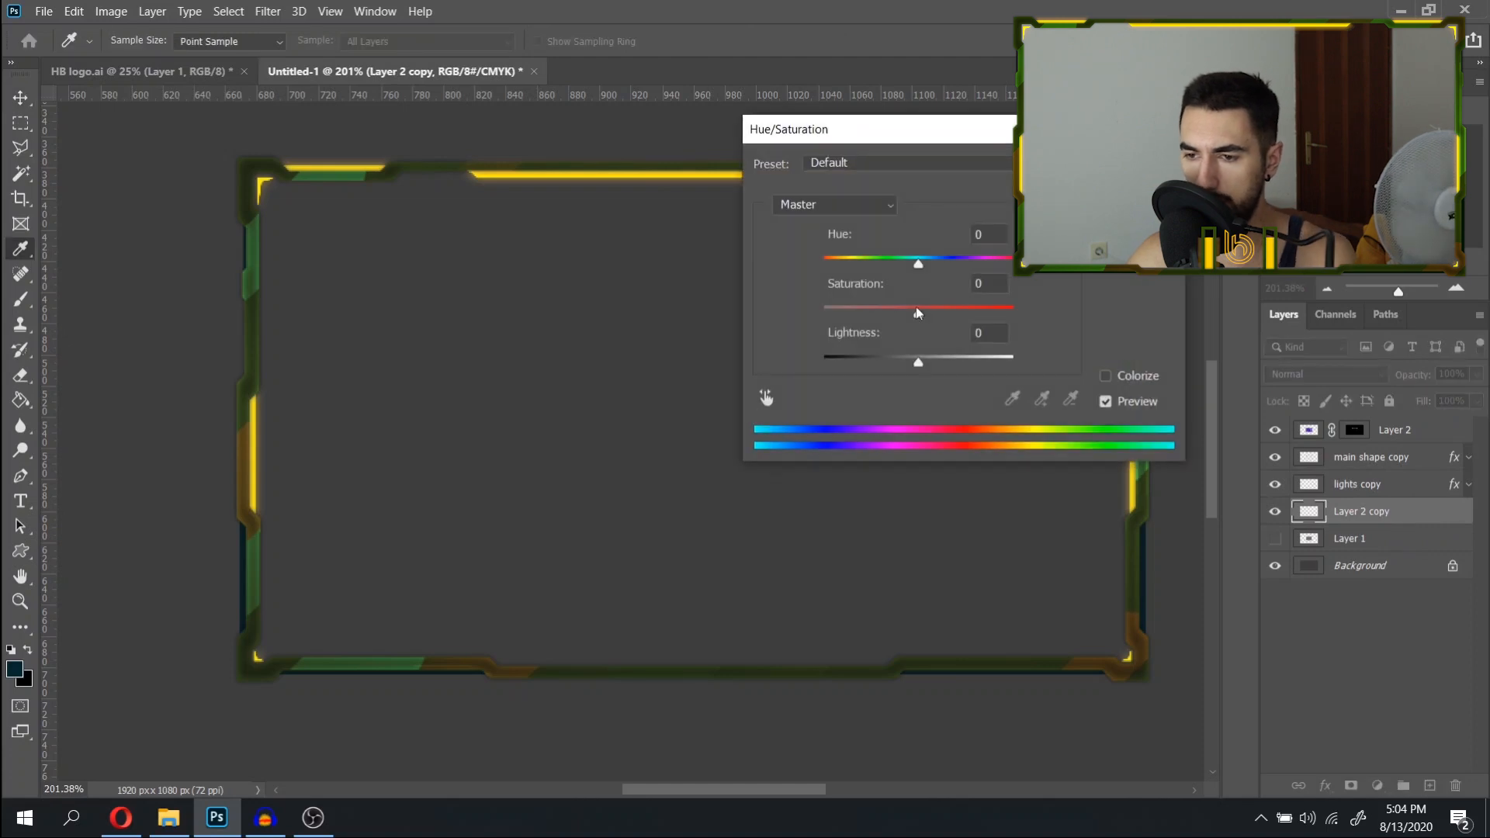
mouse_move(916, 366)
left_mouse_down()
mouse_move(878, 367)
mouse_move(924, 364)
left_mouse_up()
left_click(1138, 376)
left_click_drag(885, 315, 1097, 325)
left_click_drag(916, 359, 905, 362)
left_click_drag(923, 264, 1037, 264)
left_click_drag(878, 271, 838, 265)
mouse_move(905, 361)
left_mouse_down()
mouse_move(853, 365)
mouse_move(916, 363)
left_mouse_up()
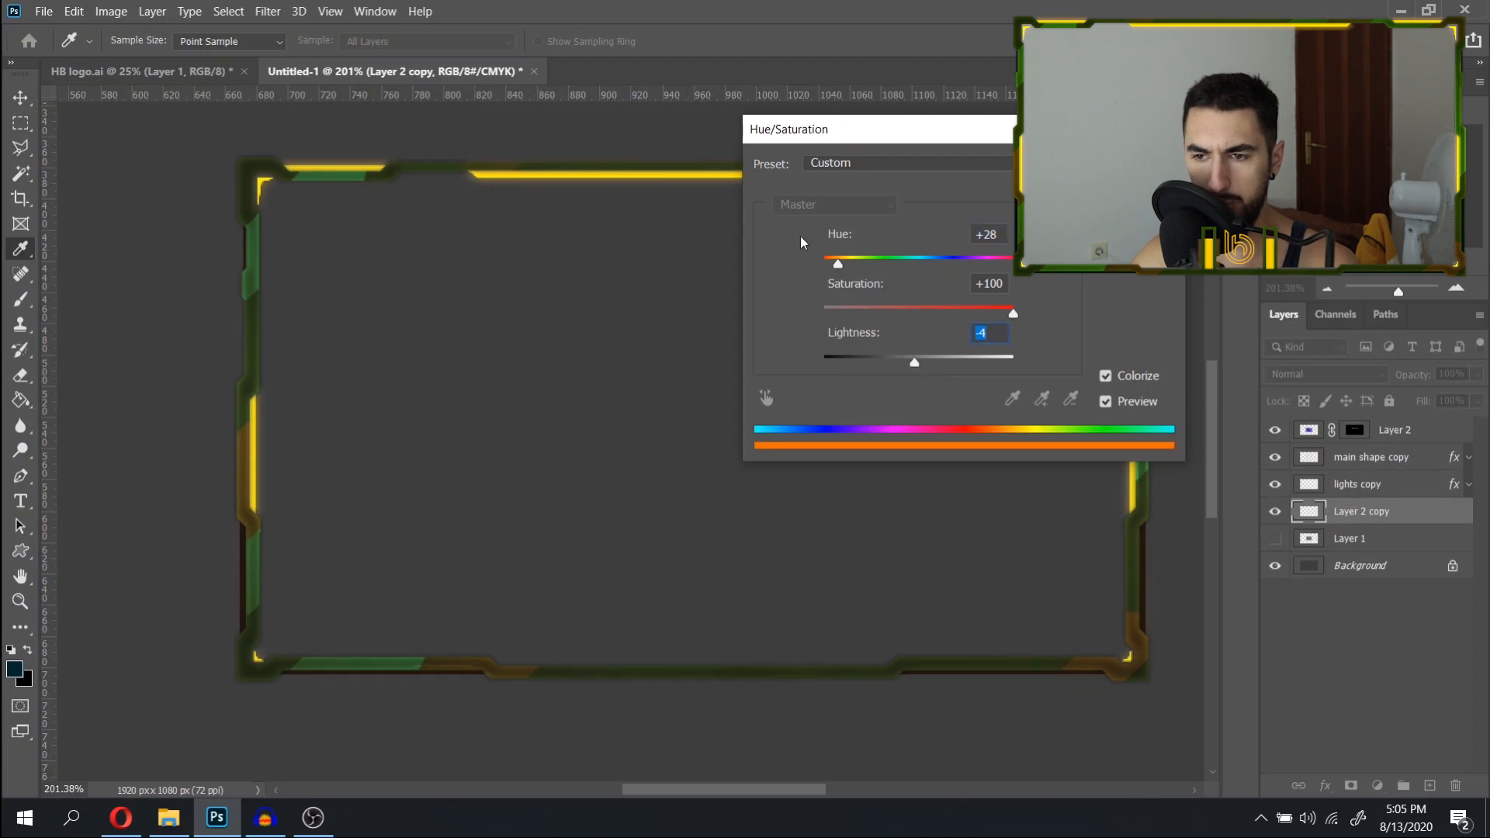
left_click_drag(845, 262, 1012, 264)
left_click_drag(913, 282, 859, 272)
left_click_drag(914, 362, 879, 361)
mouse_move(859, 264)
left_mouse_down()
mouse_move(807, 268)
mouse_move(885, 262)
left_mouse_up()
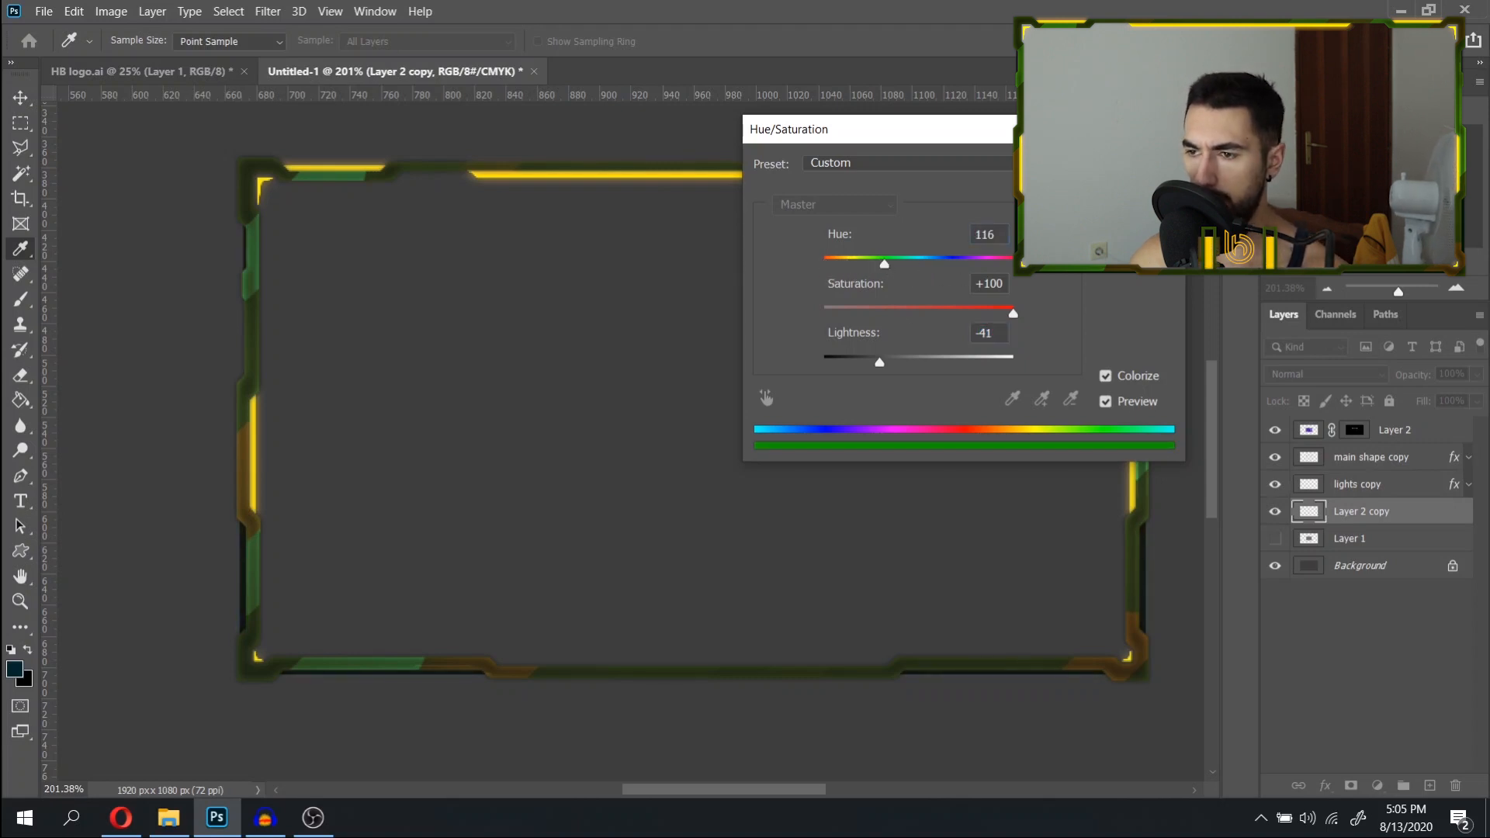
key("Return")
Add a Multiply Drop Shadow with 0 px distance, 0% spread and 4 px size to the Layer 2 copy layer.
double_click(1465, 517)
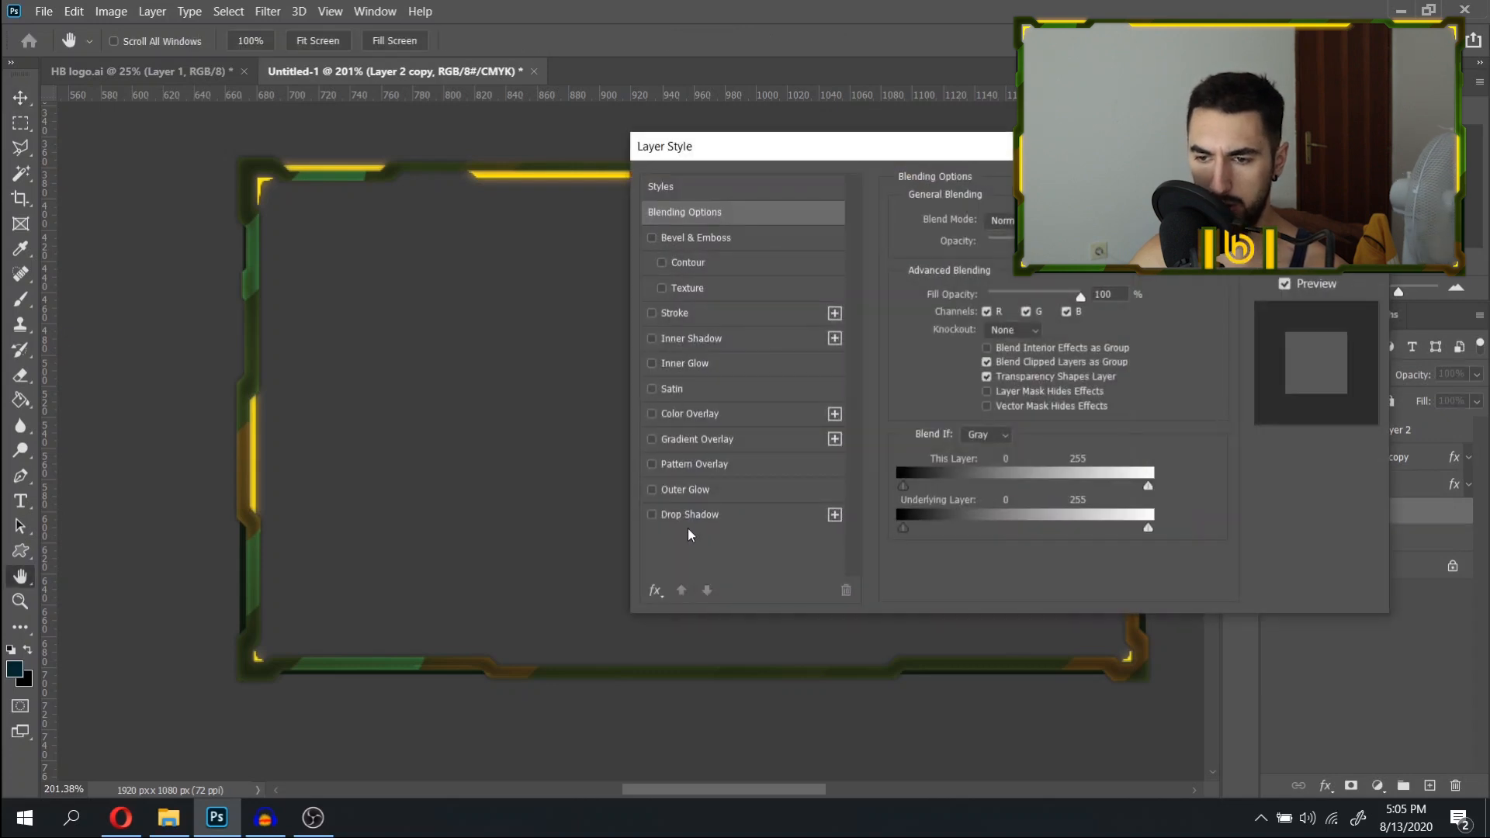
left_click(688, 516)
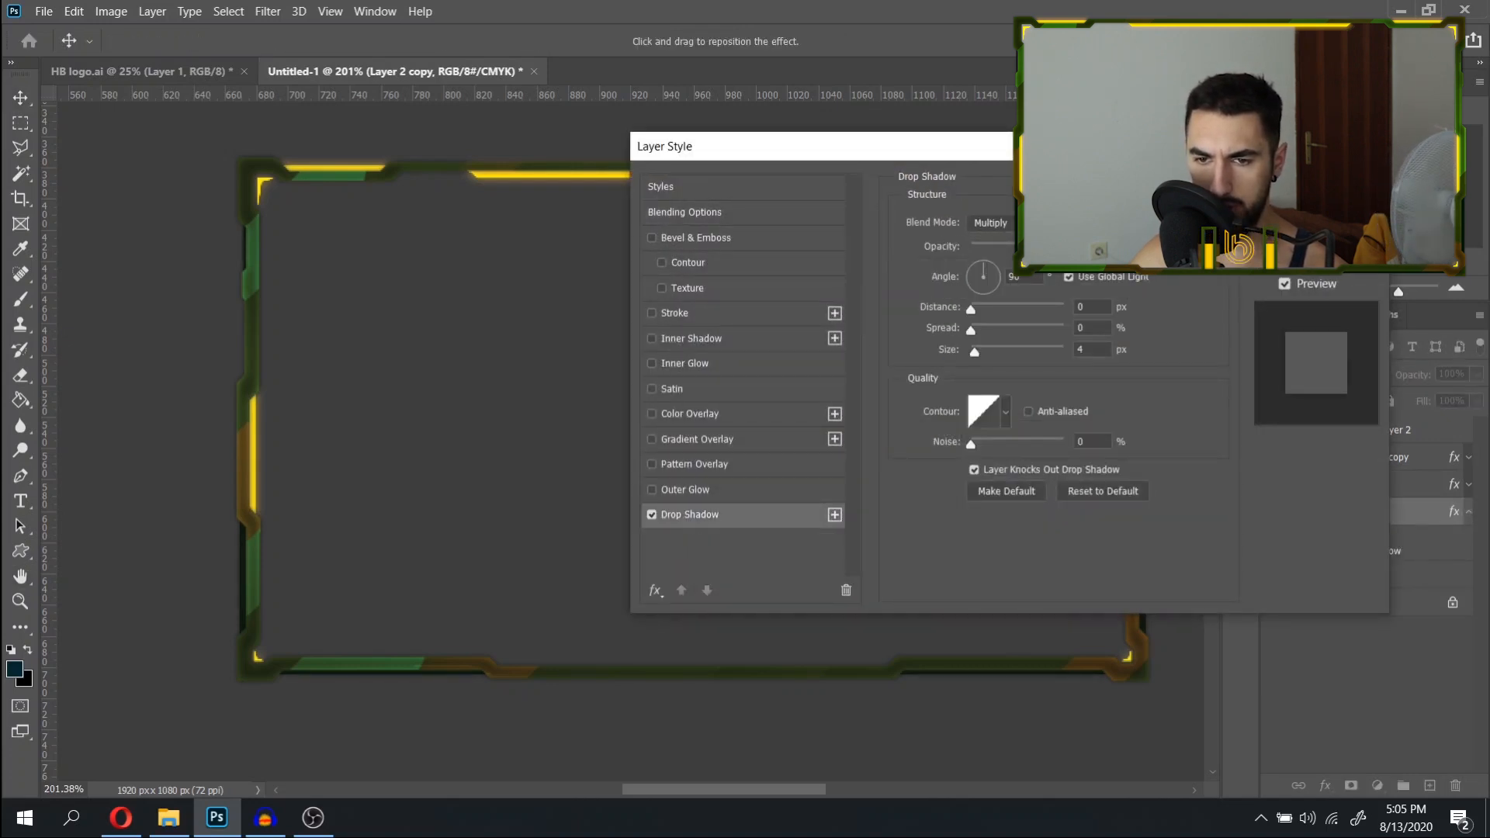
key("Return")
Copy the logo from the HB logo.ai document into the webcam frame document.
scroll(800, 460, "down", 5)
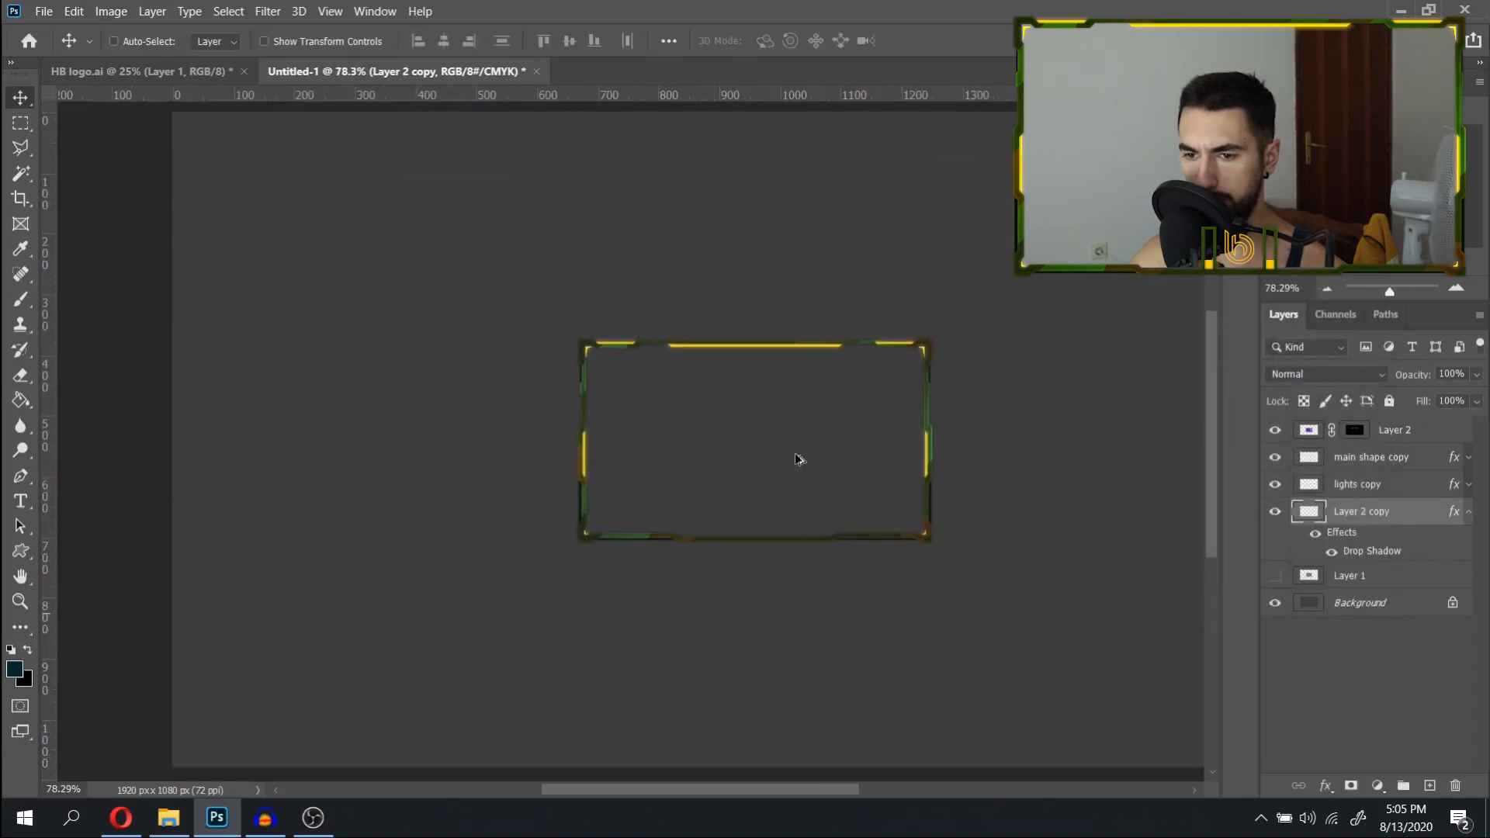
scroll(779, 456, "up", 4)
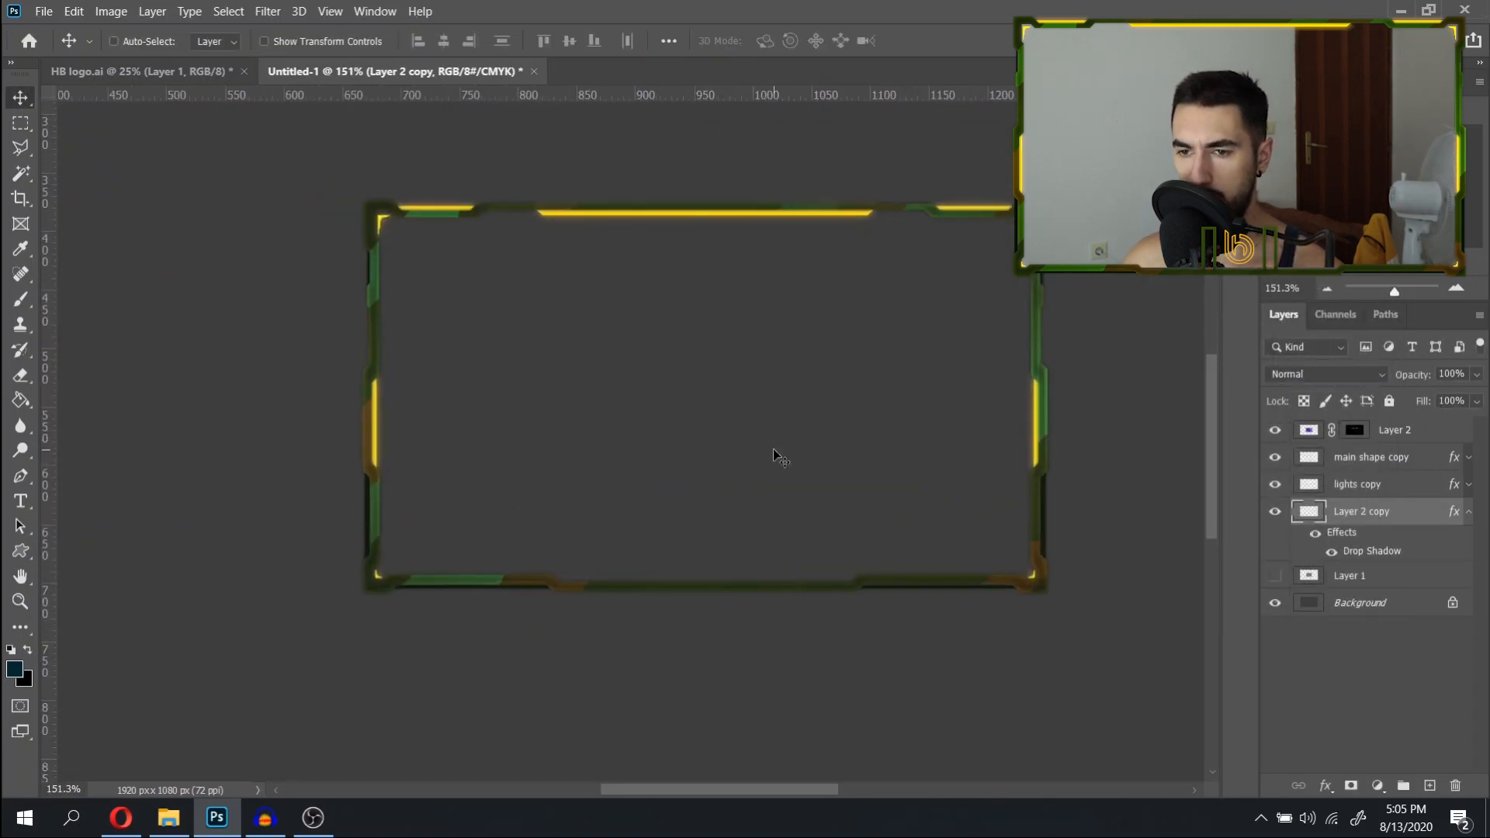
scroll(745, 397, "up", 1)
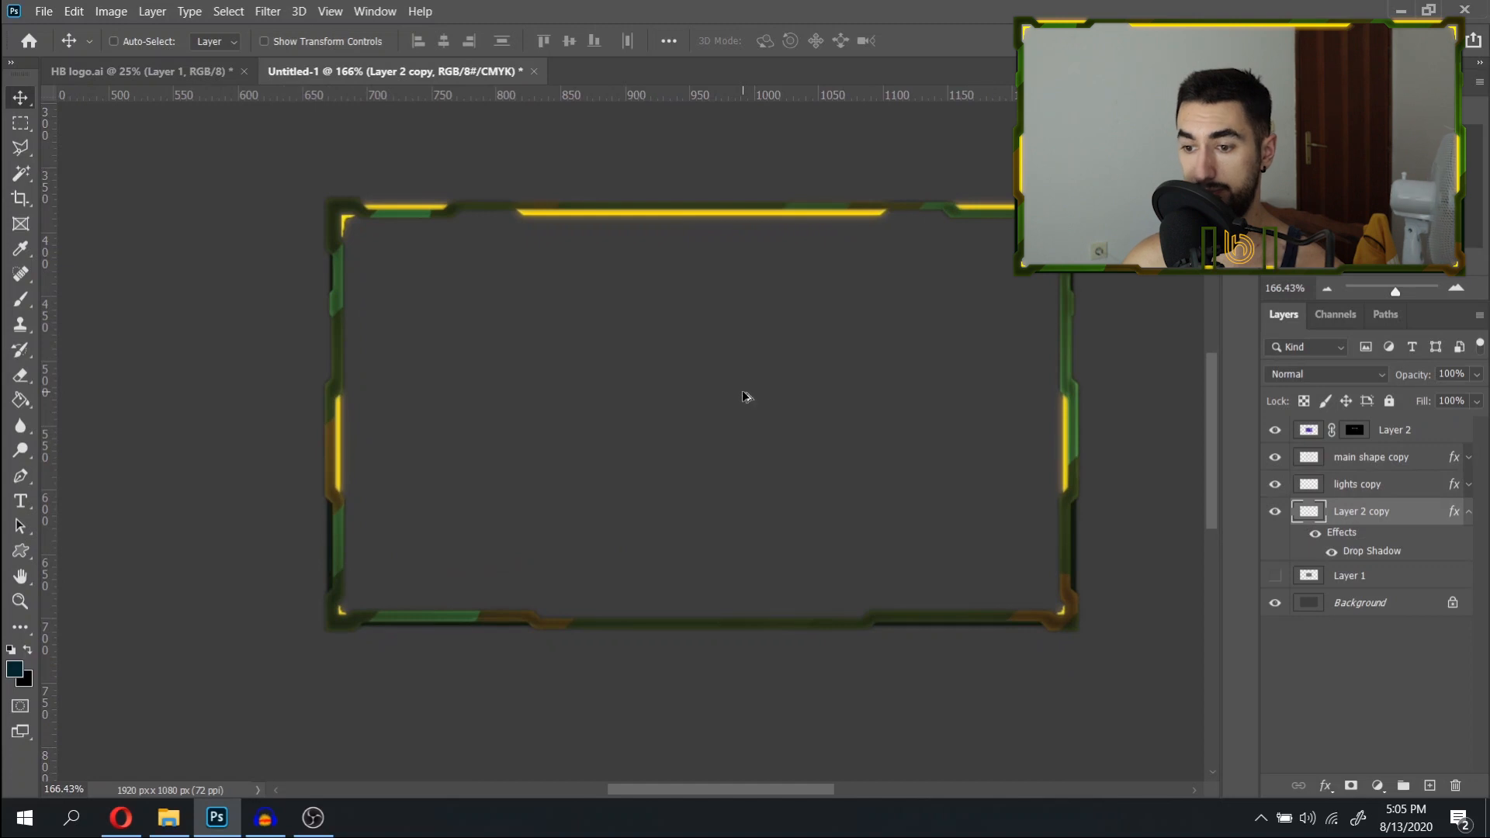
scroll(710, 514, "up", 2)
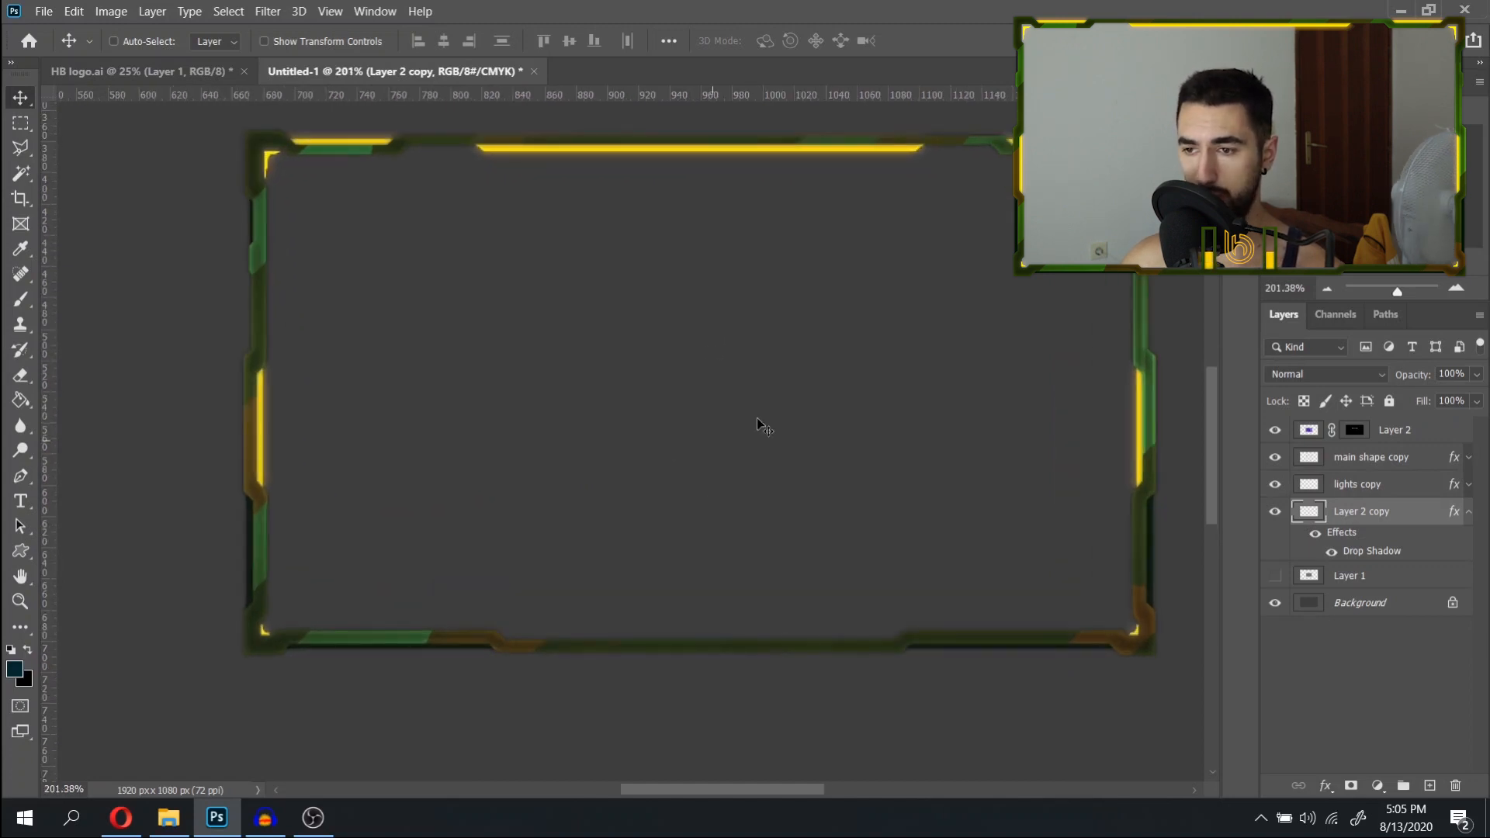
left_click_drag(818, 377, 790, 424)
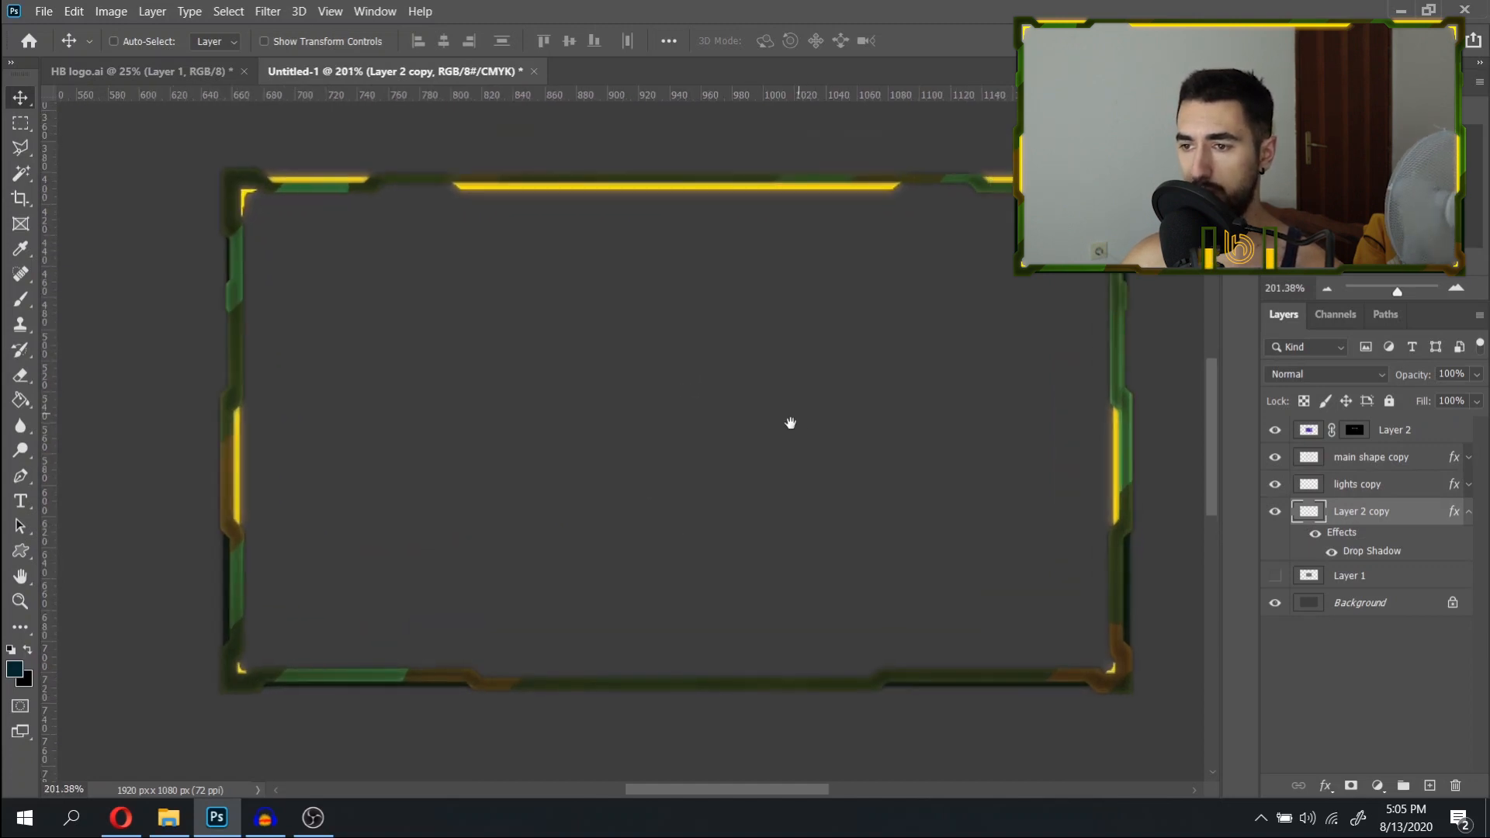
left_click(117, 65)
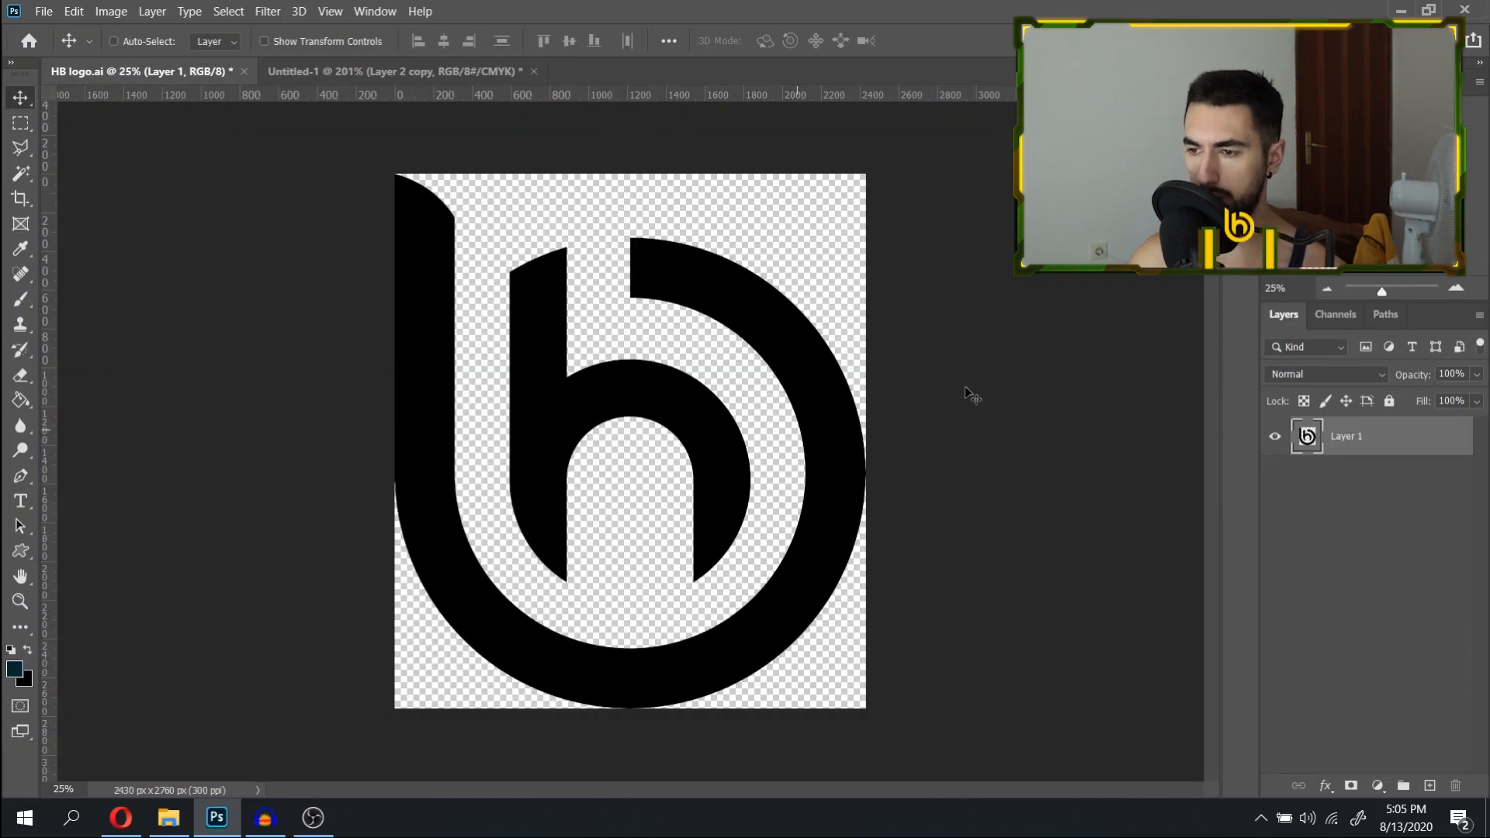
left_click_drag(552, 440, 717, 660)
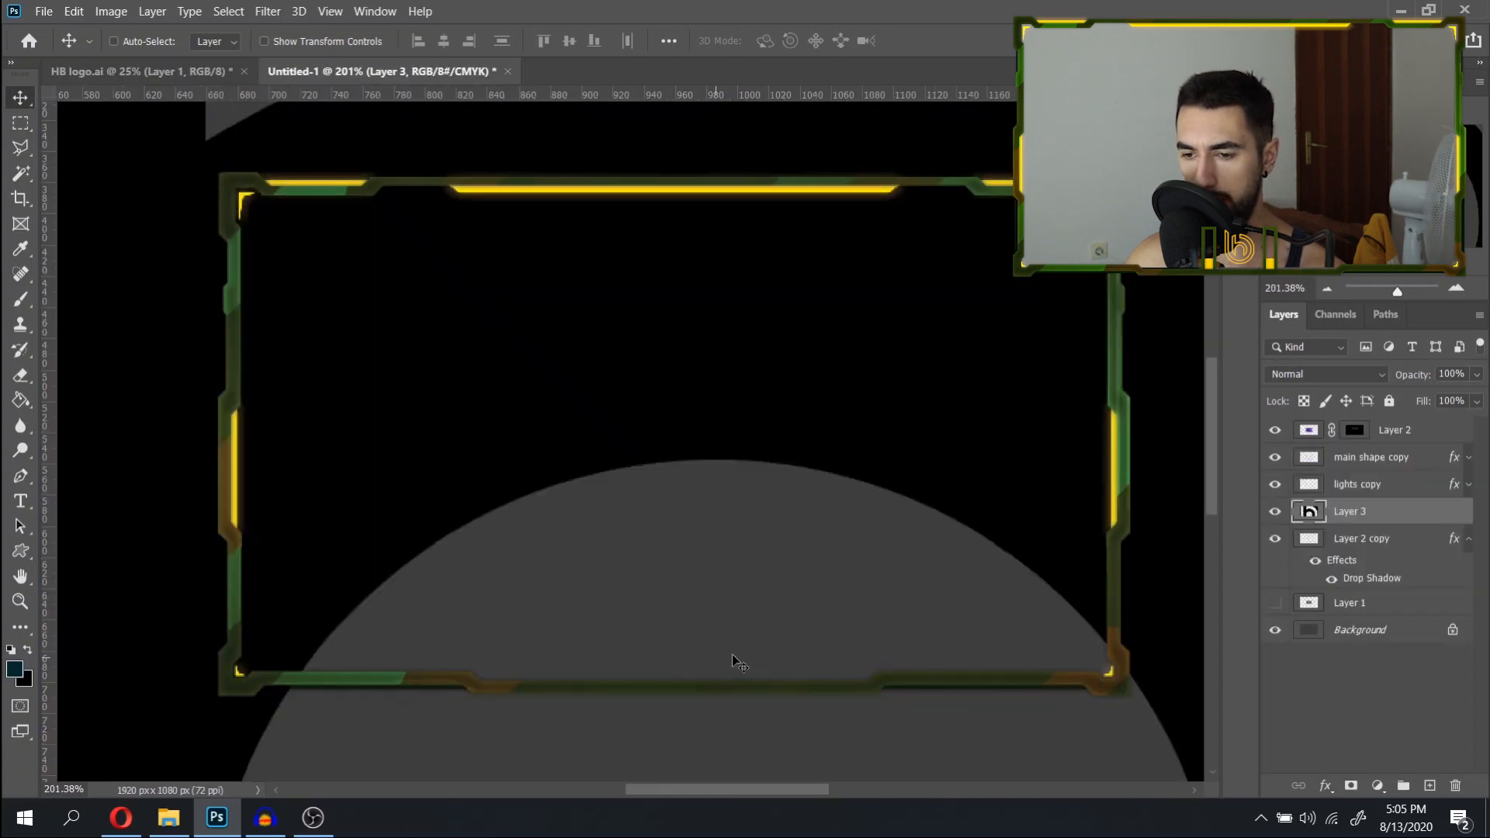
Scale the pasted logo down to well under the frame's size and position it across the middle of the frame's lower edge.
scroll(661, 565, "down", 6)
key("ctrl+t")
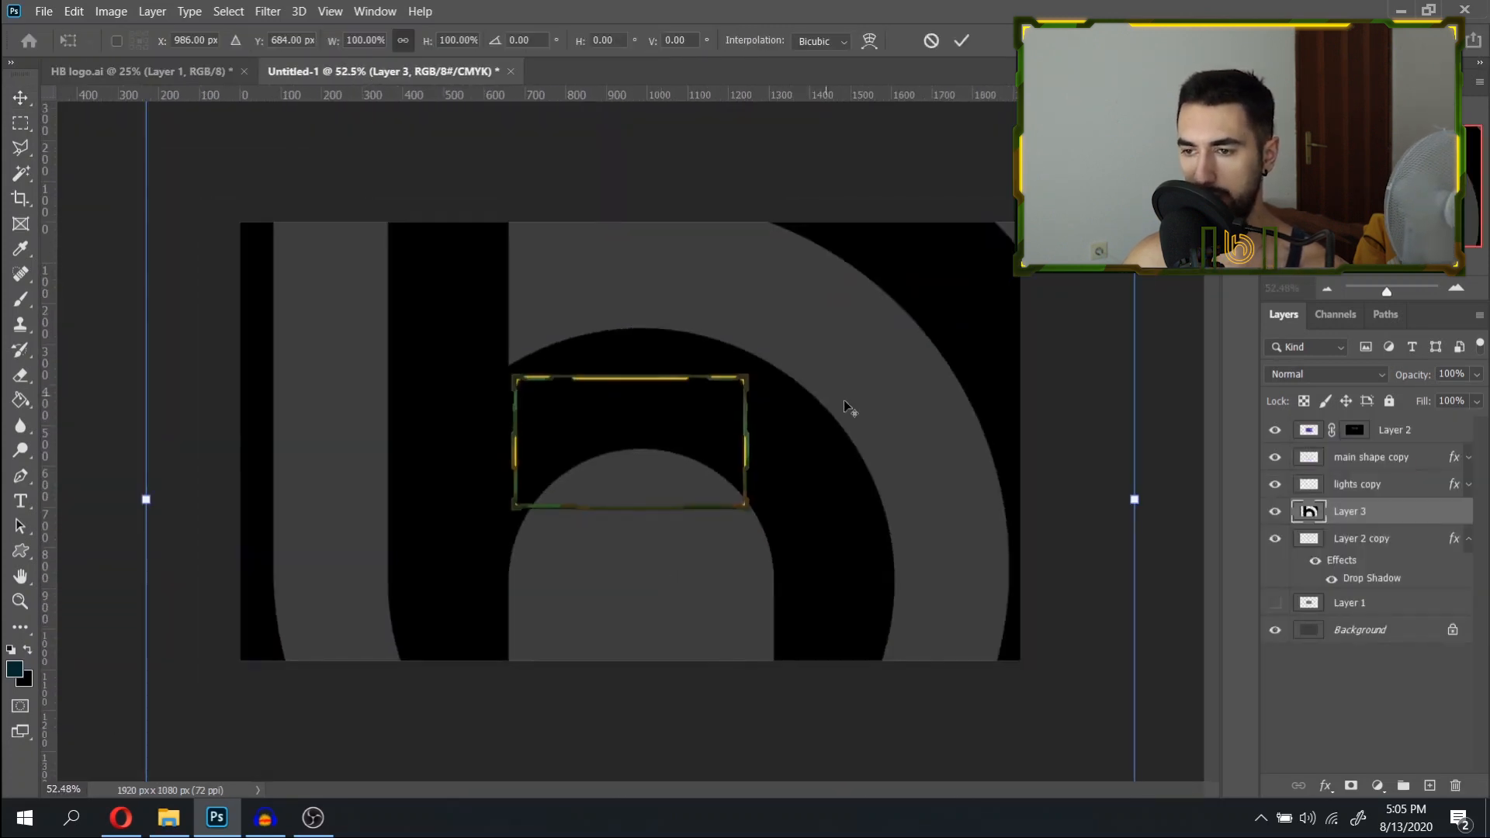
scroll(845, 399, "down", 3)
left_click_drag(894, 180, 694, 463)
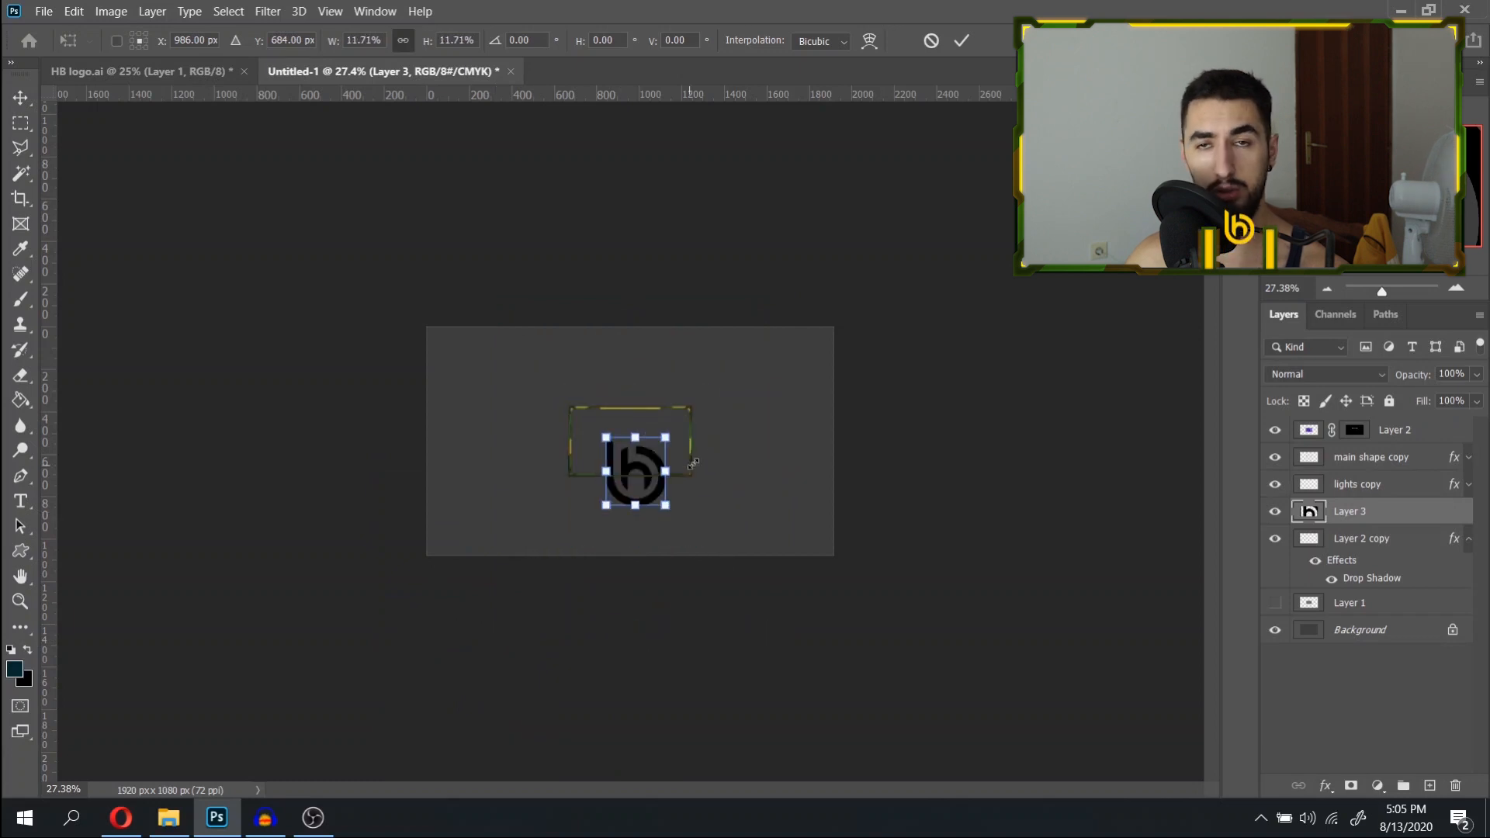
scroll(653, 497, "up", 5)
scroll(672, 588, "up", 3)
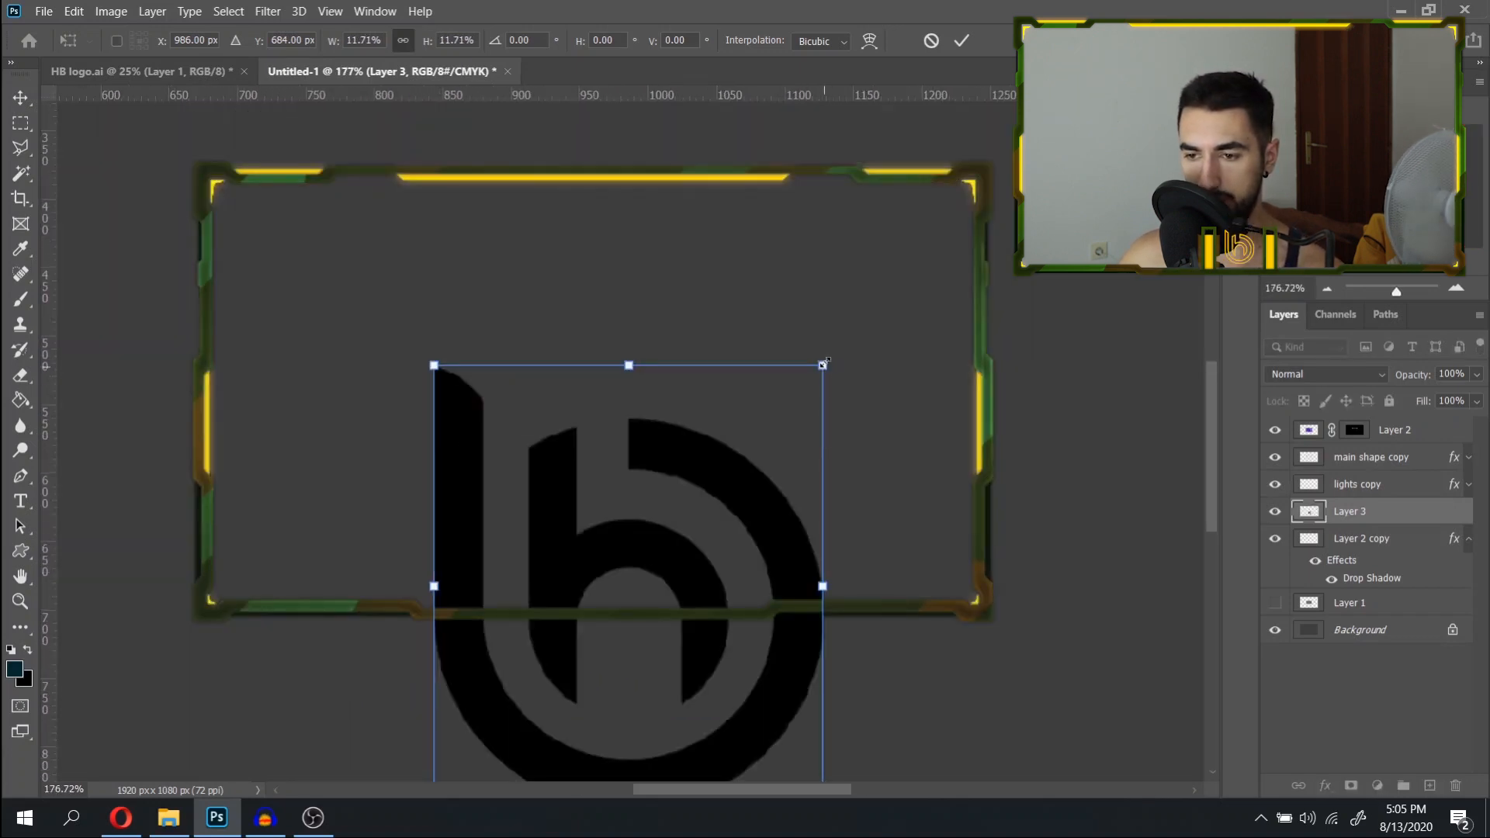
left_click_drag(823, 365, 697, 513)
left_click_drag(647, 589, 616, 574)
key("Return")
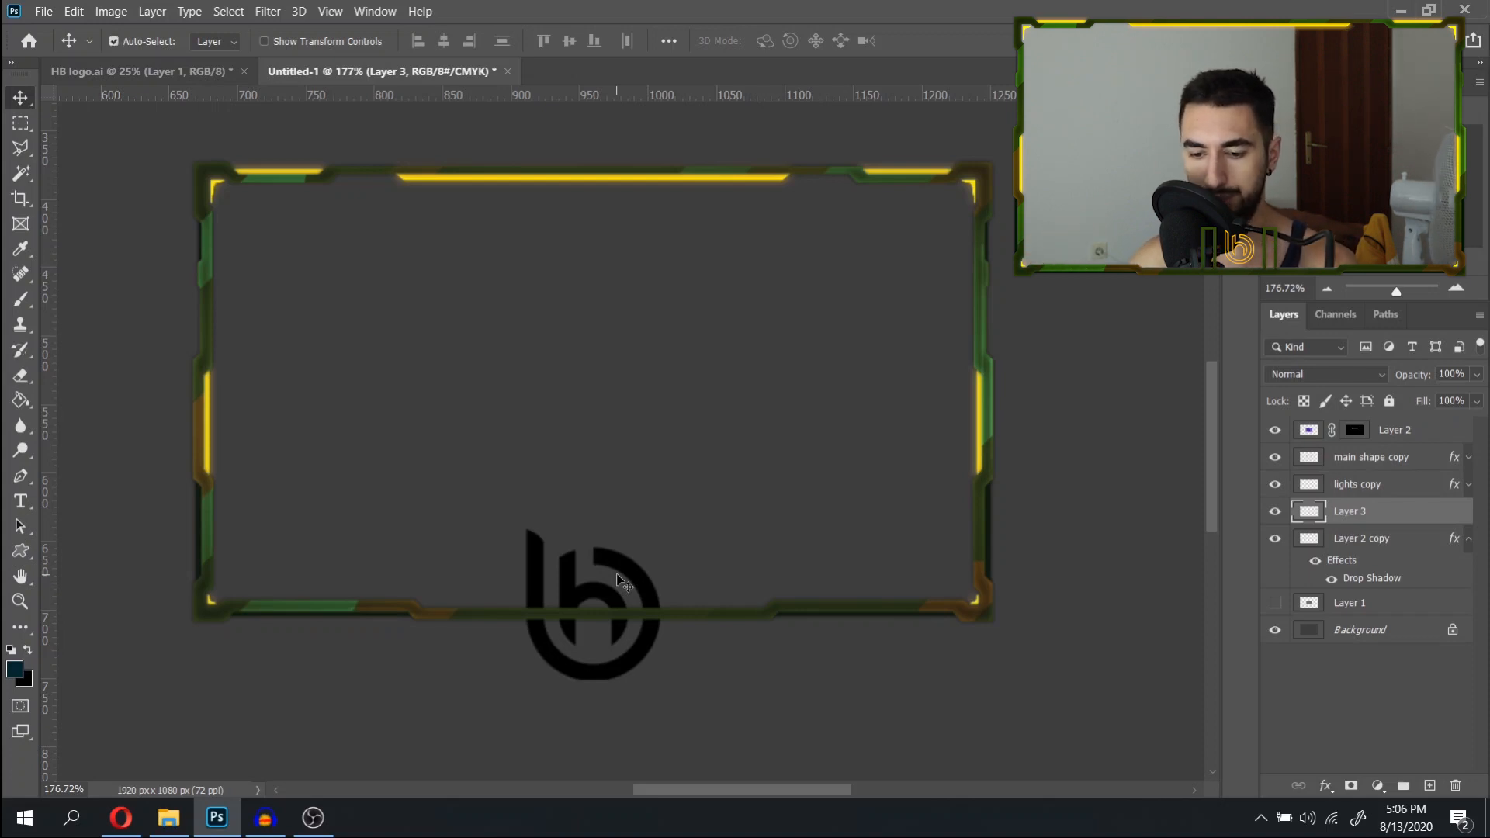
Shrink the logo further in two transforms, keeping it centred across the frame's lower edge.
key("ctrl+t")
left_click_drag(660, 526, 607, 612)
scroll(604, 621, "up", 3)
left_click(964, 41)
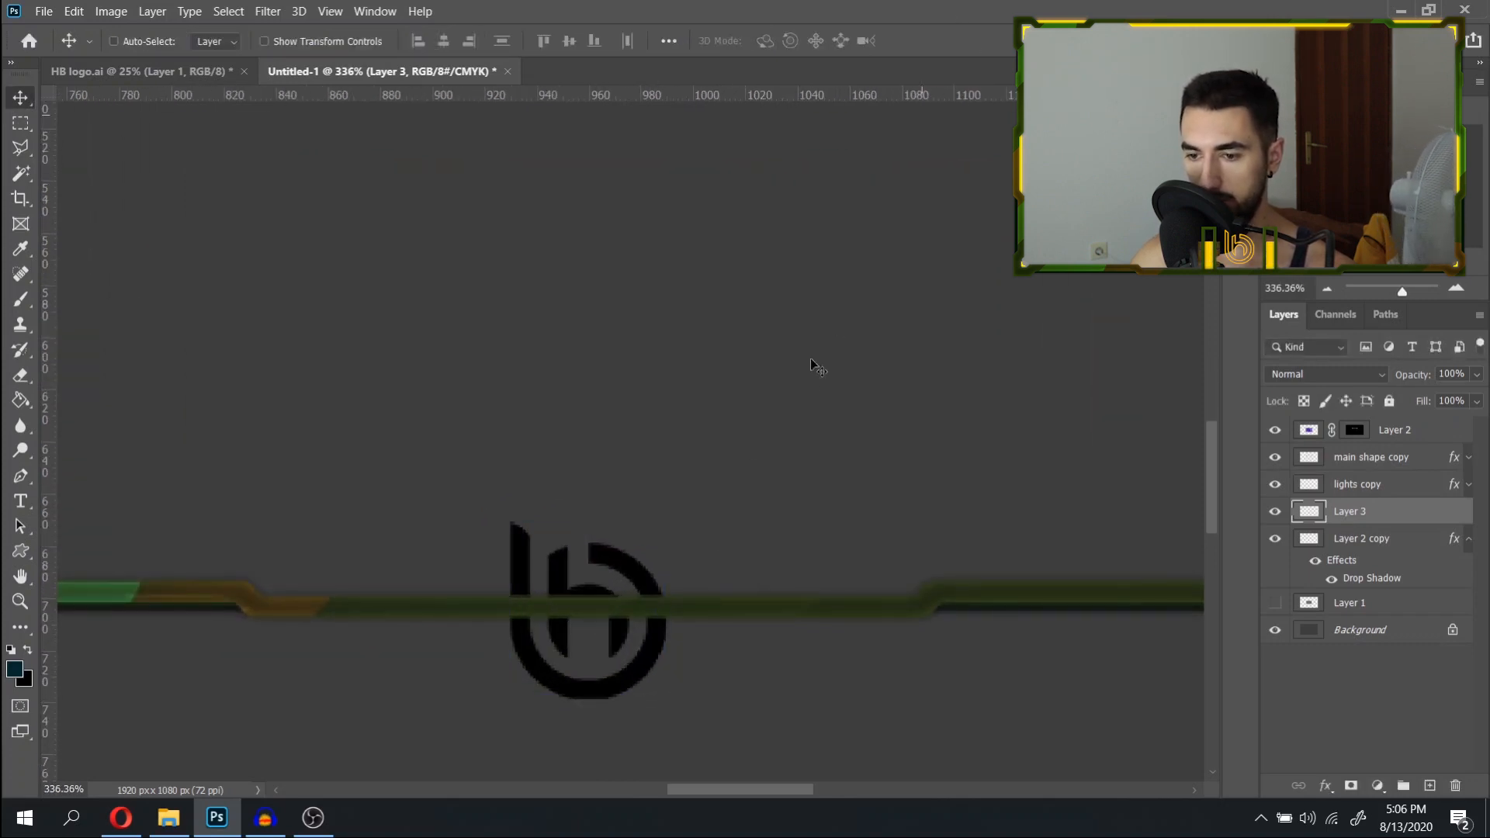
scroll(561, 606, "down", 5)
scroll(575, 594, "up", 6)
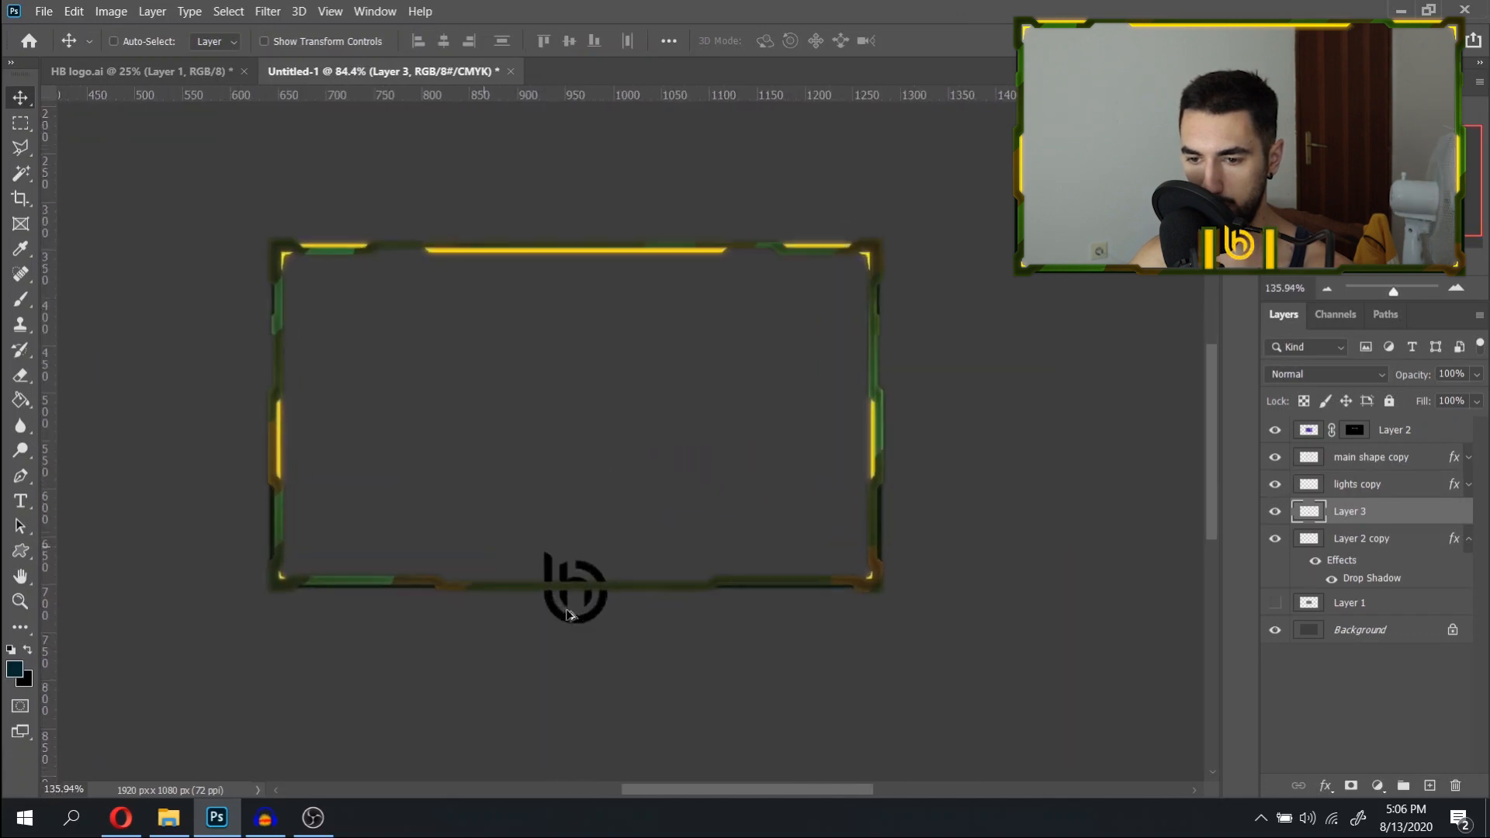
scroll(581, 590, "up", 1)
key("ctrl+t")
mouse_move(682, 449)
left_mouse_down()
mouse_move(674, 462)
mouse_move(688, 424)
left_mouse_up()
left_click(962, 40)
Move the logo up inside the frame, scale it down again and place it just above the centre of the lower edge.
scroll(586, 440, "down", 6)
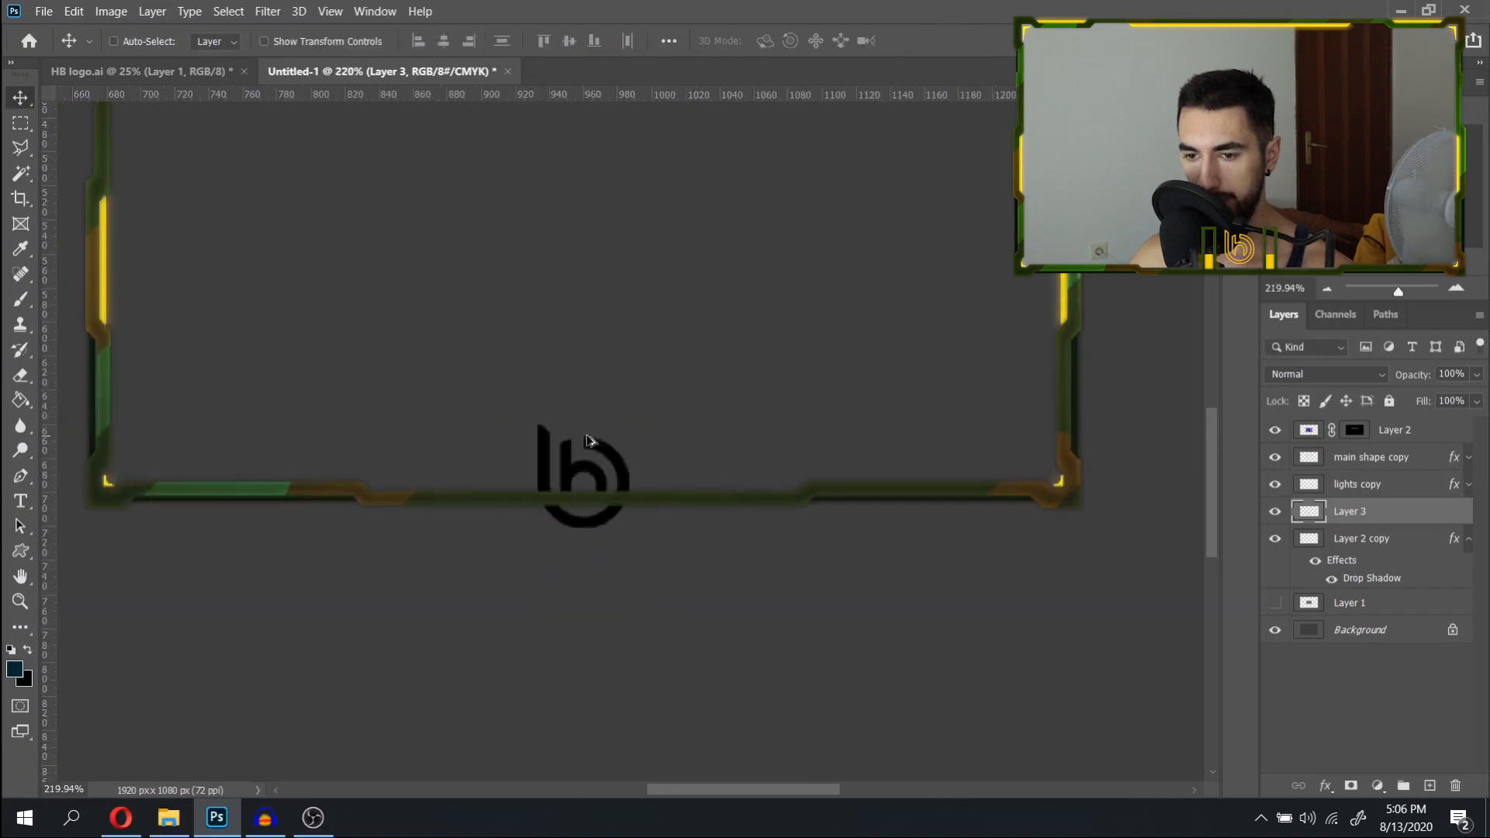
scroll(588, 440, "down", 1)
scroll(582, 446, "up", 4)
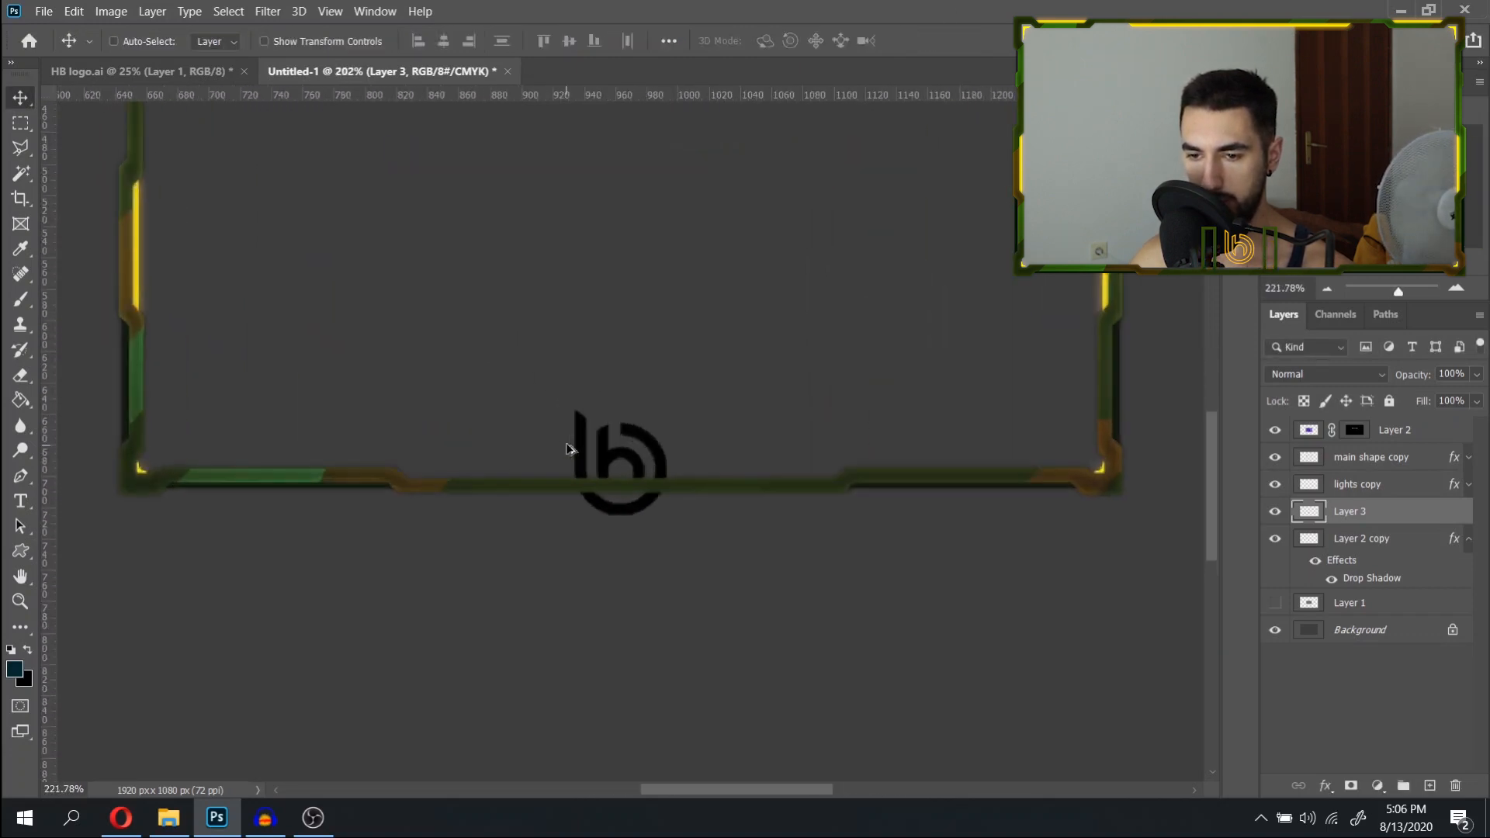
scroll(569, 449, "down", 2)
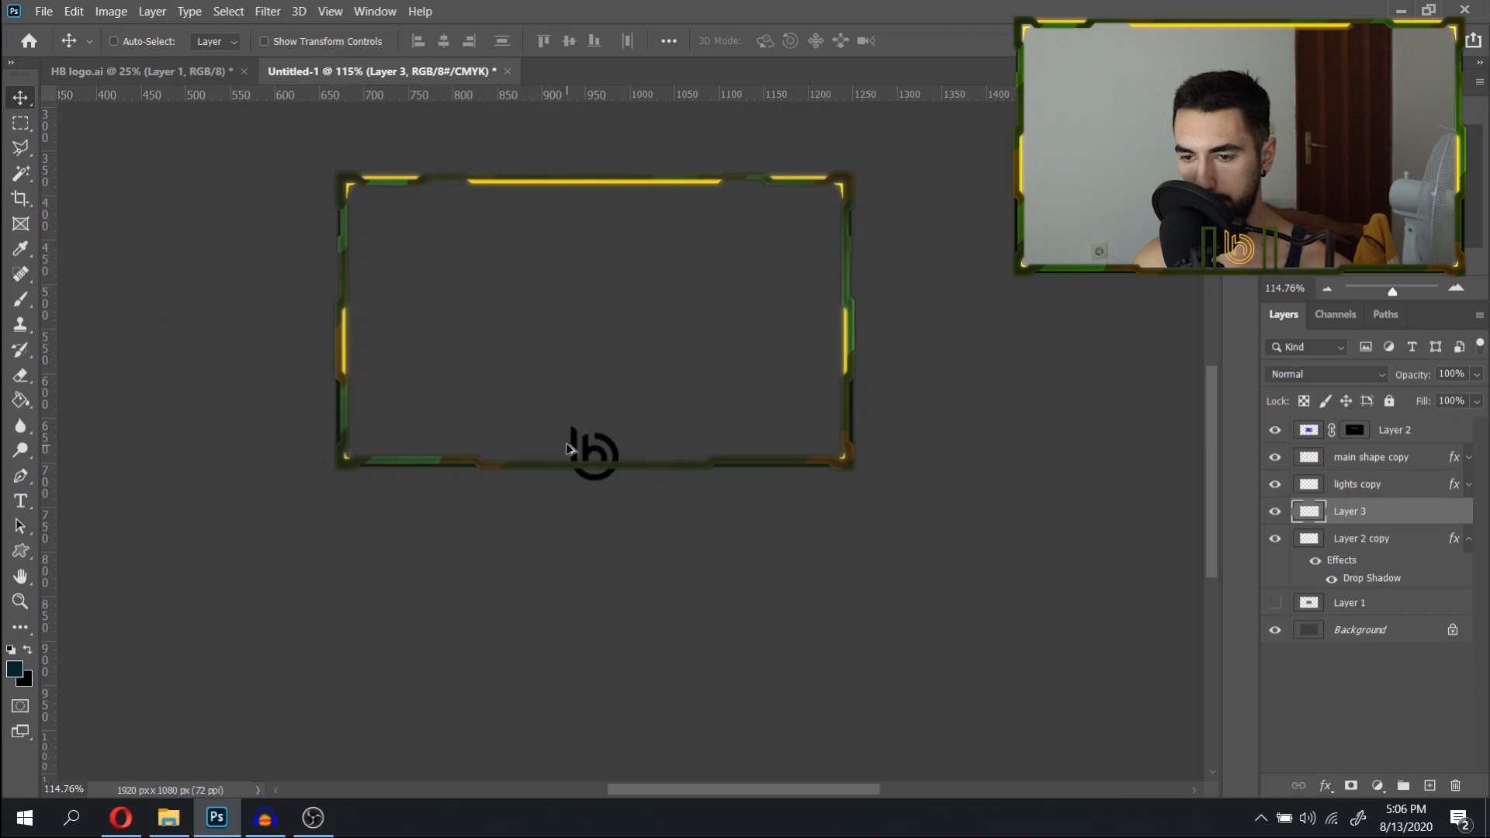
left_click_drag(591, 456, 594, 429)
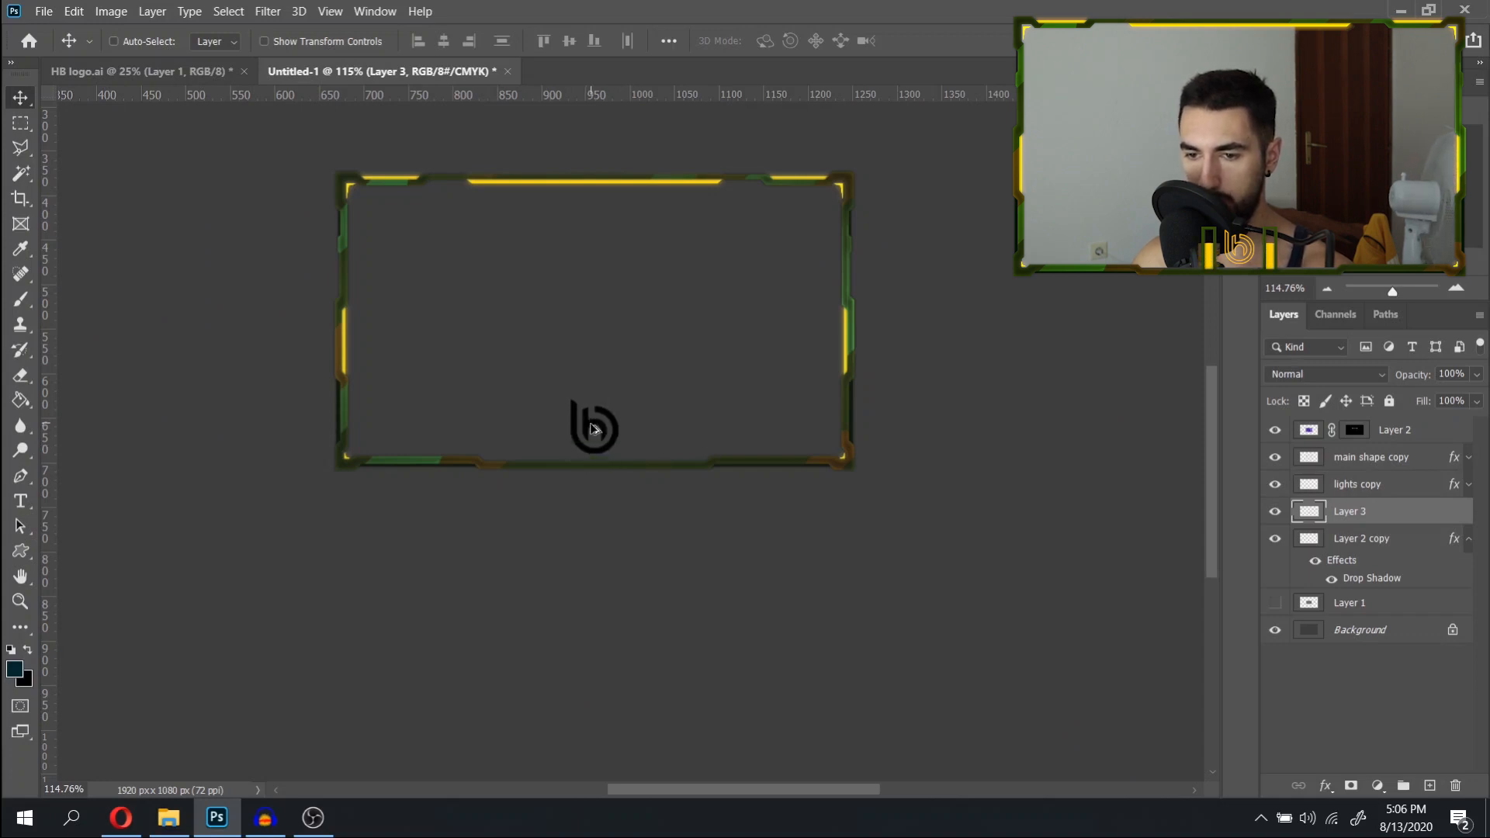
scroll(593, 429, "up", 3)
key("ctrl+t")
mouse_move(659, 366)
left_mouse_down()
mouse_move(634, 387)
mouse_move(649, 375)
left_mouse_up()
left_click_drag(648, 378, 610, 445)
left_click(962, 41)
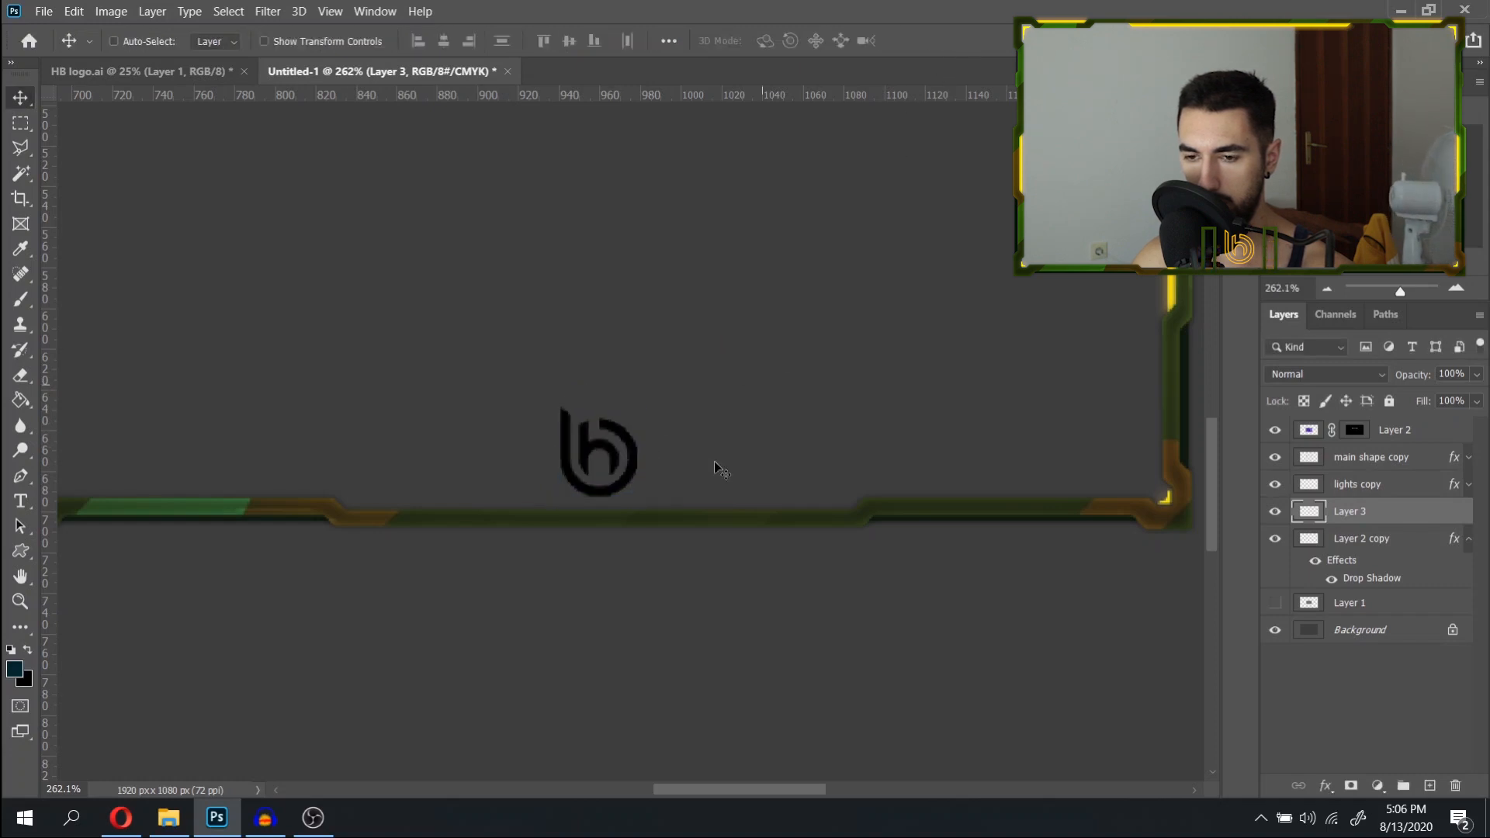
Add an Inside Stroke in yellow-orange ffc000 to the logo layer and reduce its size to a thin outline.
scroll(609, 452, "up", 5)
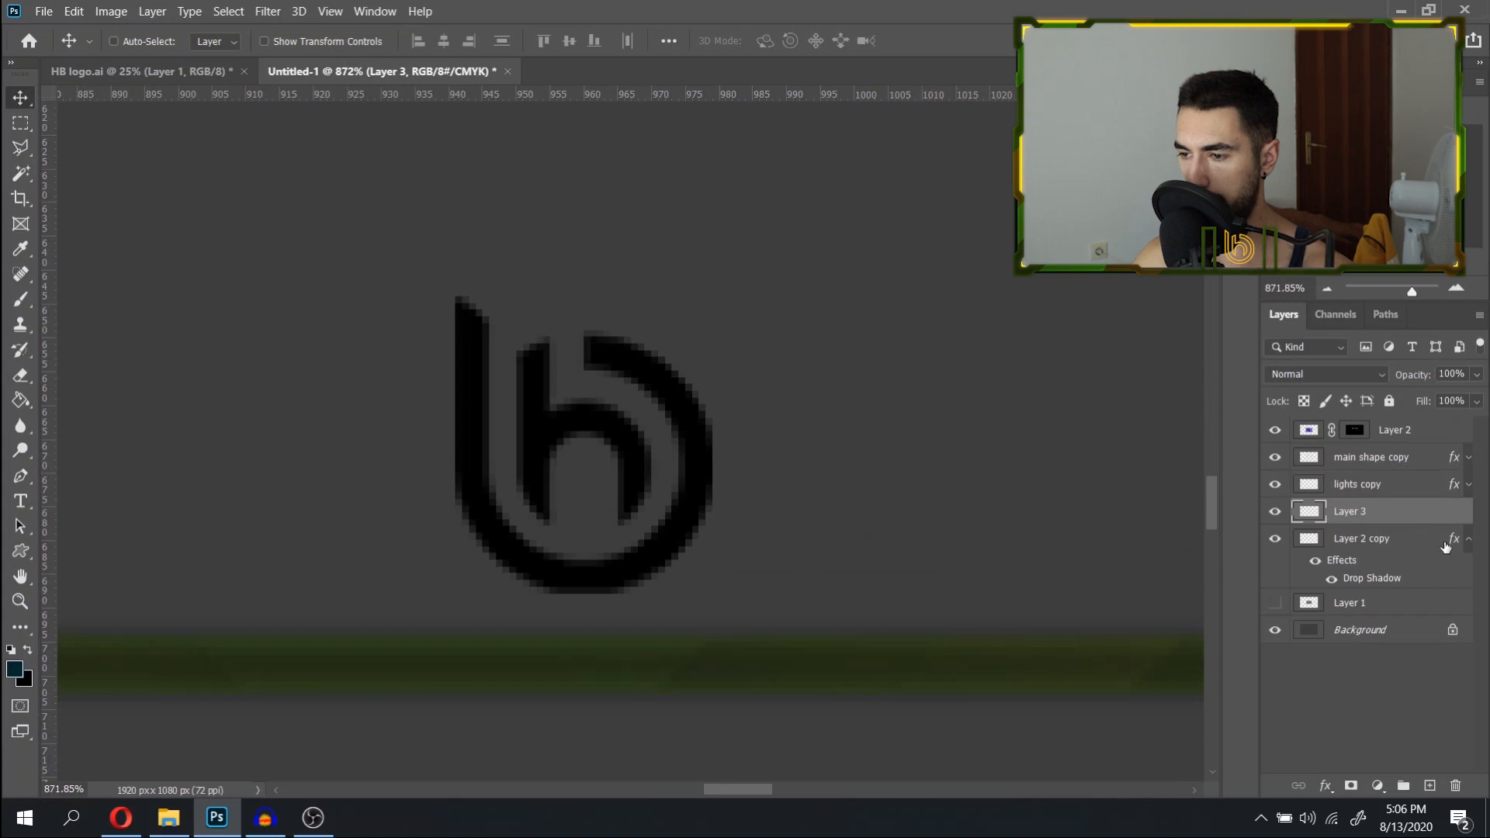
left_click(1465, 543)
double_click(1387, 509)
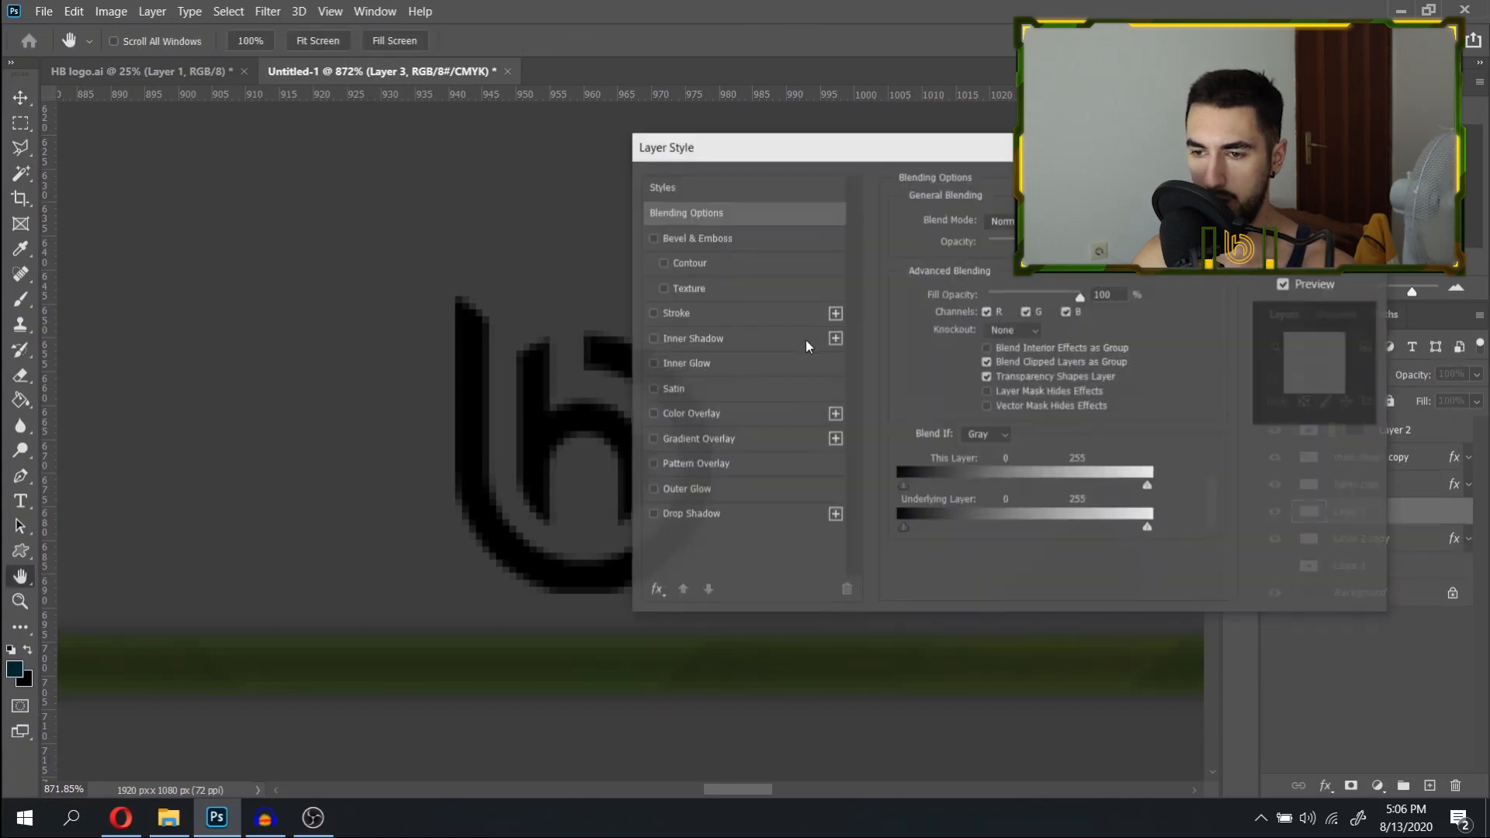
left_click(695, 315)
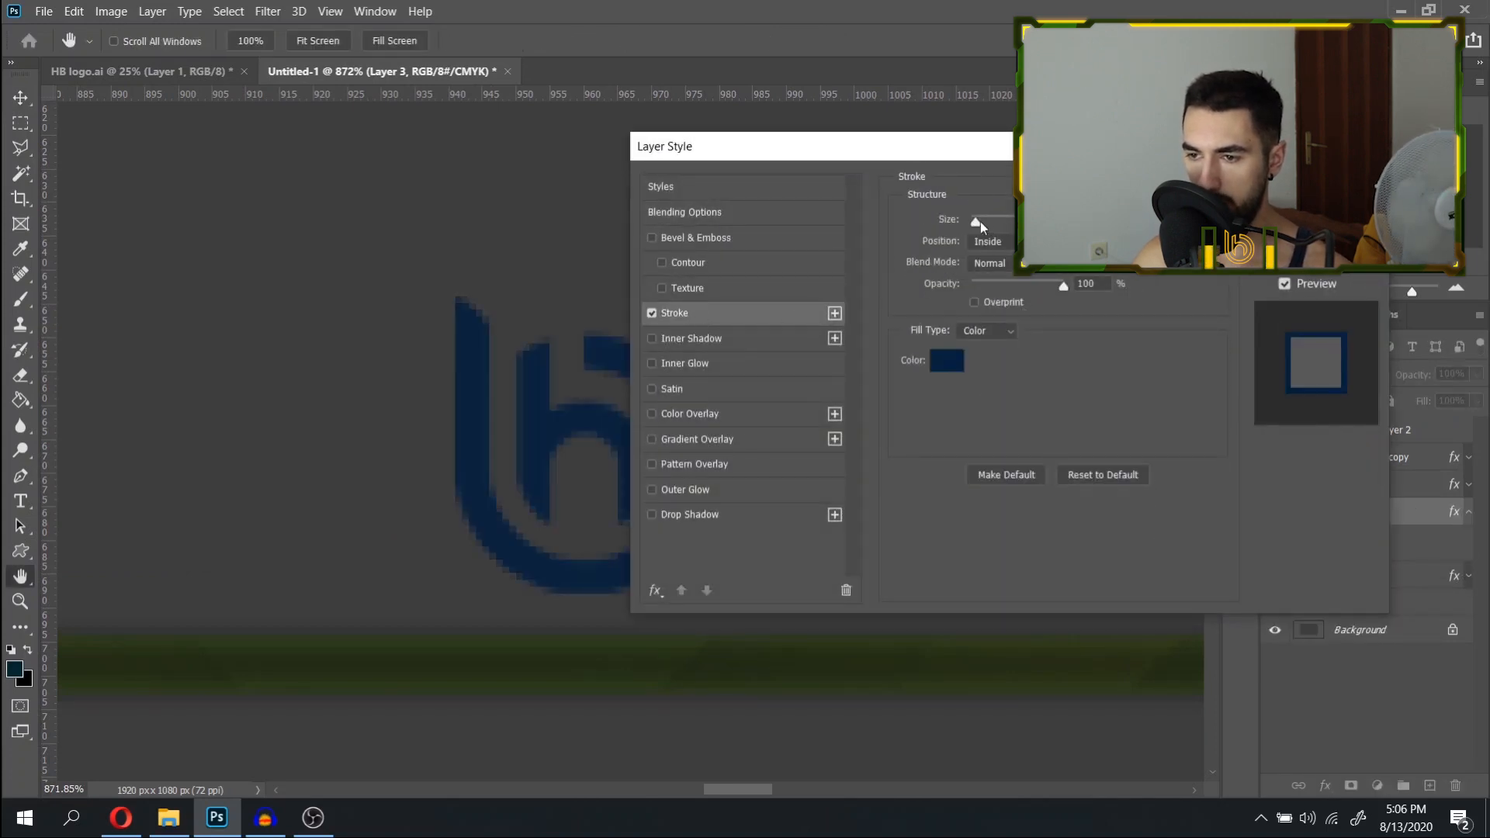
left_click(948, 361)
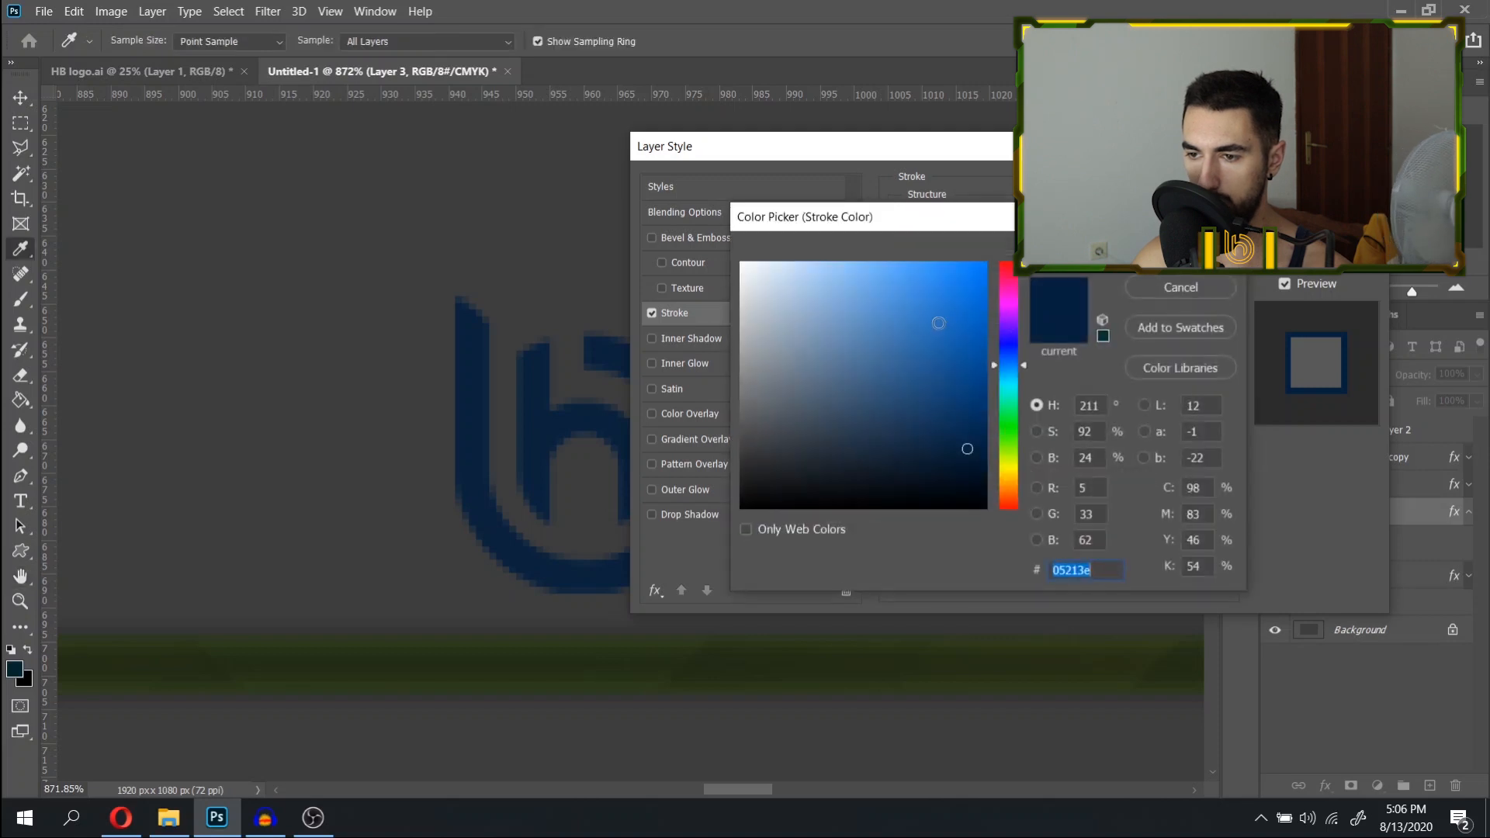
type("ffc000")
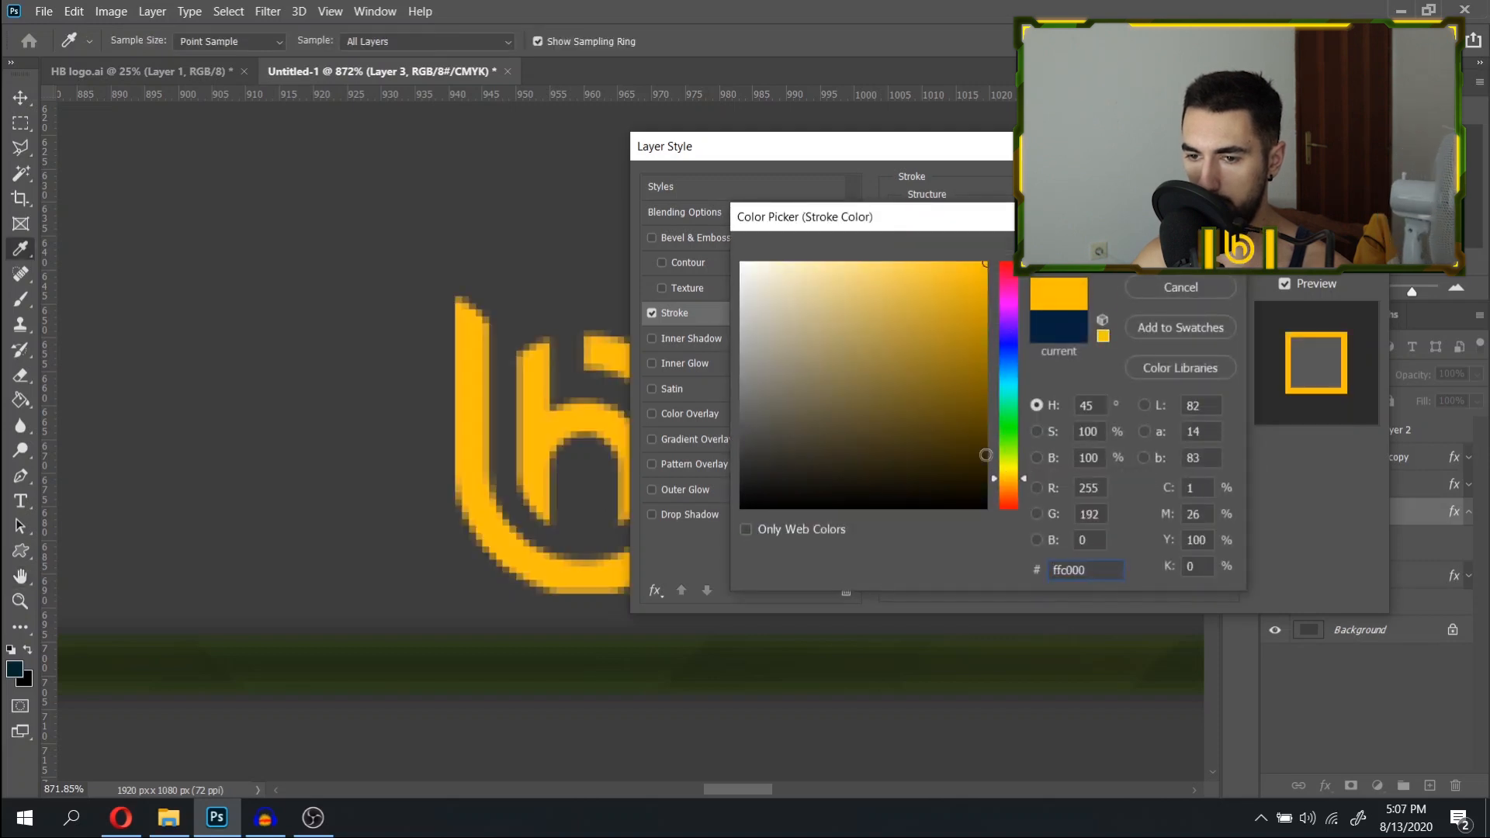
key("Return")
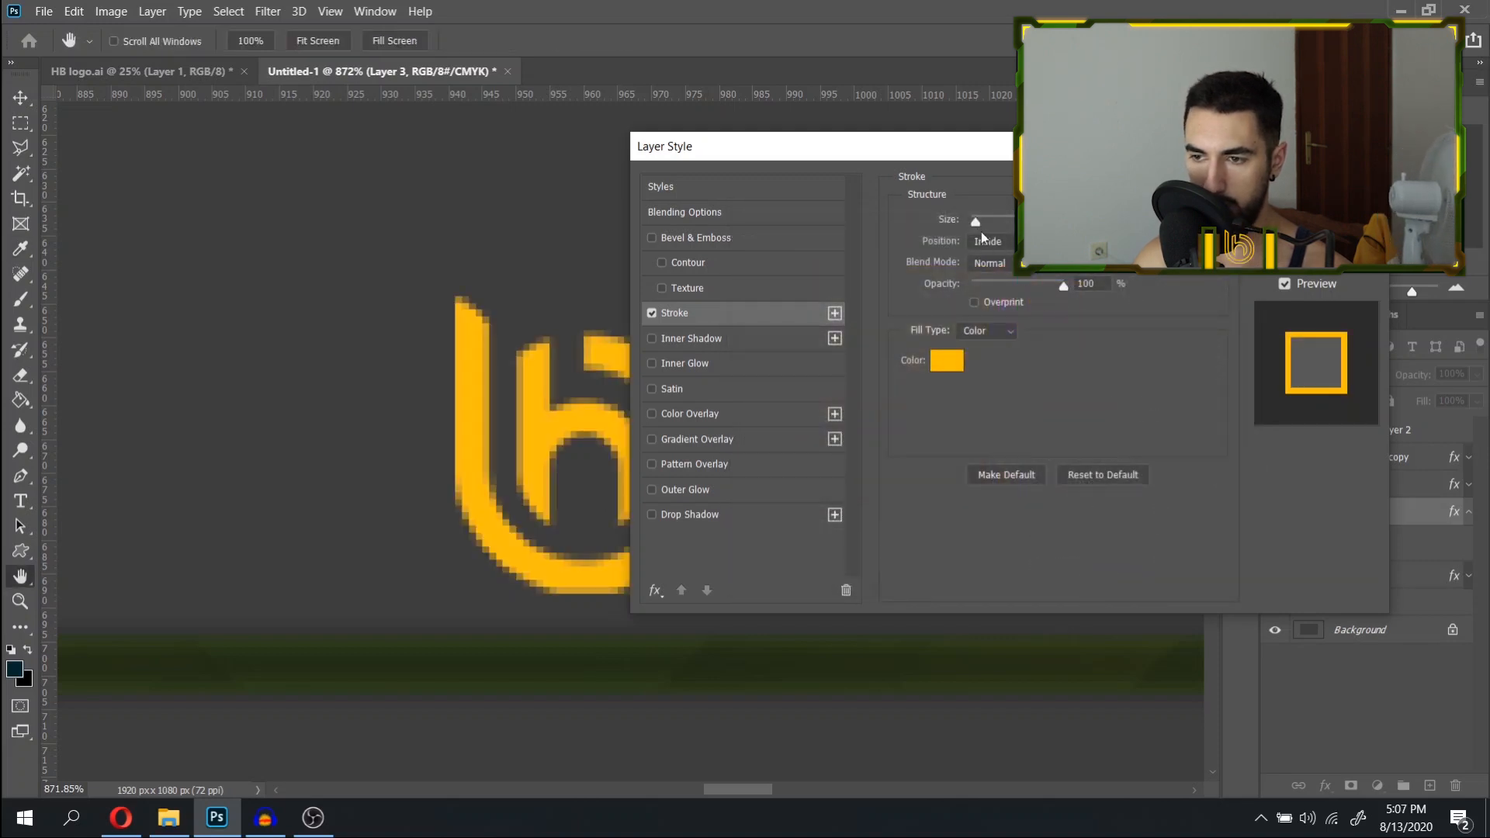
left_click_drag(975, 222, 970, 222)
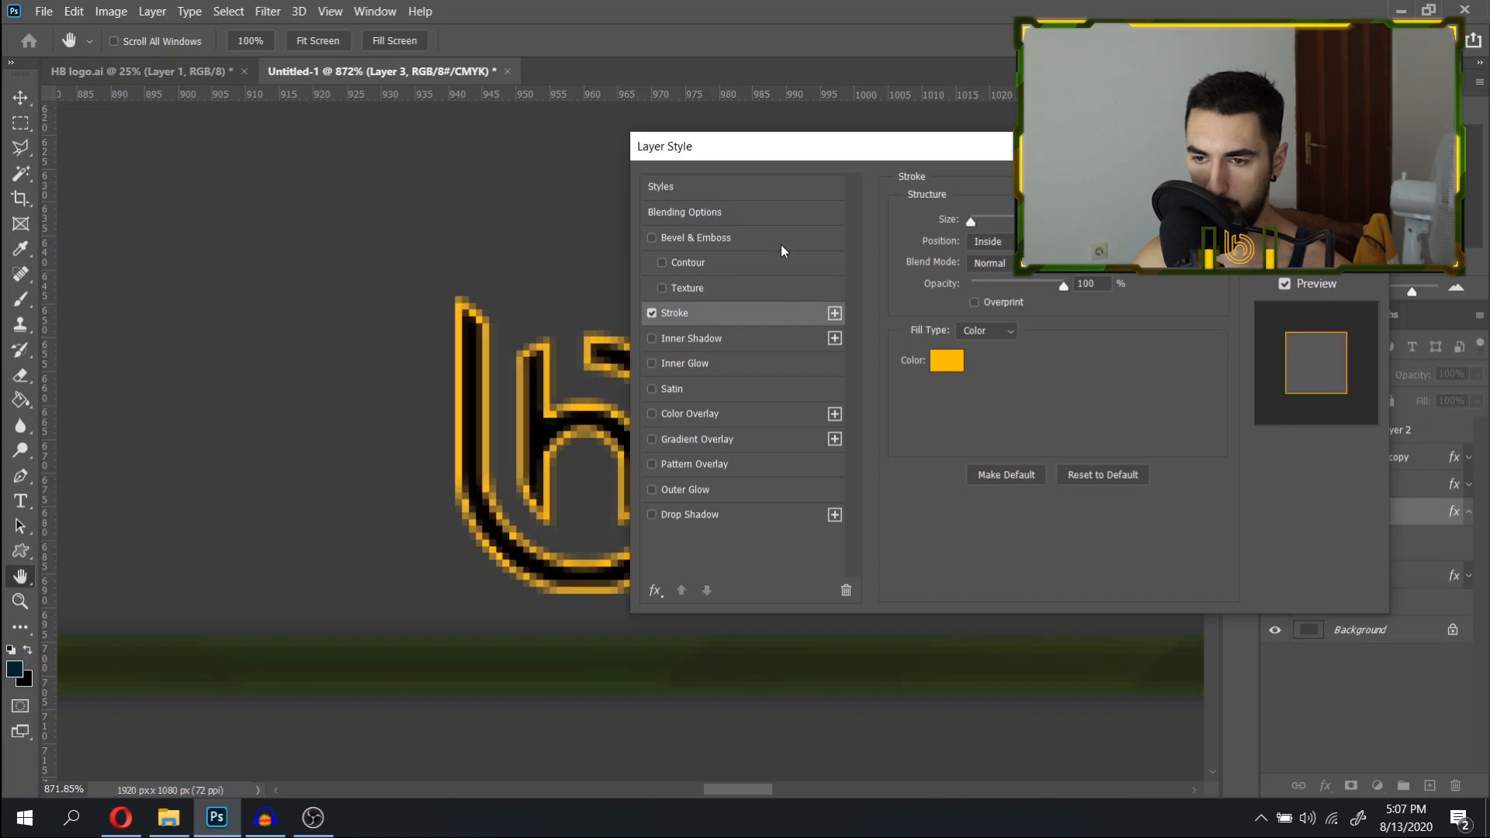
key("Return")
Set the logo layer's Fill to 0% and collapse its effects list.
left_click(1477, 401)
left_click_drag(1450, 426, 1385, 425)
mouse_move(1408, 292)
left_mouse_down()
mouse_move(1394, 295)
mouse_move(1408, 292)
left_mouse_up()
left_click(1466, 513)
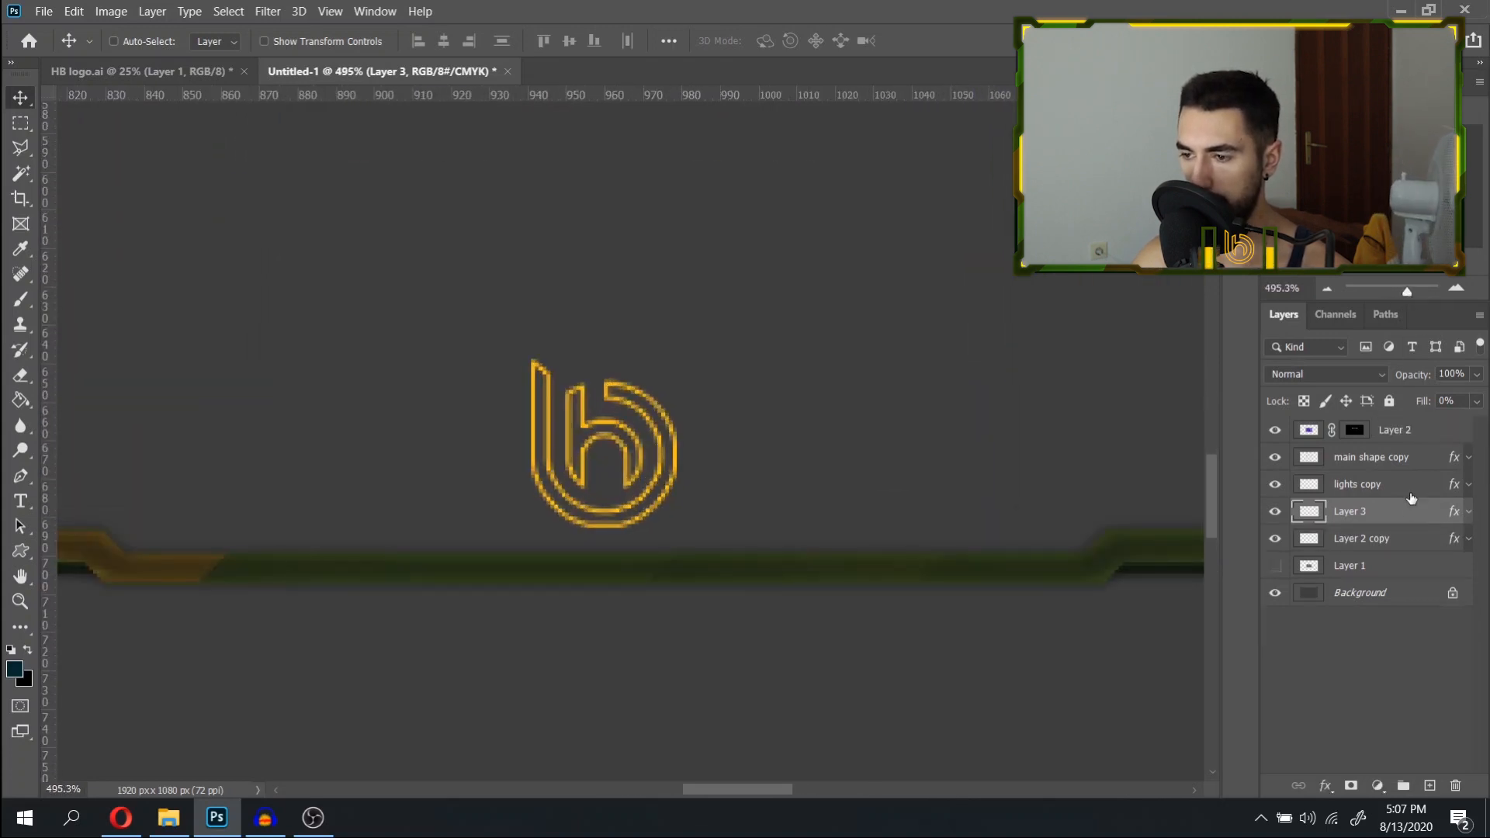
left_click(1412, 492)
key("m")
left_click_drag(1104, 549, 957, 542)
key("ctrl+d")
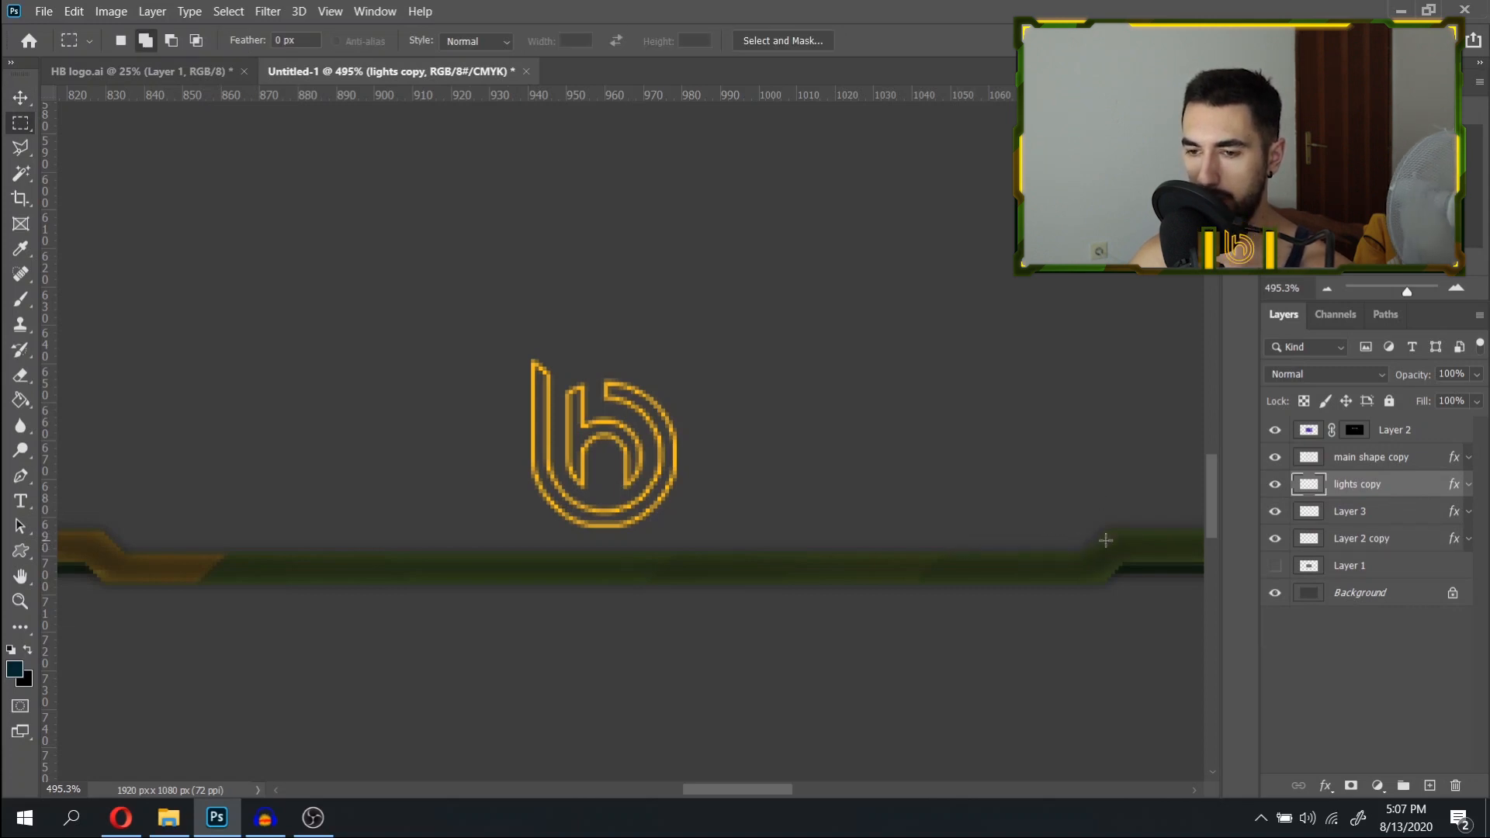
scroll(845, 413, "down", 5)
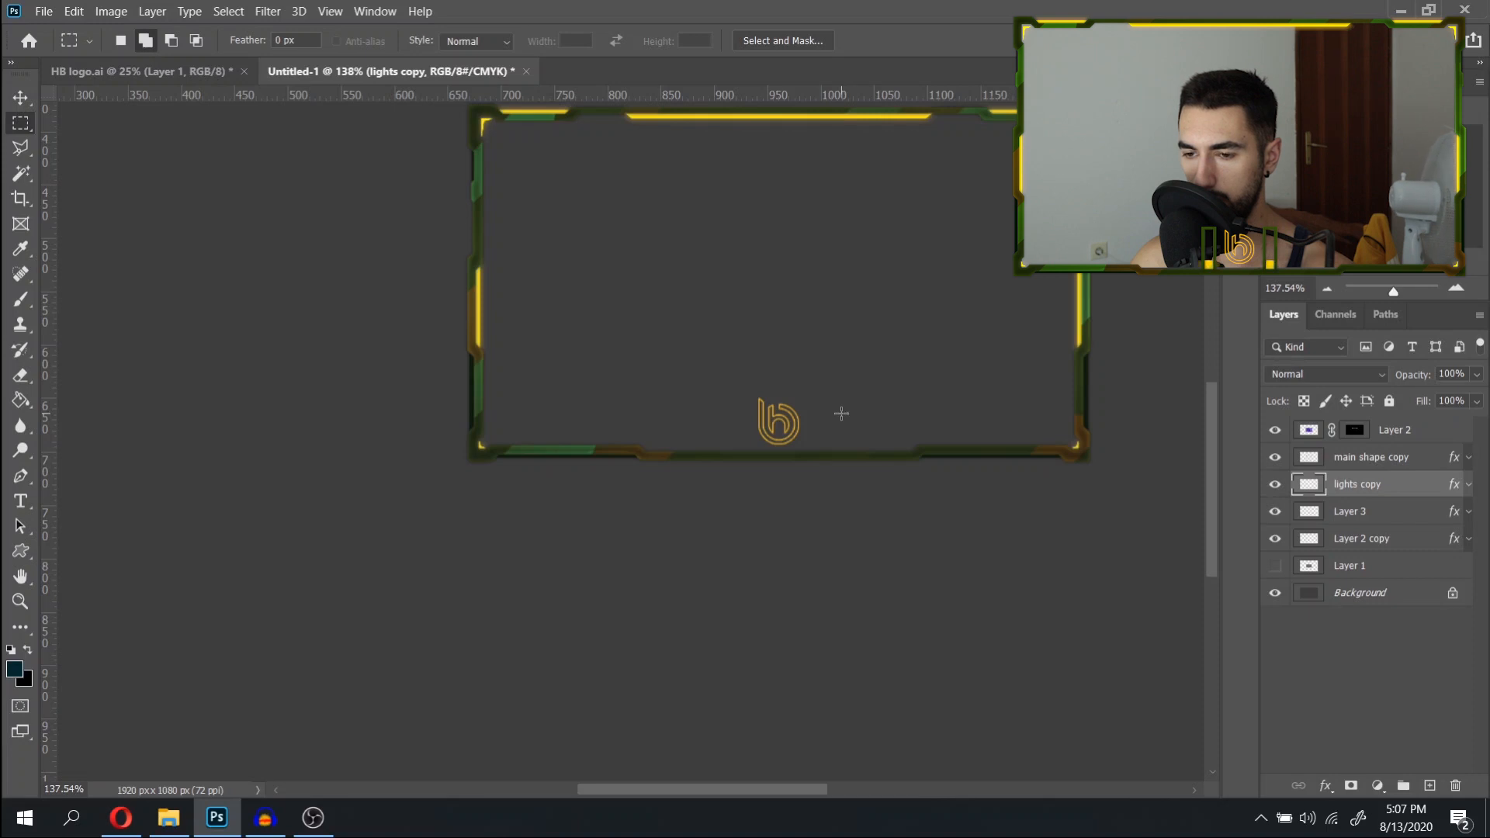
scroll(842, 414, "up", 5)
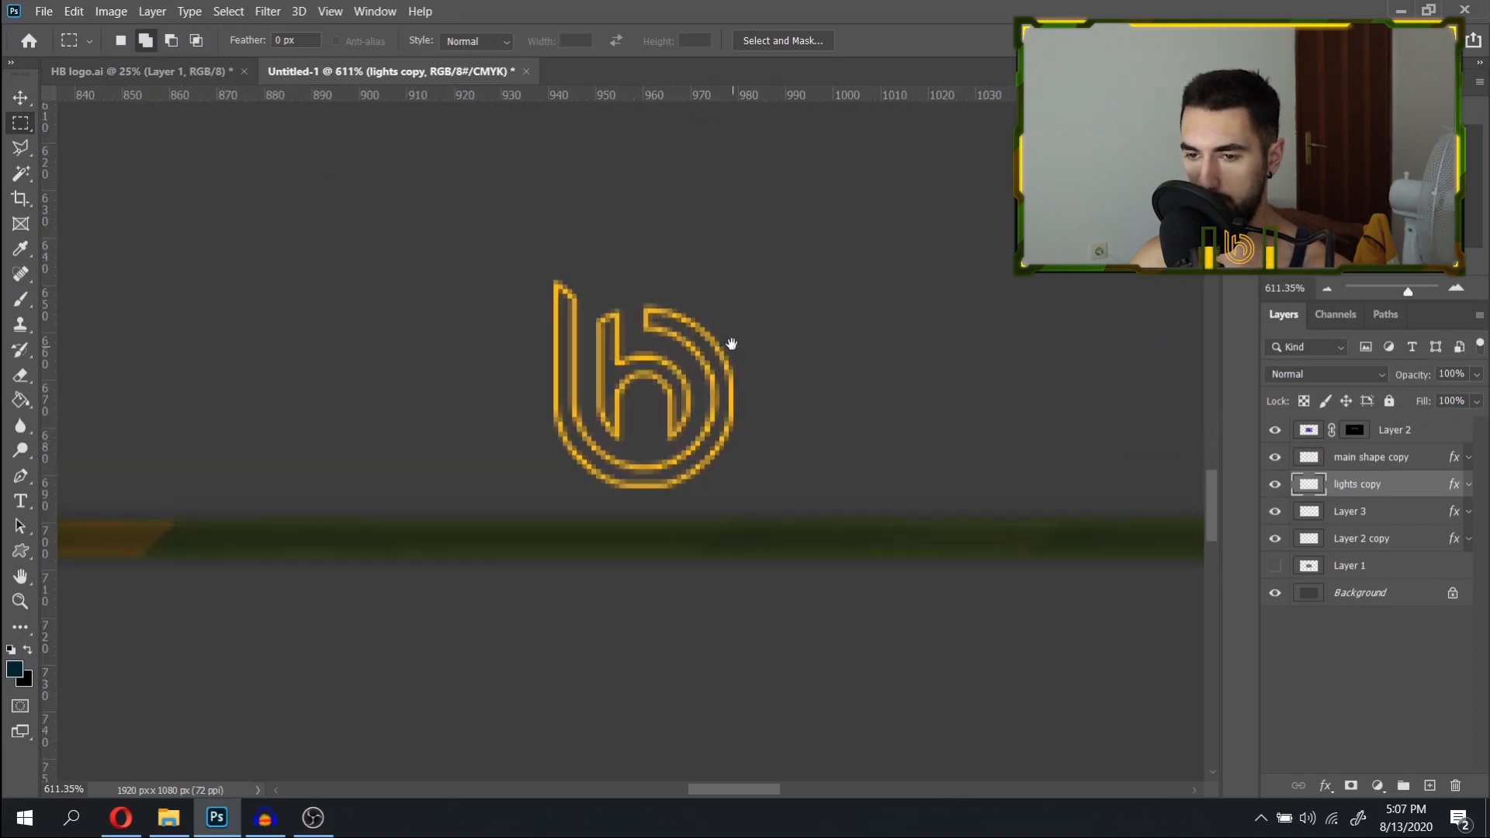
scroll(769, 357, "down", 2)
left_click_drag(871, 351, 827, 386)
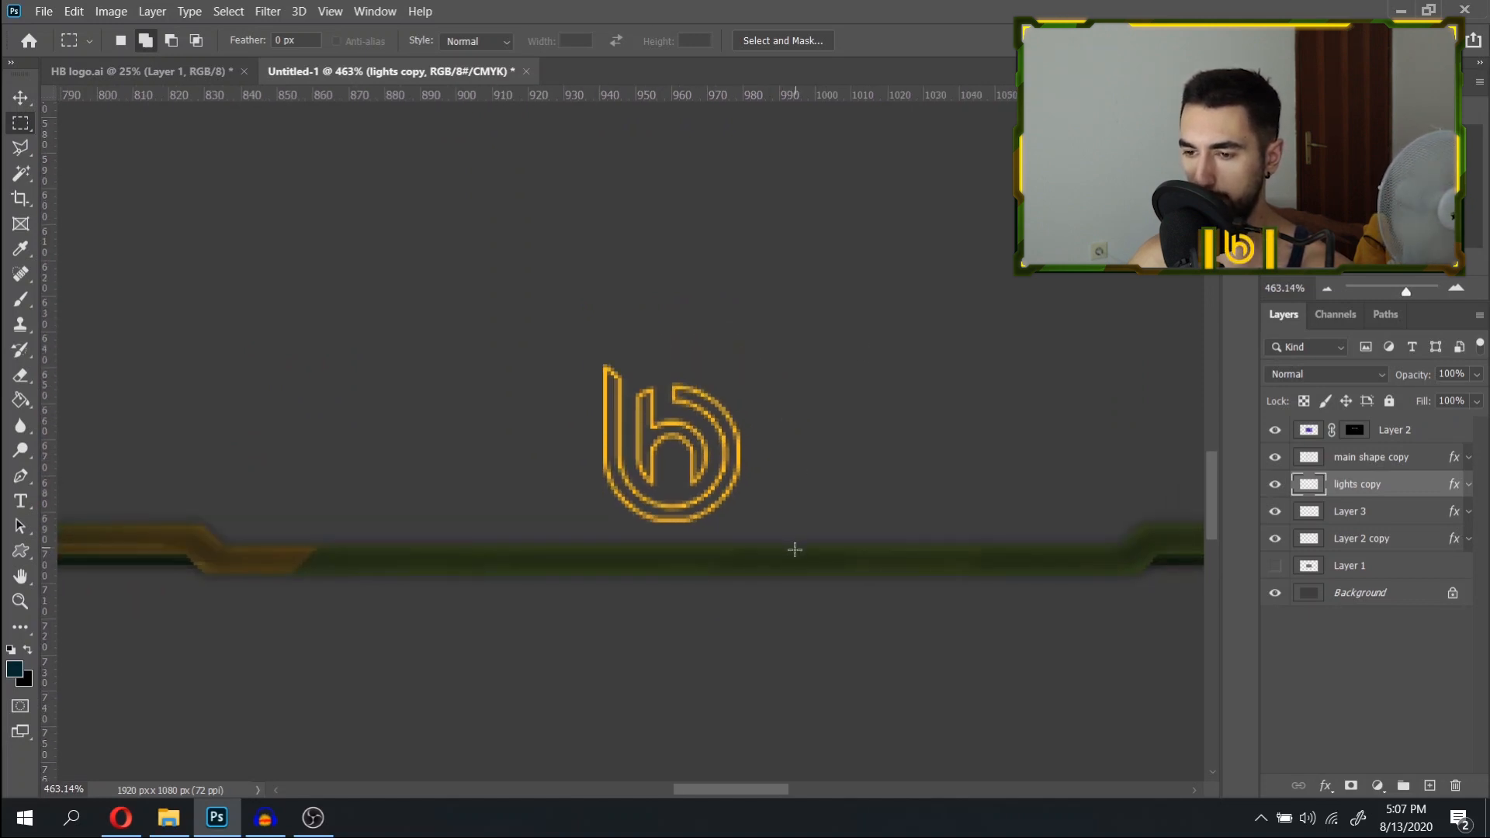
left_click_drag(794, 551, 836, 396)
left_click(838, 492)
Show the guides and outline a tall bar beside the logo with the Polygonal Lasso, joined by a thin strip to the centre guide.
key("ctrl+semicolon")
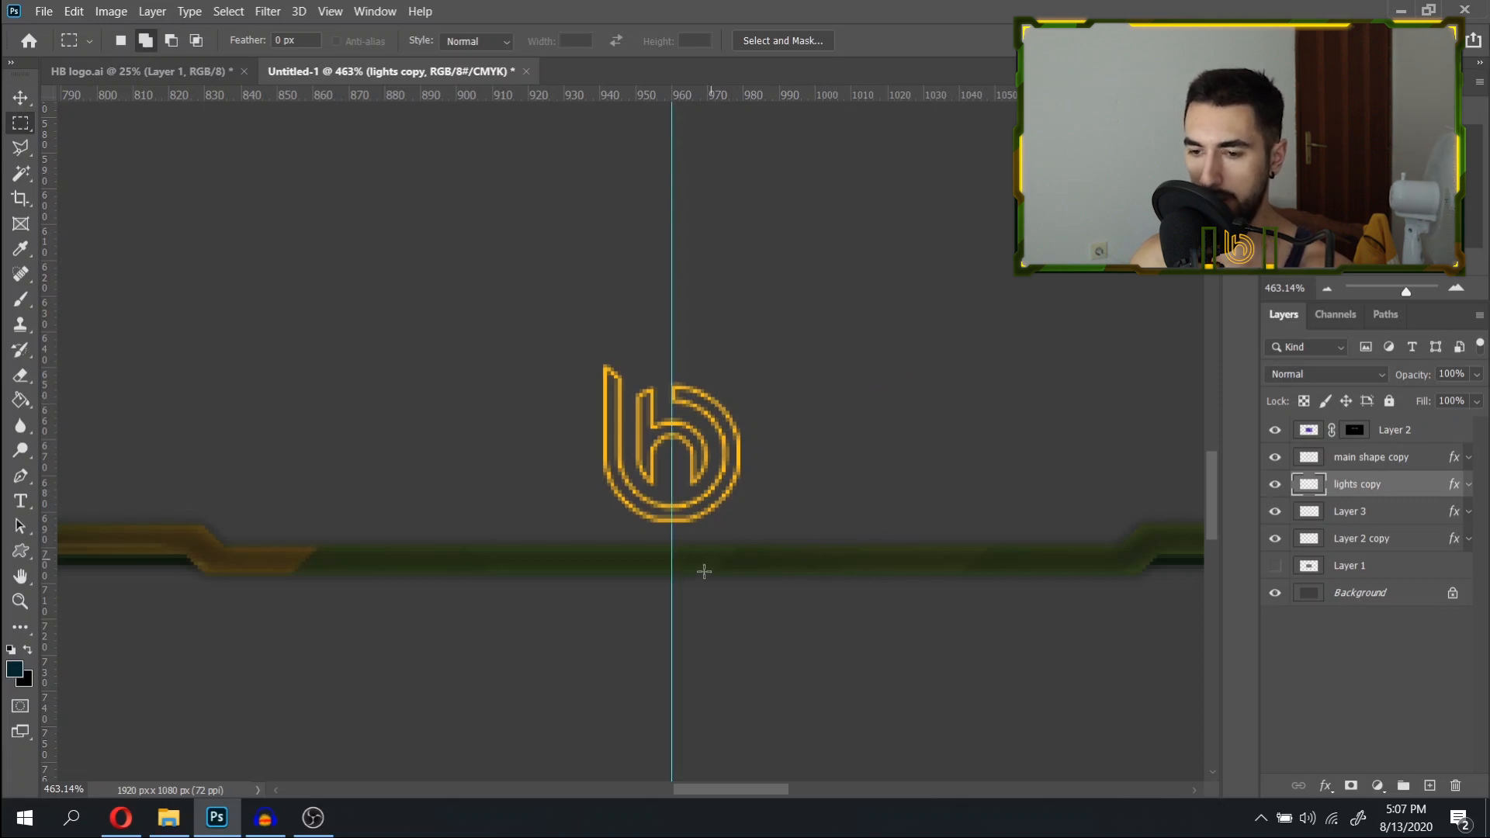
key("p")
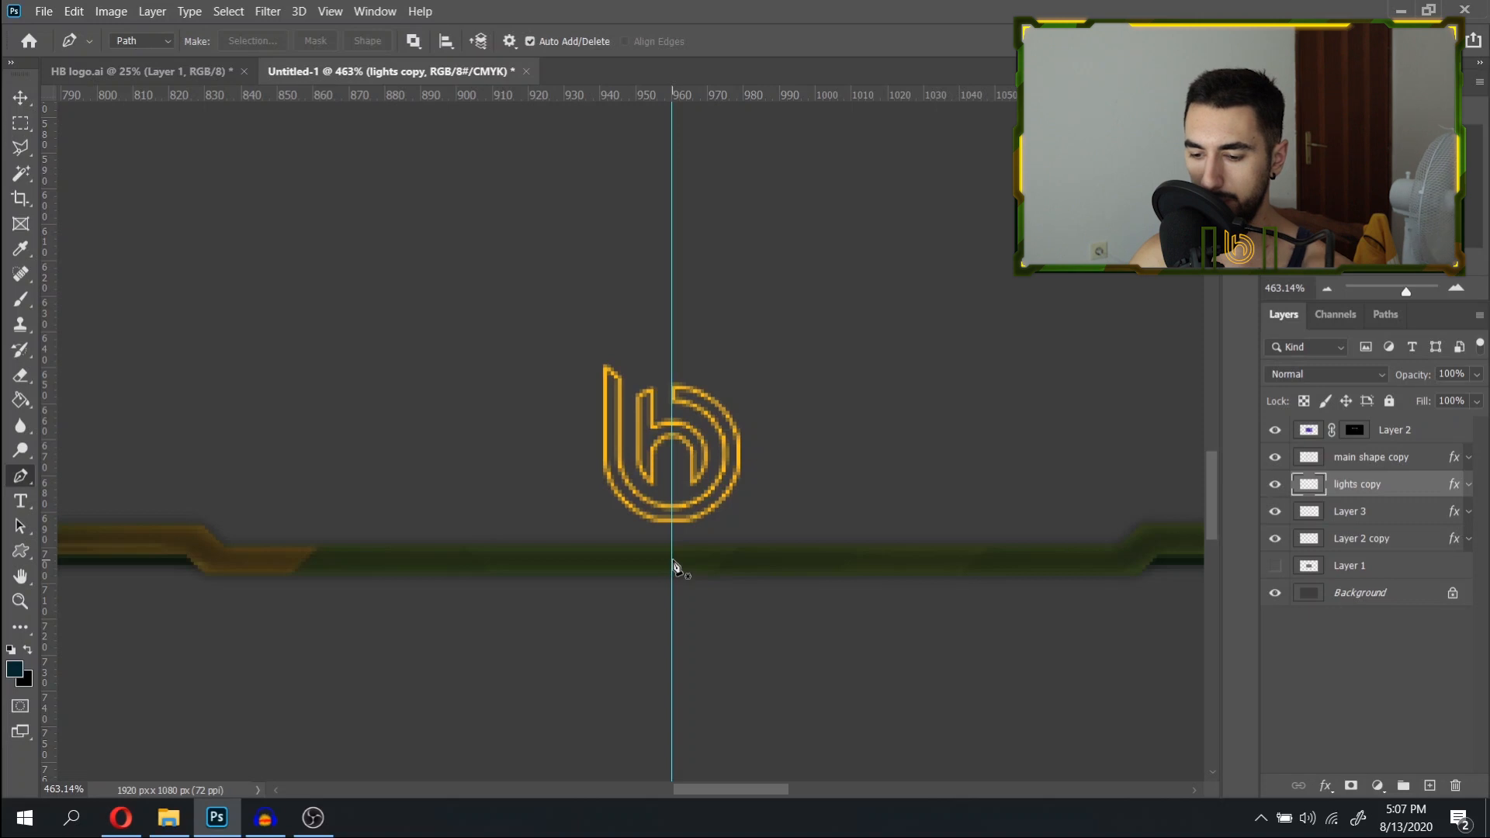
key("l")
left_click(672, 556)
left_click(790, 557)
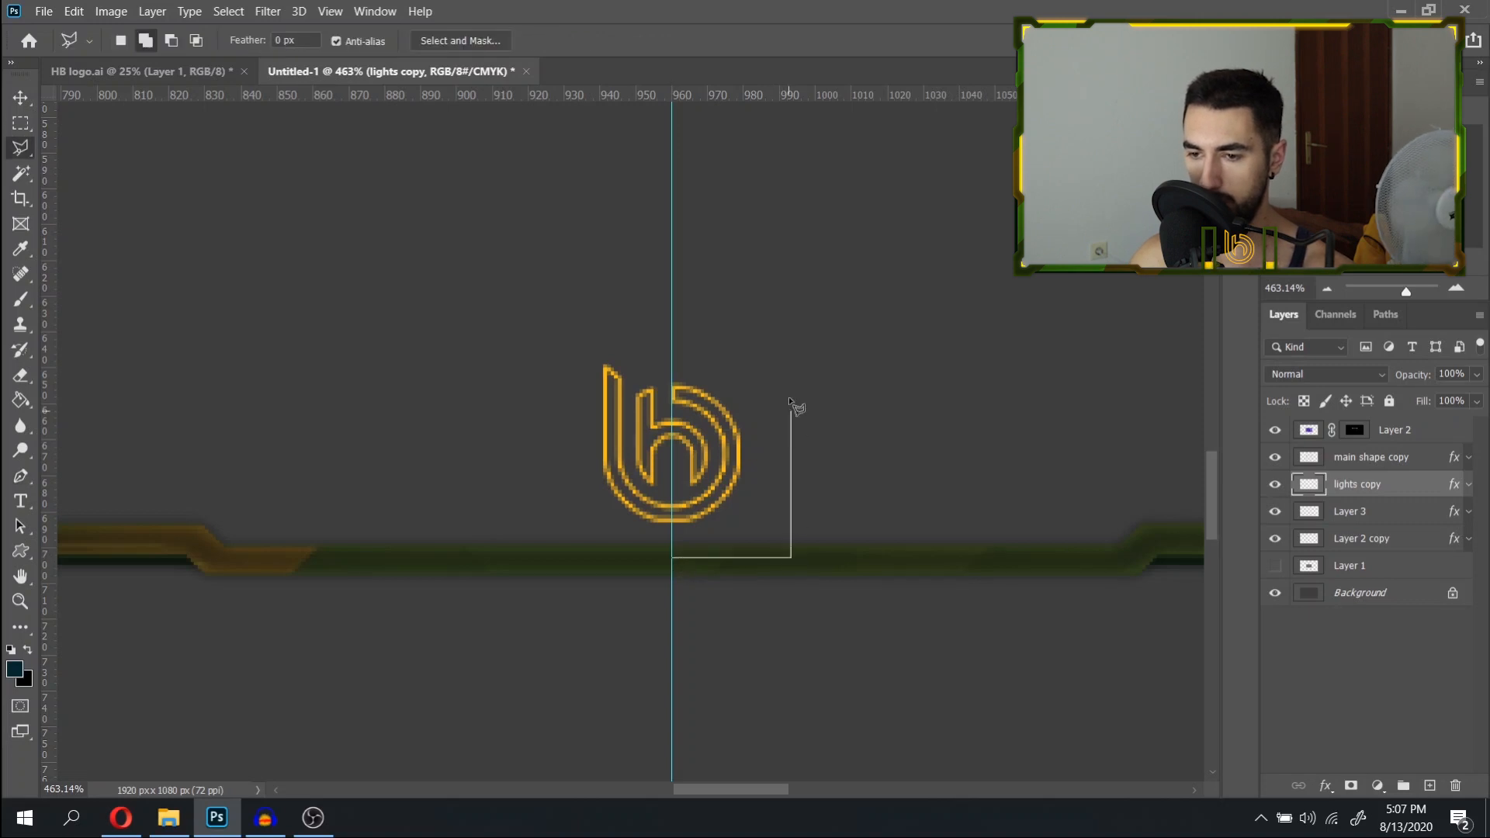
left_click(843, 386)
left_click(843, 562)
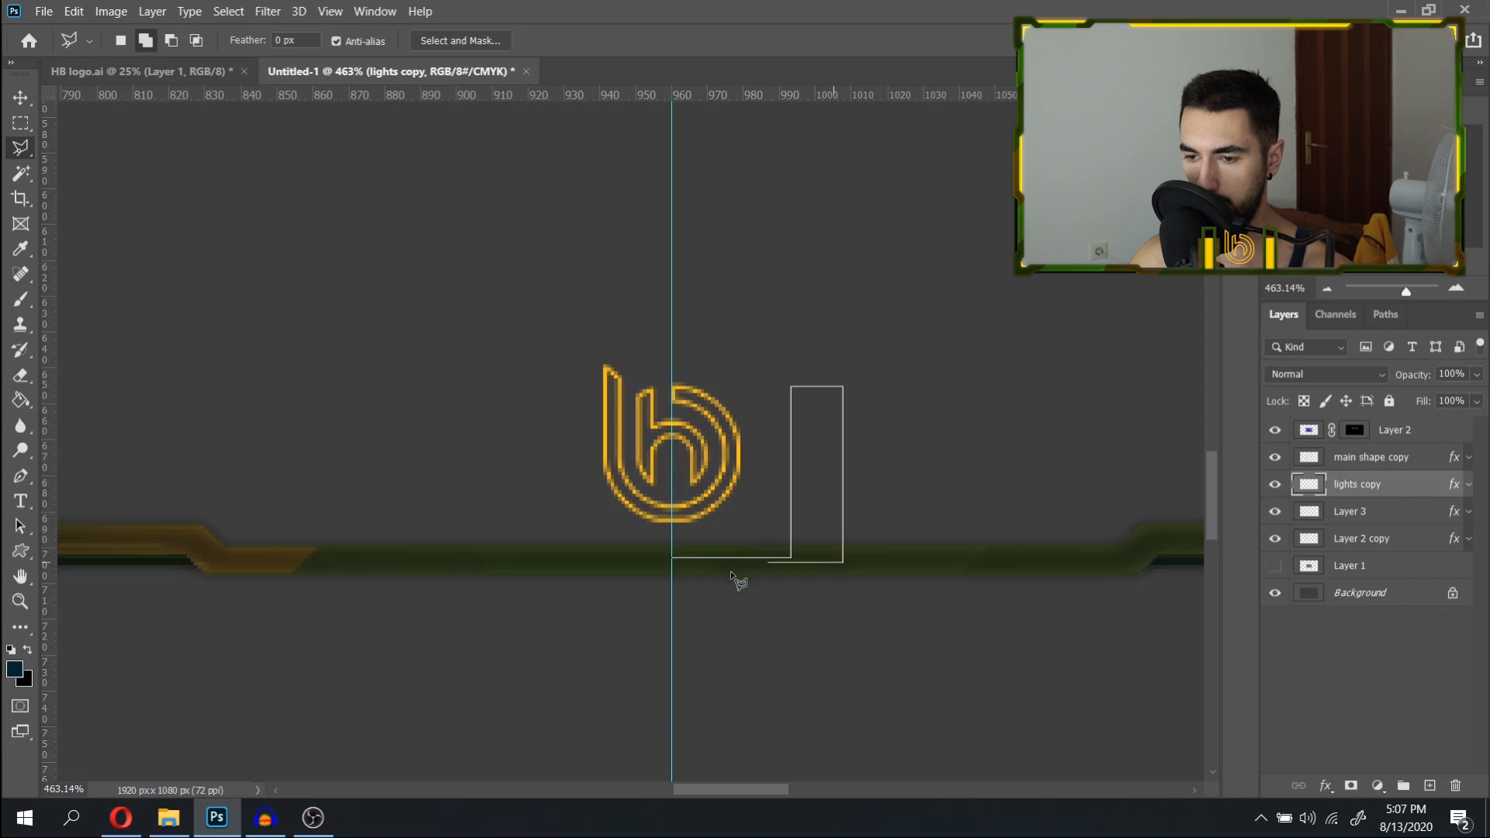
left_click(672, 560)
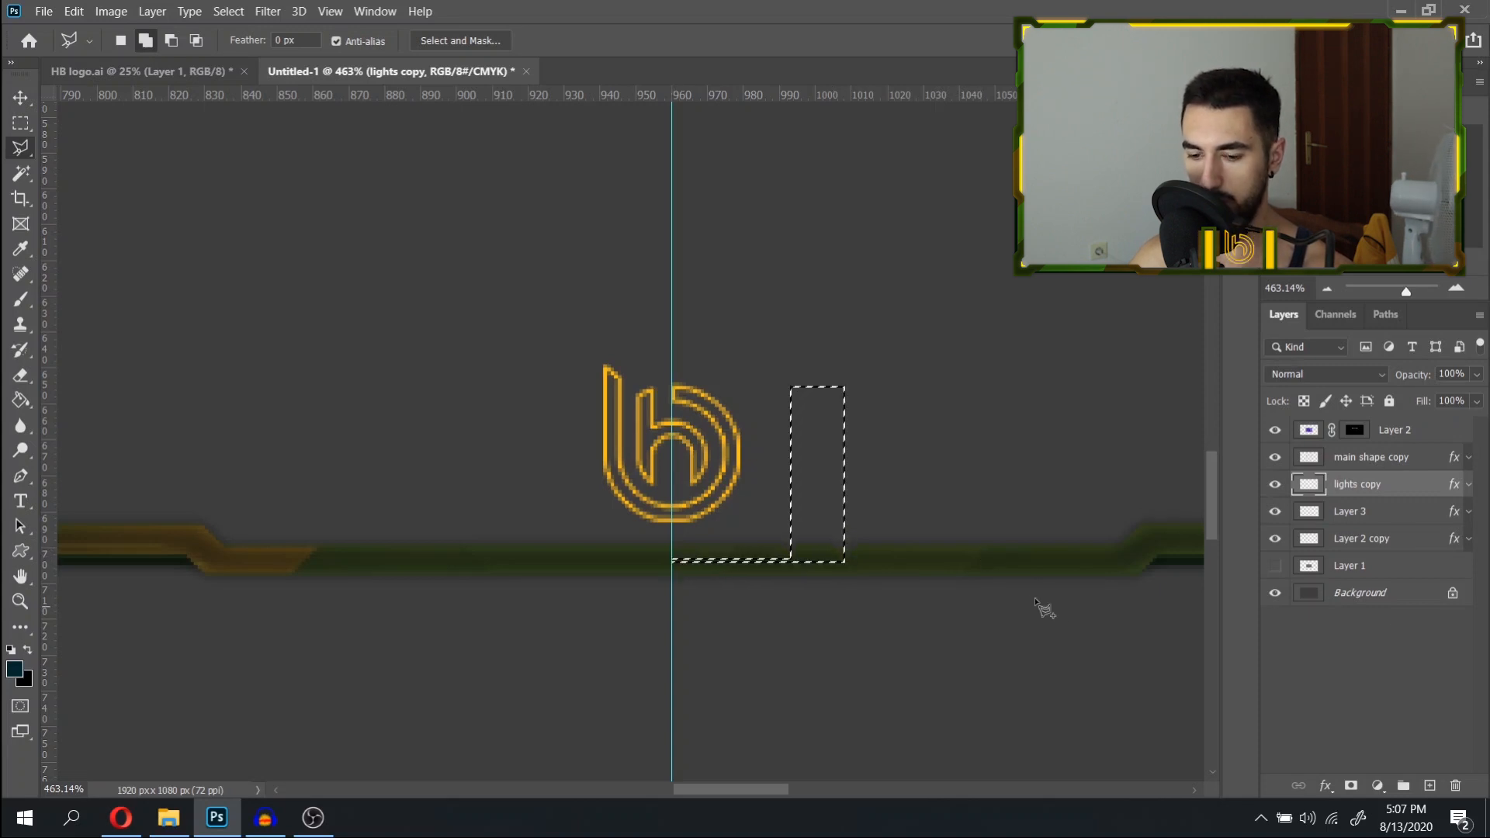
Create a new layer above lights copy, fill the bar selection with the dark teal foreground color using the Brush, and deselect.
key("b")
left_click(1429, 786)
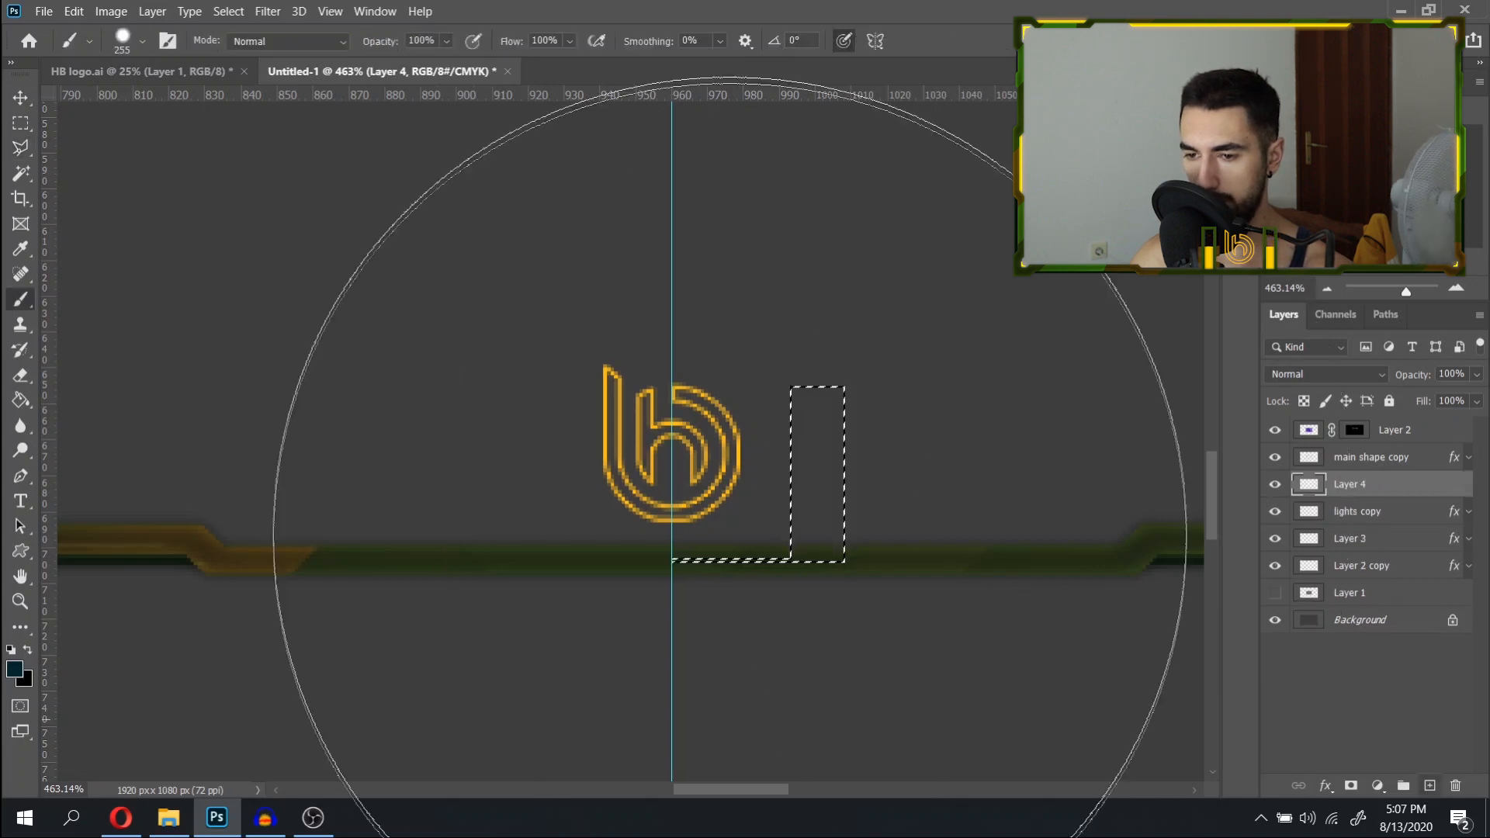
left_click(737, 553)
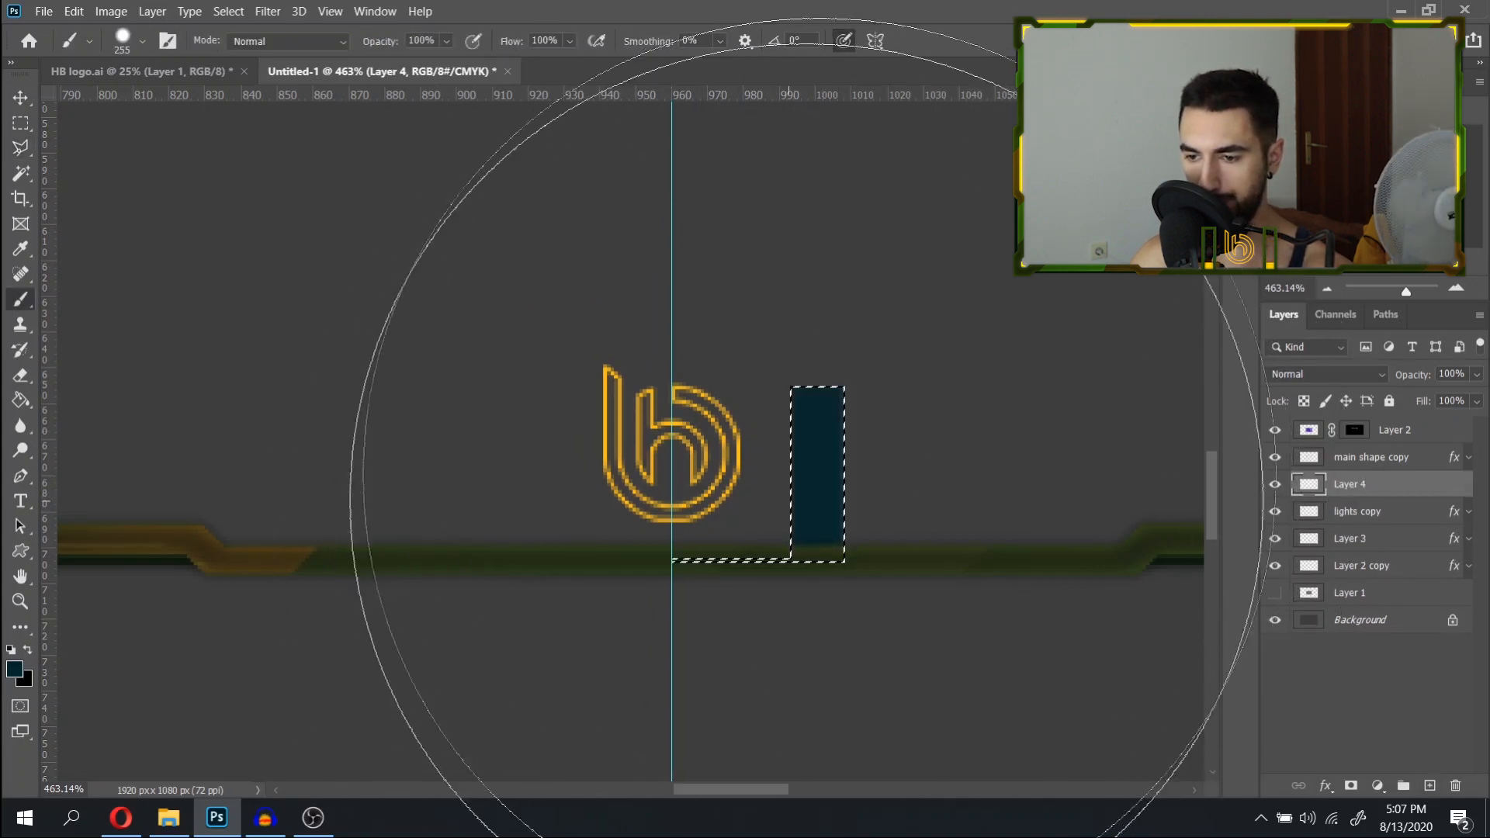
key("ctrl+d")
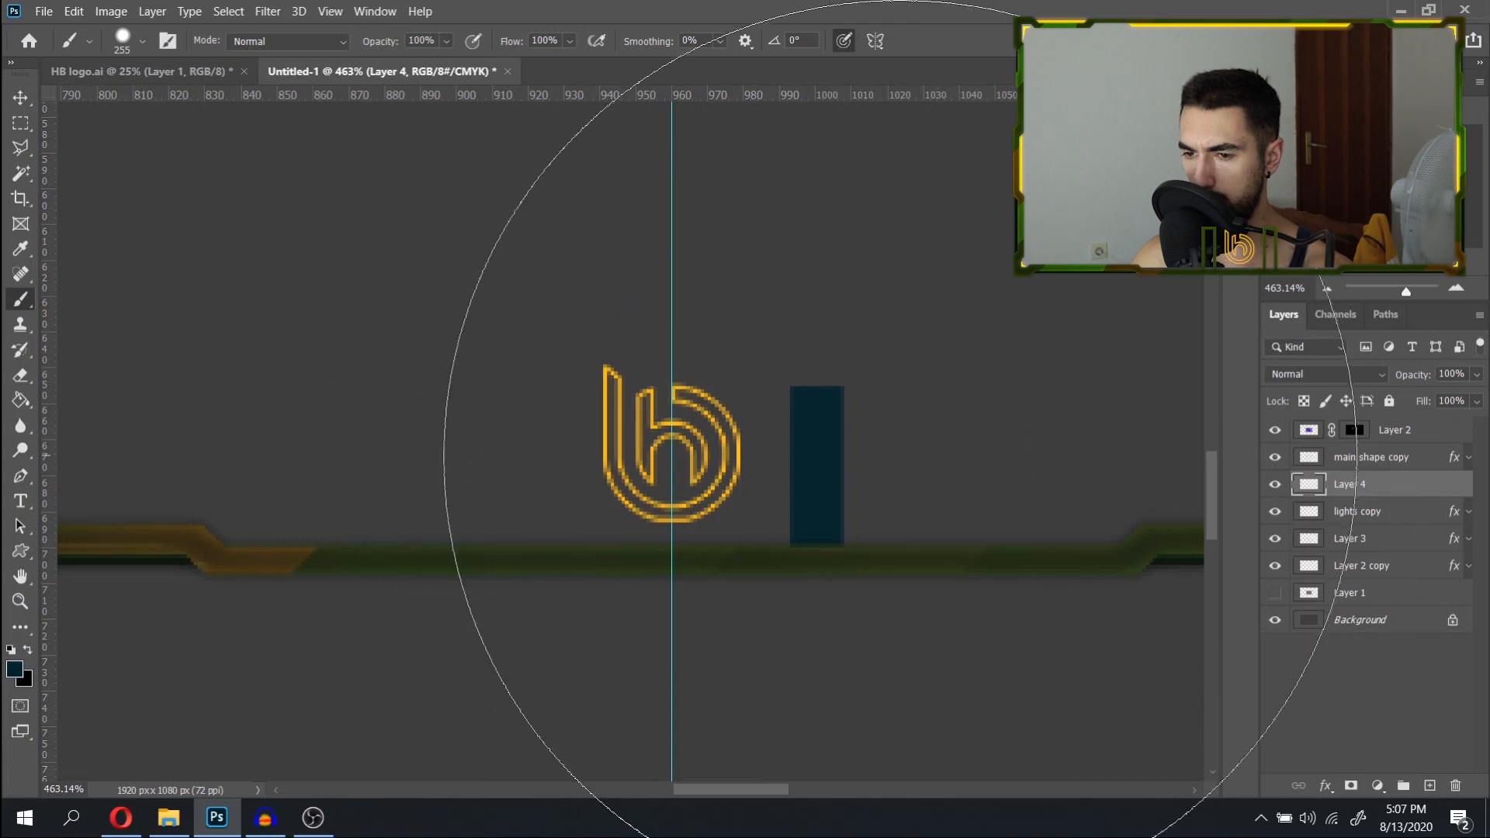
Enlarge the teal bar with Free Transform and reposition it beside the logo, with its base on the frame's lower edge.
key("ctrl+t")
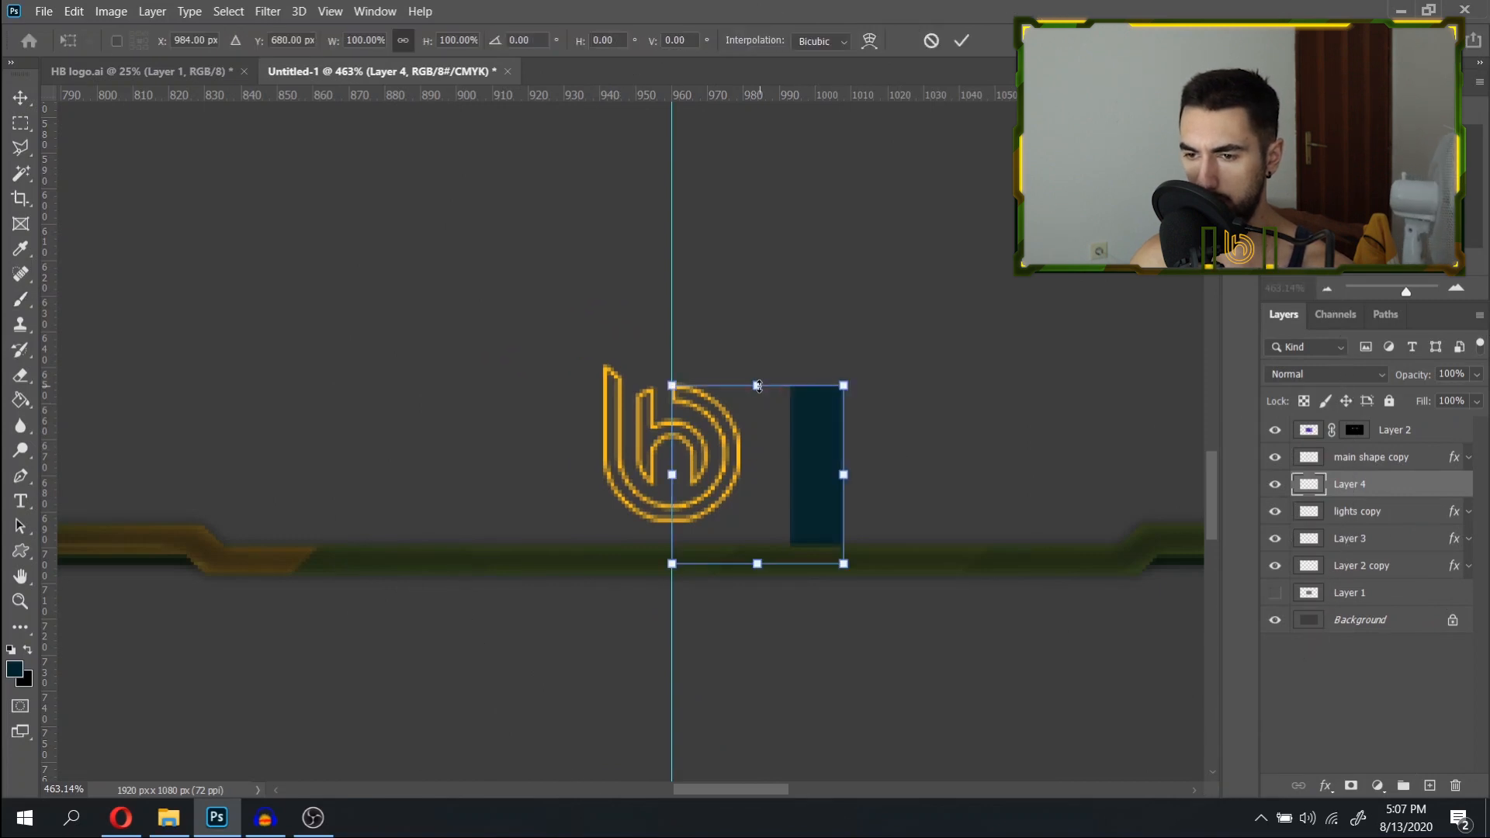
left_click_drag(764, 382, 763, 363)
mouse_move(806, 549)
left_mouse_down()
mouse_move(806, 526)
mouse_move(788, 526)
left_mouse_up()
left_click(962, 40)
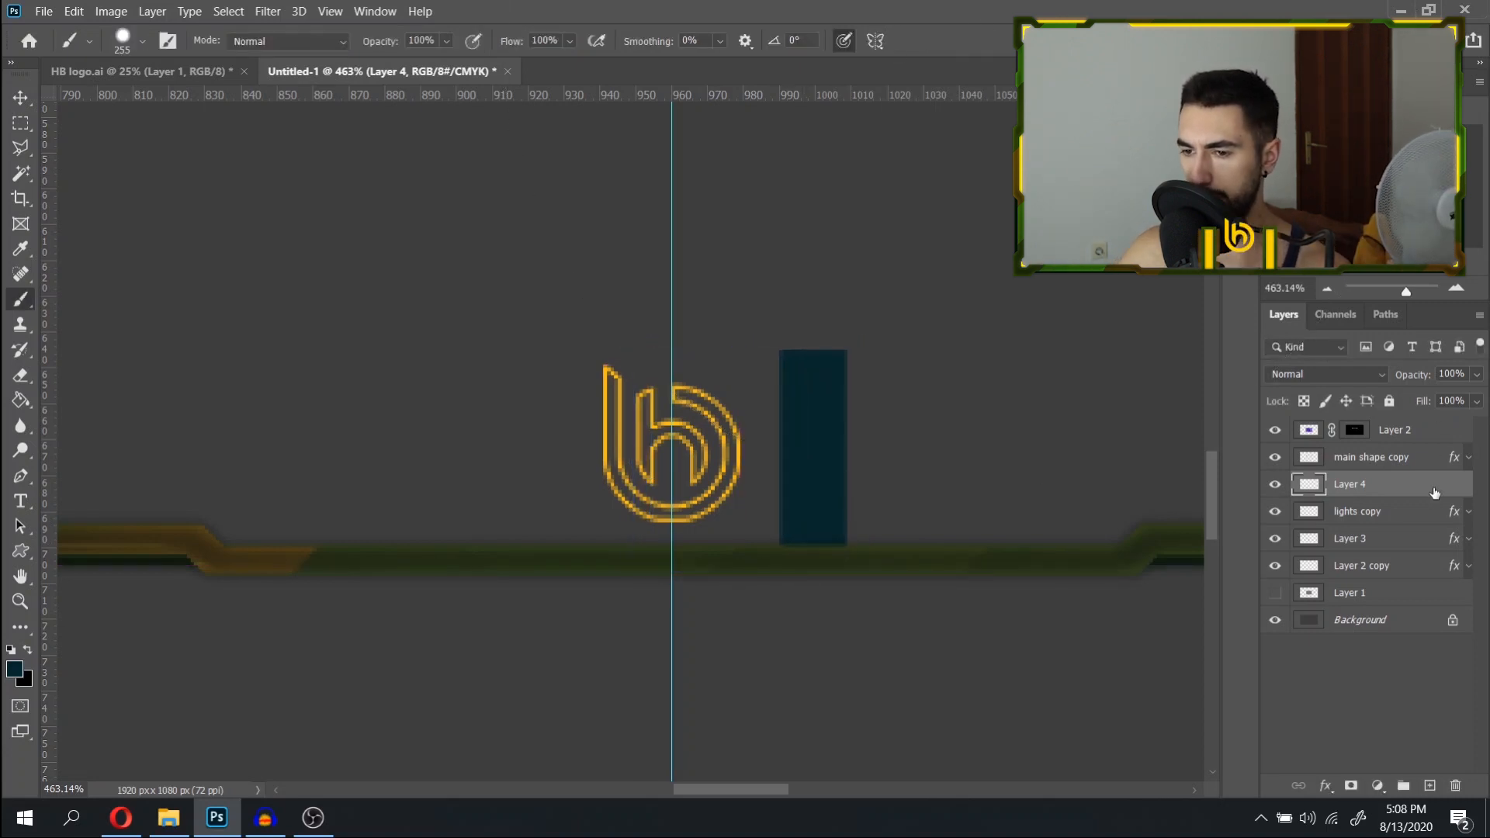
double_click(1397, 484)
left_click(677, 311)
left_click_drag(854, 152, 1121, 180)
left_click_drag(1244, 256, 1245, 256)
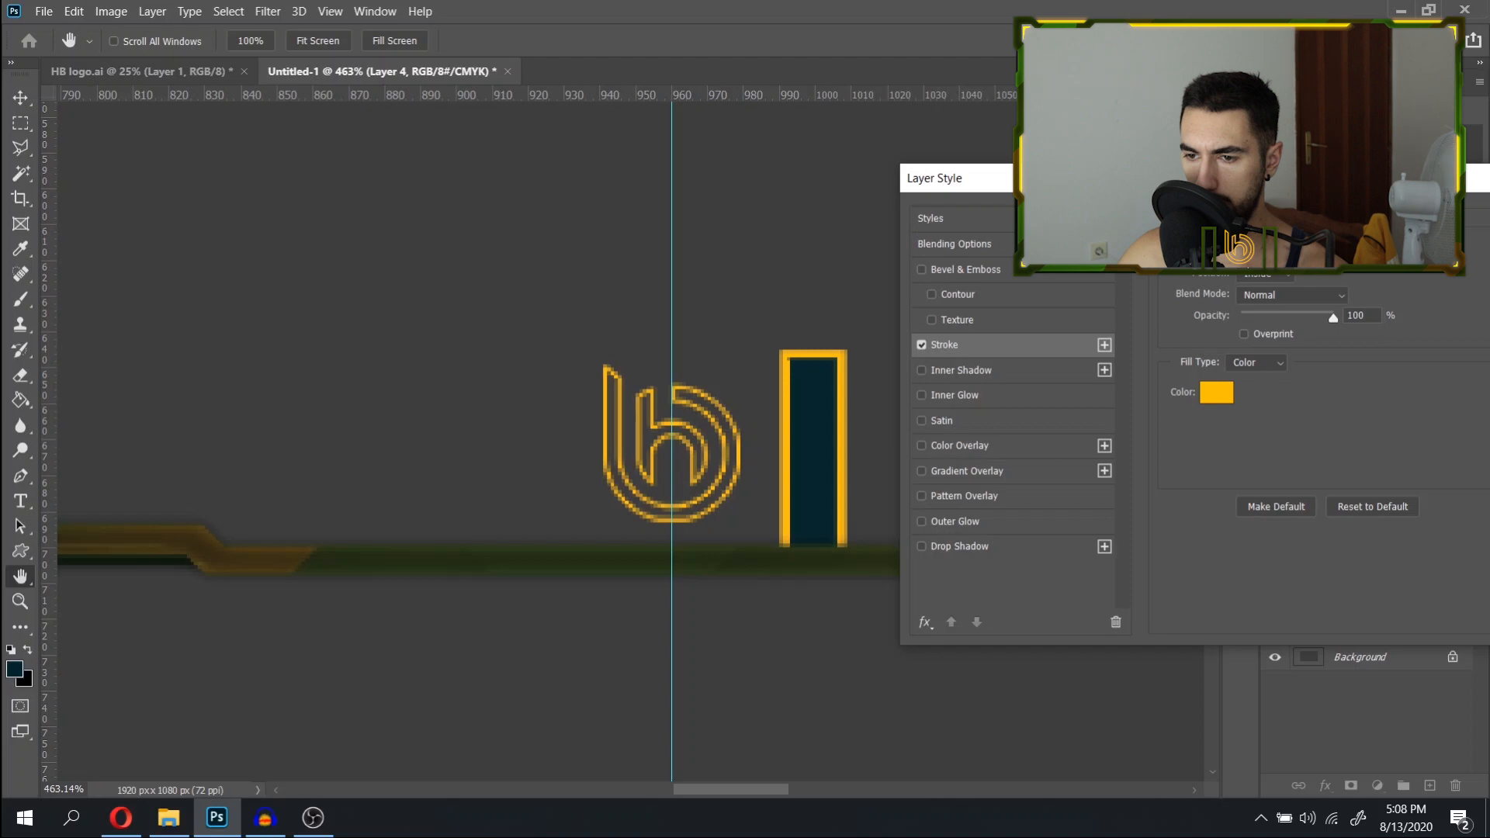
mouse_move(954, 177)
left_mouse_down()
mouse_move(696, 157)
mouse_move(254, 157)
left_mouse_up()
left_click(912, 228)
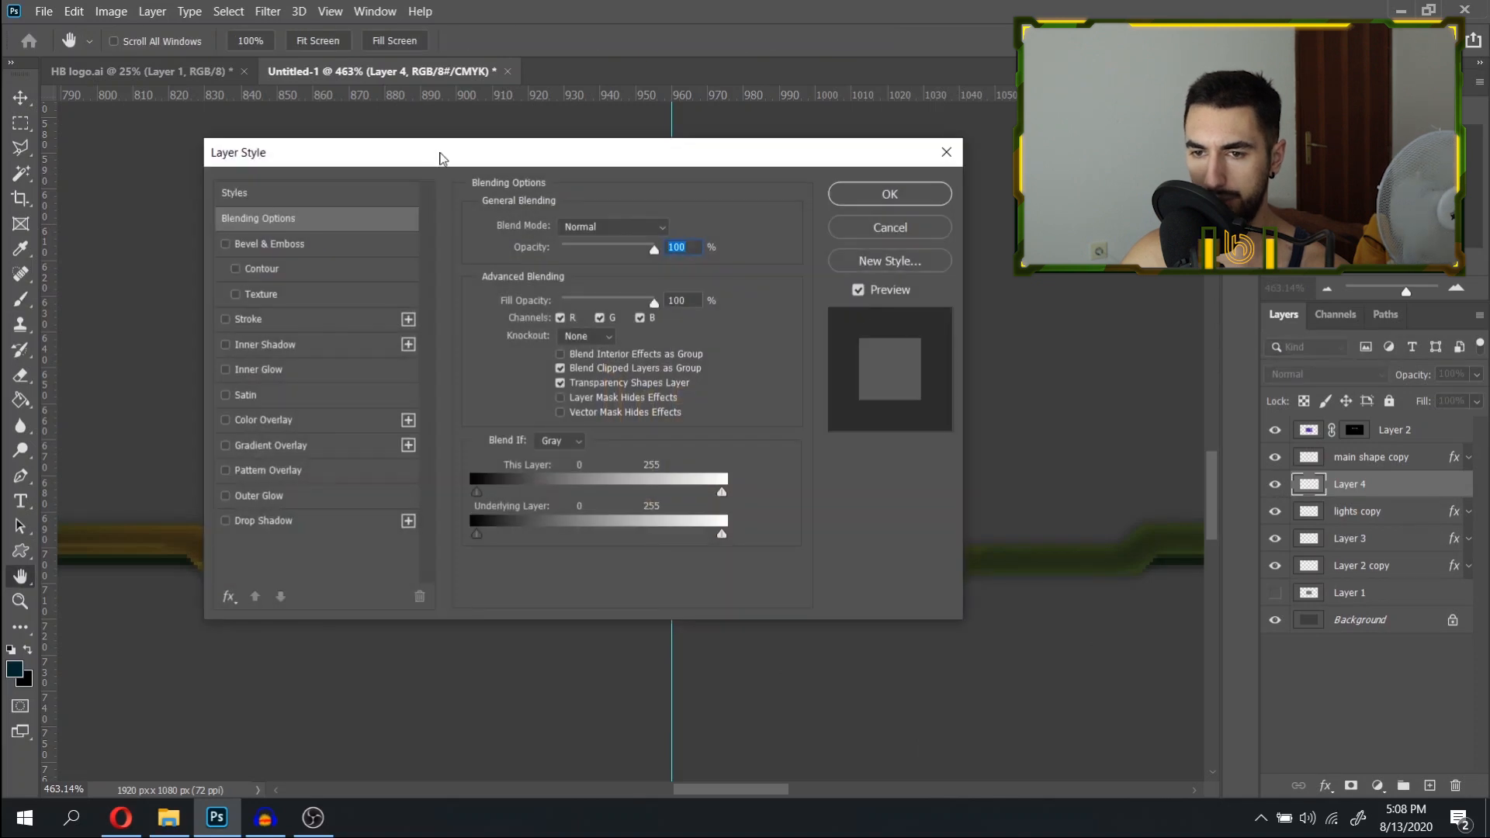
Add a 3 px Inside Stroke in yellow-orange to the bar on Layer 4.
left_click_drag(443, 158, 1238, 158)
left_click(1053, 316)
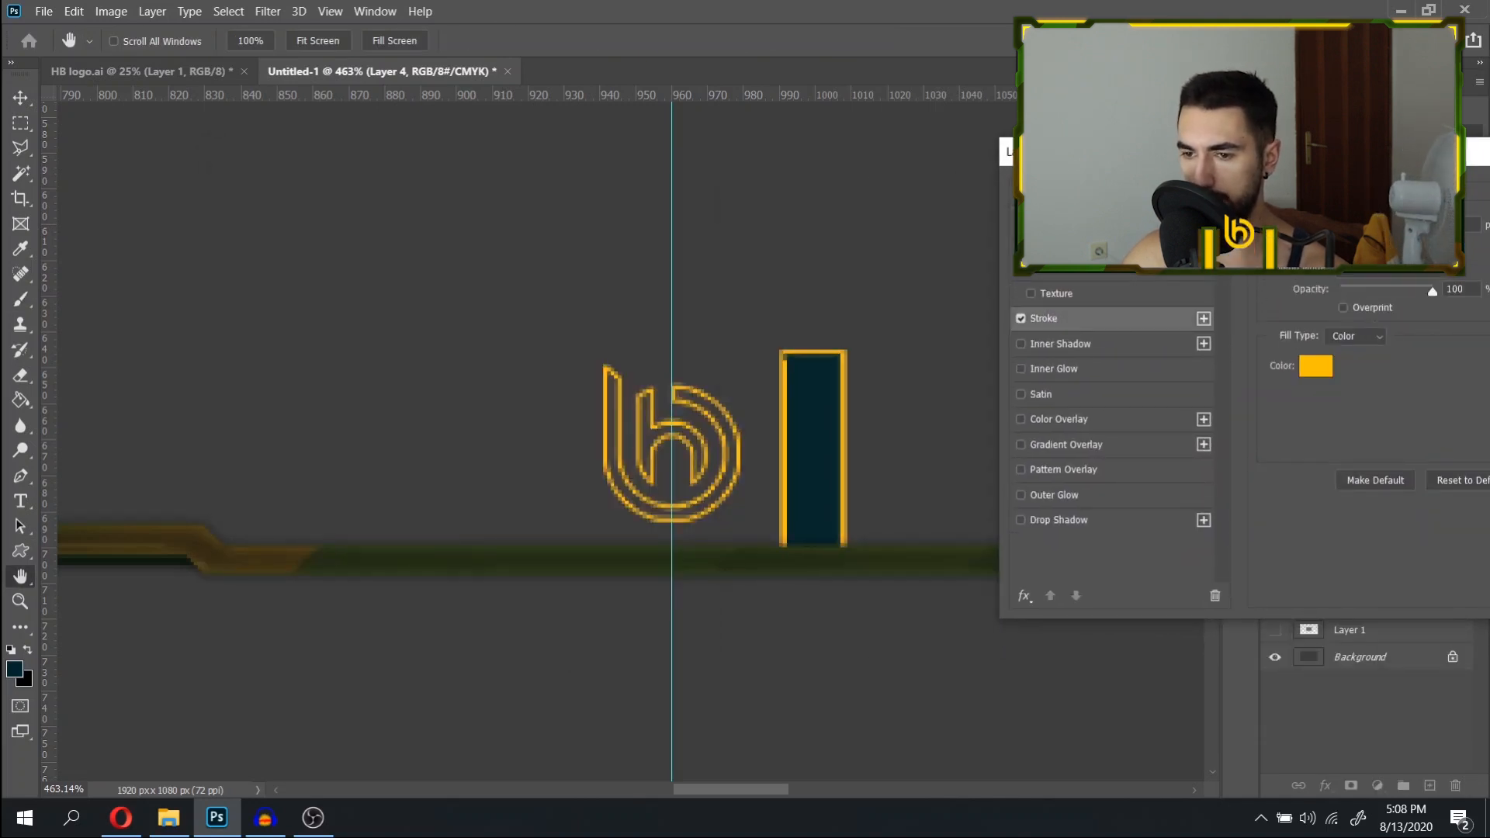
left_click_drag(1343, 228, 1345, 228)
left_click_drag(1228, 164, 169, 167)
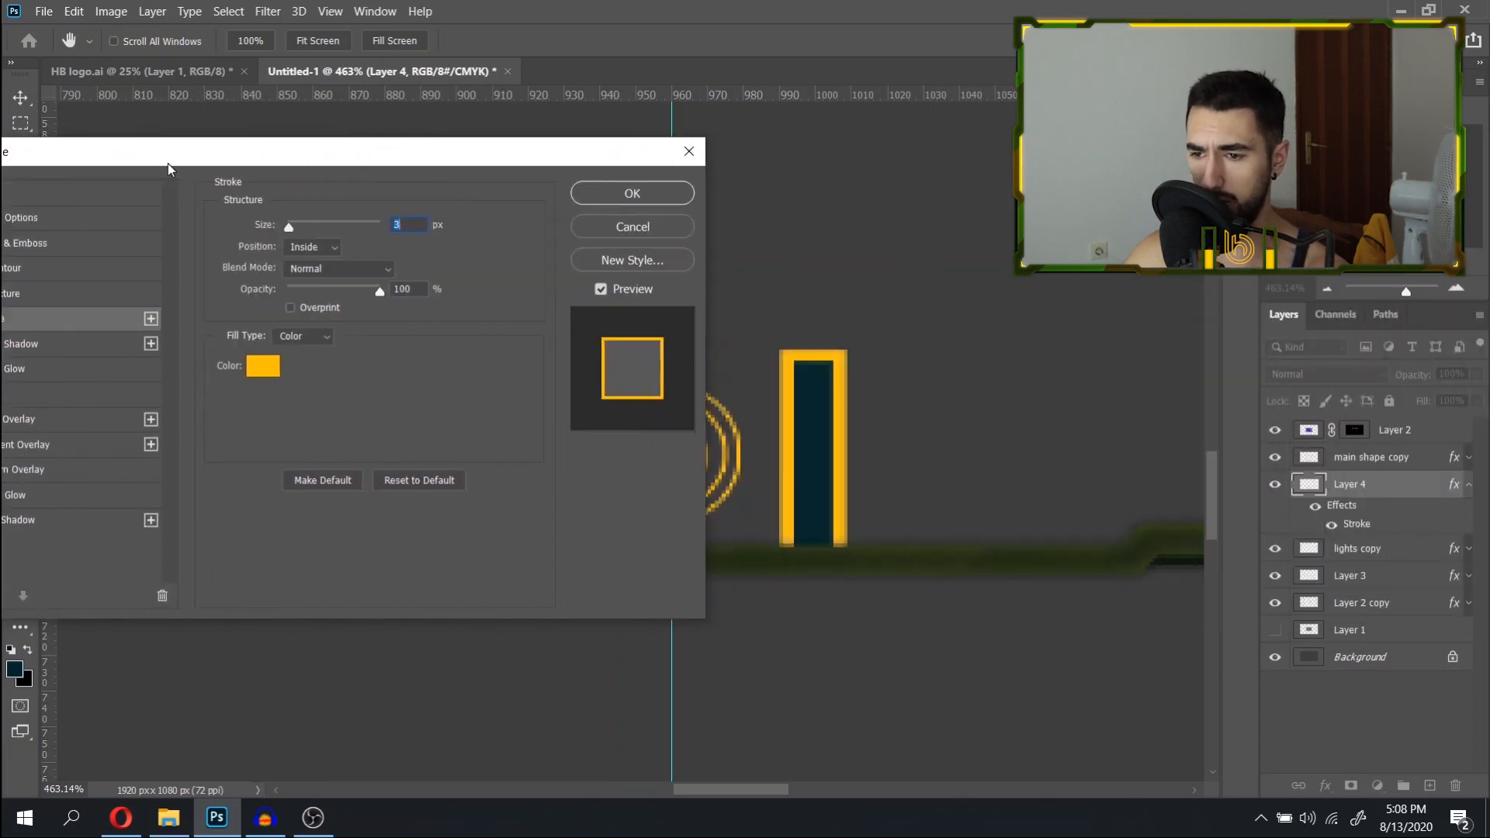
left_click(630, 193)
Set the bar layer's Fill to 0% and convert Layer 4 to a smart object.
left_click(1477, 402)
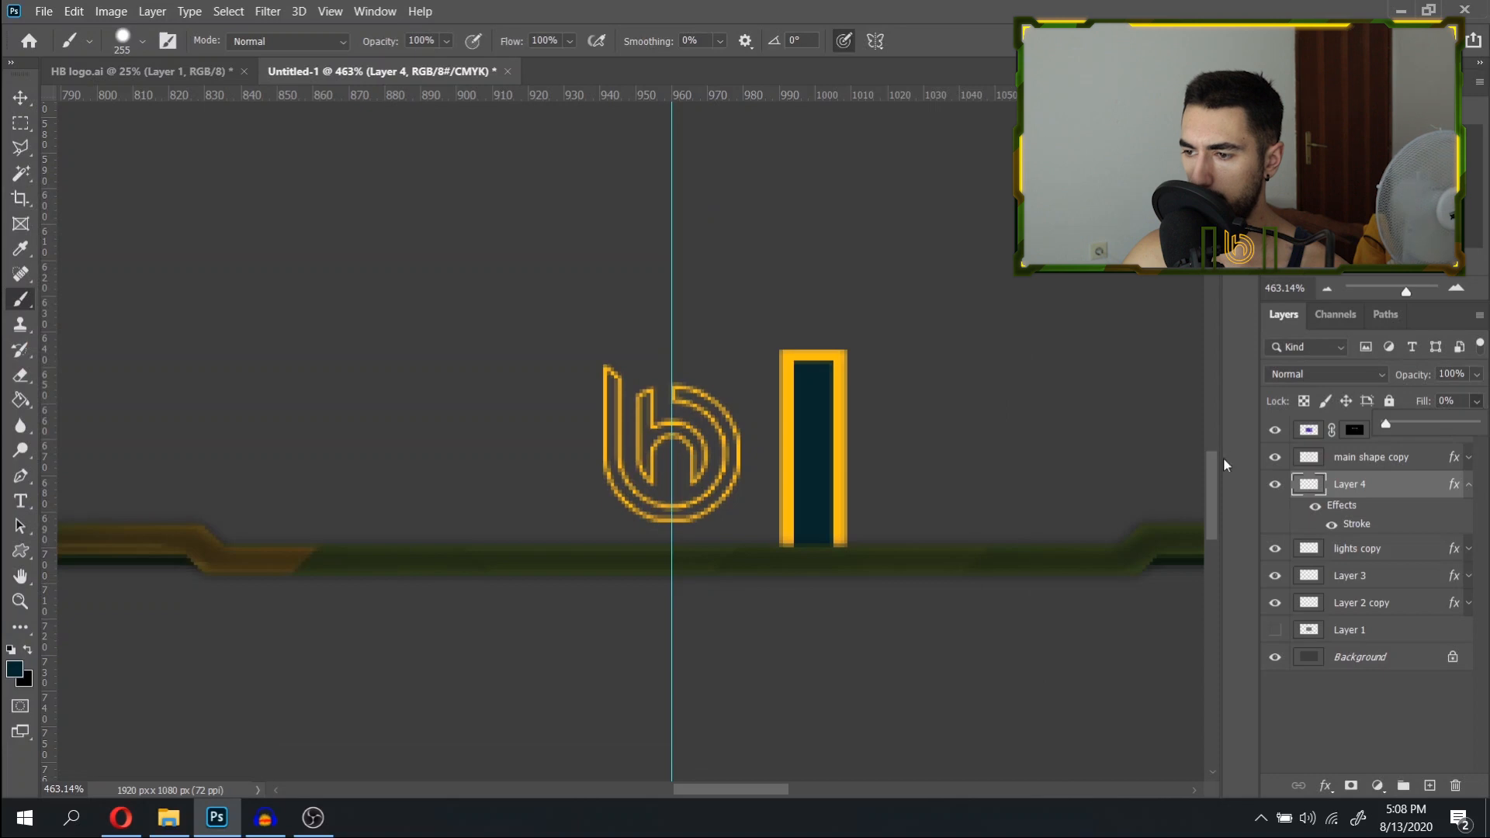
left_click(1400, 503)
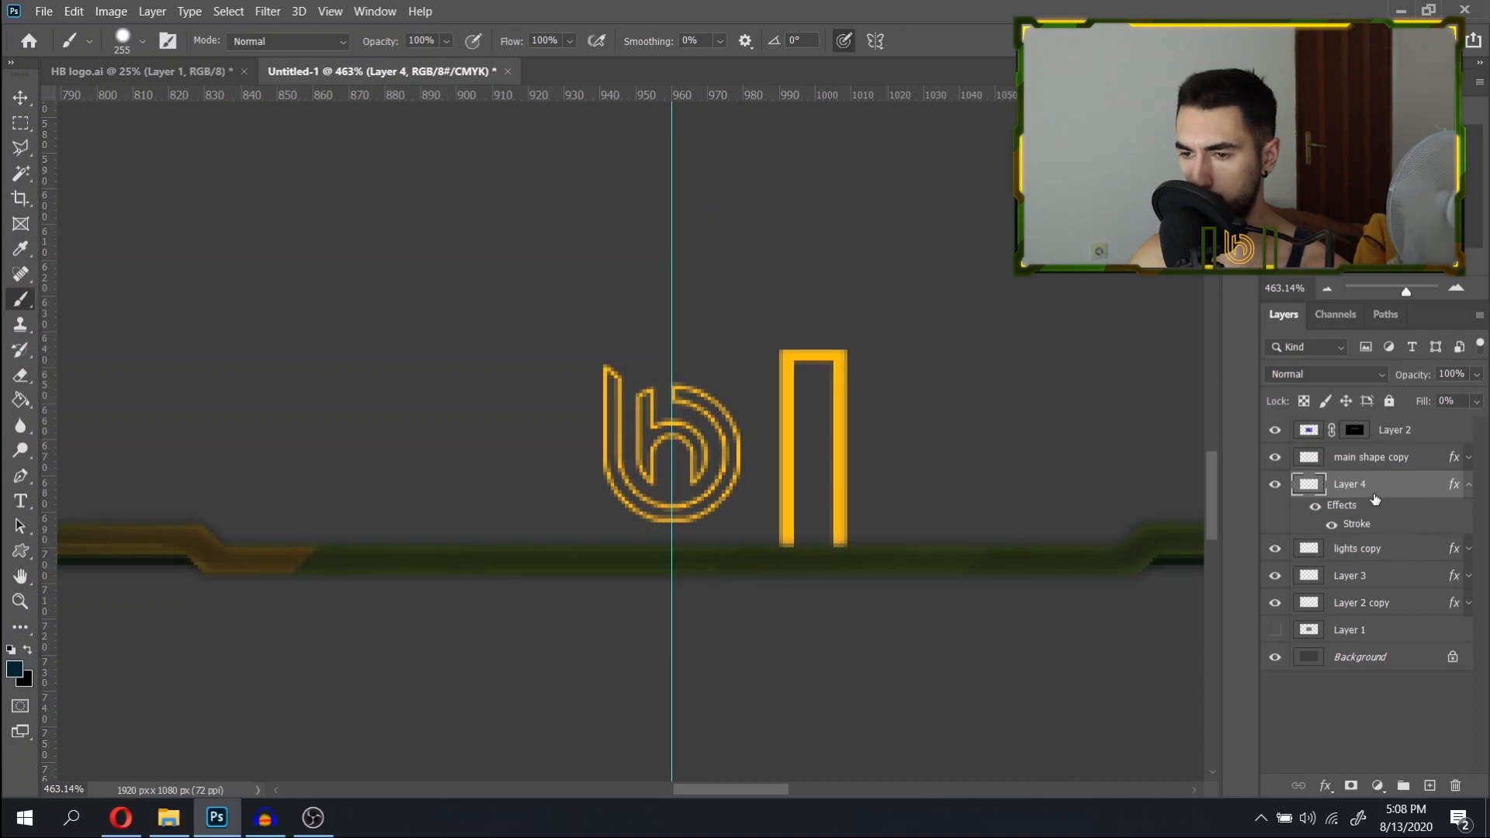
right_click(1398, 490)
left_click(1200, 252)
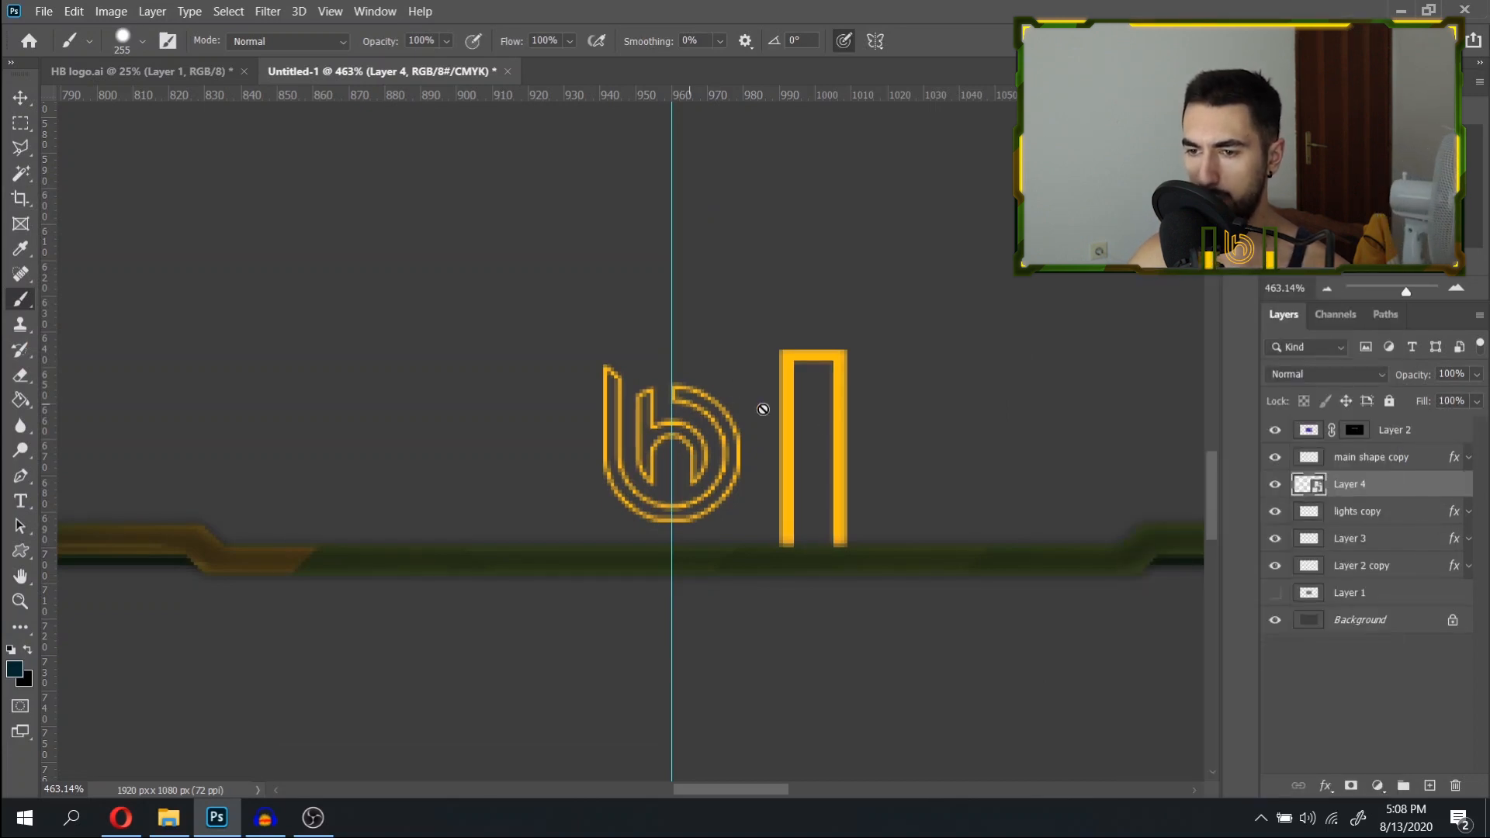
Paint the hollow bar's outline onto the main shape copy layer using Layer 4's selection, with Layer 4 hidden, and expand the painted layer's effects.
scroll(699, 411, "down", 10)
scroll(712, 451, "up", 10)
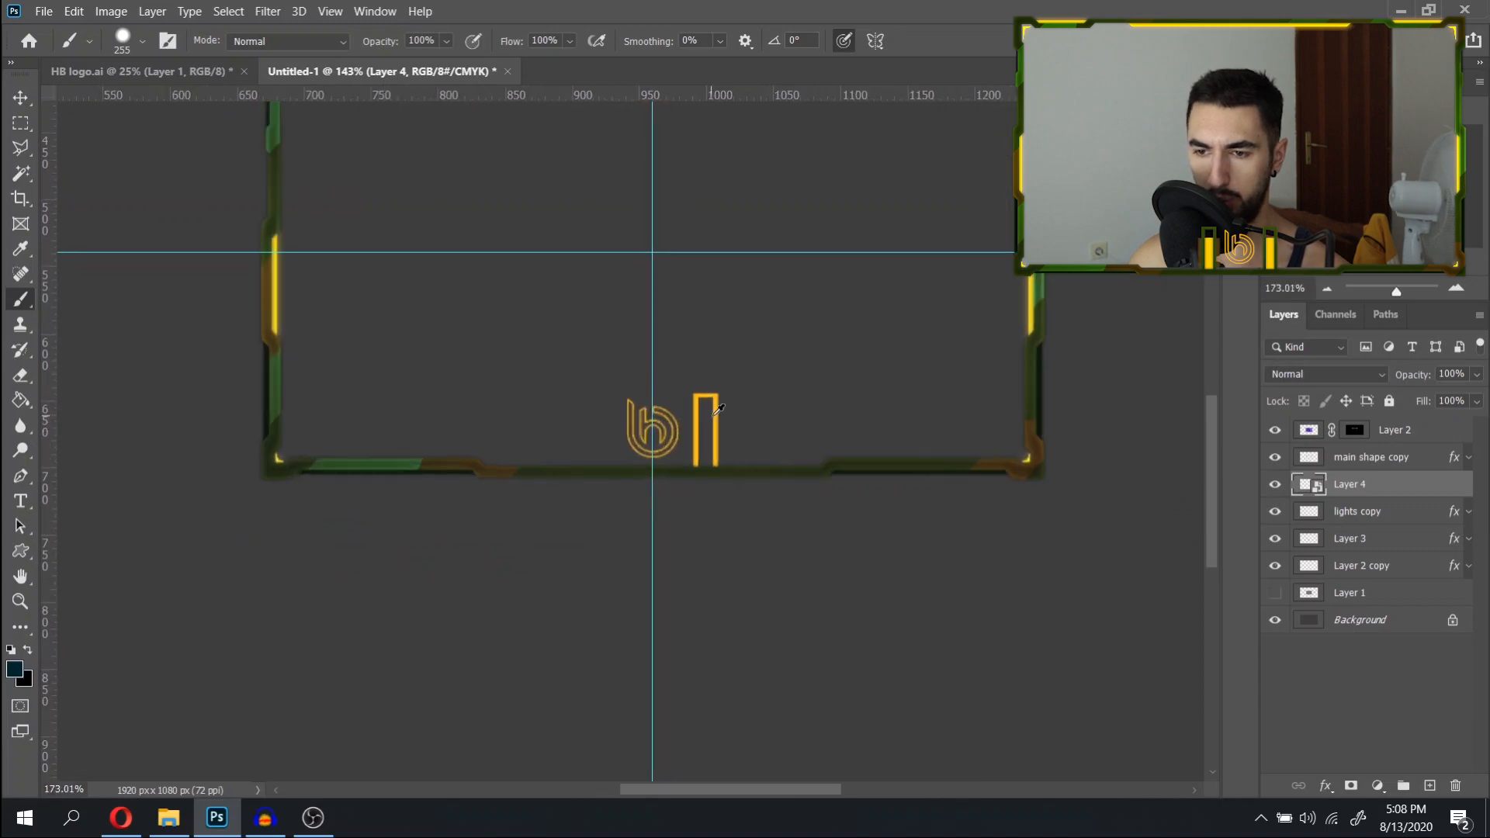
scroll(622, 439, "down", 5)
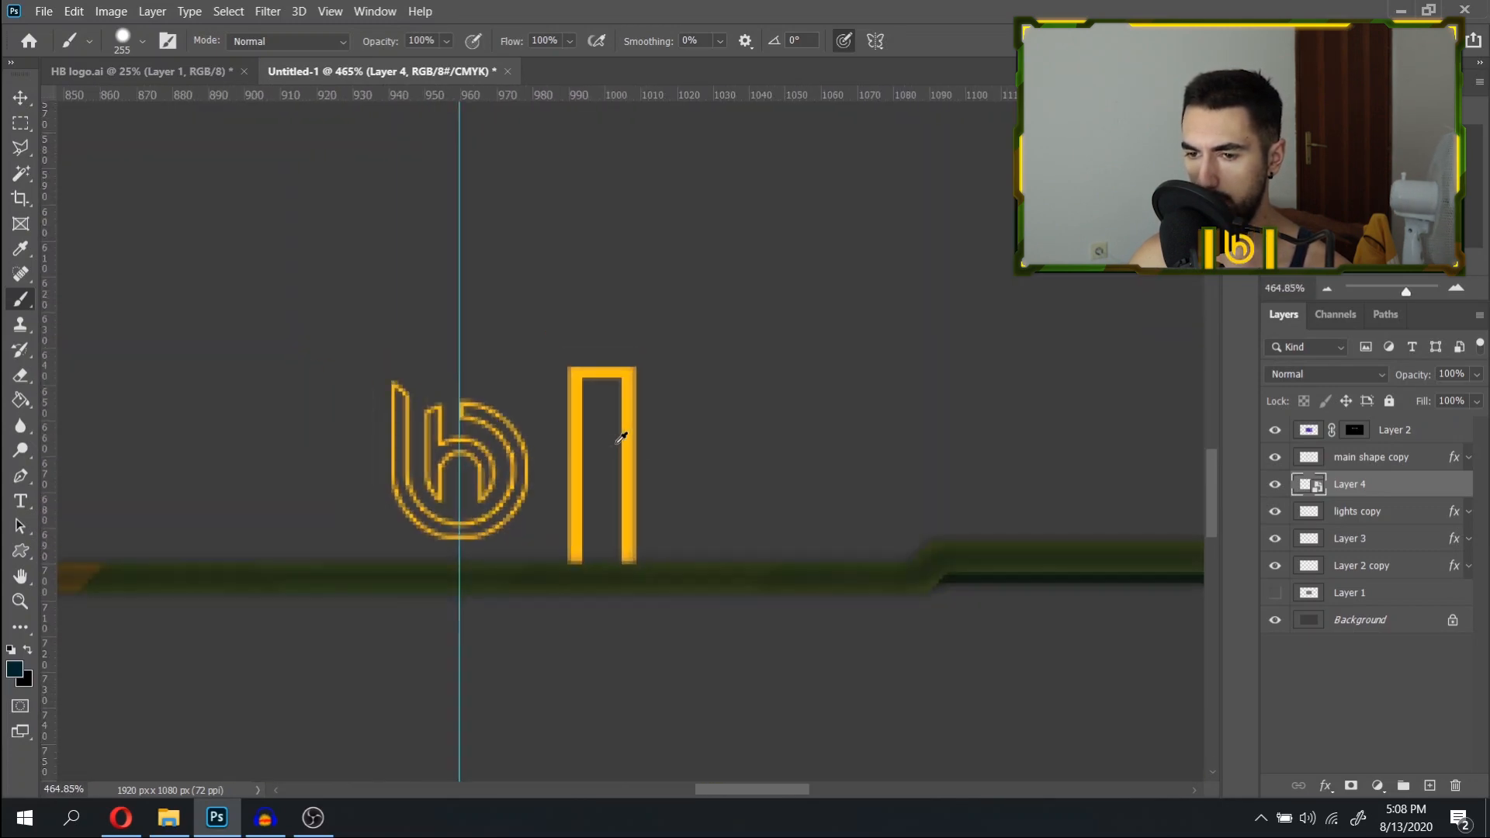
left_click(1314, 486, "ctrl")
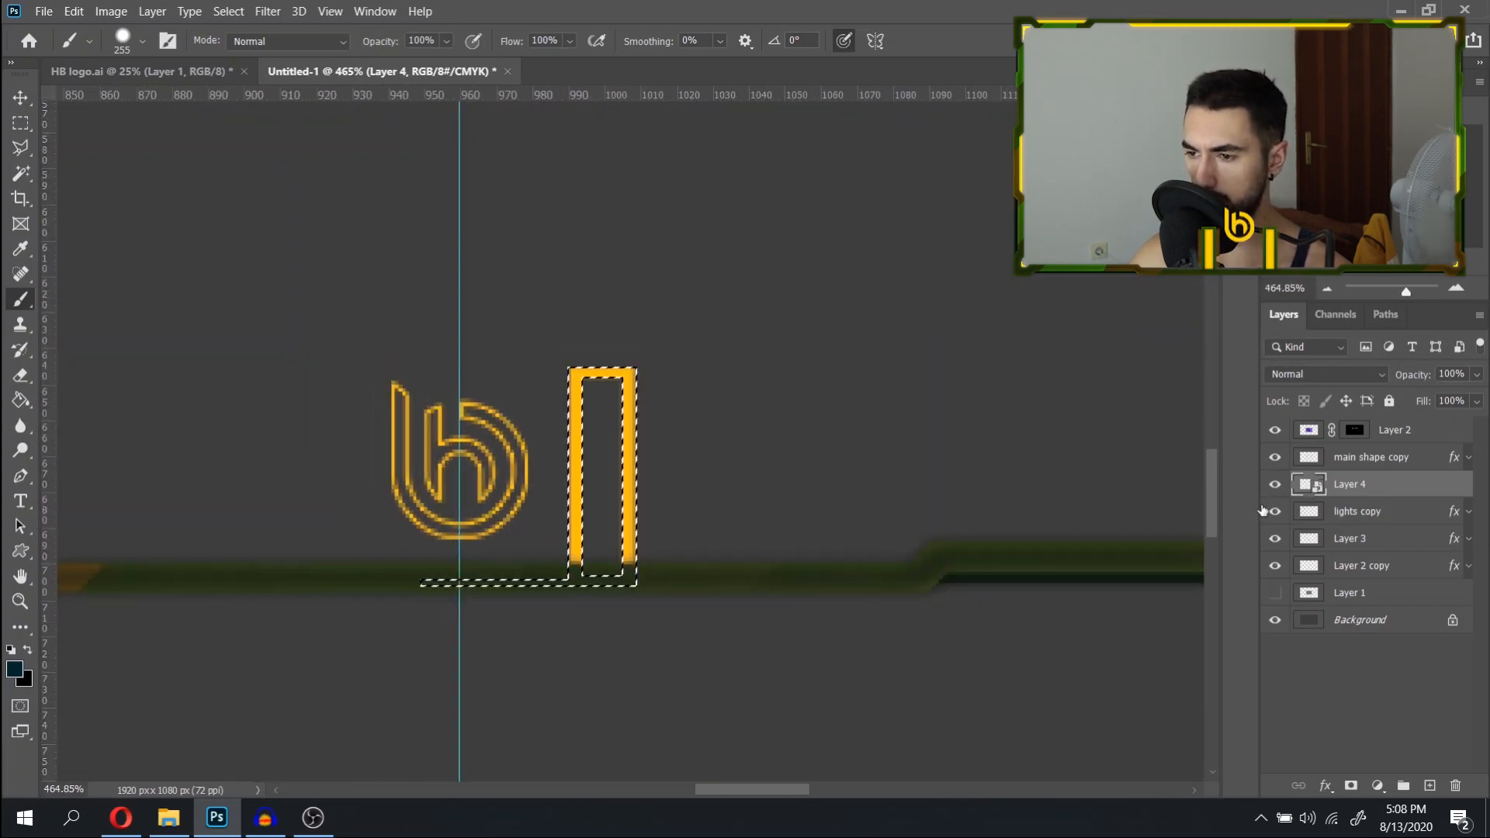
left_click(1276, 484)
left_click_drag(551, 414, 674, 438)
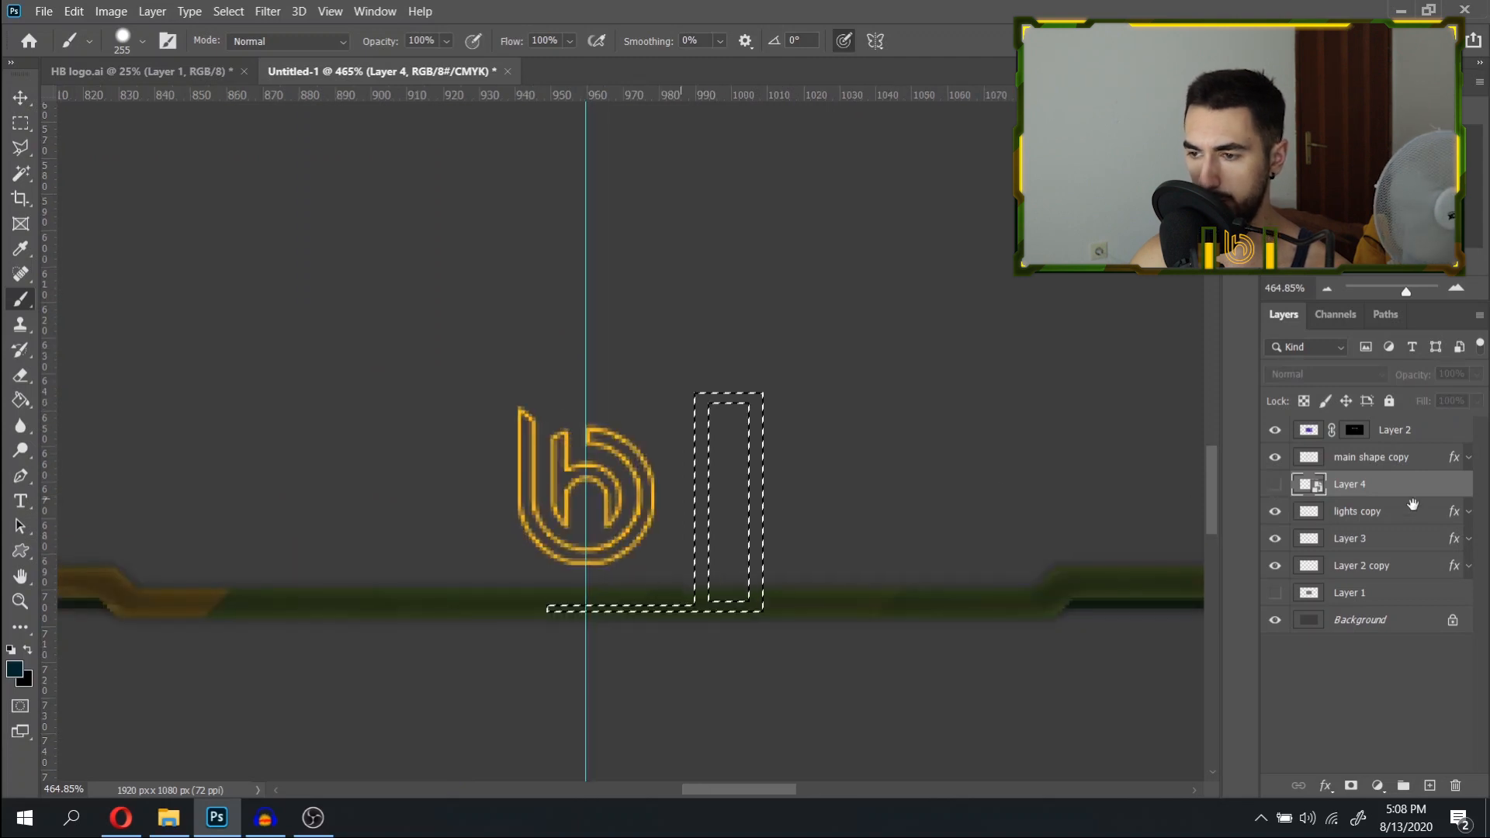
left_click(1390, 462)
left_click(710, 528)
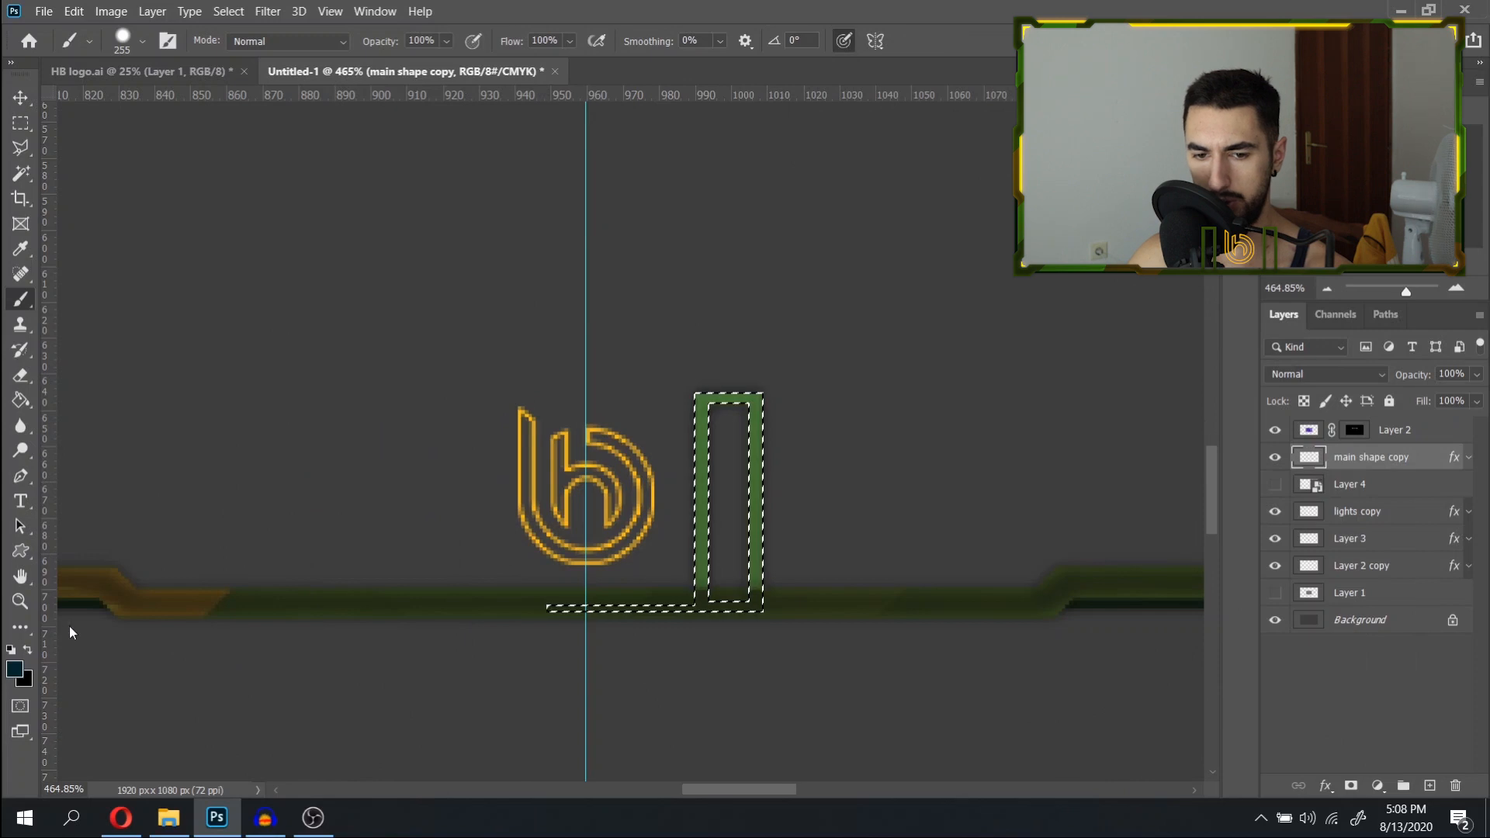
left_click(1468, 458)
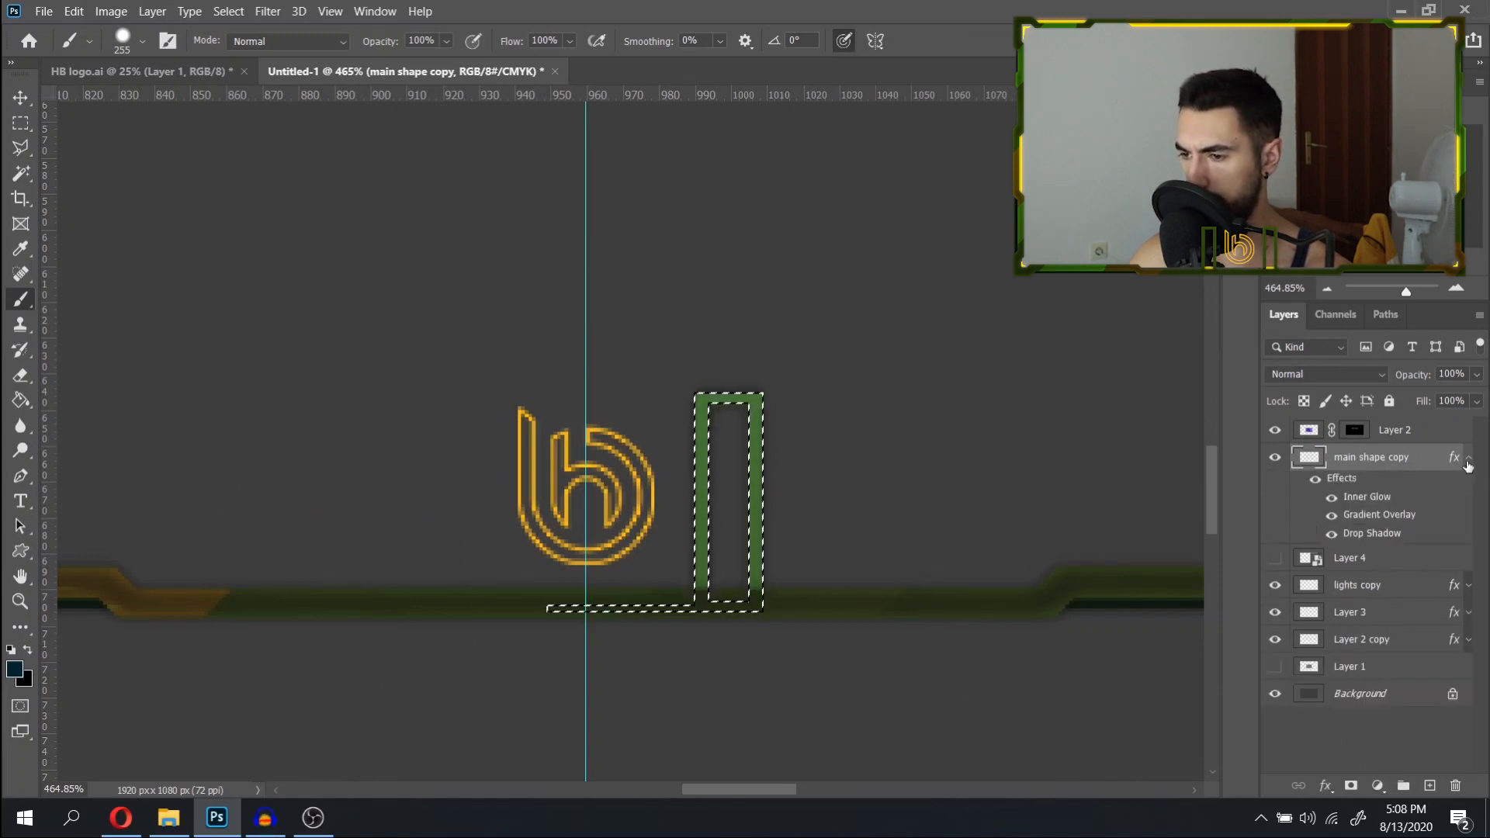
Hide the main shape copy layer's effects and try to paint white within the selected bar outline directly on Layer 2.
left_click(1317, 481)
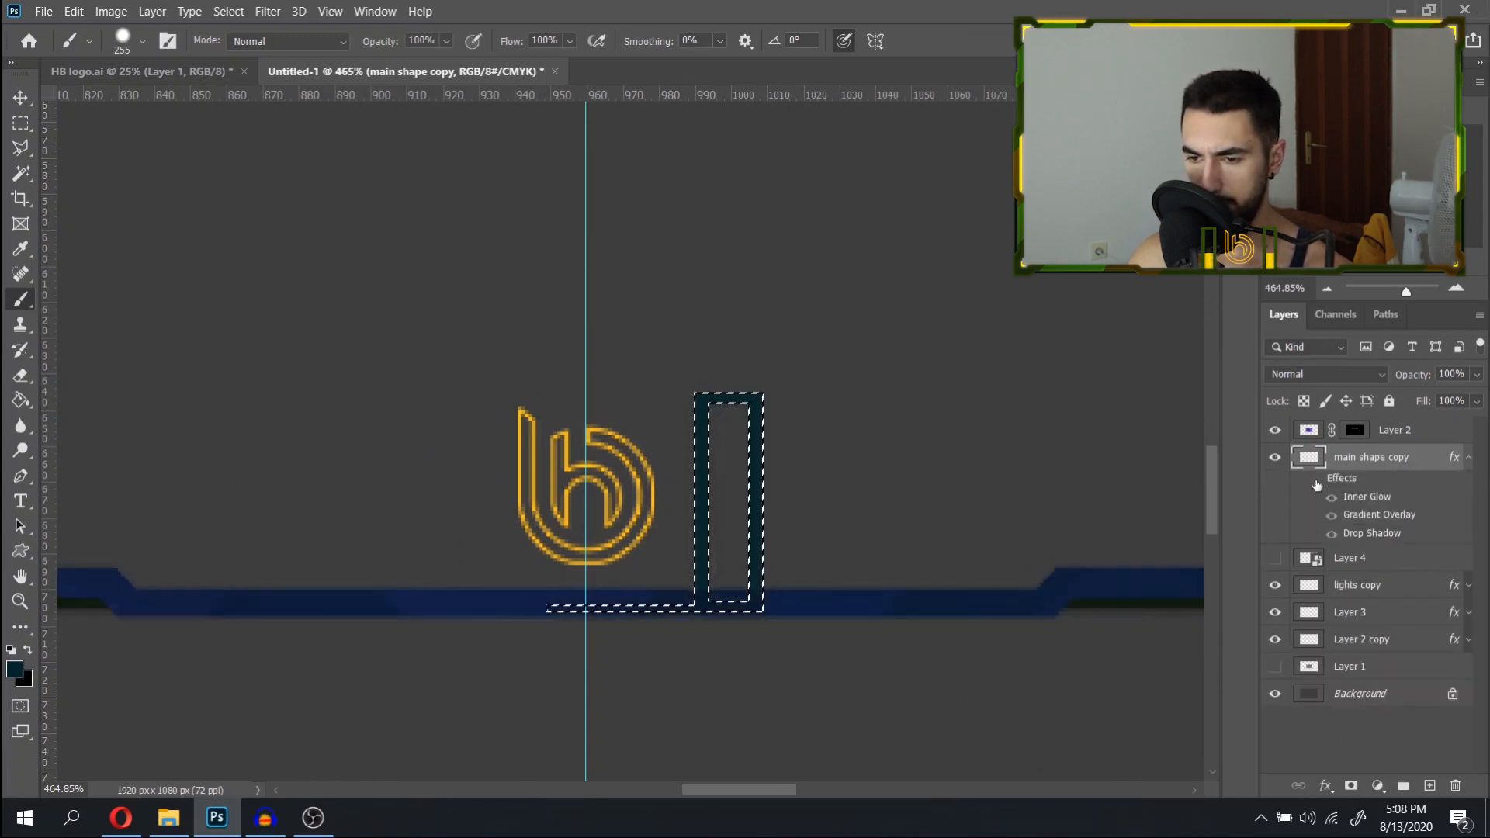
left_click(1274, 432)
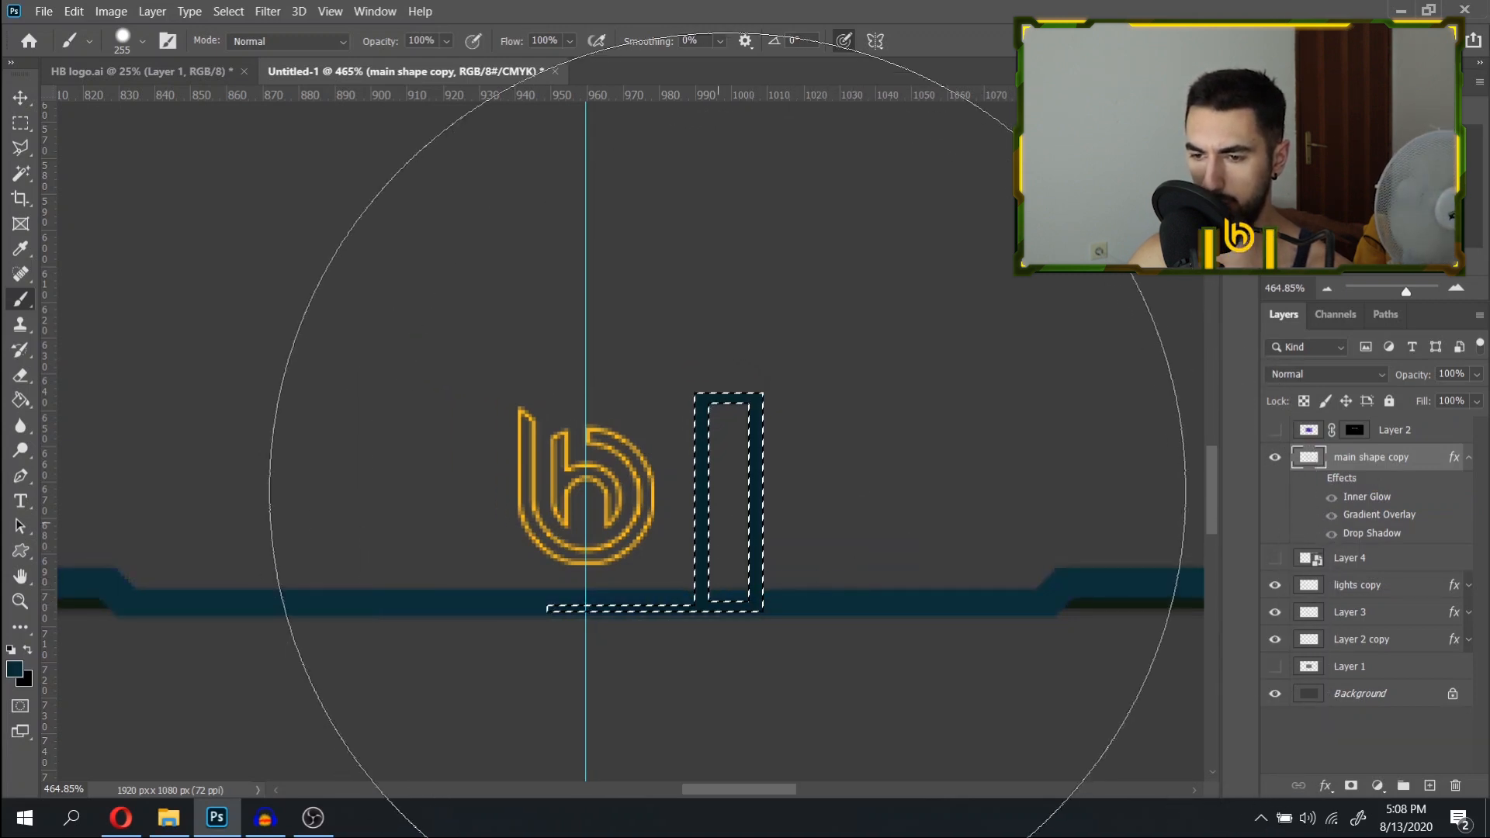
left_click(1275, 431)
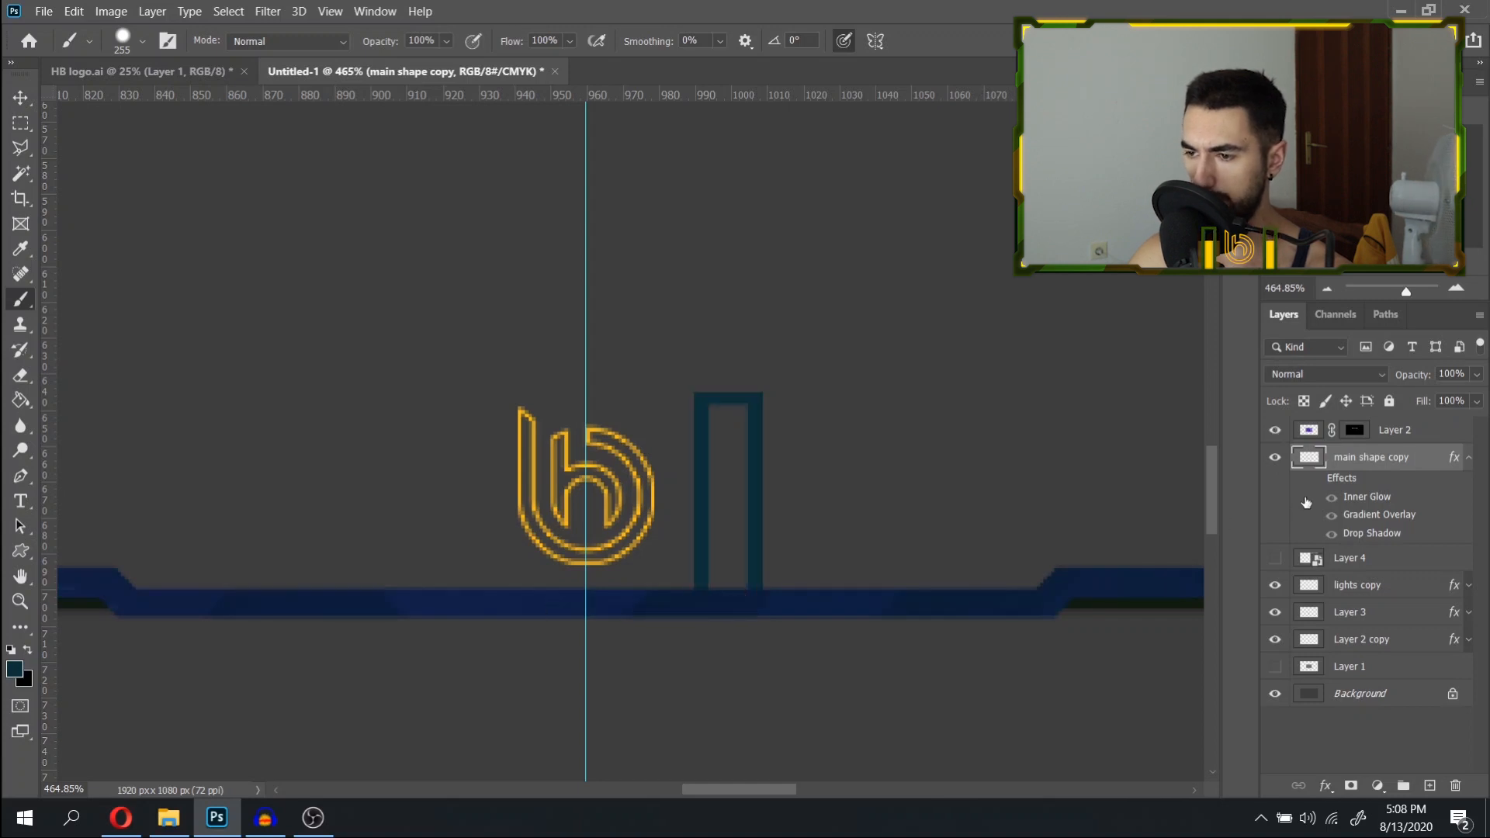
left_click(1381, 433)
key("d")
key("x")
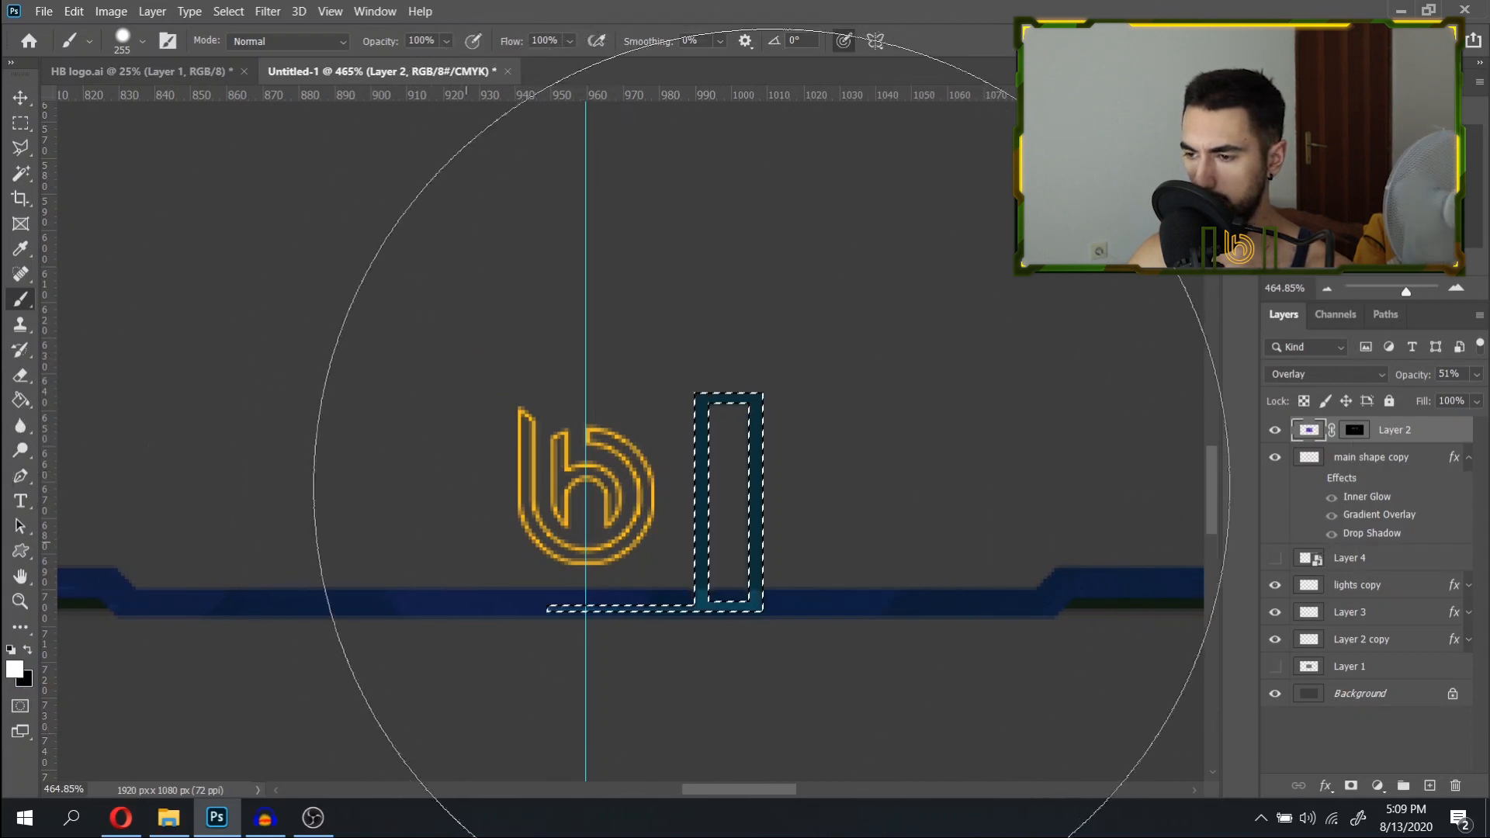
left_click(1317, 482)
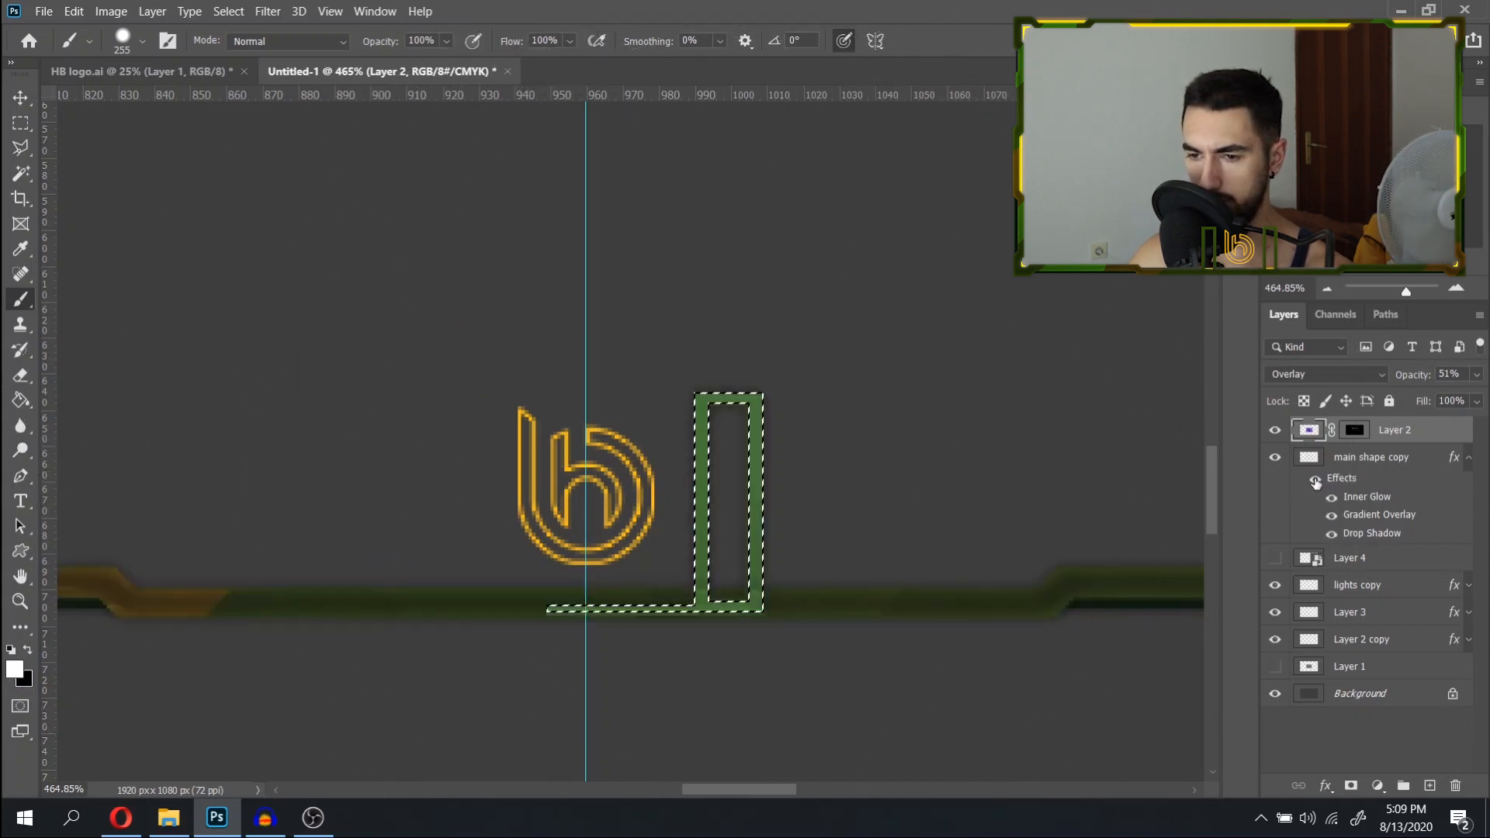
key("ctrl+d")
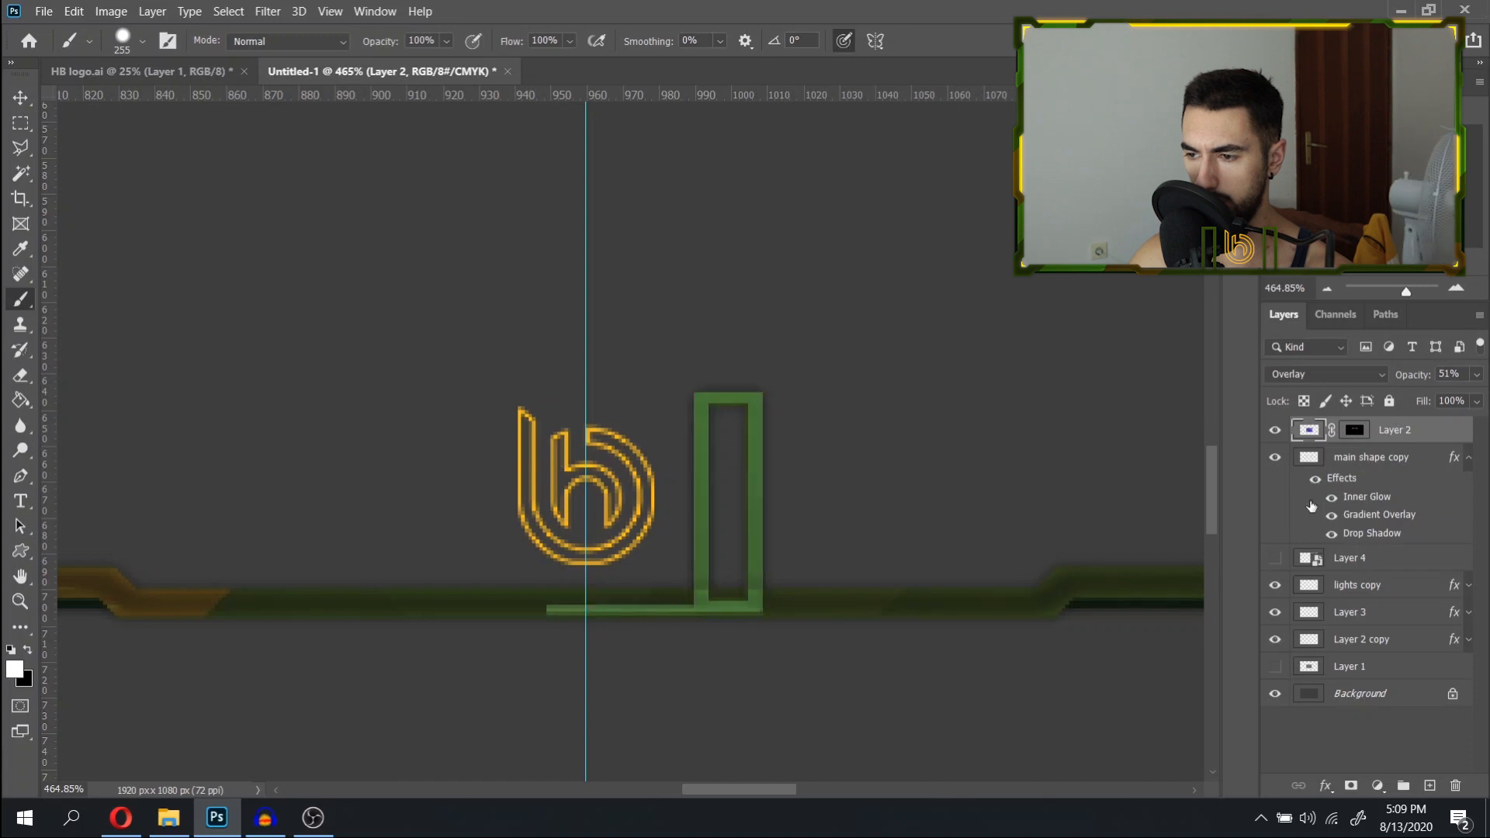
scroll(804, 488, "down", 5)
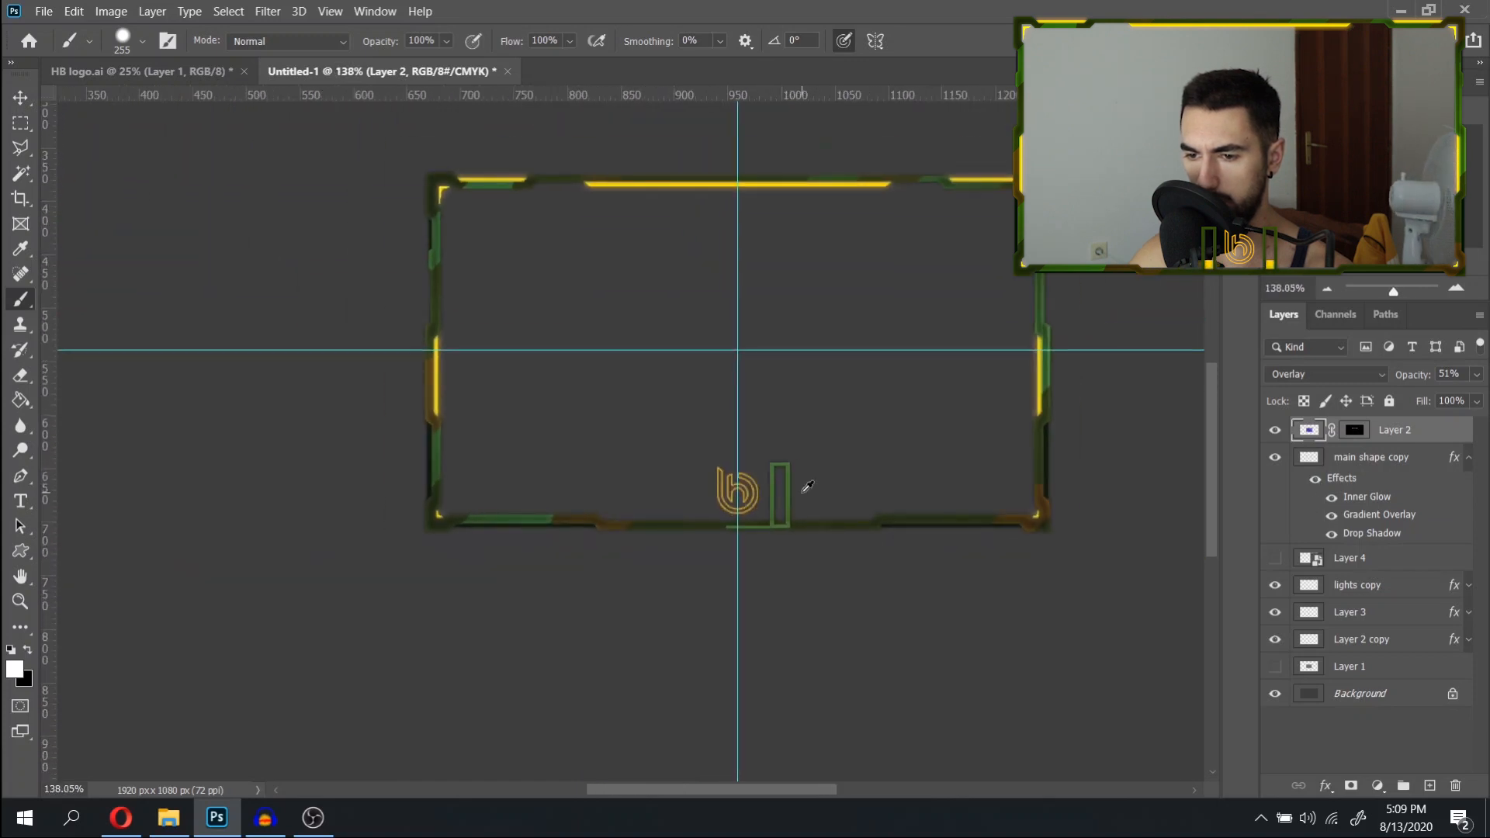
Undo the white painting made directly on Layer 2 and clear the bar selection.
scroll(807, 486, "up", 6)
key("ctrl+z")
key("ctrl+z")
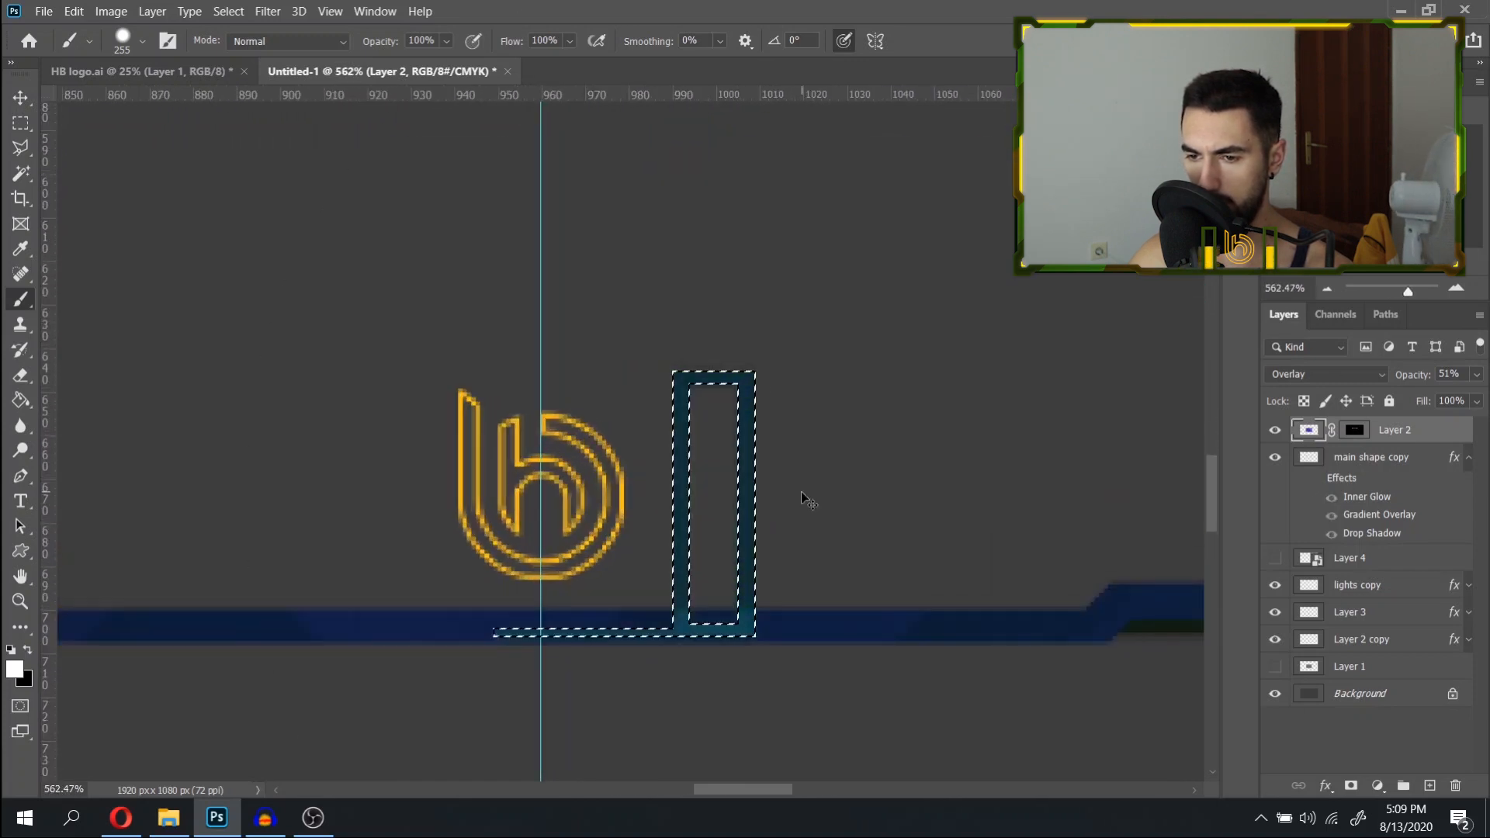
key("ctrl+z")
key("ctrl+d")
scroll(779, 509, "down", 5)
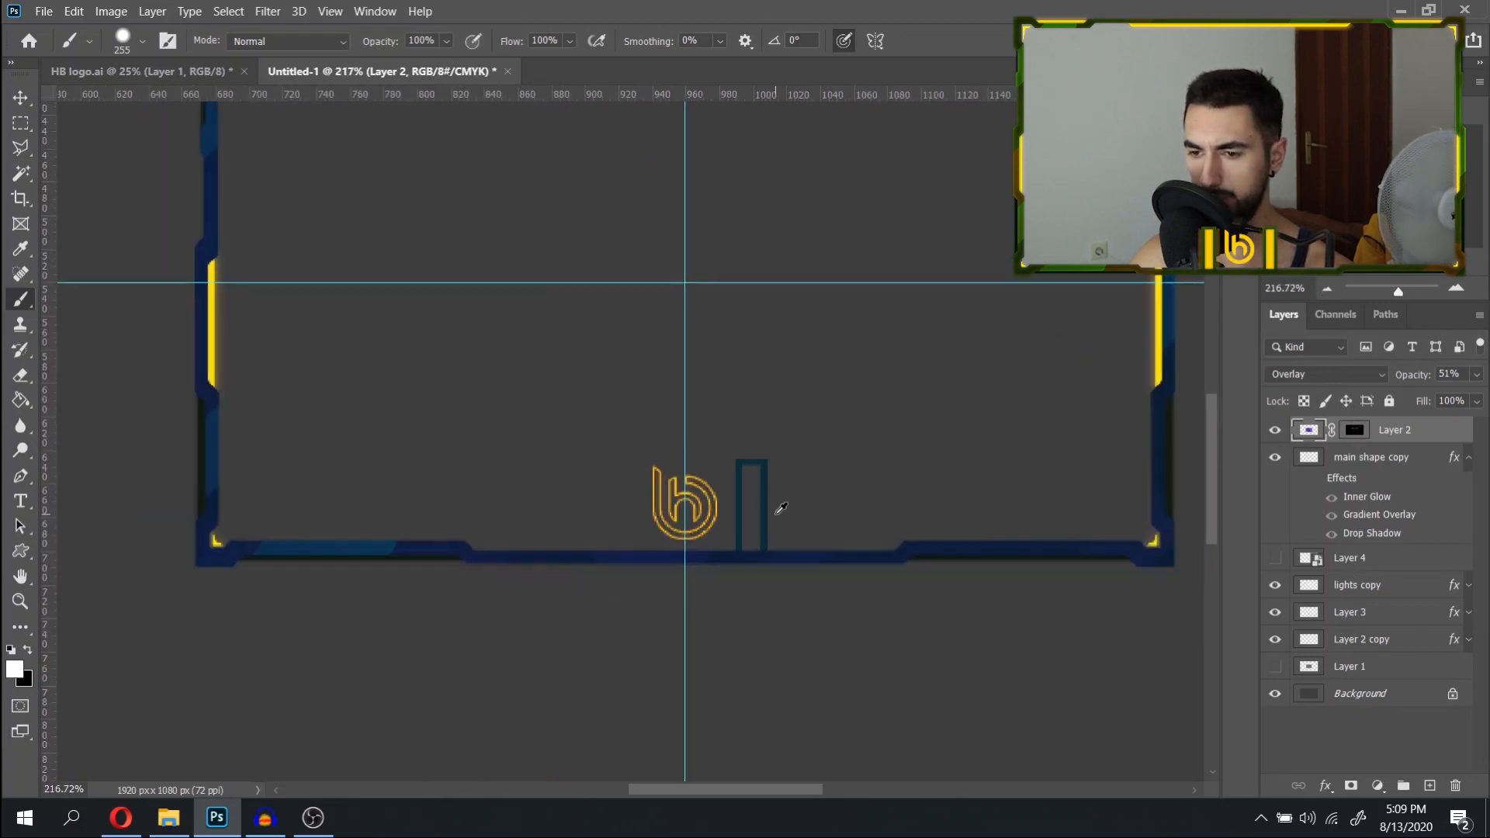
Load Layer 4's outline as a selection, paint white inside it on Layer 2's mask, and deselect.
left_click(1467, 460)
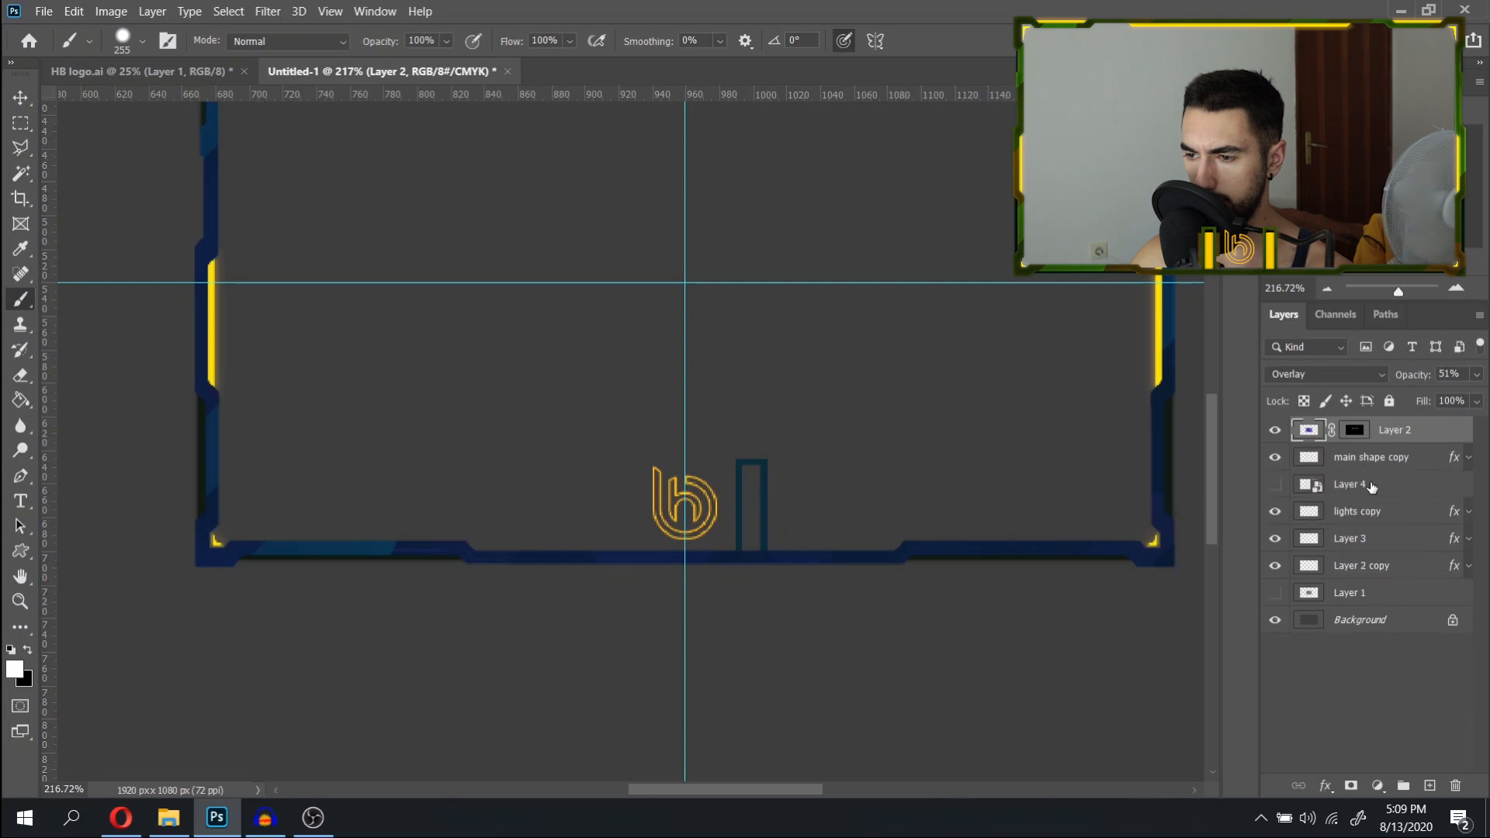
left_click(1275, 458)
left_click(1275, 459)
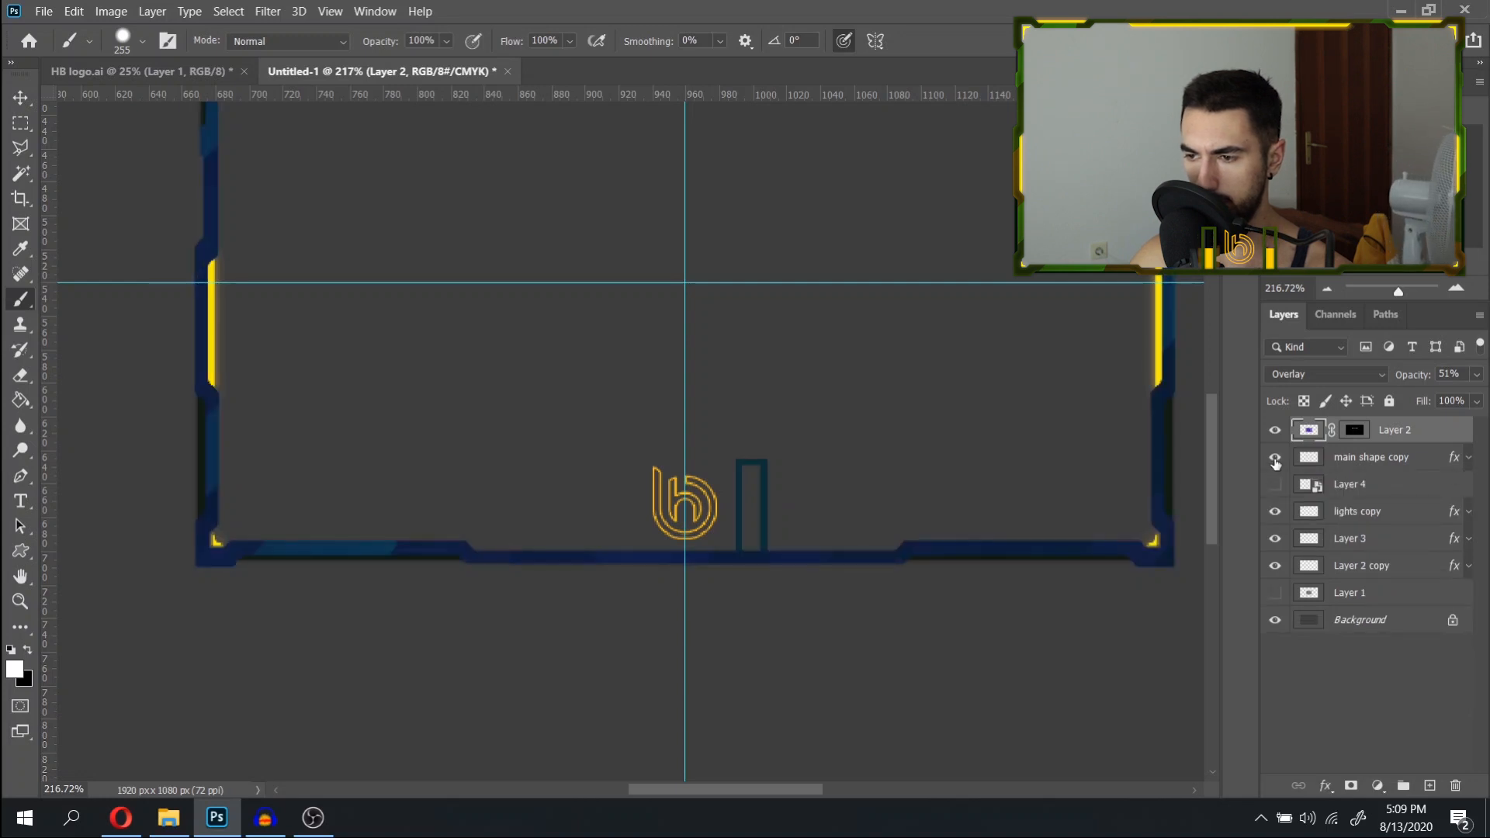
scroll(835, 536, "up", 4)
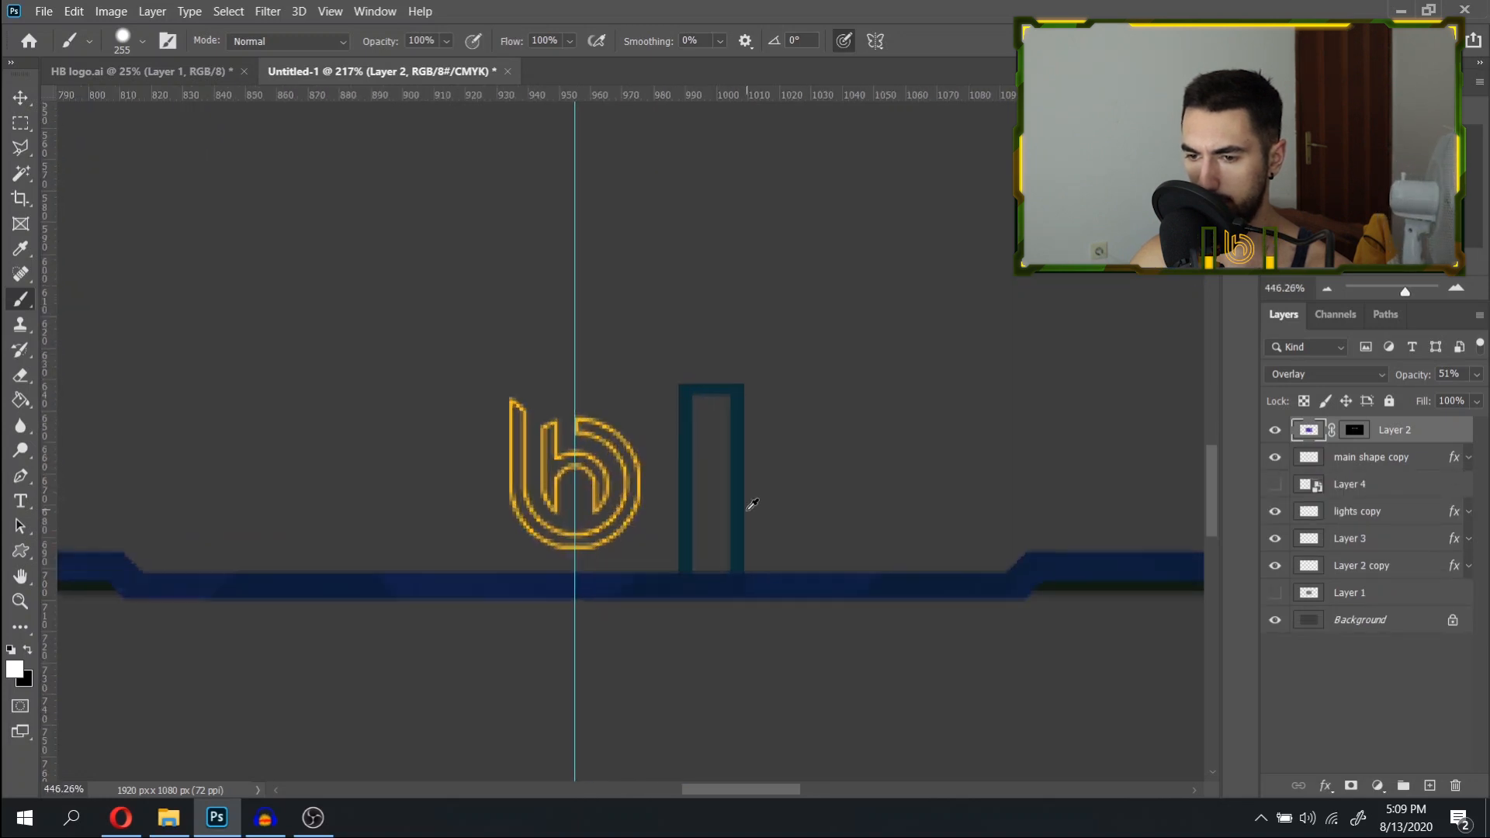
left_click(1310, 486, "ctrl")
left_click(1355, 430)
key("x")
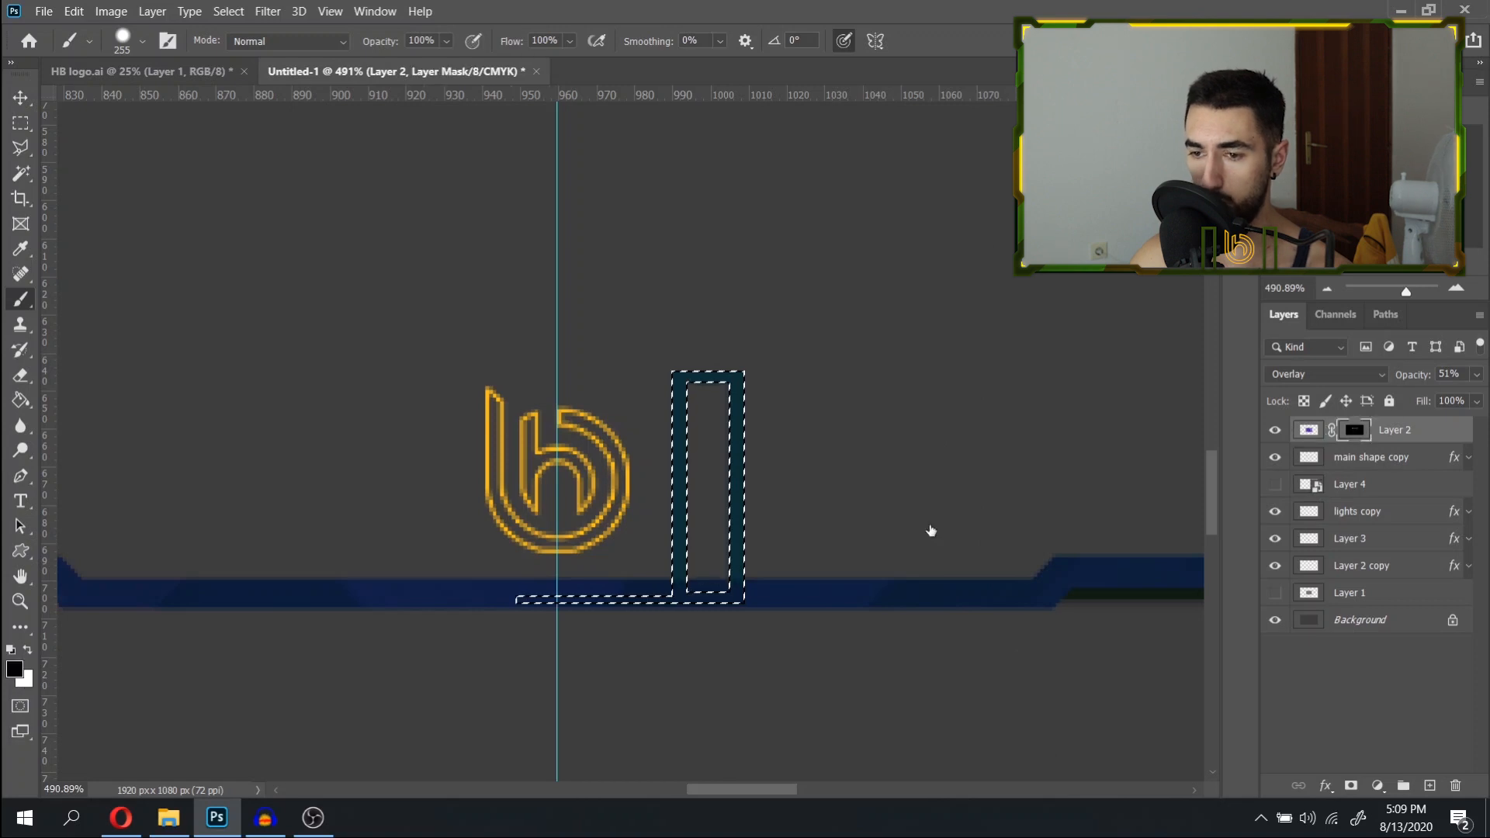
key("x")
left_click_drag(635, 490, 655, 555)
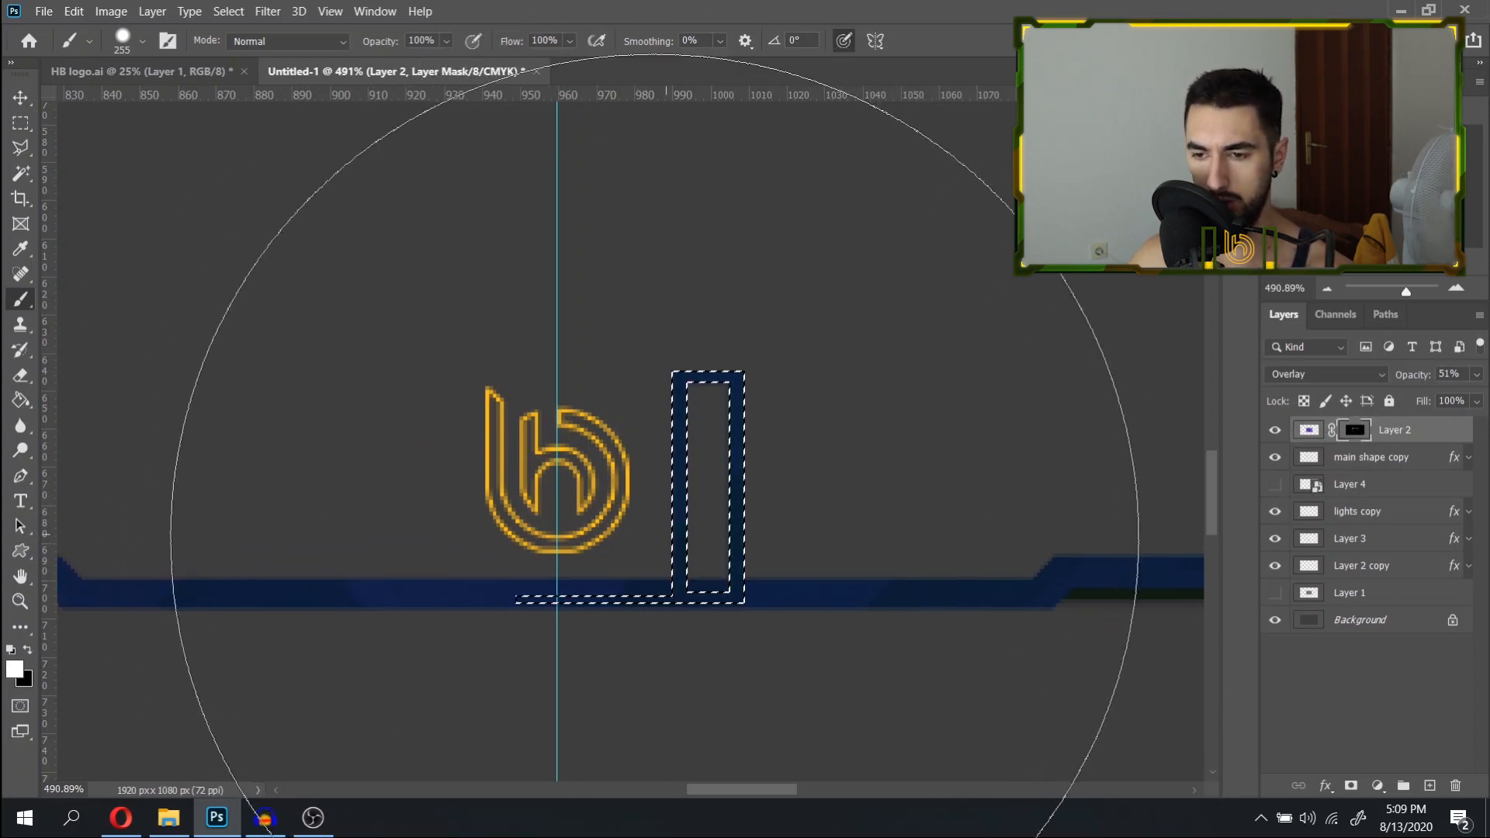
key("ctrl+d")
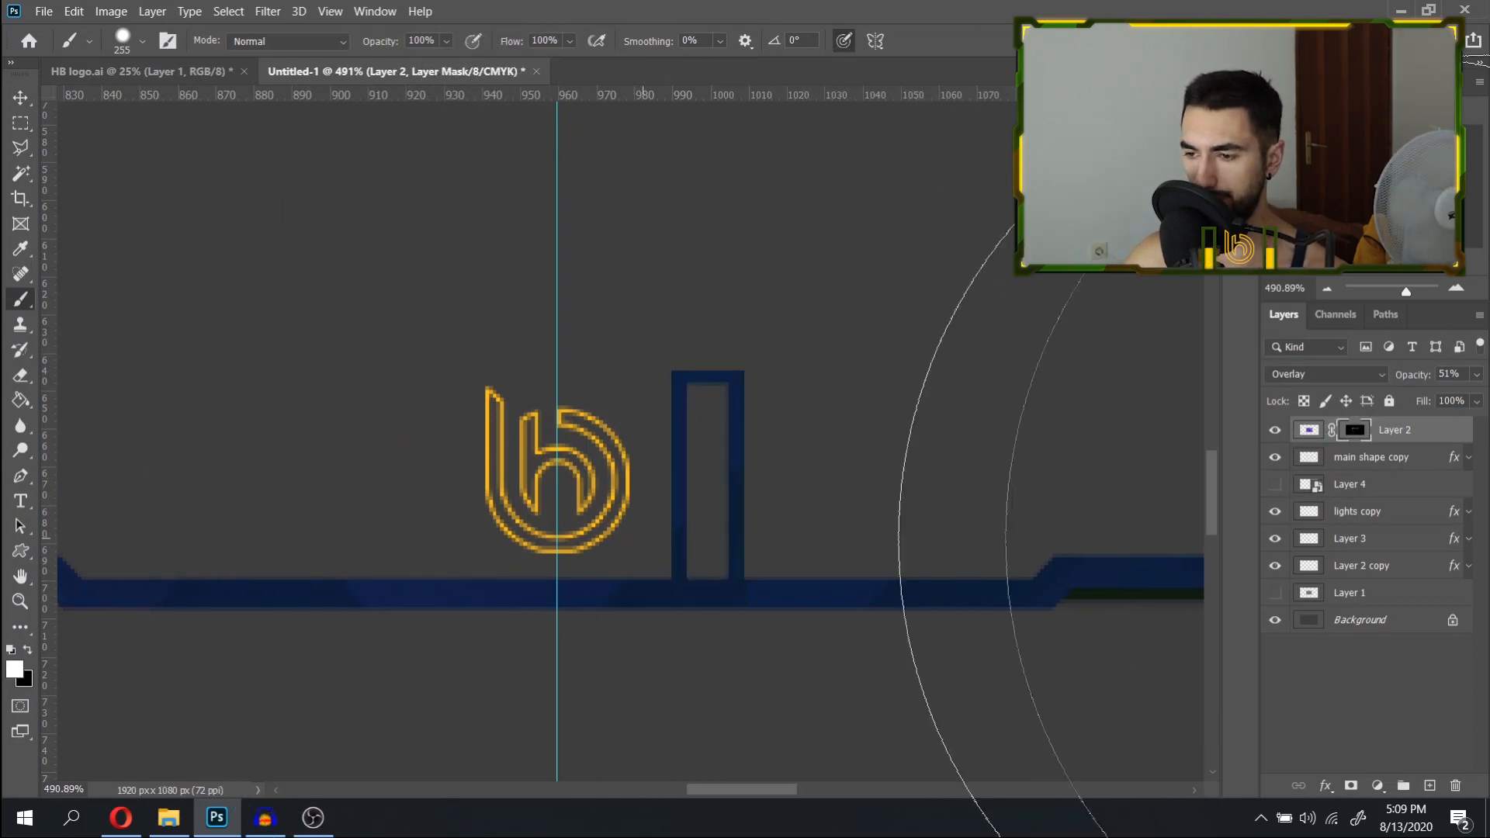
Turn the main shape copy layer's effects back on and hide the guides.
left_click(1470, 457)
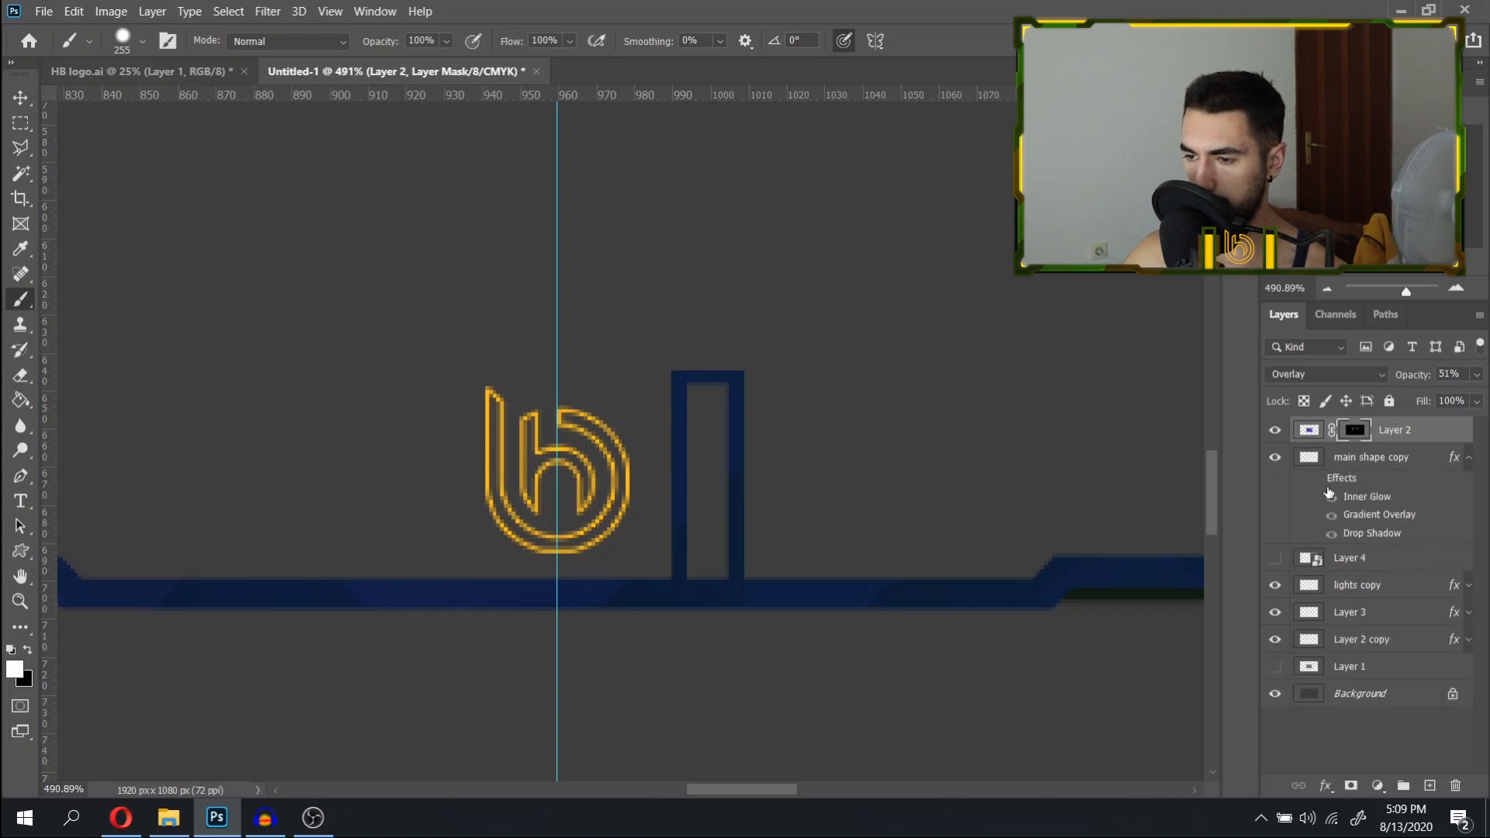
left_click(1316, 478)
left_click(1468, 458)
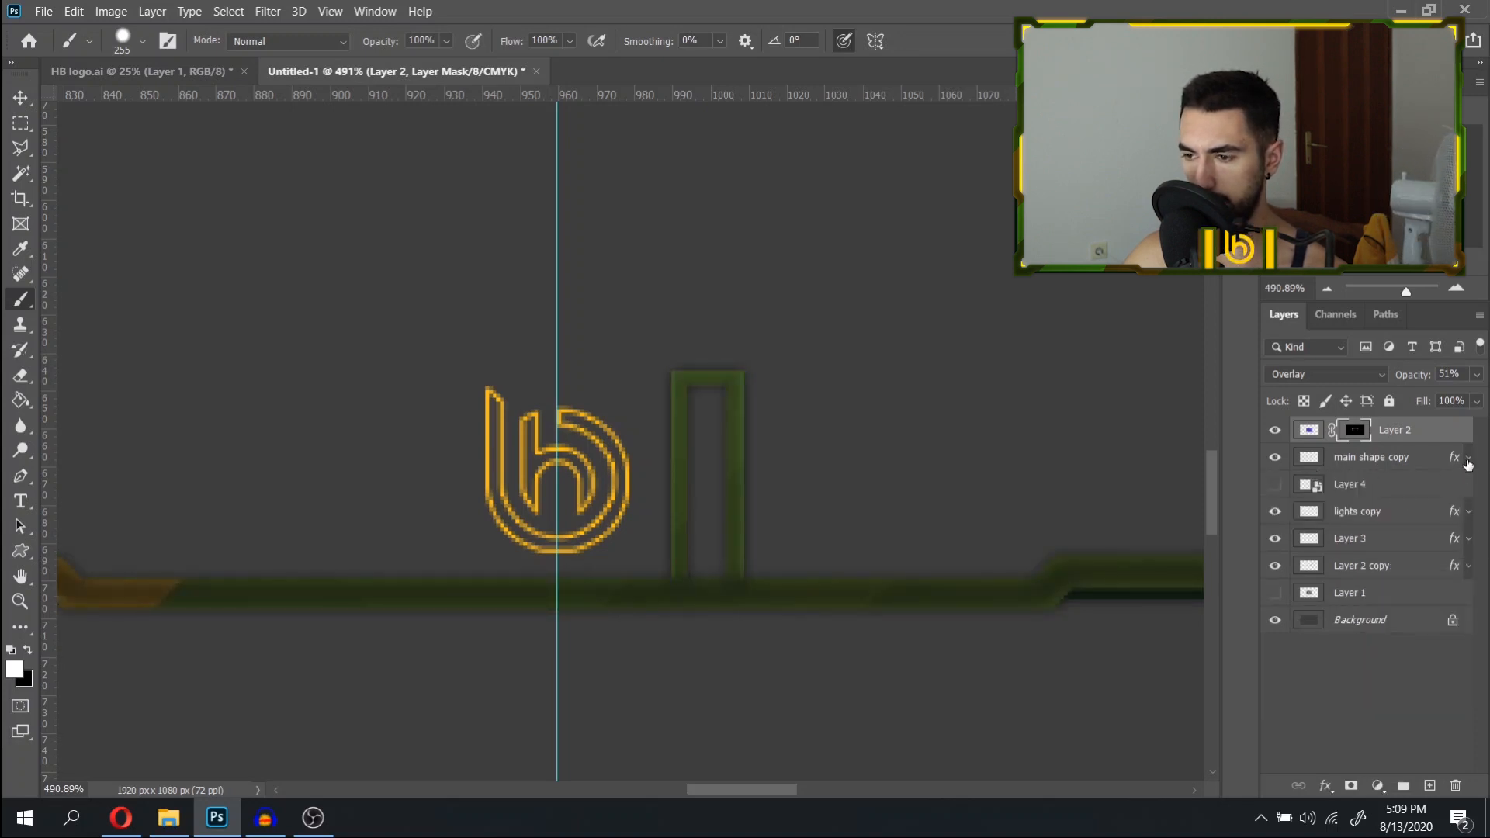
scroll(569, 449, "down", 6)
scroll(512, 444, "up", 3)
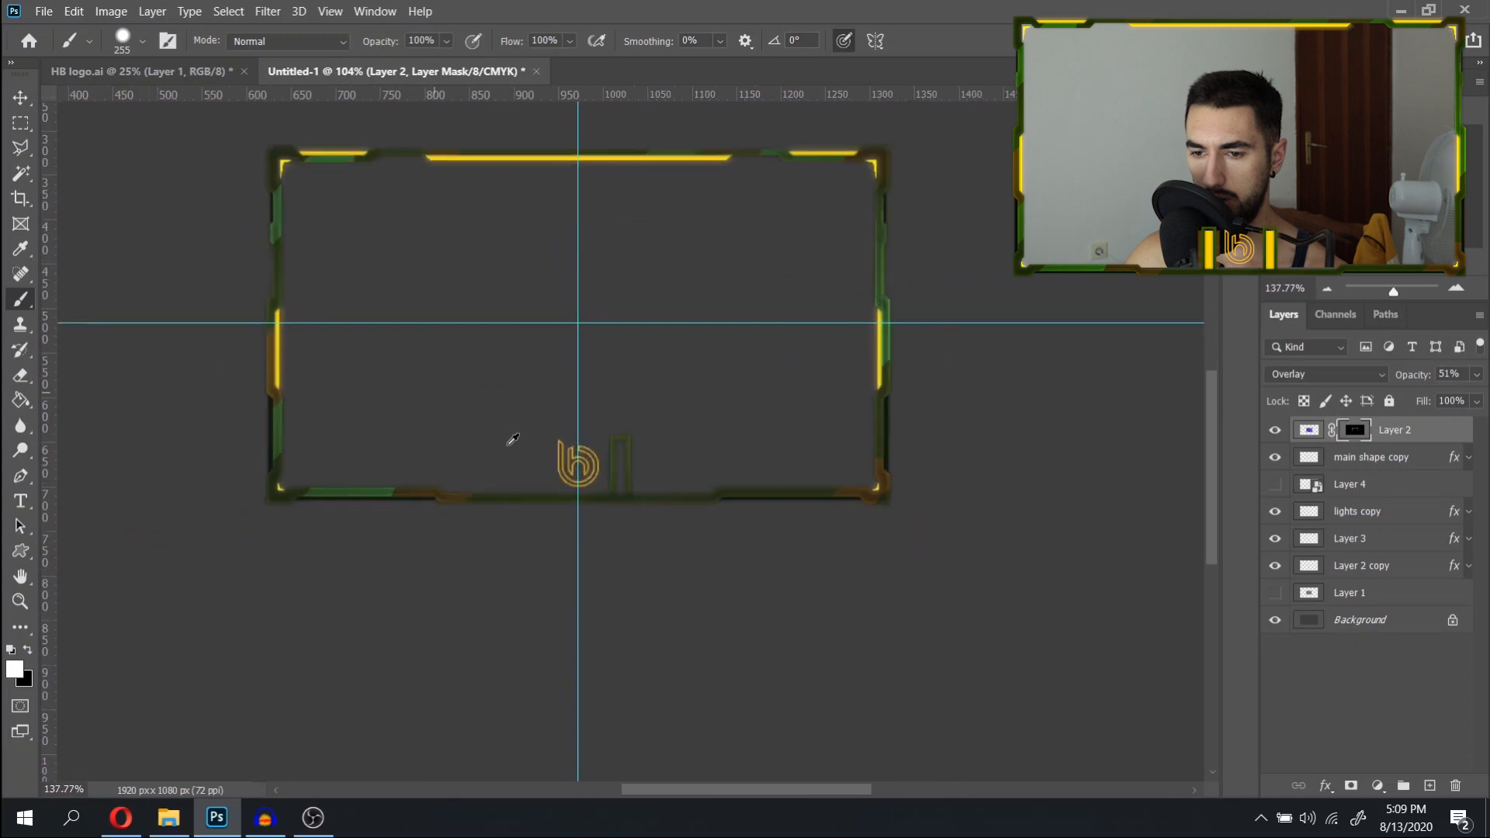
scroll(670, 460, "up", 4)
scroll(755, 449, "left", 3)
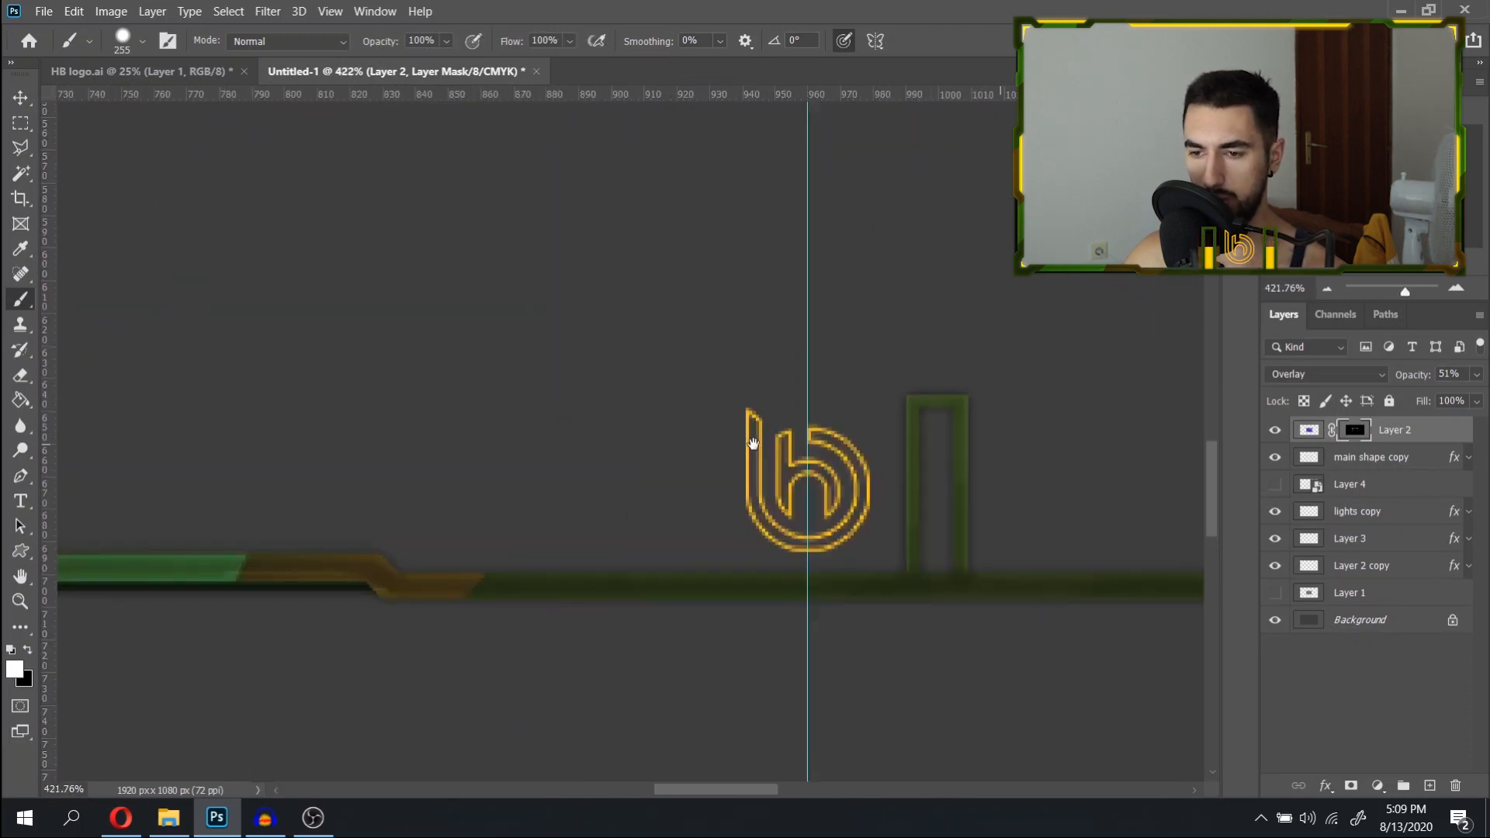
key("ctrl+semicolon")
scroll(708, 423, "down", 4)
scroll(753, 422, "up", 3)
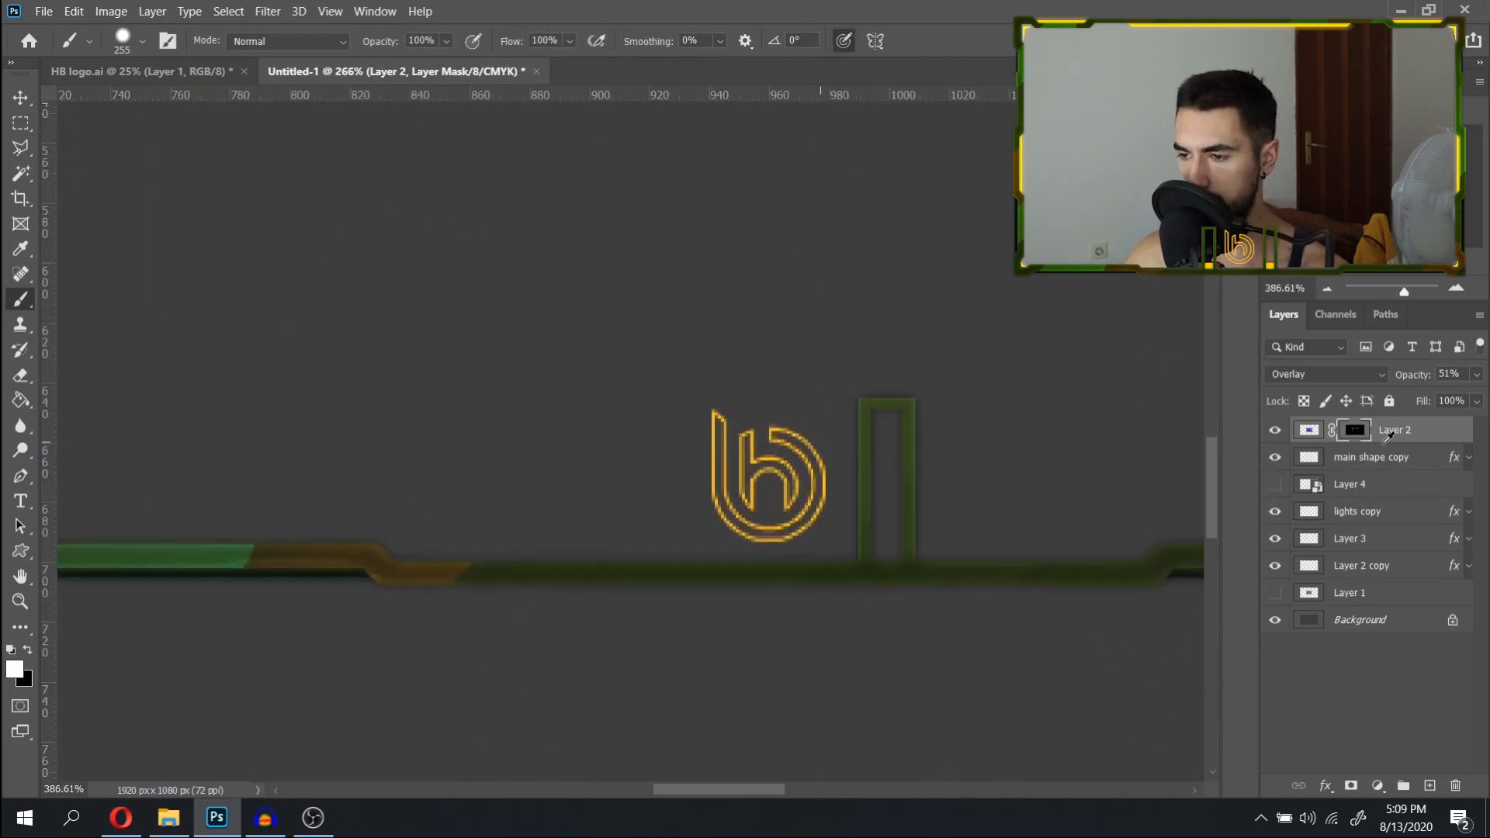
Show Layer 4, flip it horizontally, and move its bar outline to the left side of the logo.
left_click(1413, 469)
left_click(1316, 497)
left_click(1278, 488)
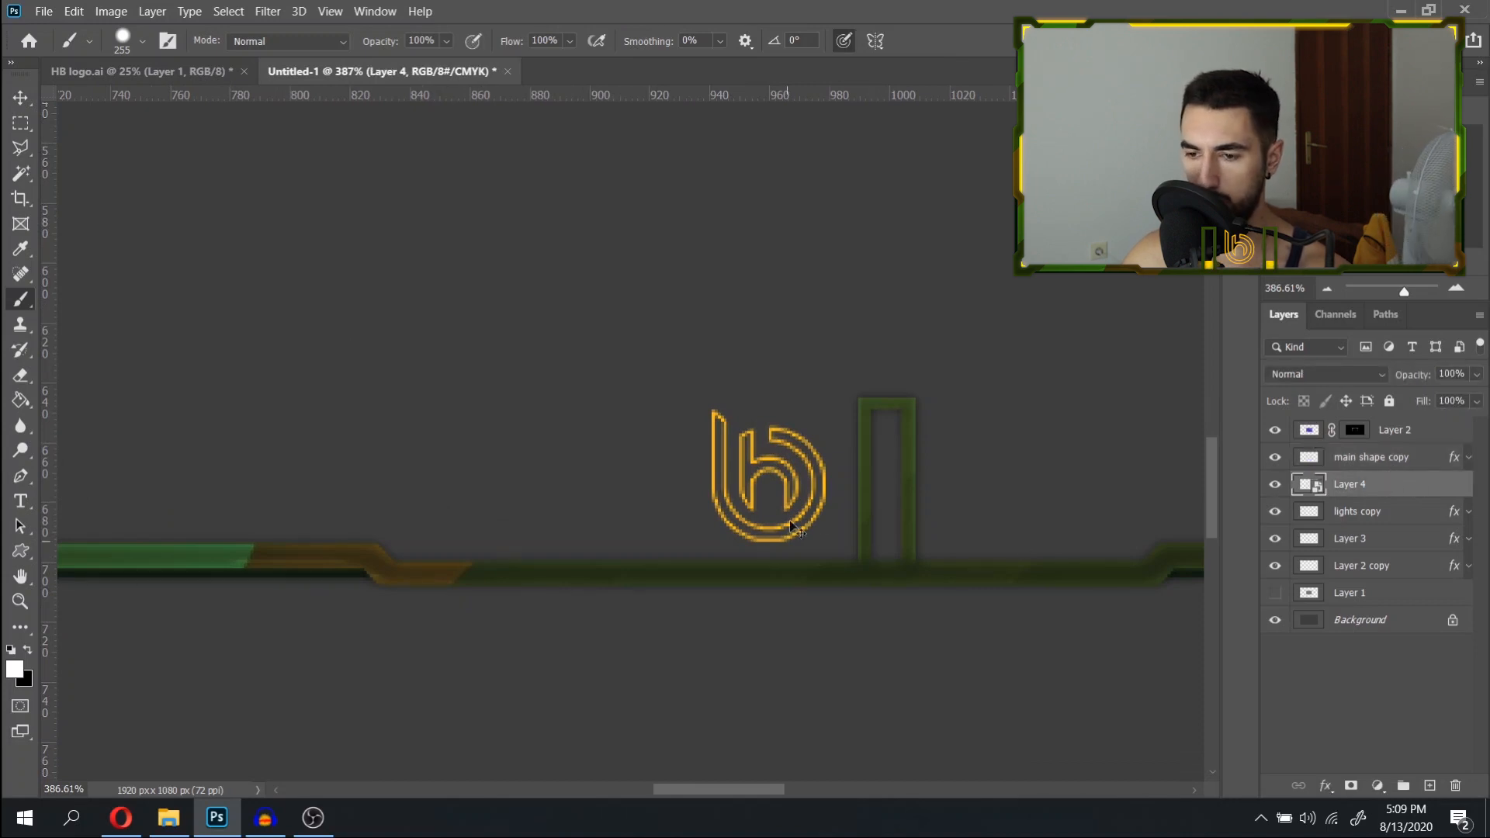
key("ctrl+t")
right_click(822, 543)
left_click(885, 516)
left_click_drag(837, 552, 728, 557)
key("Return")
key("b")
On main shape copy, with its effects and Layer 2 hidden, paint the sampled dark teal frame colour inside a selection of Layer 4's flipped outline.
left_click(1305, 486, "ctrl")
left_click(1276, 484)
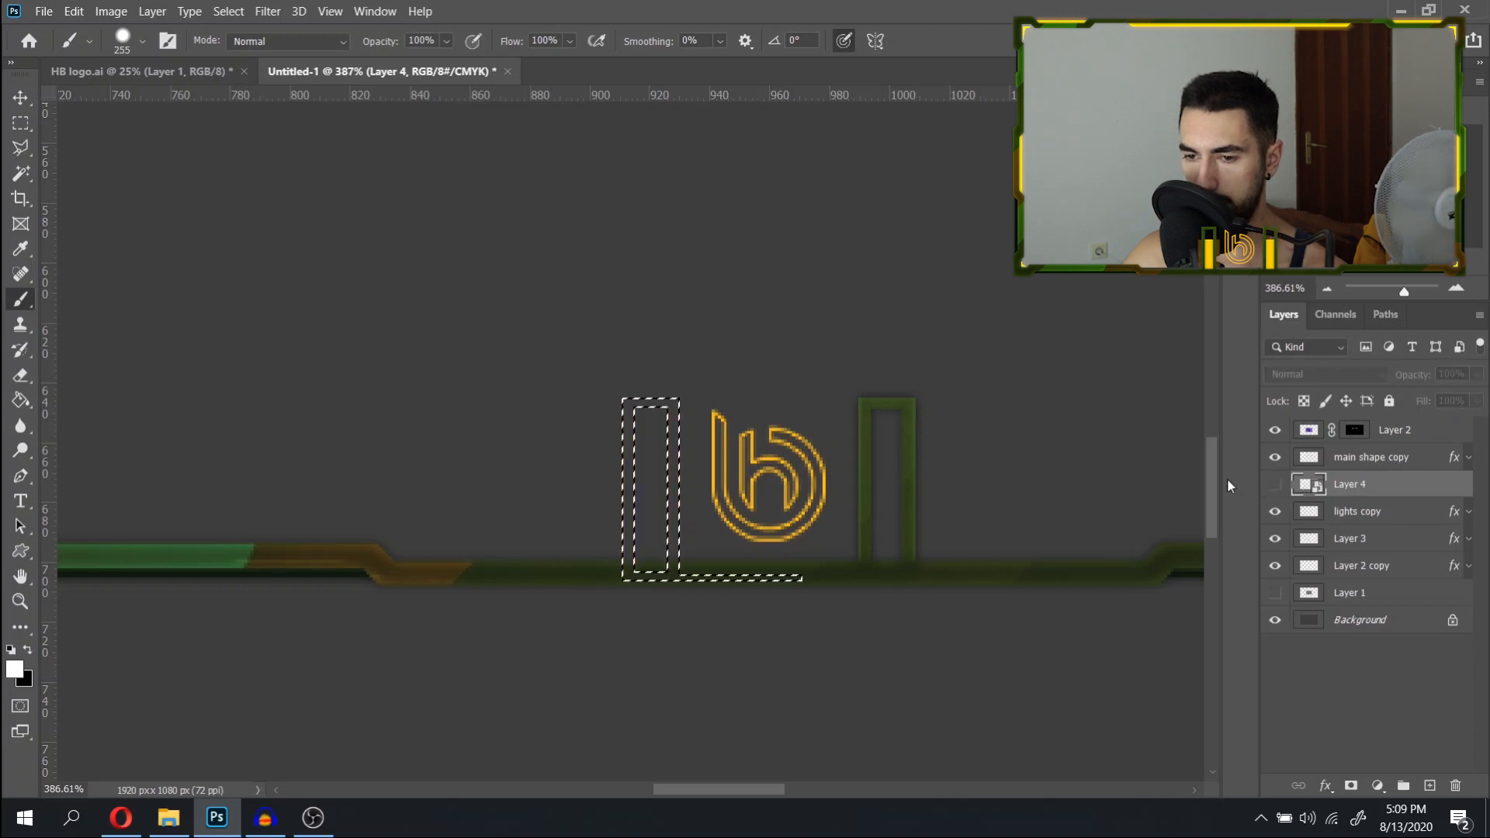
left_click(1370, 459)
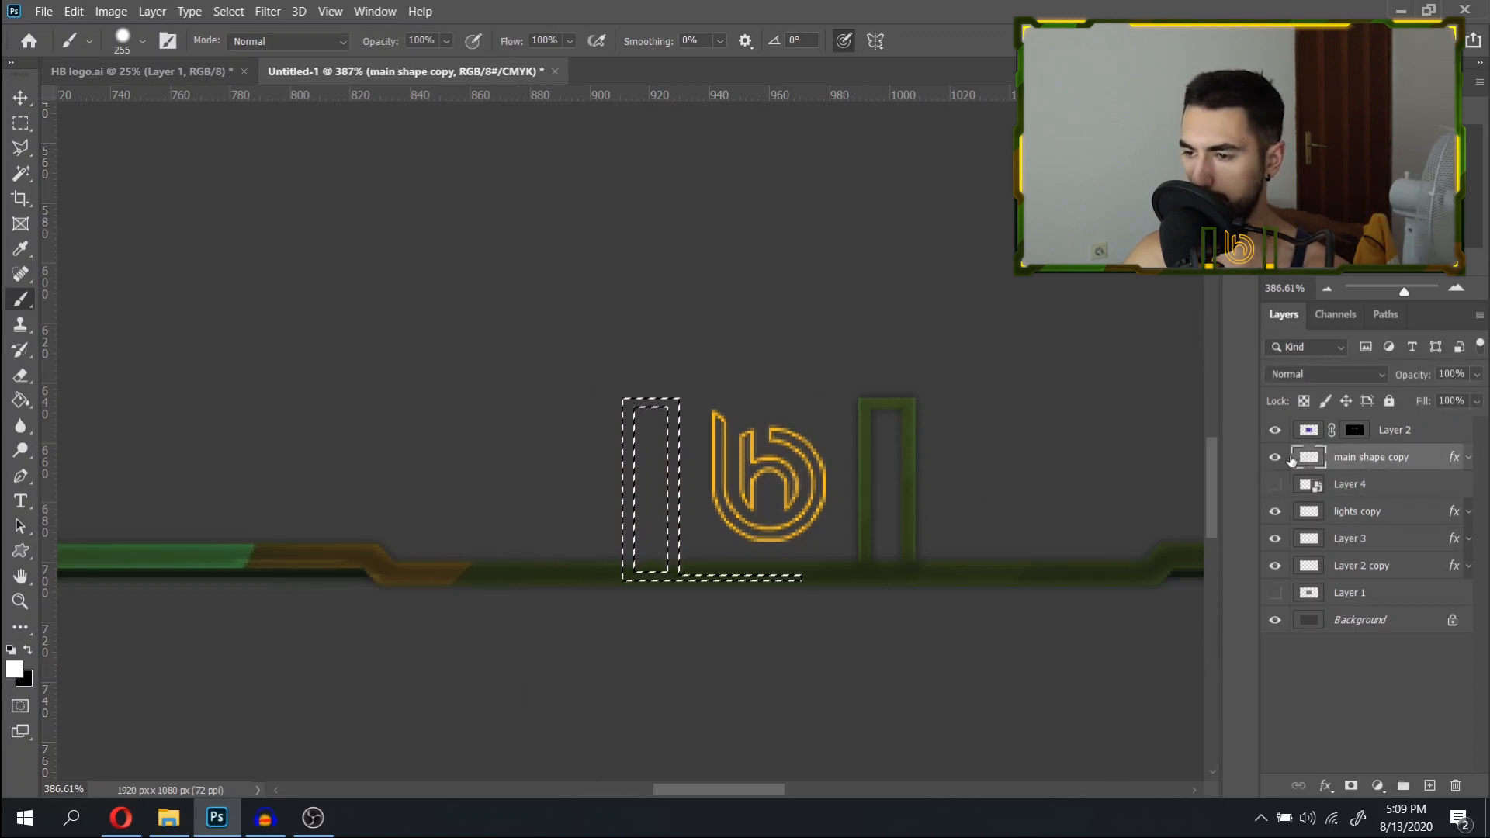
left_click(1469, 457)
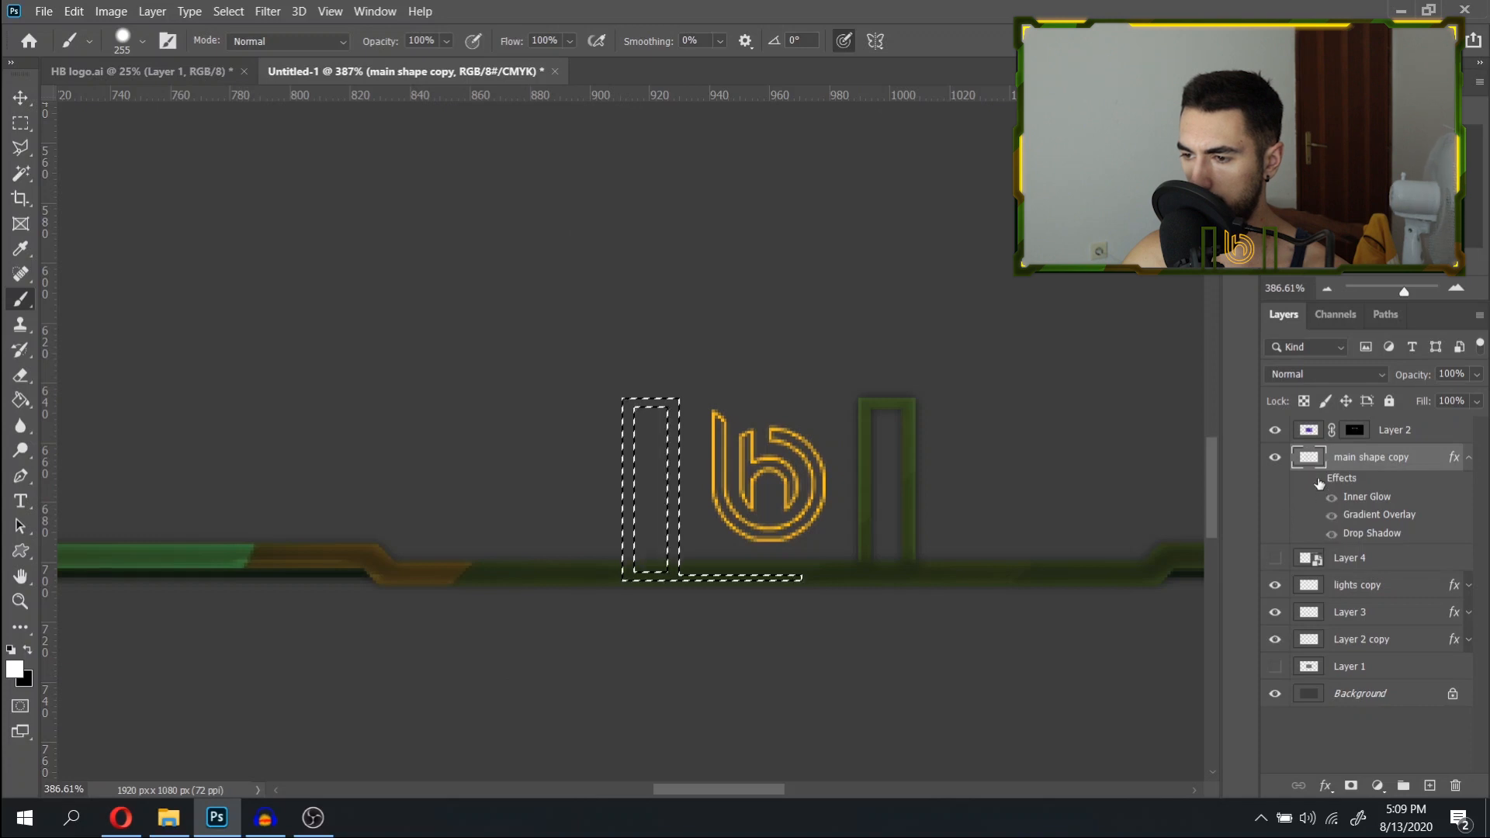
left_click(1275, 430)
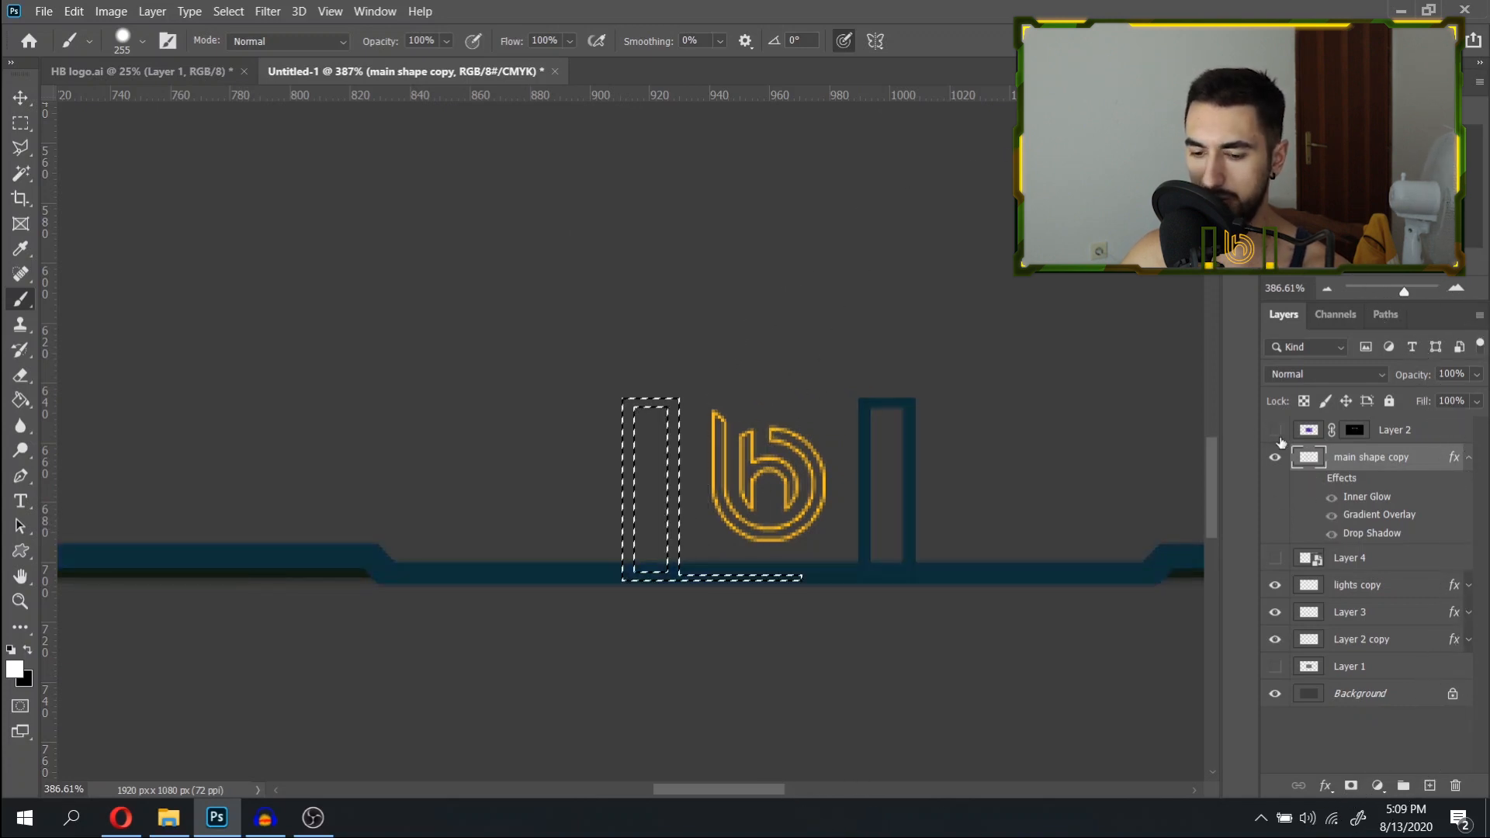
left_click(979, 571, "alt")
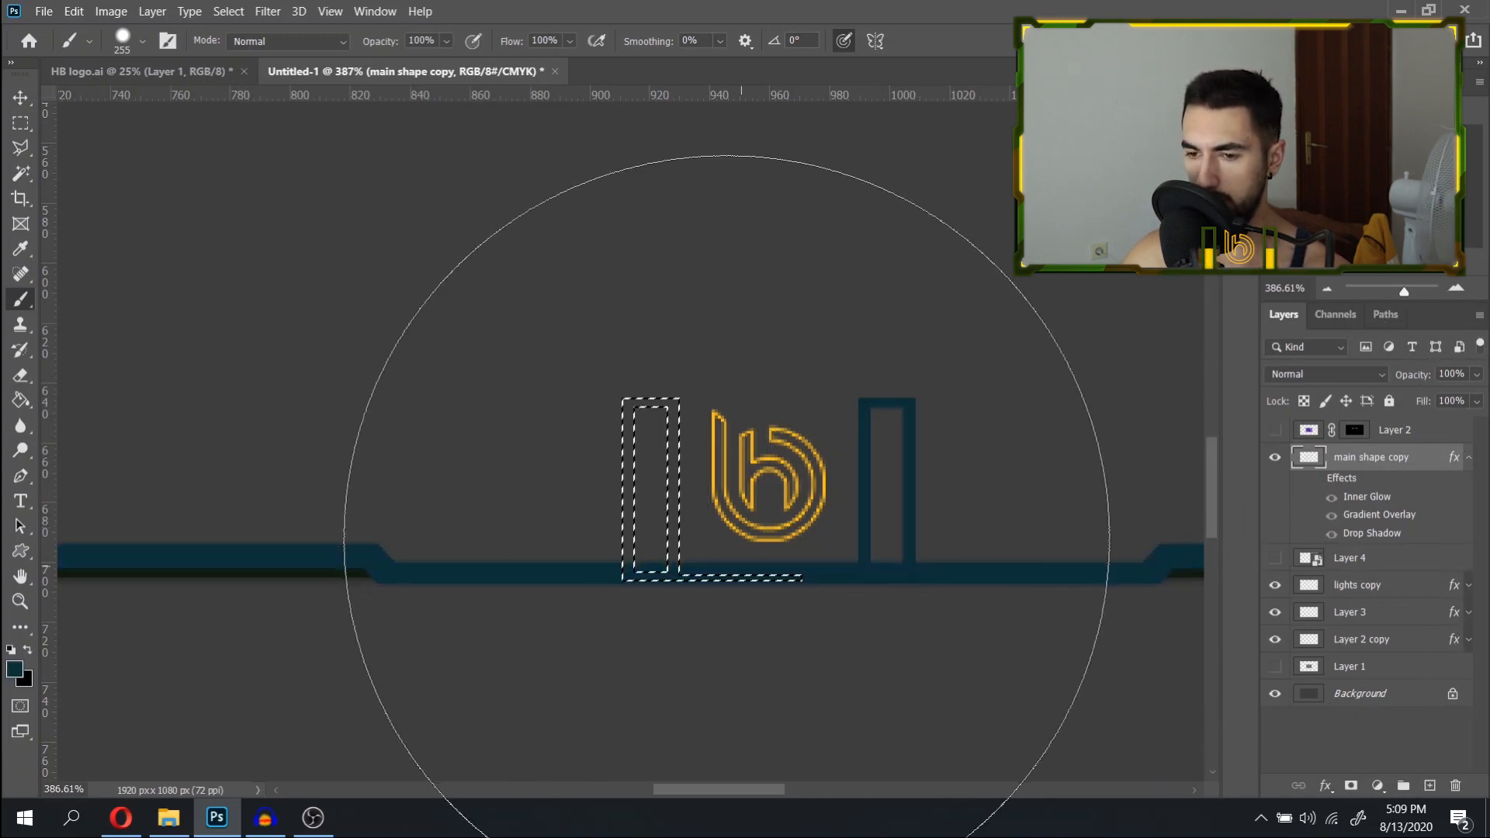
left_click(726, 538)
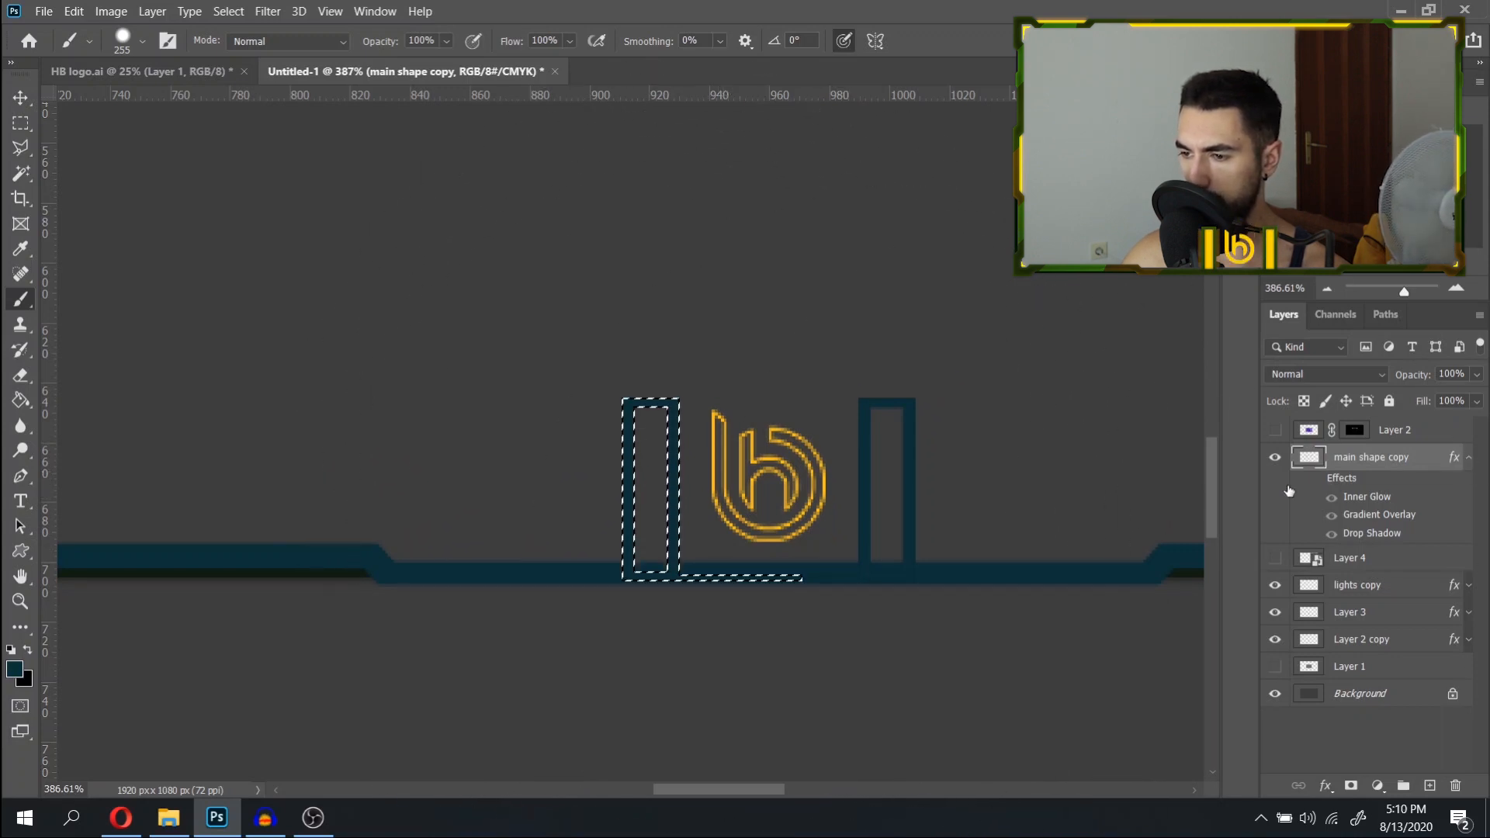
Show the main shape copy effects and Layer 2 again, and paint white on Layer 2's mask within the left bar selection before deselecting.
left_click(1312, 481)
left_click(1277, 431)
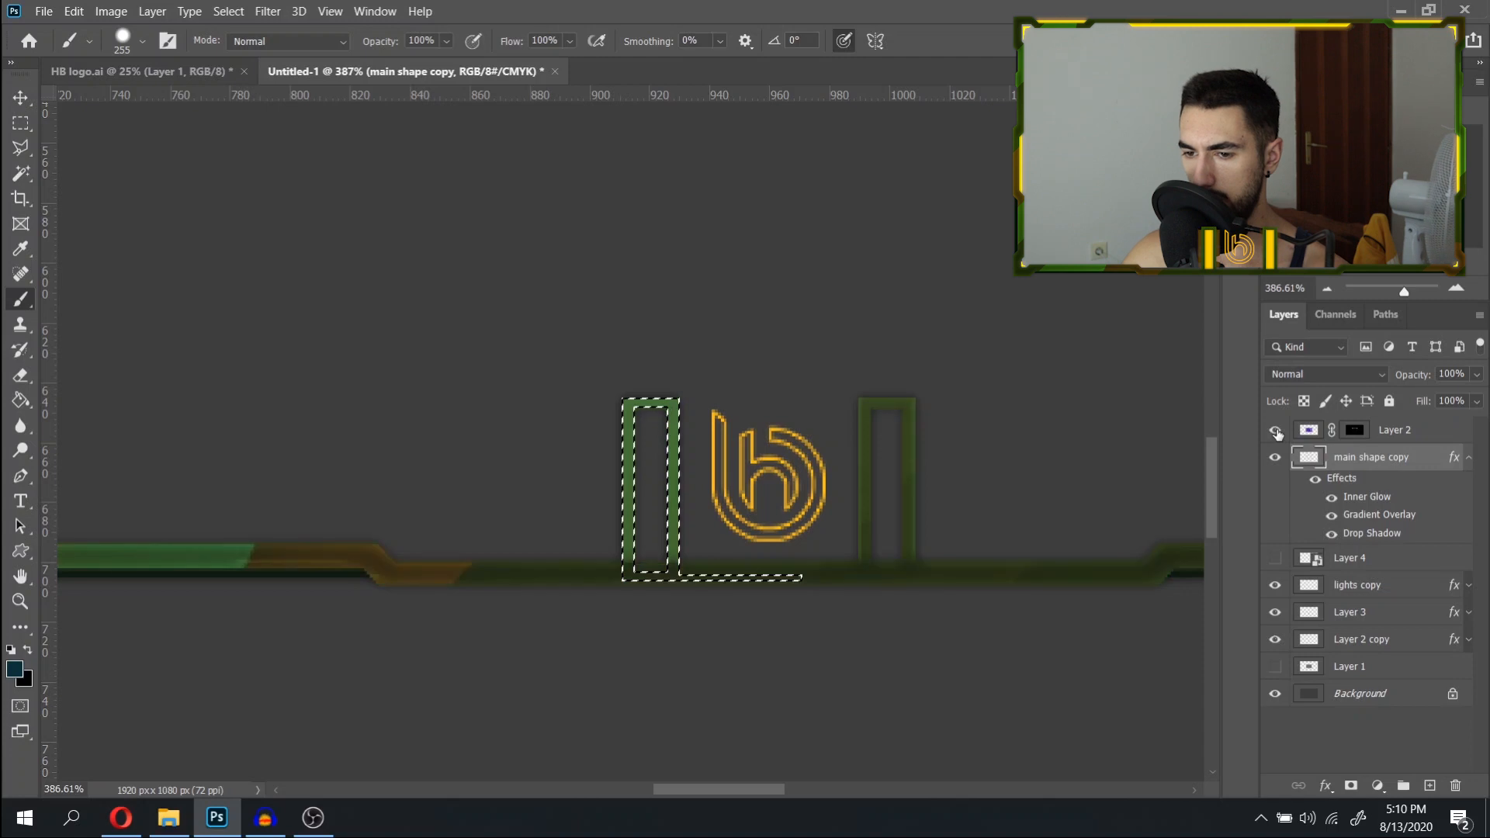
left_click(1355, 429)
key("d")
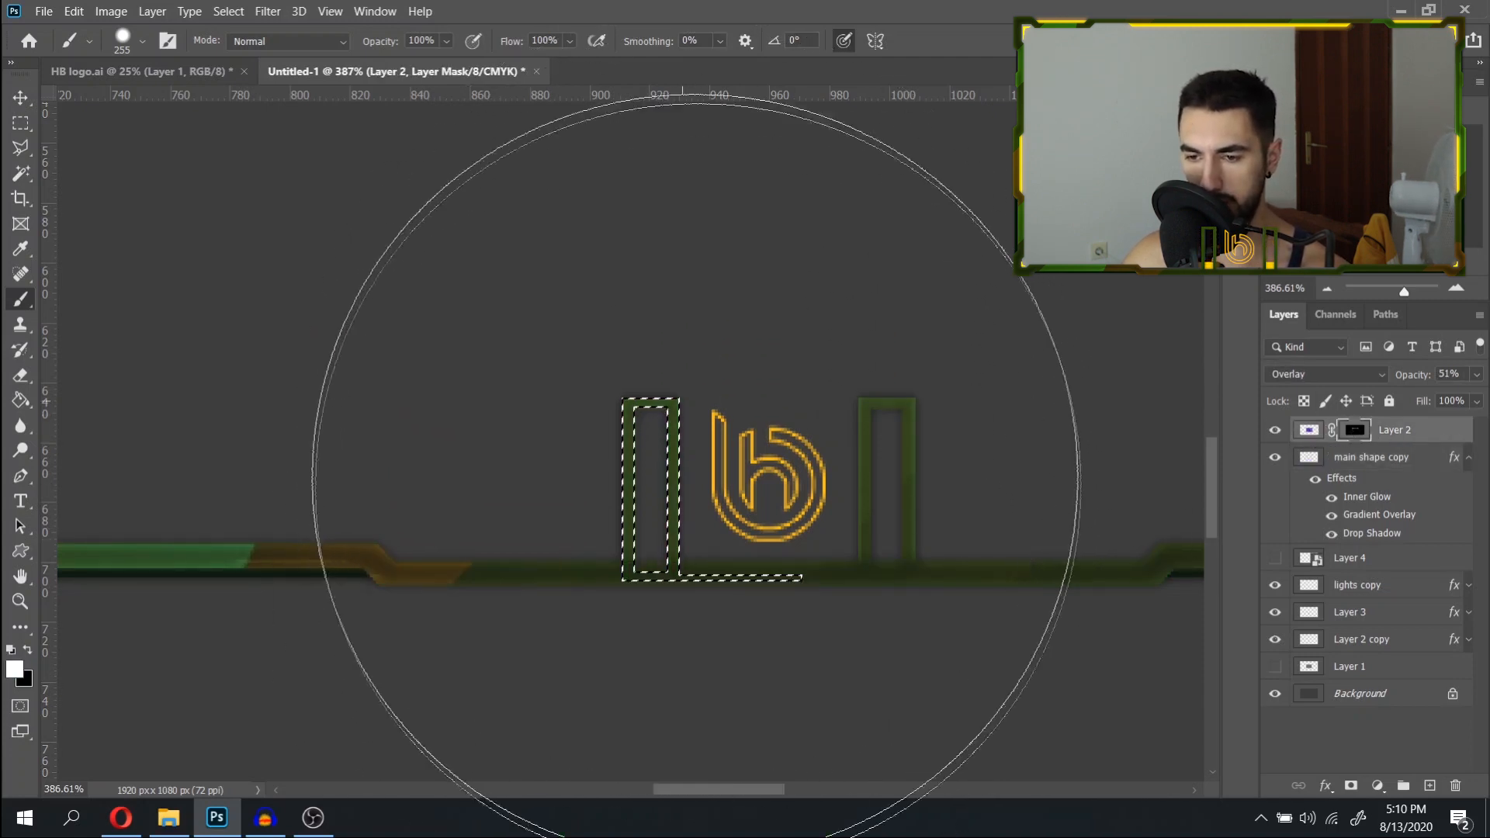
key("ctrl+d")
scroll(596, 491, "down", 2)
scroll(597, 491, "down", 4)
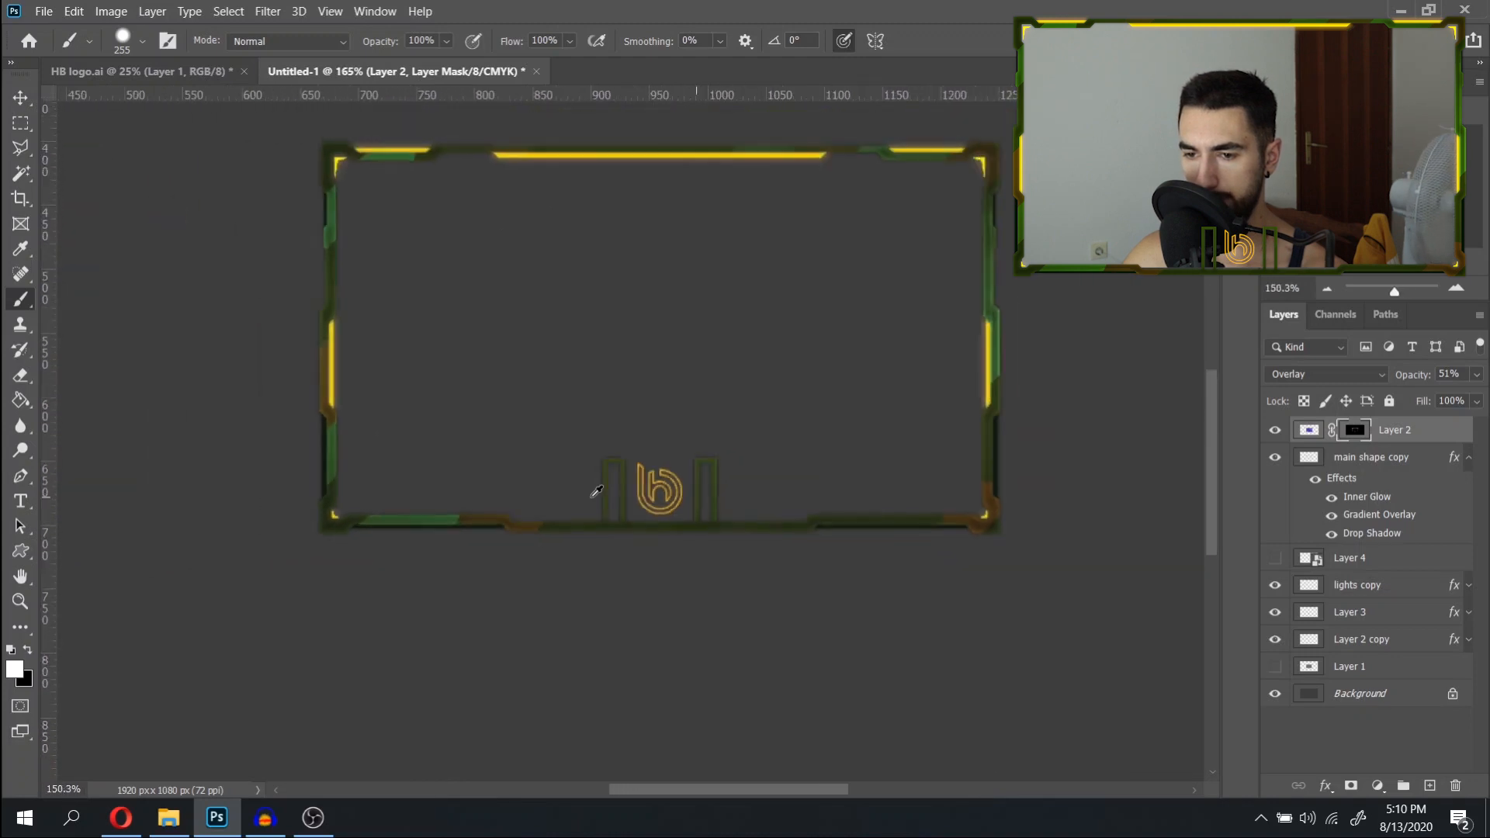
scroll(596, 491, "up", 7)
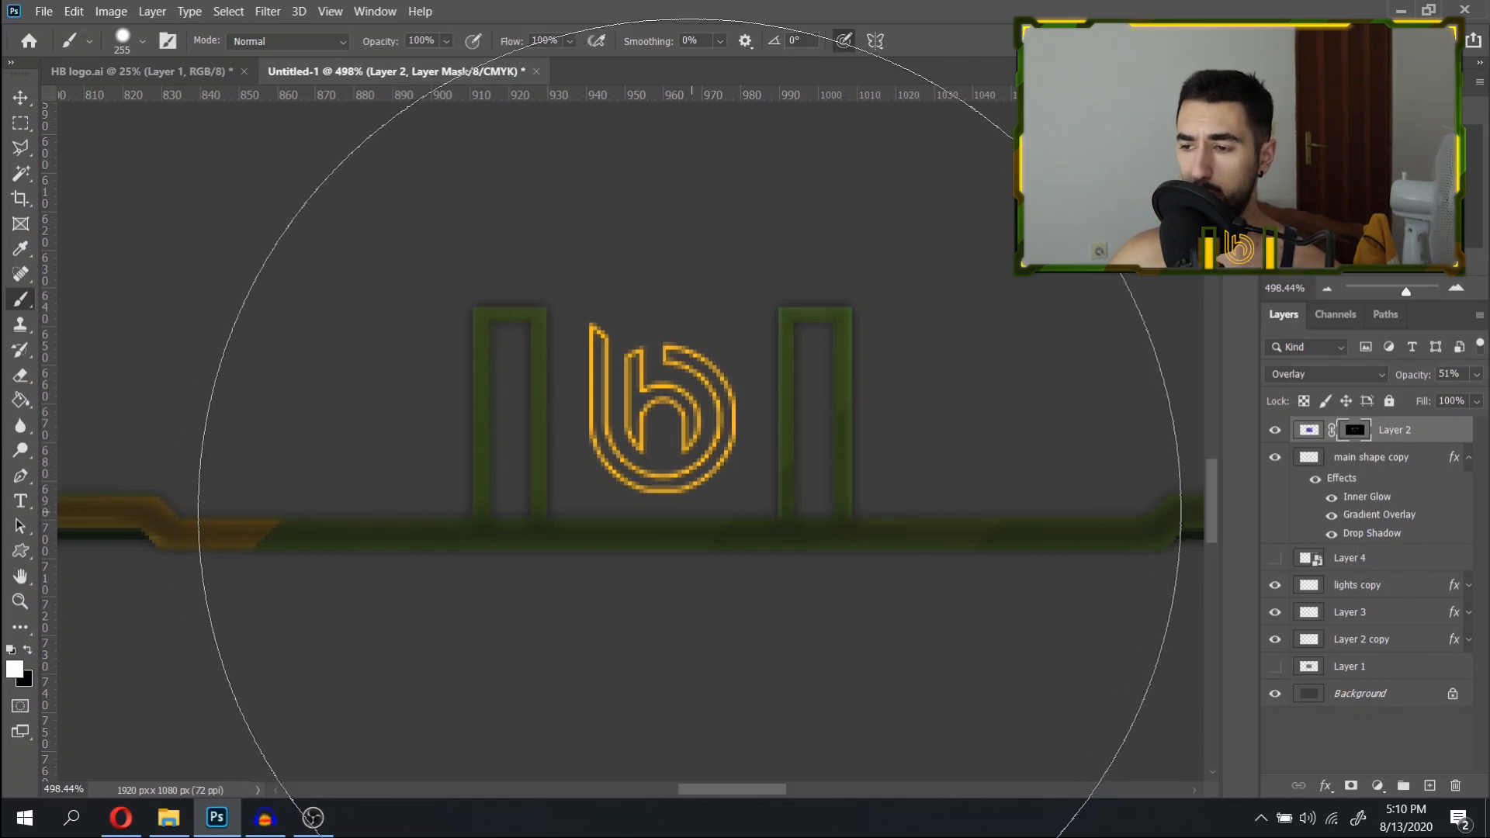
Duplicate the lights copy layer.
left_click(1388, 594)
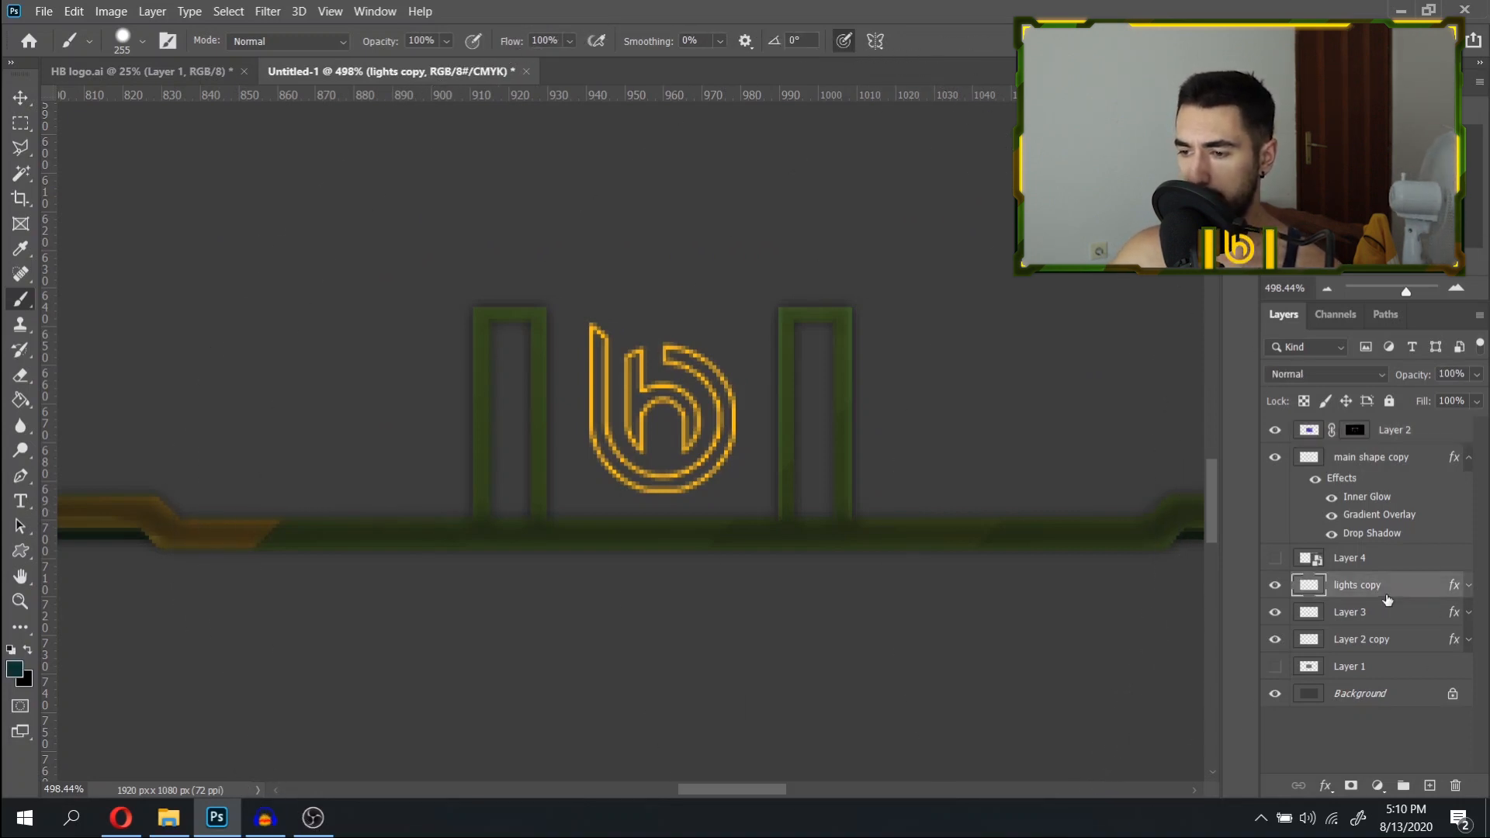
key("ctrl+j")
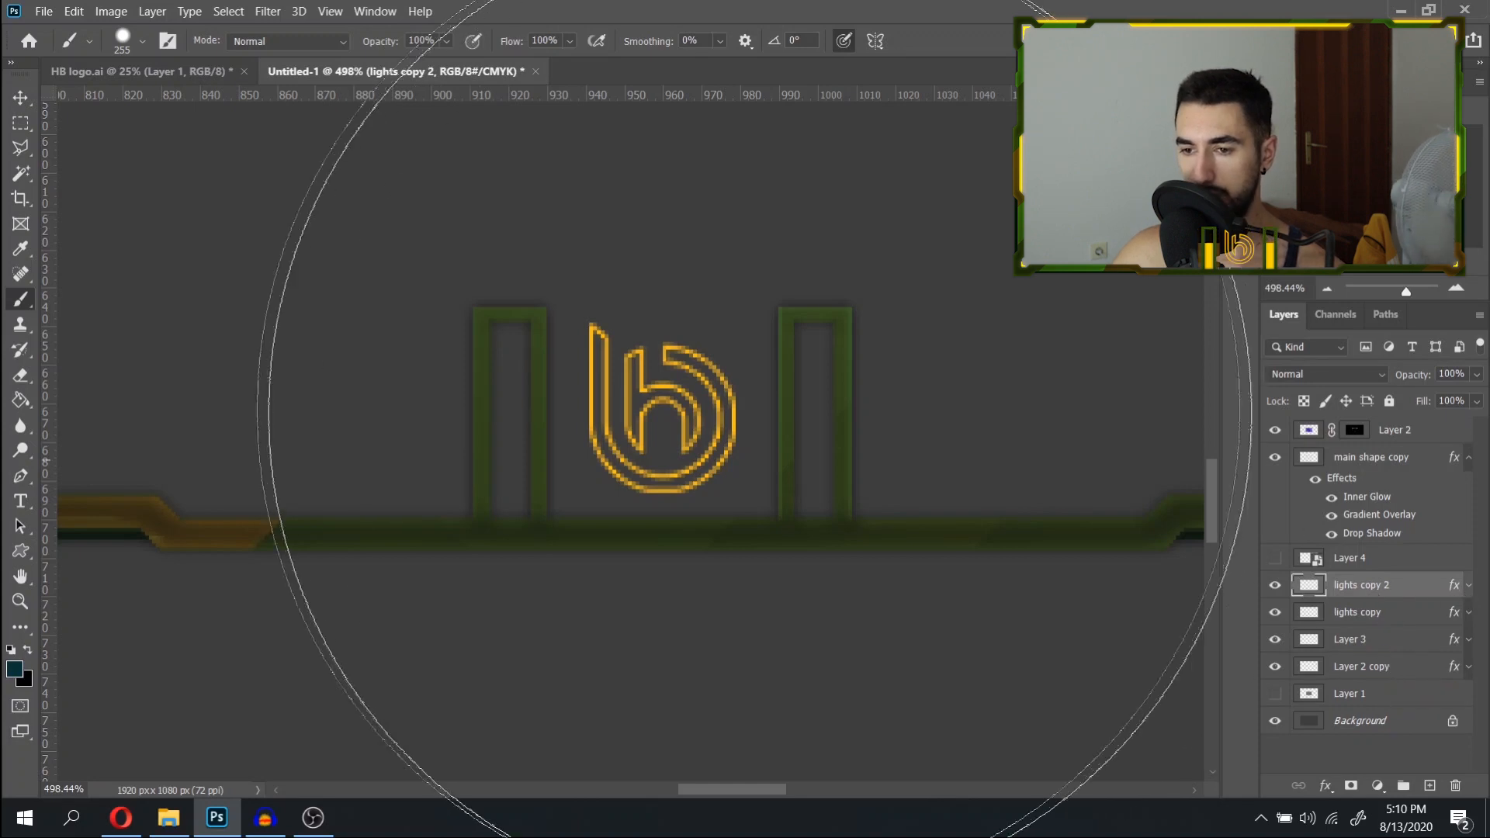
scroll(672, 384, "down", 8)
scroll(673, 384, "up", 7)
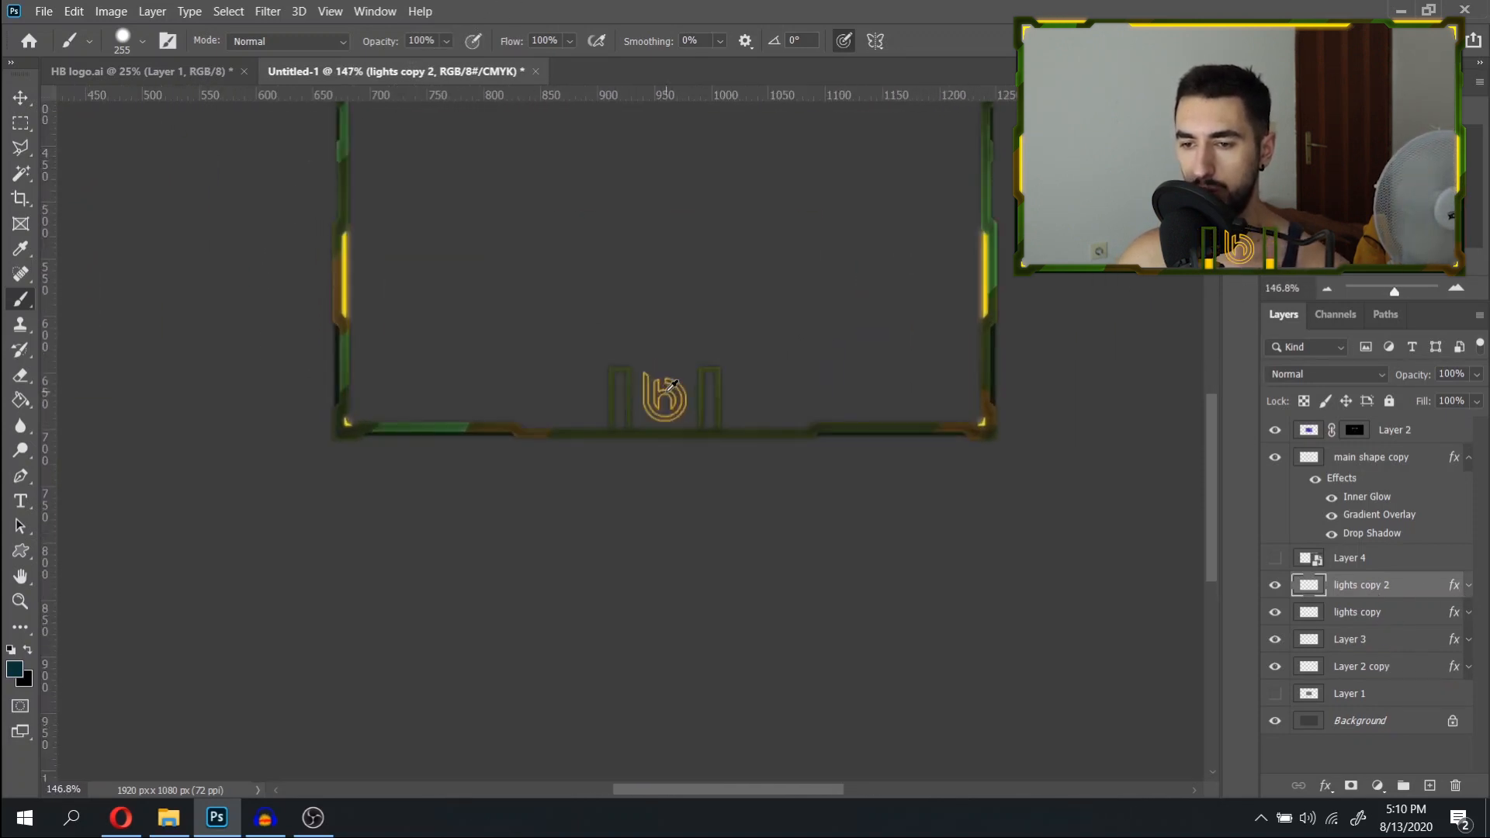
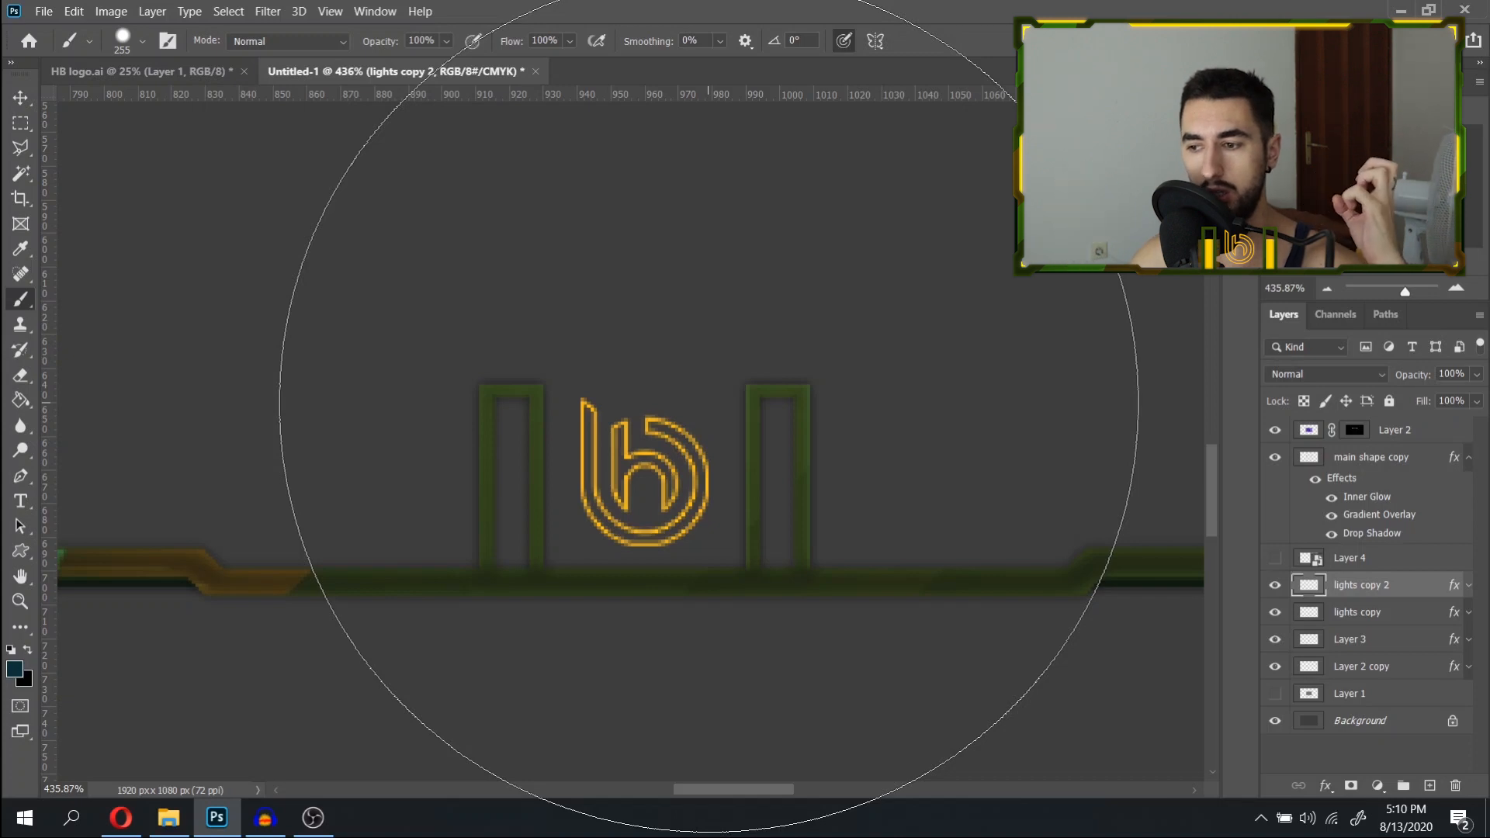
Rename Layer 3, which holds the yellow logo outline, as logo.
left_click(1407, 468)
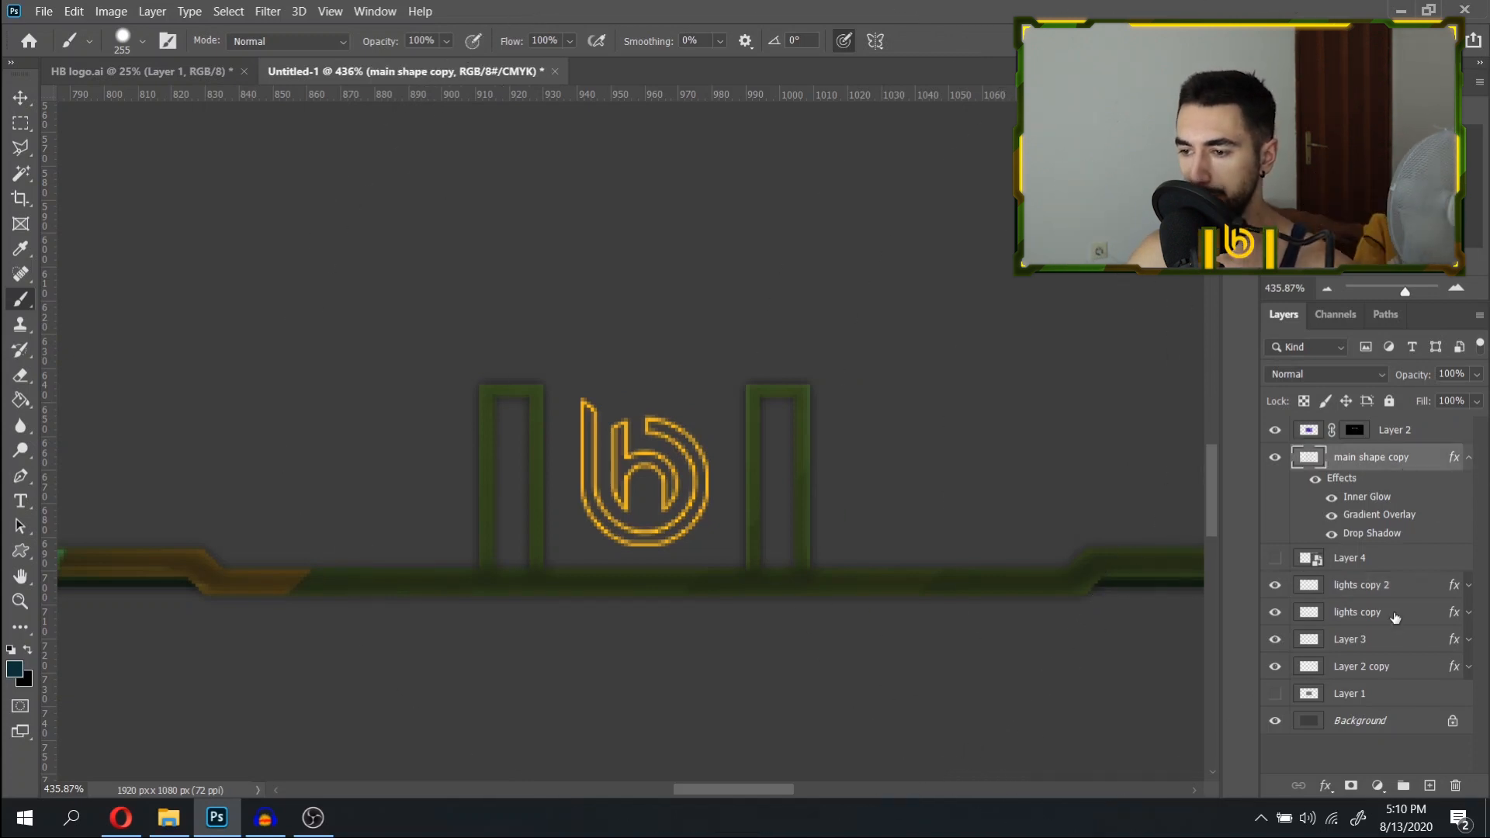
left_click(1378, 695)
left_click(1370, 667)
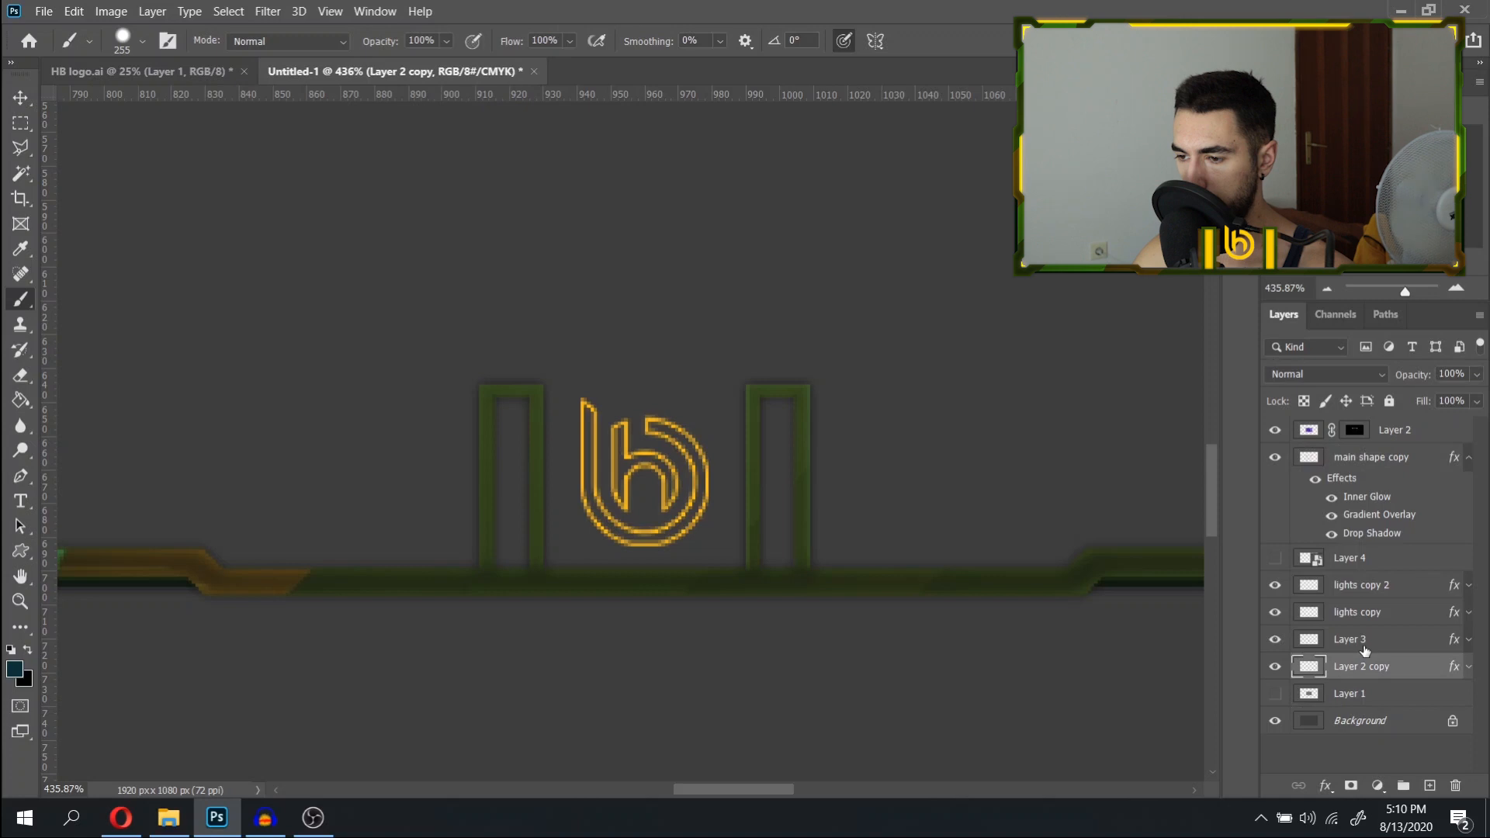
left_click(1277, 668)
left_click(1277, 668)
left_click(1275, 640)
left_click(1275, 640)
double_click(1365, 644)
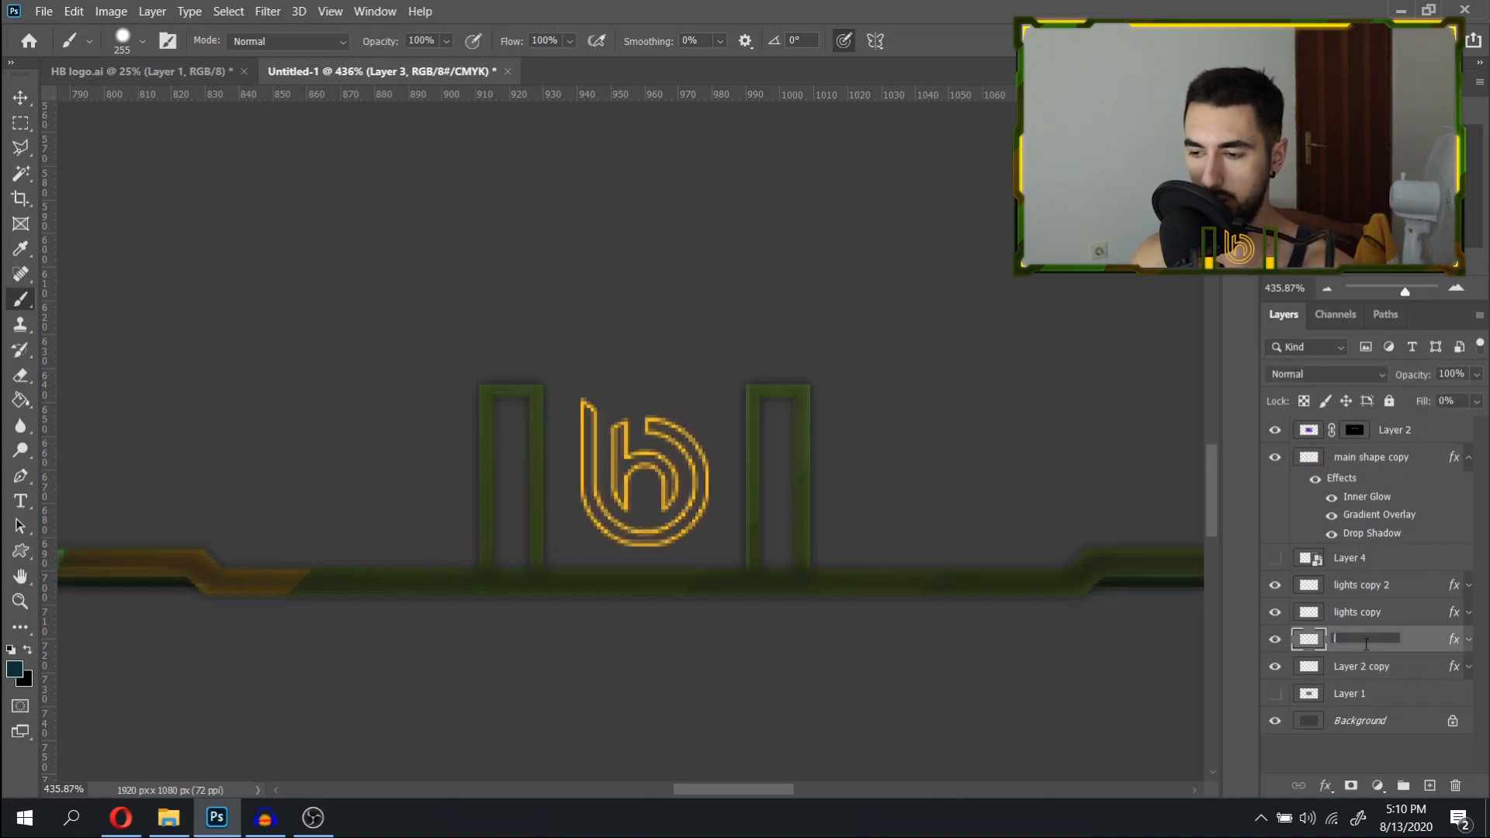
type("logo")
key("Return")
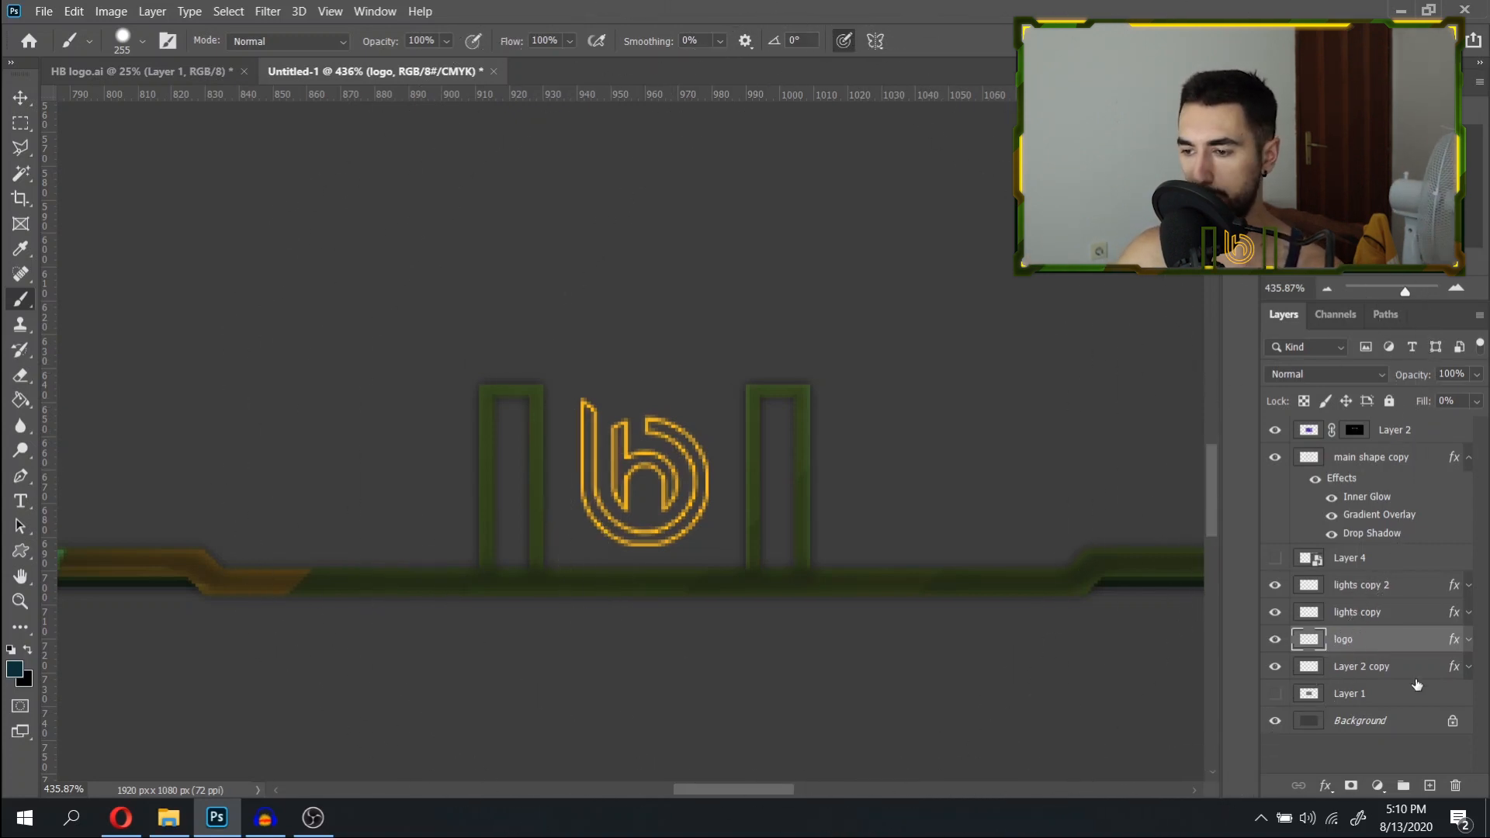
Duplicate the logo layer and replace the copy's stroke with a yellow Color Overlay.
key("ctrl+j")
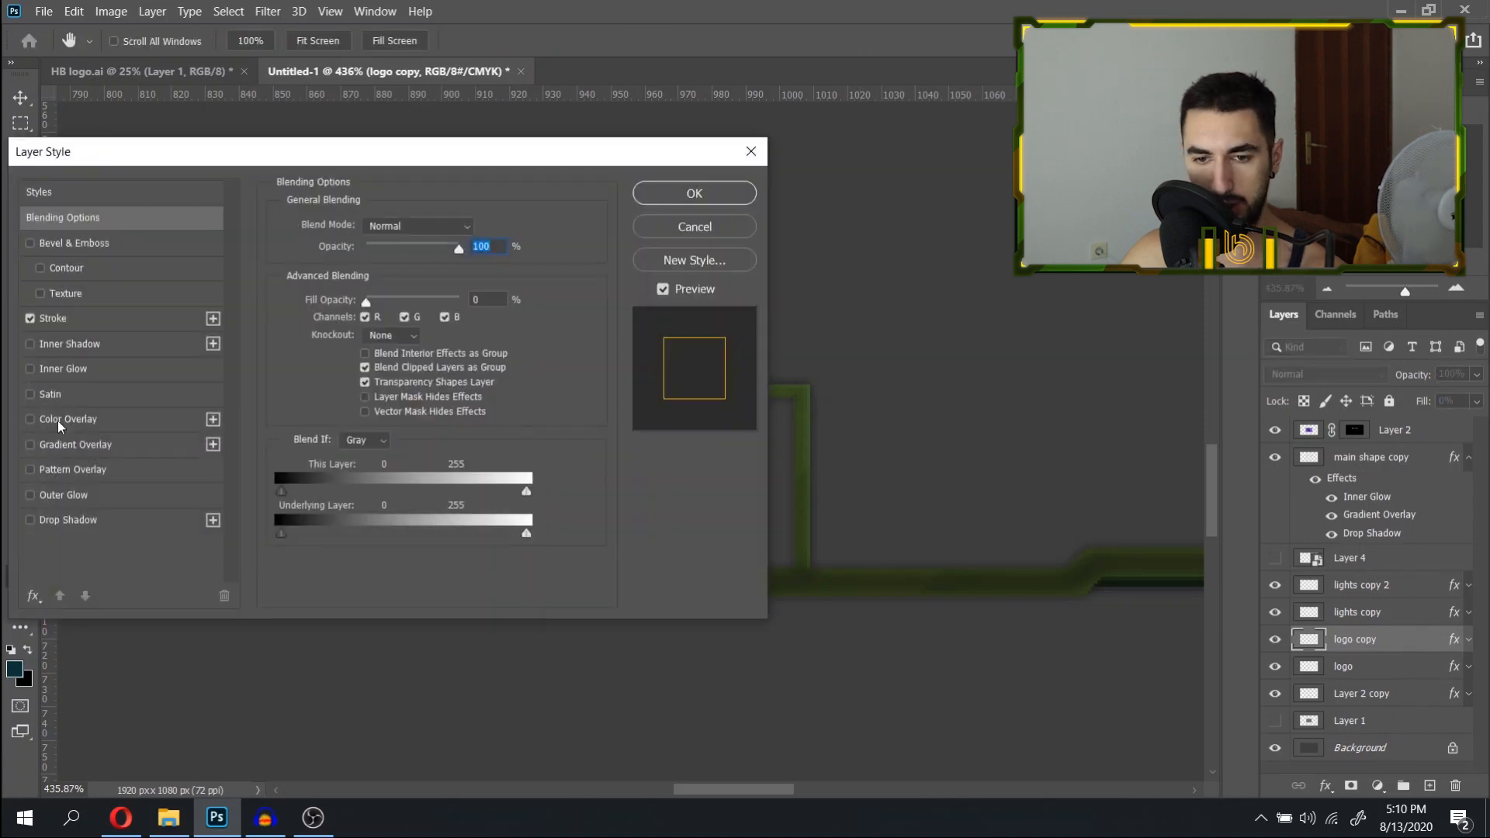
left_click(30, 318)
mouse_move(458, 152)
left_mouse_down()
mouse_move(1115, 204)
mouse_move(1357, 195)
mouse_move(1029, 194)
left_mouse_up()
left_click(966, 463)
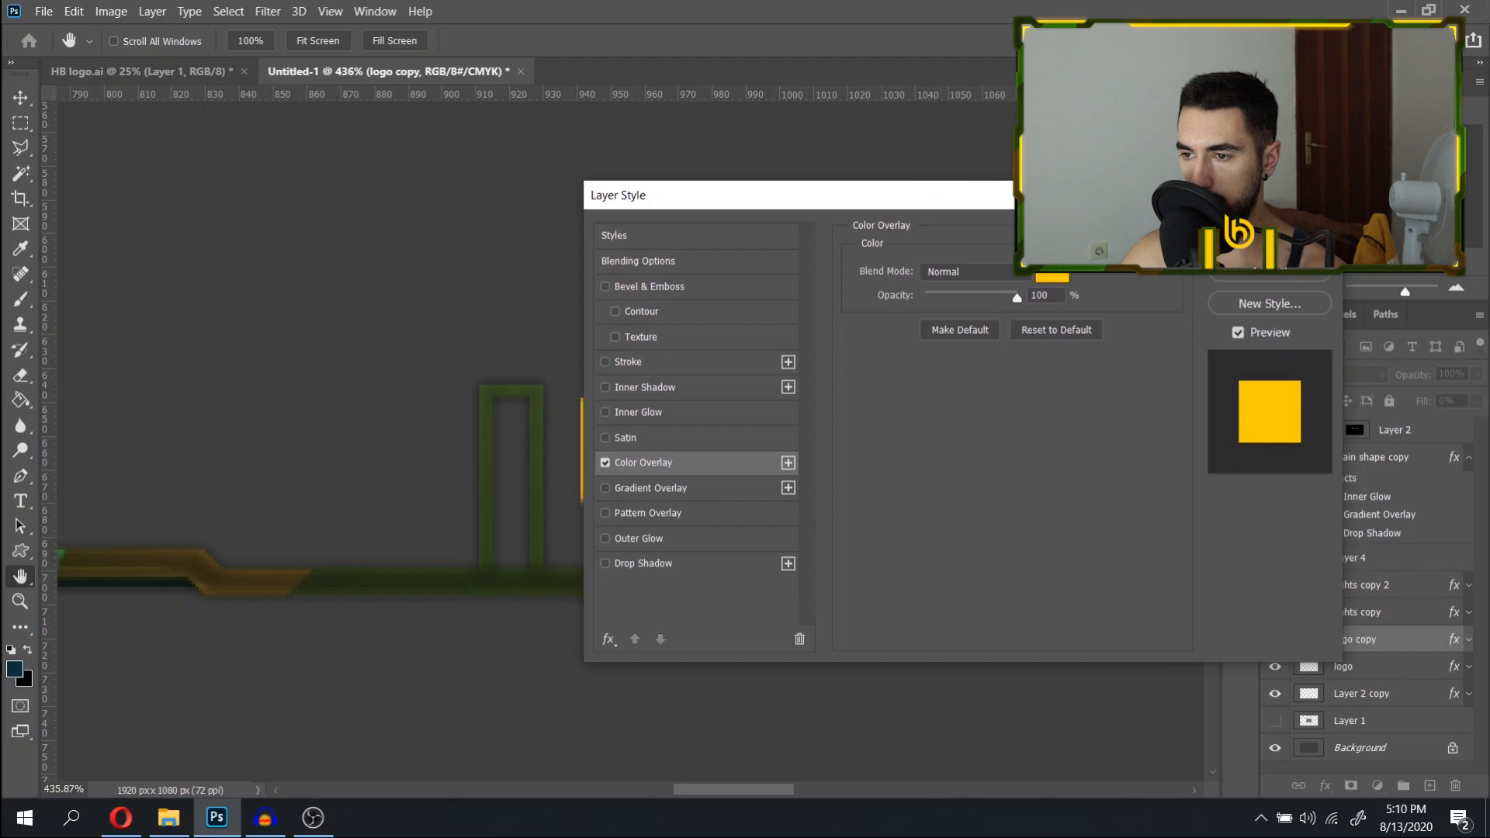
left_click(1268, 238)
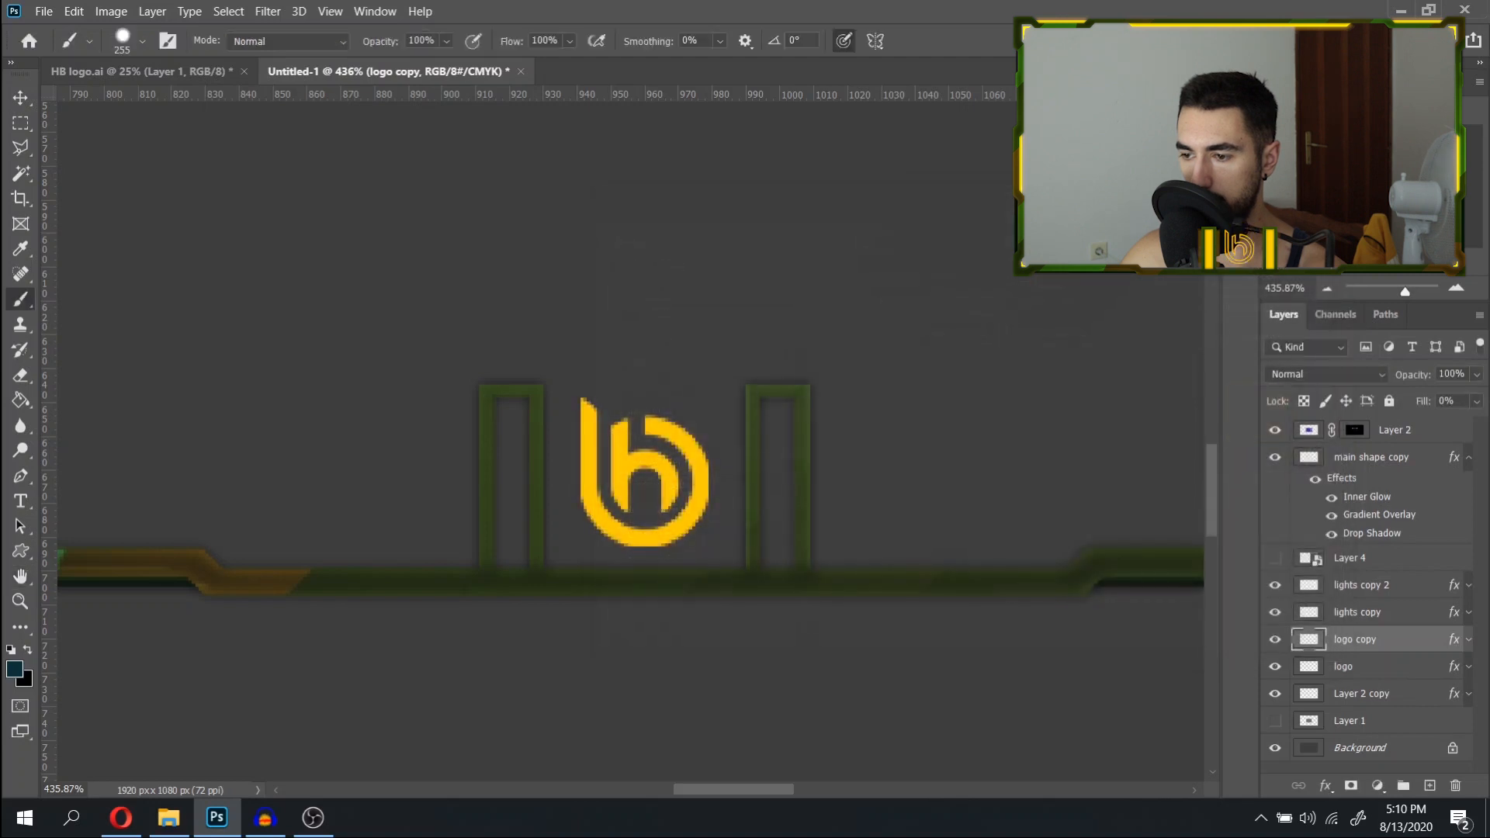
Compare the filled and outlined logo versions by toggling logo copy's visibility, and inspect the logo within the whole frame.
left_click(1275, 642)
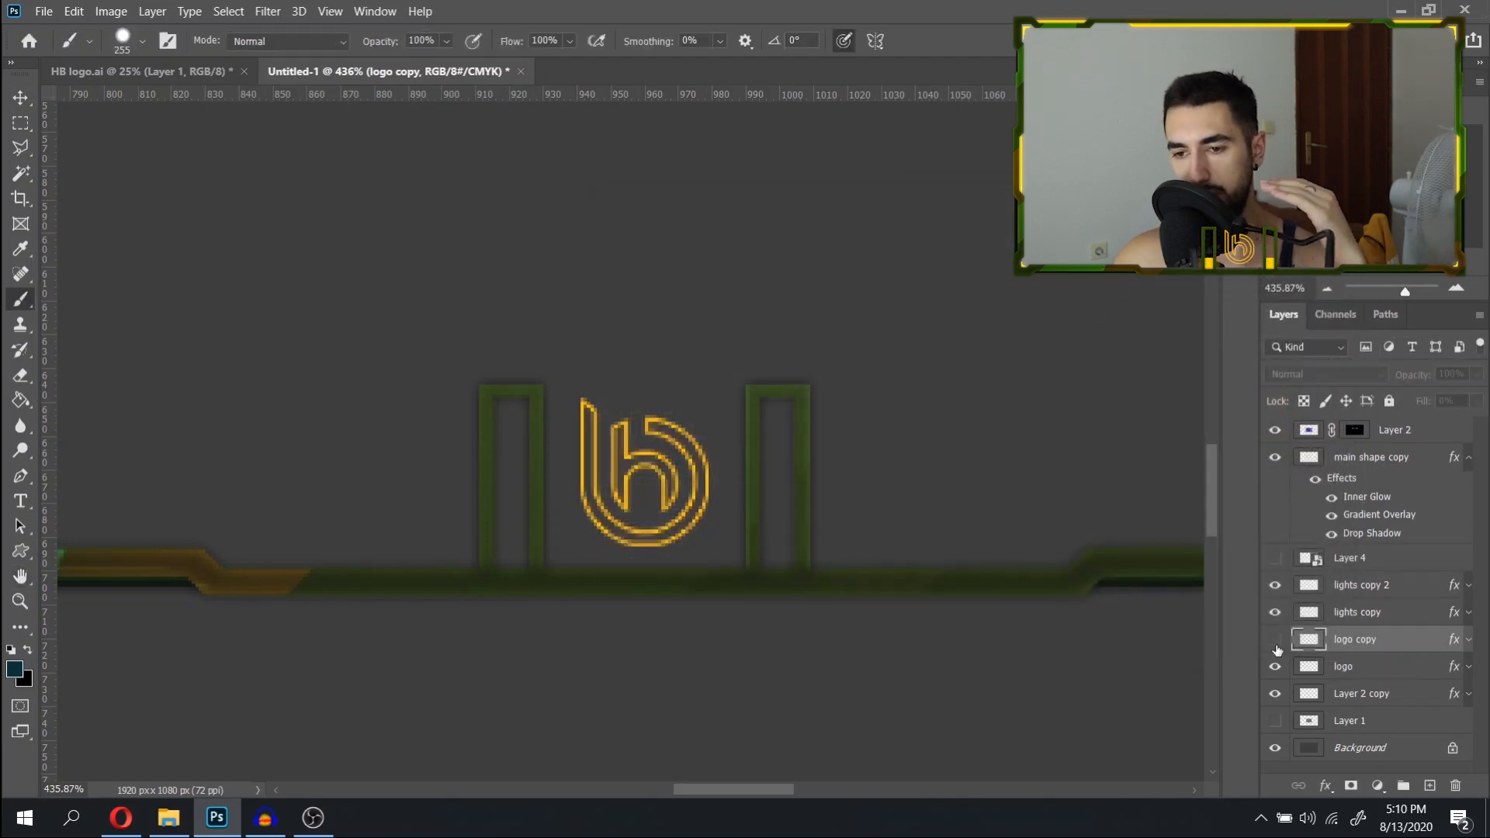
left_click(1275, 642)
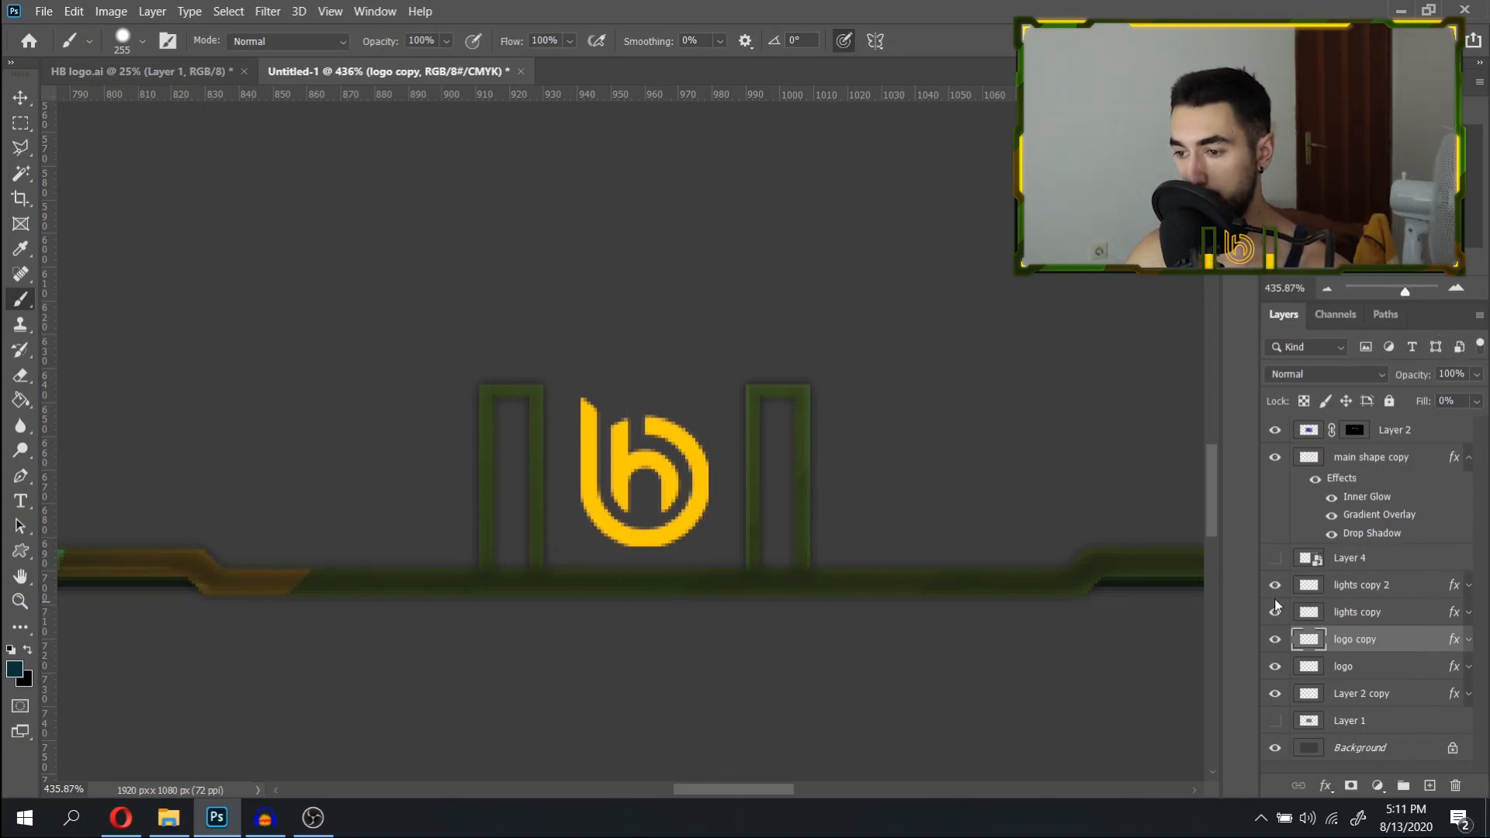
left_click(1276, 641)
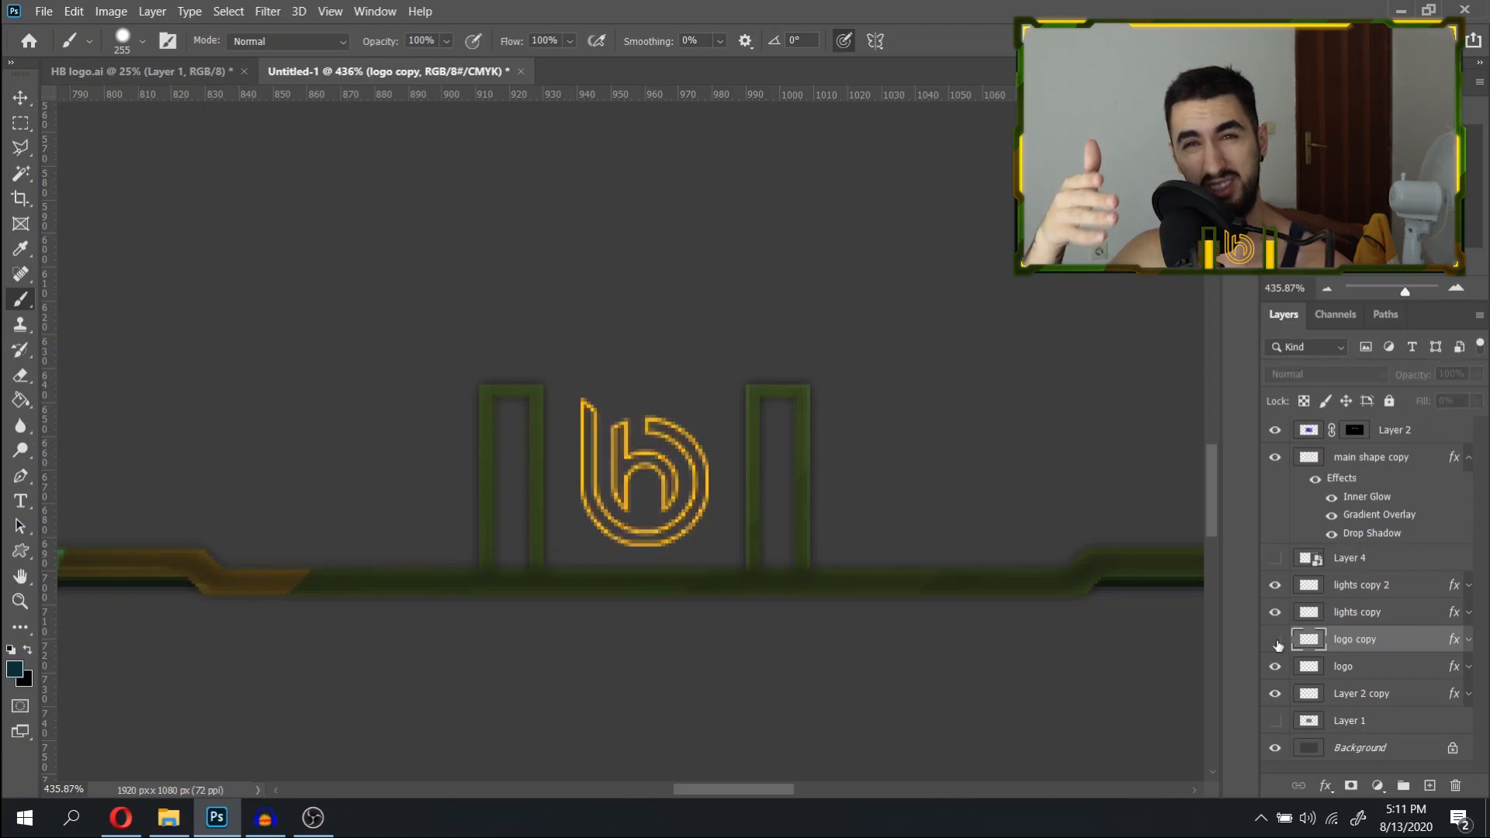
scroll(665, 432, "down", 5)
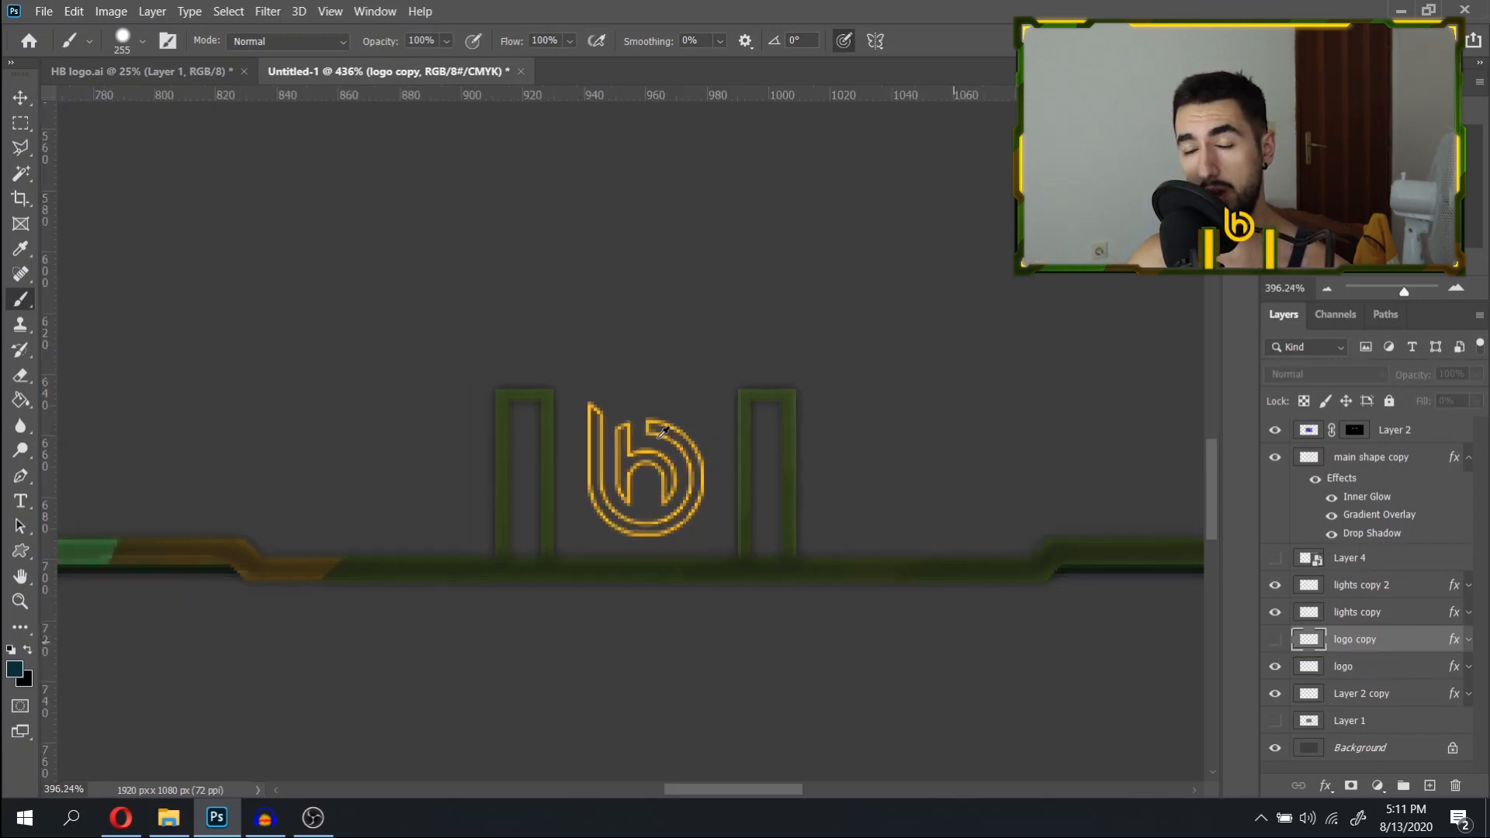
scroll(665, 432, "up", 5)
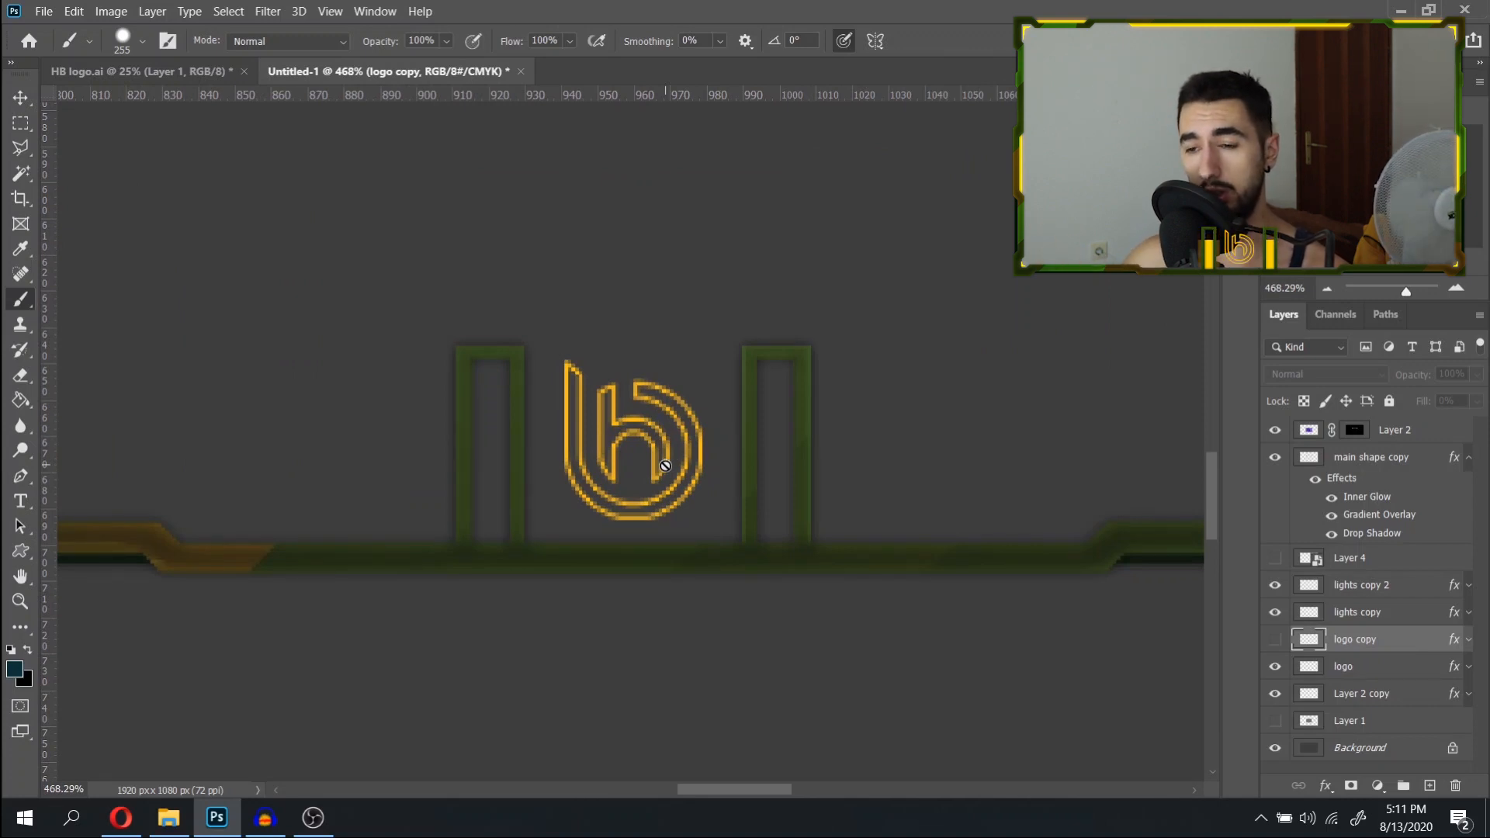
scroll(670, 460, "up", 2)
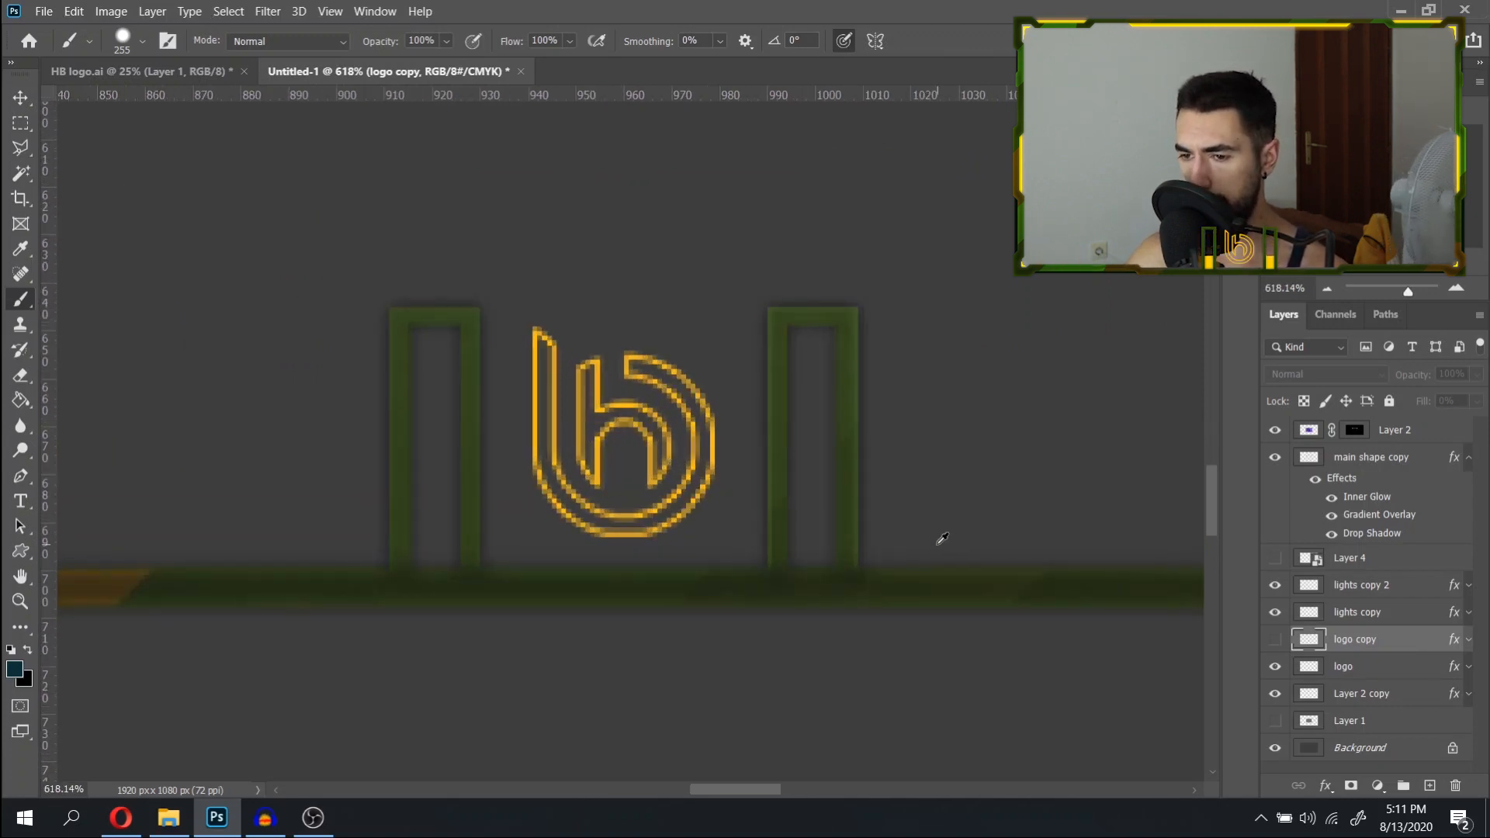
scroll(943, 538, "down", 10)
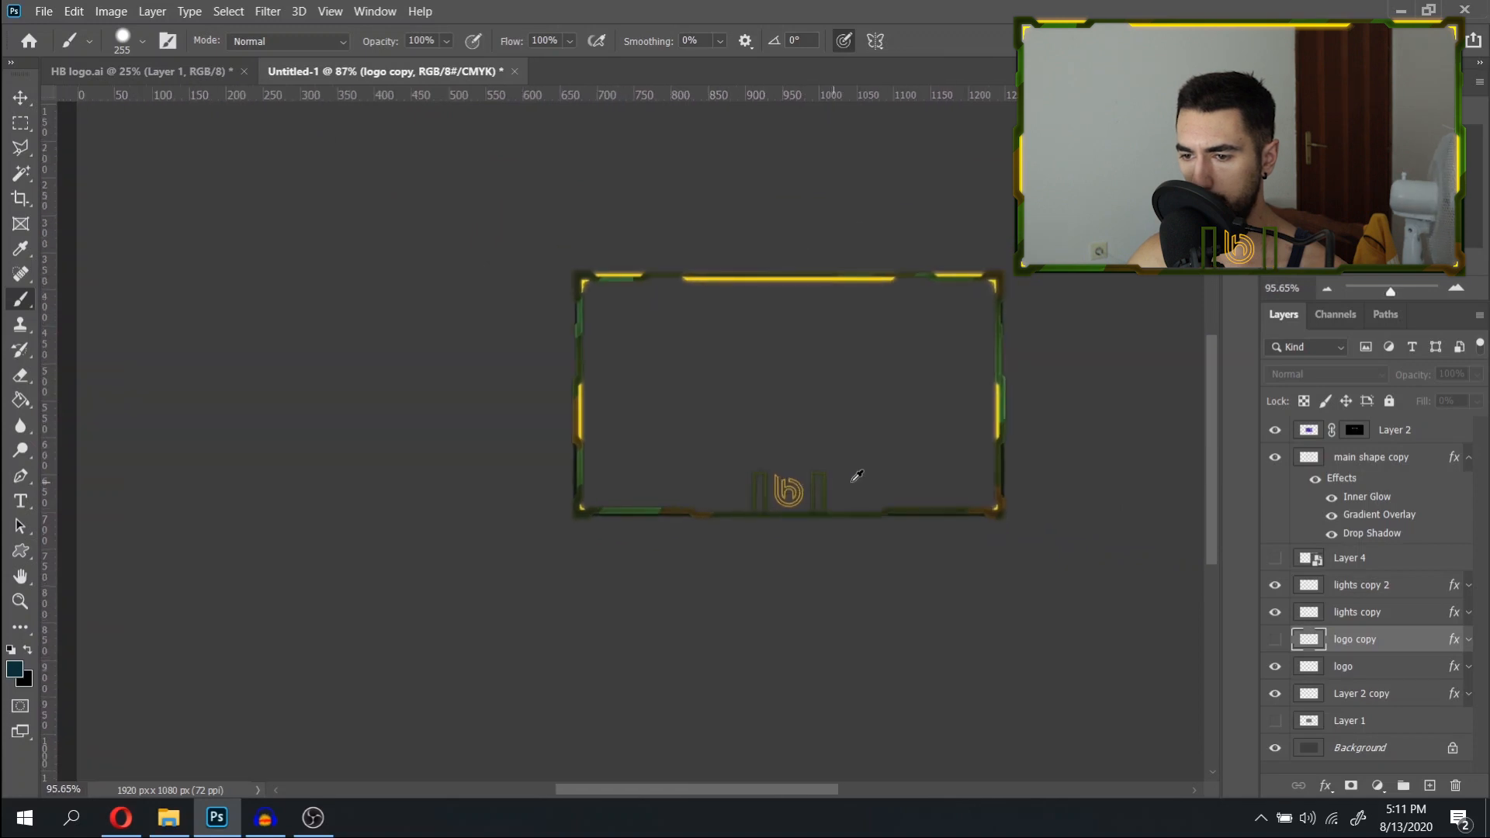
scroll(777, 497, "up", 10)
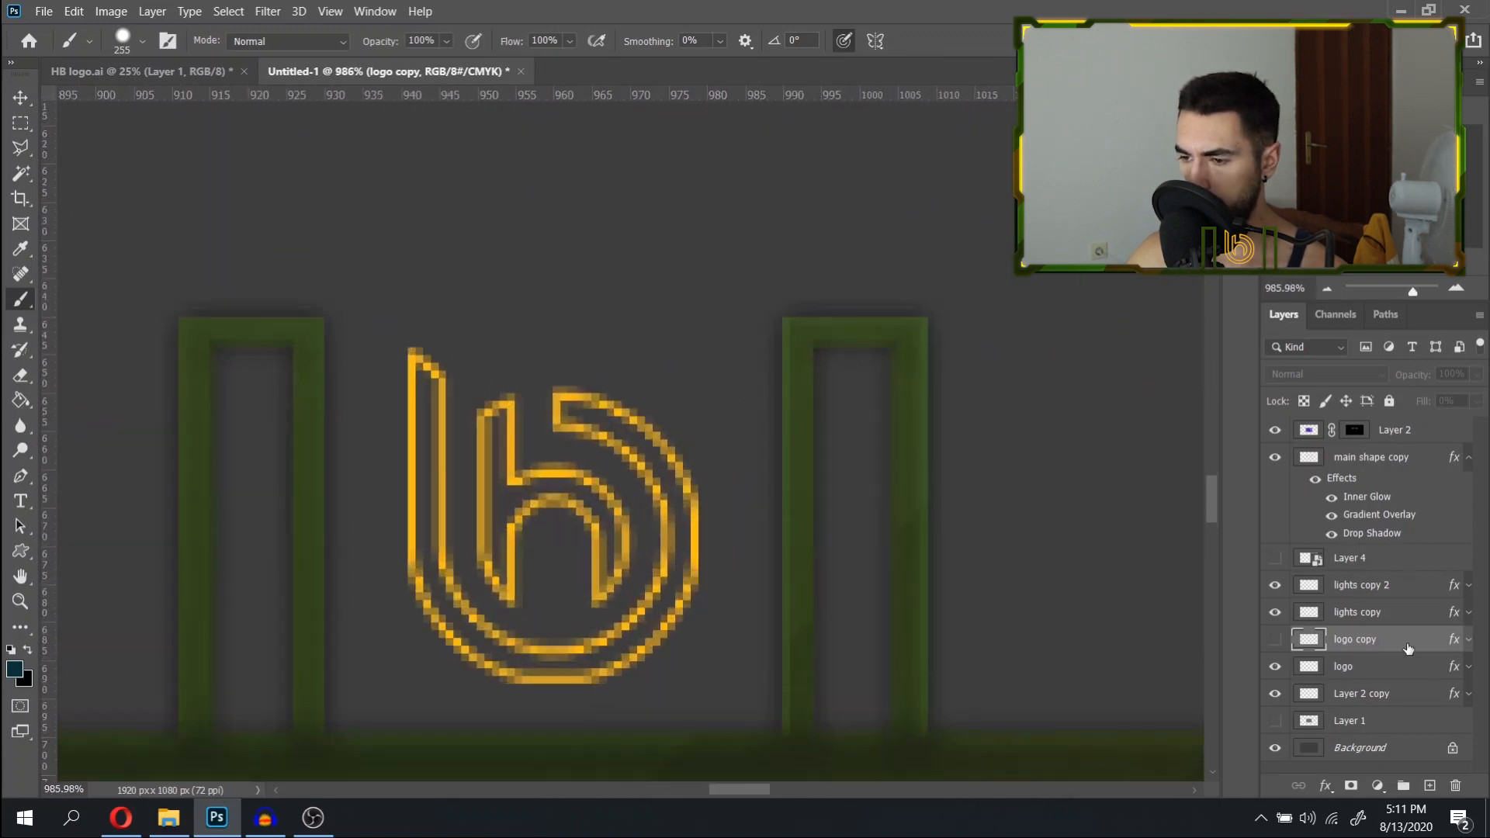
Compare the two logo versions once more up close, and hide both the logo copy and logo layers.
left_click(1274, 639)
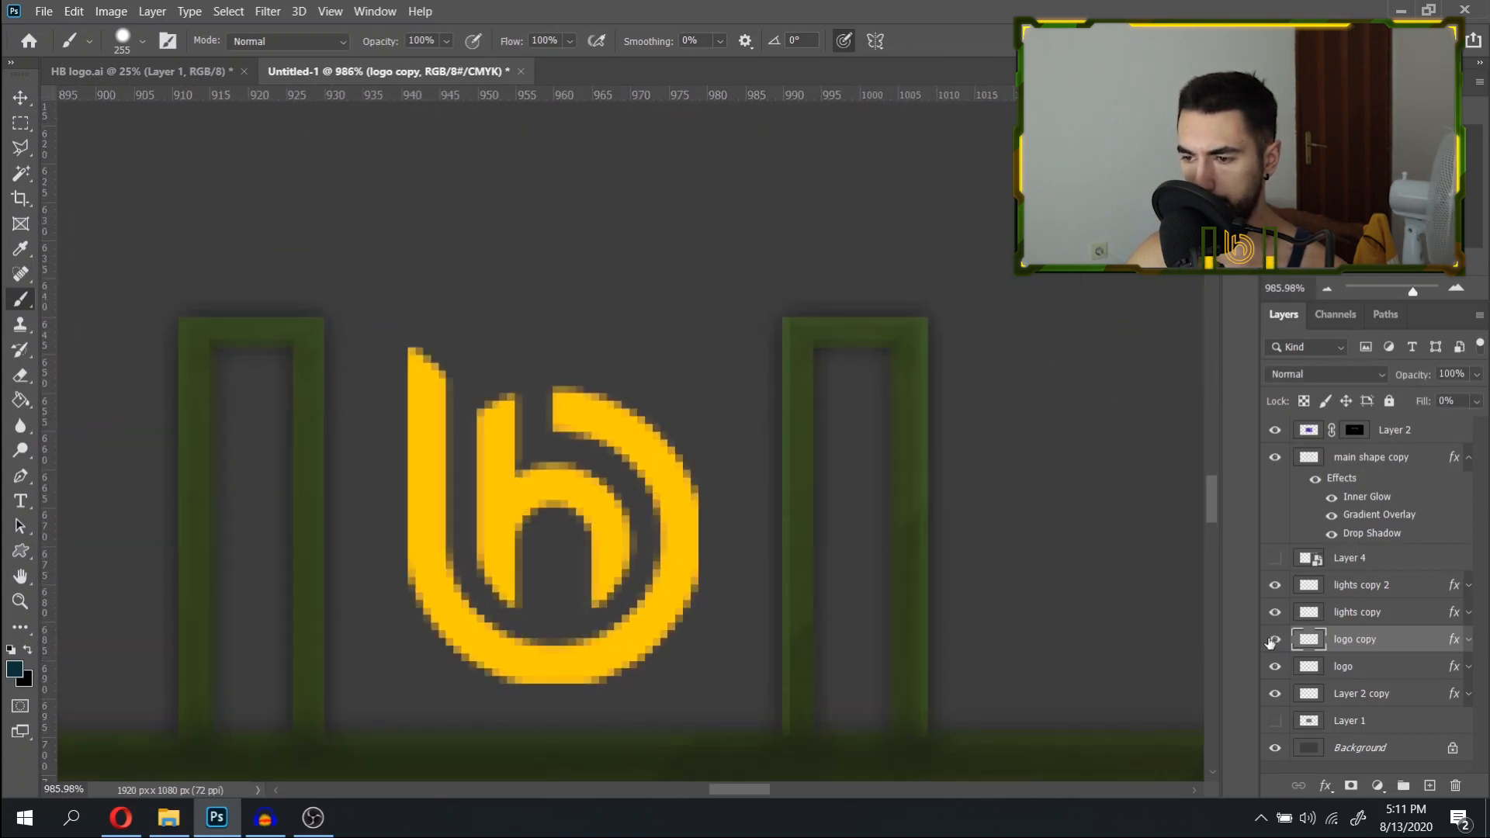
left_click(1275, 639)
left_click(1275, 640)
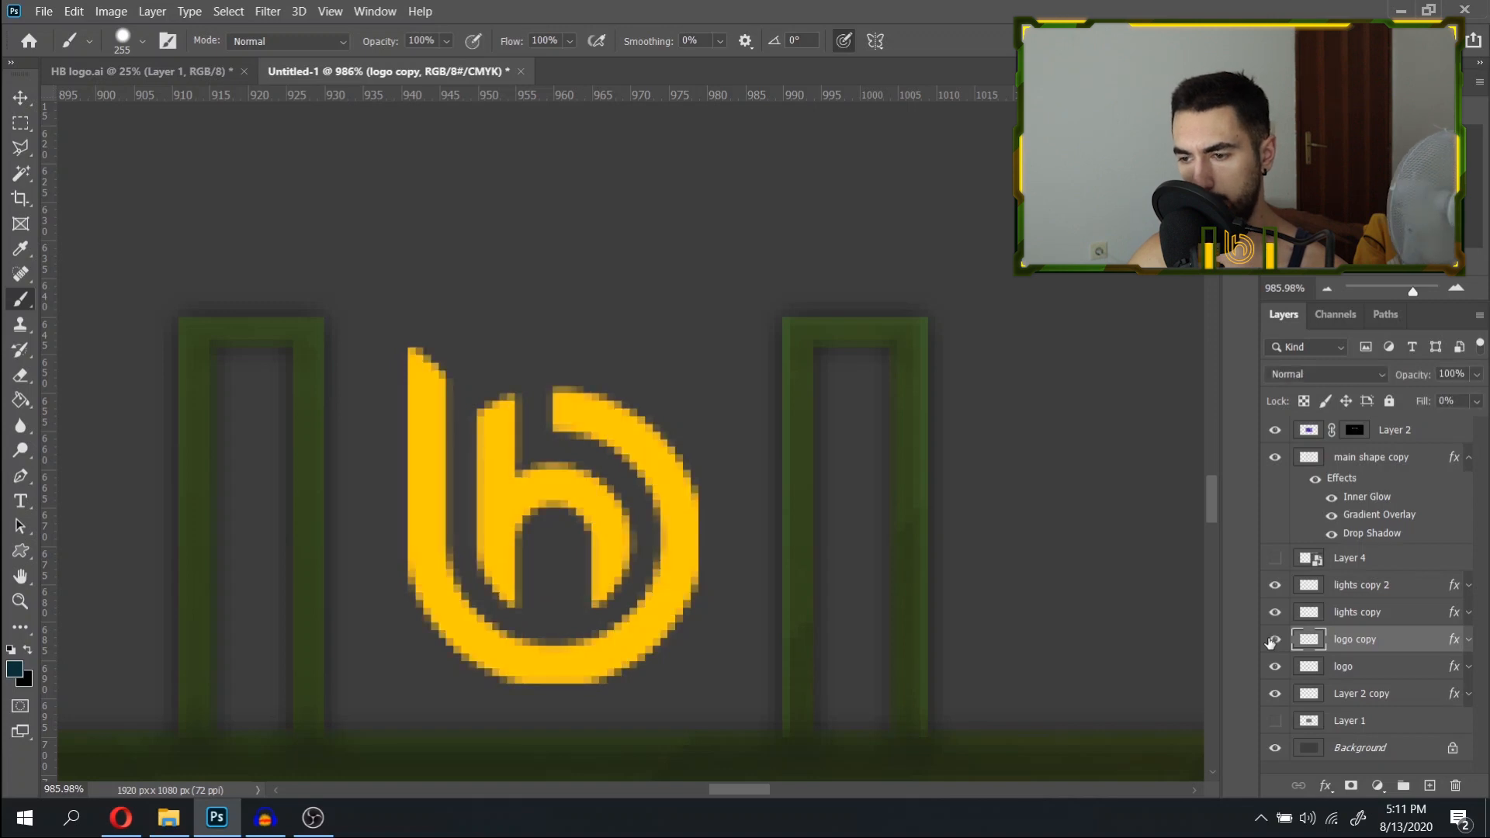
left_click(1275, 640)
left_click(1278, 666)
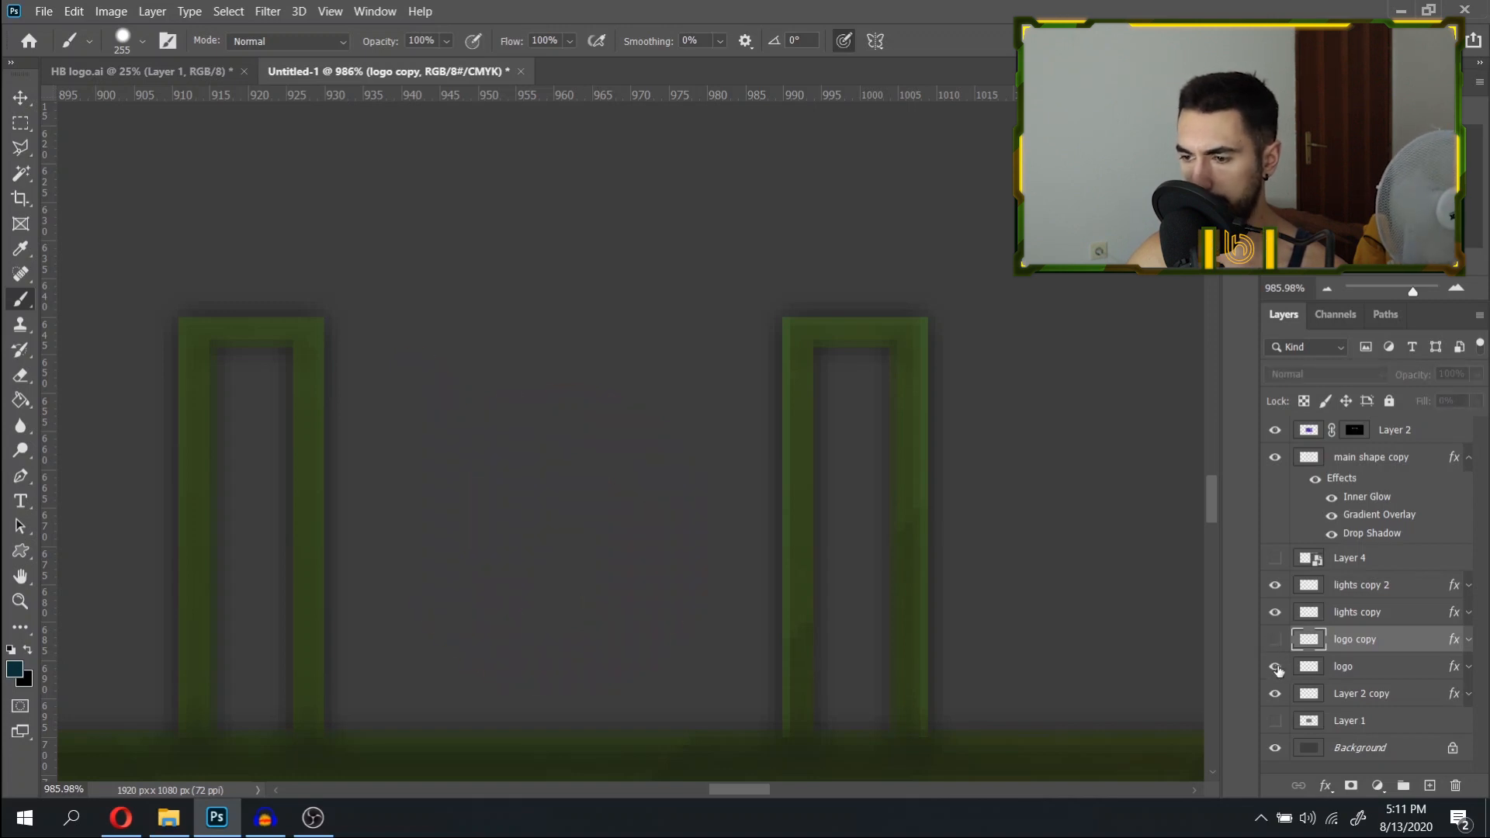
left_click(1278, 667)
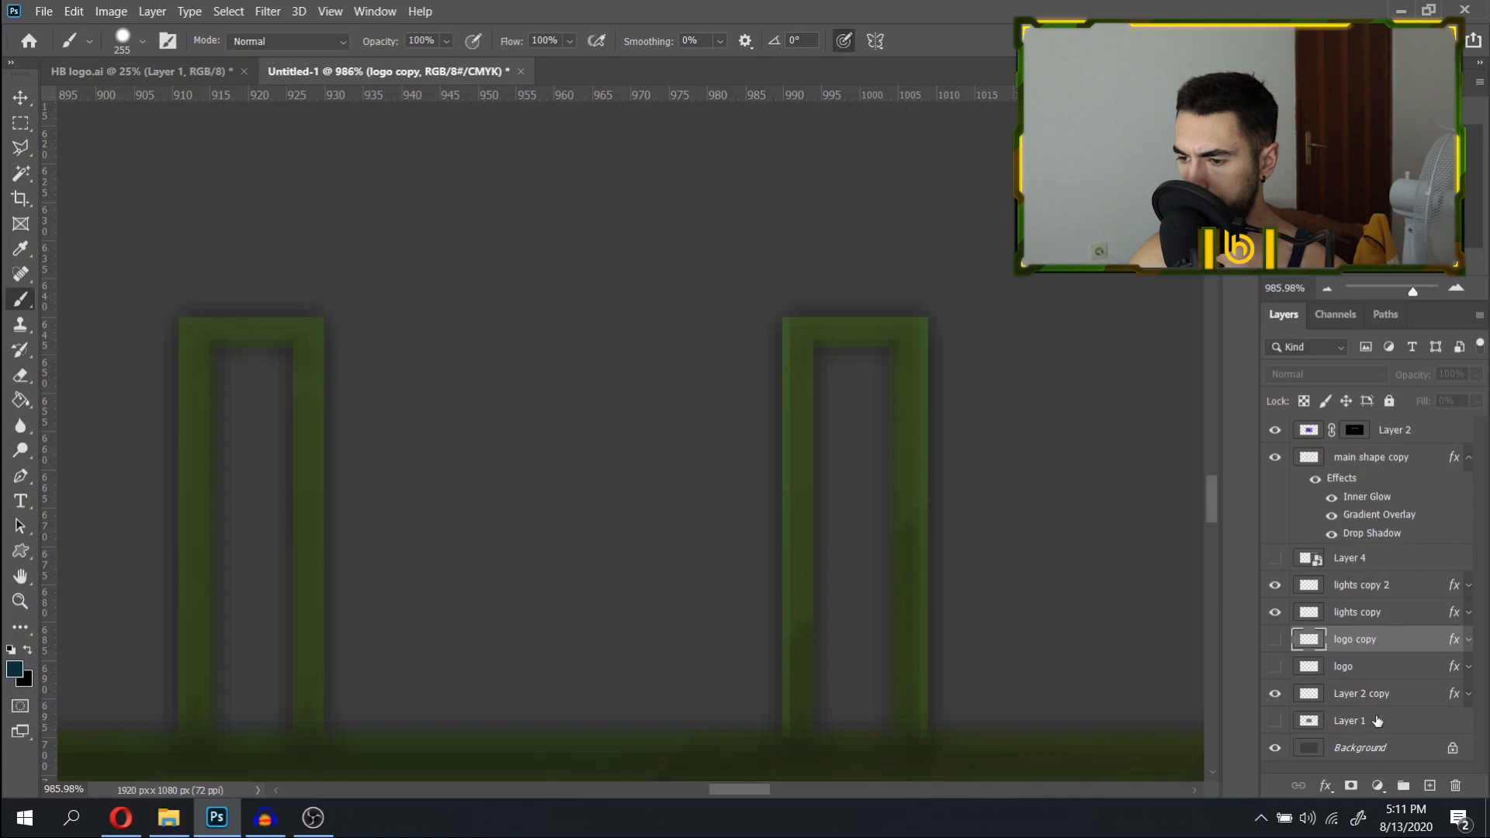
Rename Layer 2 copy as whatever.
left_click(1390, 697)
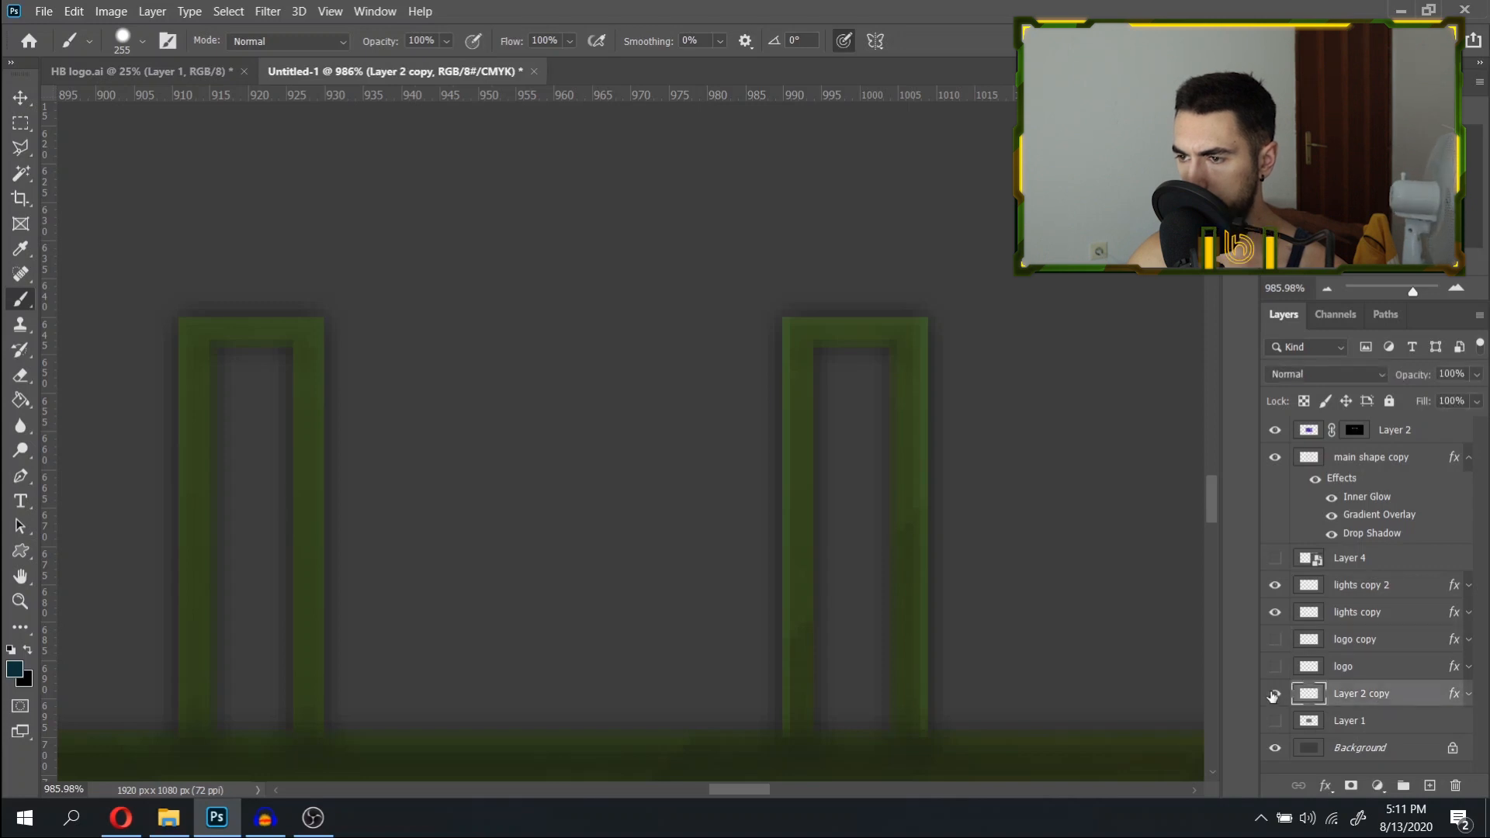
scroll(810, 558, "down", 2)
scroll(811, 558, "down", 3)
left_click(1280, 695)
left_click(1279, 695)
double_click(1366, 695)
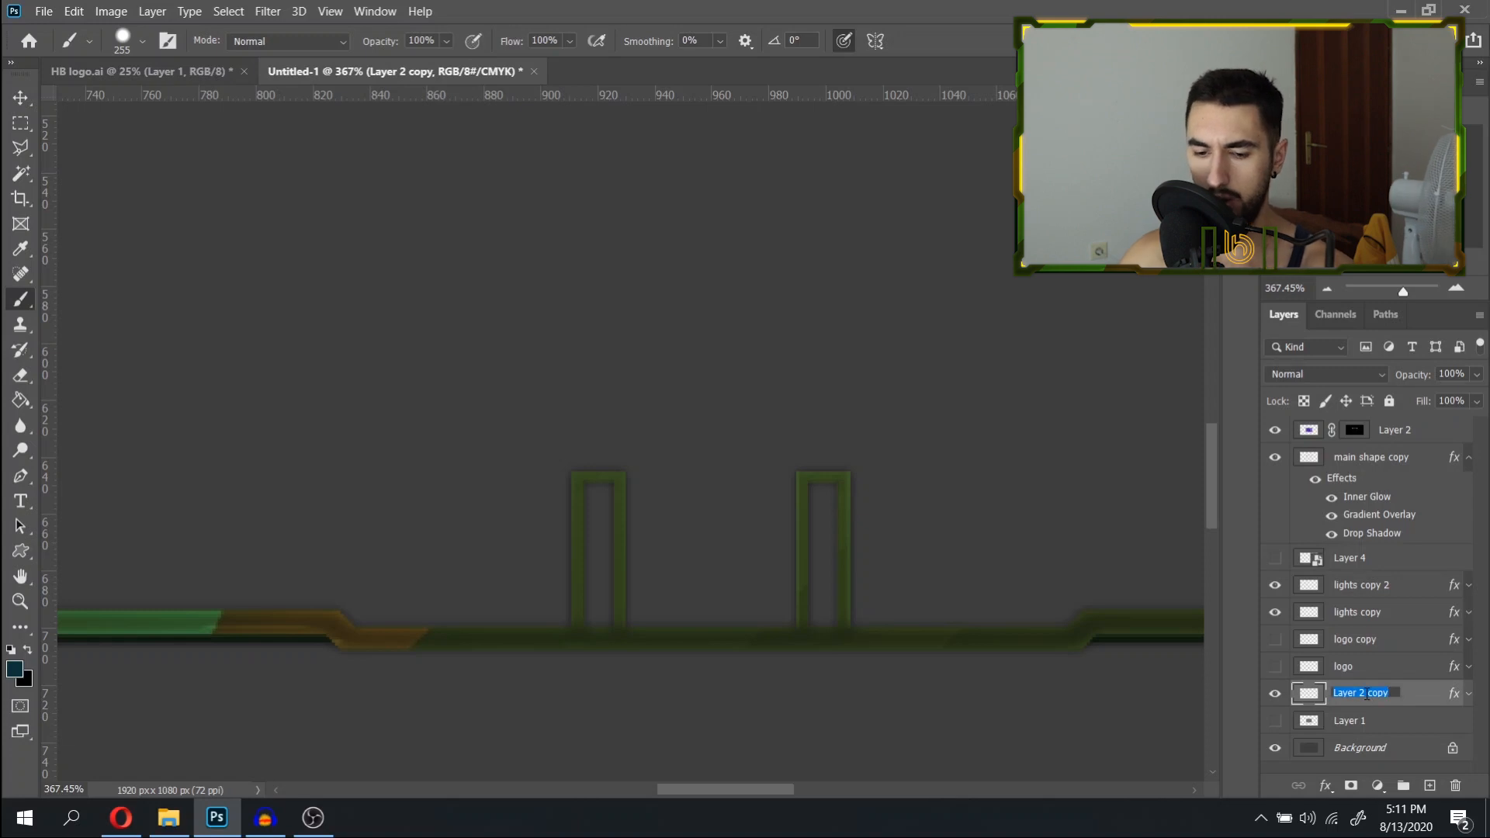
type("whatever")
key("Return")
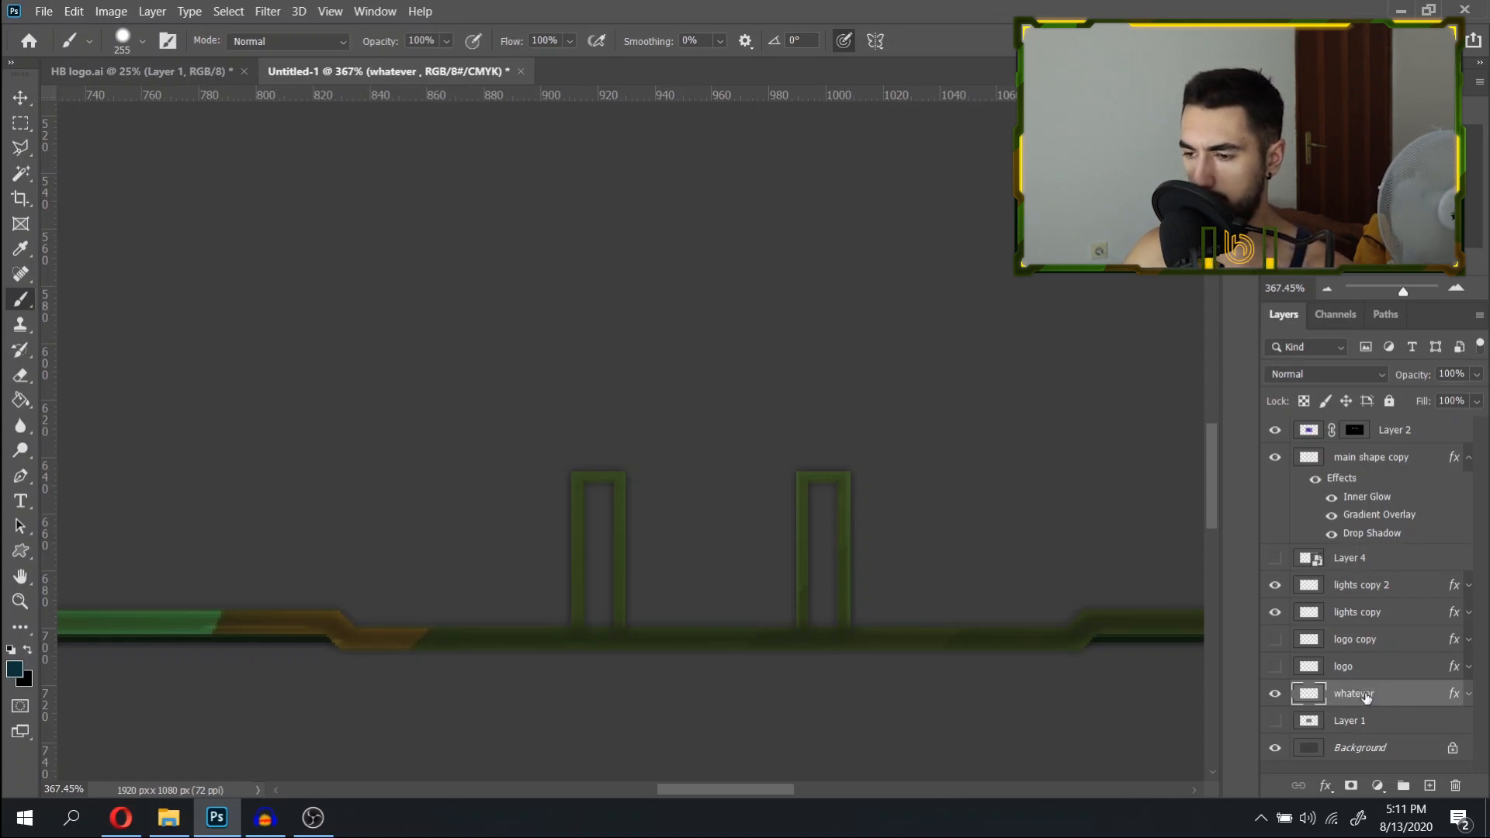
On lights copy 2, paint the inside of both bar outlines within two rectangular selections, and deselect.
left_click_drag(1002, 578, 739, 532)
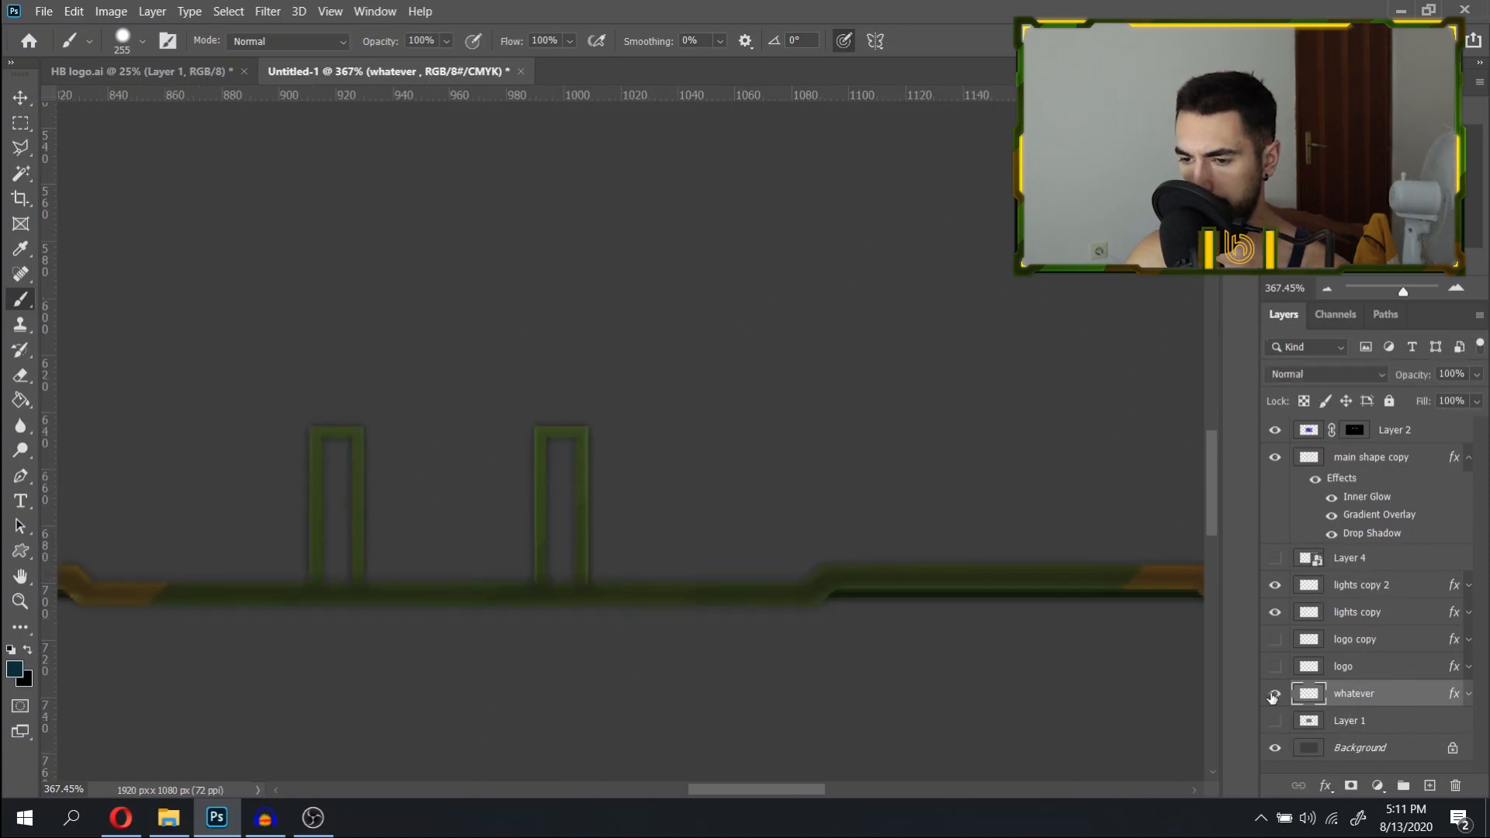
left_click_drag(570, 416, 771, 466)
scroll(672, 559, "up", 4)
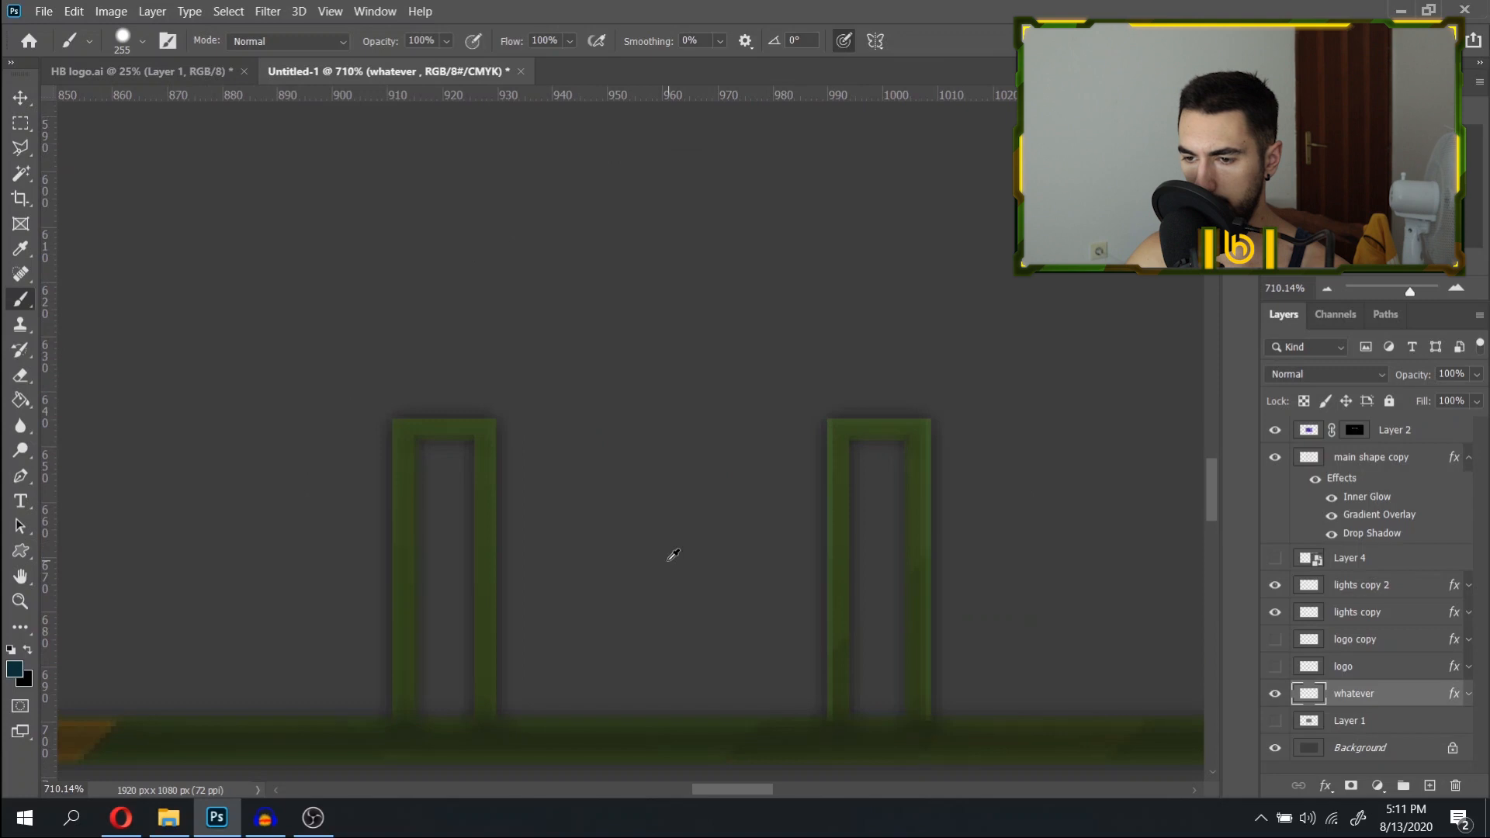
scroll(673, 559, "down", 2)
scroll(674, 554, "up", 1)
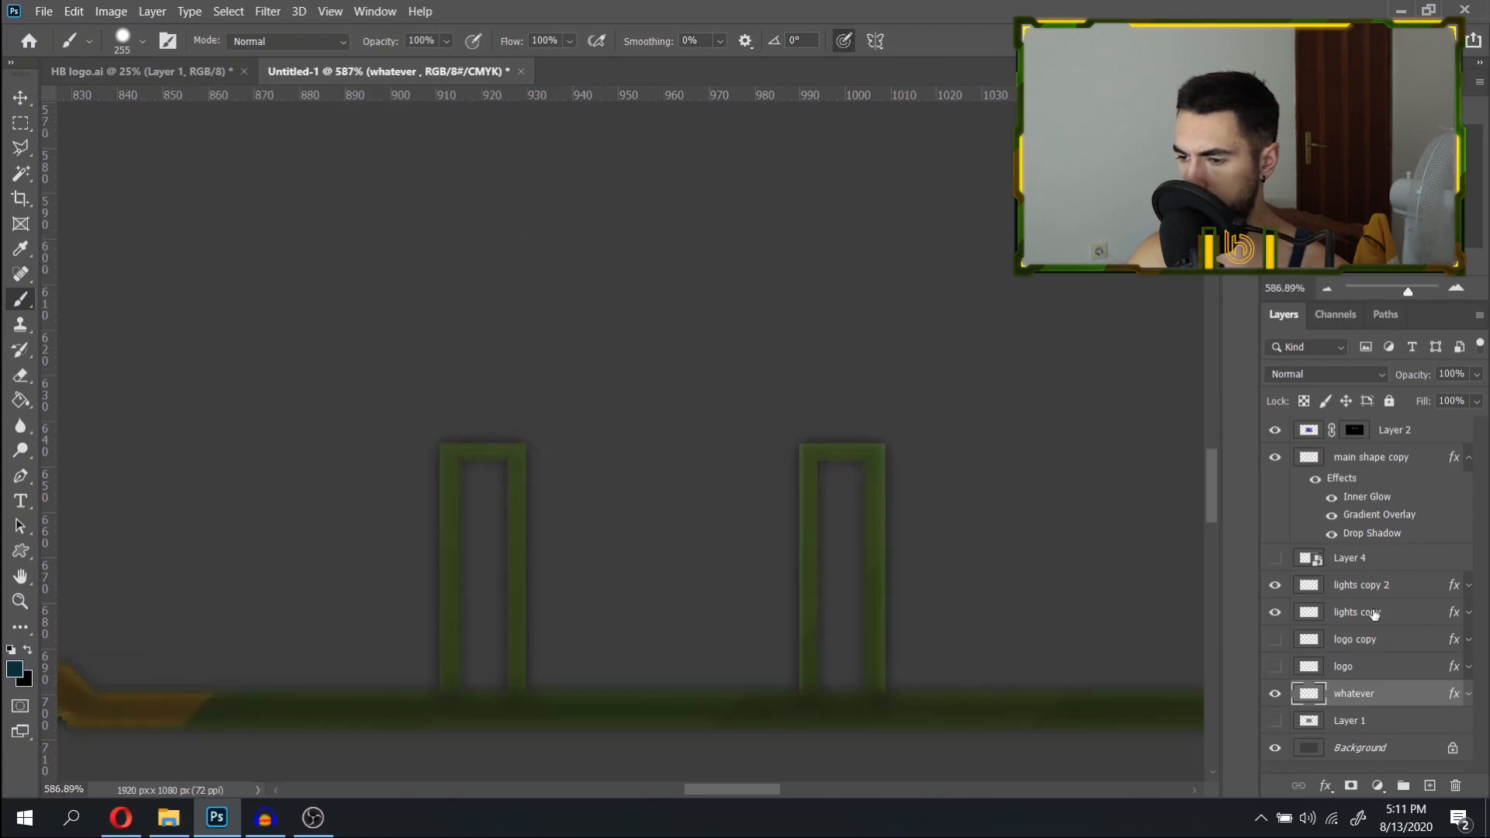
left_click(1371, 614)
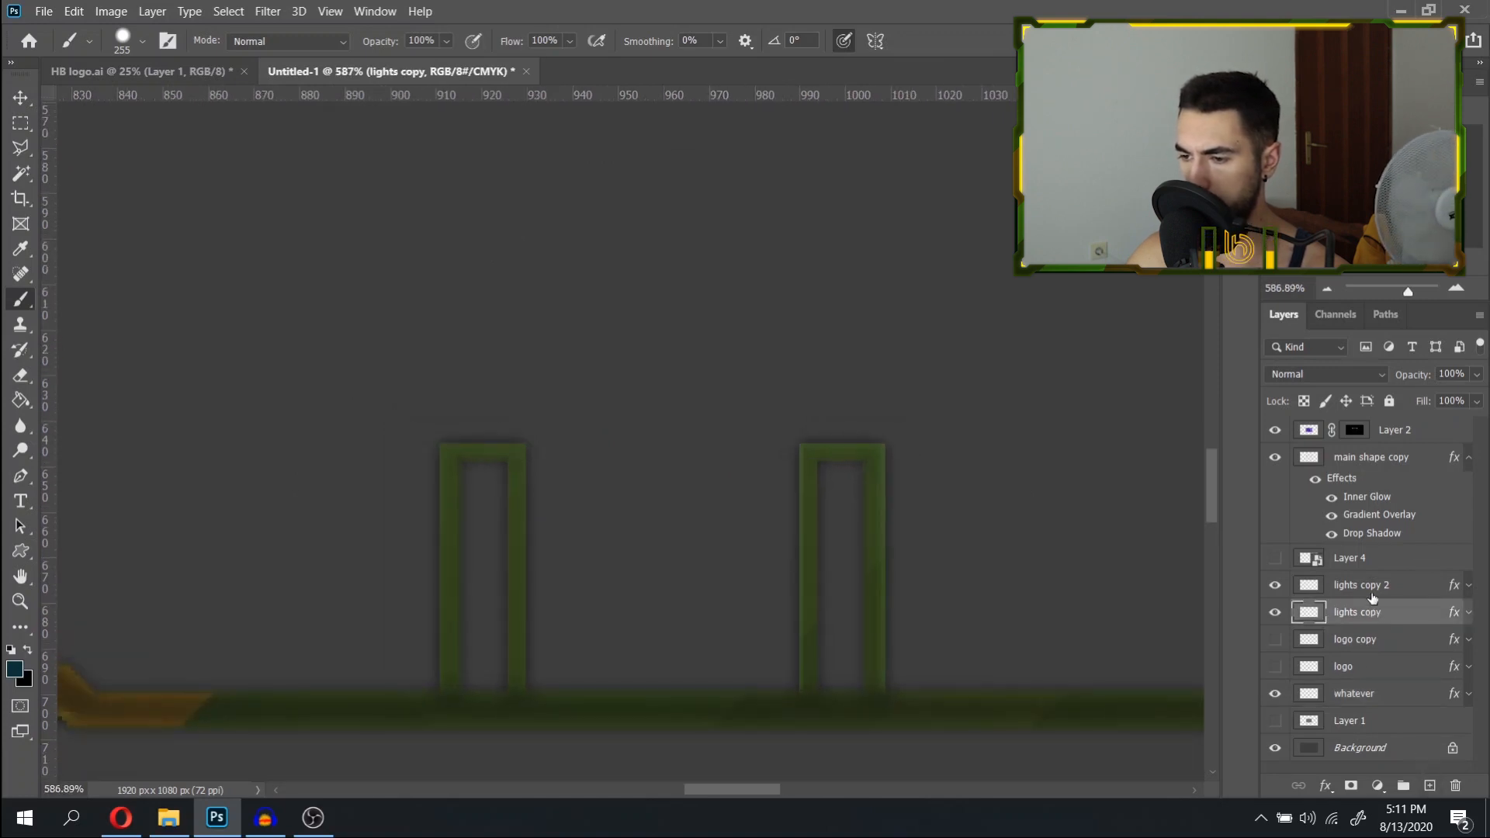
left_click(1286, 590)
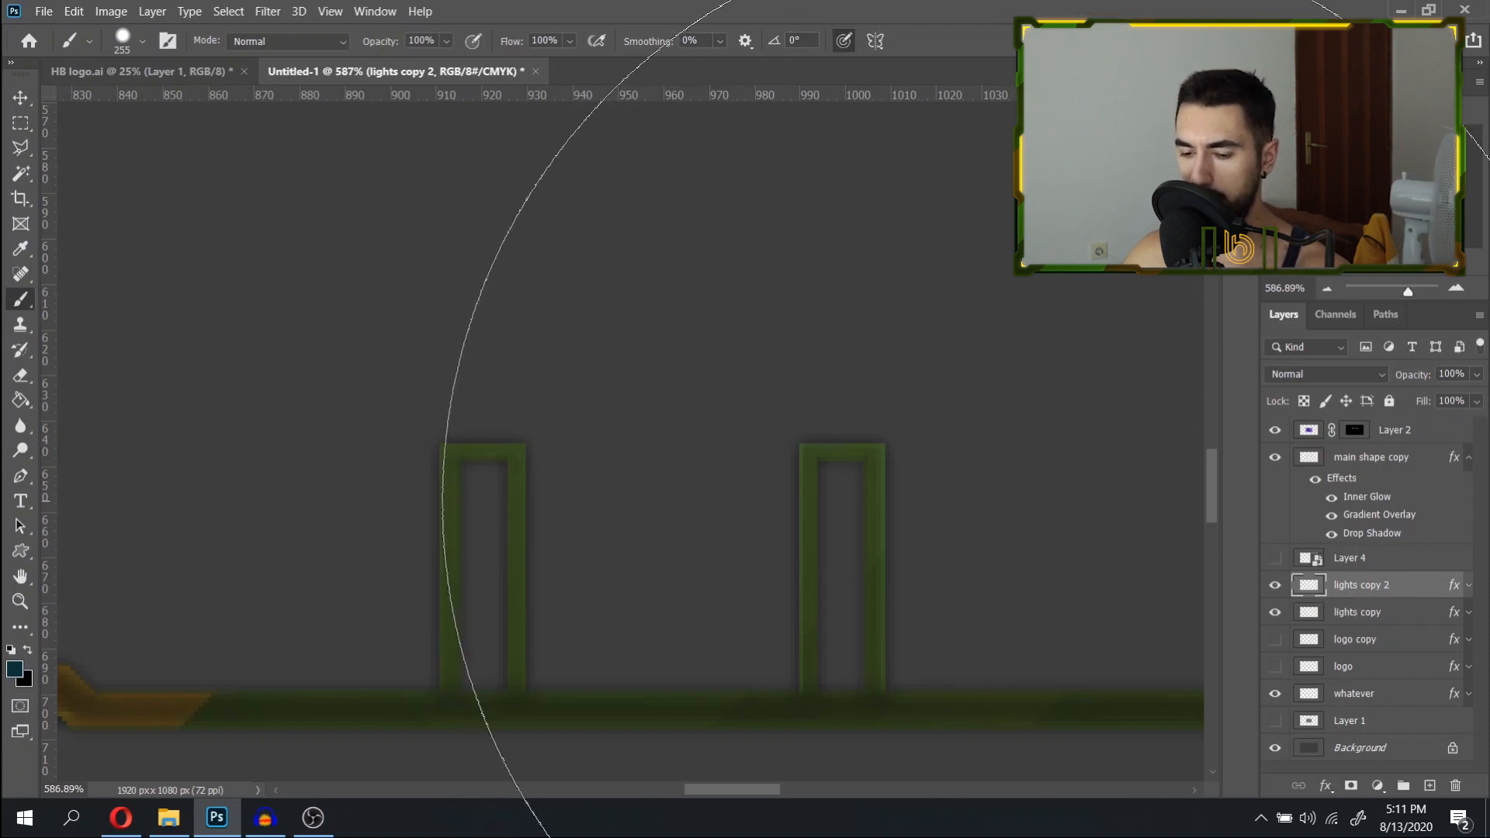
key("m")
left_click_drag(811, 448, 878, 697)
mouse_move(445, 453)
left_mouse_down()
mouse_move(531, 660)
mouse_move(520, 706)
left_mouse_up()
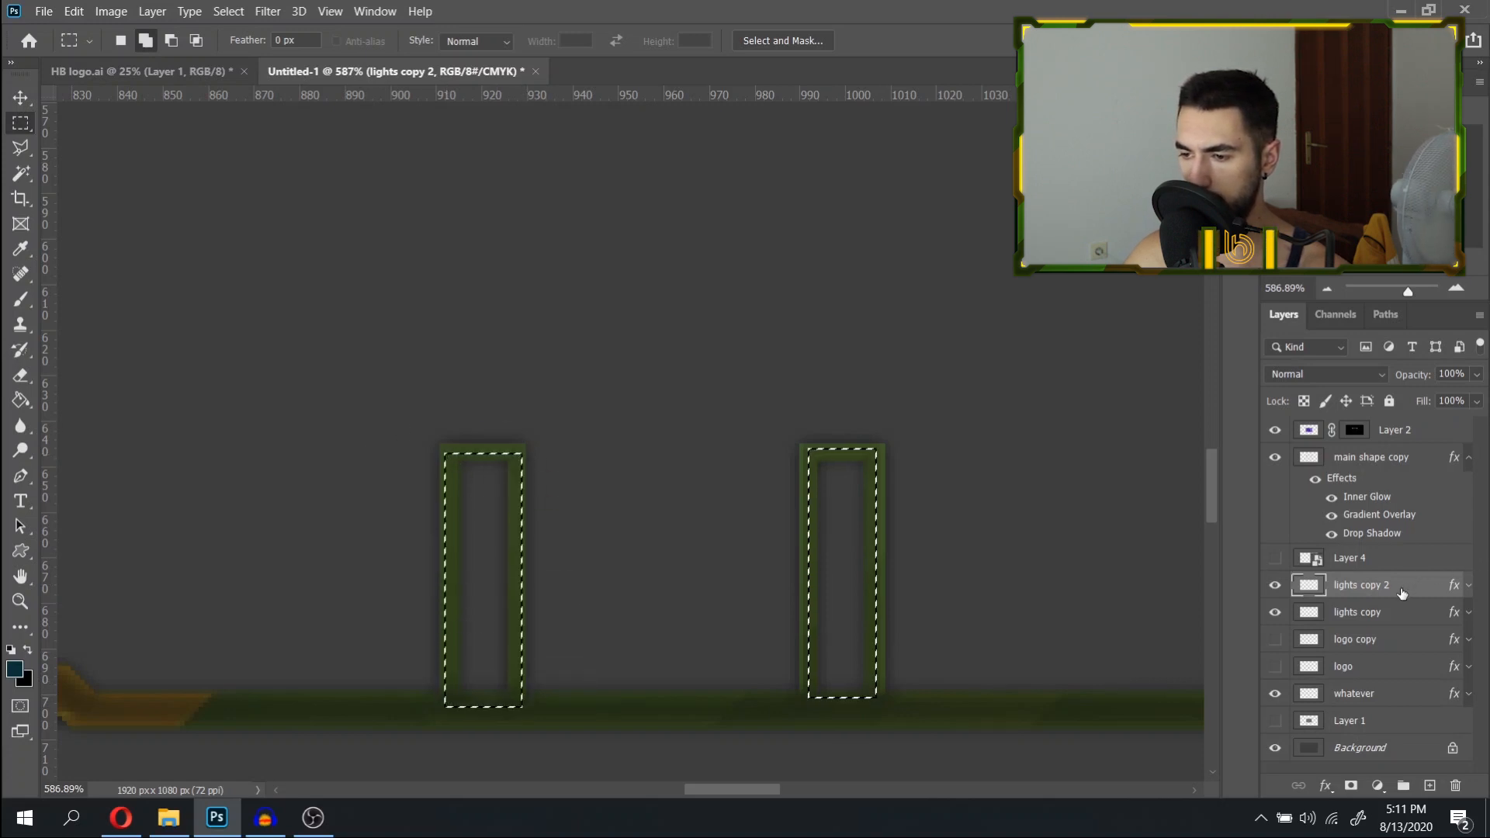
key("b")
left_click(893, 543)
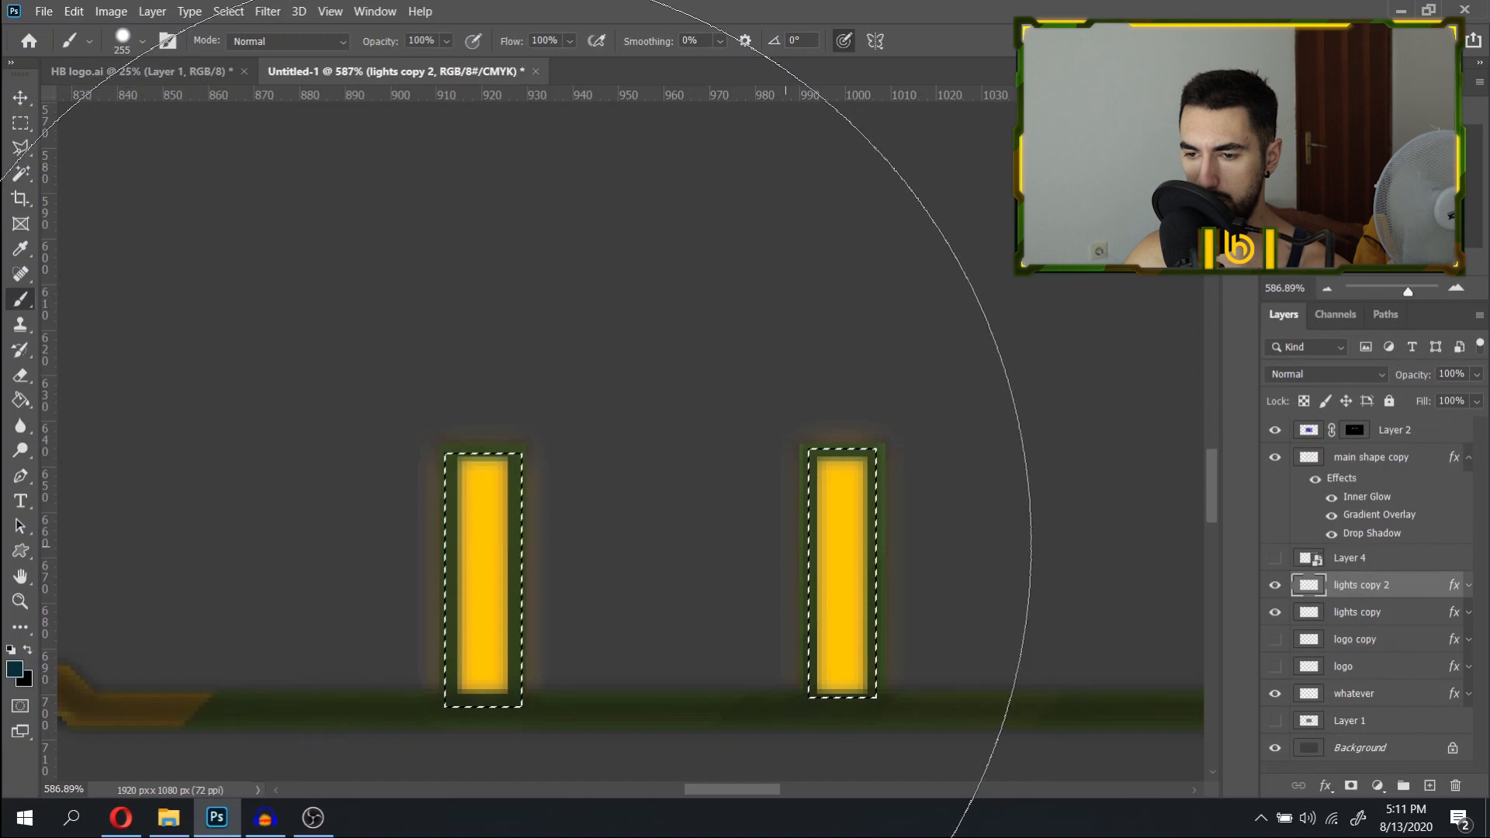
key("ctrl+d")
Put the two yellow bars from lights copy 2 on their own new layer, and collapse that layer's effects list.
scroll(619, 515, "down", 10)
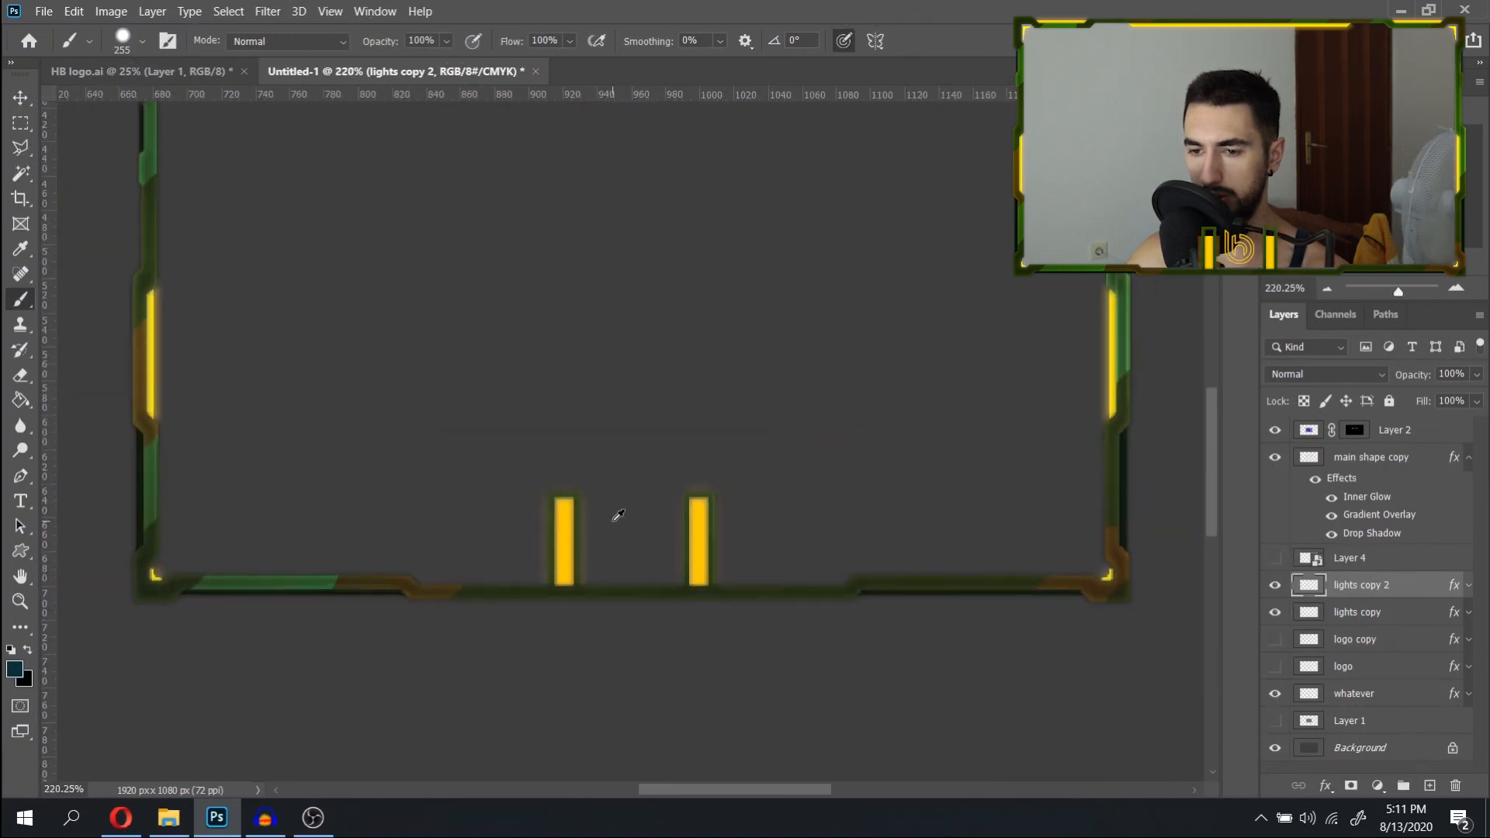
scroll(619, 516, "up", 8)
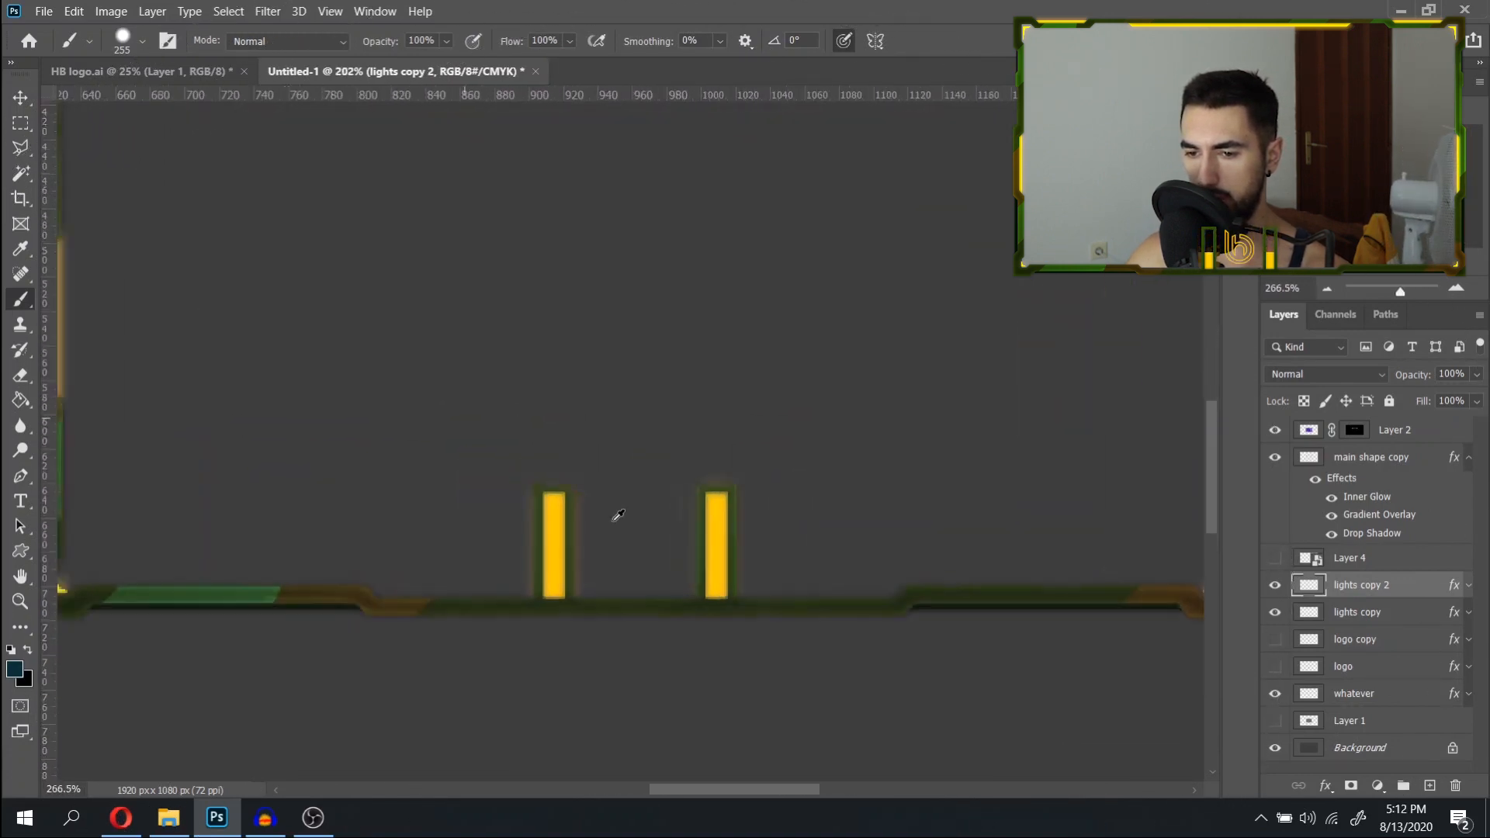
key("ctrl+t")
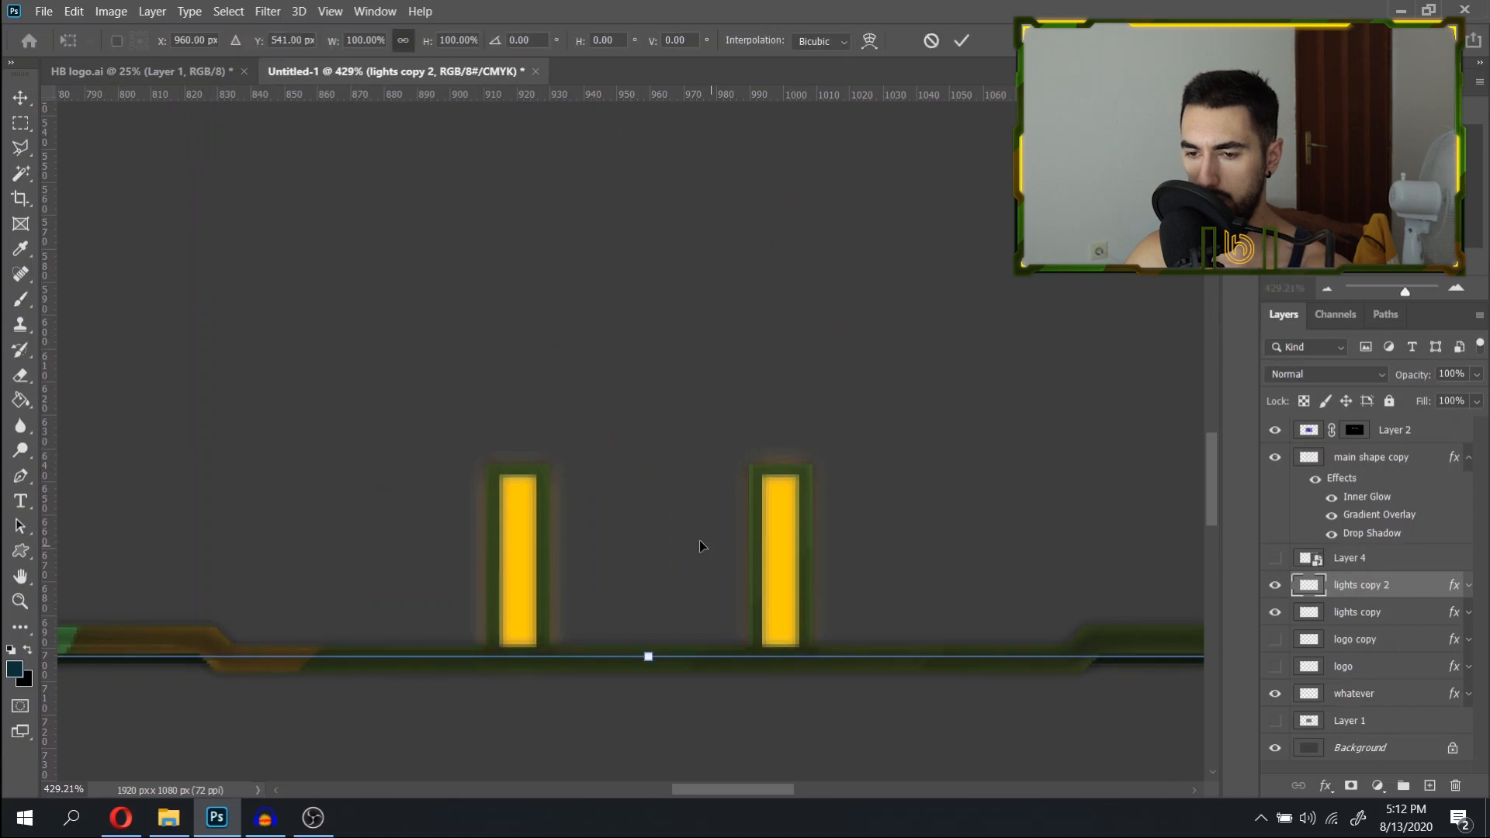
left_click(961, 41)
key("m")
mouse_move(380, 385)
left_mouse_down()
mouse_move(790, 689)
mouse_move(861, 700)
left_mouse_up()
right_click(692, 587)
left_click(769, 386)
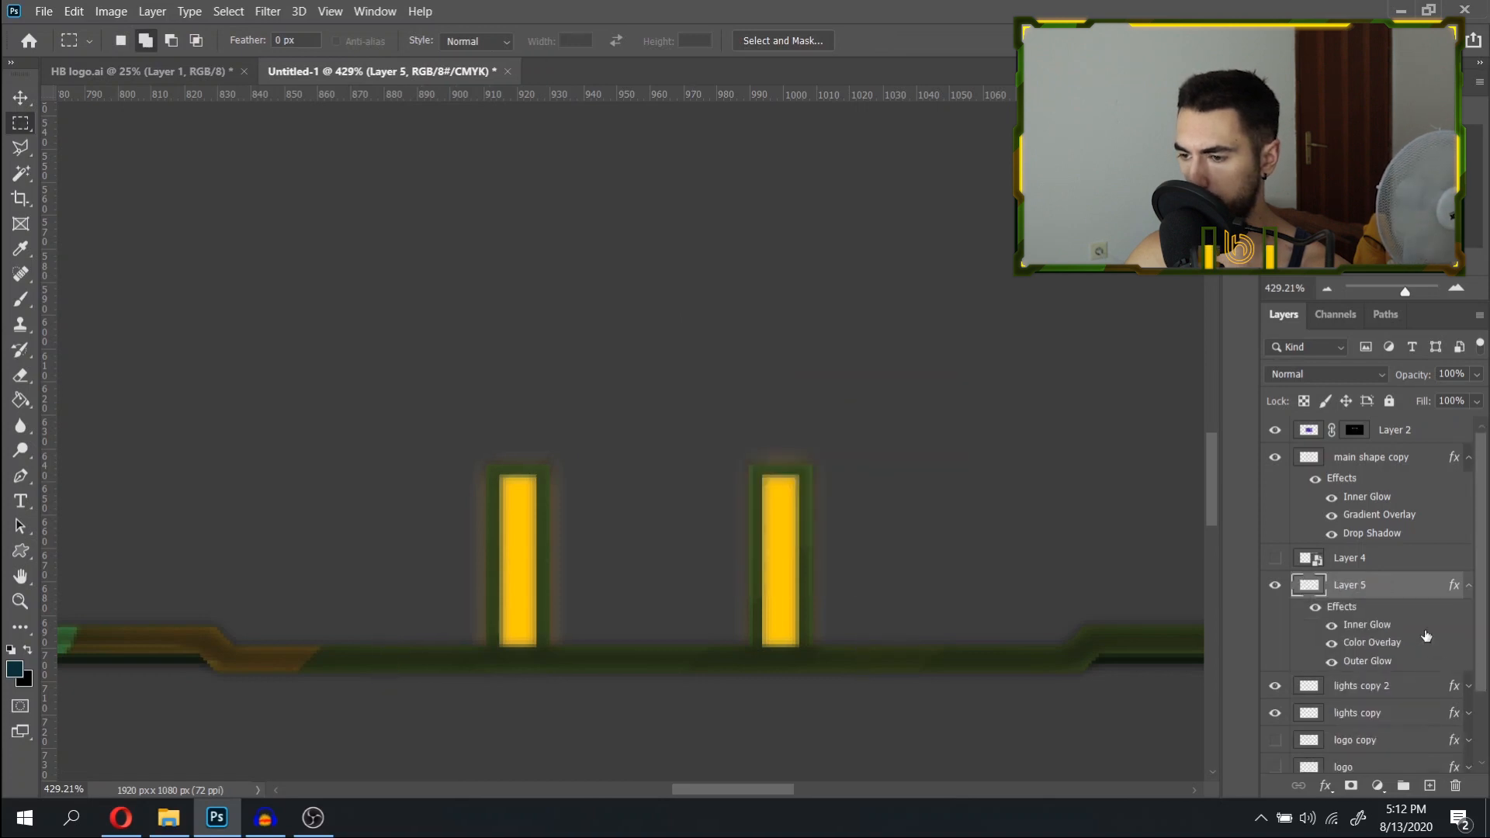
left_click(1470, 588)
Delete the lights copy 2 layer and check the whole frame.
left_click_drag(1385, 613, 1453, 782)
scroll(675, 572, "down", 5)
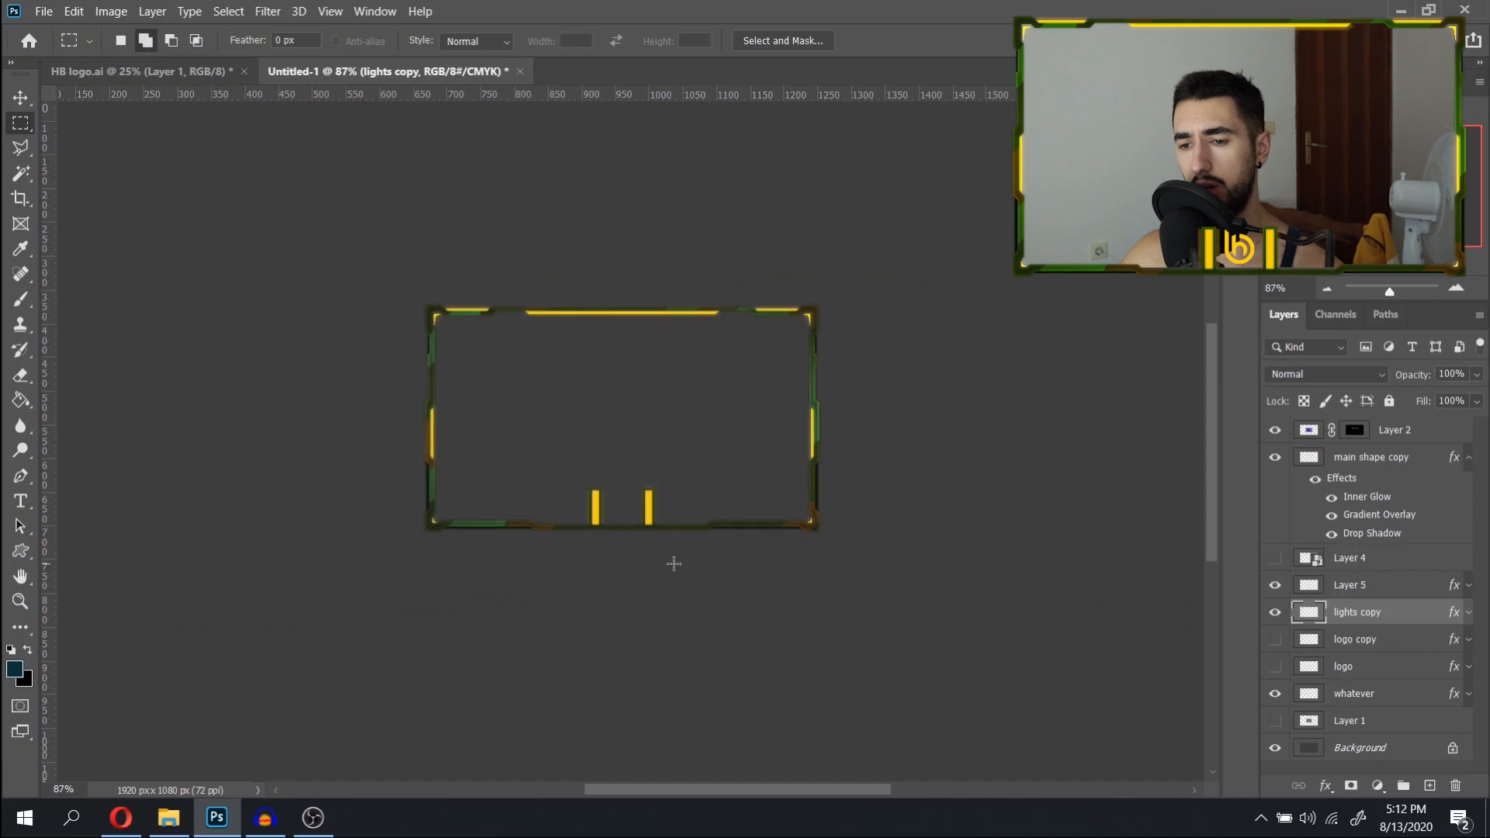
scroll(509, 343, "up", 5)
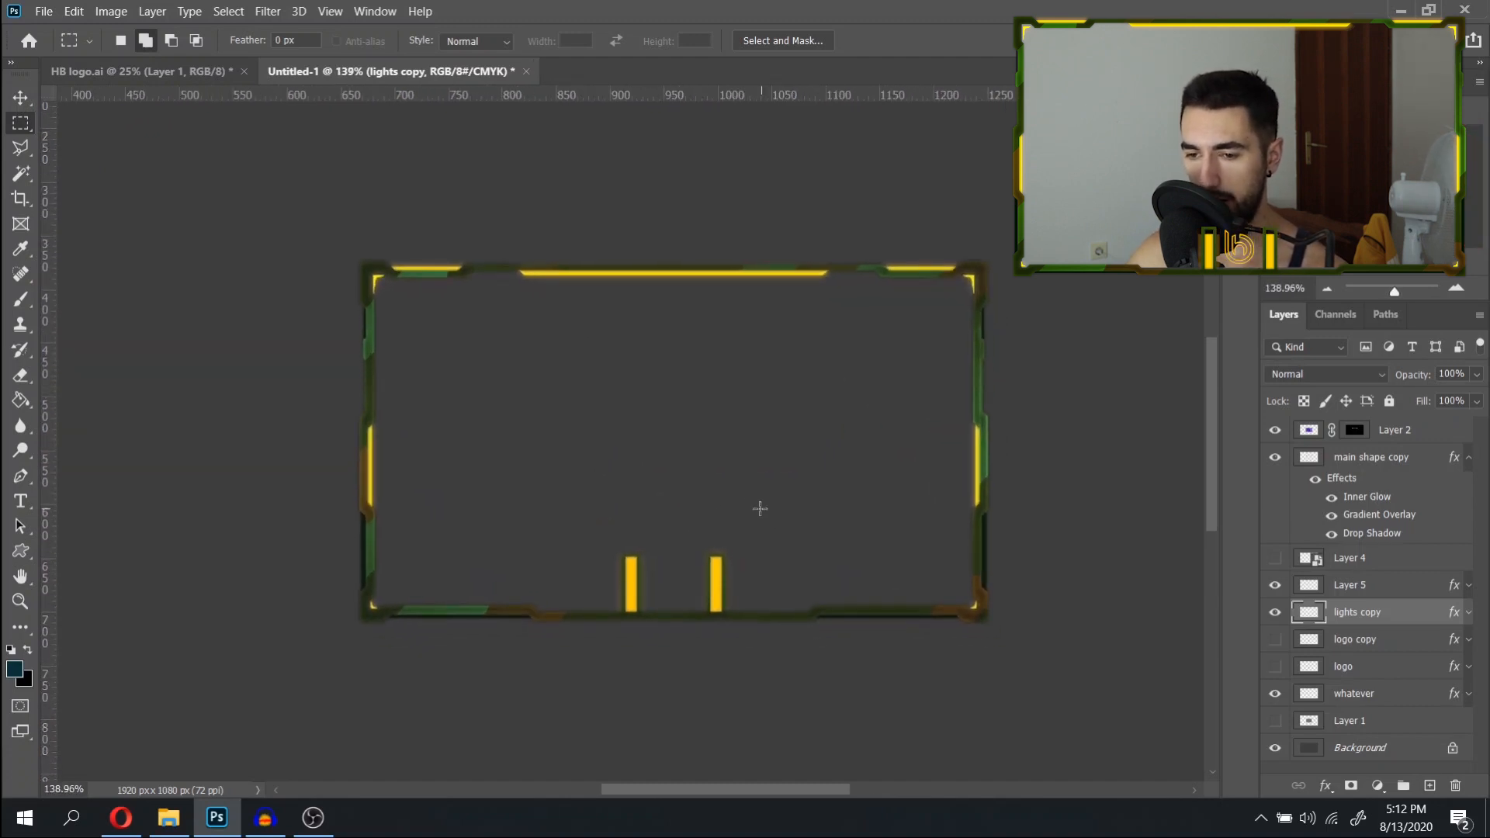
Check what lights copy and Layer 5 contain by toggling their visibility, and collapse the main shape copy effects list.
left_click_drag(852, 450, 828, 460)
left_click(1281, 619)
left_click(1280, 618)
left_click(1275, 591)
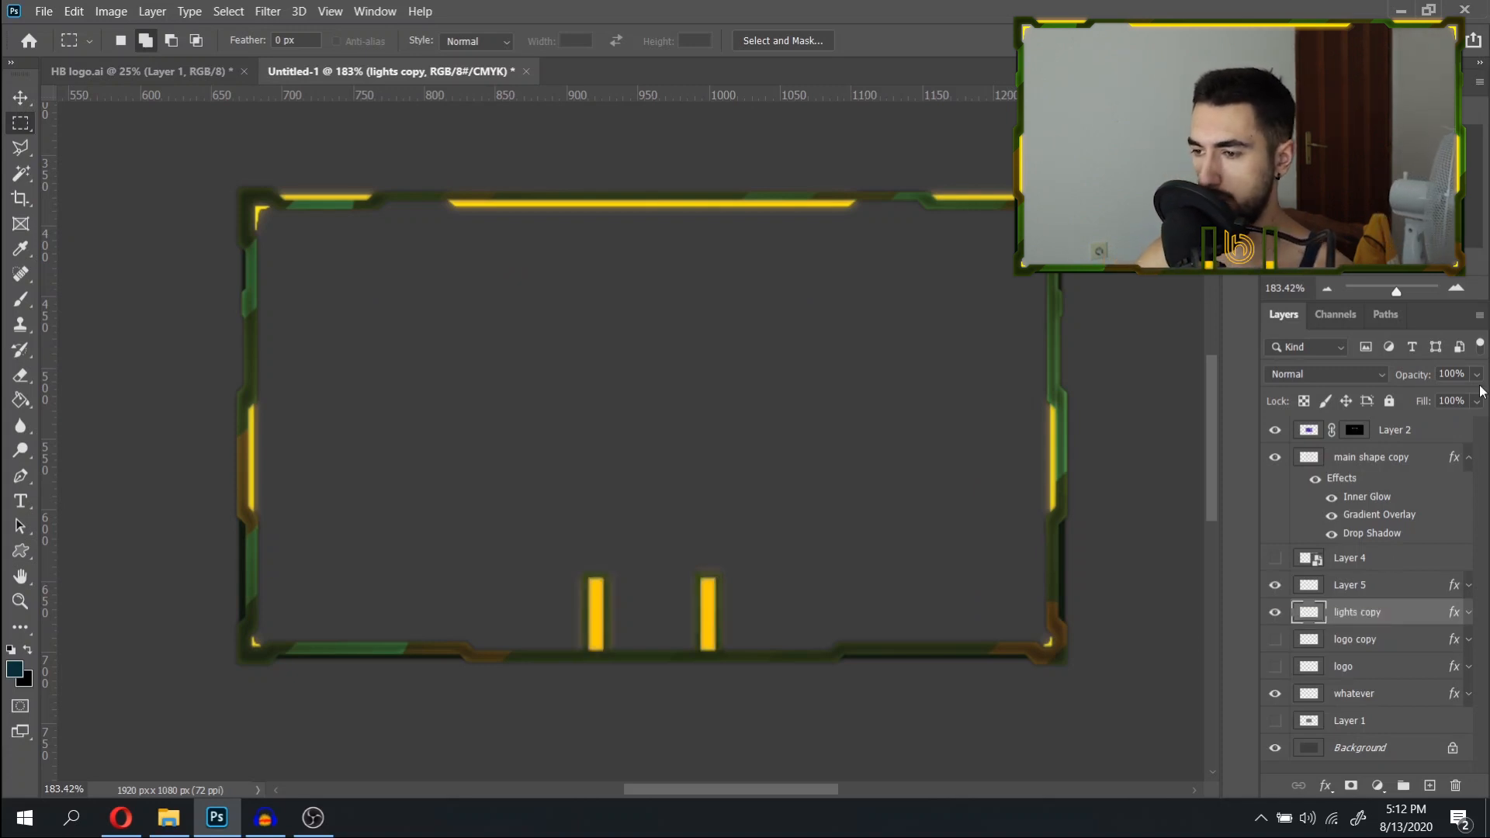
left_click(1469, 459)
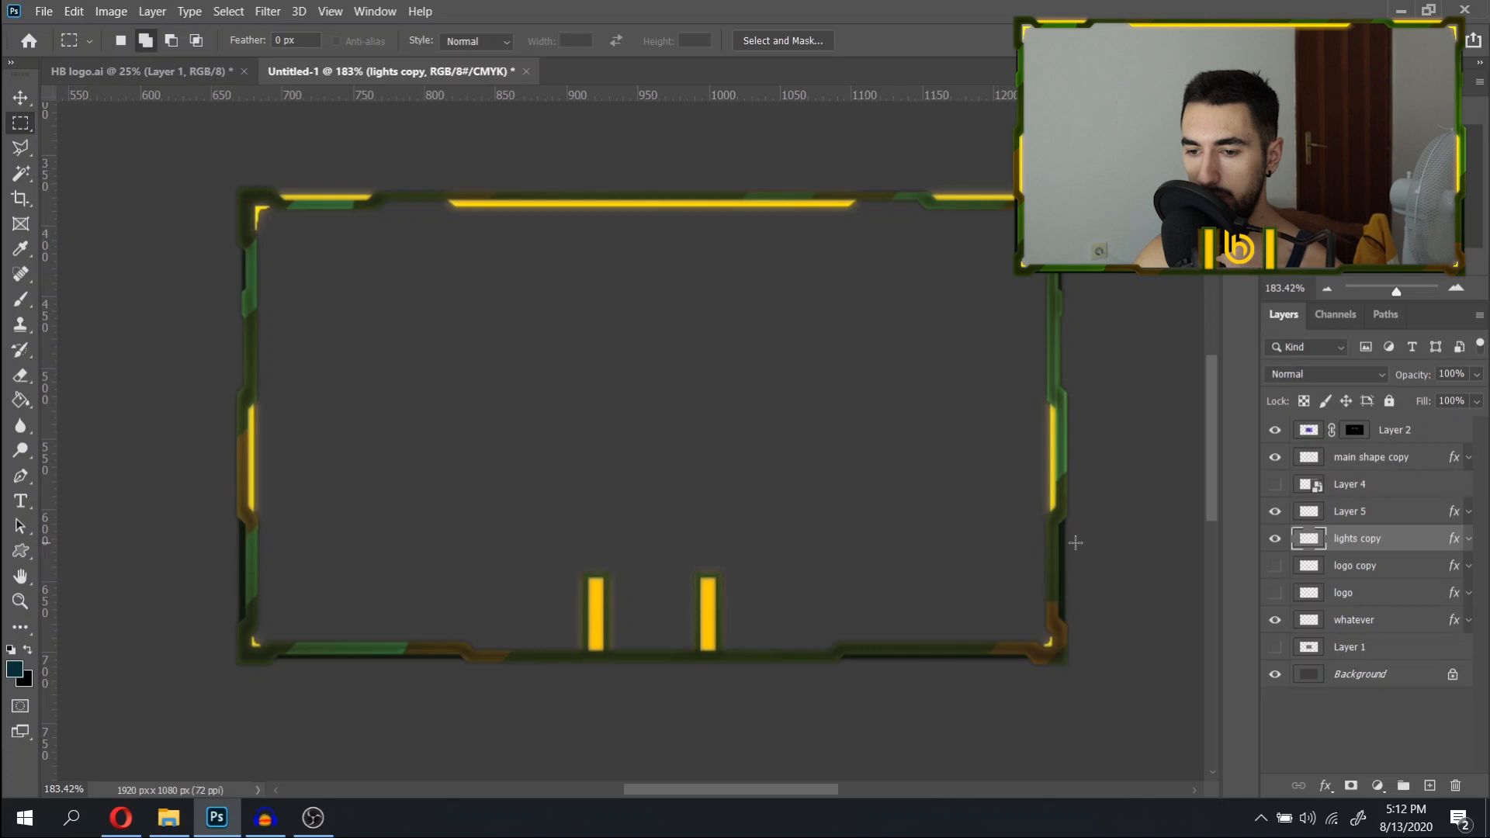
Make the outlined logo layer visible between the yellow bars and inspect its list of effects.
left_click(1274, 594)
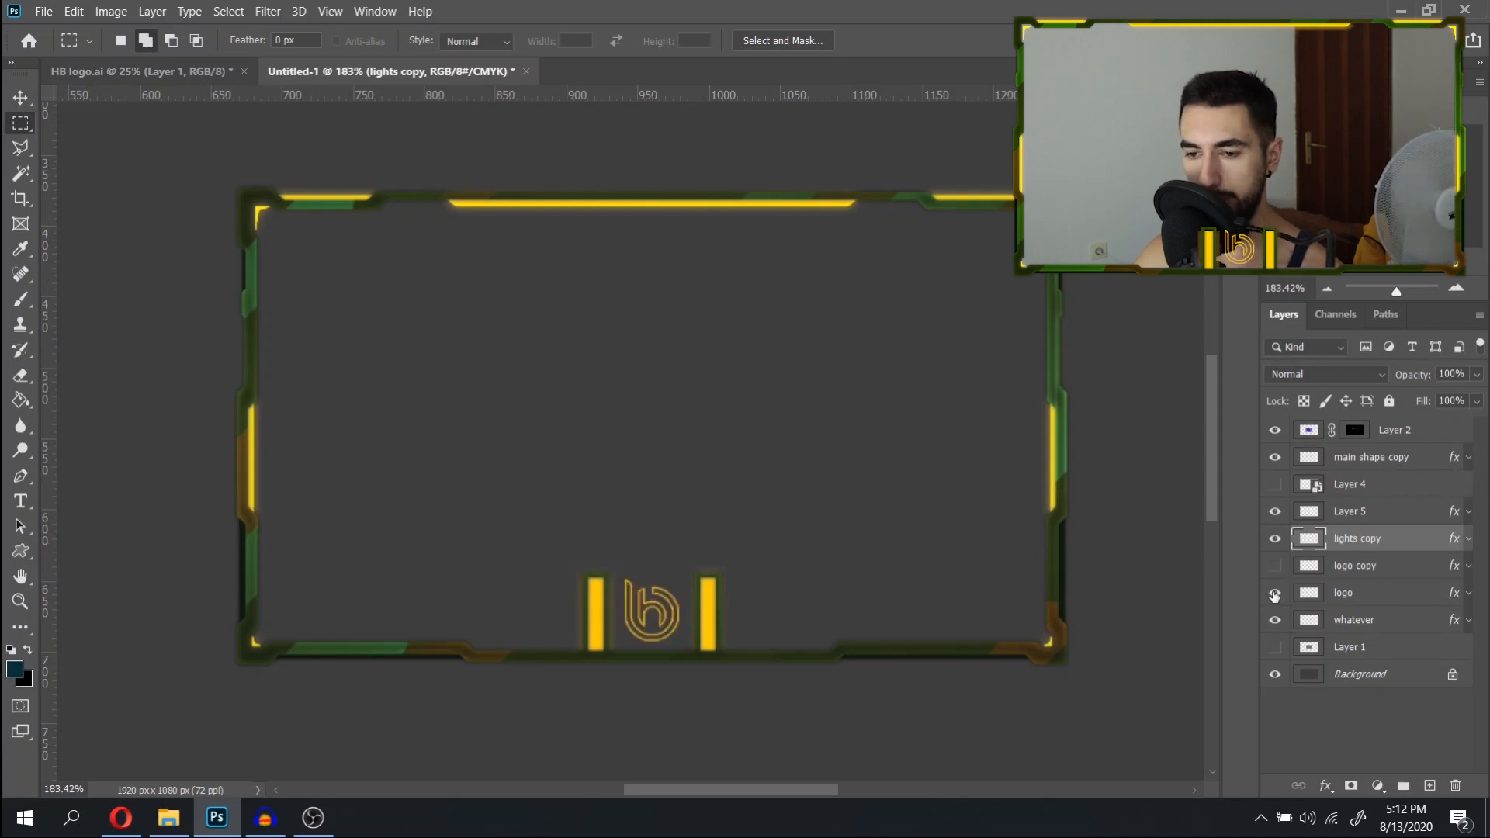
left_click(1274, 594)
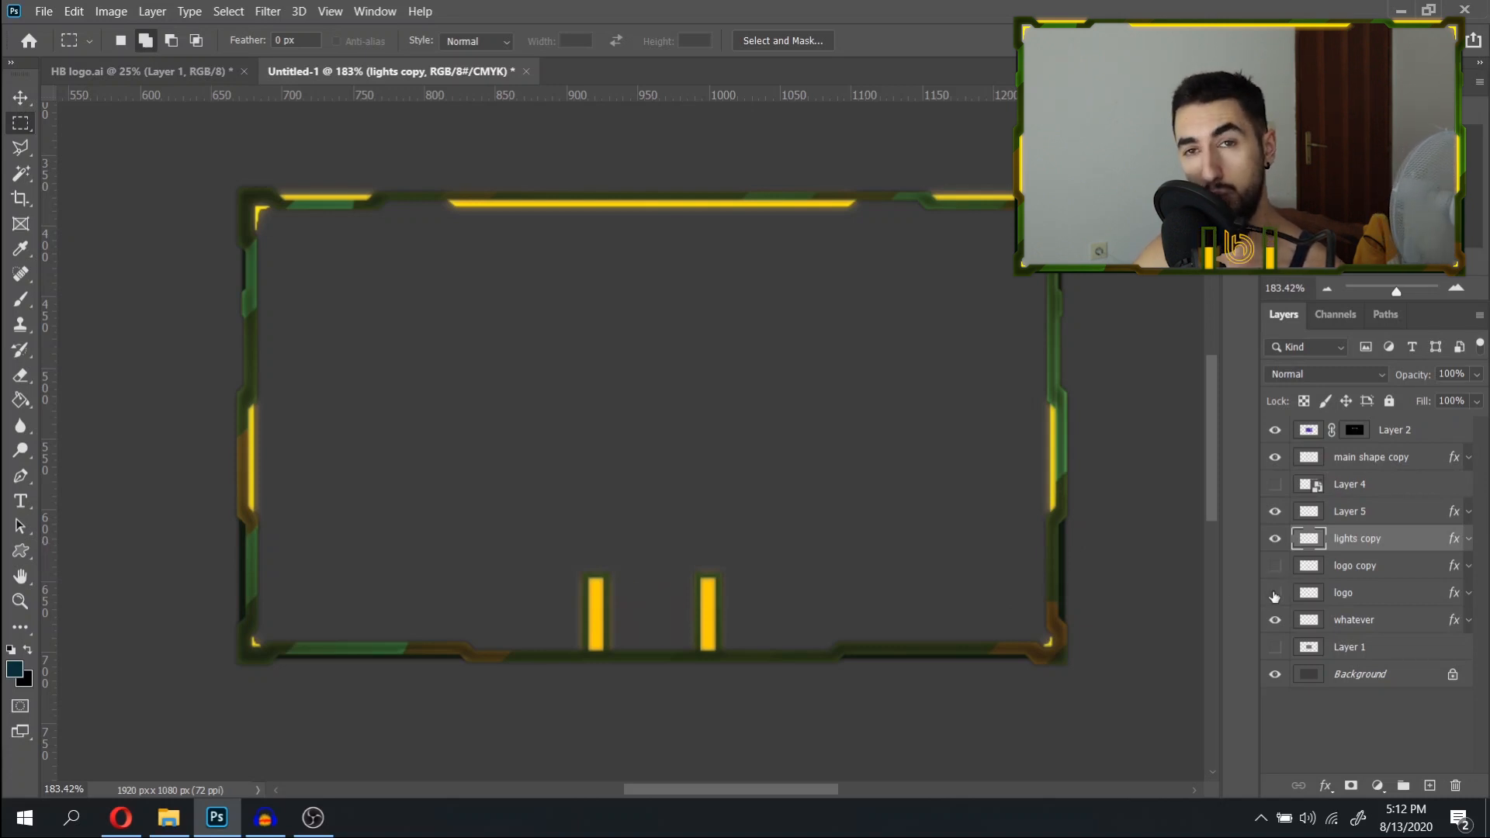
left_click(1274, 594)
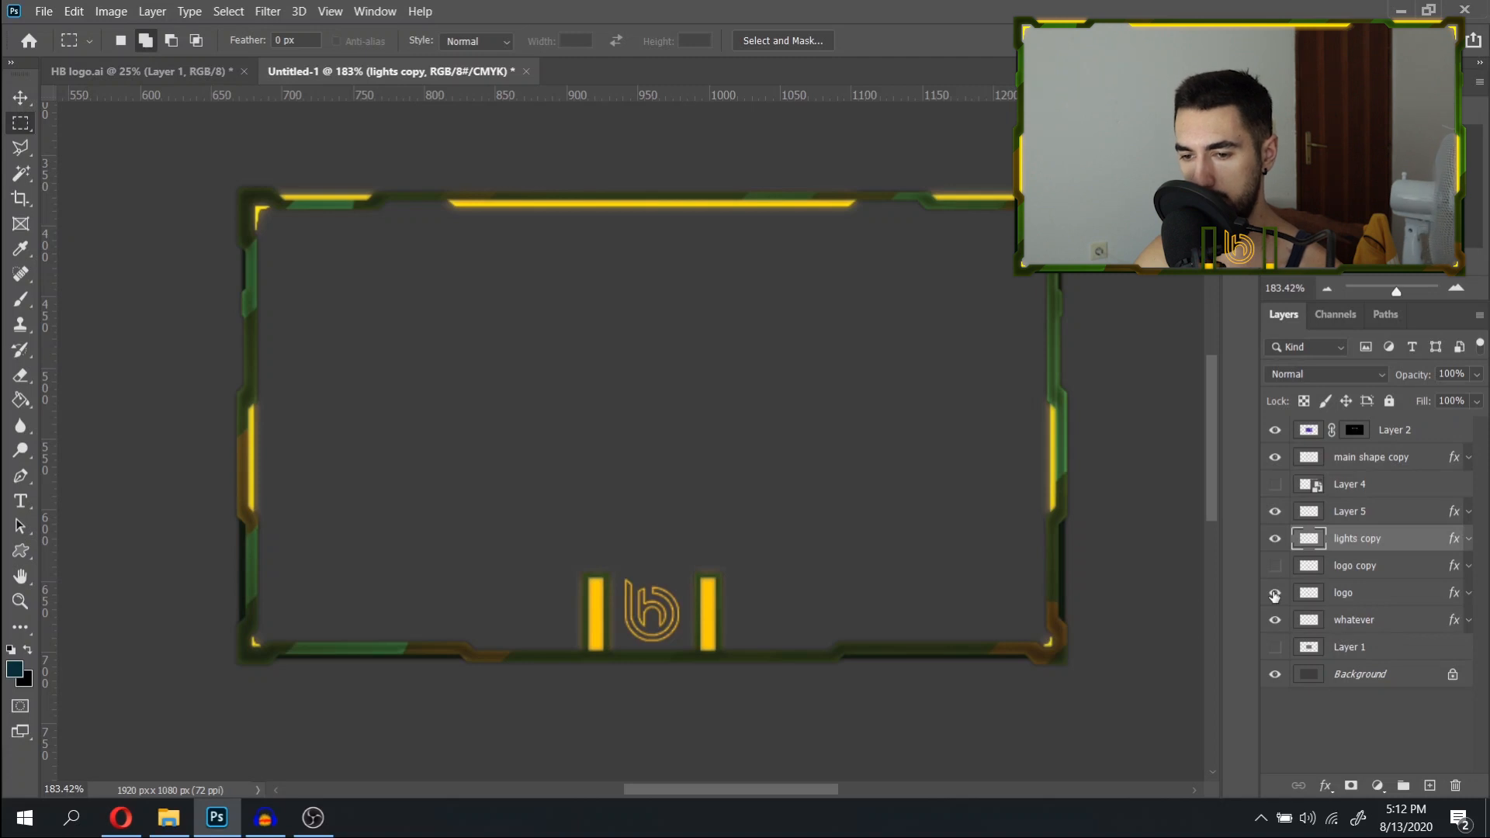
left_click(1464, 594)
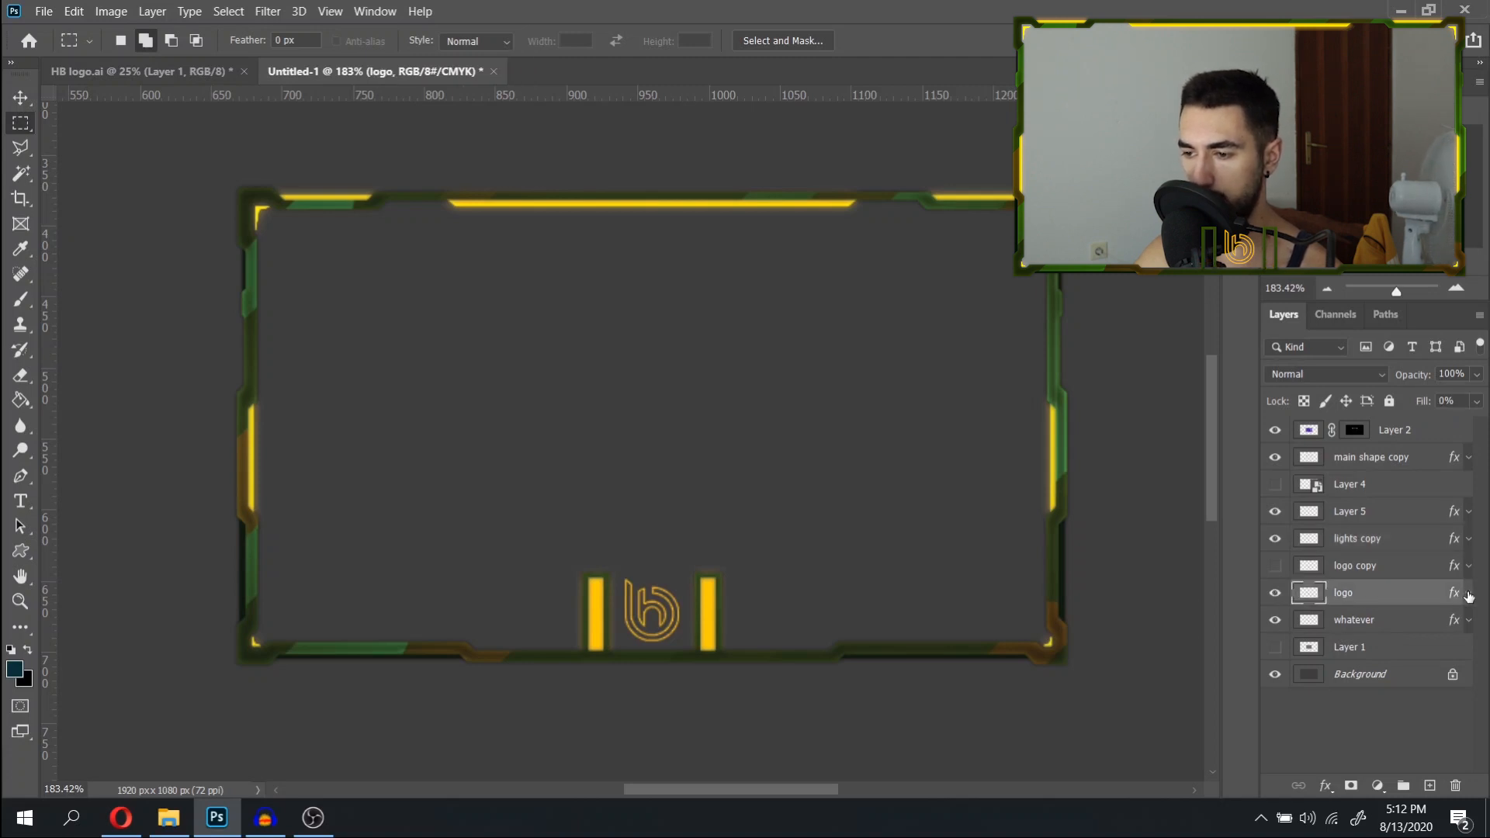
left_click(1470, 594)
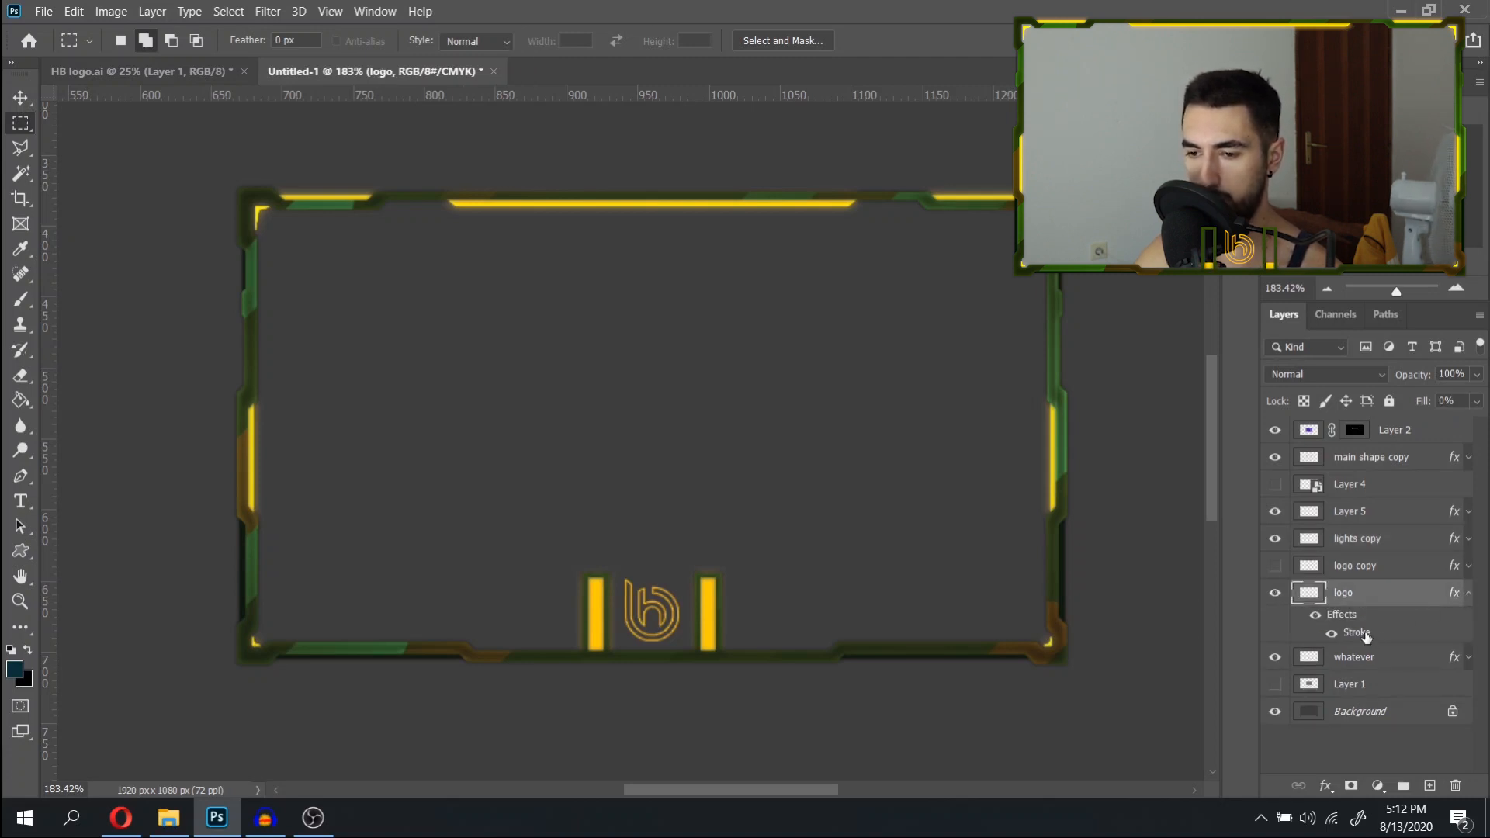
left_click(1469, 594)
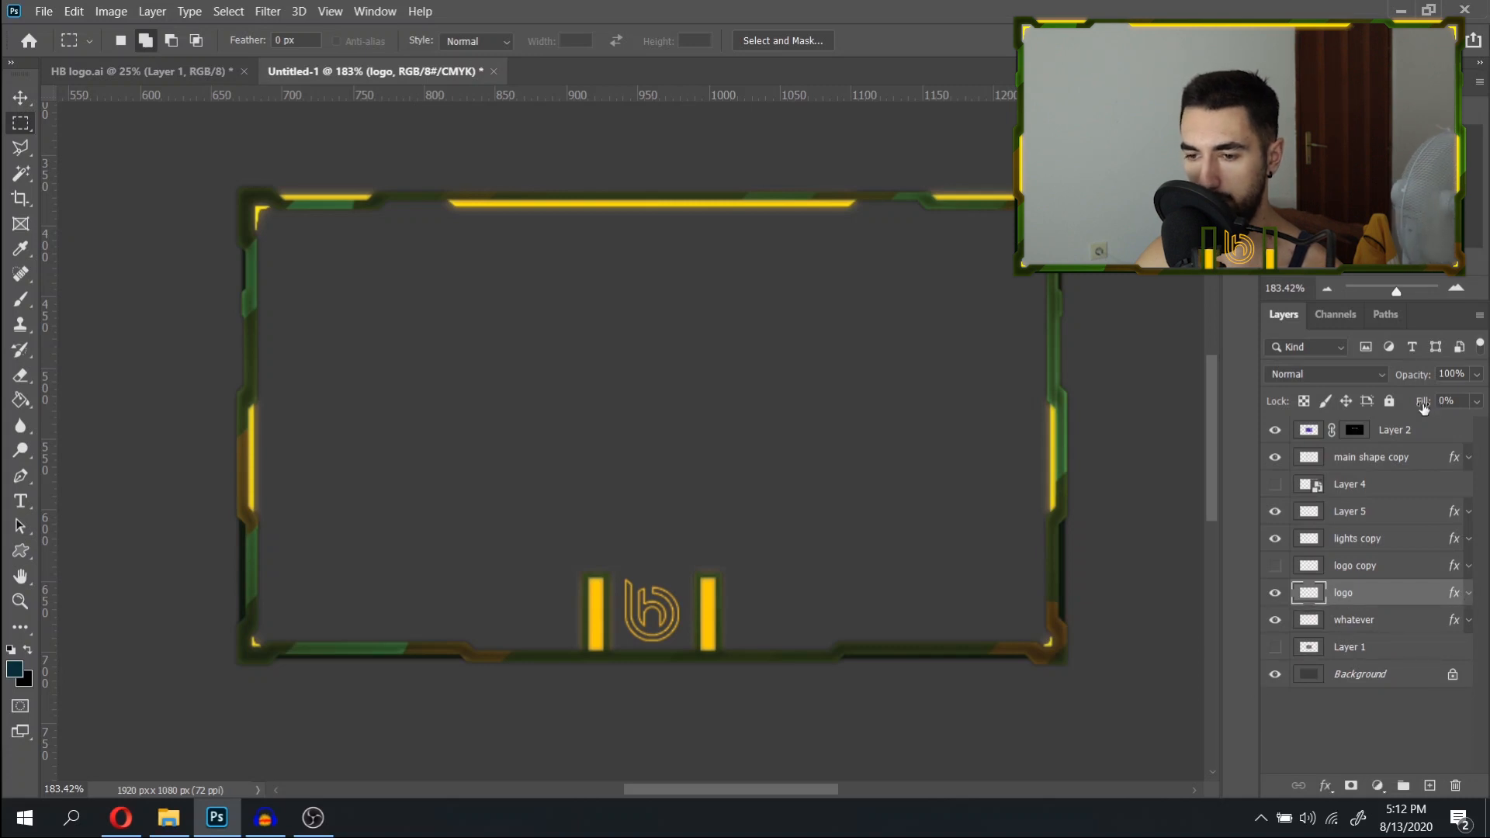
Preview the filled logo copy over the outlined logo, hide it again, and check the lights copy layer's content.
left_click(1364, 568)
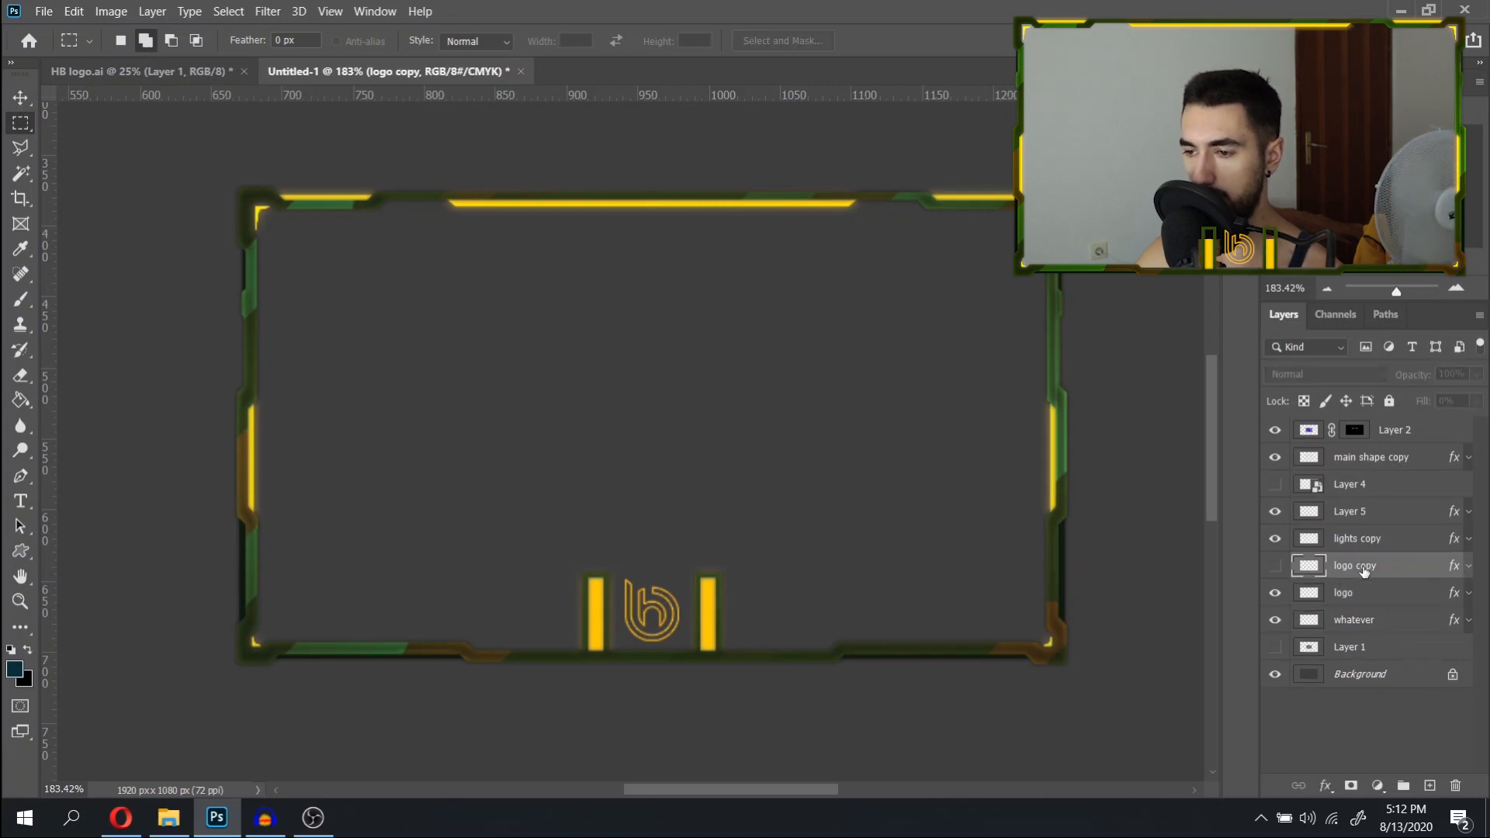
left_click(1275, 567)
left_click(1275, 568)
left_click(1275, 567)
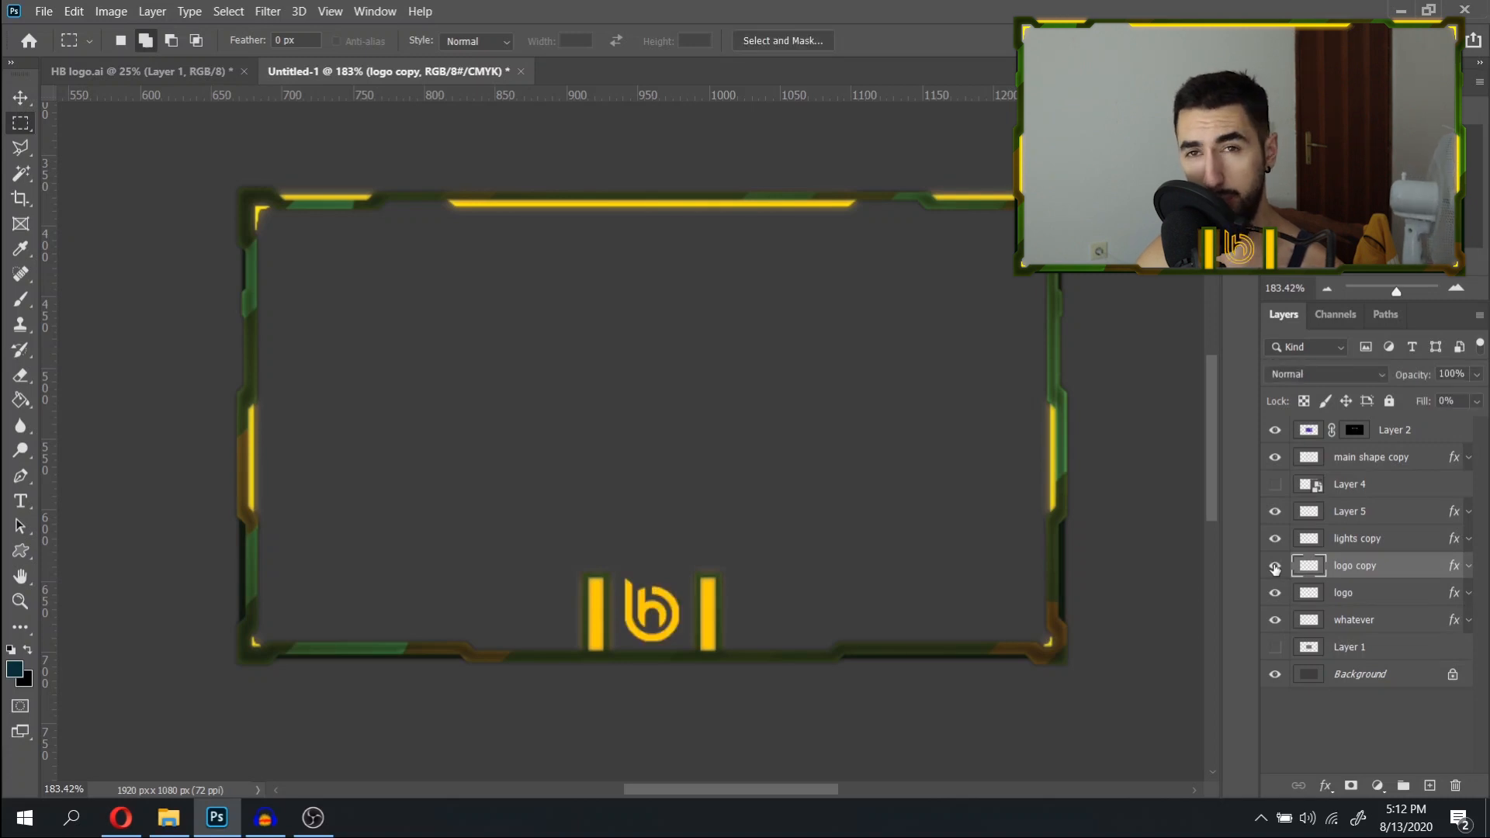
left_click(1276, 568)
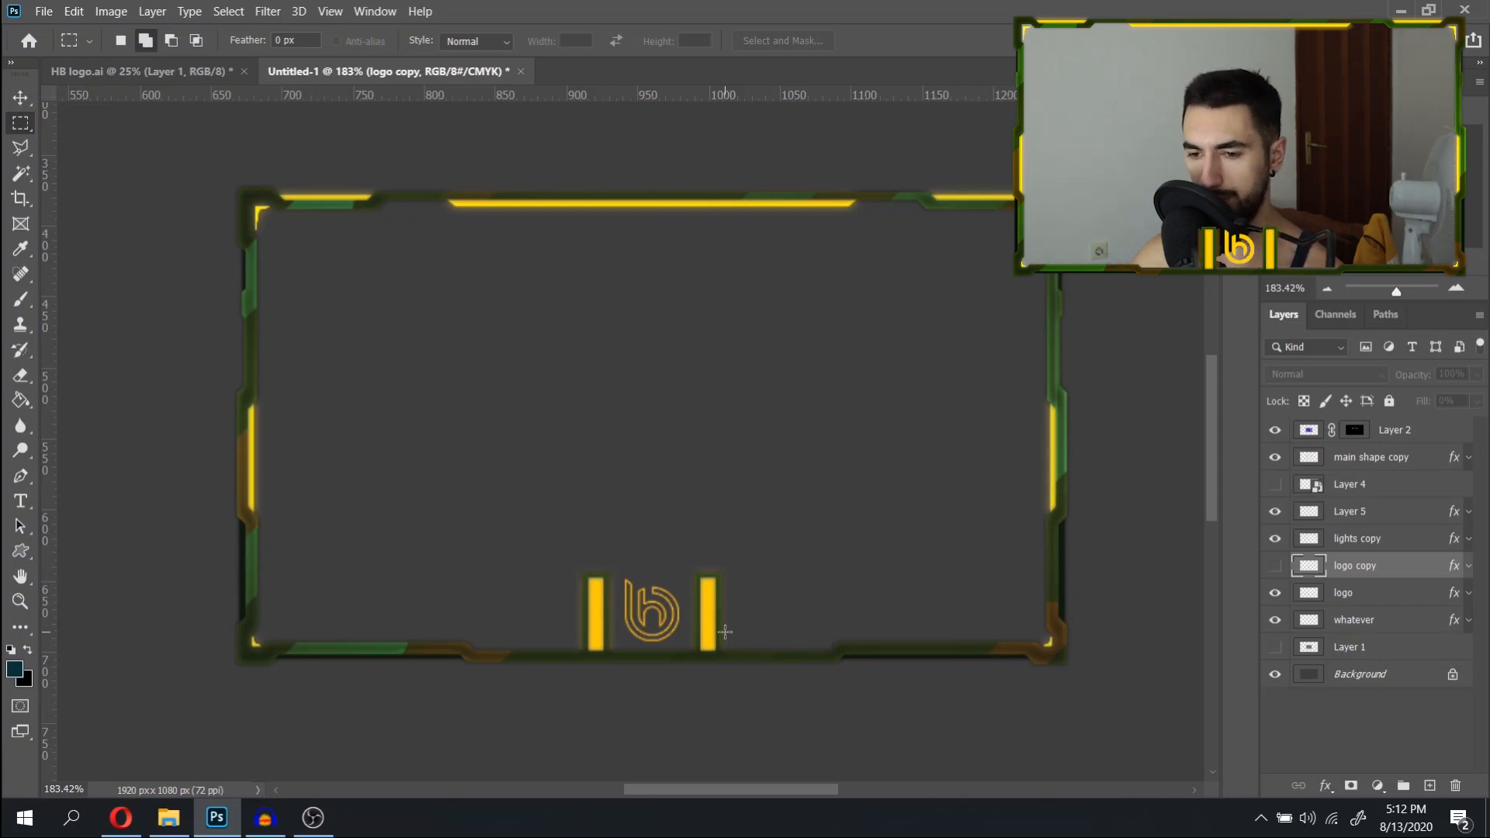
left_click(1275, 541)
left_click(1275, 541)
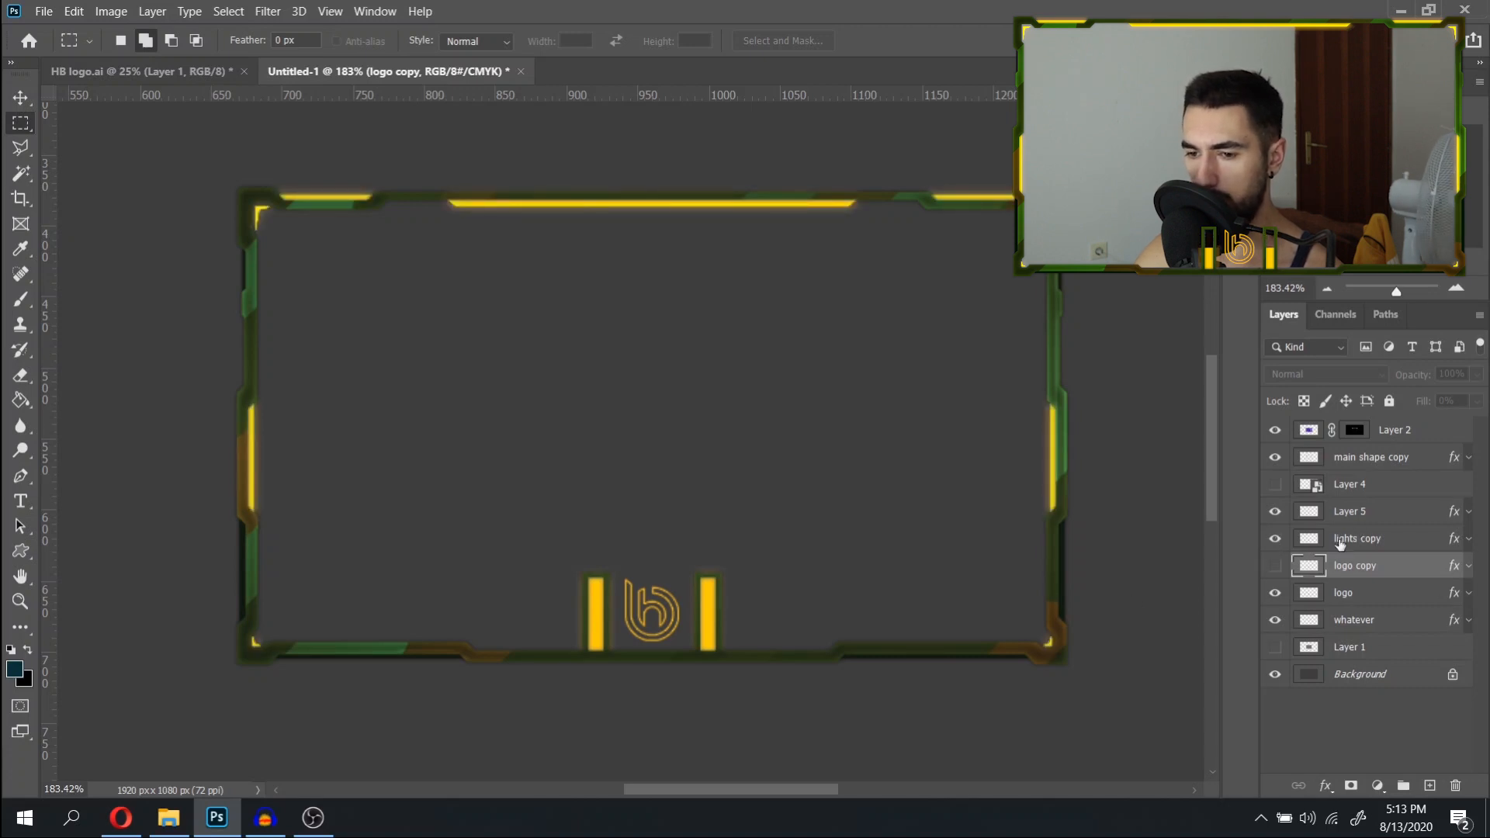
Try moving the two yellow bars on Layer 5 upward, and undo the move.
scroll(694, 638, "up", 5)
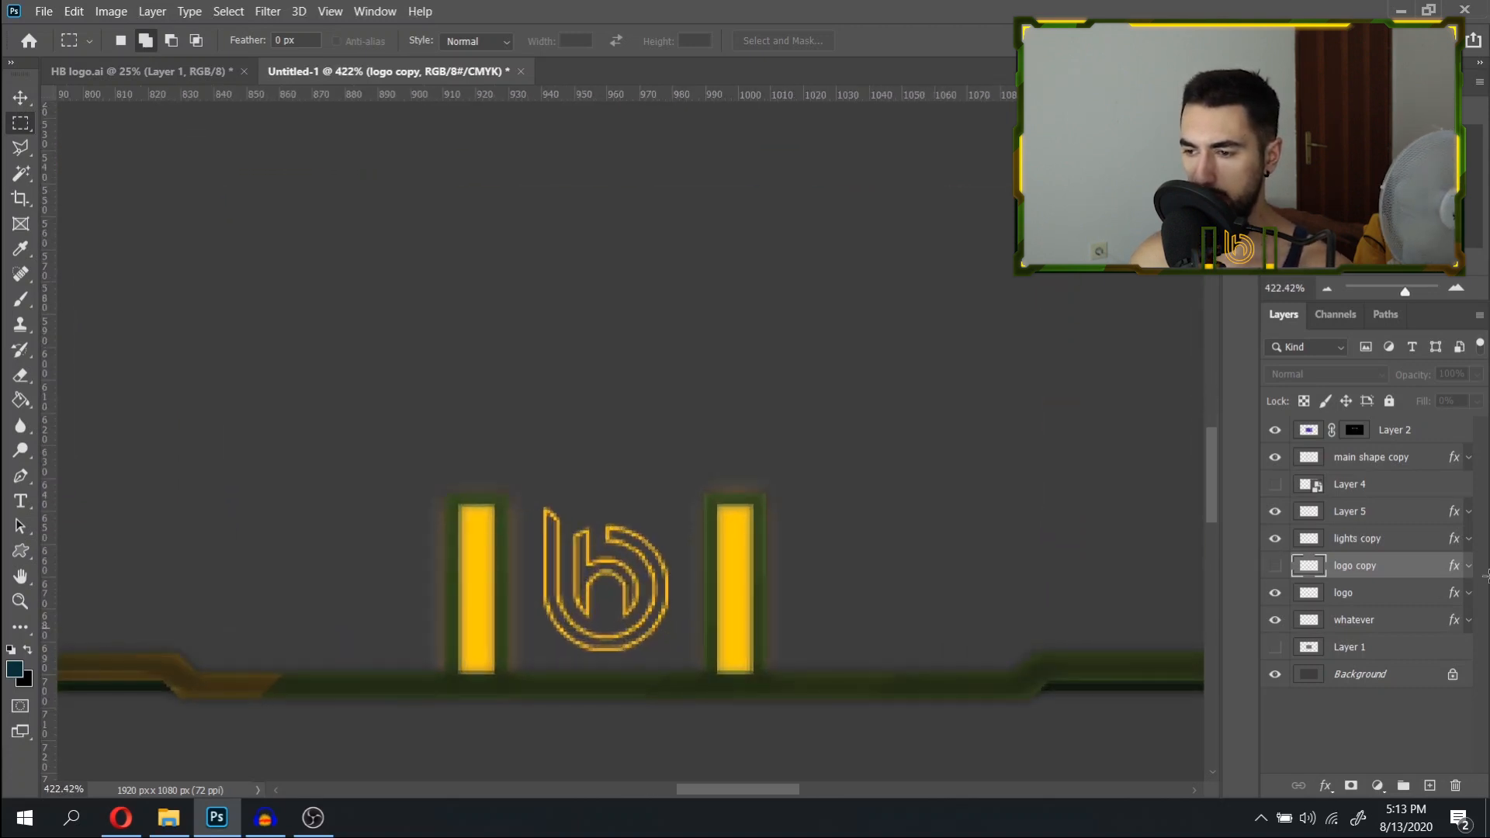
left_click(1360, 542)
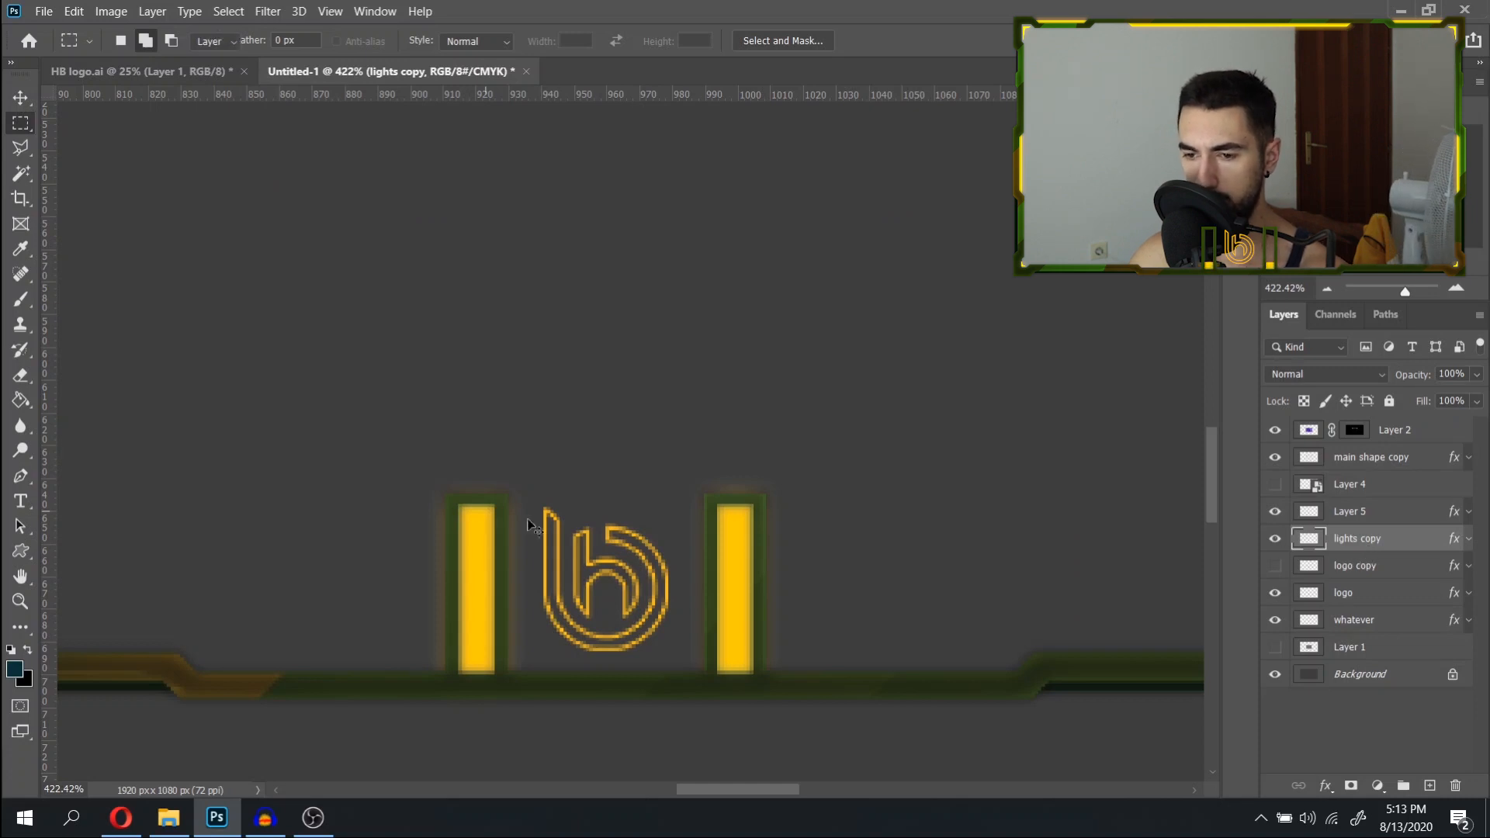
key("v")
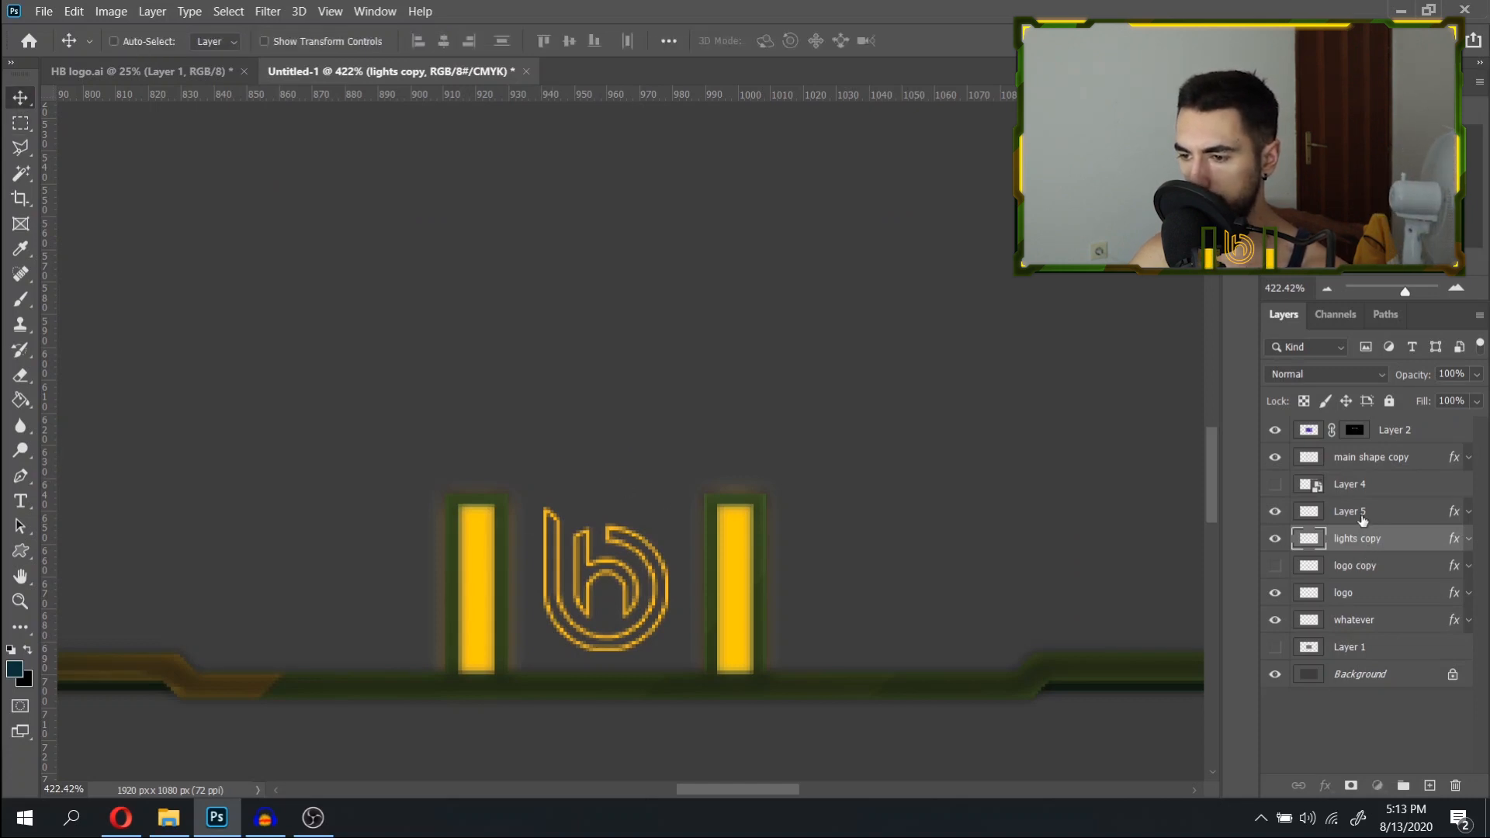
left_click(1360, 514)
left_click_drag(663, 557, 658, 495)
key("ctrl+z")
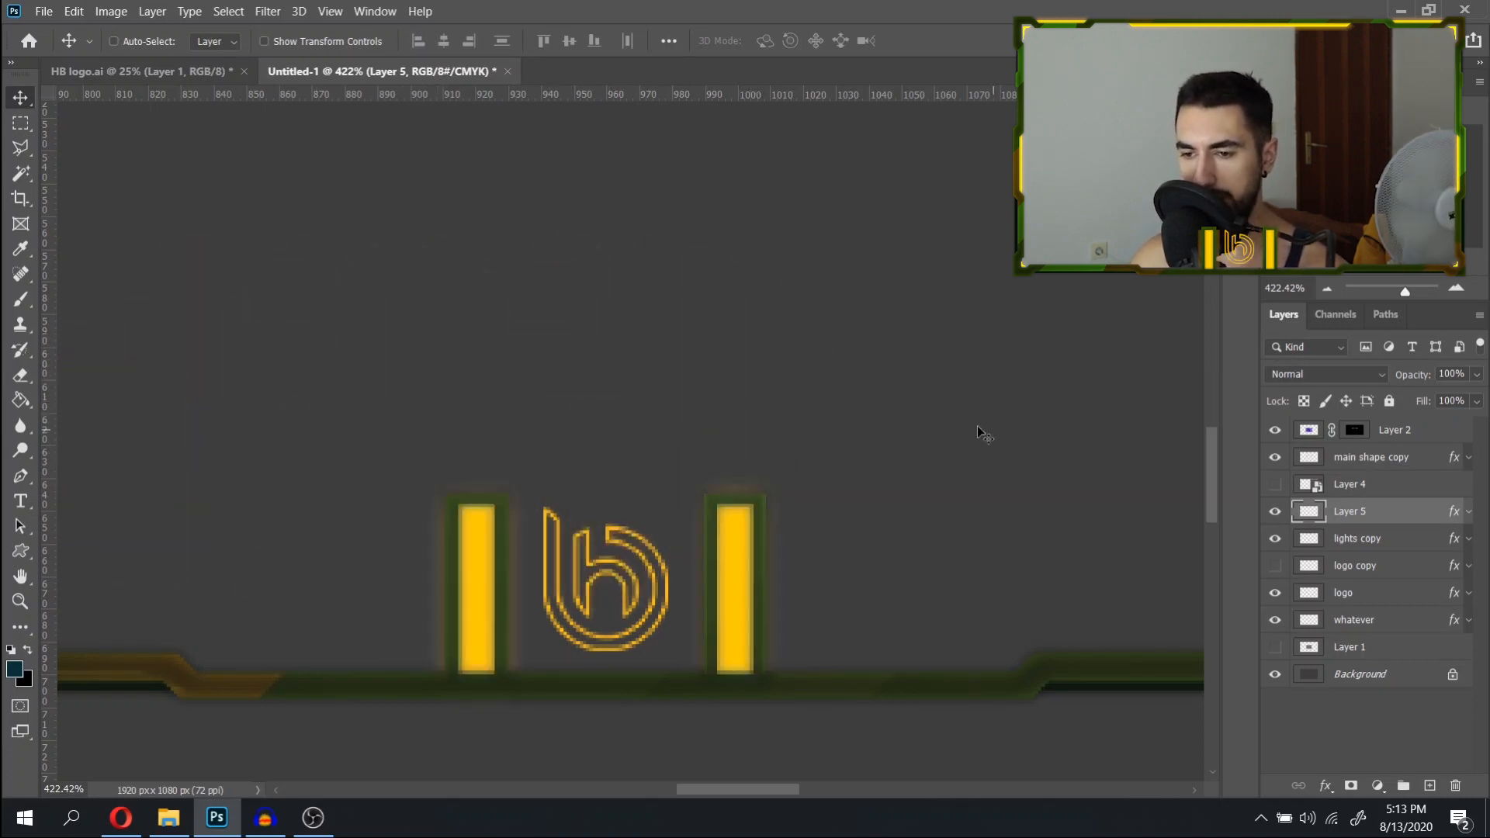
Examine the whole overlay frame with the outlined logo and the two yellow bars at different magnifications.
scroll(619, 417, "down", 3)
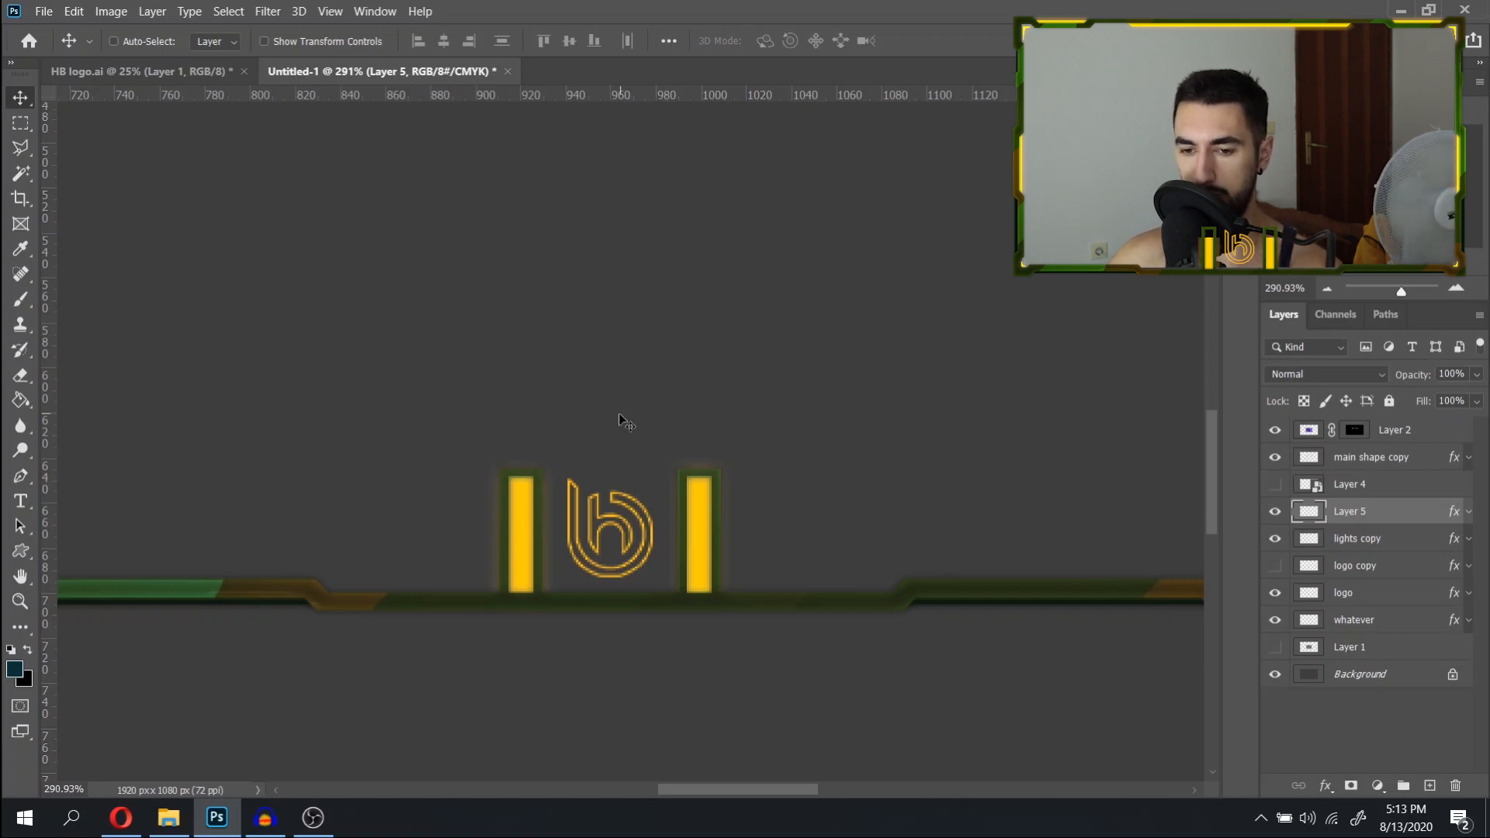
scroll(626, 423, "down", 5)
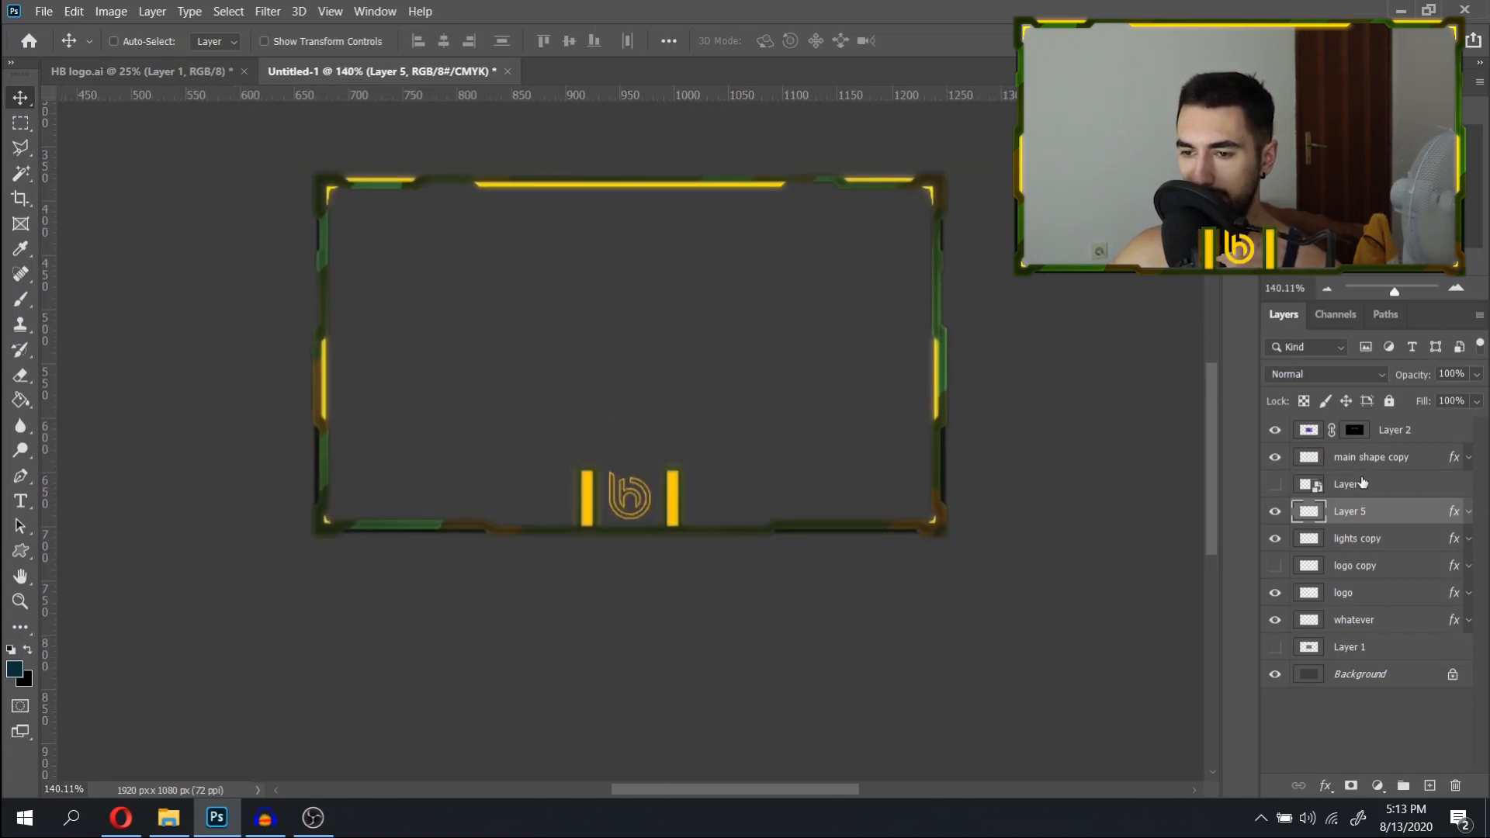
left_click_drag(627, 434, 622, 456)
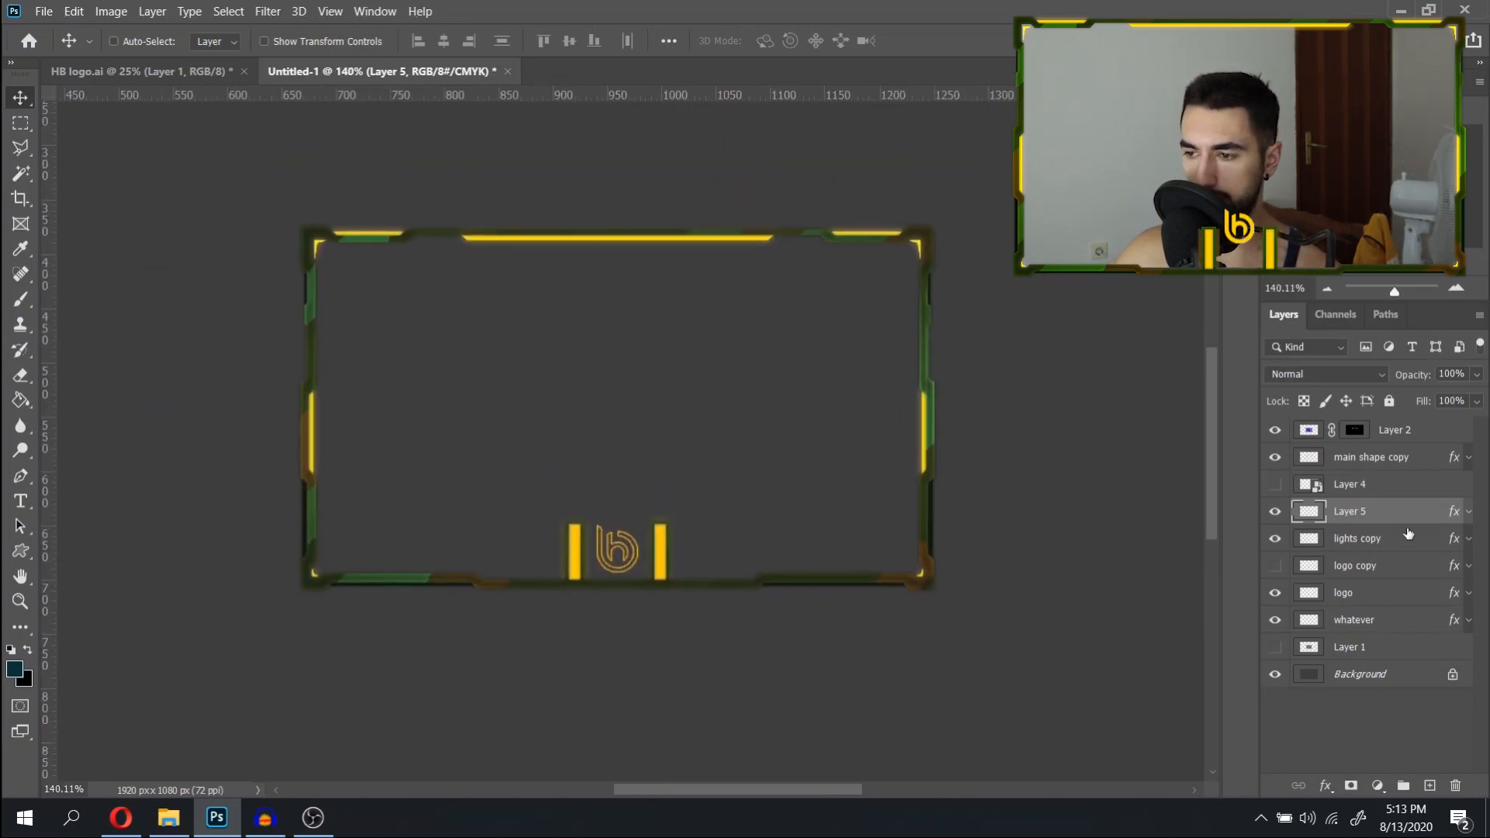
scroll(460, 444, "up", 2)
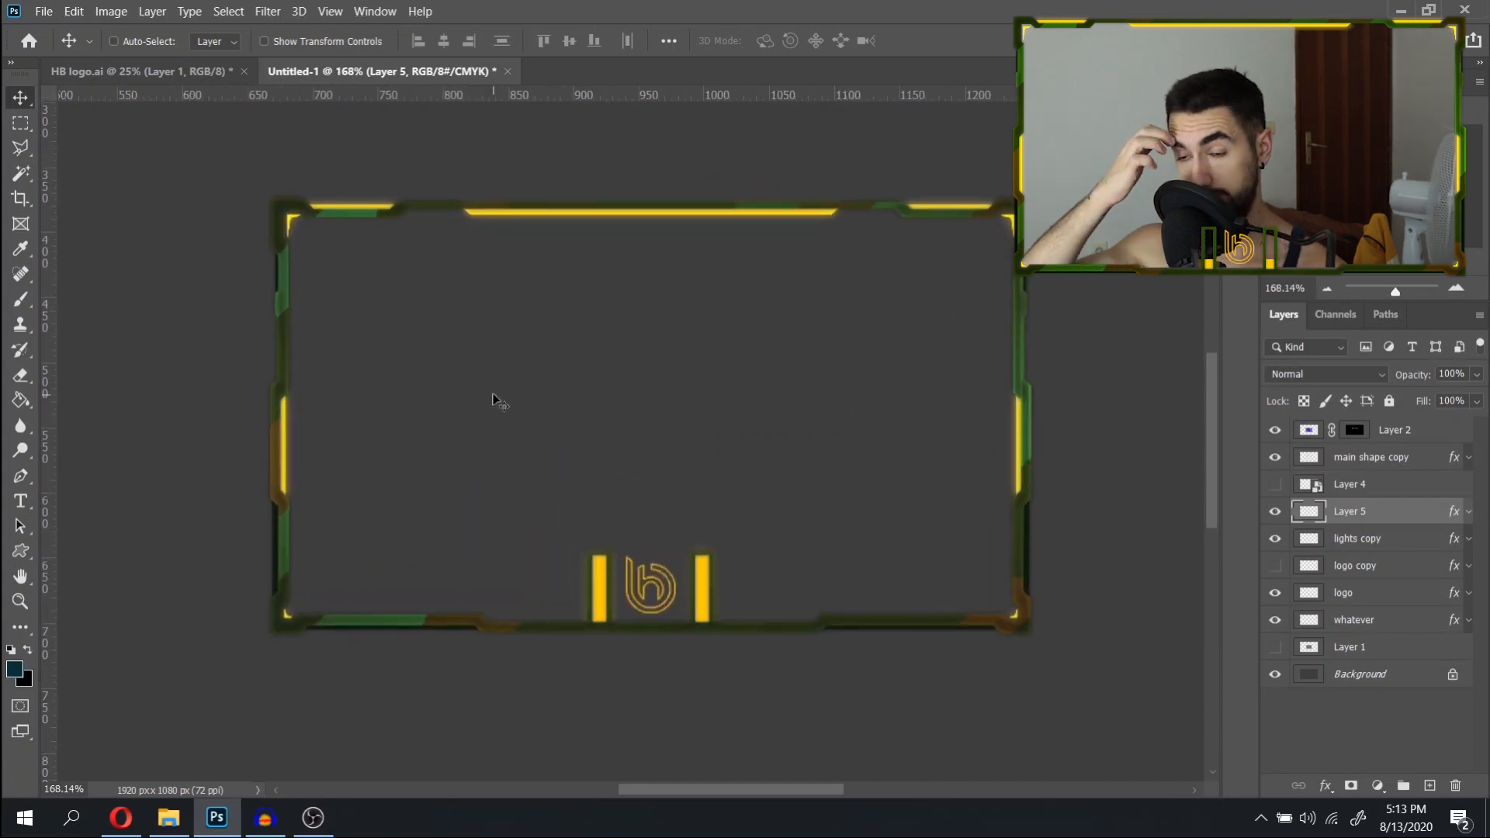
scroll(492, 400, "down", 3)
scroll(493, 400, "up", 2)
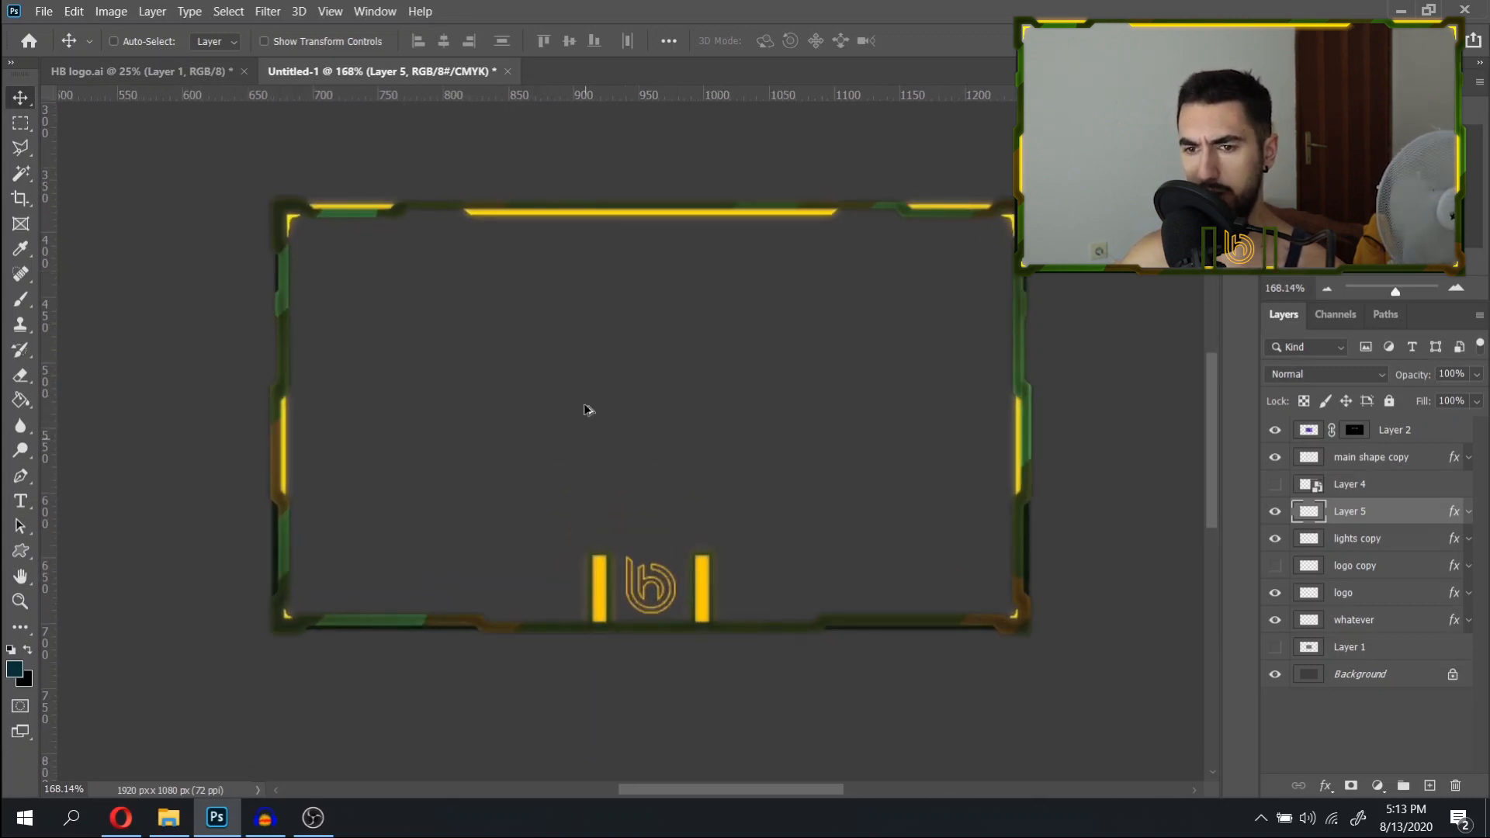
scroll(613, 399, "up", 1)
scroll(616, 399, "down", 1)
scroll(617, 399, "up", 1)
left_click_drag(706, 359, 684, 380)
scroll(684, 382, "down", 1)
scroll(674, 383, "down", 1)
scroll(672, 381, "up", 1)
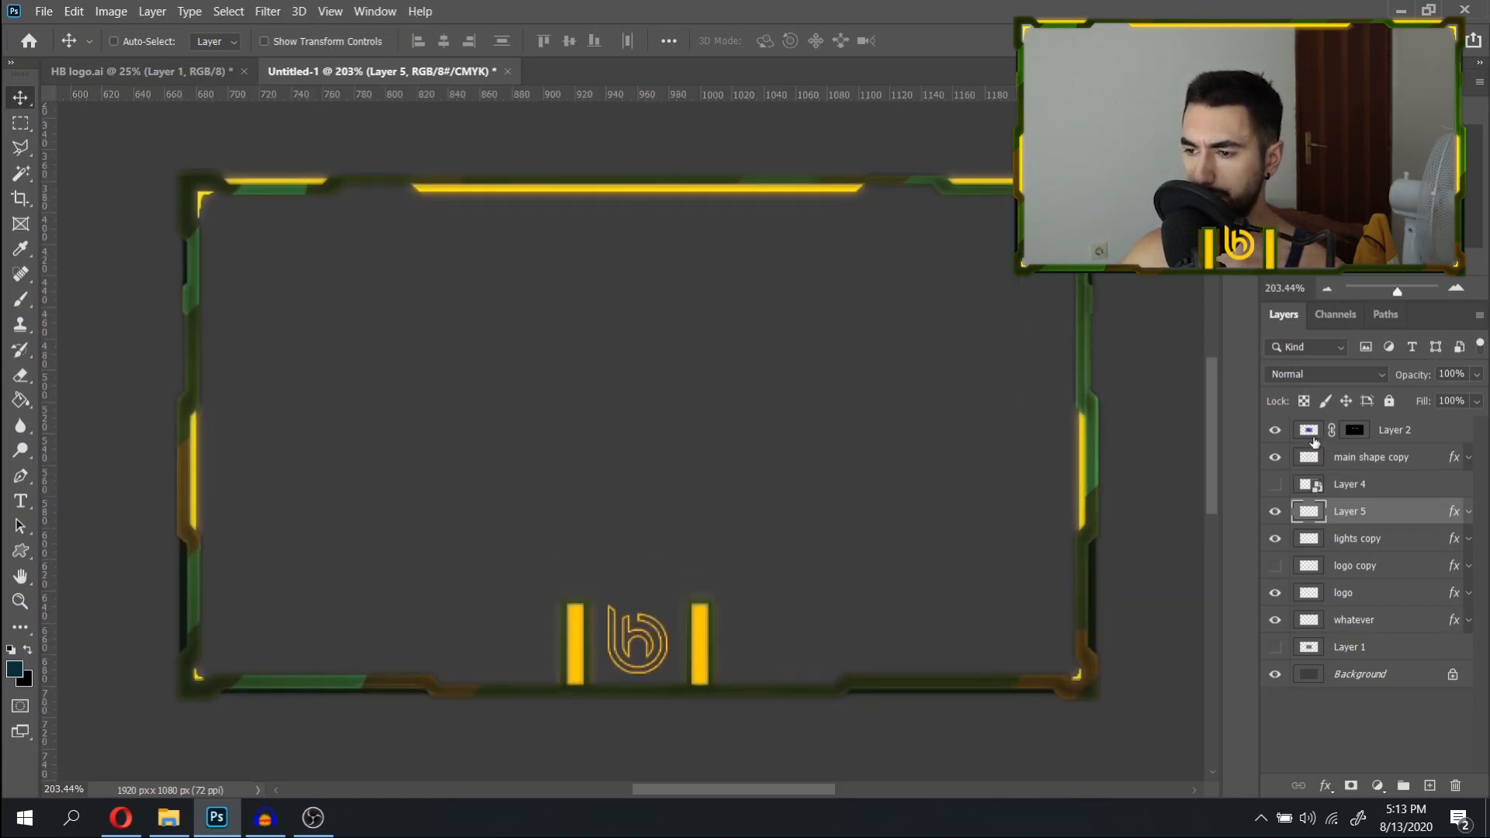
Delete the hidden Layer 4.
left_click(1382, 489)
left_click_drag(1396, 498, 1457, 785)
Check main shape copy and Layer 2 by toggling their visibility, and merge them into a single layer.
left_click(1298, 465)
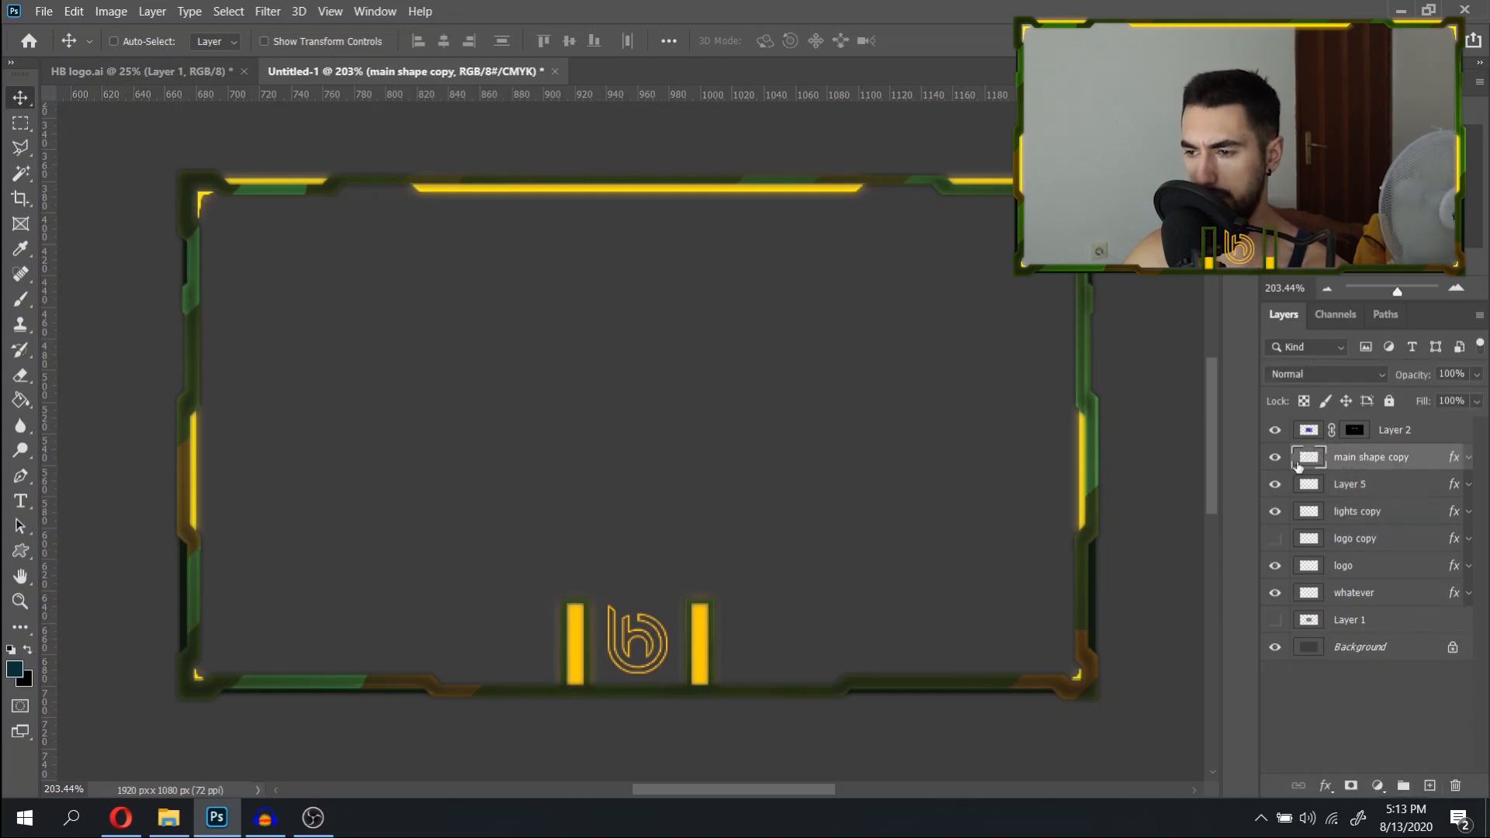
left_click(1273, 460)
left_click(1273, 460)
left_click(1276, 431)
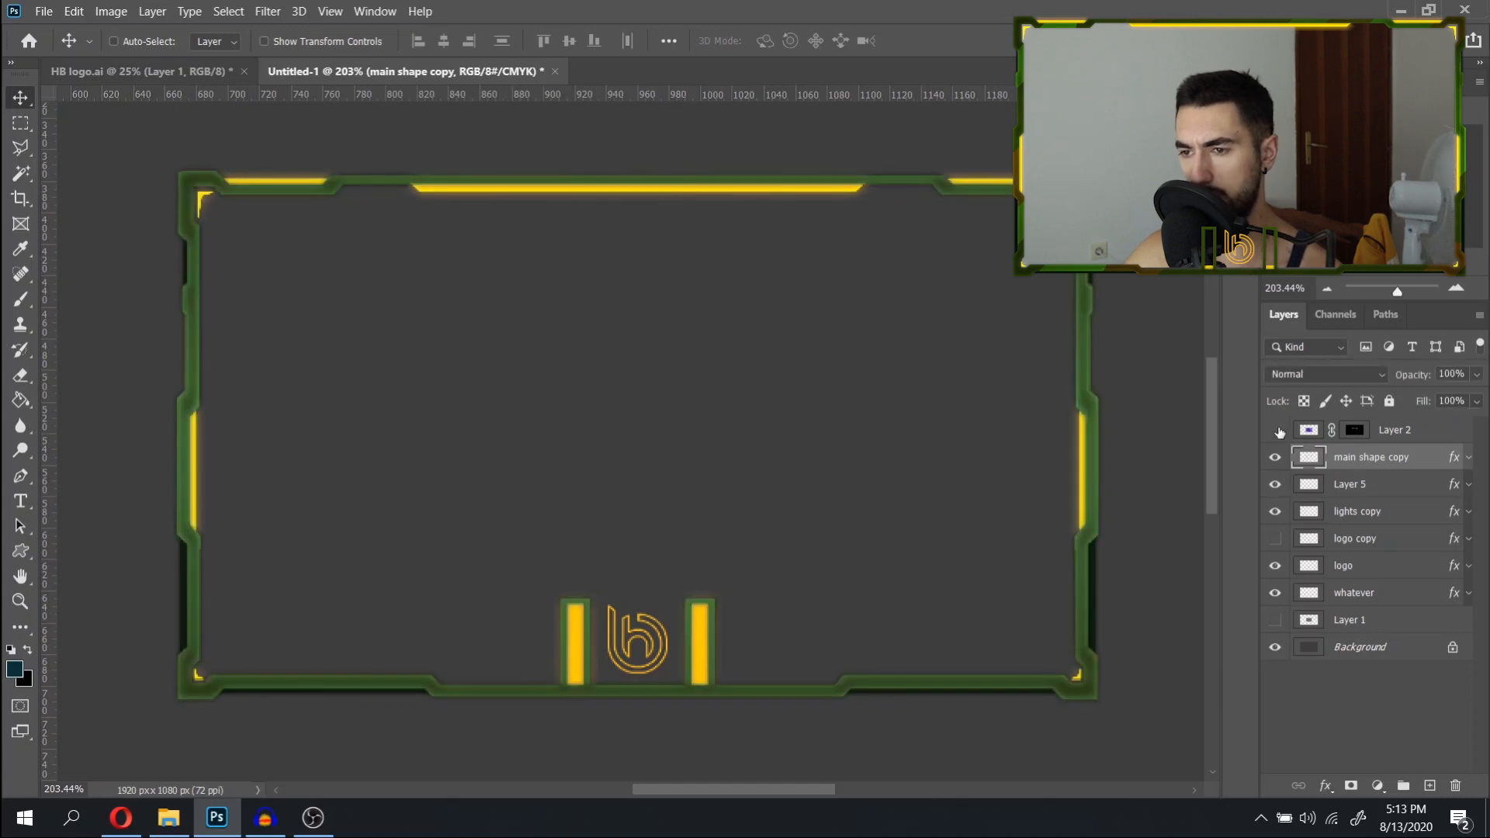
left_click(1277, 431)
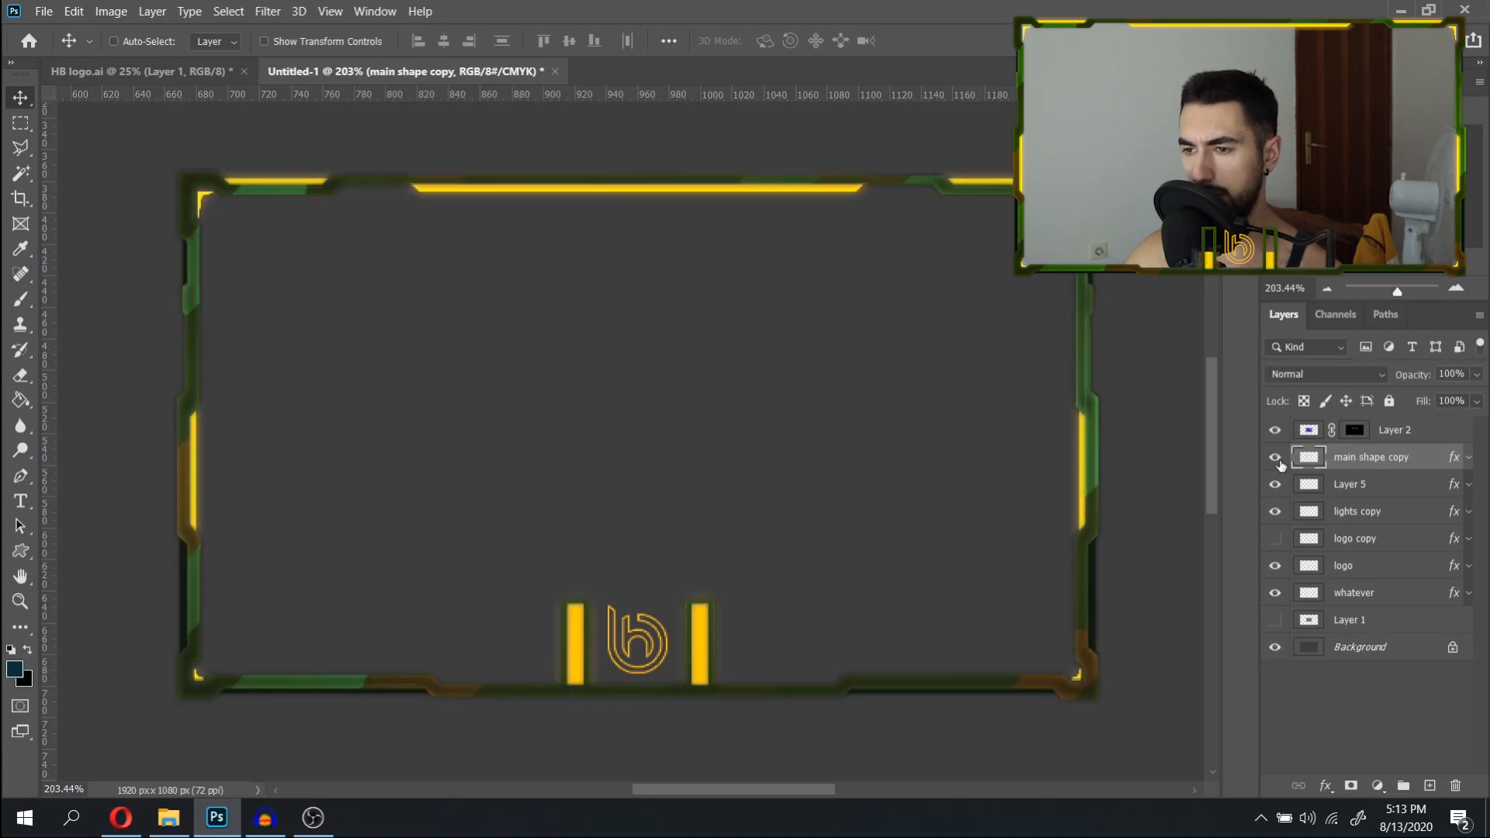
left_click(1441, 439, "ctrl")
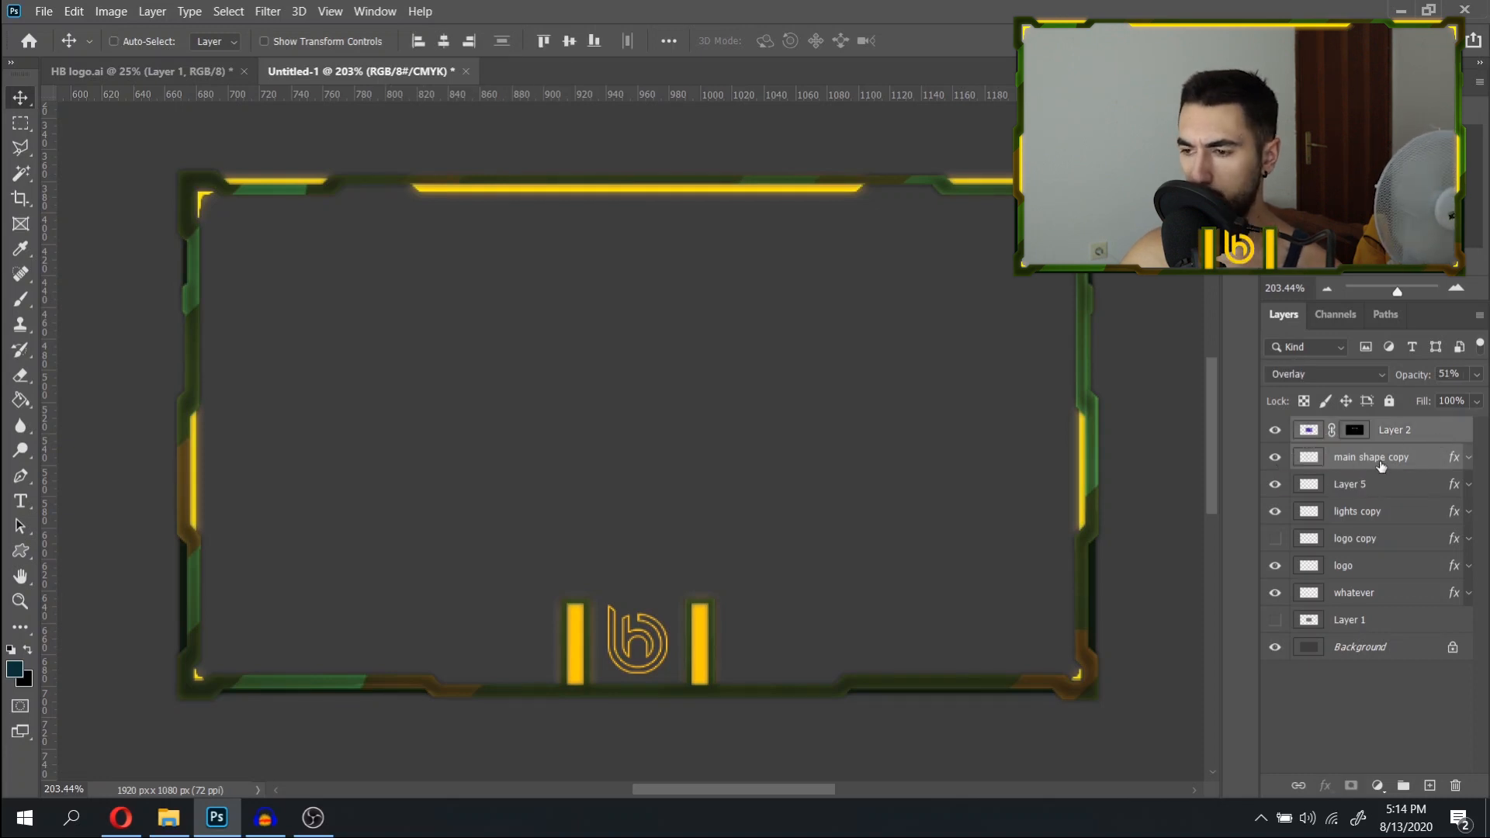
key("ctrl+e")
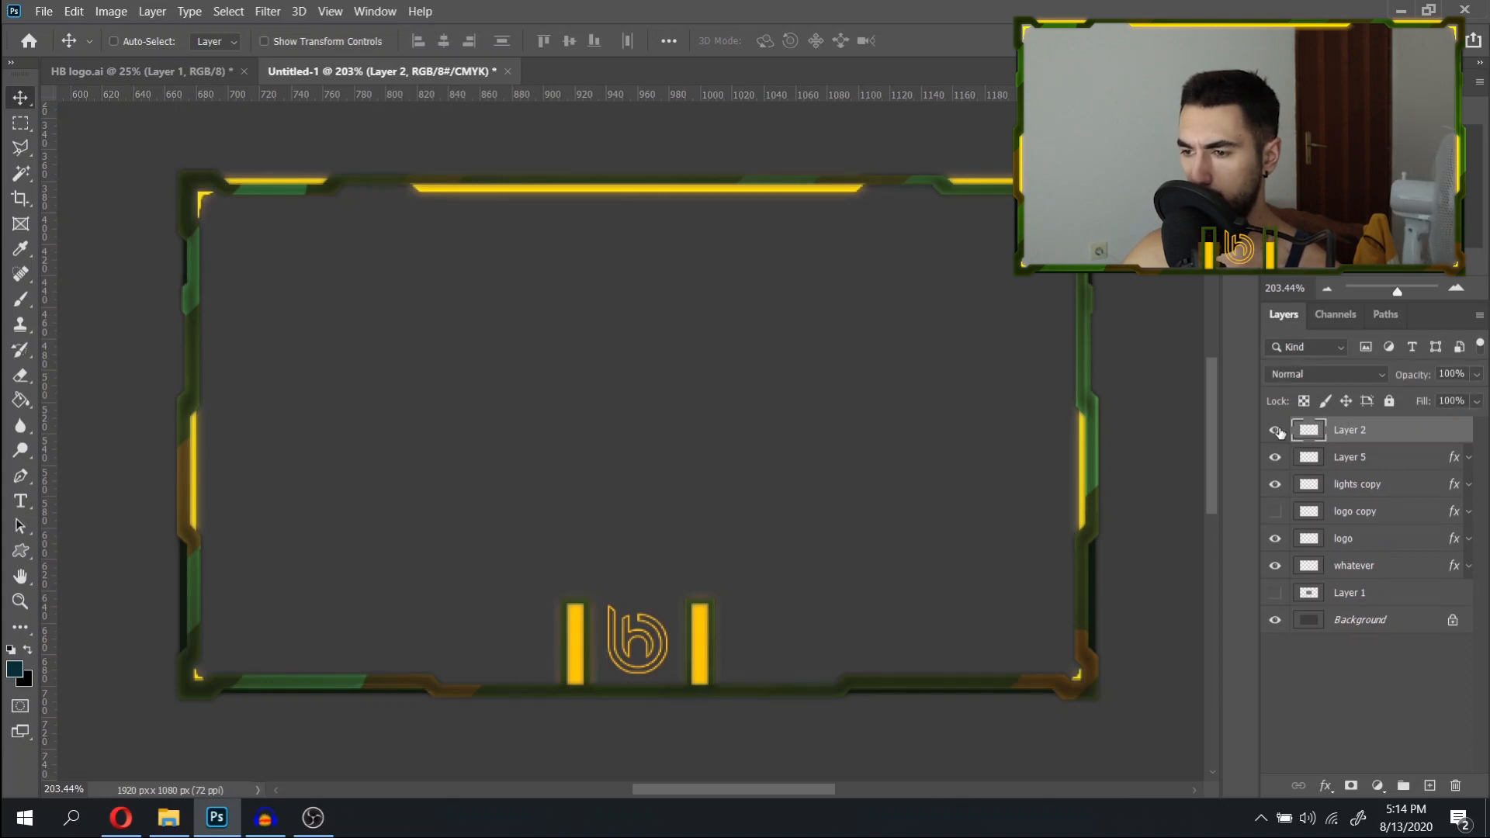
left_click(1275, 431)
left_click(1276, 432)
Identify the layer holding the two yellow bars and rename it from Layer 5 to fill.
left_click(1277, 458)
left_click(1276, 458)
double_click(1351, 458)
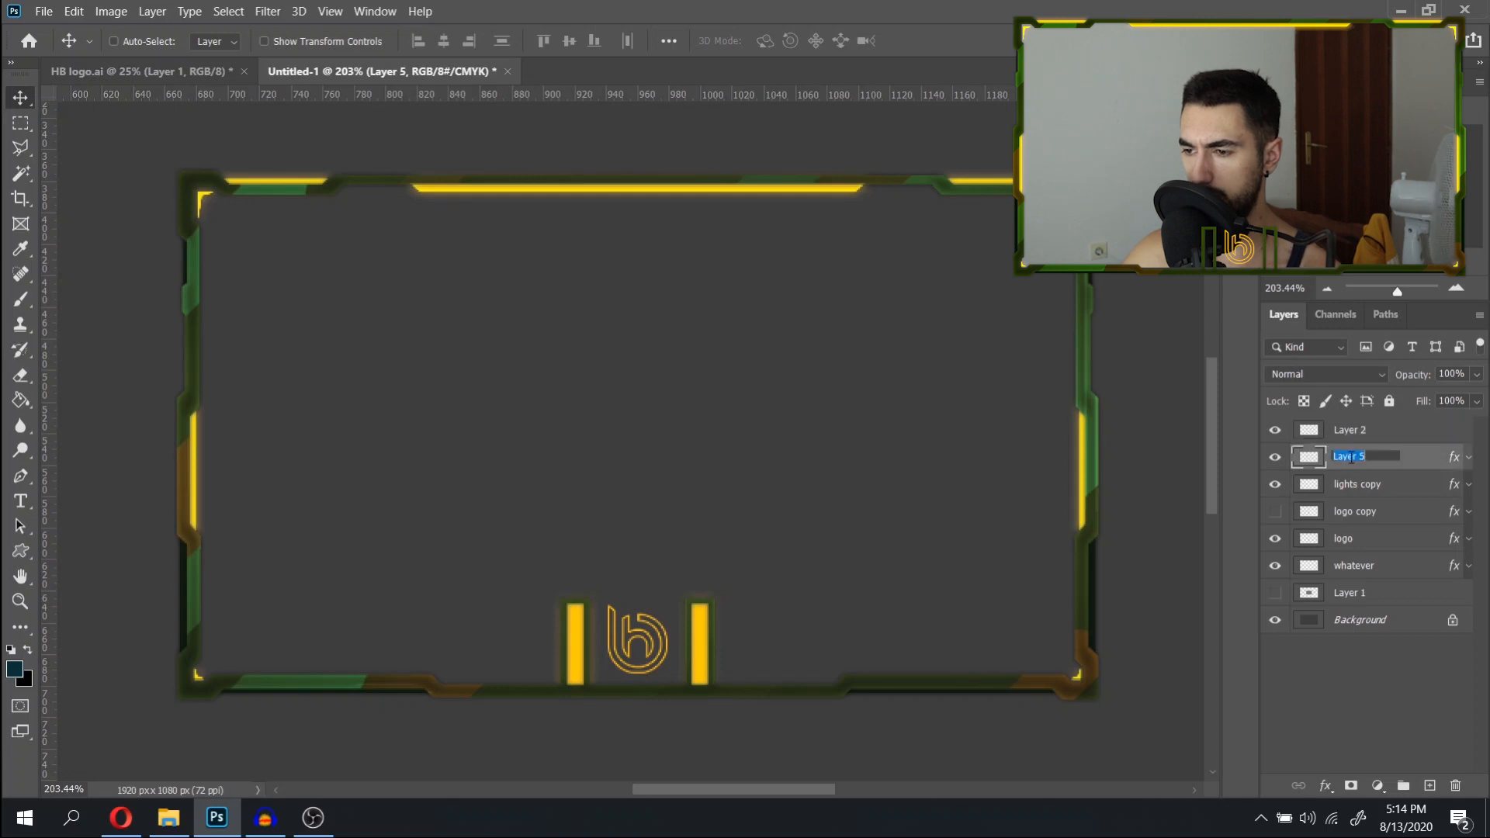
type("ful")
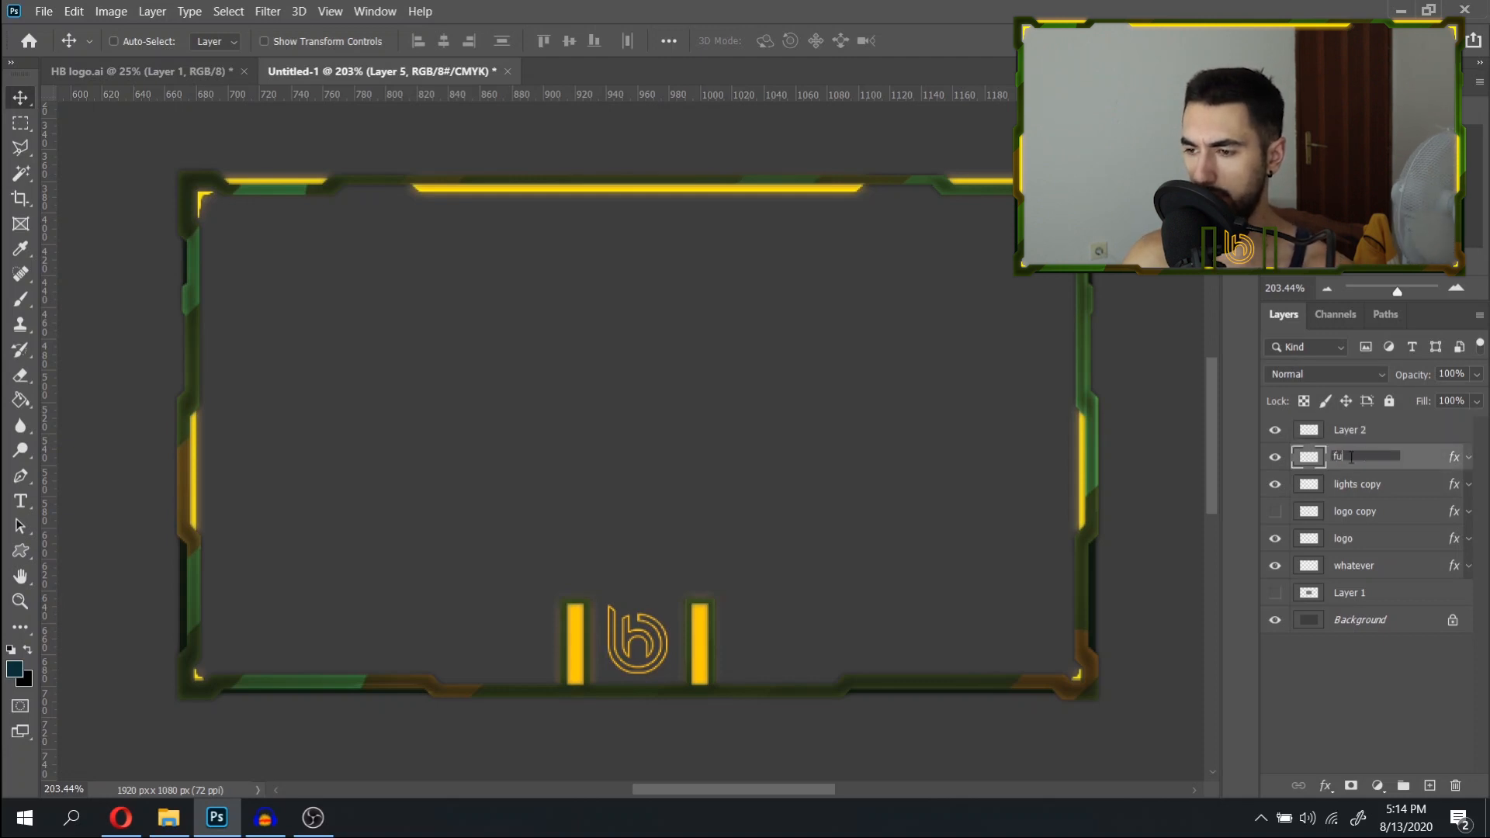
type("l")
key("Return")
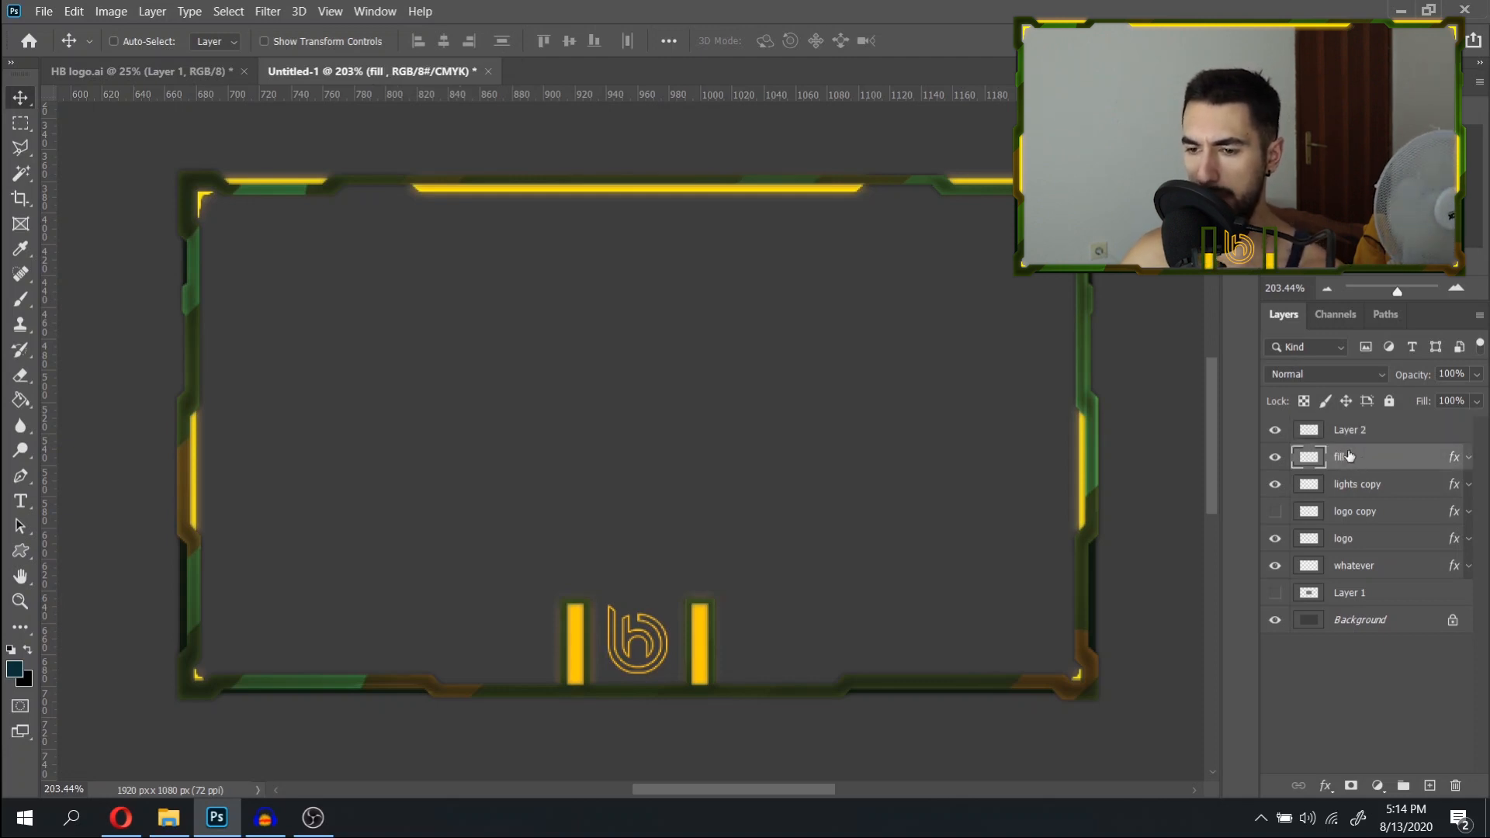
Check the content of the fill, lights copy, logo copy, logo and whatever layers by toggling each one's visibility.
left_click(1277, 460)
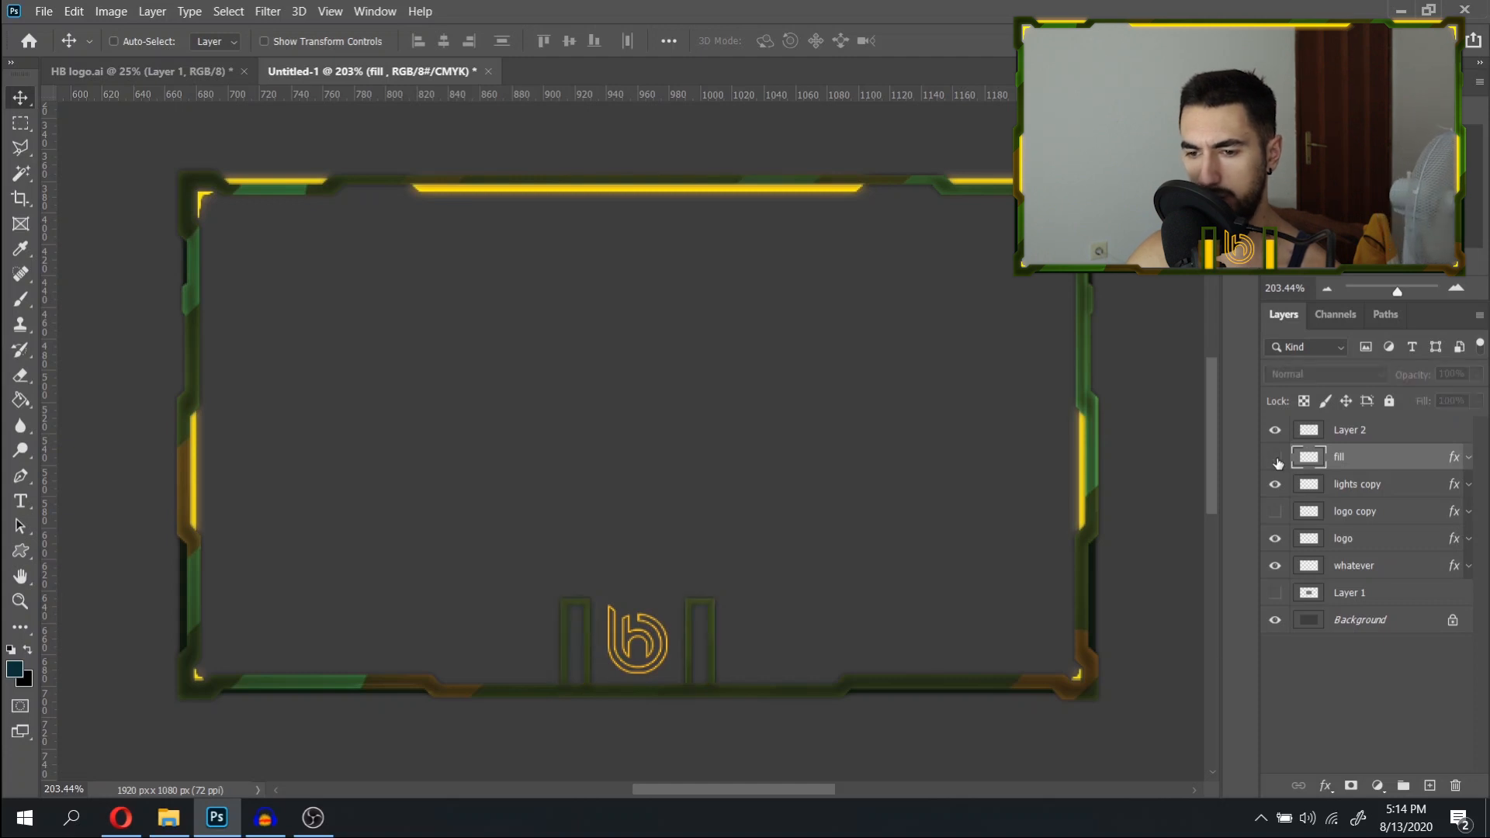
left_click(1277, 460)
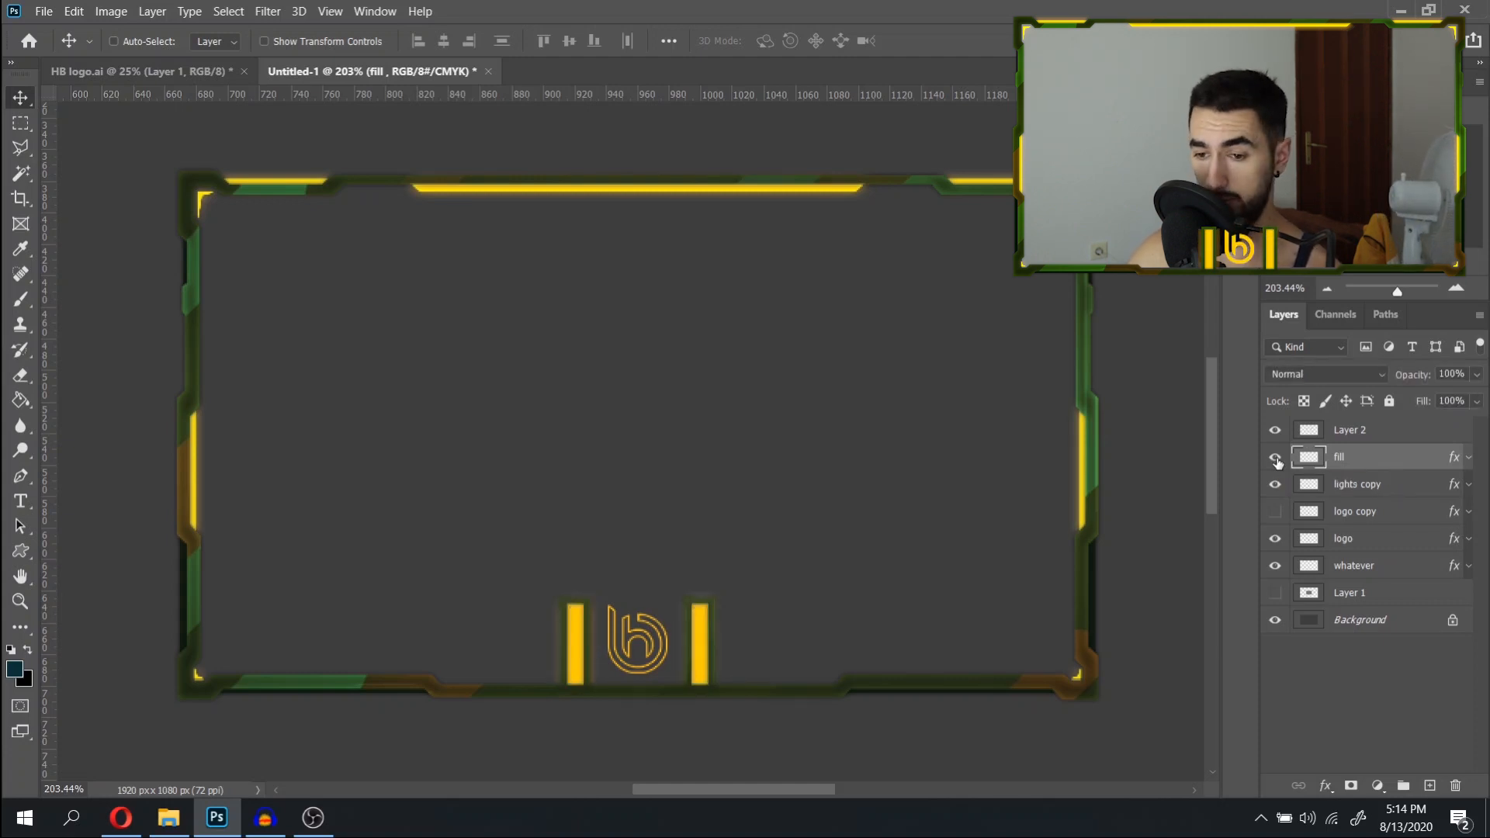
left_click(1277, 485)
left_click(1277, 485)
left_click(1364, 520)
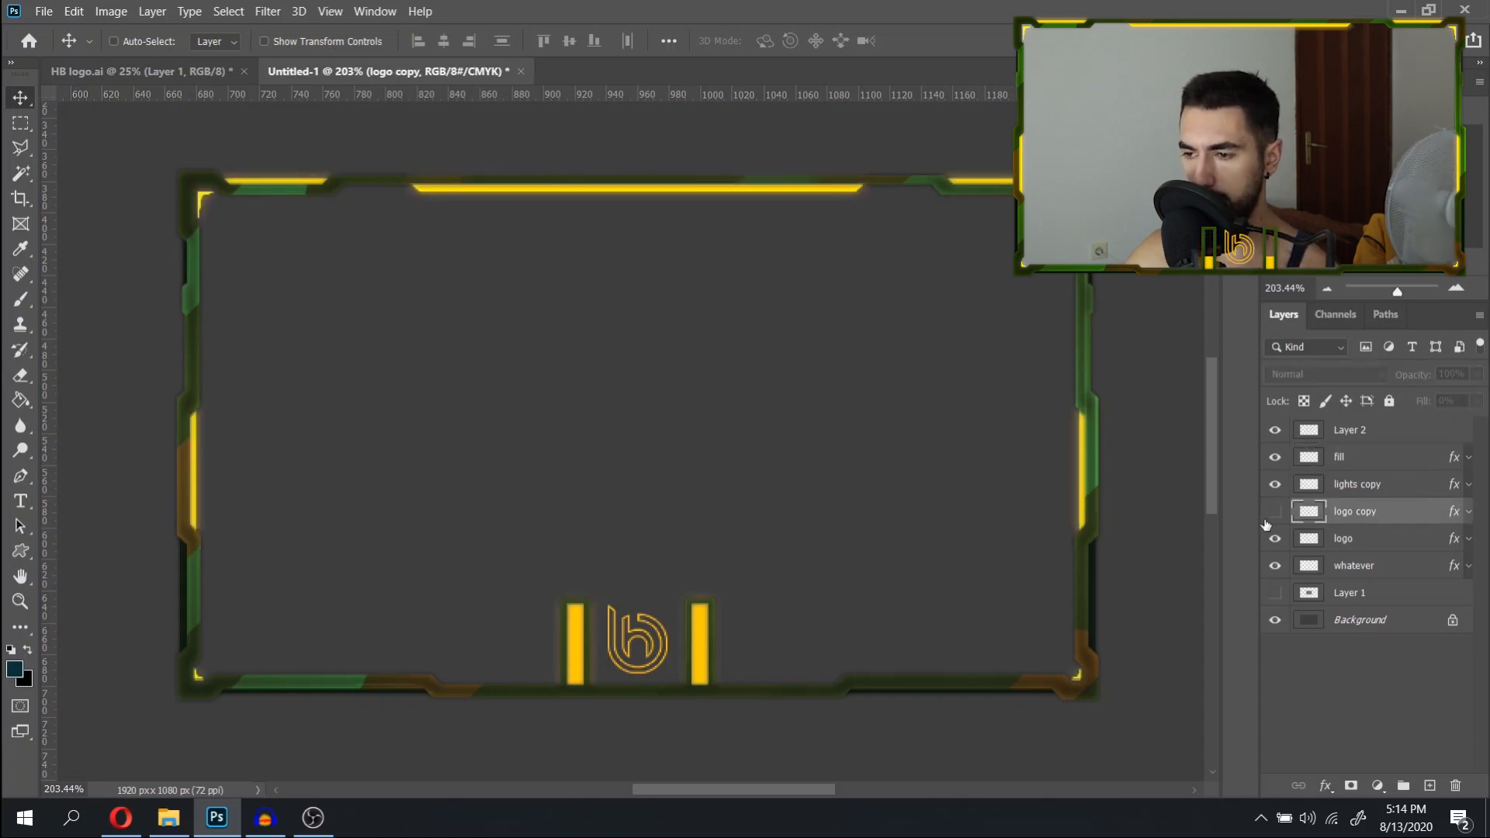
left_click(1275, 512)
left_click(1272, 516)
left_click(1275, 539)
left_click(1275, 540)
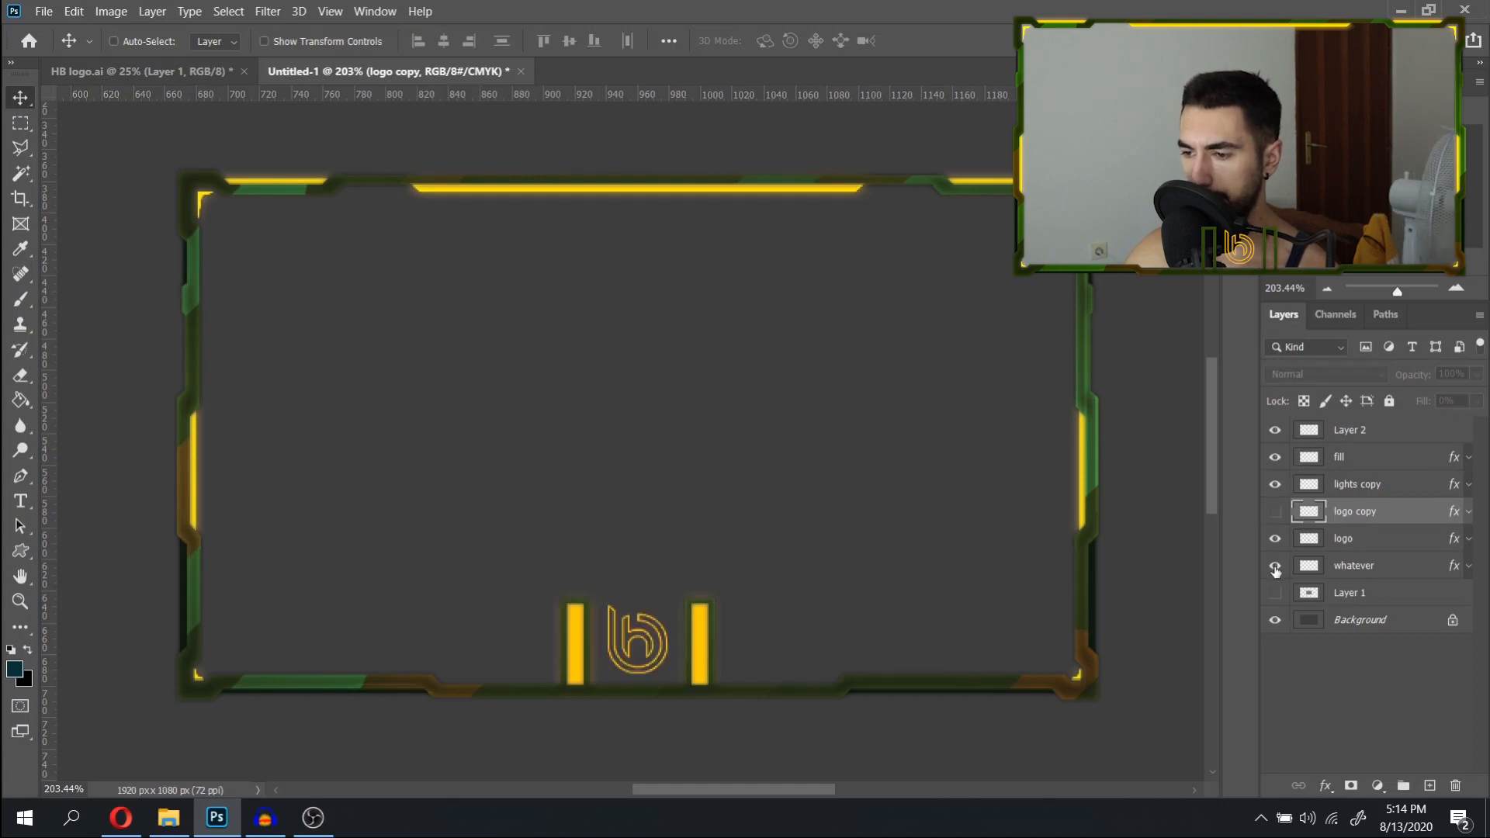
left_click(1276, 569)
left_click(1276, 569)
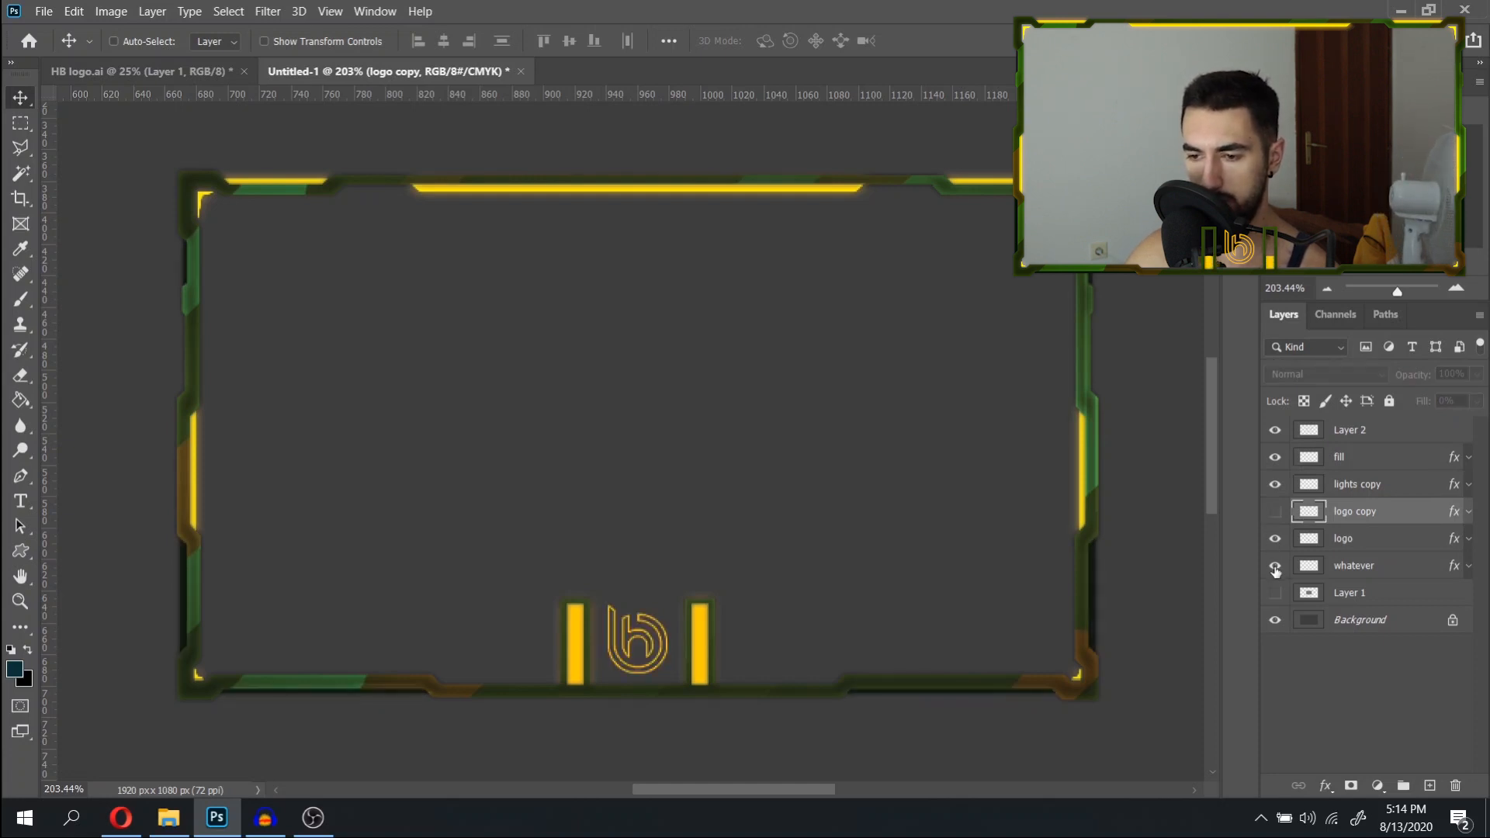
Delete the hidden Layer 1 and check the Background layer by toggling its visibility.
left_click(1276, 569)
left_click(1351, 593)
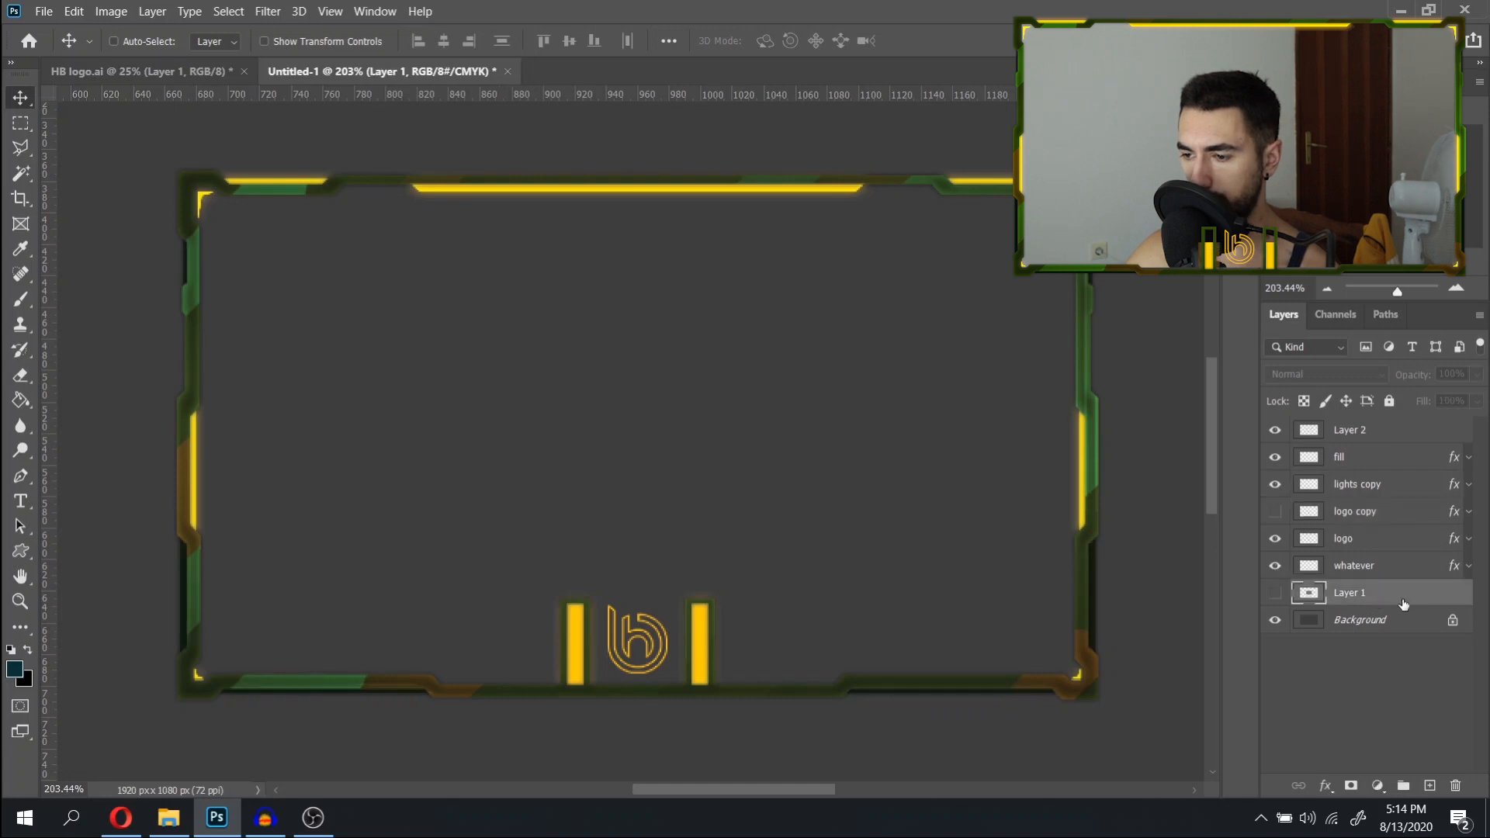
left_click(1457, 785)
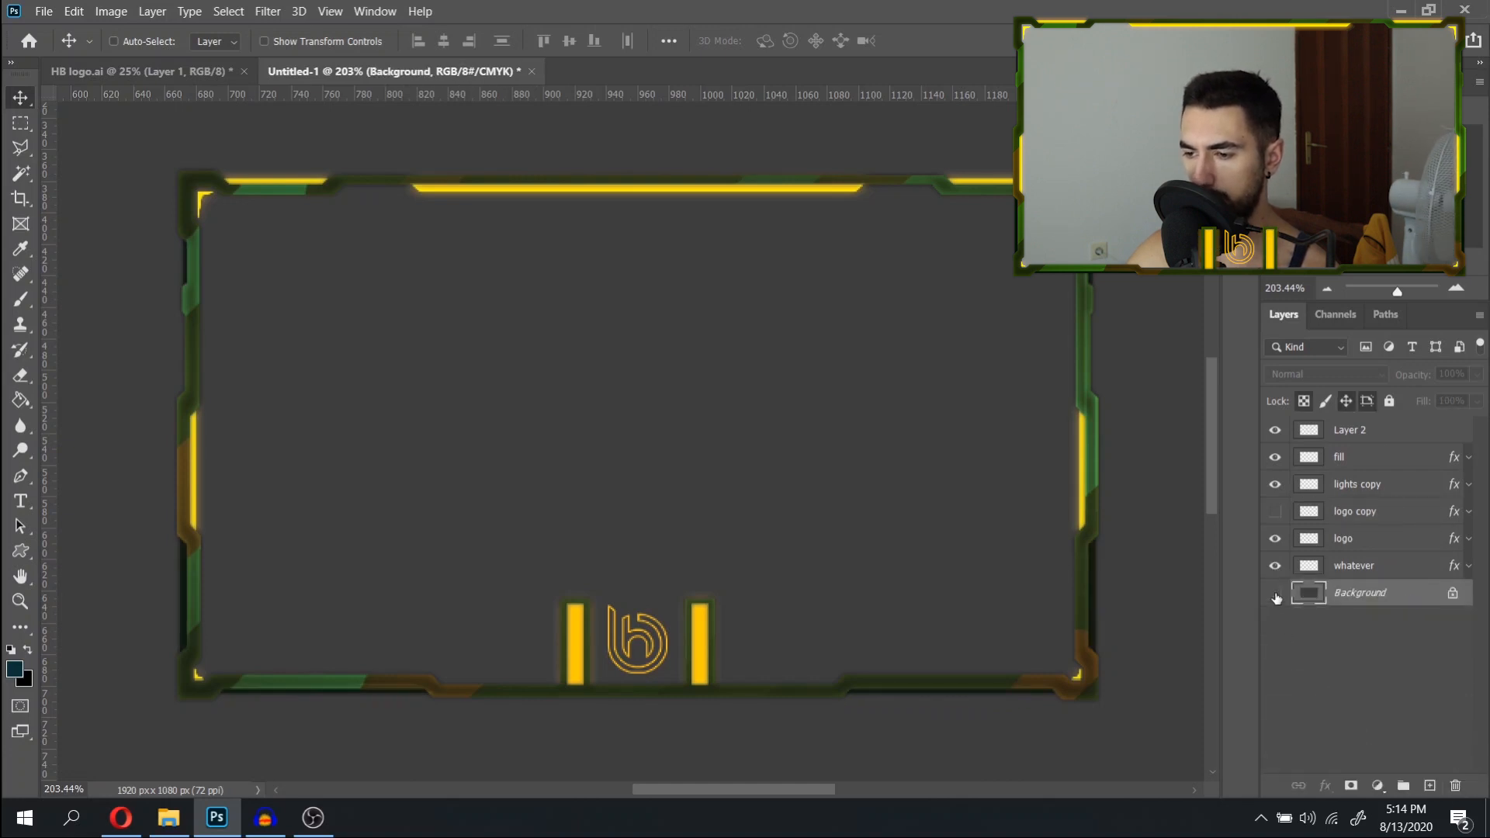
left_click(1275, 593)
left_click(1276, 595)
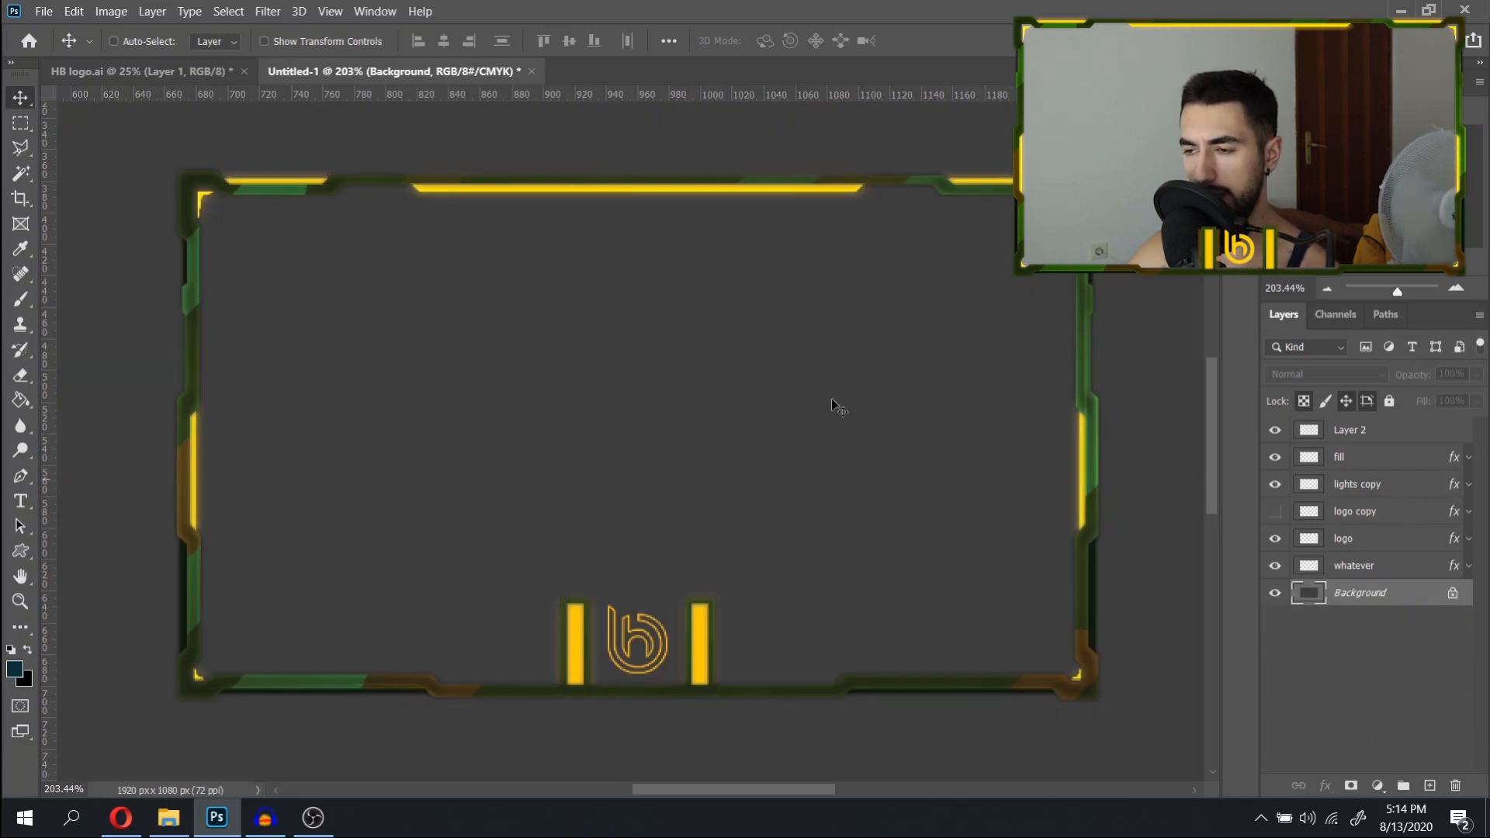
Rename Layer 2, which holds the camouflage frame, to main.
left_click(1395, 464)
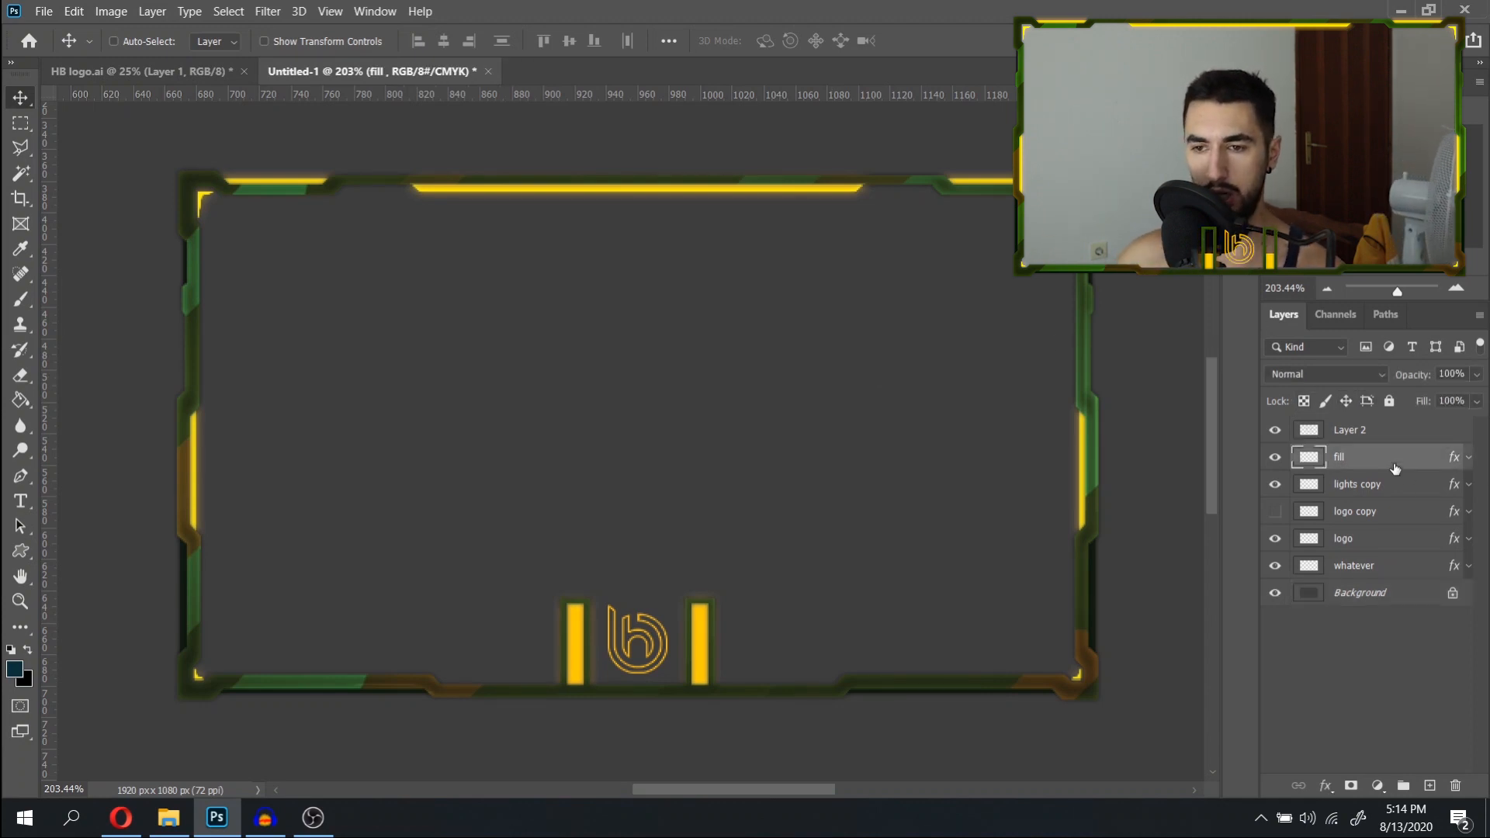
double_click(1365, 440)
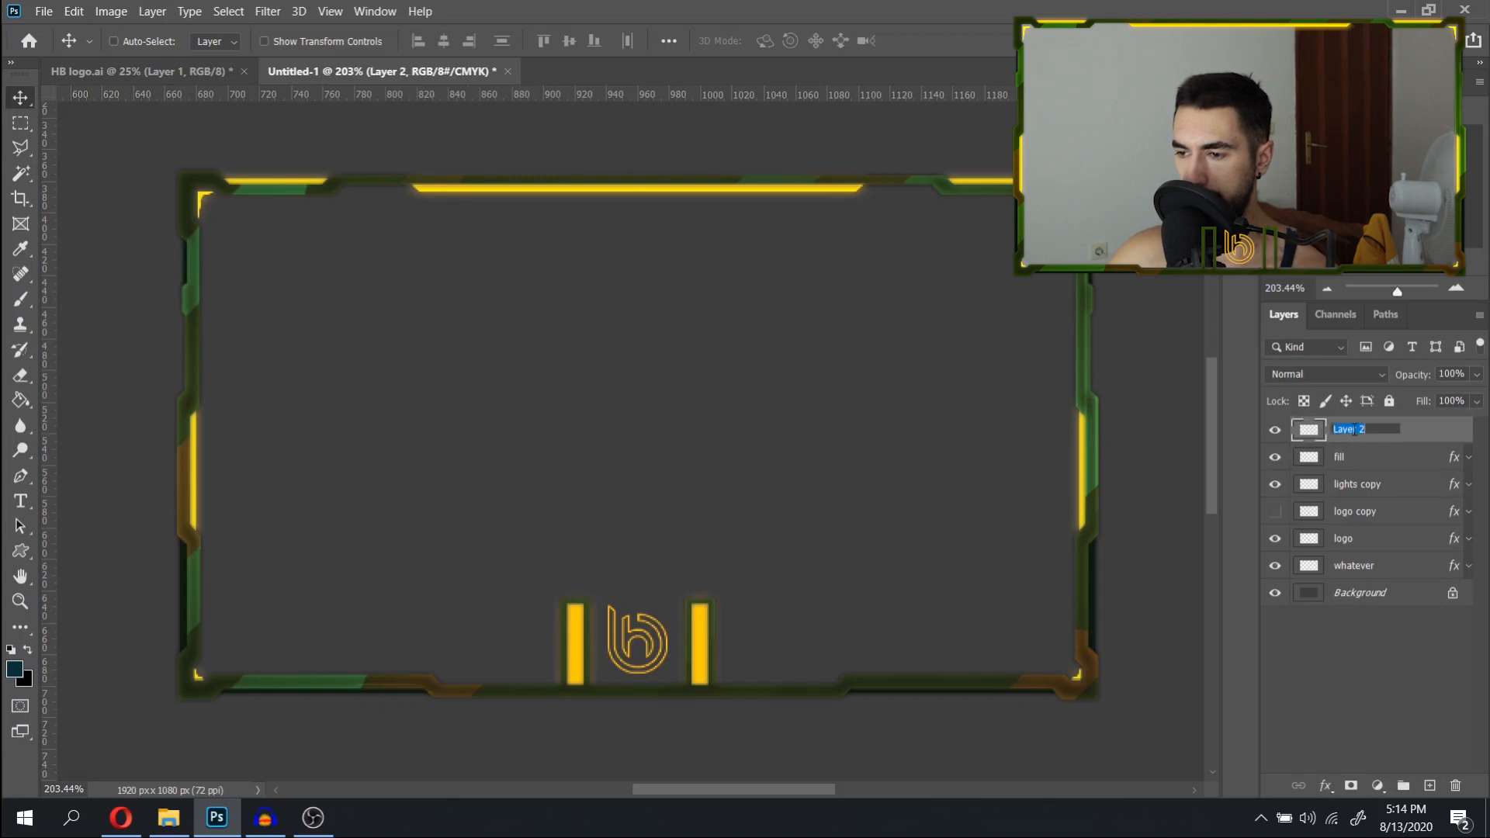
type("main")
key("Return")
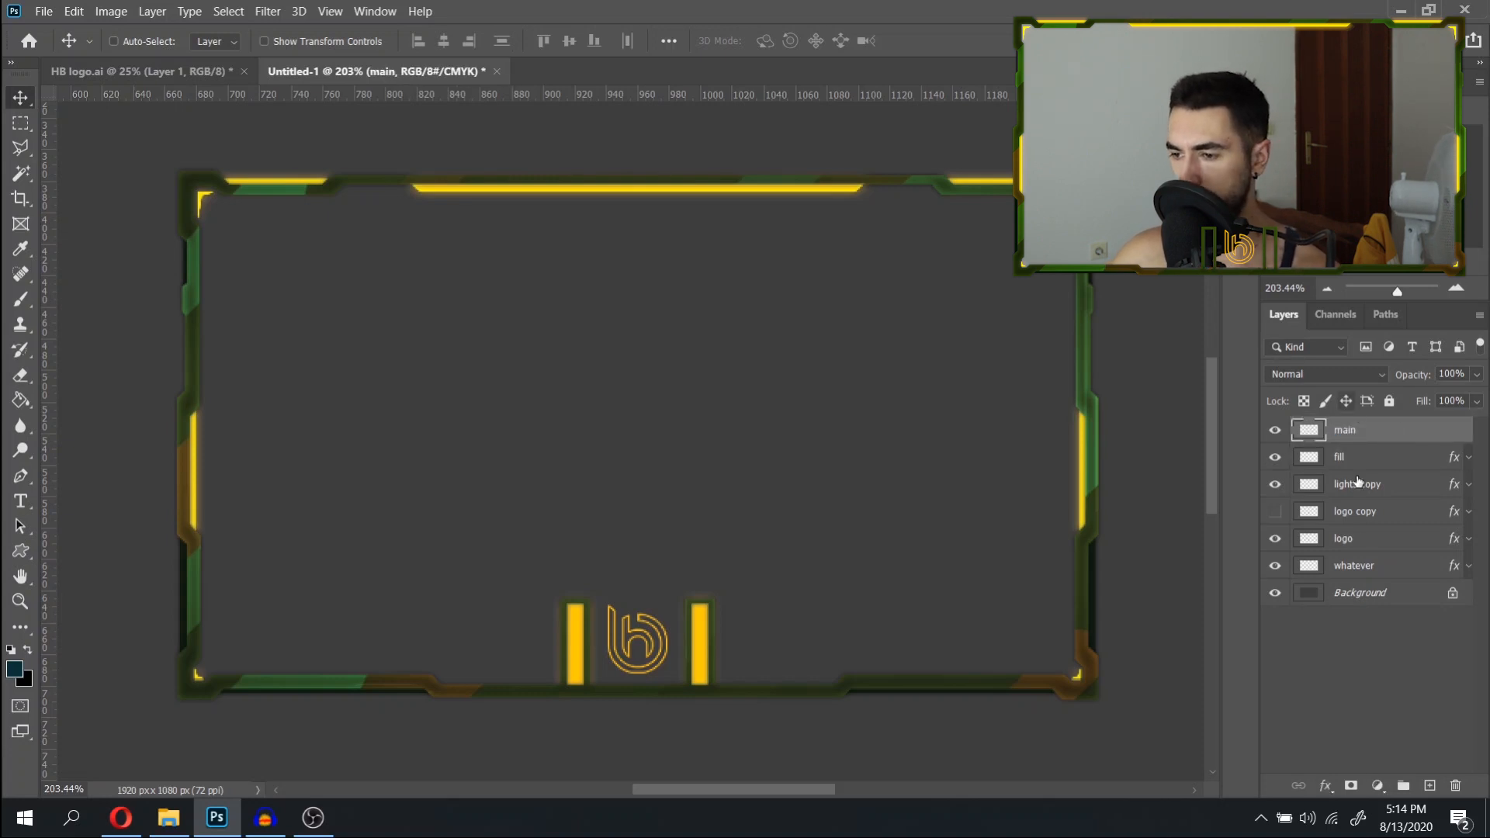
Rename the hidden logo copy layer to logo full.
double_click(1367, 515)
left_click(1382, 511)
key("BackSpace")
type("full")
key("Return")
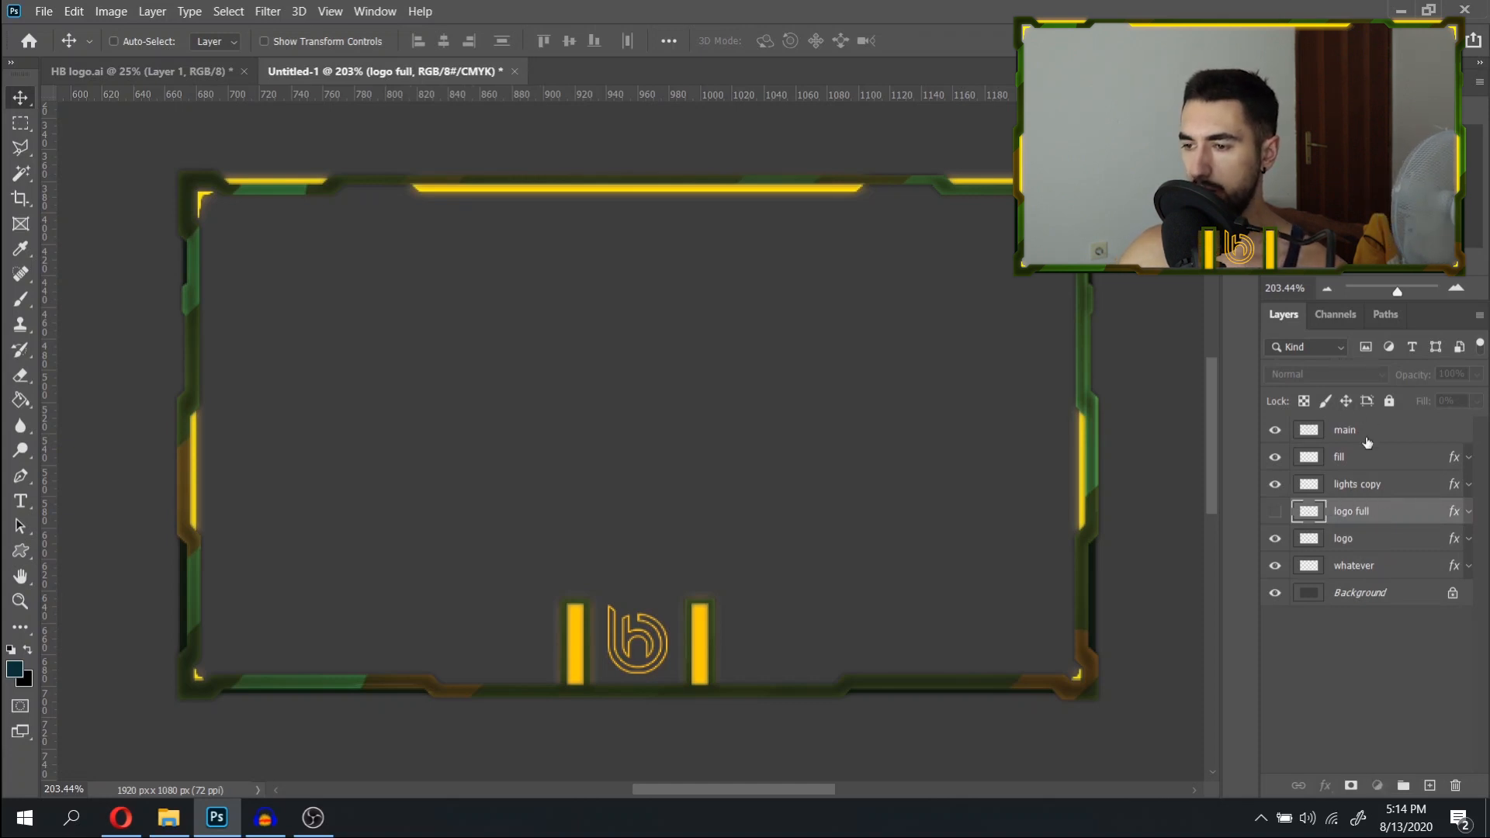
Hide every layer except main, including the background, so the frame stands alone on transparency.
left_click(1319, 430)
left_click_drag(1275, 458, 1280, 571)
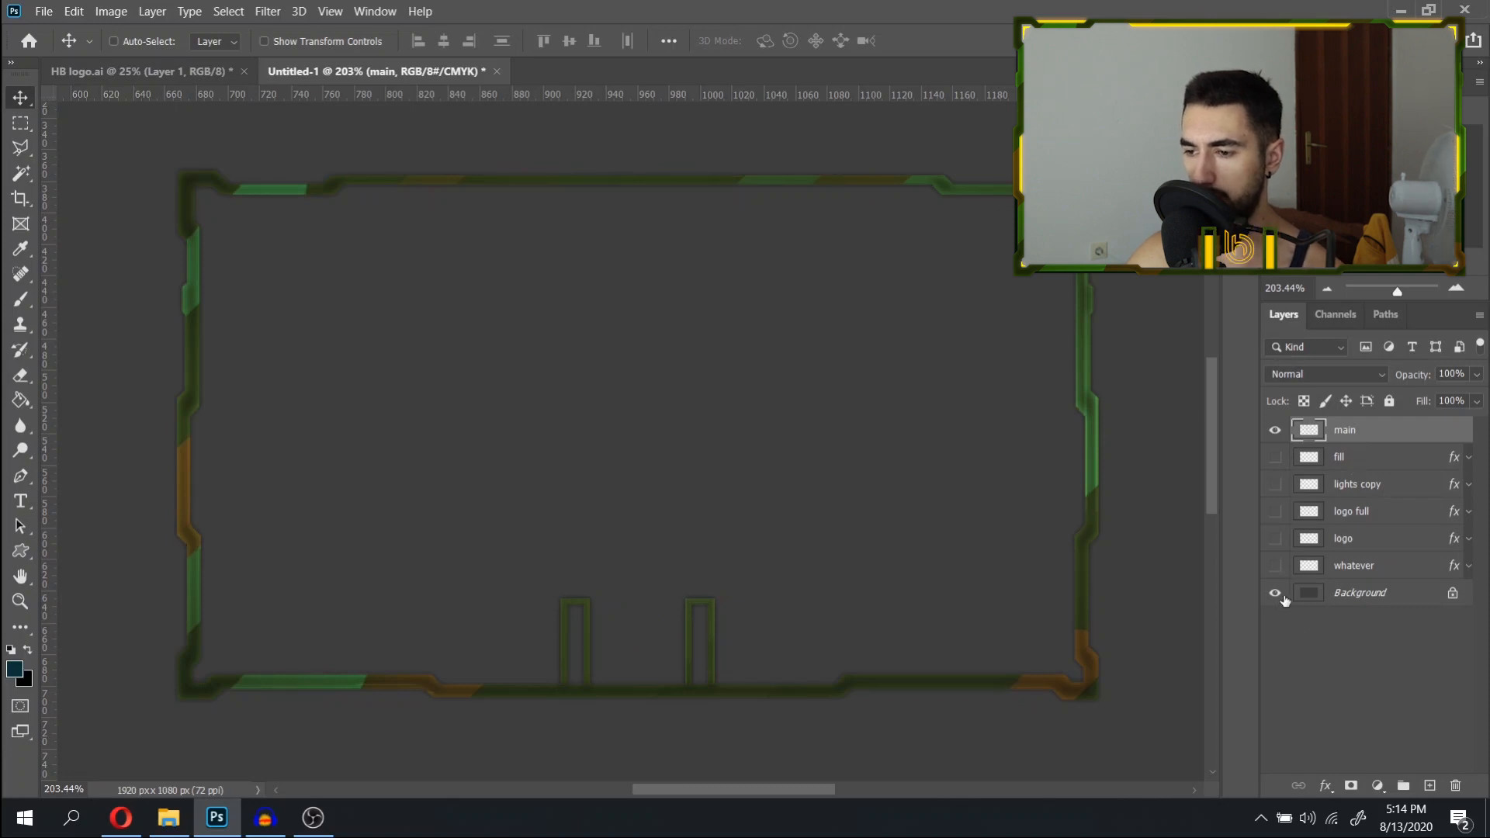
left_click(1280, 593)
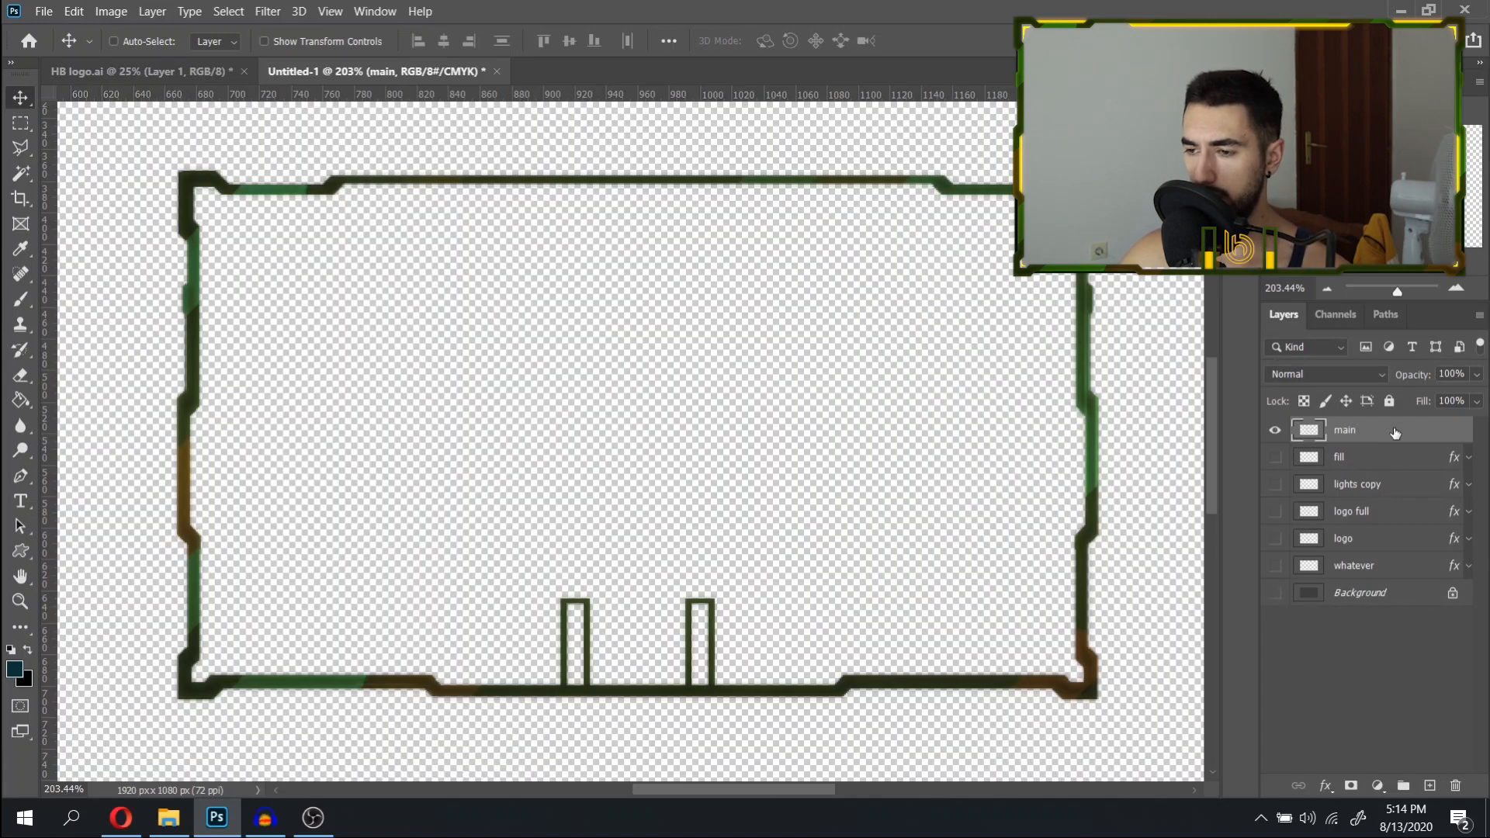
Start a Save for Web export of the main frame as PNG-24 and create a folder named tut on the Desktop.
left_click(44, 11)
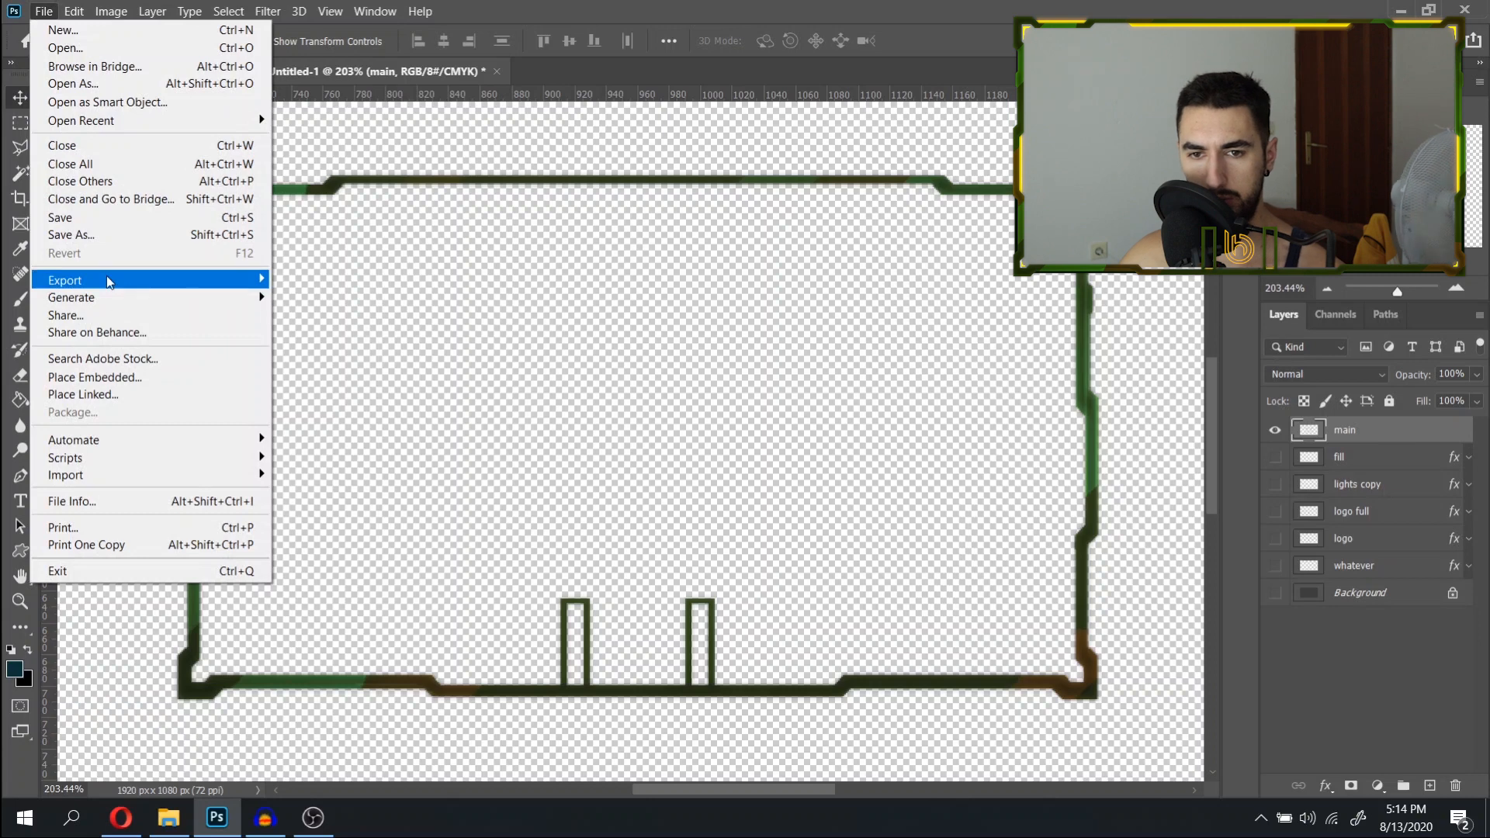
mouse_move(109, 282)
left_click(346, 351)
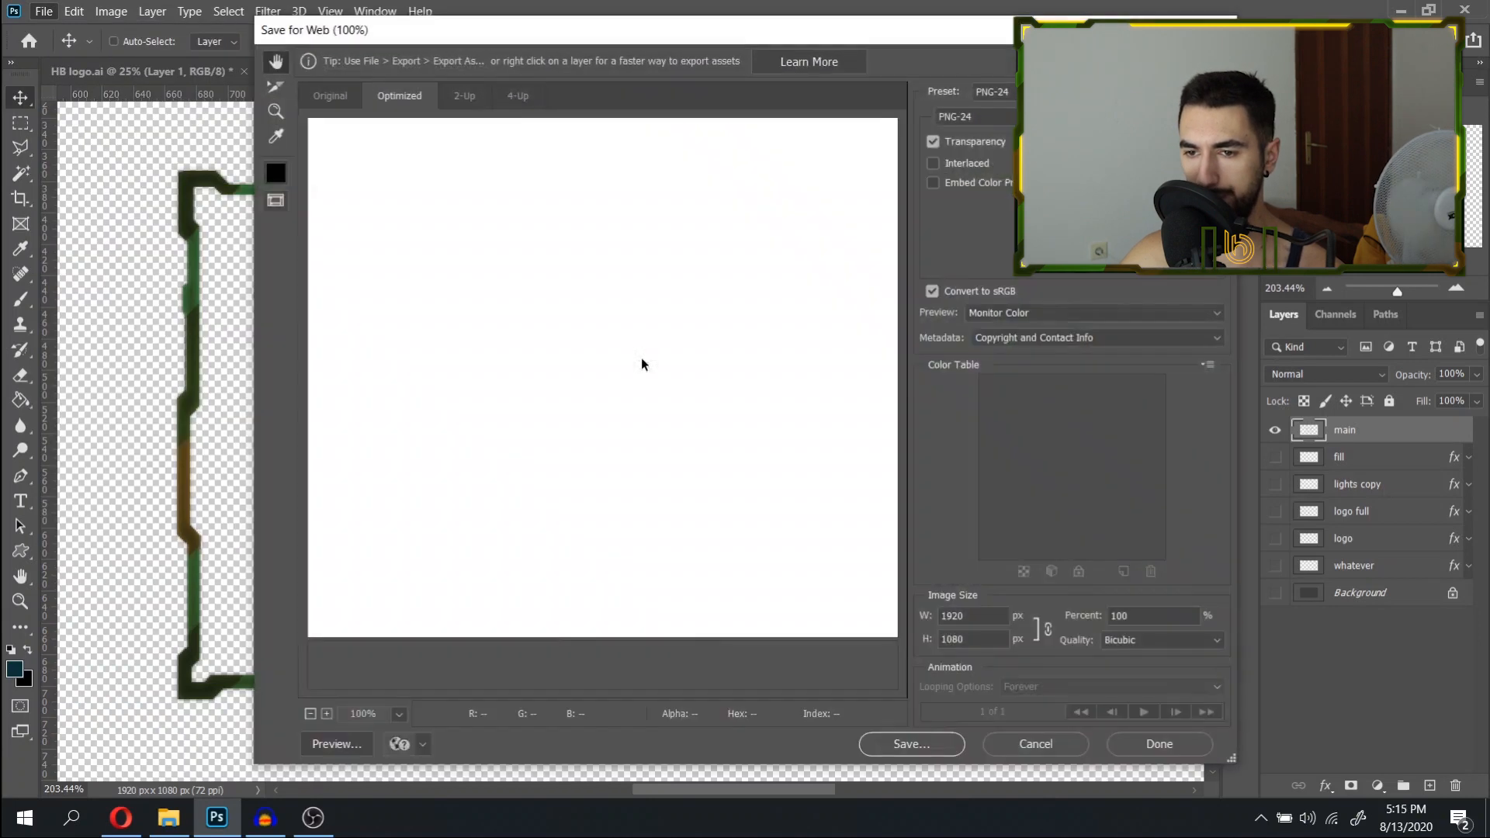
left_click(908, 744)
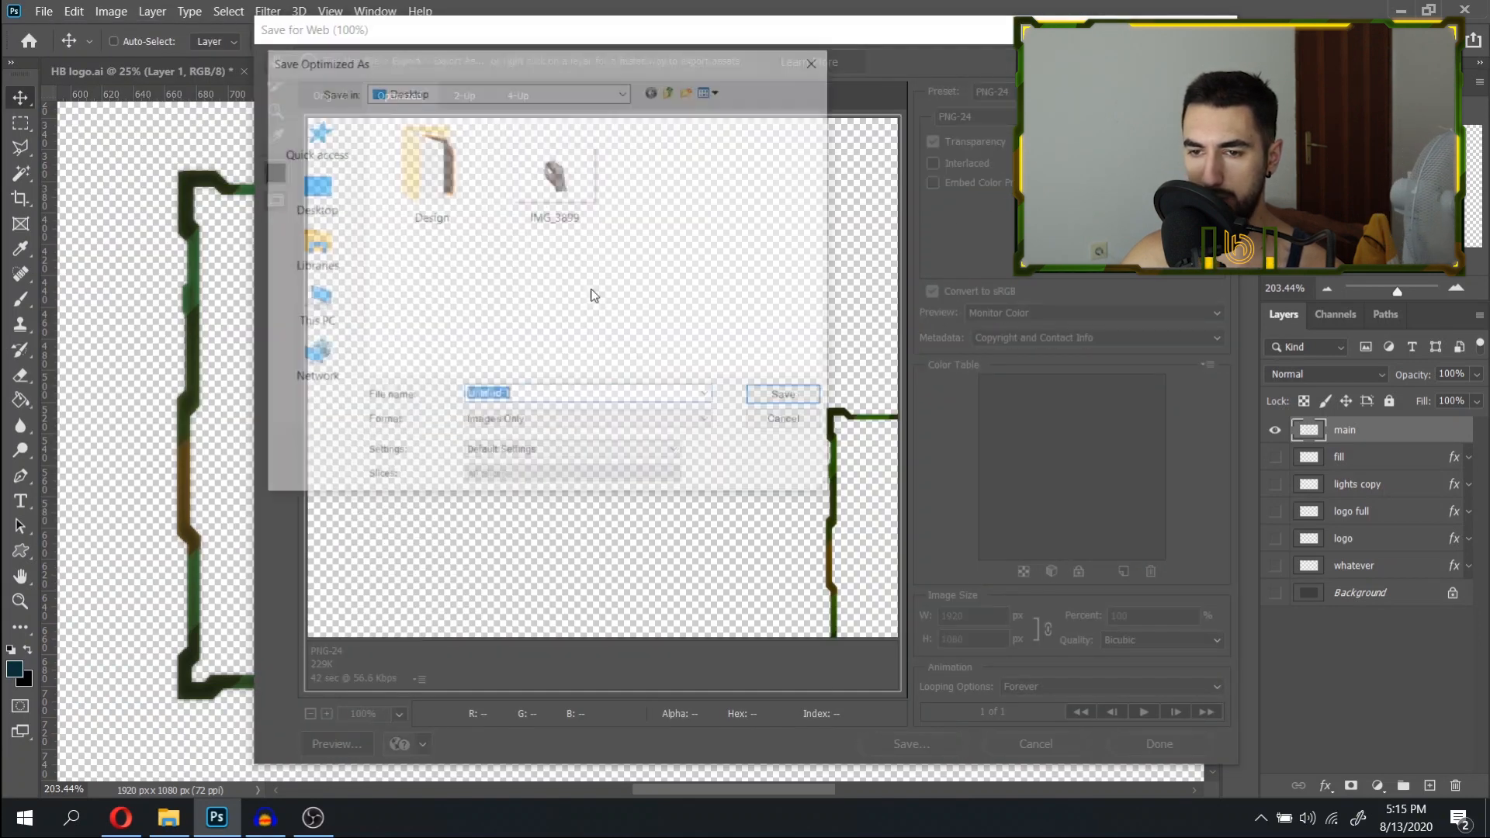
right_click(654, 272)
mouse_move(739, 450)
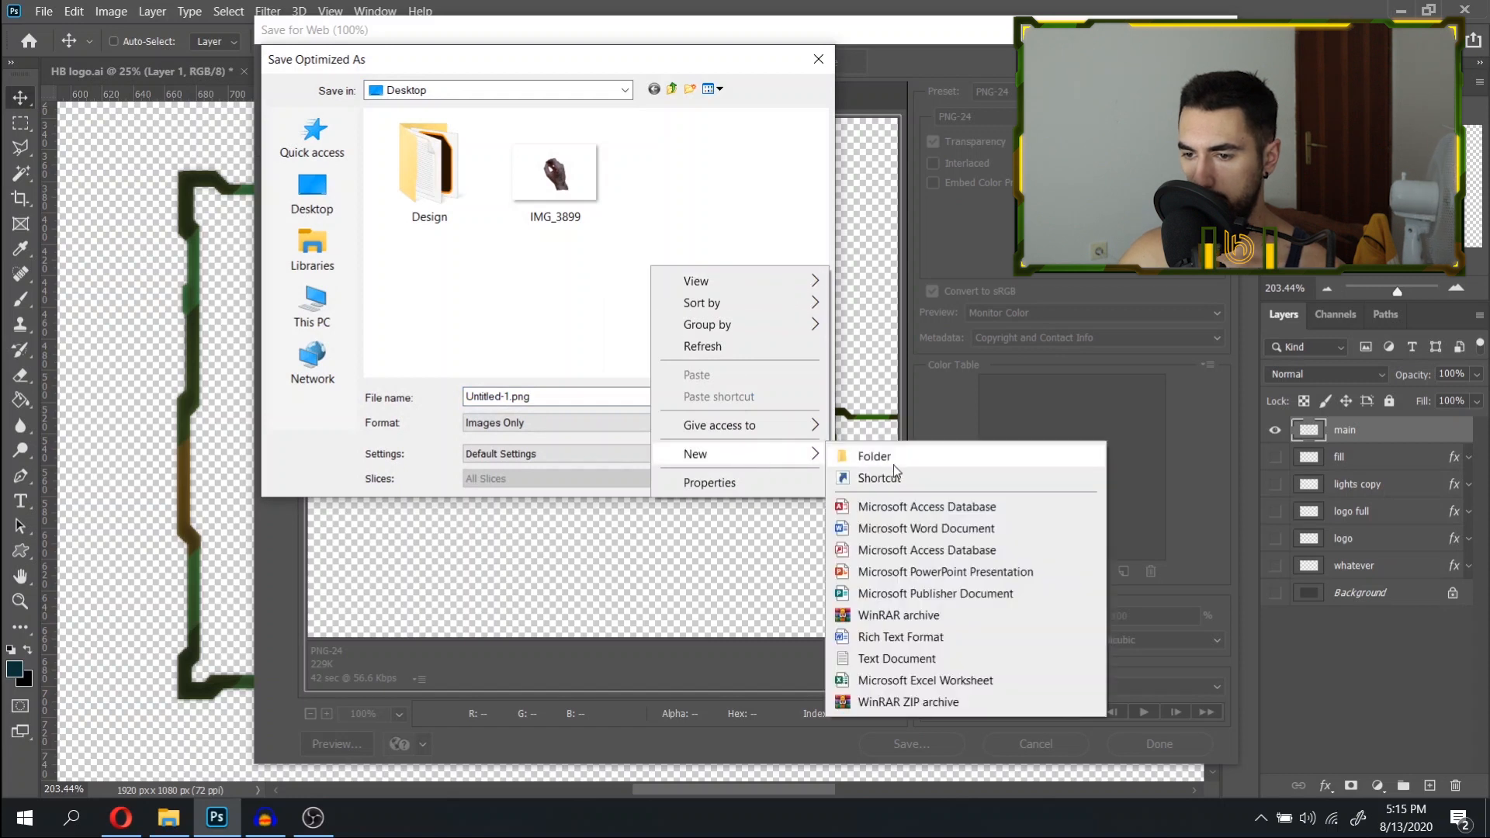
left_click(885, 456)
type("tu")
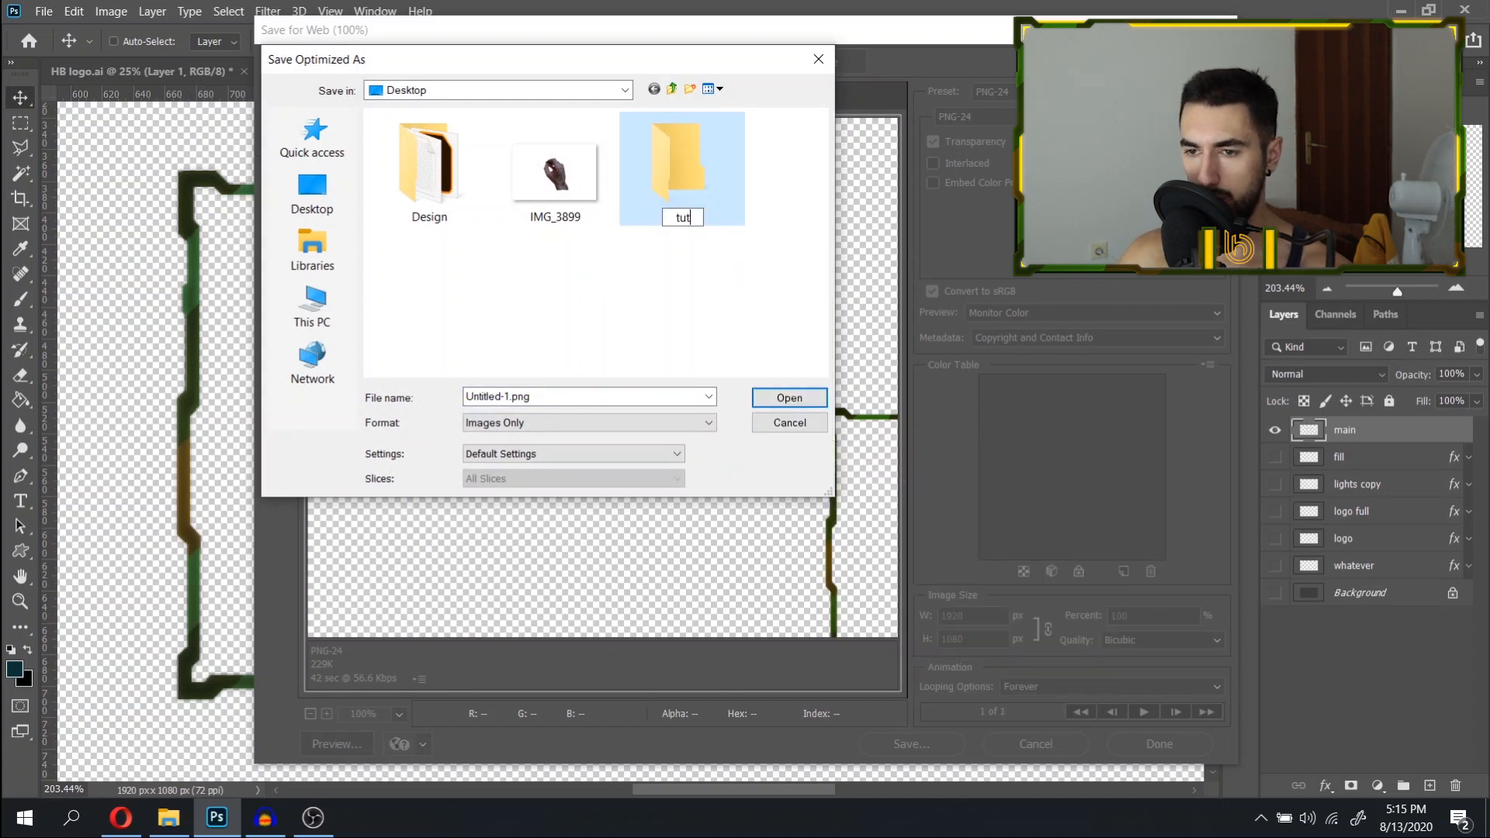
type("t")
key("Return")
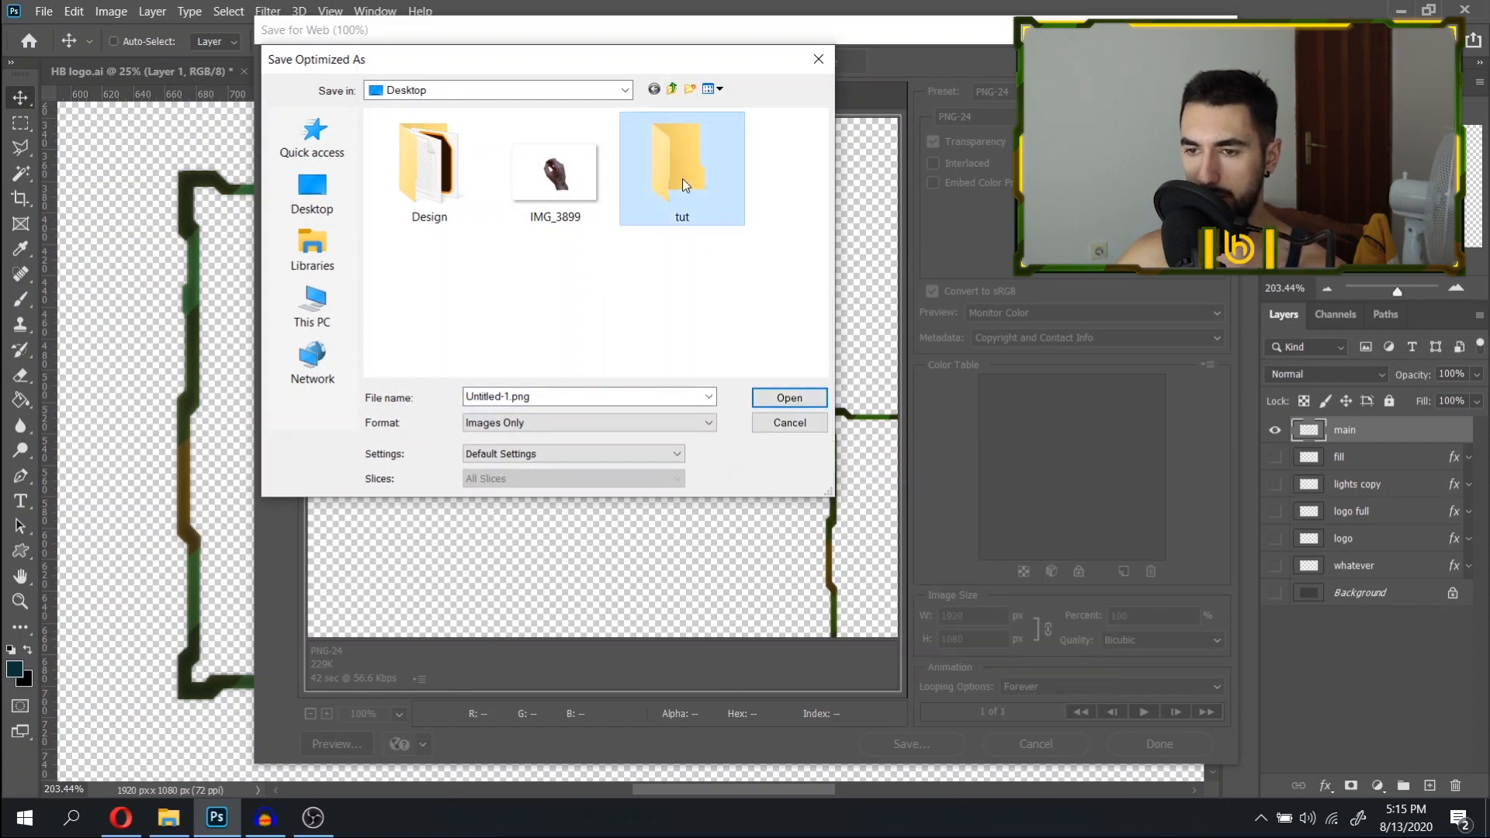
Save the exported frame in the tut folder under the file name main.
key("Return")
type("main")
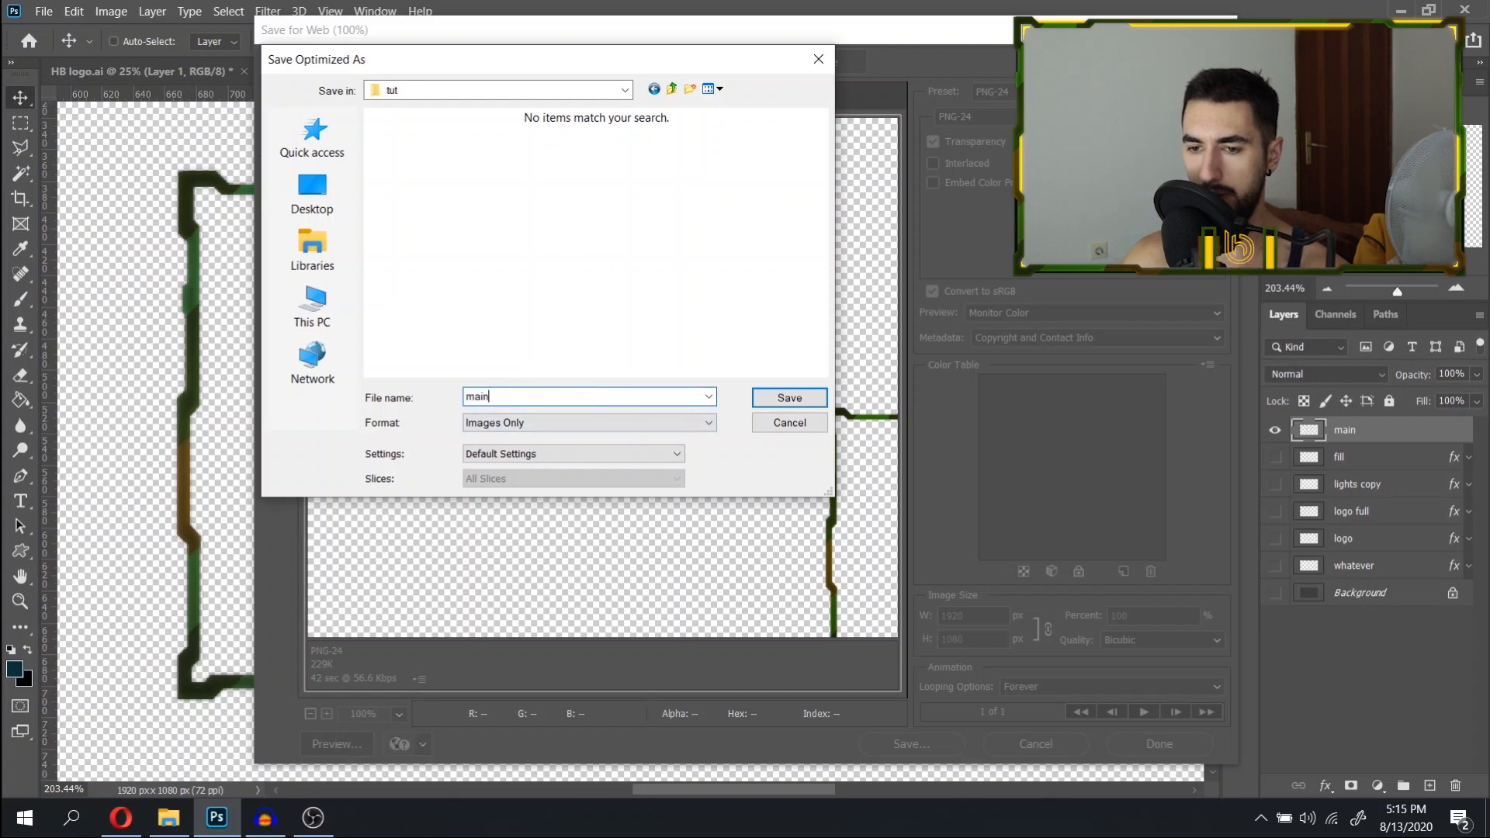
key("Return")
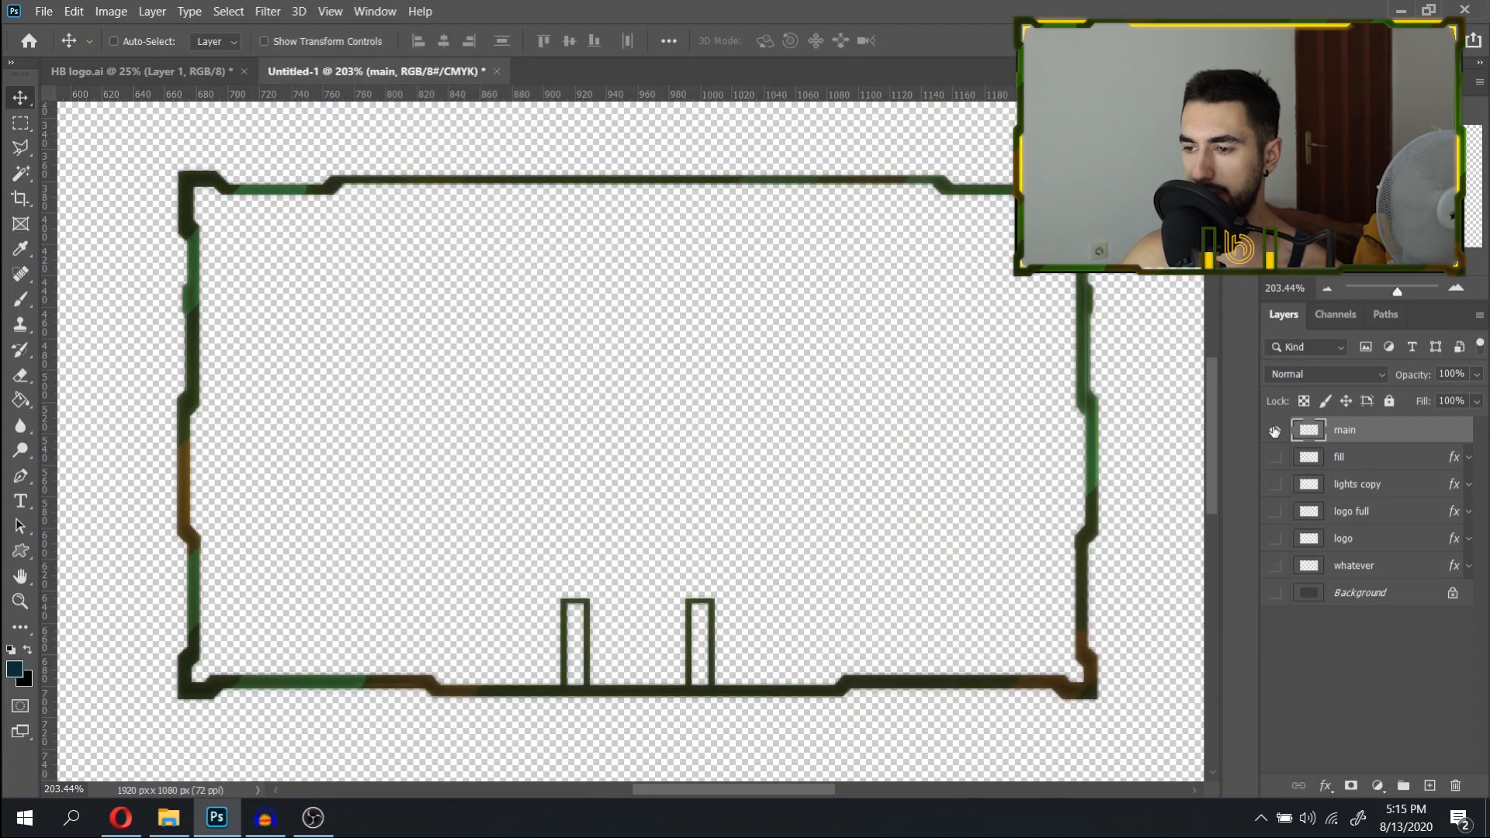
Hide main, show only the fill layer, and export it for web as a PNG named fill.
left_click(1275, 430)
left_click(1277, 457)
left_click(45, 11)
mouse_move(97, 278)
left_click(464, 351)
left_click(912, 745)
type("fill")
key("Return")
Export the lights copy layer on its own as lights and the logo full layer on its own as logofull.
left_click(1276, 457)
left_click(1276, 485)
left_click(45, 11)
left_click(464, 351)
left_click(911, 745)
key("Return")
left_click(911, 744)
Hide logo full, show only the outlined logo layer, and export it for web as logo-stroke.
left_click(1276, 511)
left_click(1276, 539)
left_click(465, 351)
left_click(911, 744)
Export the whatever layer on its own as whaterver, and turn the other layers and the background back on.
left_click(1276, 538)
left_click(1276, 566)
left_click(465, 351)
key("Return")
key("Return")
left_click_drag(1275, 430, 1276, 539)
left_click(1277, 593)
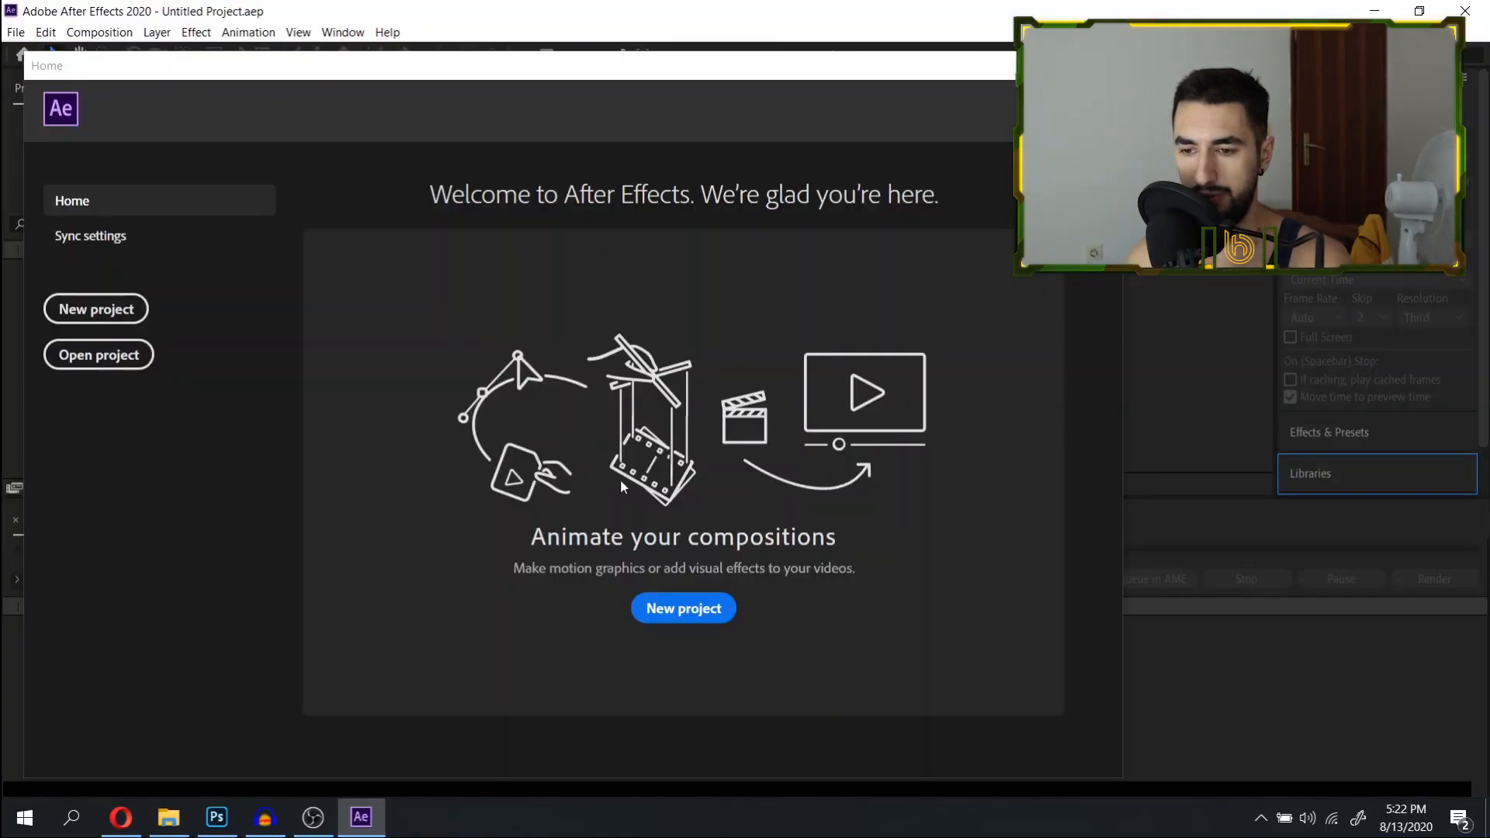
Start a new After Effects project and import all six PNG files from the tut folder on the Desktop.
left_click(117, 307)
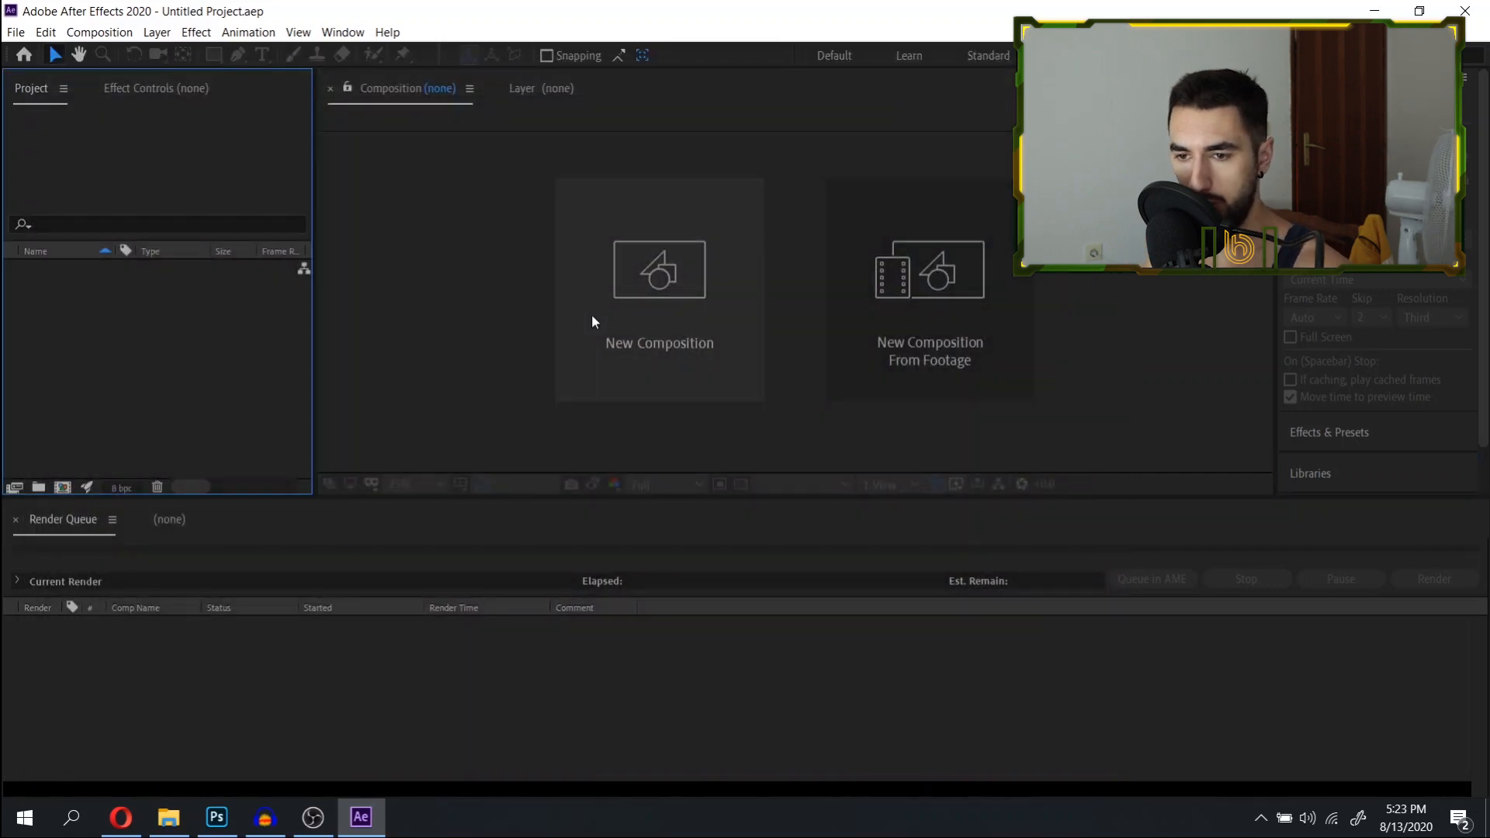
left_click(168, 818)
left_click(152, 306)
double_click(439, 322)
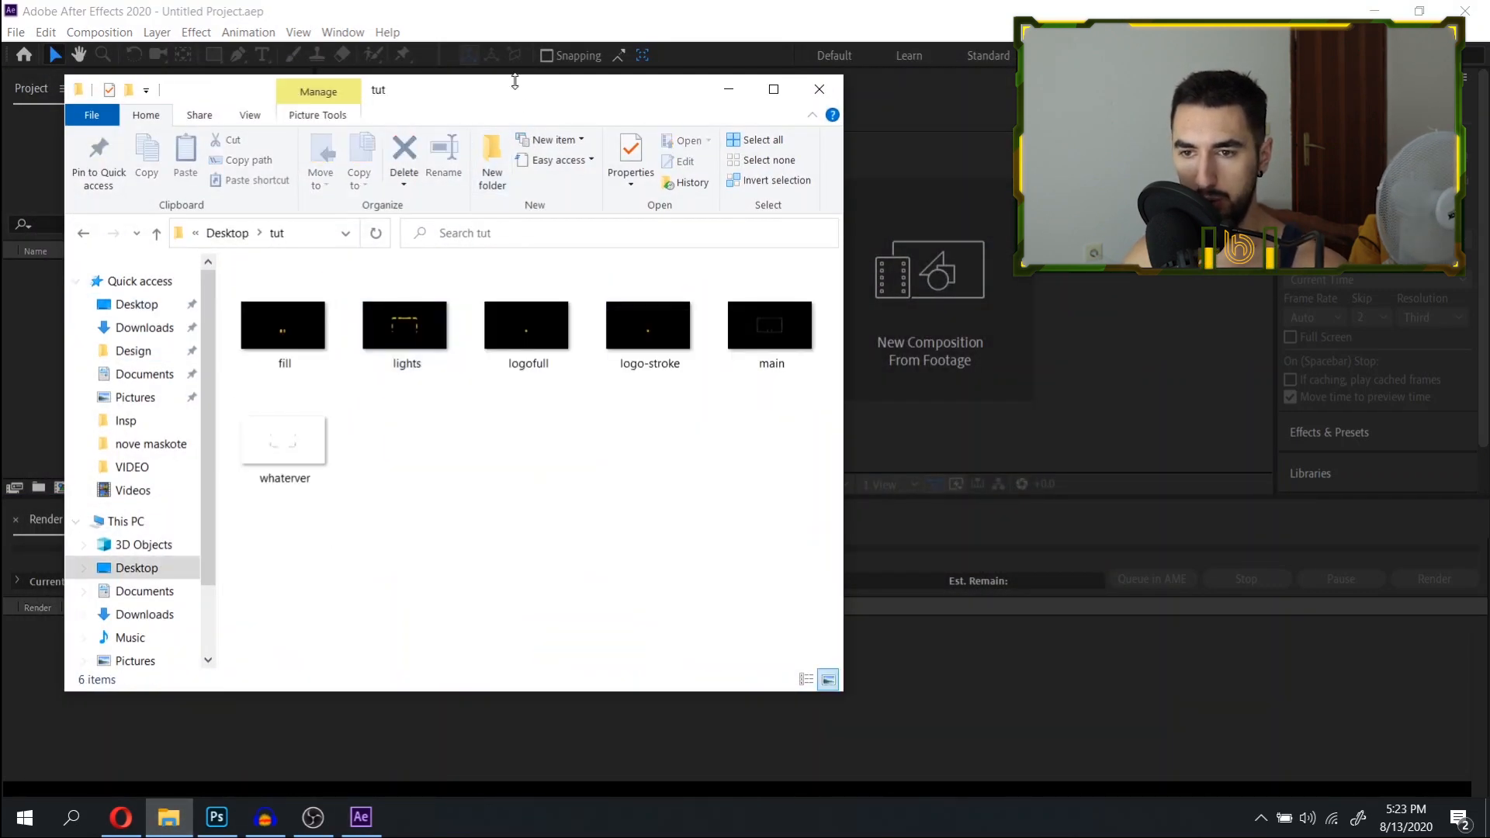
left_click_drag(524, 109, 944, 256)
left_click_drag(706, 689, 1244, 403)
left_click_drag(1188, 466, 111, 347)
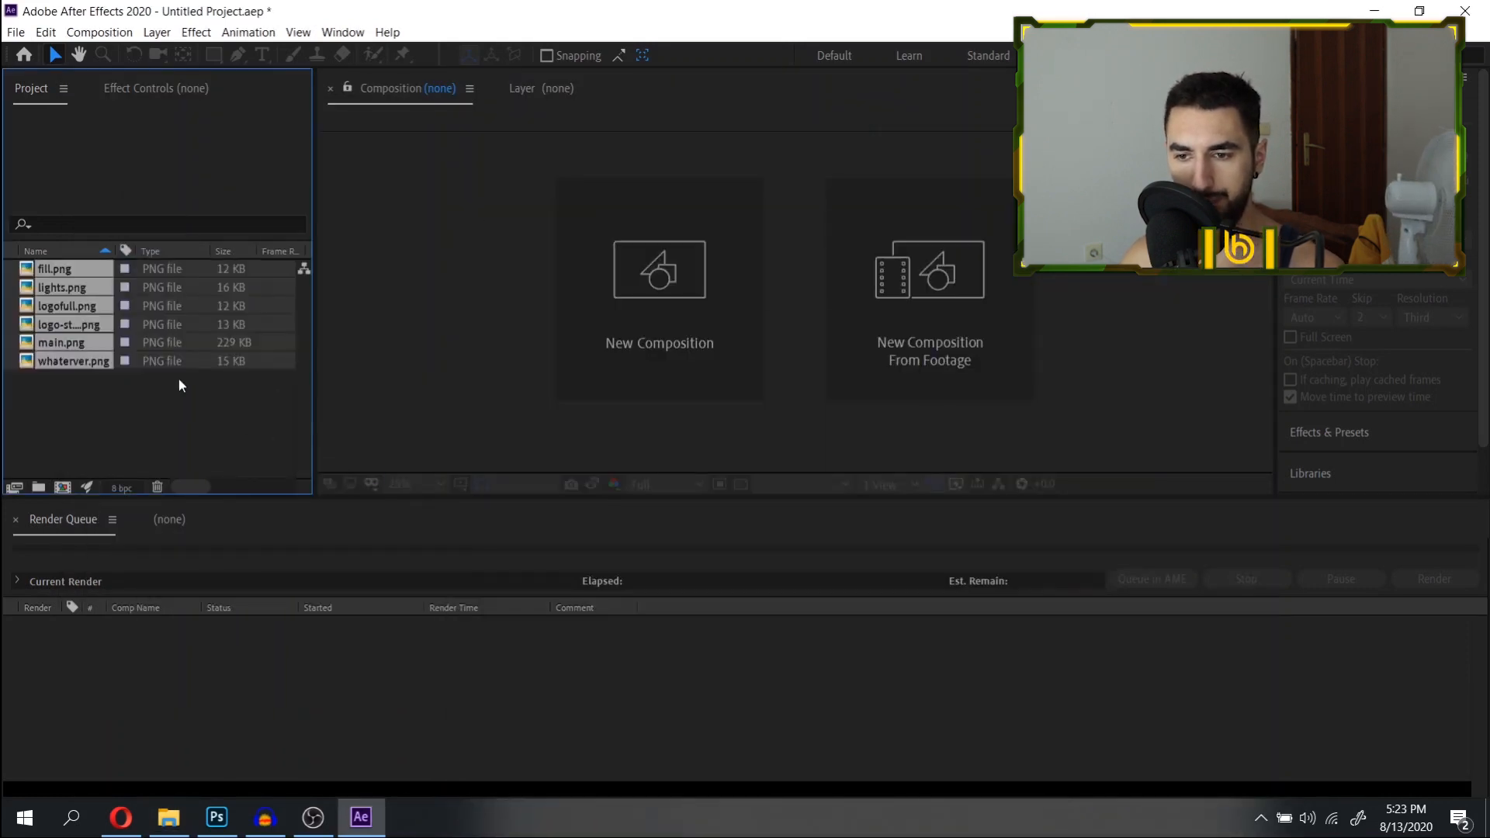
left_click(203, 420)
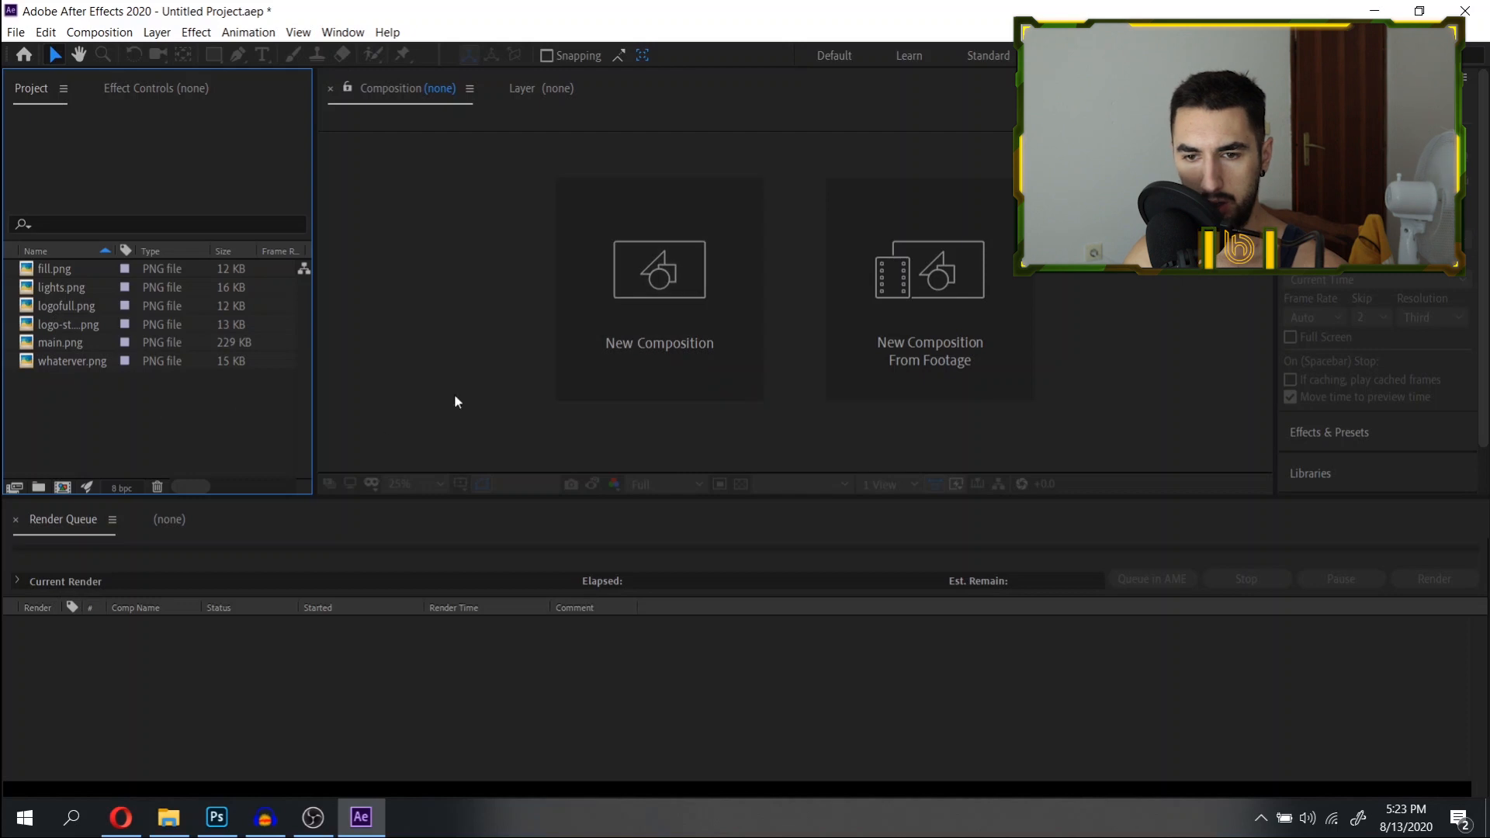
Create a new 1920 x 1080 composition at 29.97 frames per second with a duration of 0;00;10;00.
left_click(726, 306)
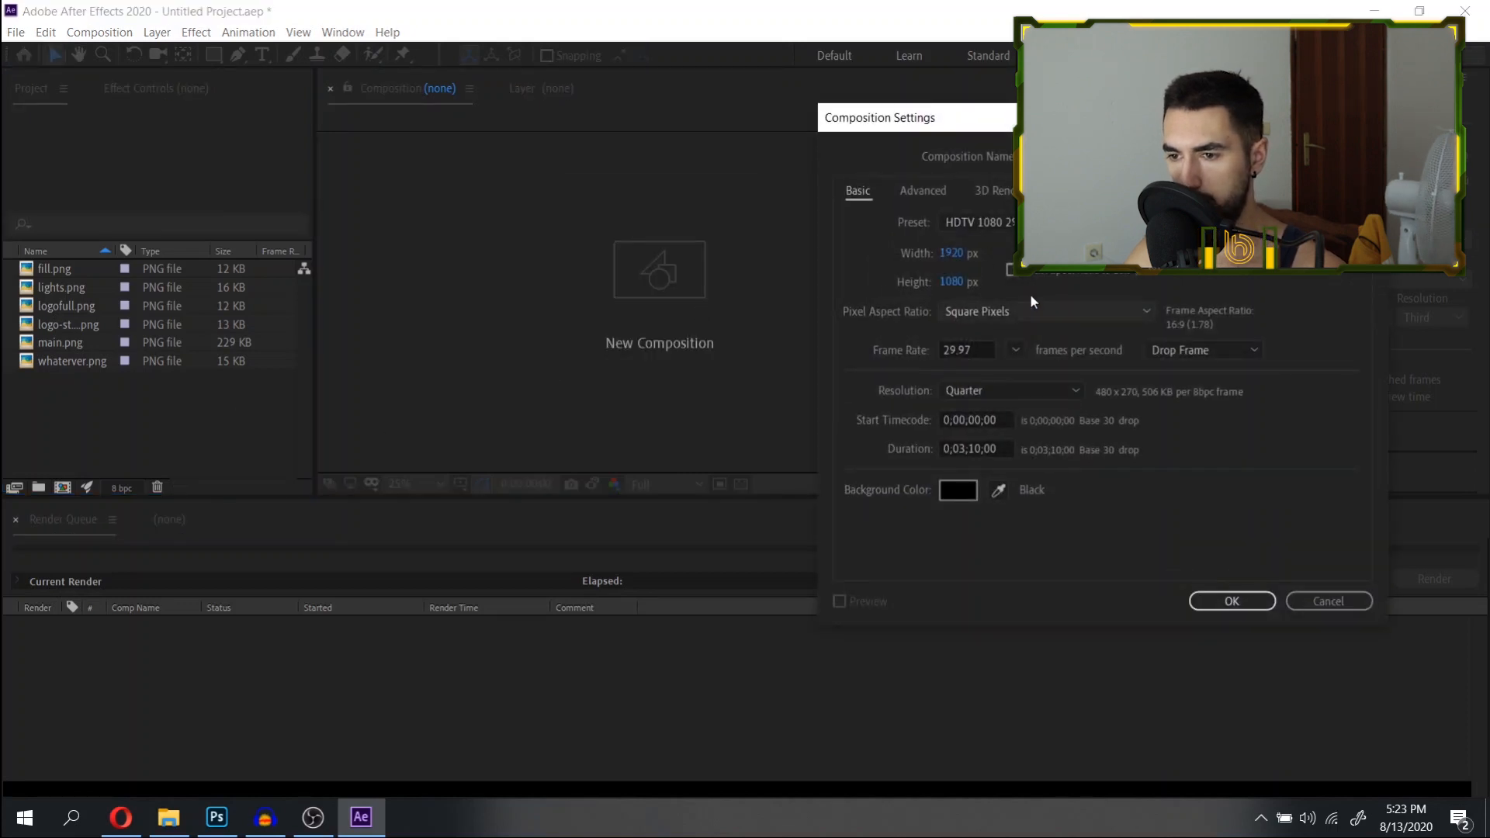
left_click(962, 449)
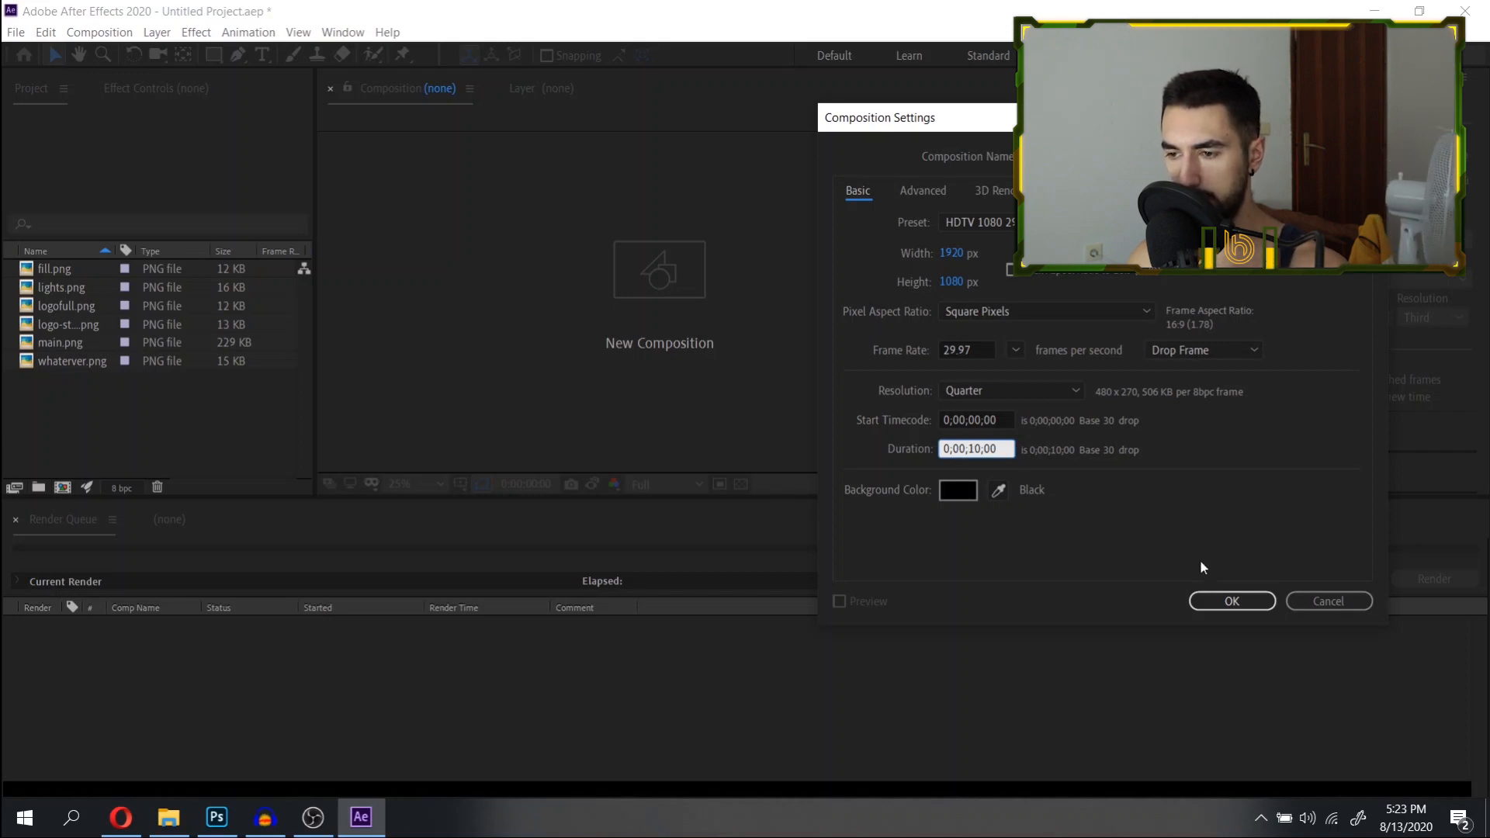
left_click(1225, 599)
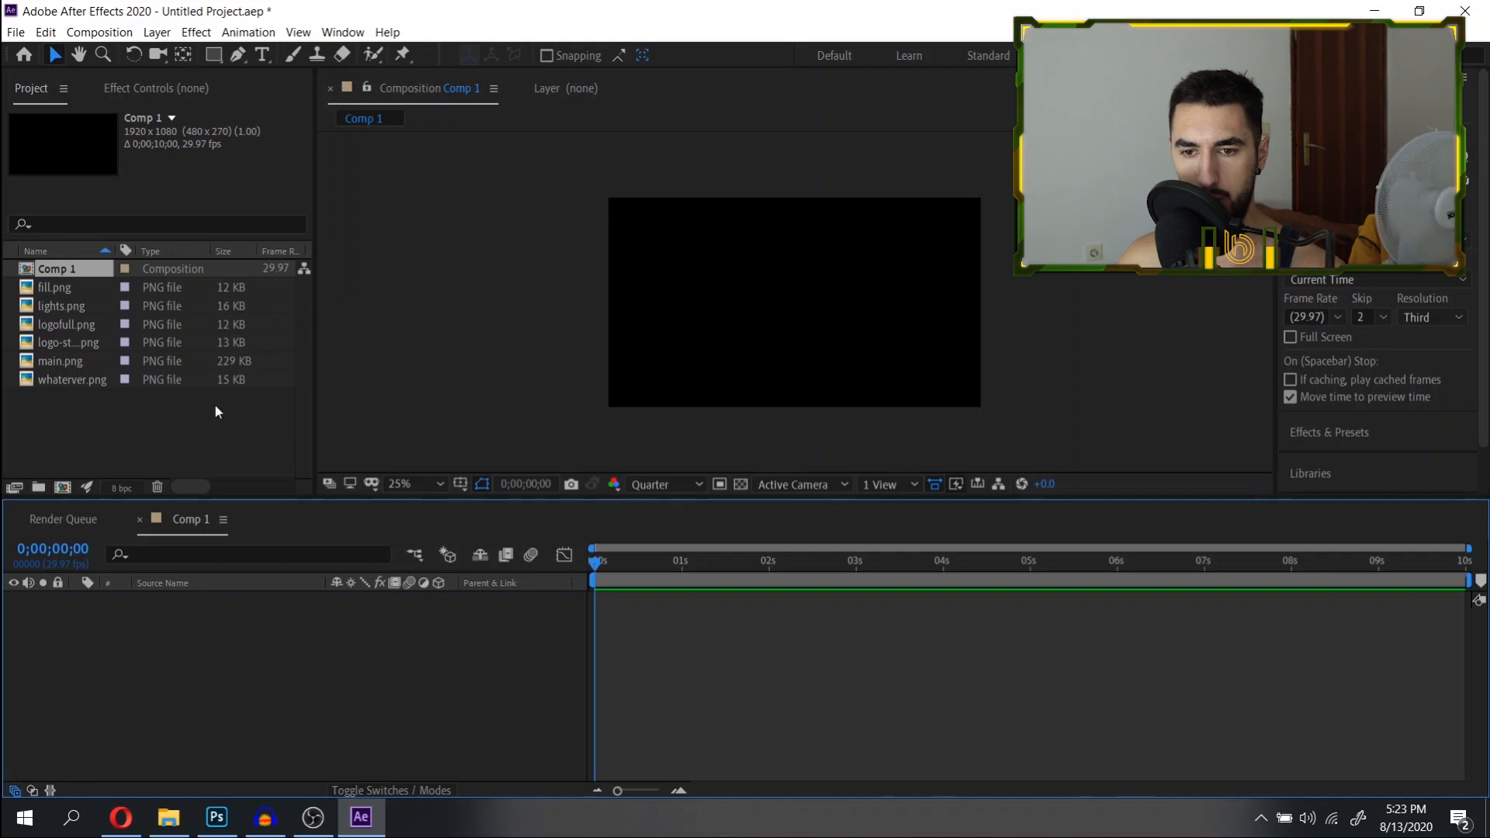
Add all six imported PNG files to the Comp 1 timeline as layers.
left_click(114, 416)
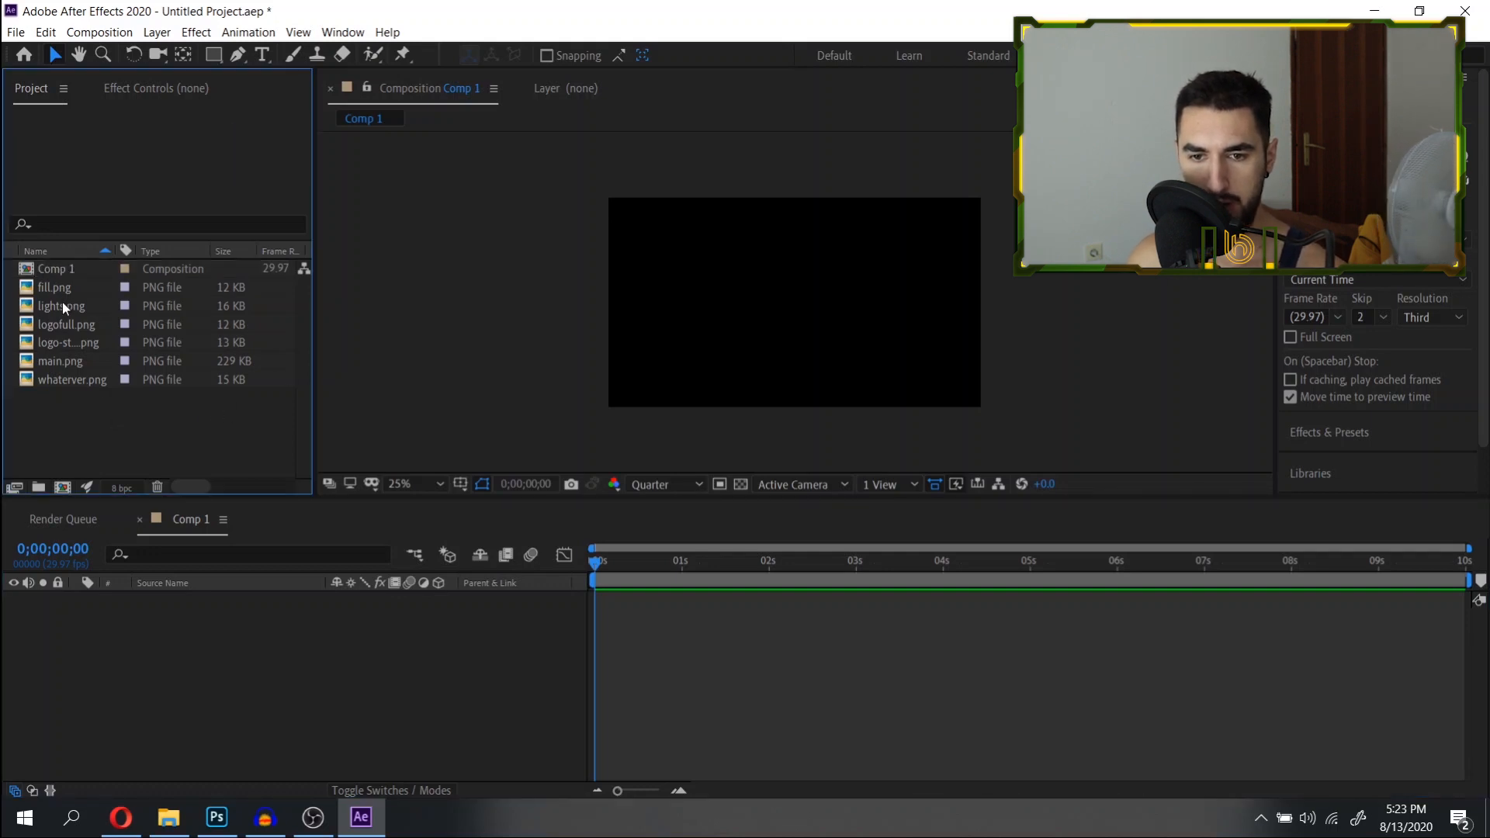
left_click_drag(64, 393, 273, 684)
left_click(263, 717)
Frame the overlay at 100% magnification in the composition preview and set the preview resolution to Full.
scroll(759, 347, "up", 6)
key("h")
left_click_drag(926, 200, 739, 380)
scroll(735, 292, "down", 2)
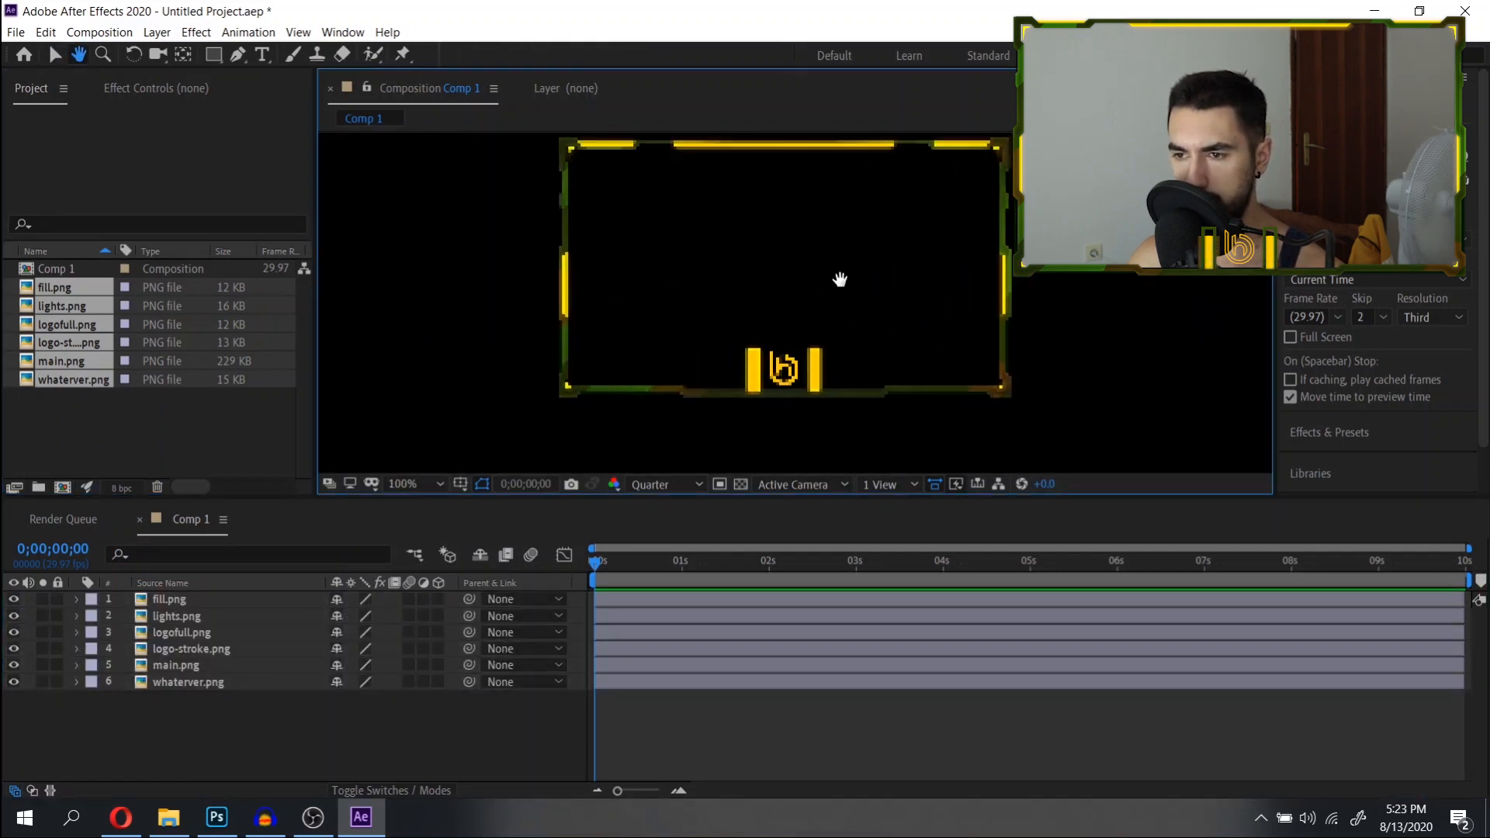
left_click_drag(840, 280, 838, 287)
key("v")
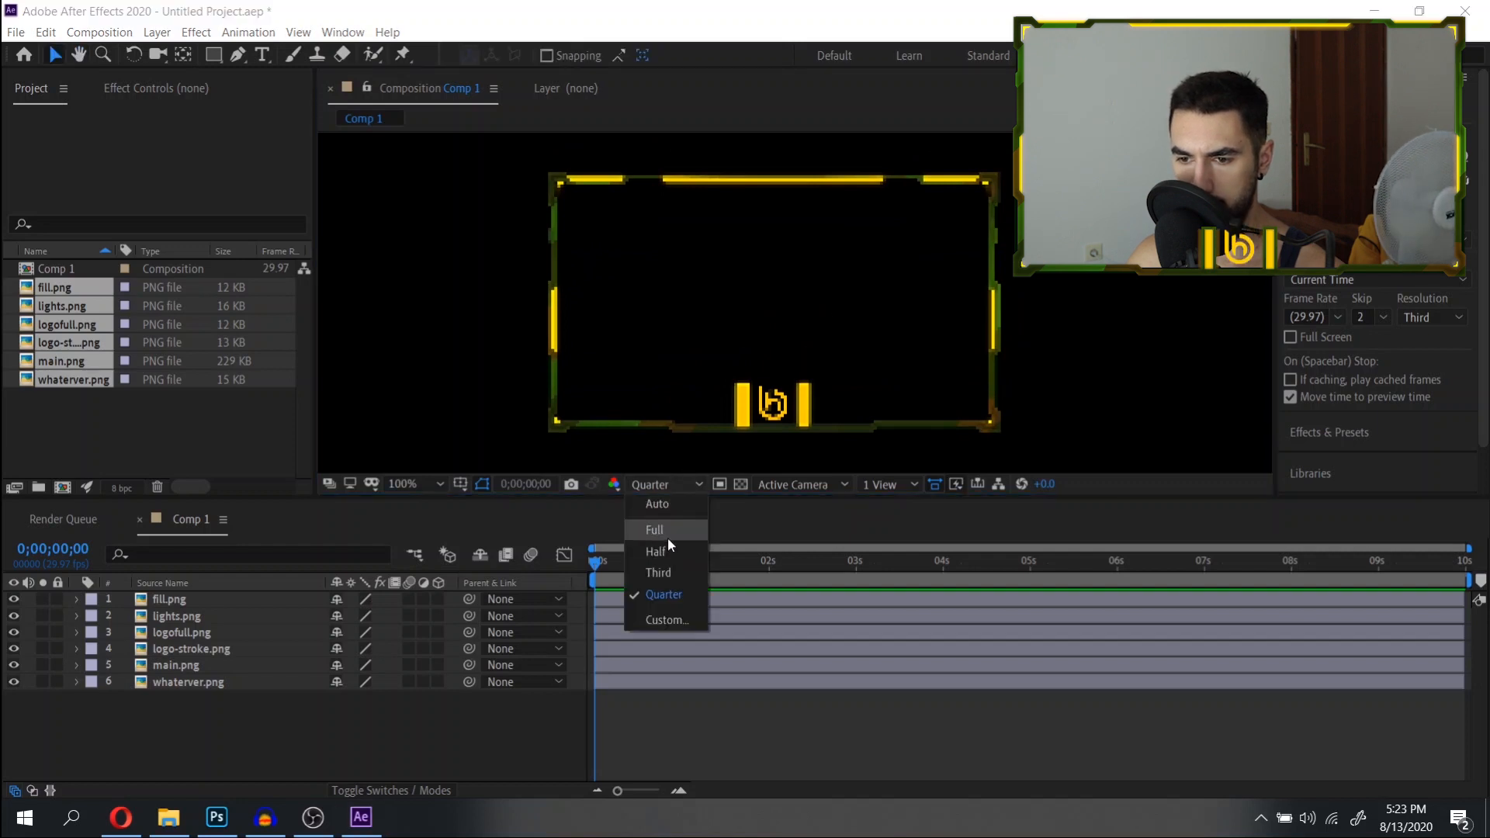
left_click(667, 539)
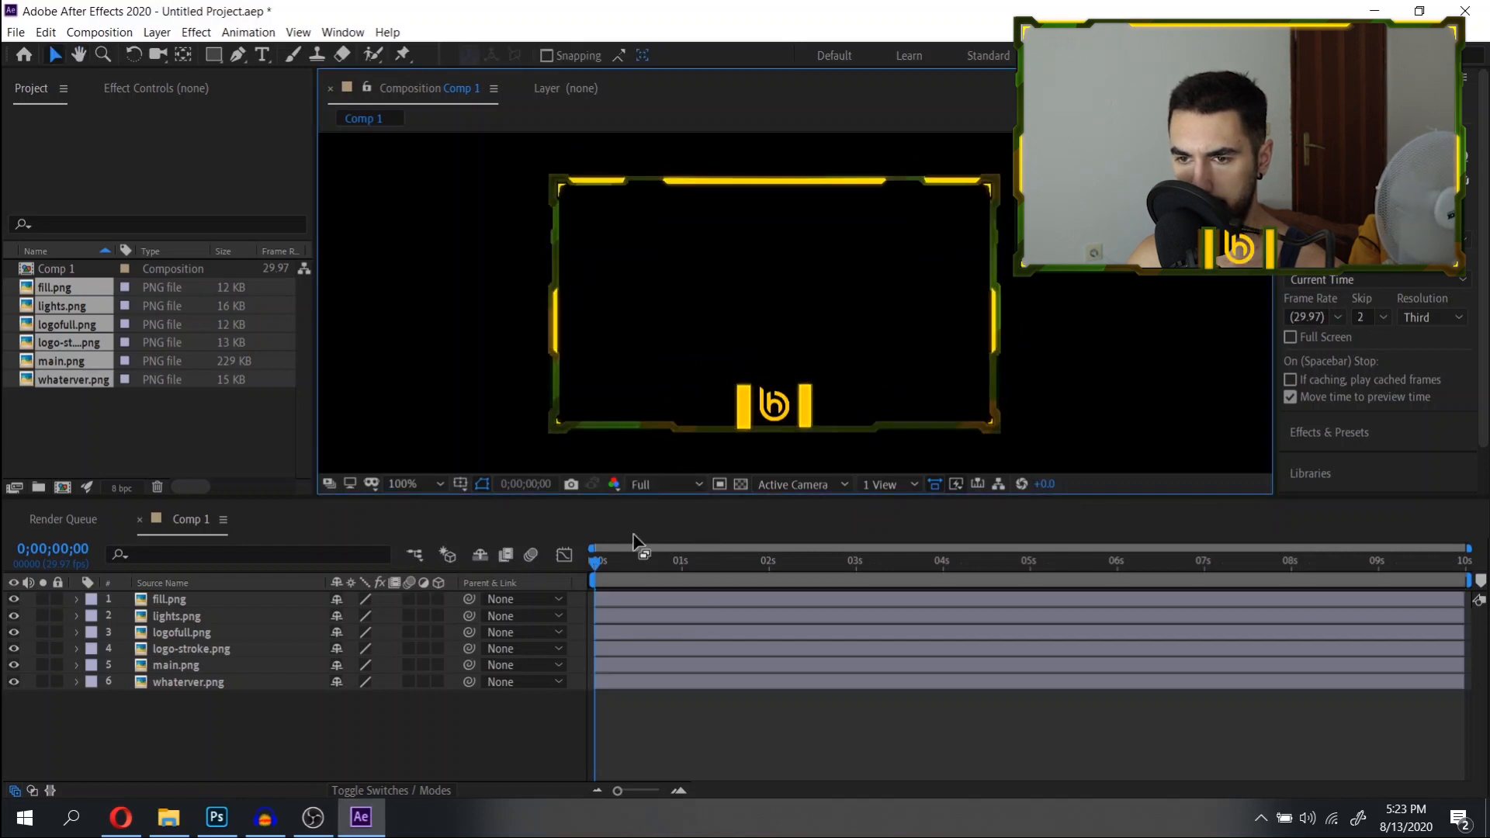
Move the main.png layer to the top of the layer stack in Comp 1.
left_click(194, 682)
left_click(188, 706)
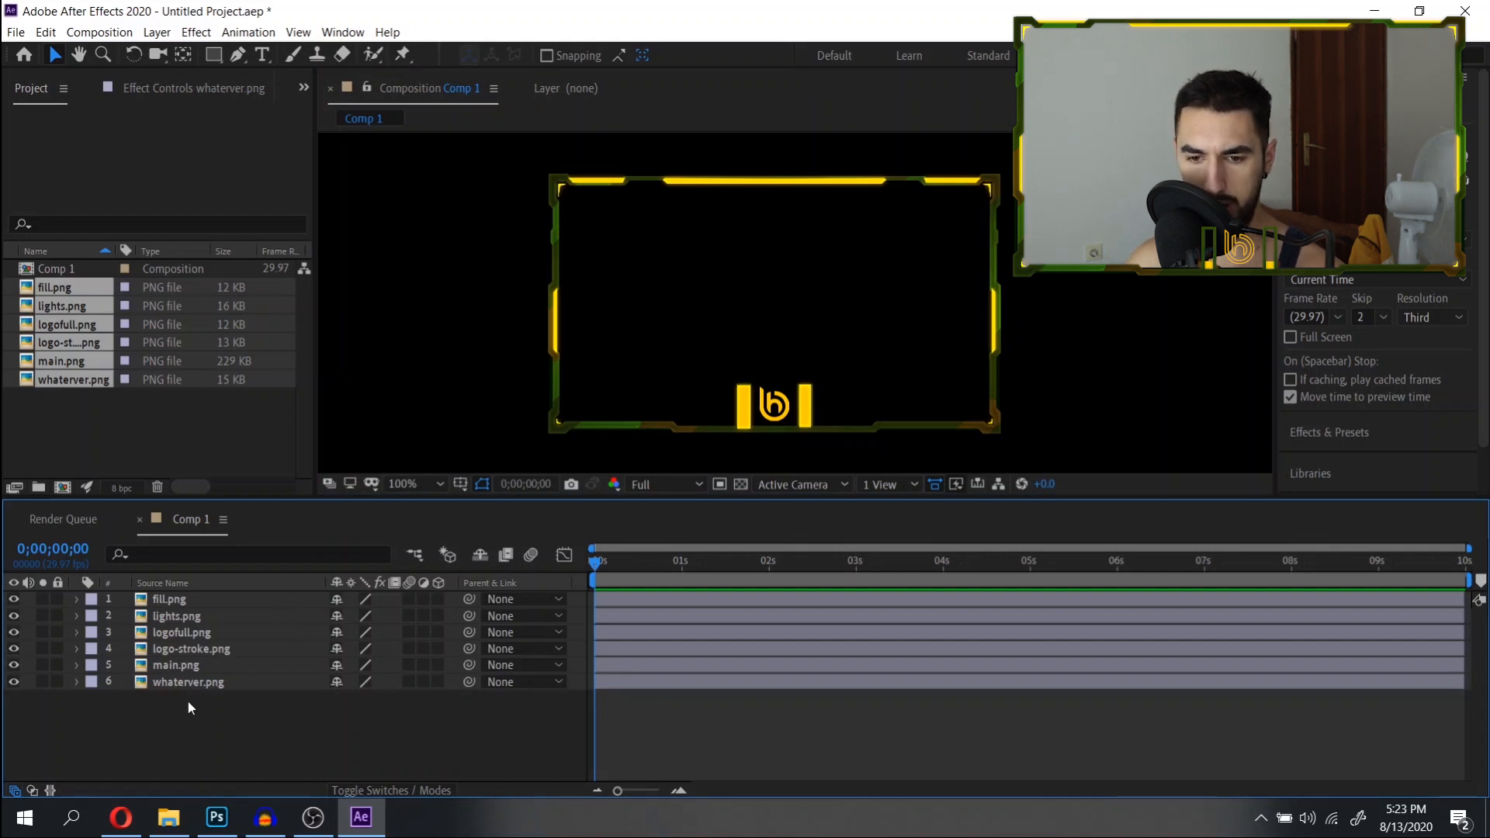
left_click_drag(182, 665, 193, 598)
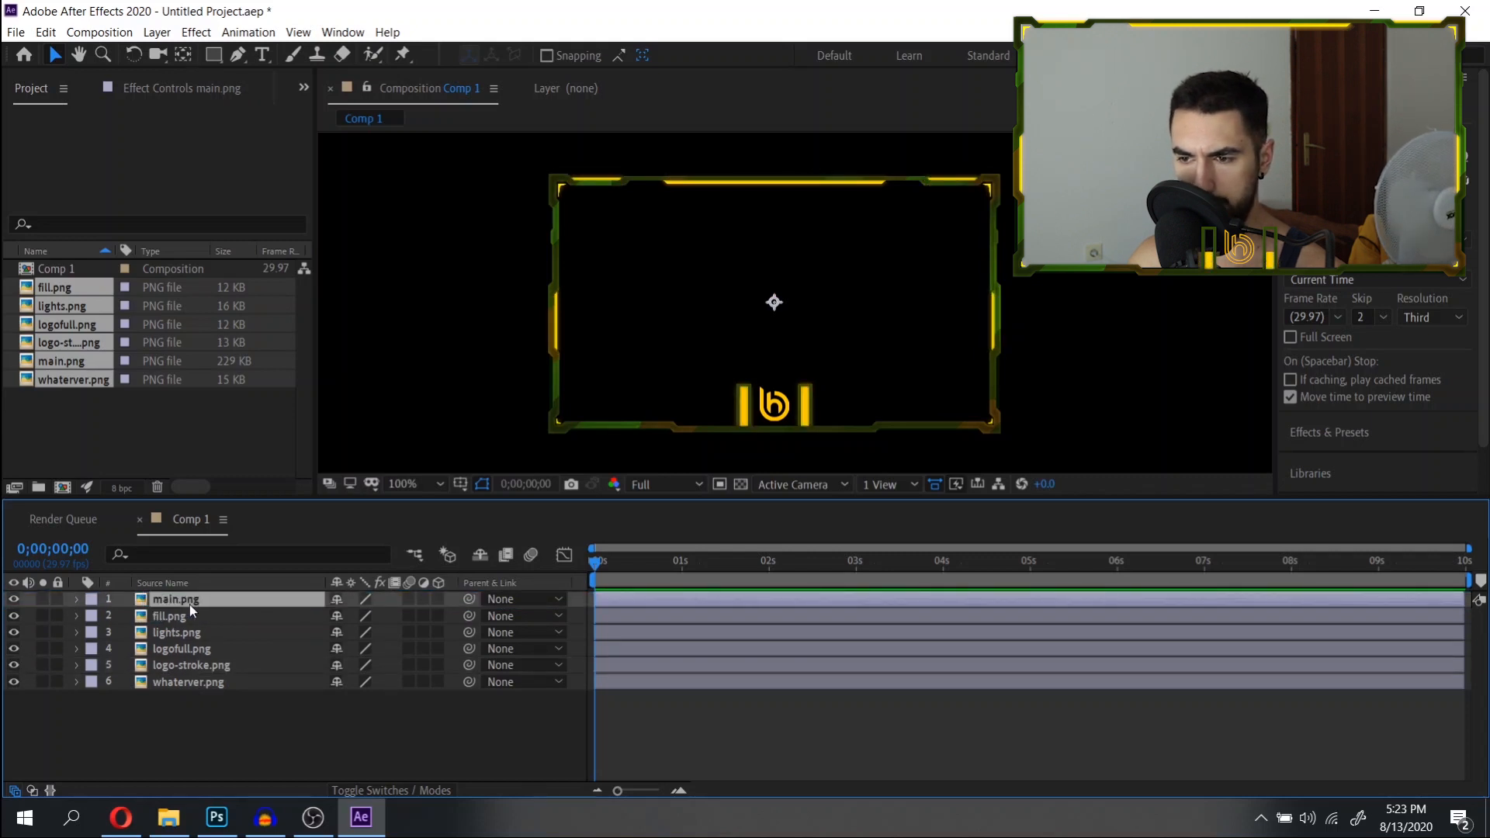
Check the content of the fill.png, lights.png and logofull.png layers by toggling each one's visibility.
left_click(189, 618)
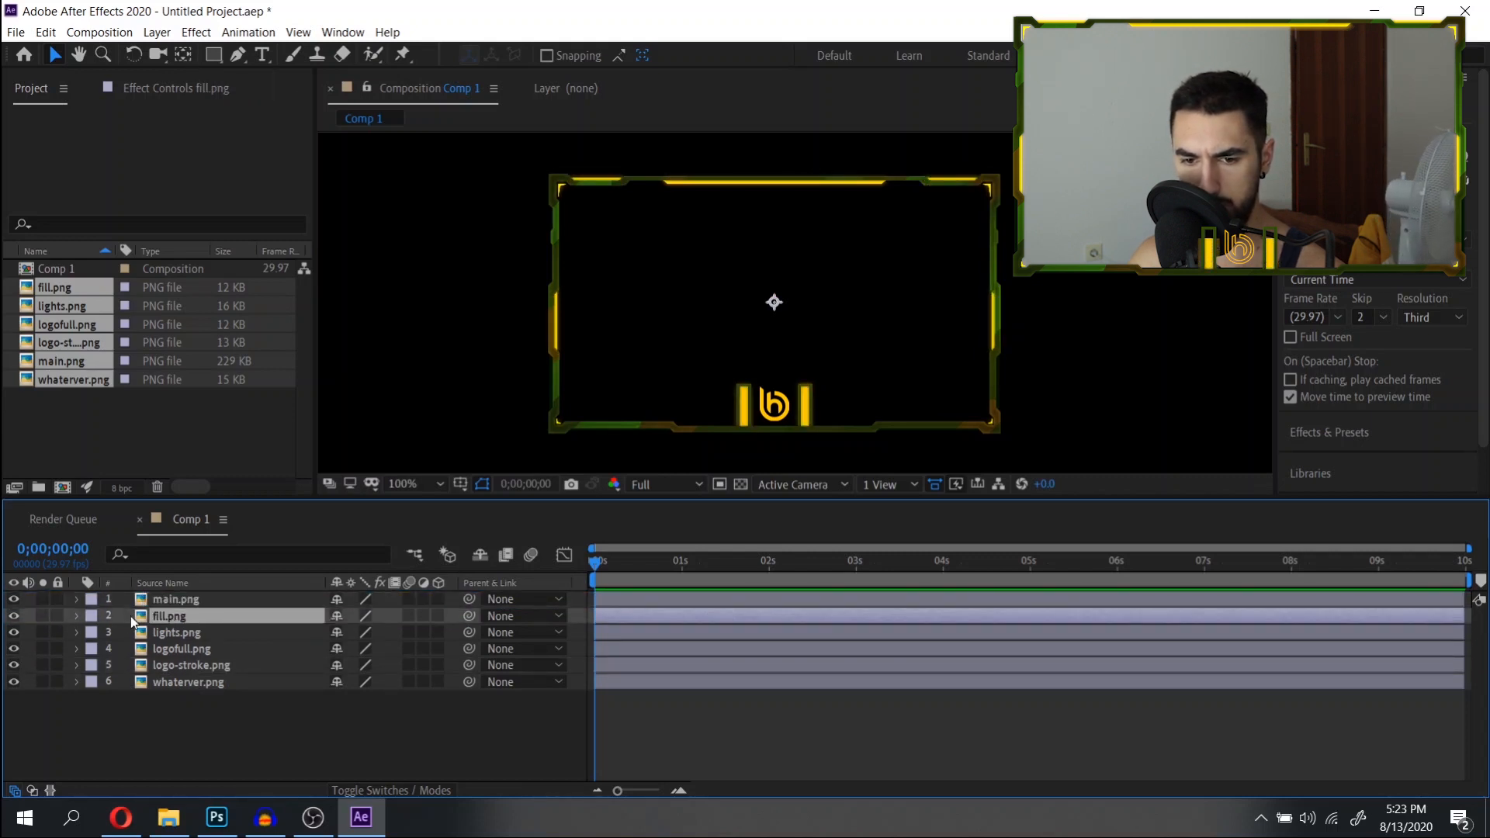
left_click(13, 617)
left_click(13, 617)
left_click(16, 633)
left_click(15, 634)
left_click(17, 655)
left_click(17, 655)
left_click(17, 654)
left_click(17, 652)
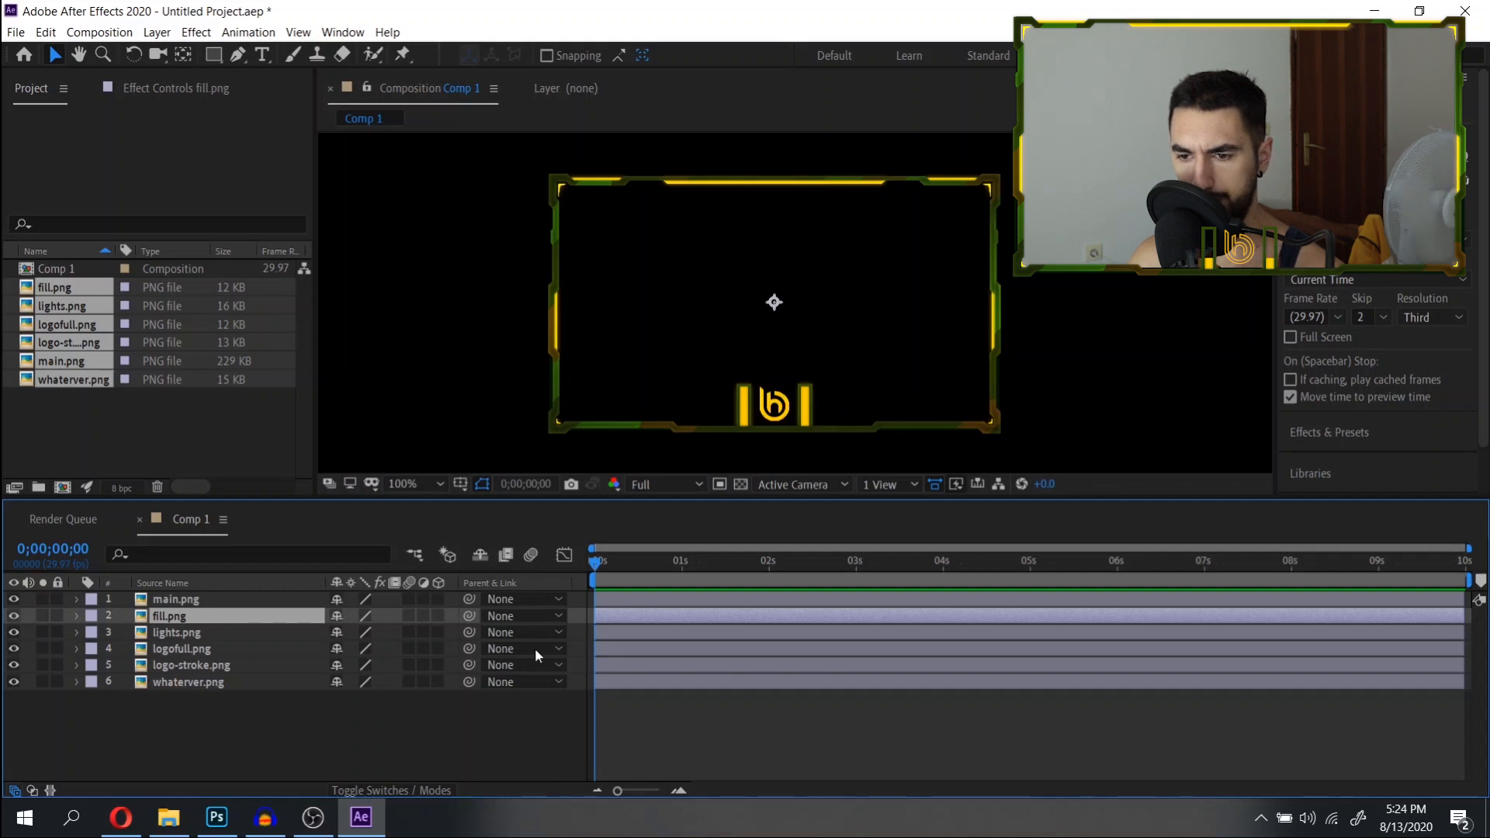
Hide the logofull.png layer and inspect the outlined logo between the two yellow bars up close.
scroll(754, 382, "up", 4)
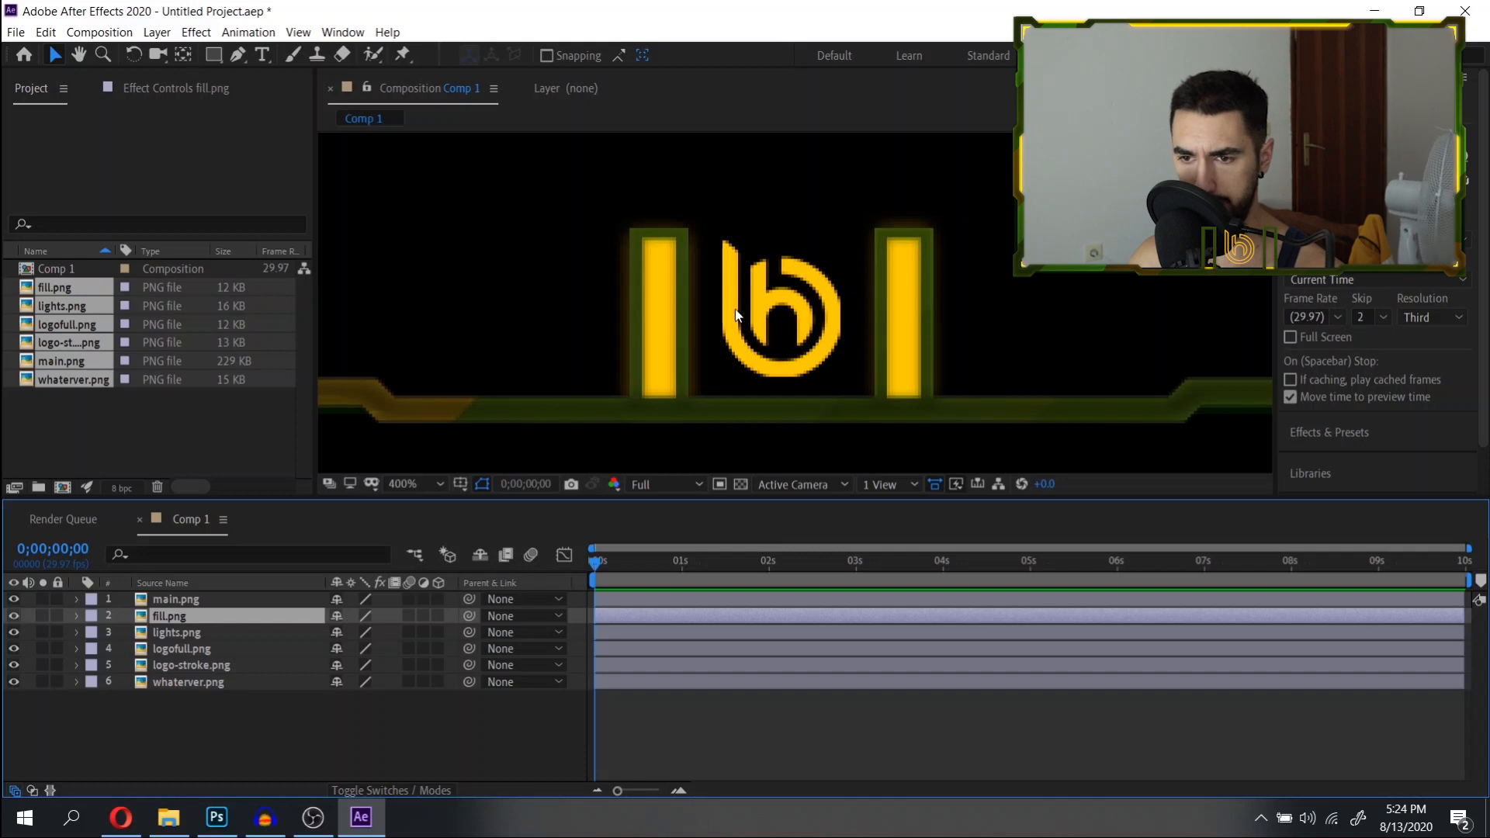
left_click(14, 651)
left_click_drag(905, 333, 878, 353)
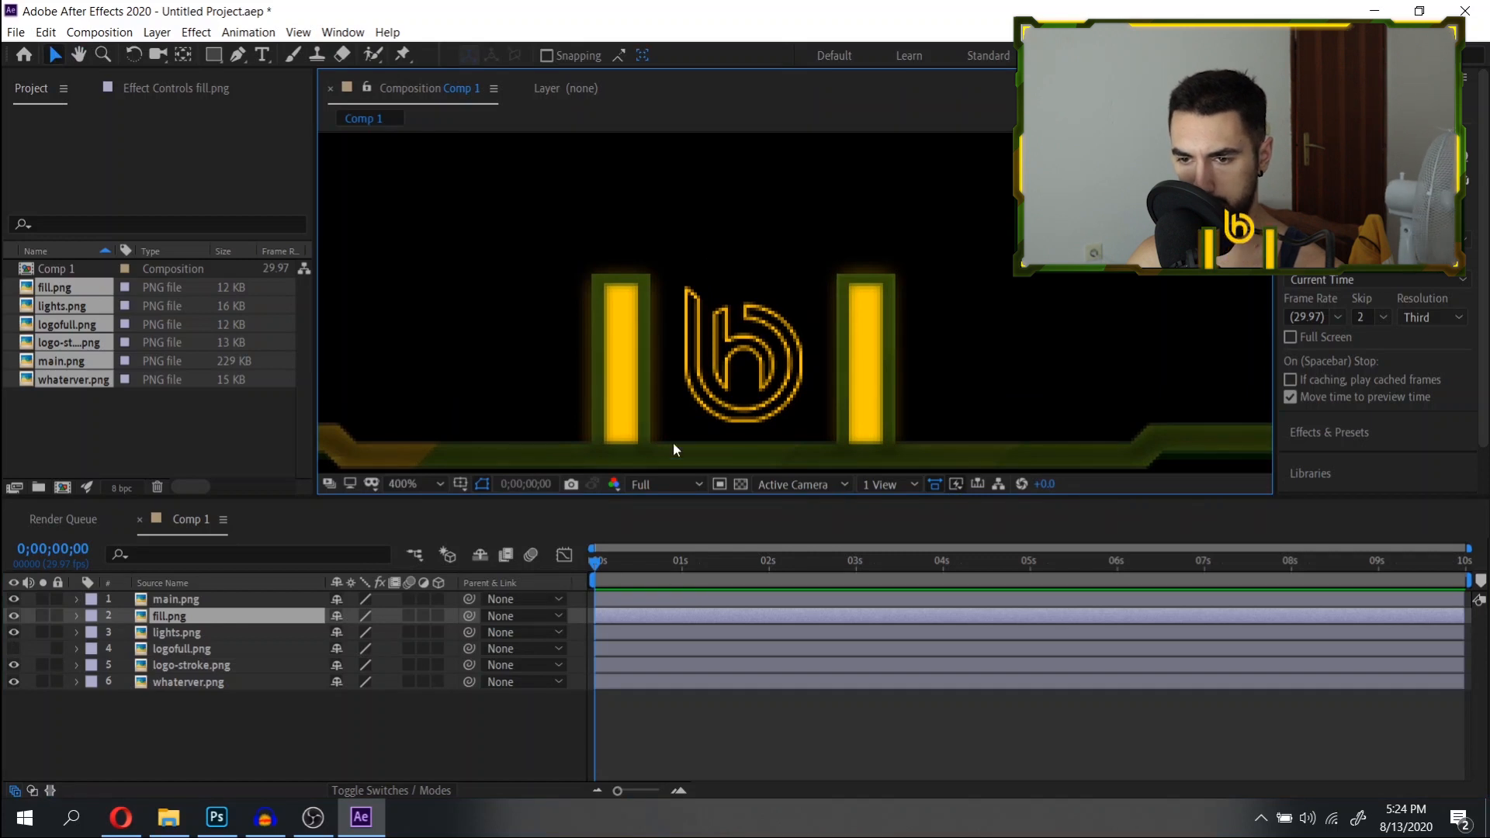
Draw a closed rectangular mask on the fill.png layer with the Pen tool, just above the two yellow bars.
left_click(13, 617)
left_click(12, 617)
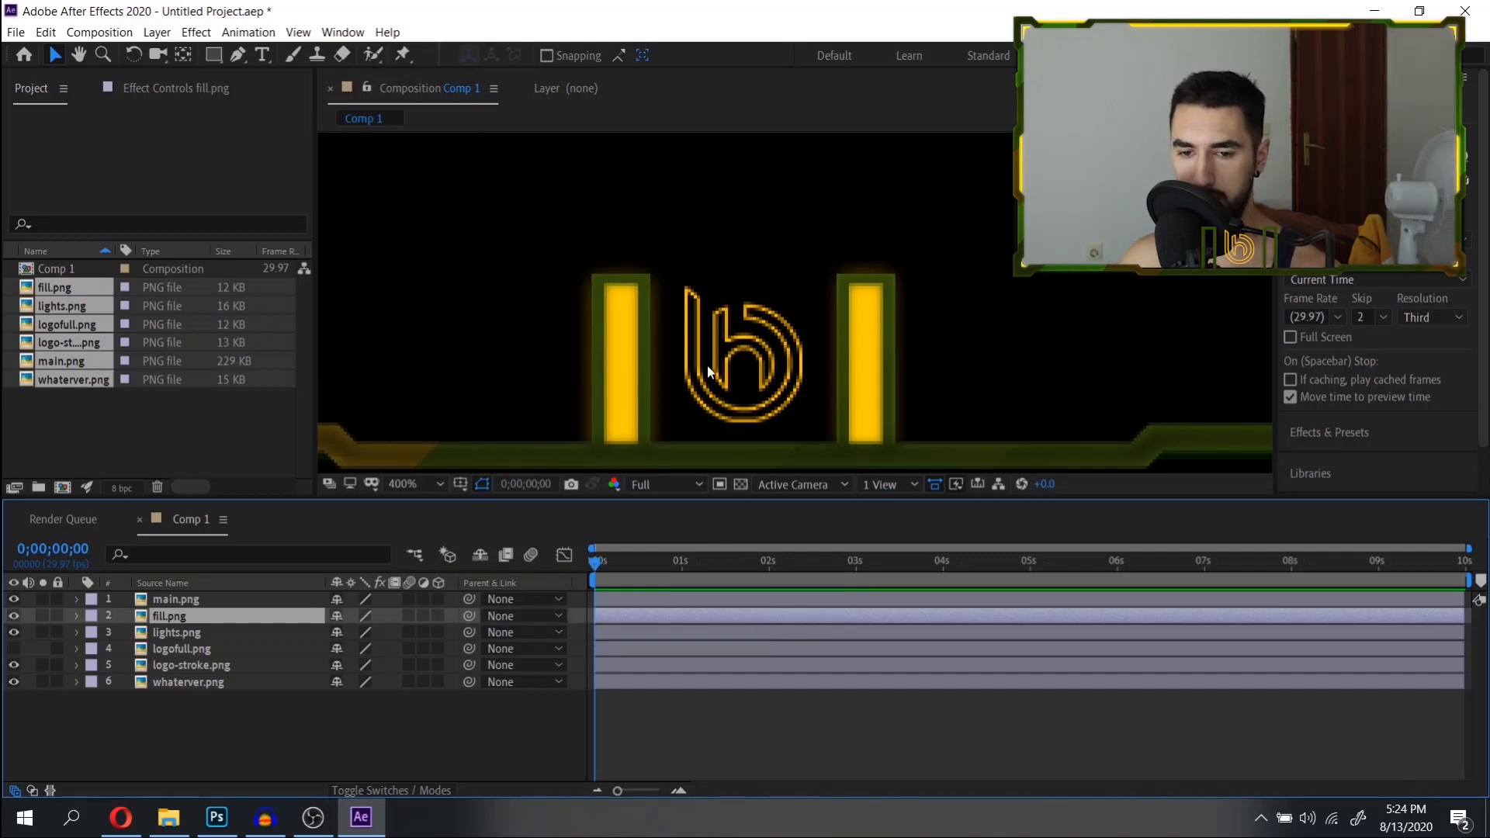
scroll(699, 353, "down", 2)
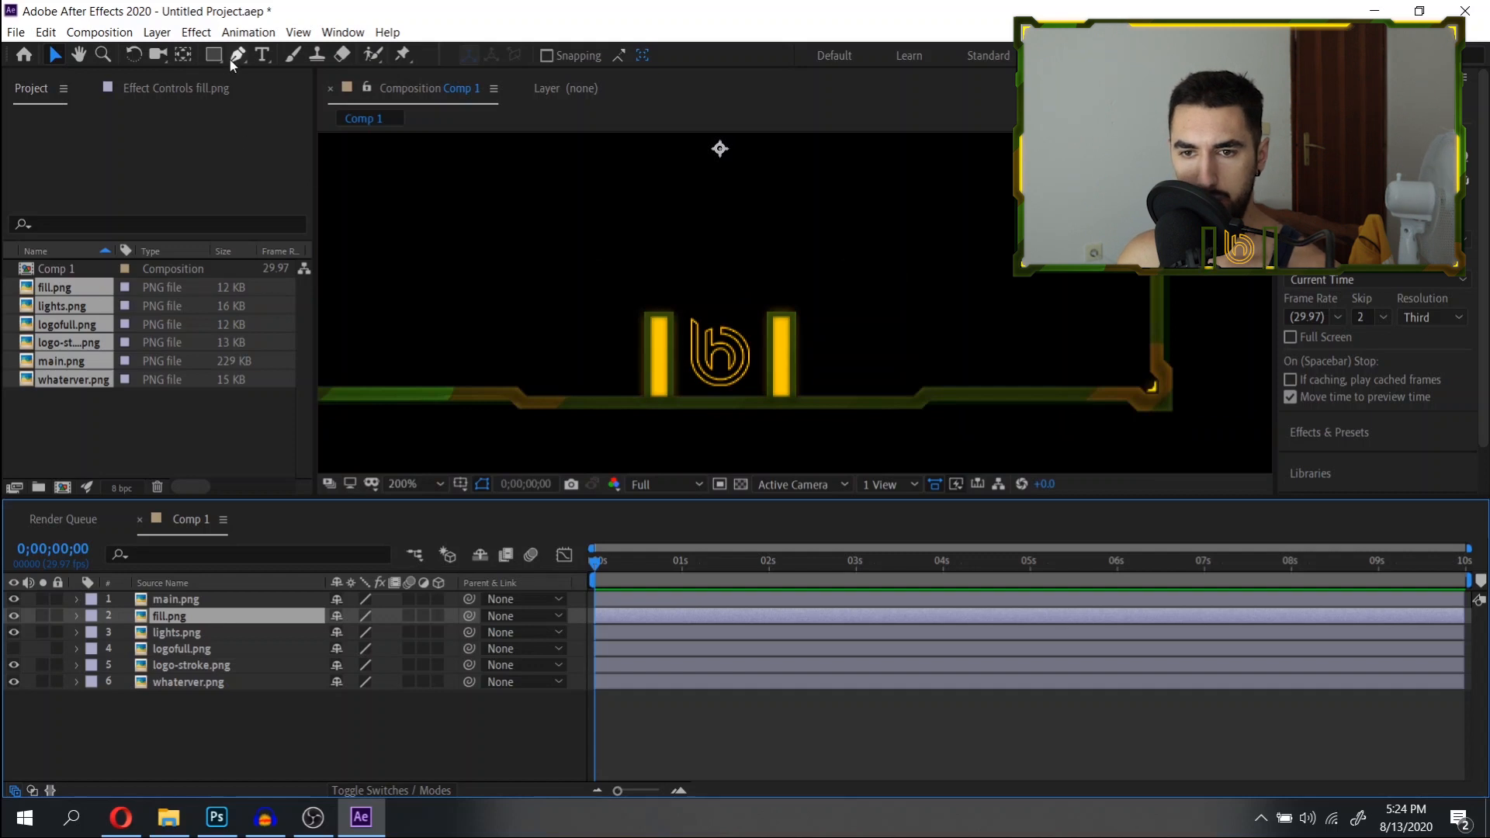
left_click(238, 54)
left_click(586, 283)
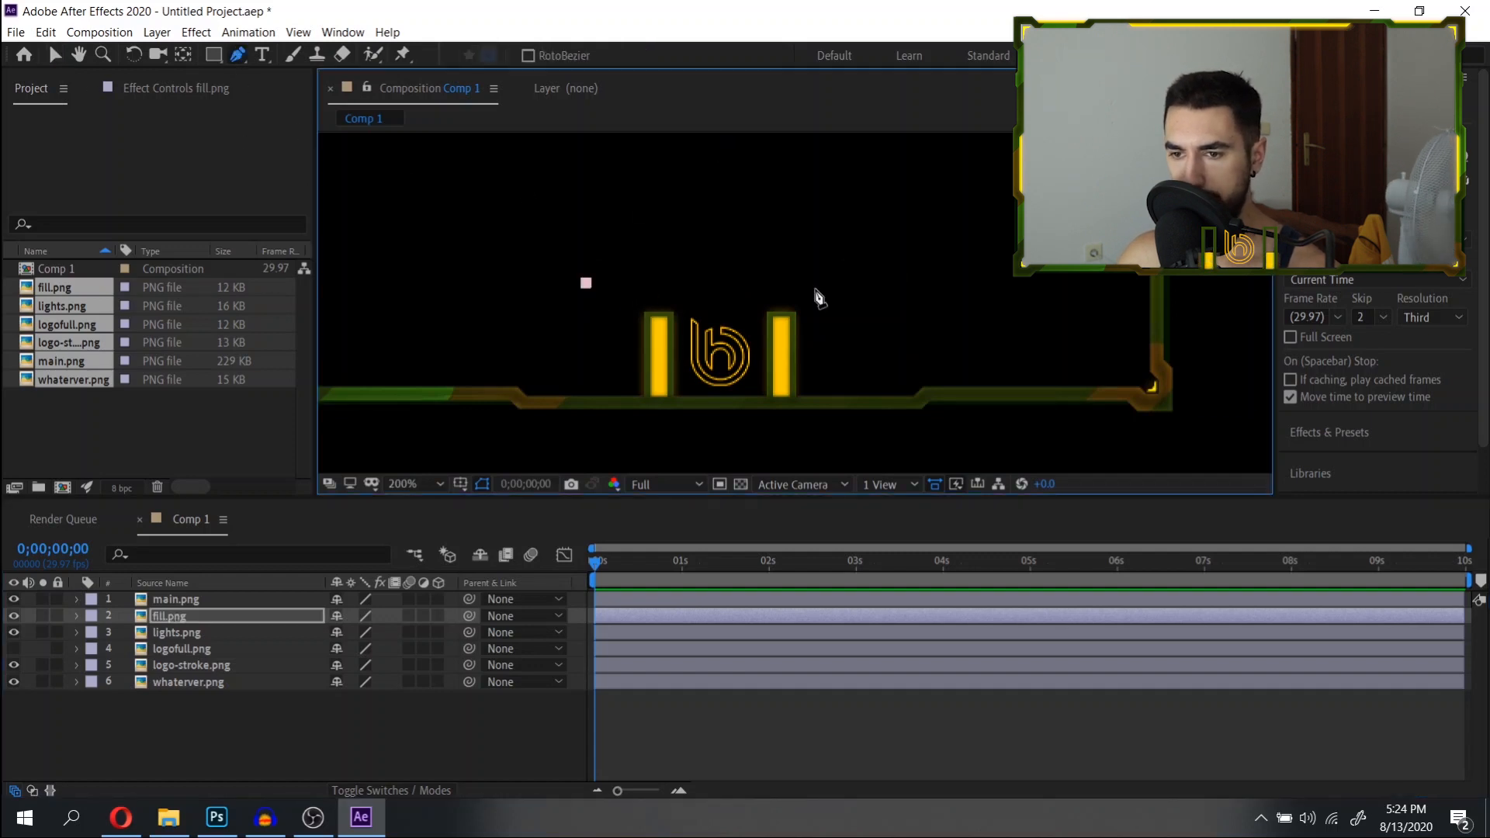
left_click(869, 283)
left_click(869, 142)
left_click(584, 142)
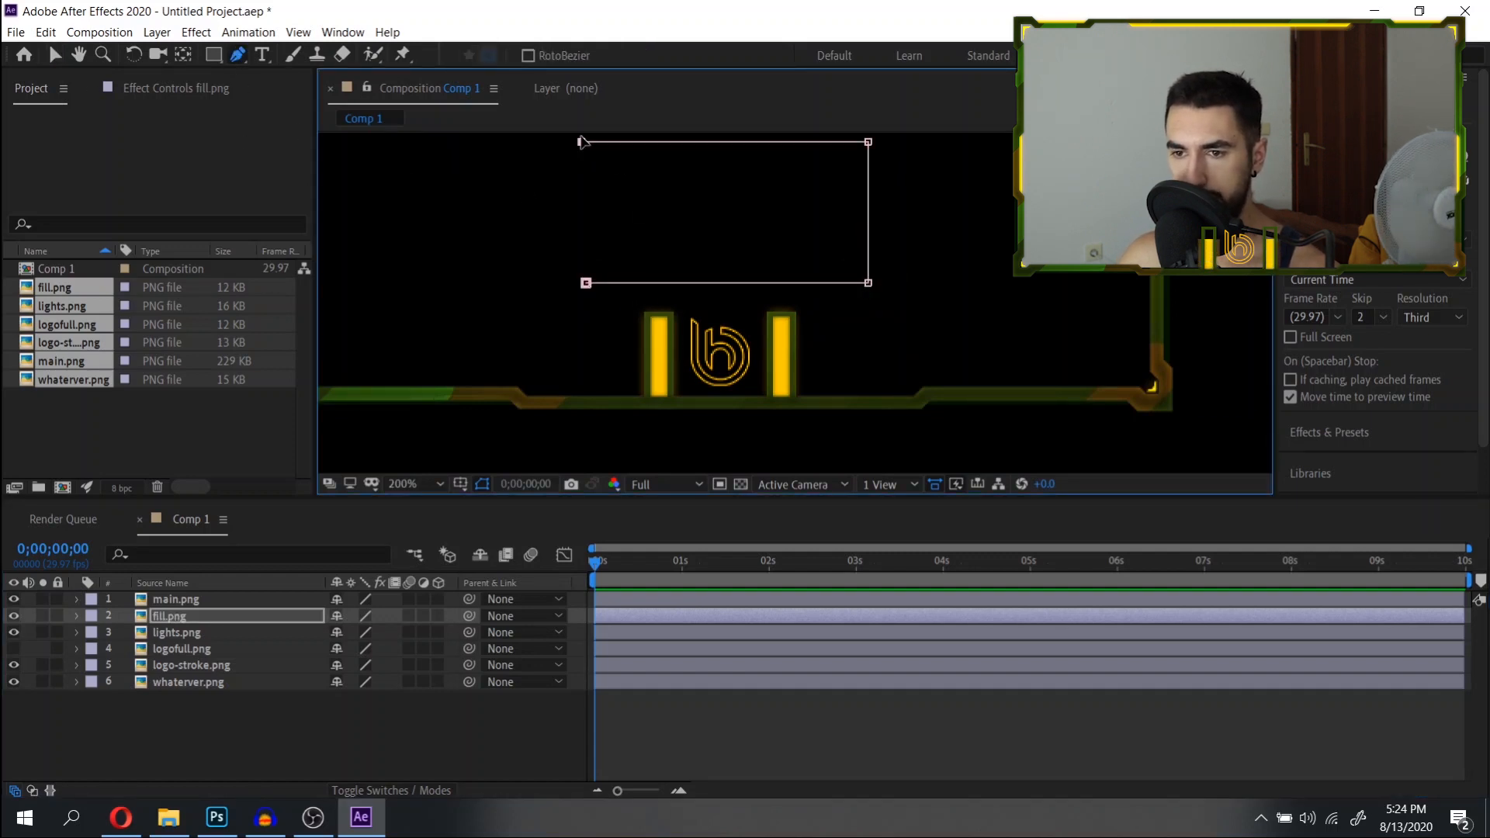
left_click(586, 282)
key("v")
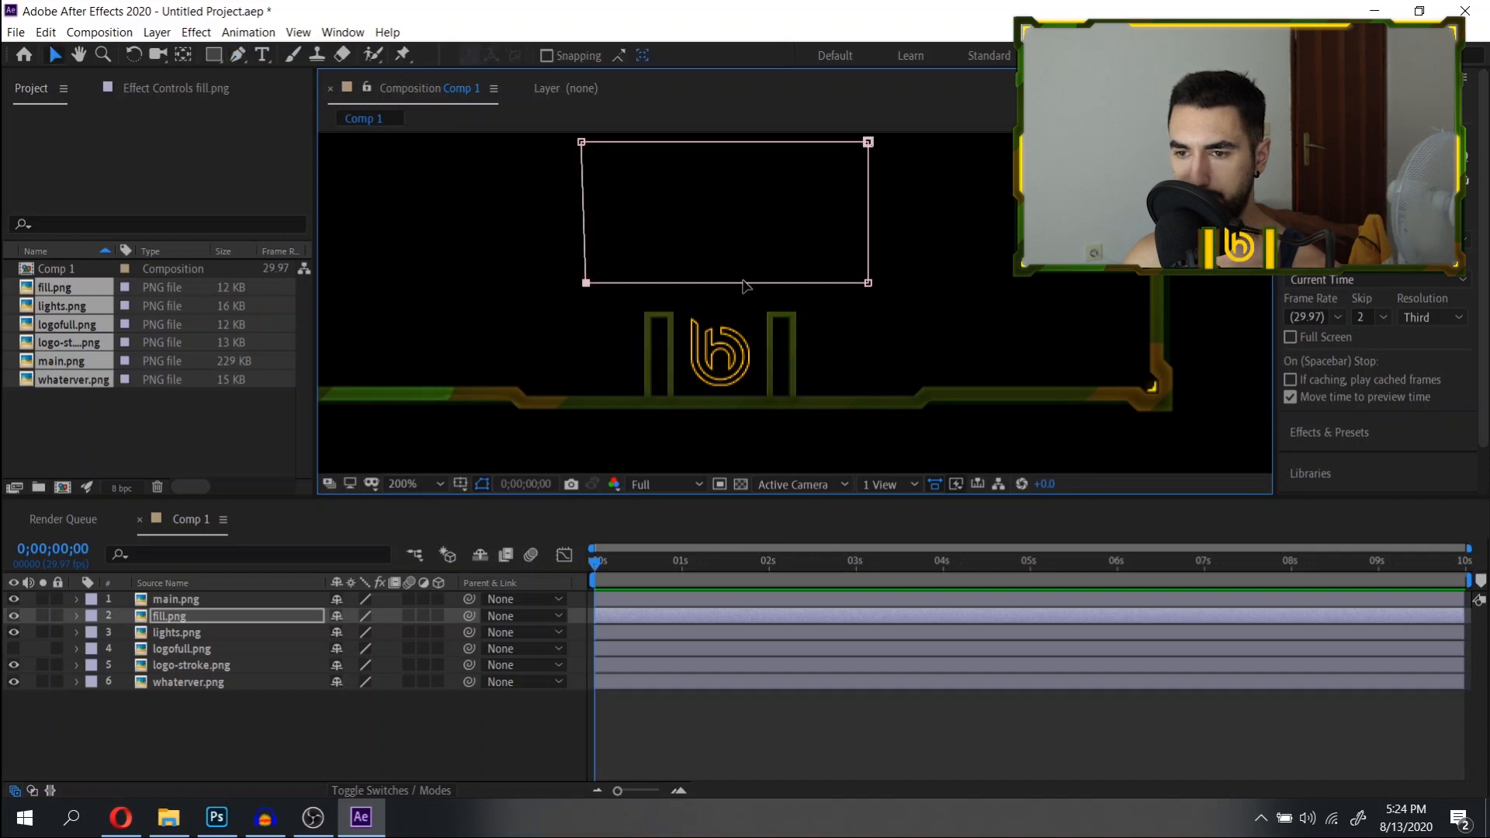
Move the fill.png mask down so its lower edge lines up with the base of the two yellow bars.
double_click(743, 284)
left_click_drag(743, 288, 741, 400)
scroll(741, 400, "up", 4)
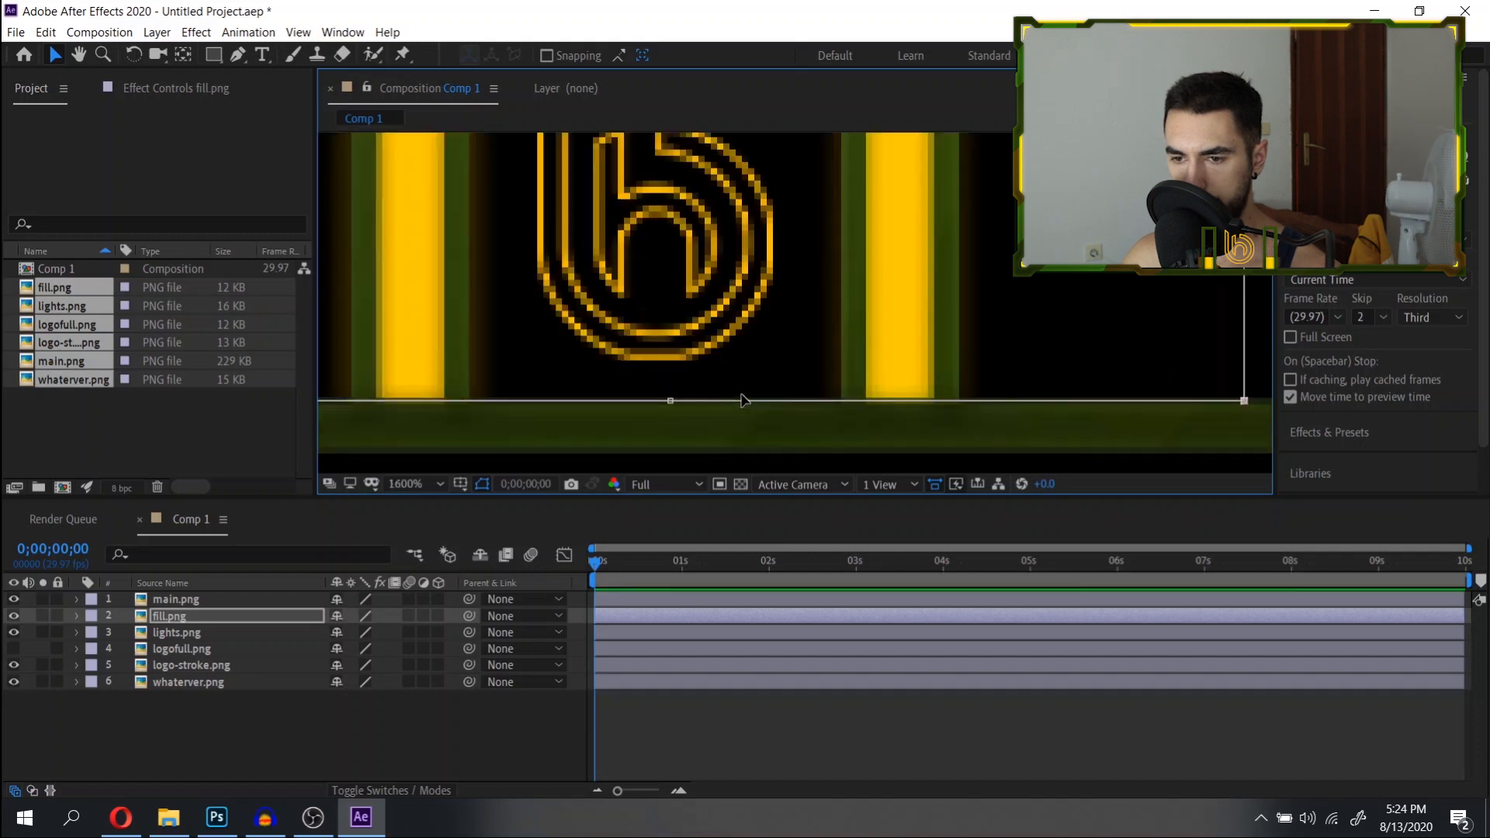
scroll(741, 400, "down", 5)
scroll(680, 410, "up", 3)
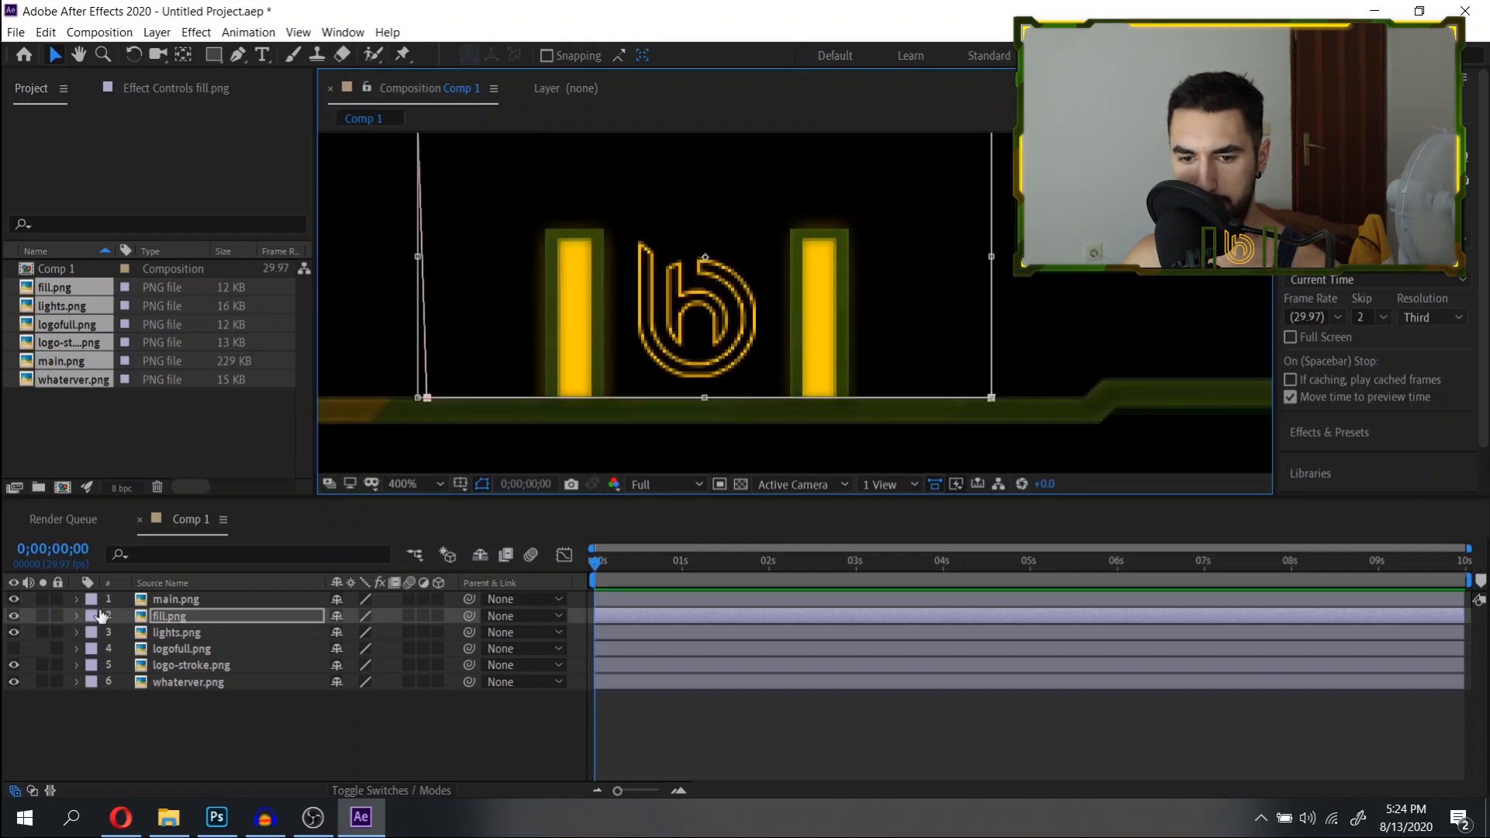
Invert Mask 1 on the fill.png layer and add a Mask Path keyframe at 0;00;00;00.
left_click(76, 616)
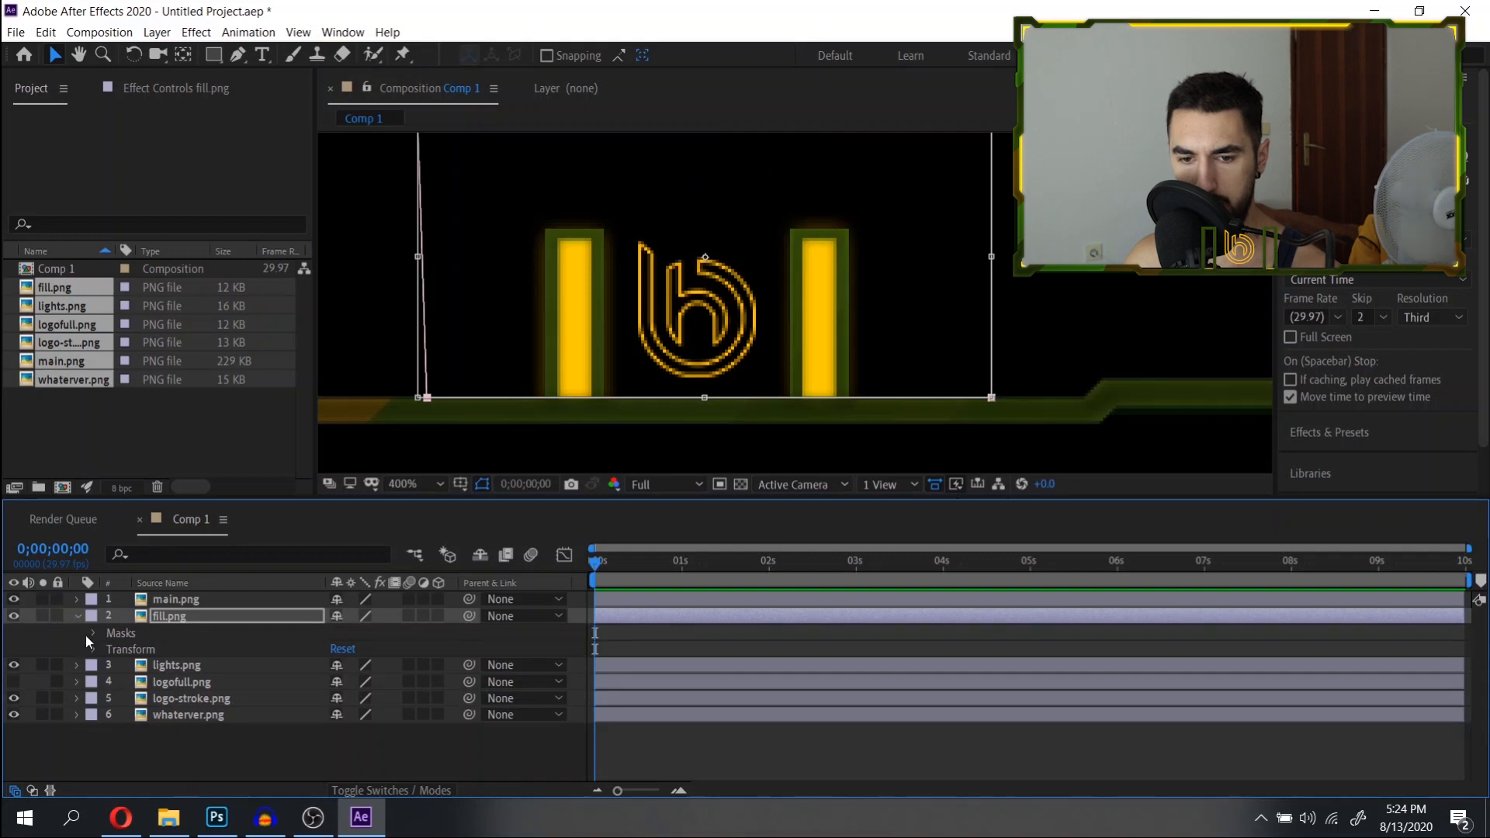
left_click(92, 632)
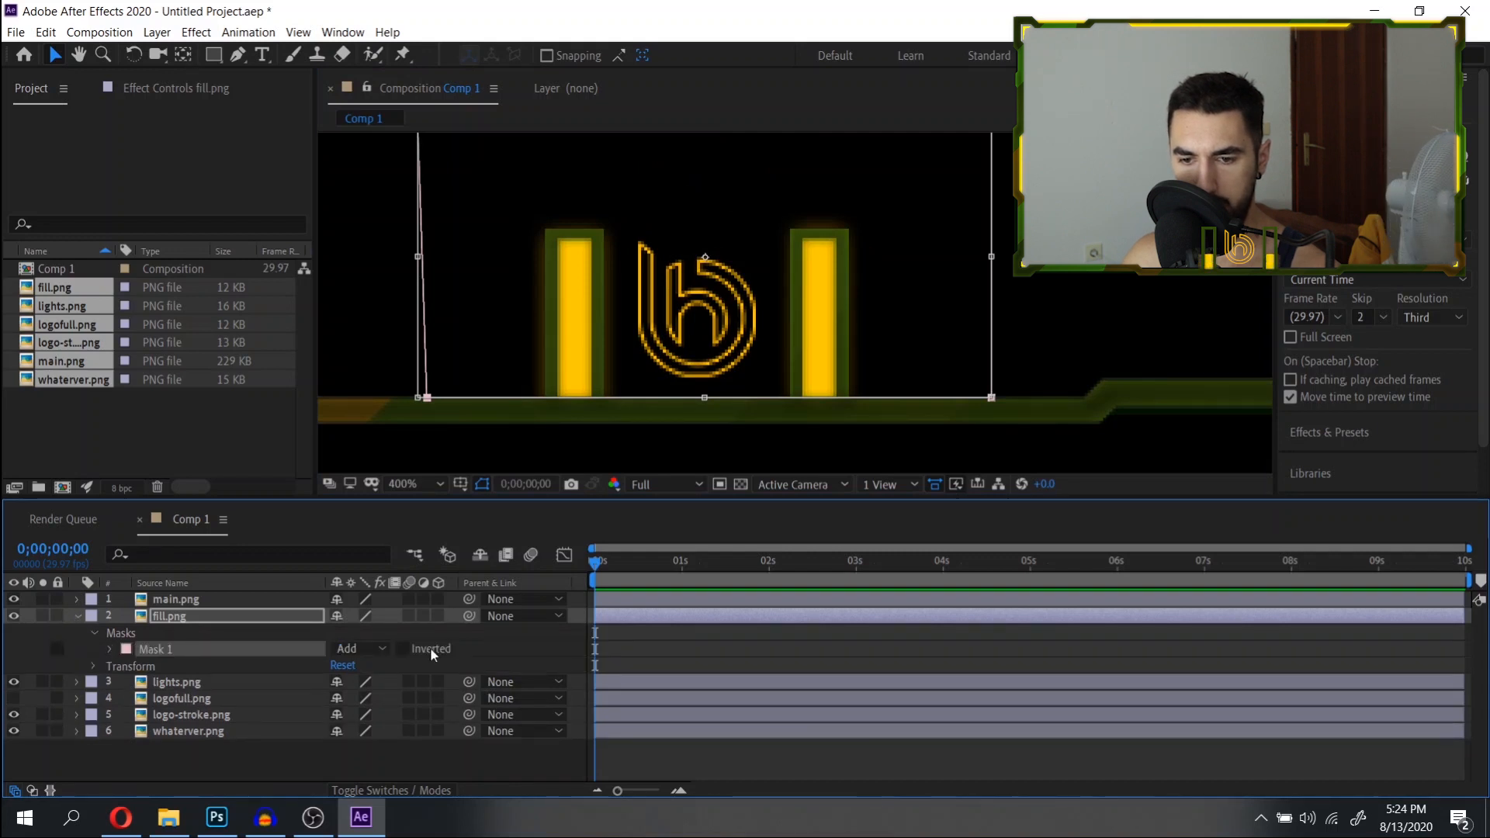
left_click(403, 649)
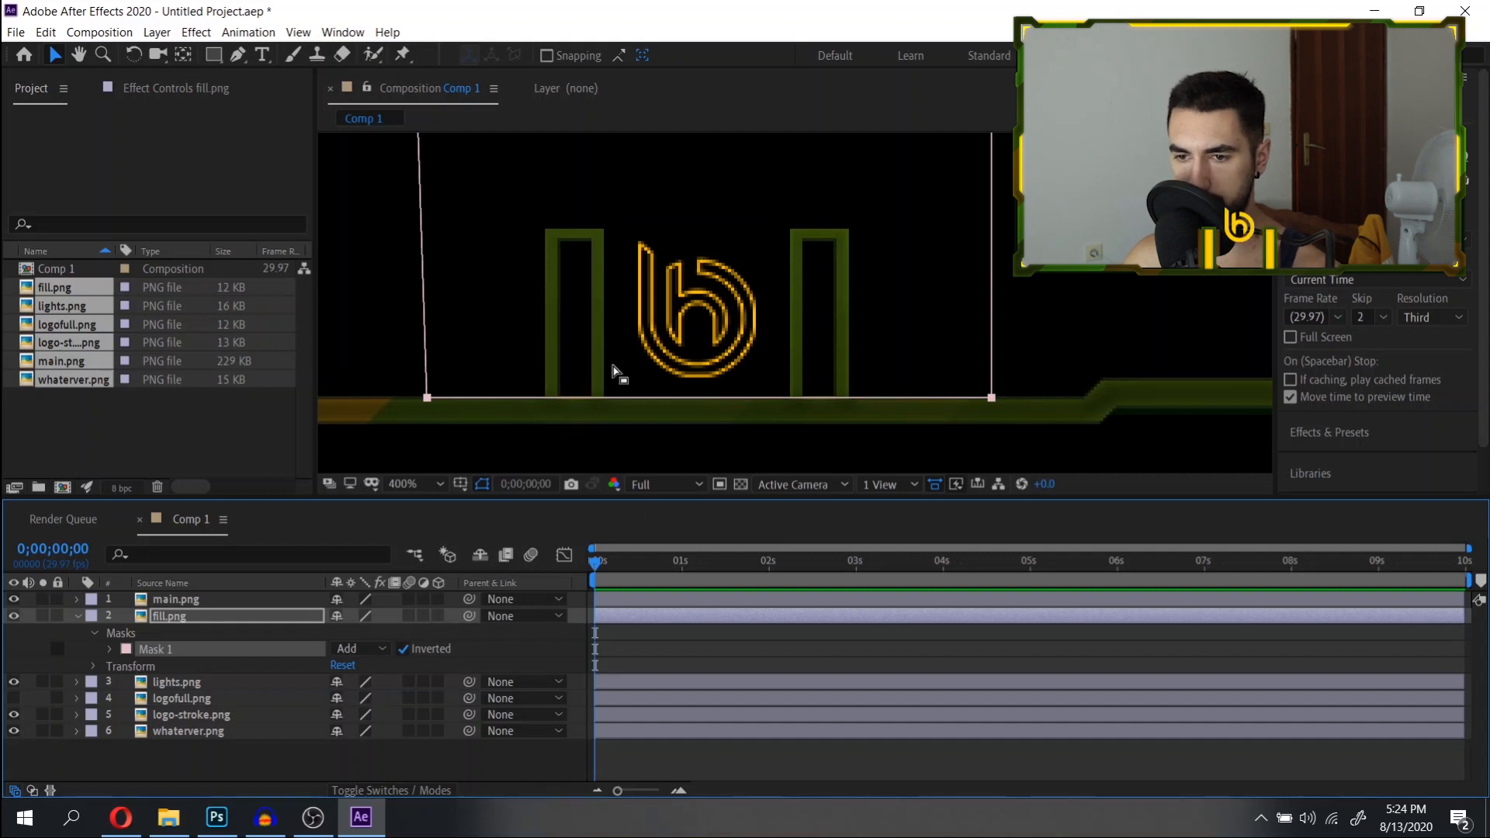
left_click(110, 650)
left_click(144, 666)
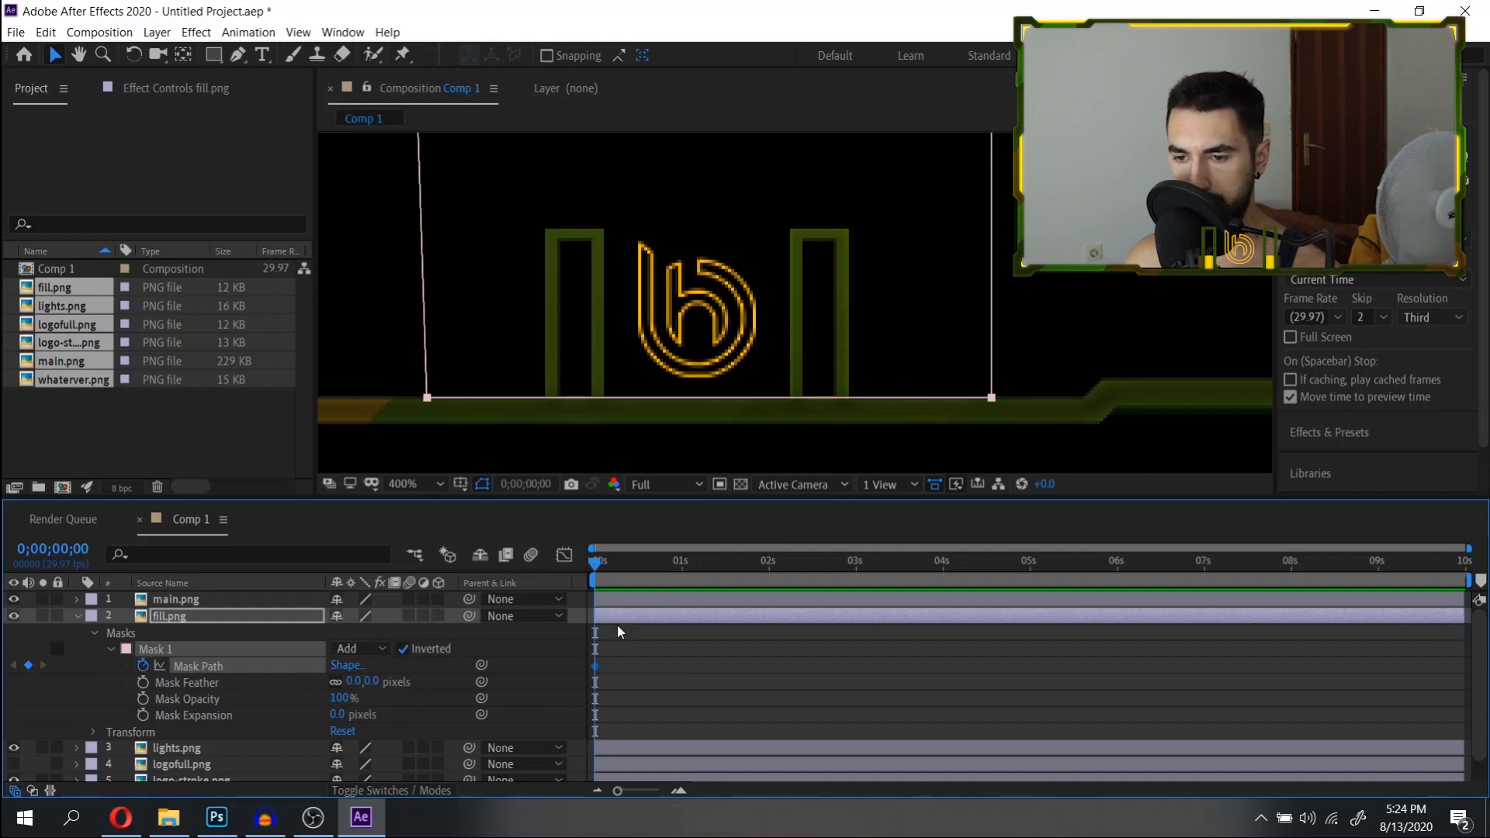
Keyframe the Mask Path at 0;00;02;11 with the mask raised so its lower edge reaches the top of the bars.
left_click_drag(595, 569, 797, 562)
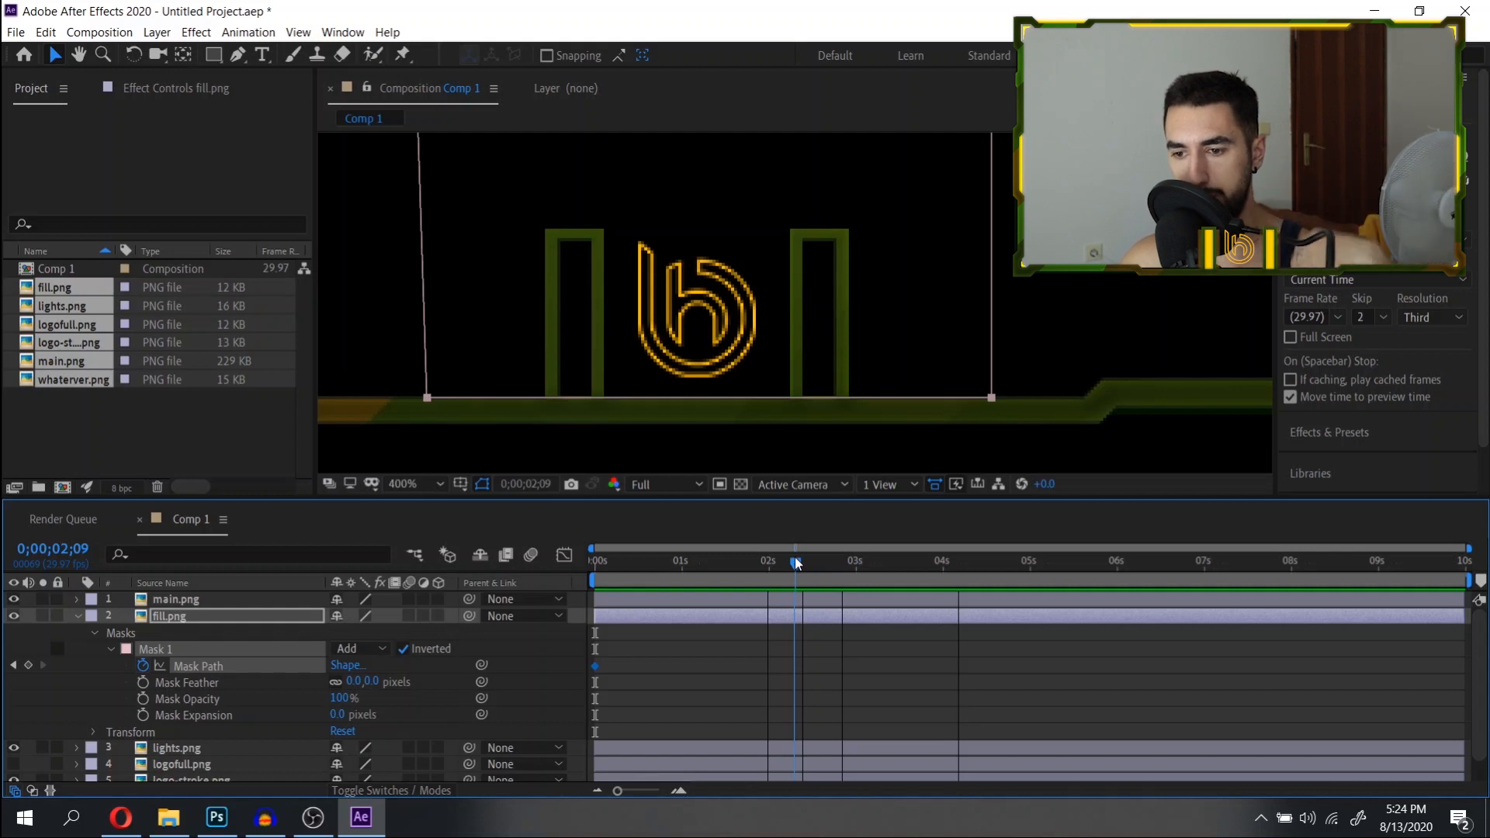
mouse_move(797, 563)
left_mouse_down()
mouse_move(846, 565)
mouse_move(787, 563)
mouse_move(802, 563)
left_mouse_up()
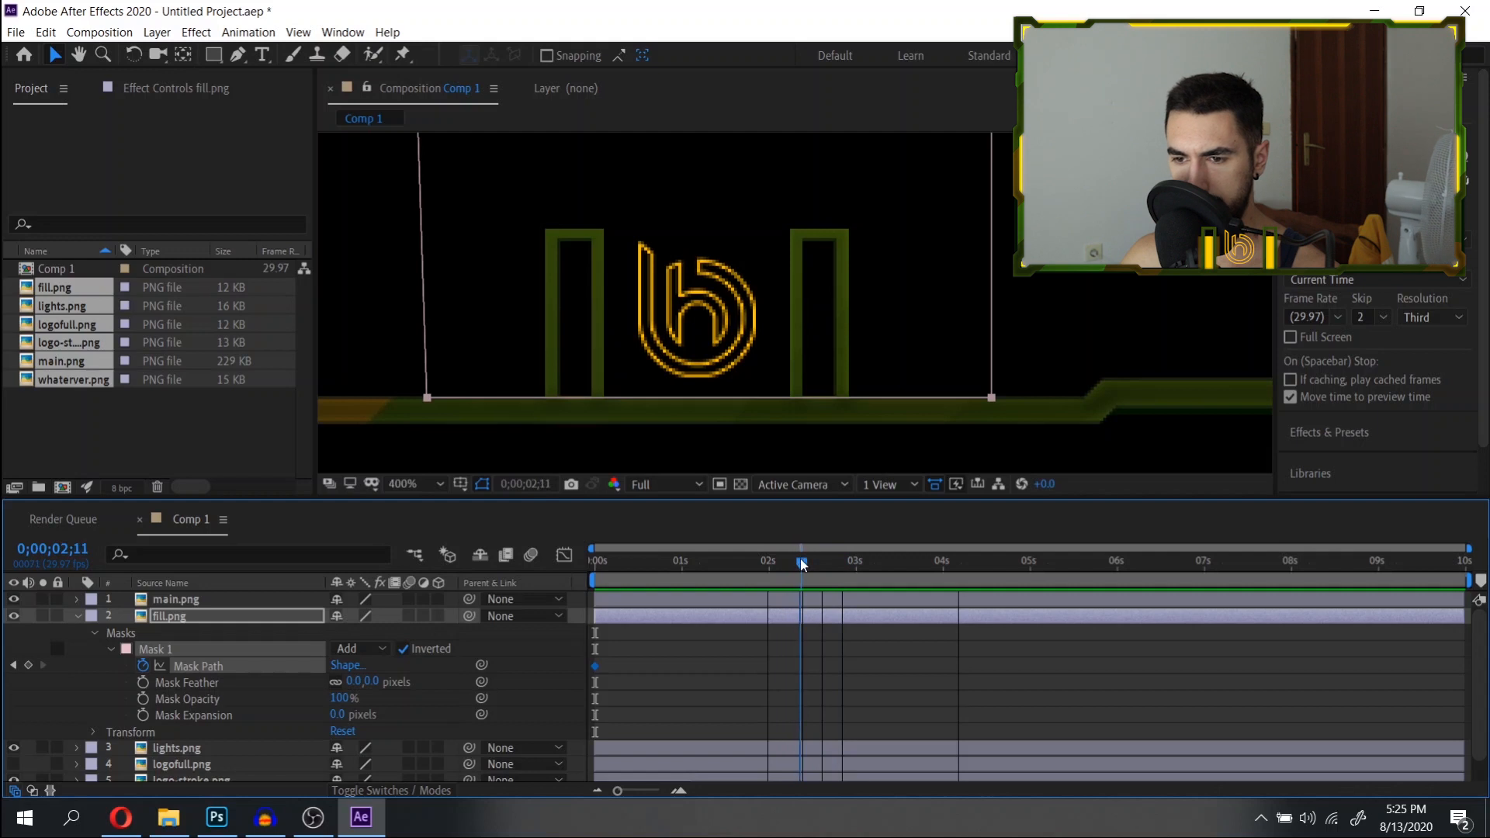
double_click(672, 403)
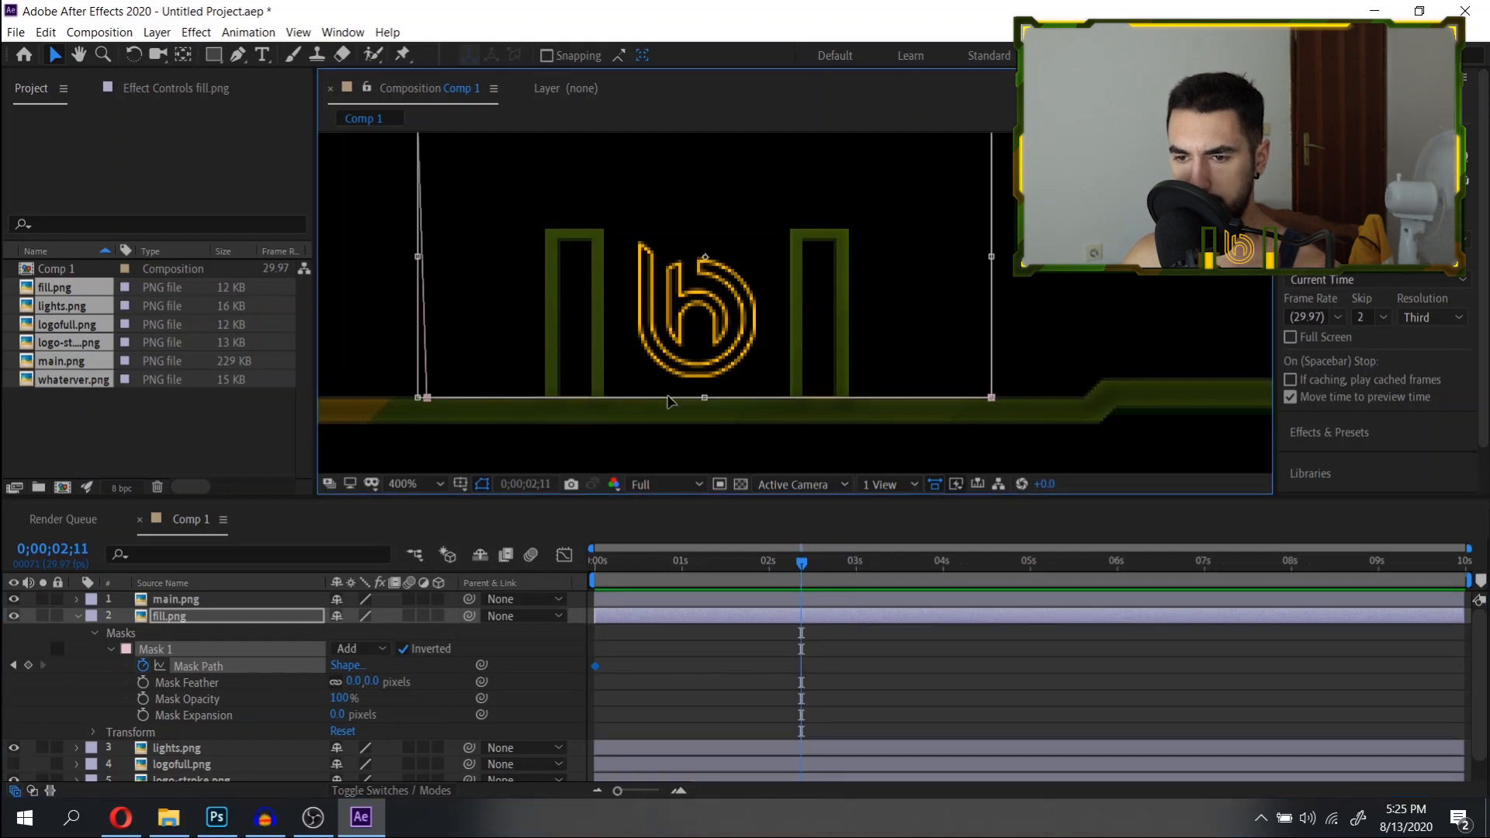
left_click_drag(723, 399, 723, 241)
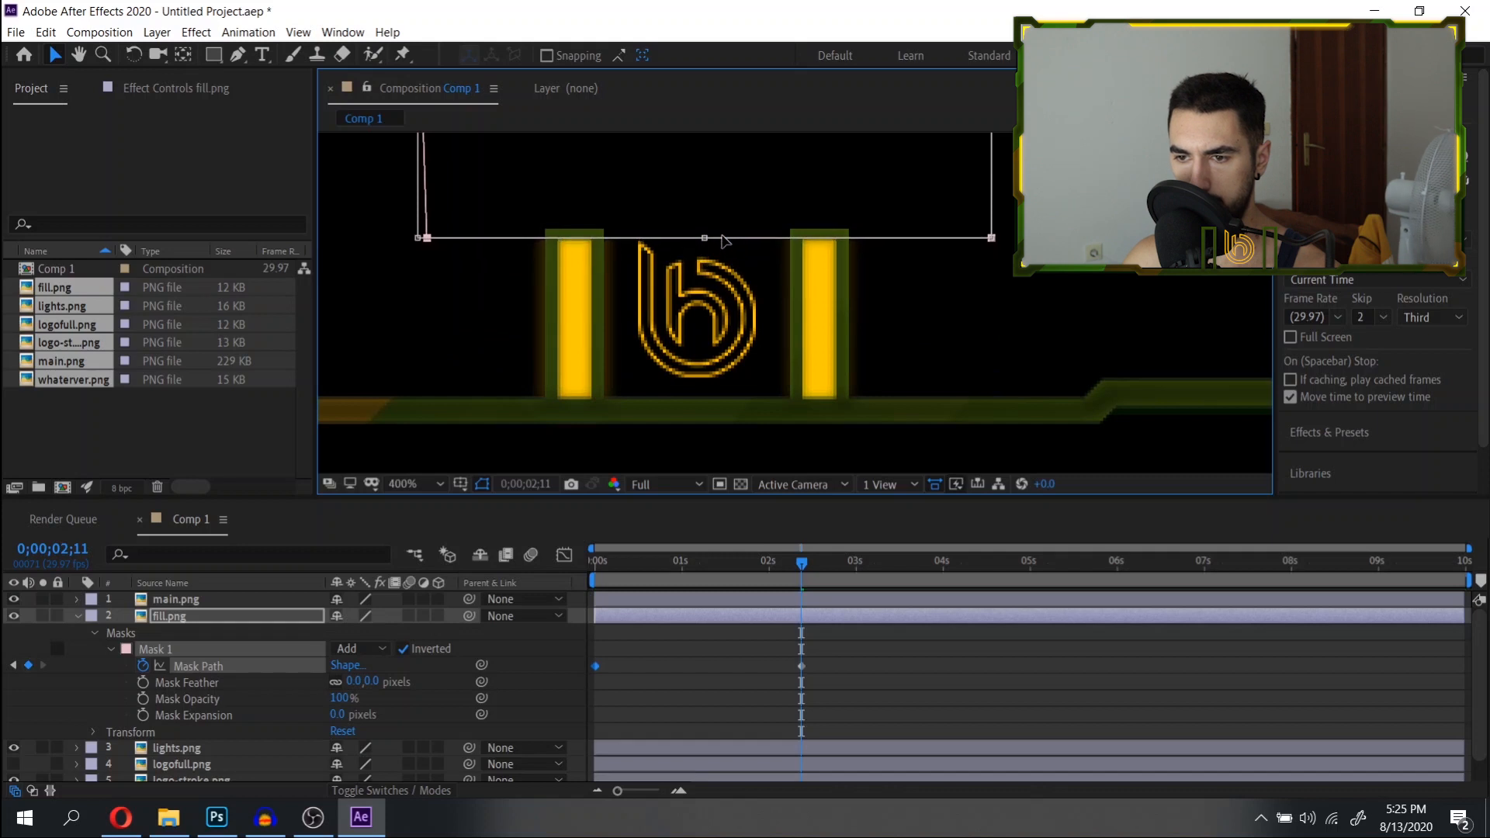
Preview the bar fill animation from the start of the composition.
left_click_drag(802, 574, 625, 581)
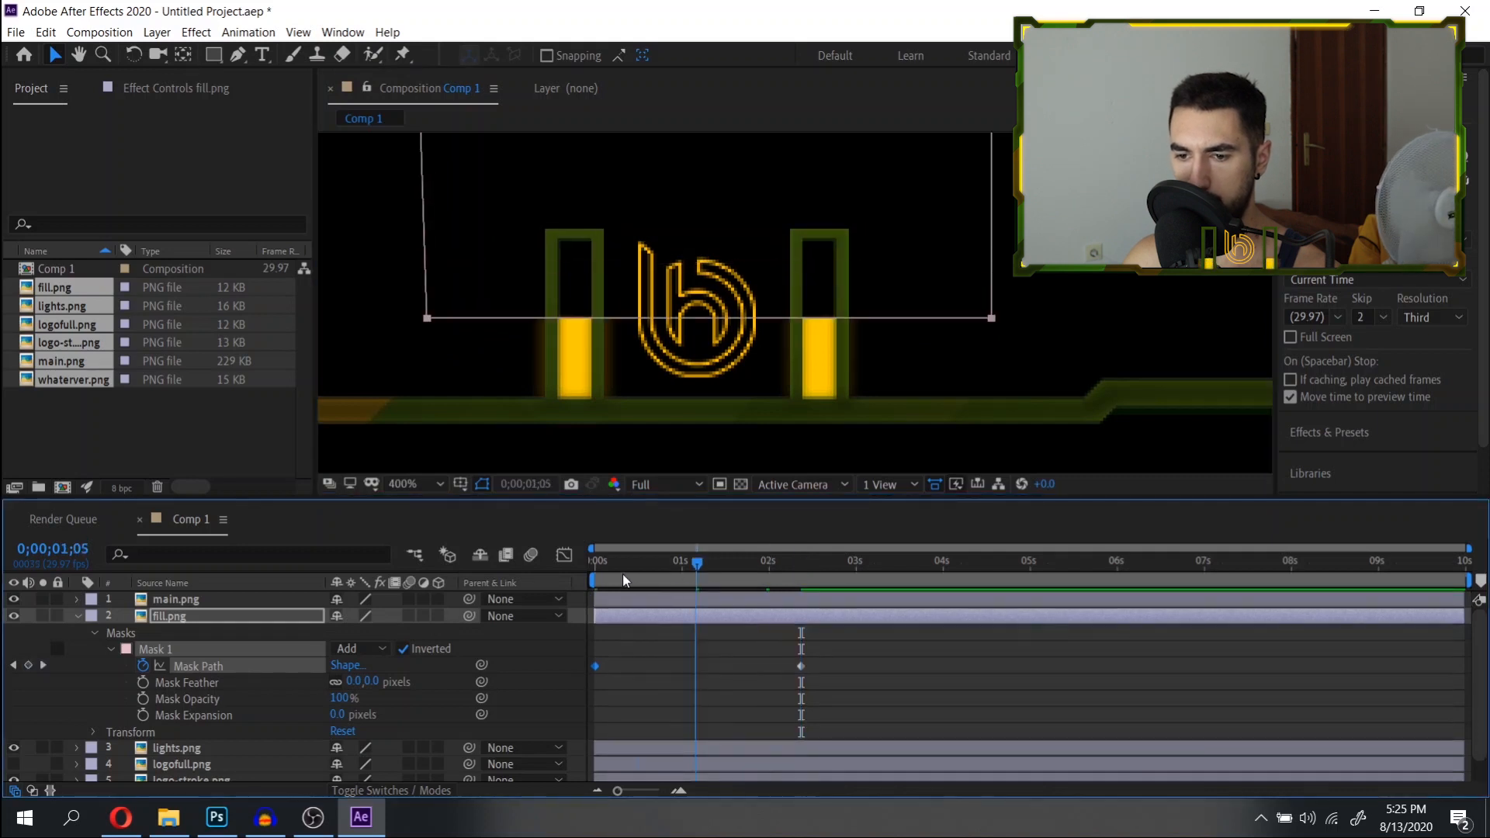
key("Home")
key("space")
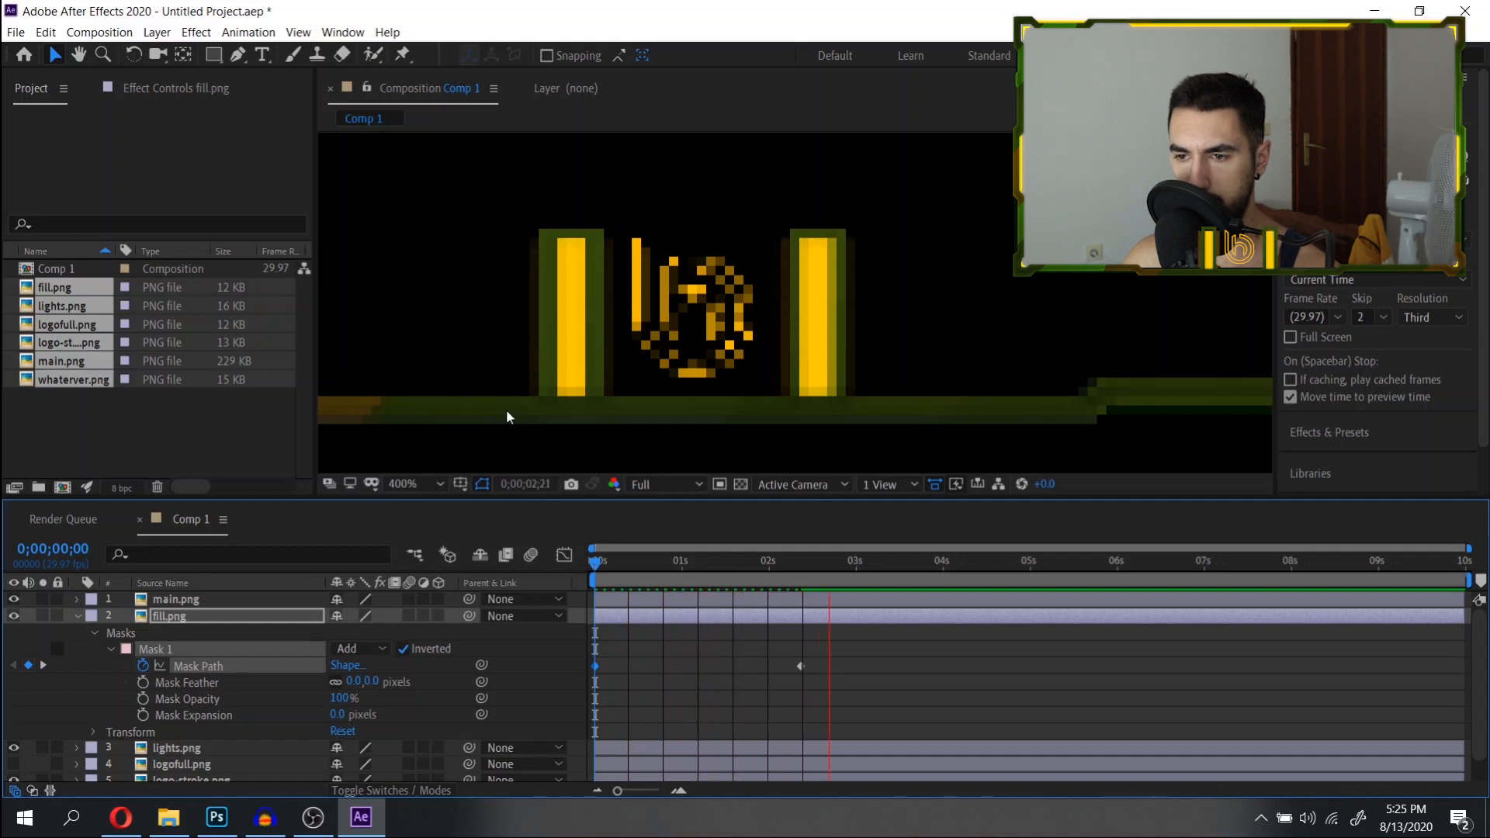
key("space")
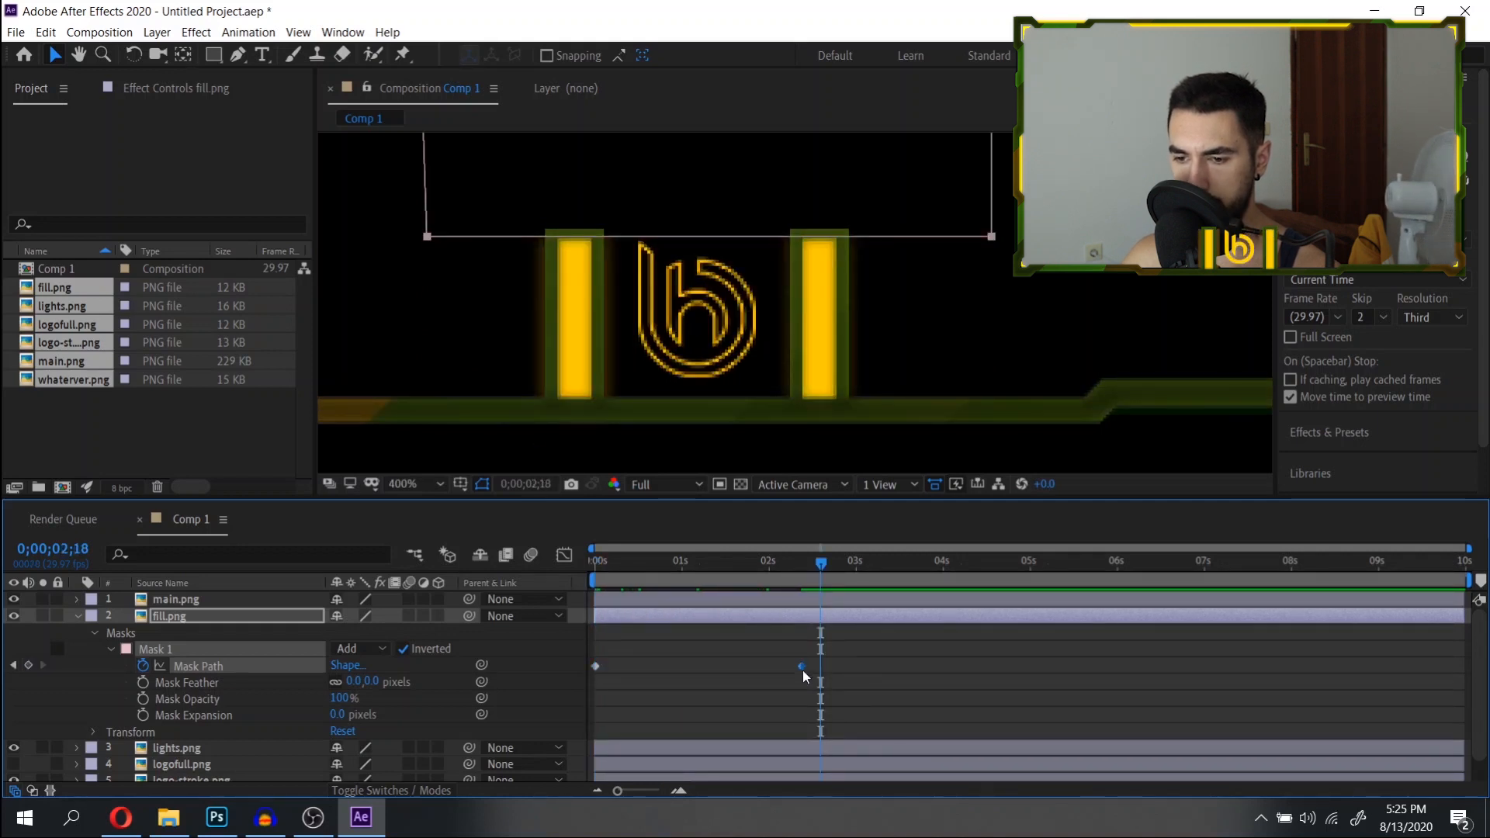
Move the second Mask Path keyframe to about 4 seconds and preview the slower bar fill.
left_click_drag(802, 666, 936, 666)
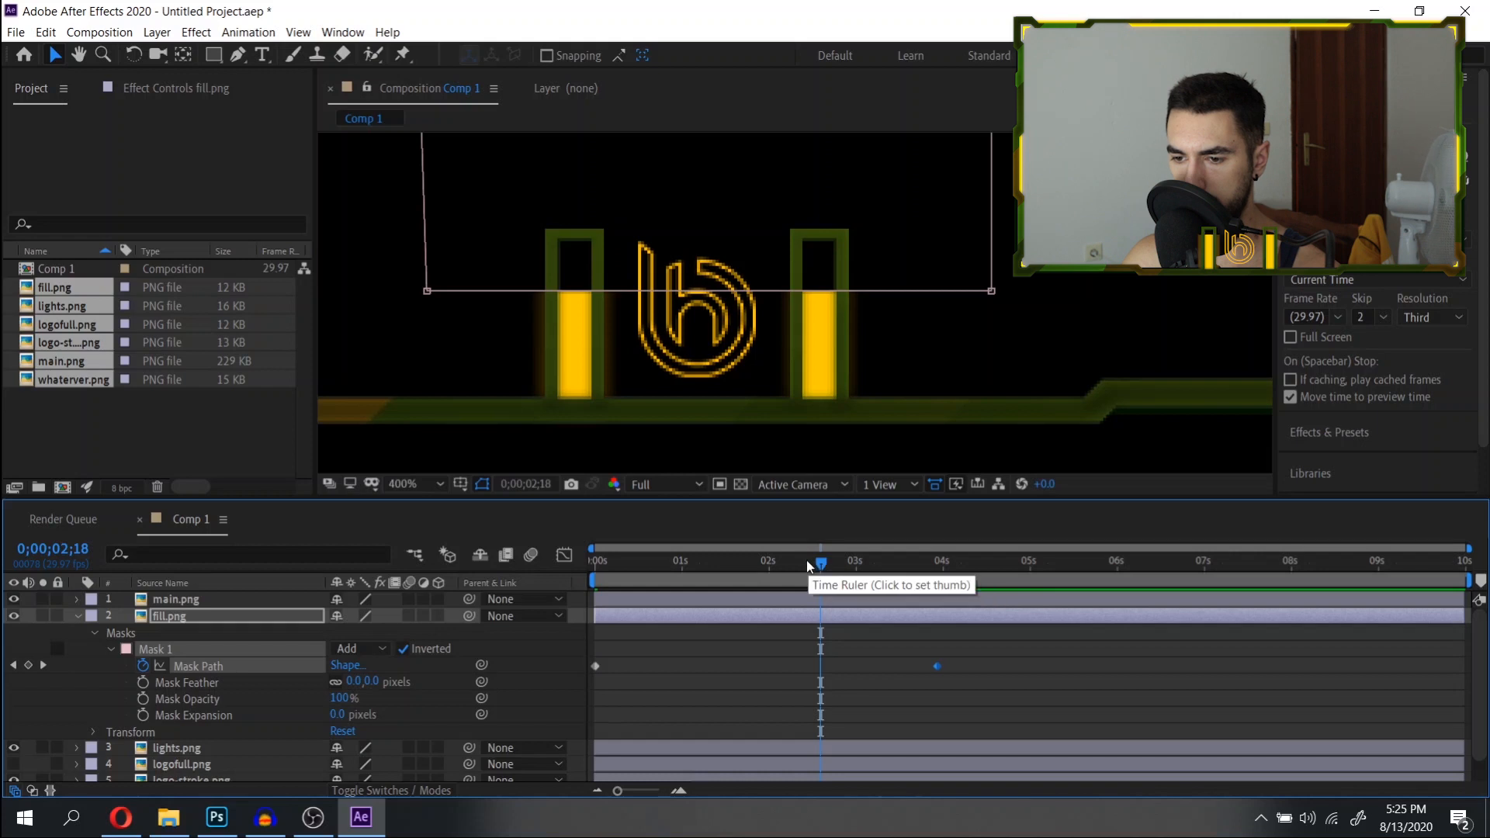
left_click(784, 571)
left_click_drag(664, 573, 542, 579)
key("space")
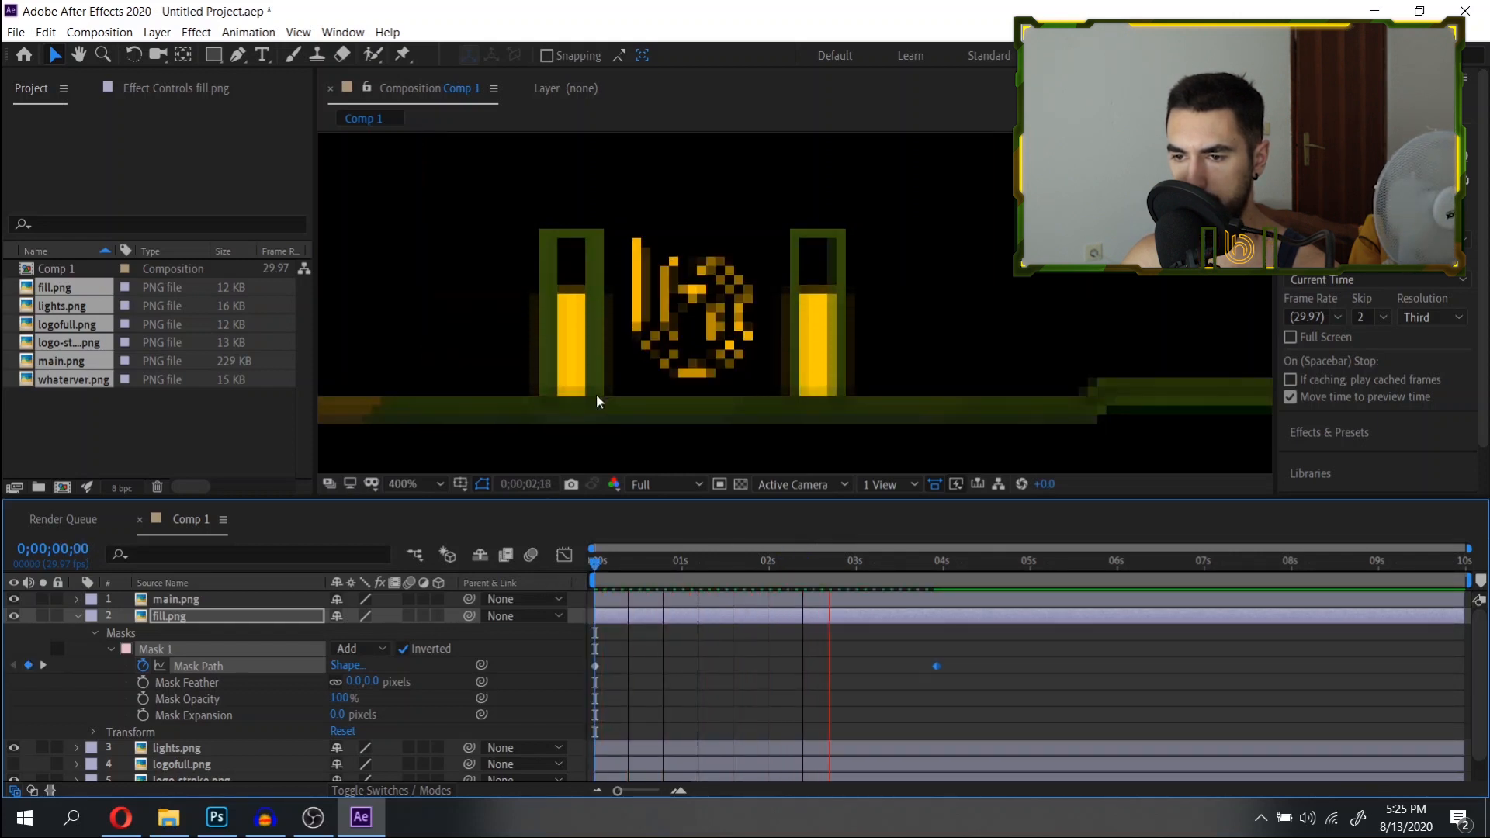
key("space")
Move the second Mask Path keyframe to 0;00;05;28 and preview the bar fill from the start.
left_click_drag(947, 670, 1124, 673)
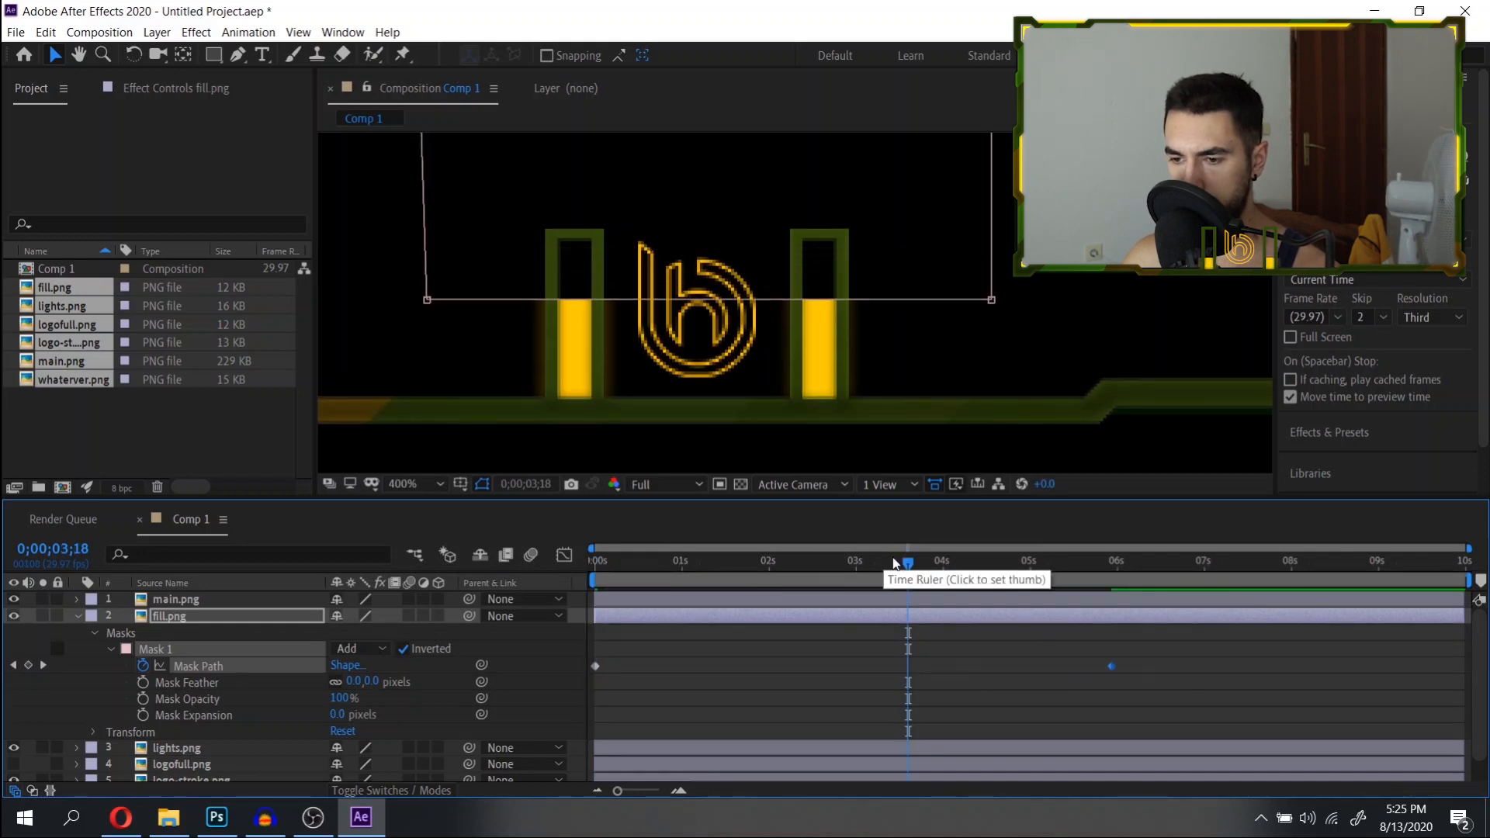
key("Home")
key("space")
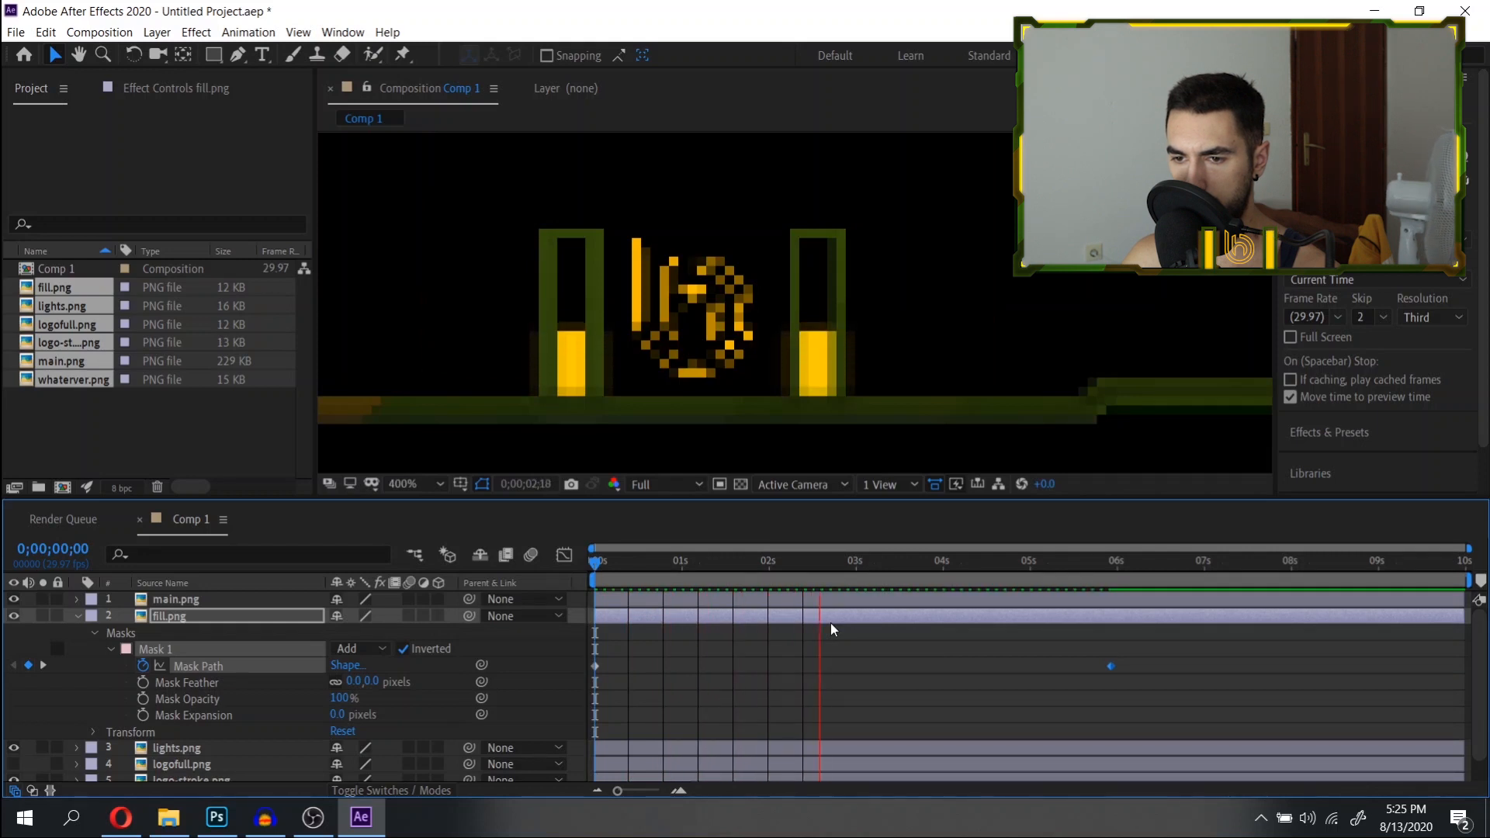
key("space")
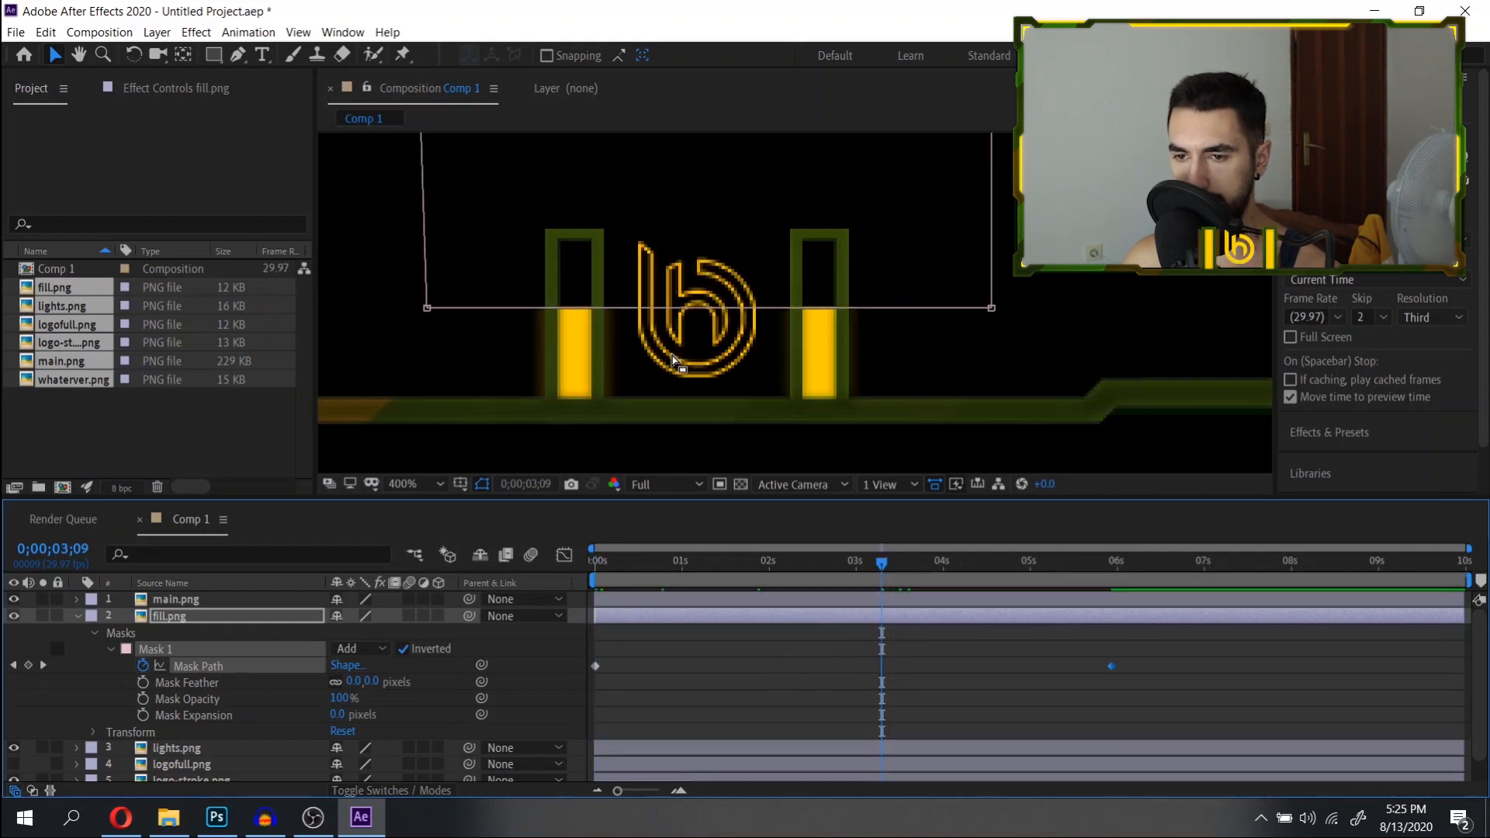
scroll(672, 357, "down", 3)
scroll(672, 357, "up", 3)
Shift the logofull.png layer to start at 0;00;05;28, aligned with the last Mask Path keyframe, and make it visible.
left_click_drag(891, 569, 1121, 594)
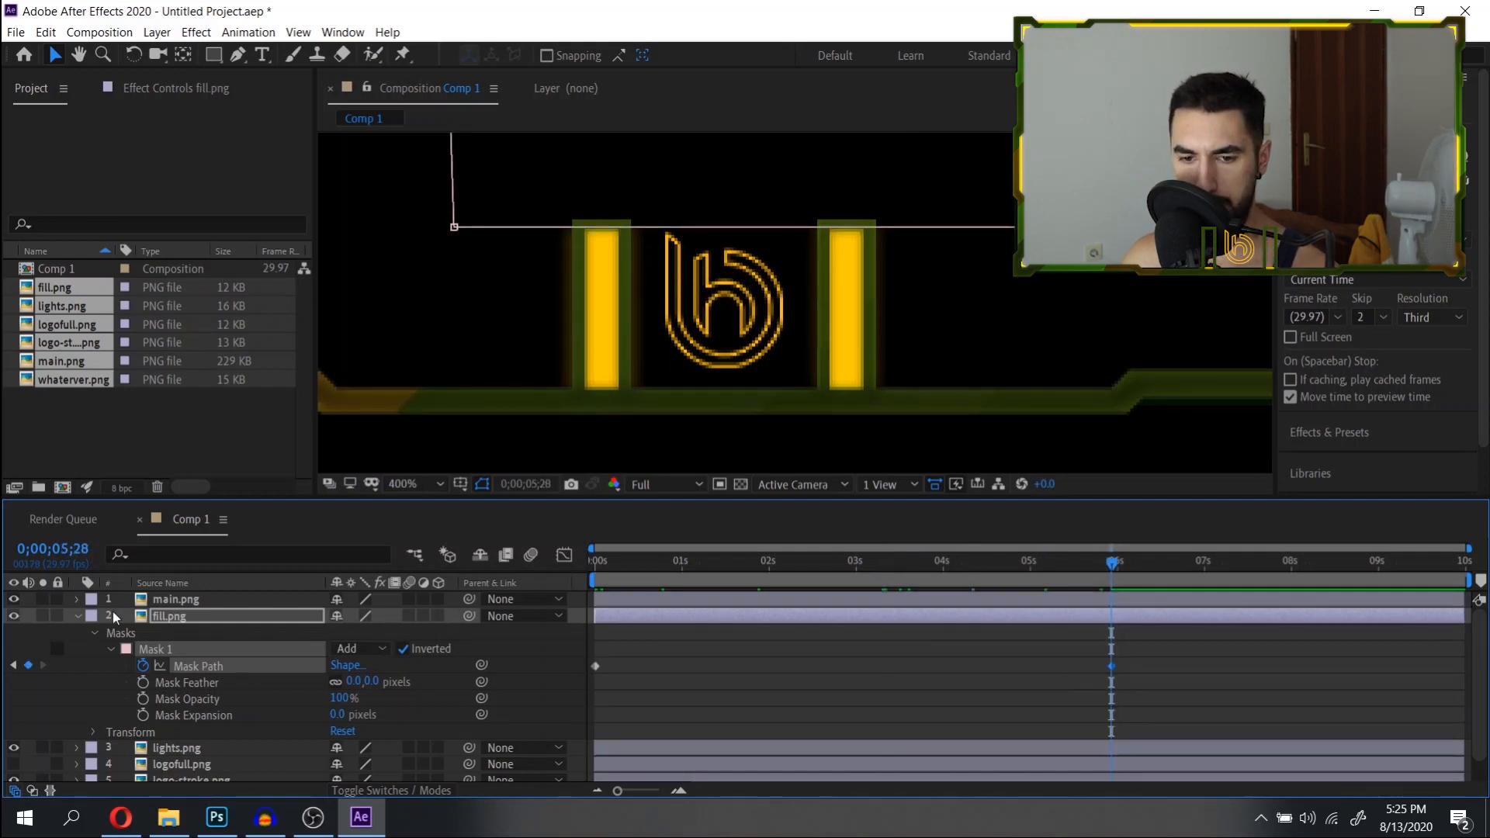
left_click(79, 615)
left_click(183, 634)
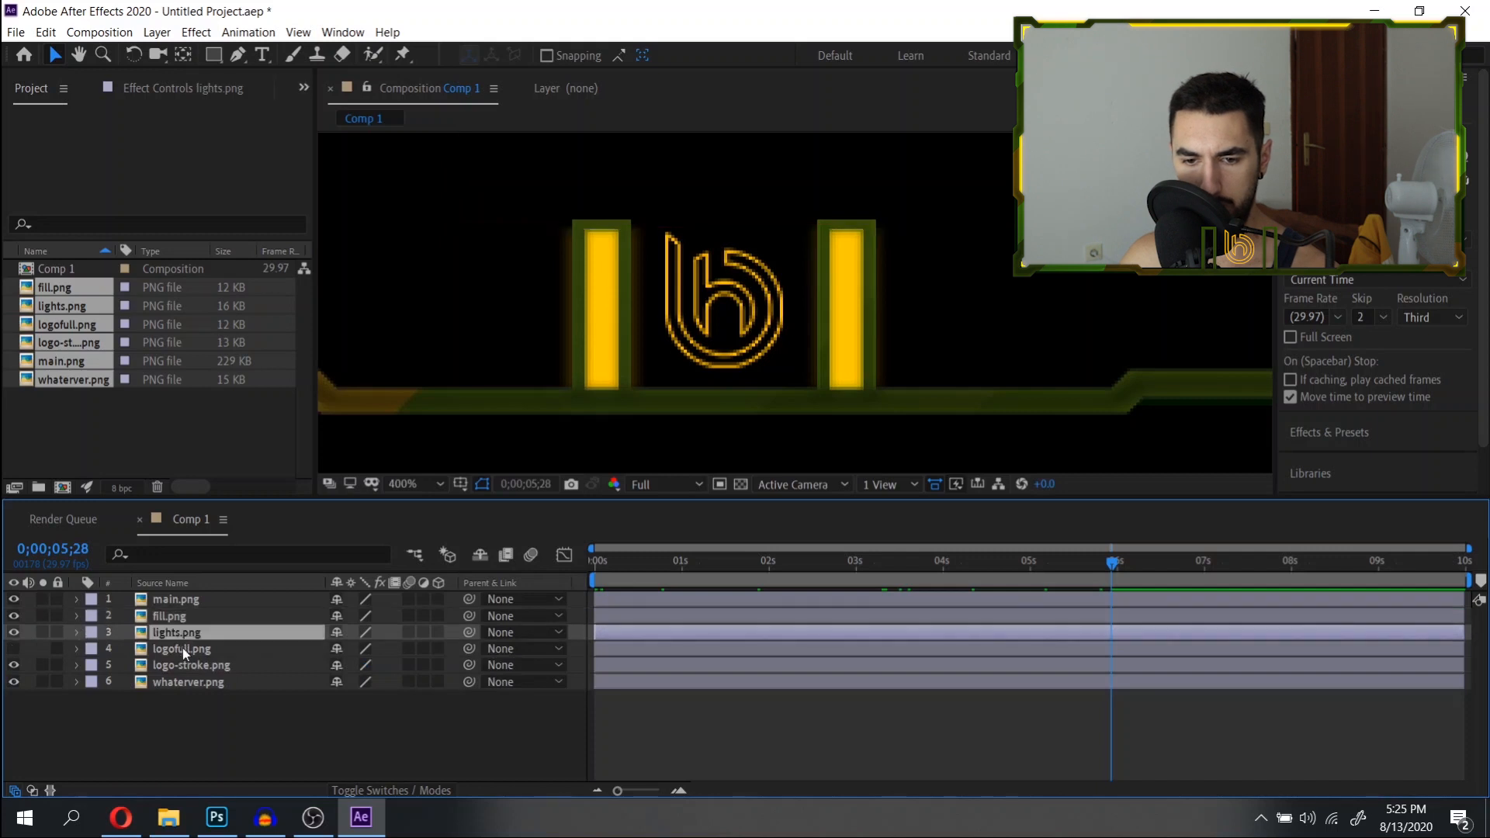
left_click(183, 650)
left_click_drag(948, 649, 1096, 654)
scroll(1173, 658, "up", 3)
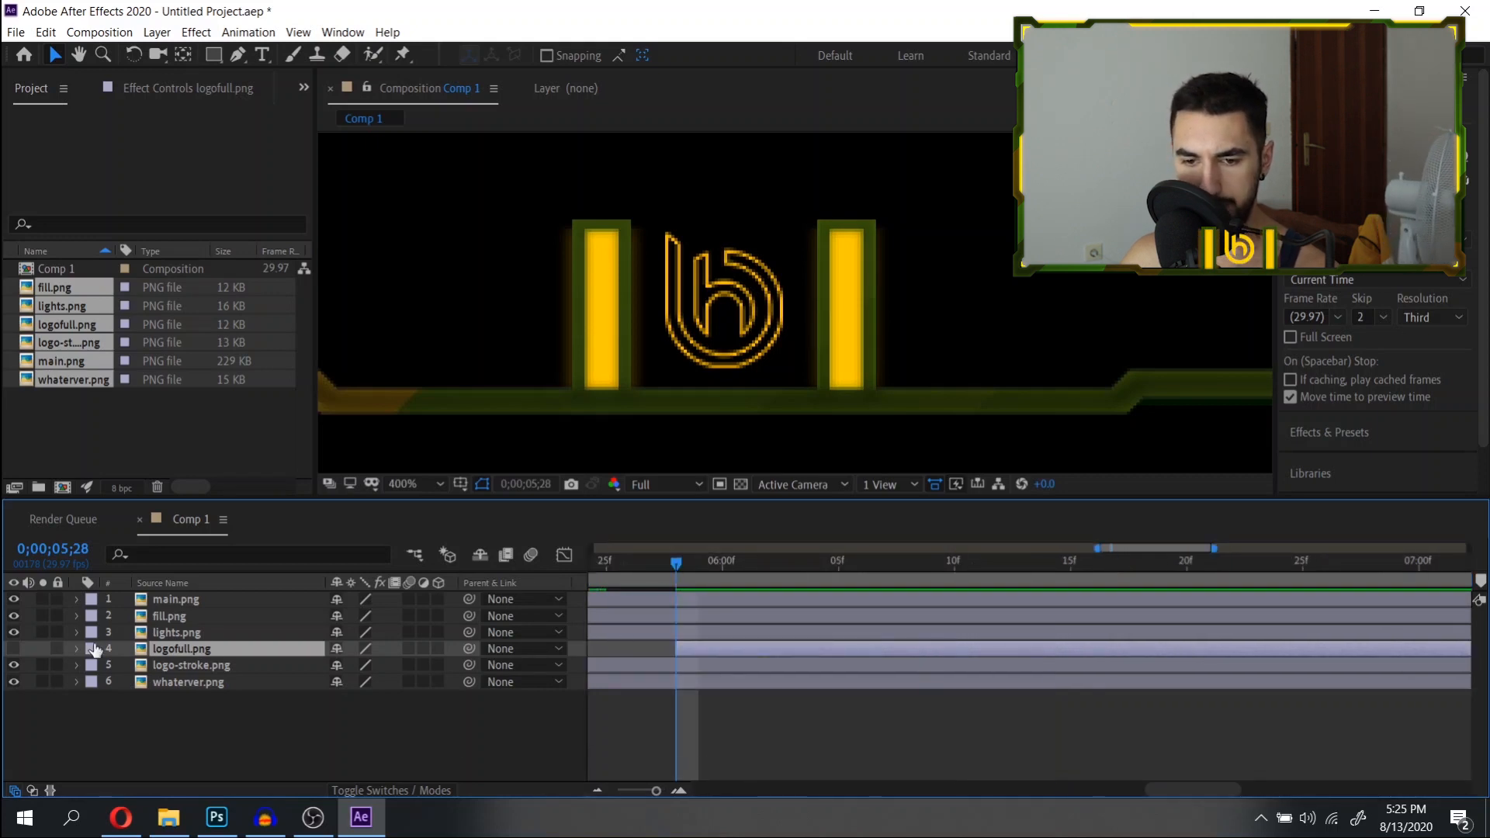
left_click(14, 649)
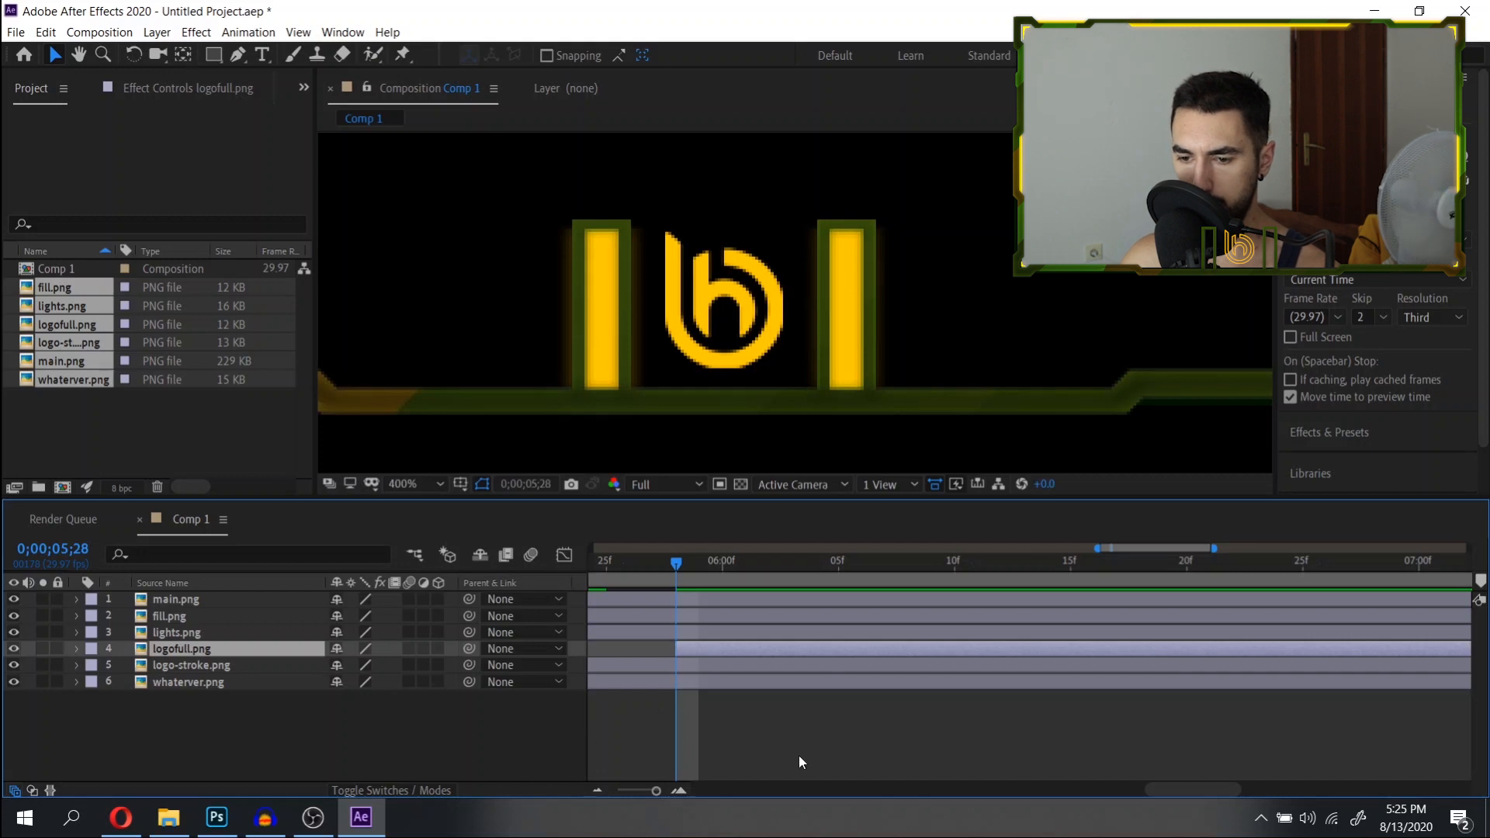
Split the logo-stroke.png layer at 0;00;05;28 and delete the part after the split.
left_click_drag(1192, 793, 1171, 794)
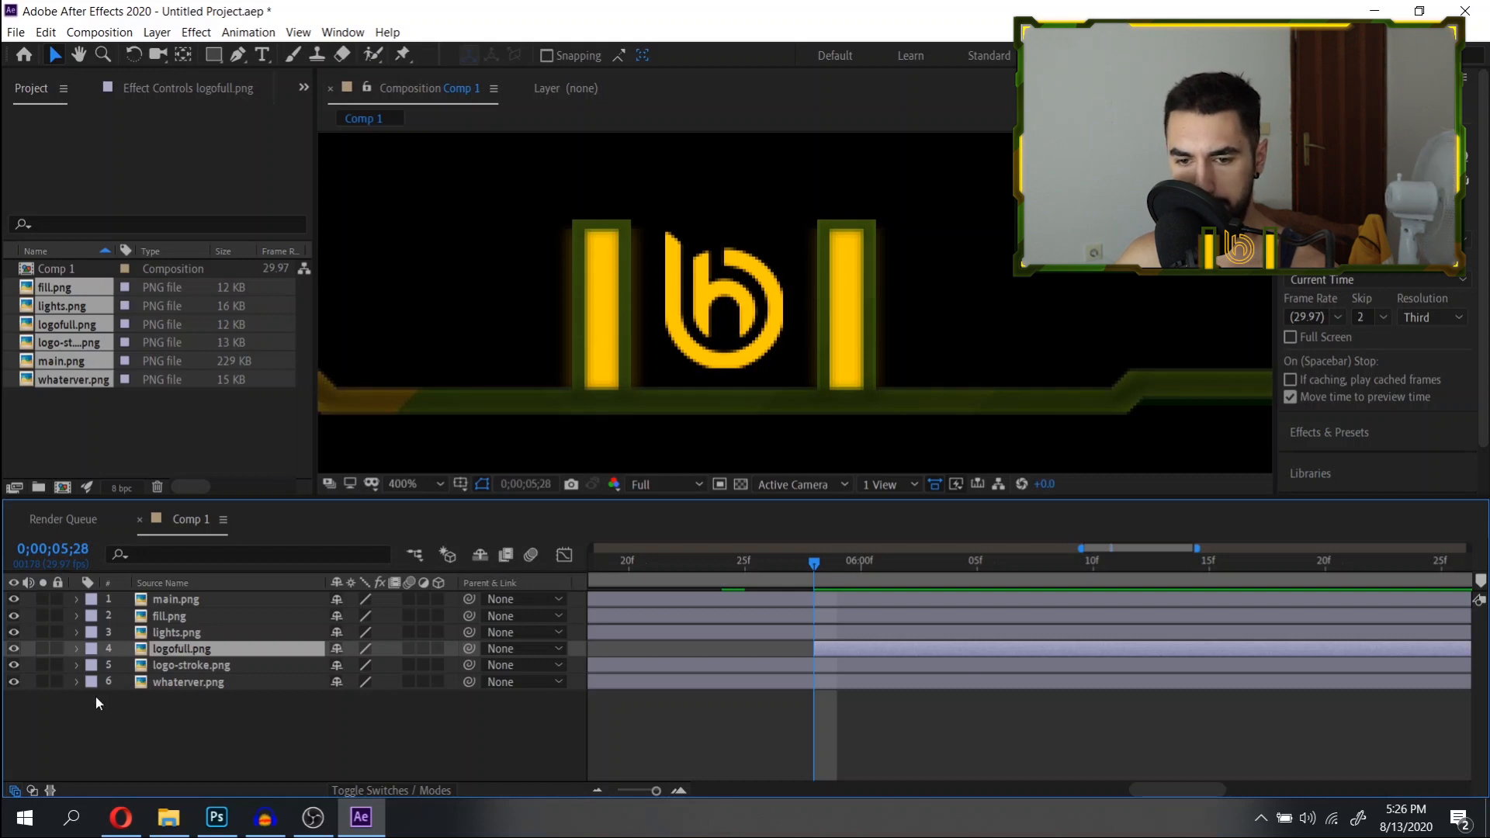
left_click(180, 668)
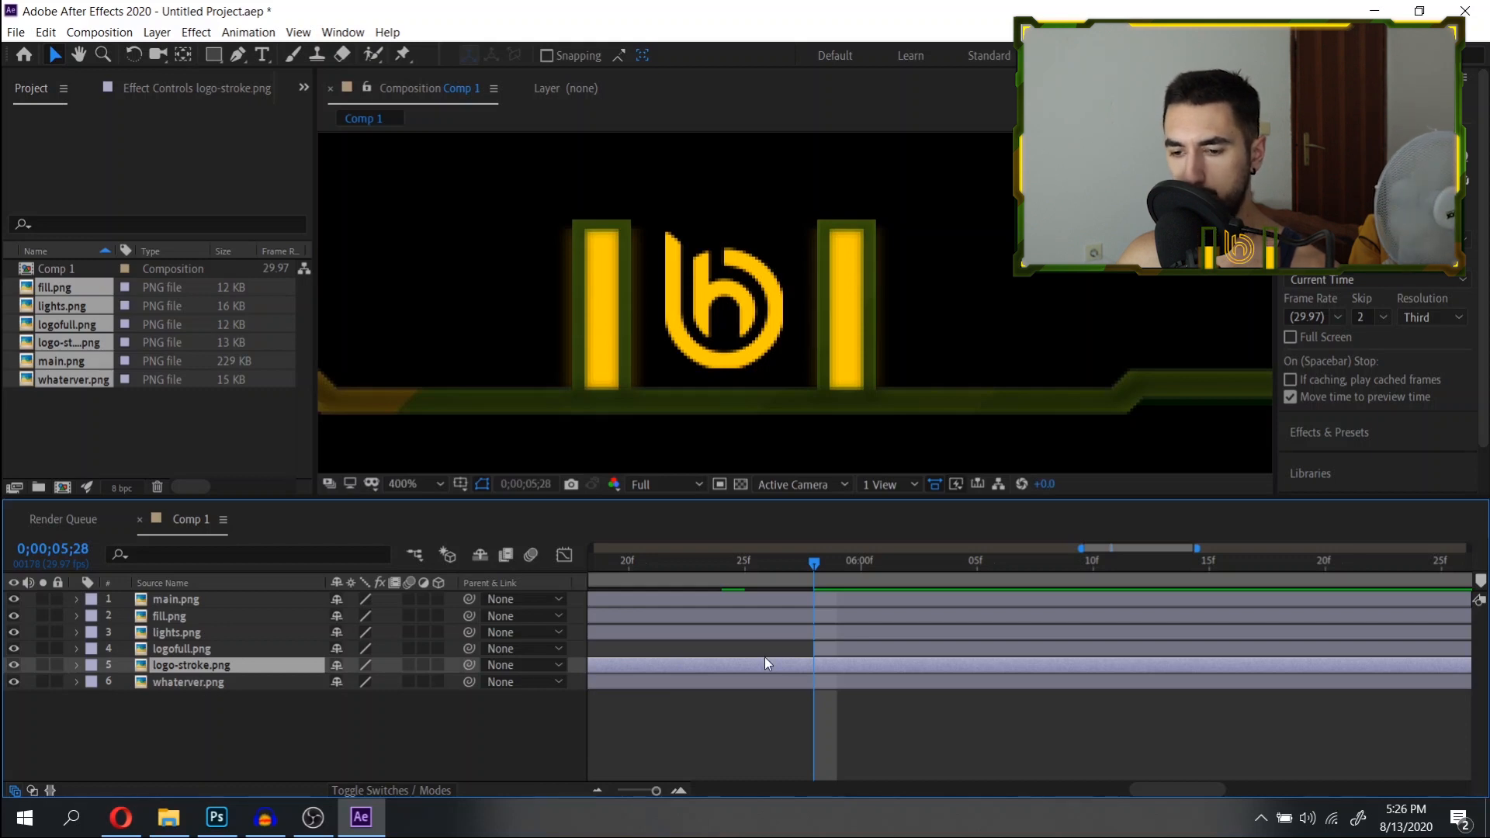
key("ctrl+shift+d")
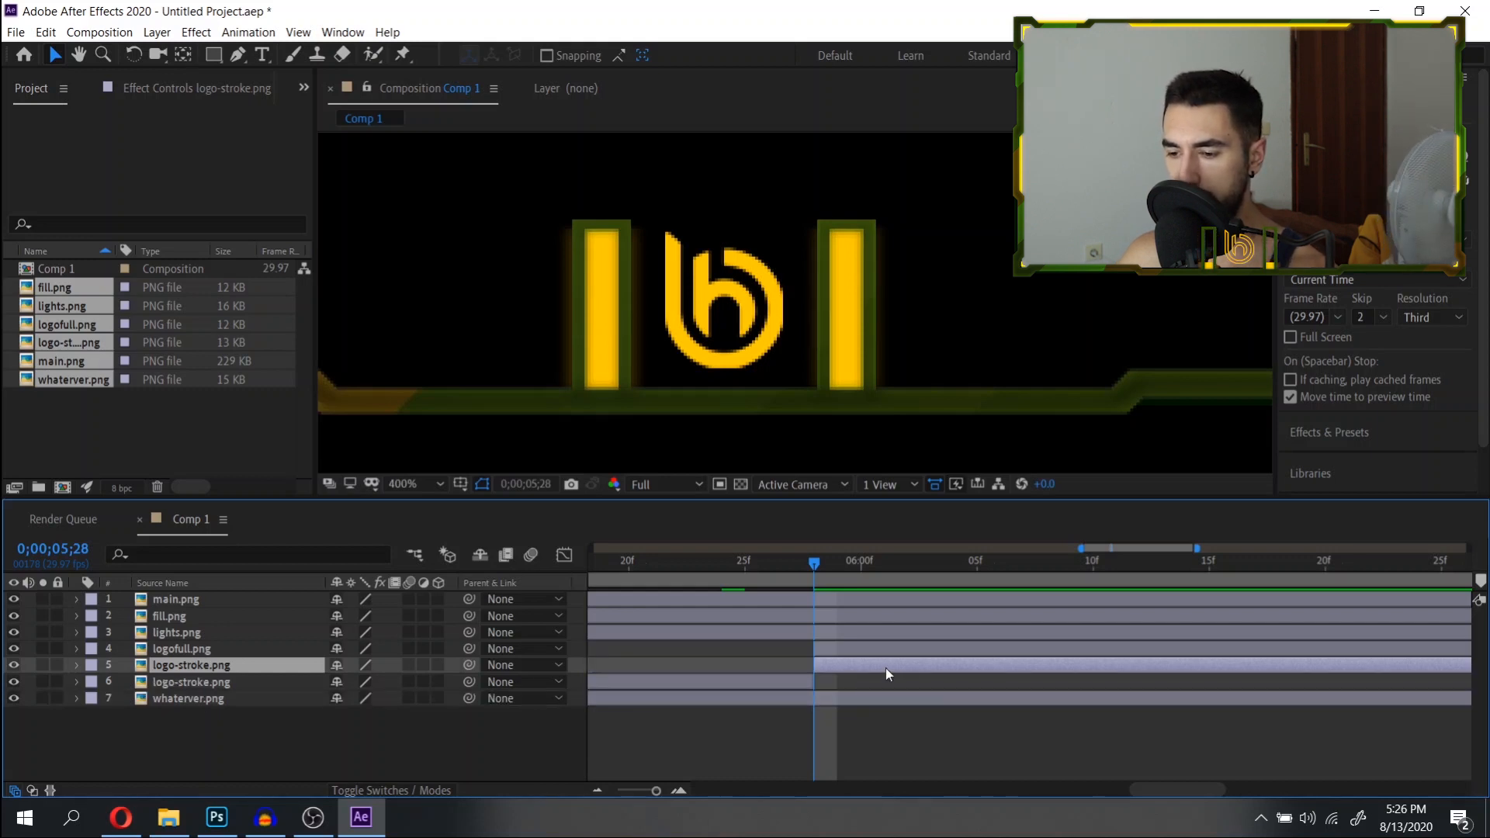
key("Delete")
Expand the Transform properties of the logofull.png layer and add a Position keyframe at 0;00;05;28.
mouse_move(817, 564)
left_mouse_down()
mouse_move(795, 566)
mouse_move(812, 569)
left_mouse_up()
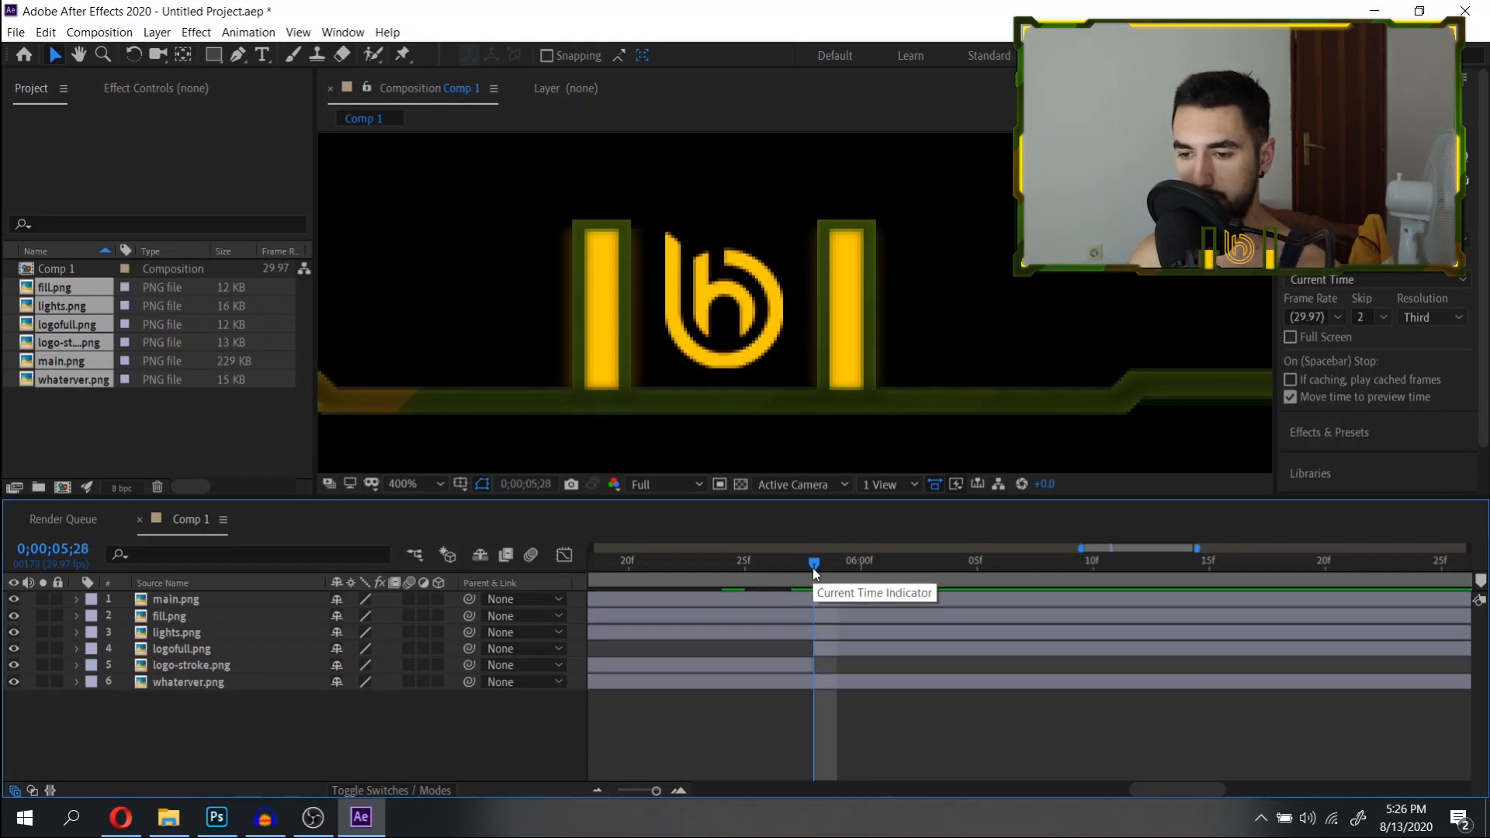
left_click(769, 370)
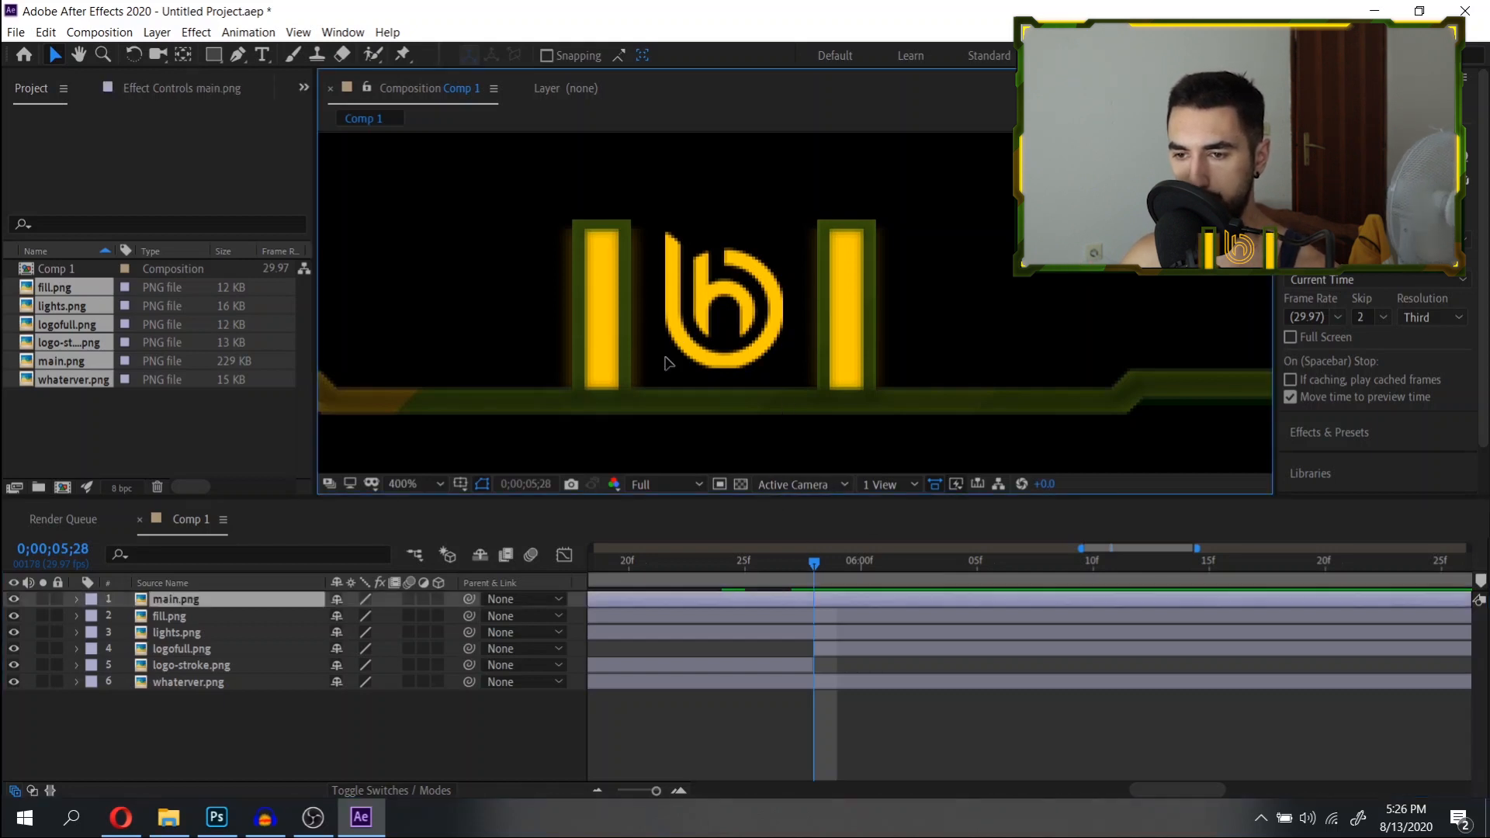
left_click(172, 652)
mouse_move(742, 299)
left_mouse_down()
mouse_move(494, 298)
mouse_move(742, 314)
left_mouse_up()
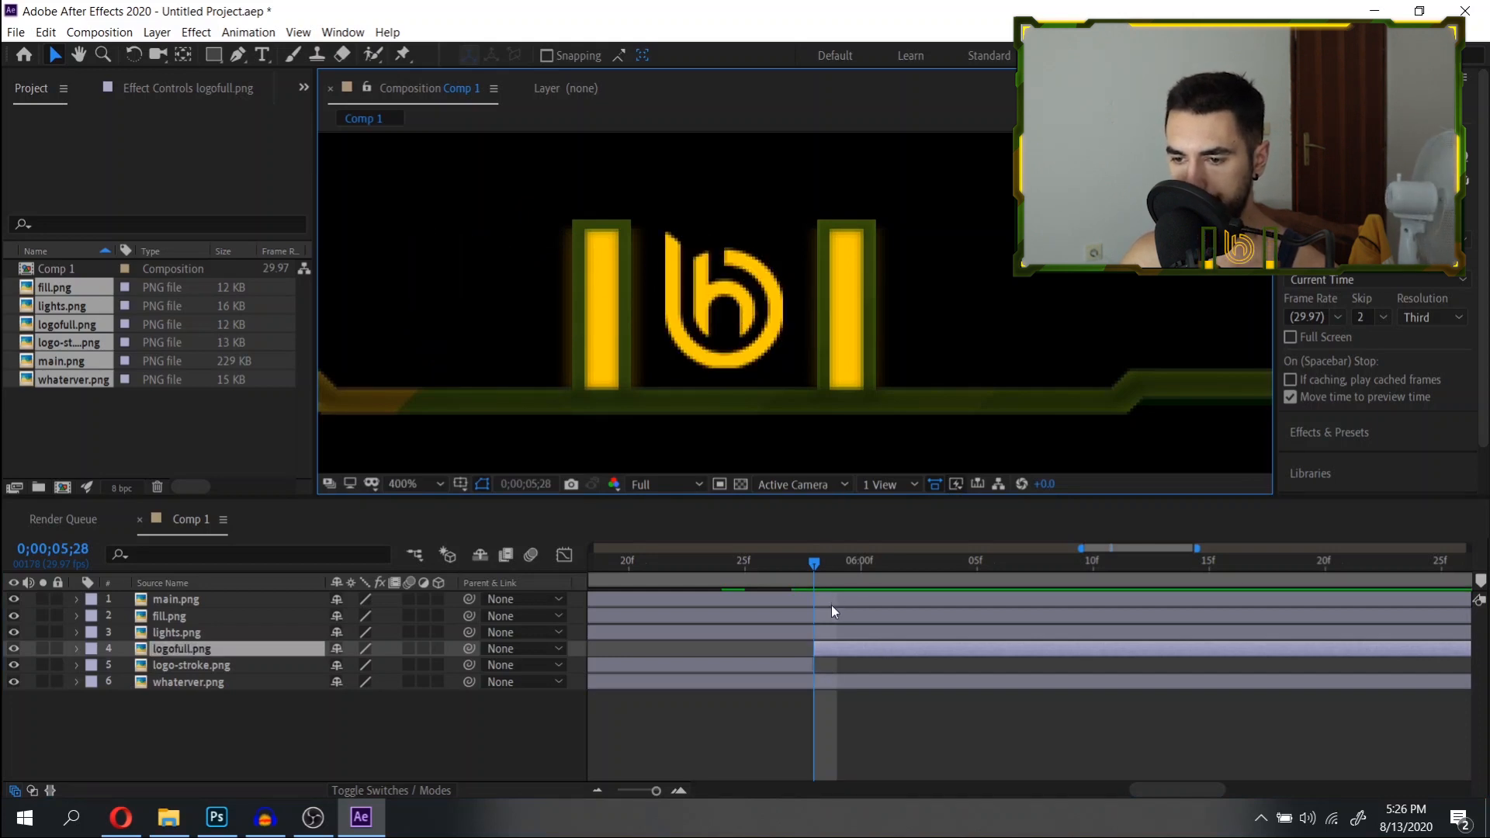
left_click(76, 650)
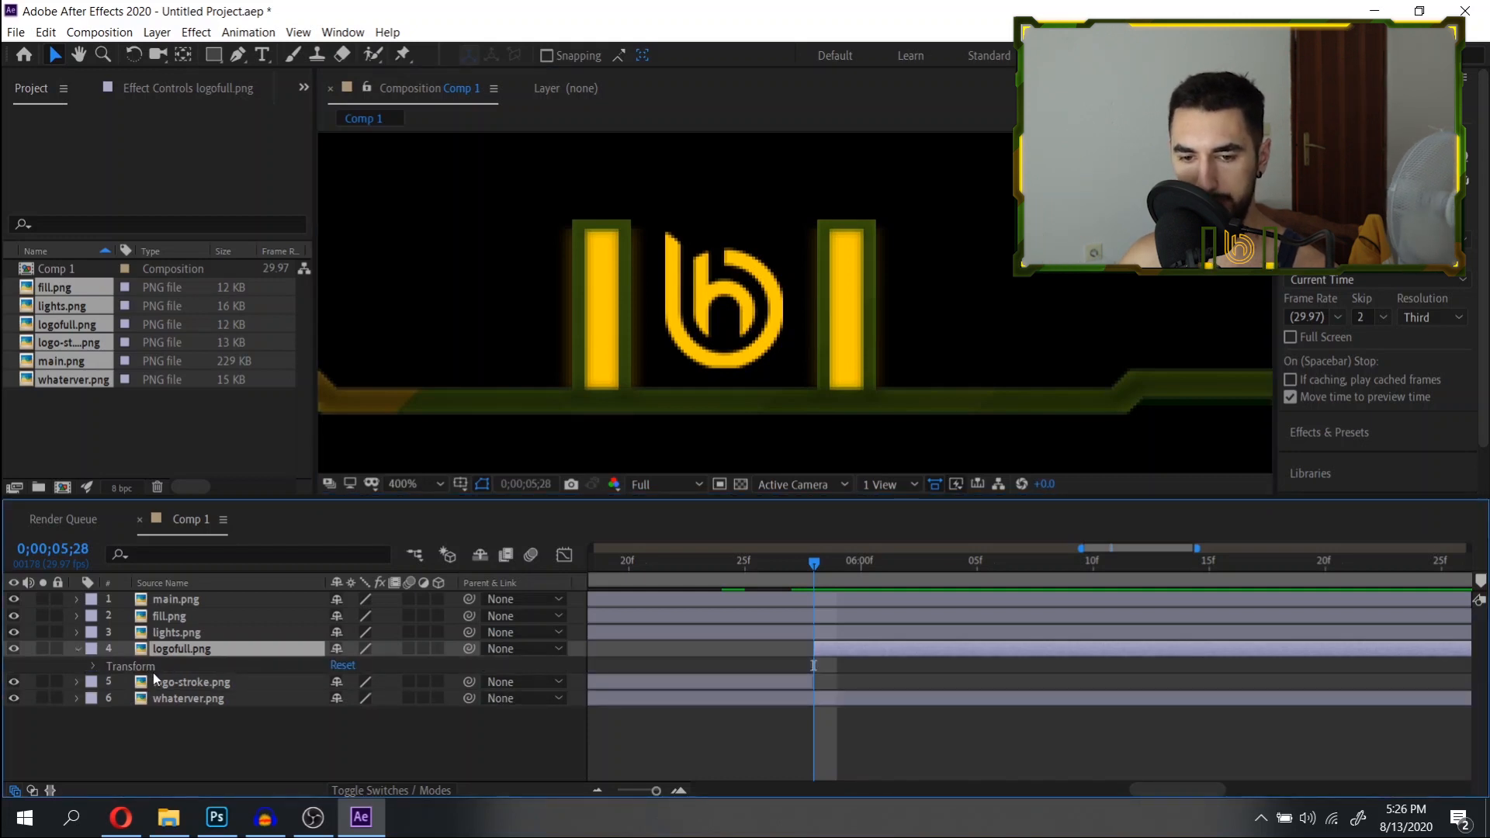
left_click(94, 666)
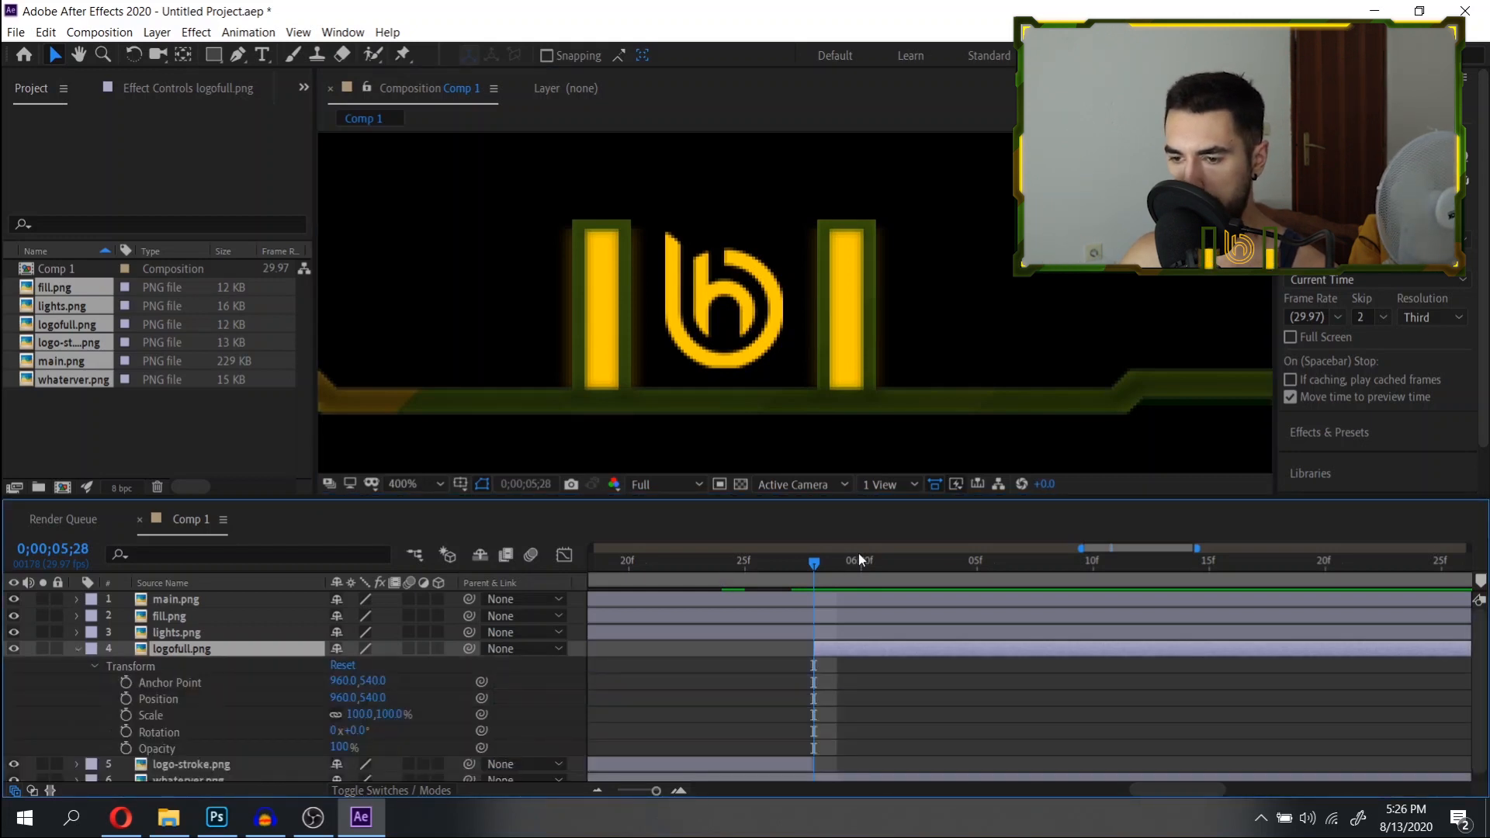
left_click_drag(813, 564, 976, 565)
scroll(888, 687, "down", 2)
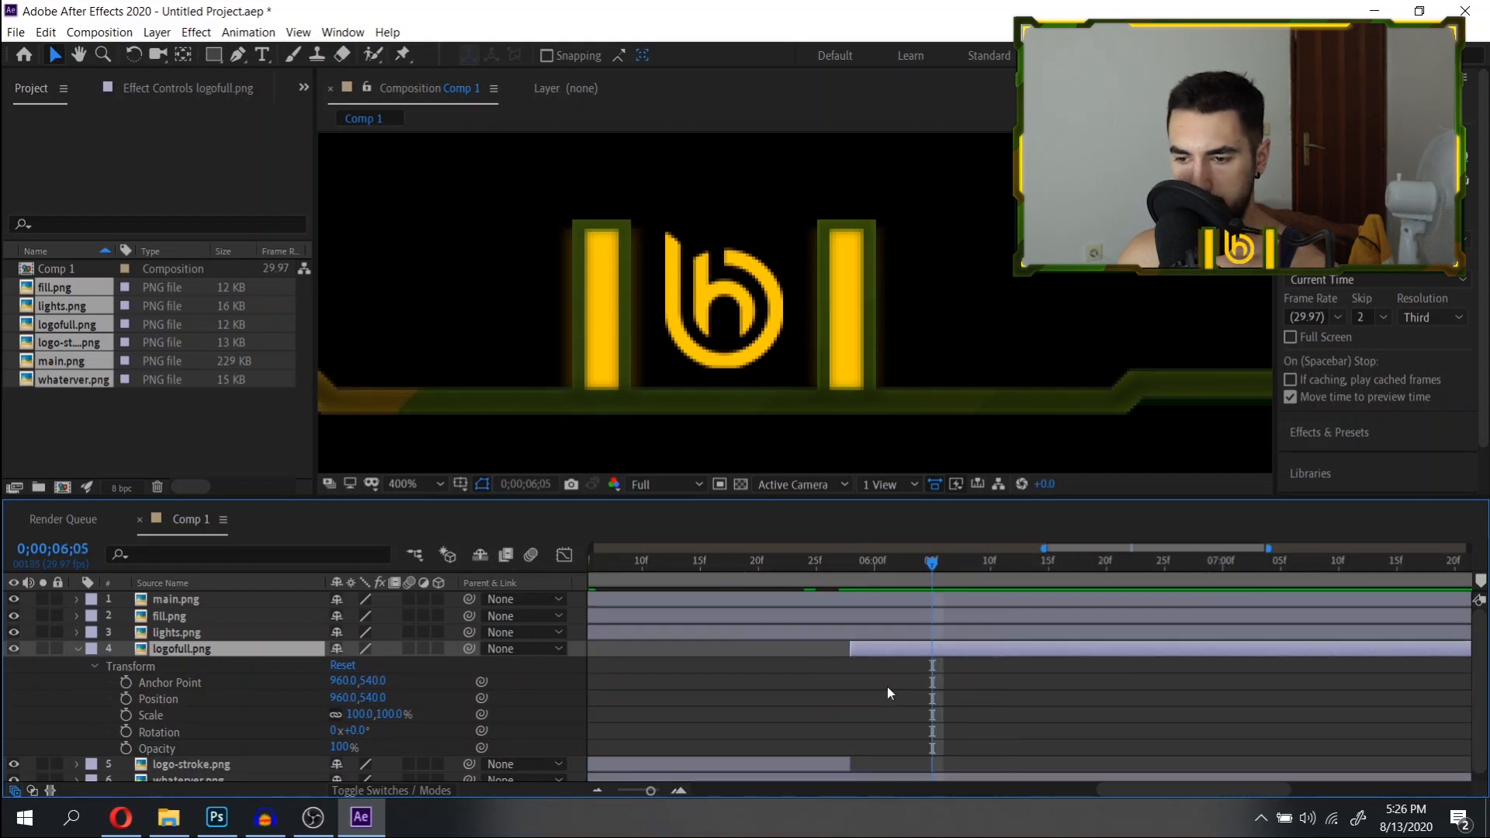
left_click_drag(904, 565, 851, 572)
key("alt+shift+p")
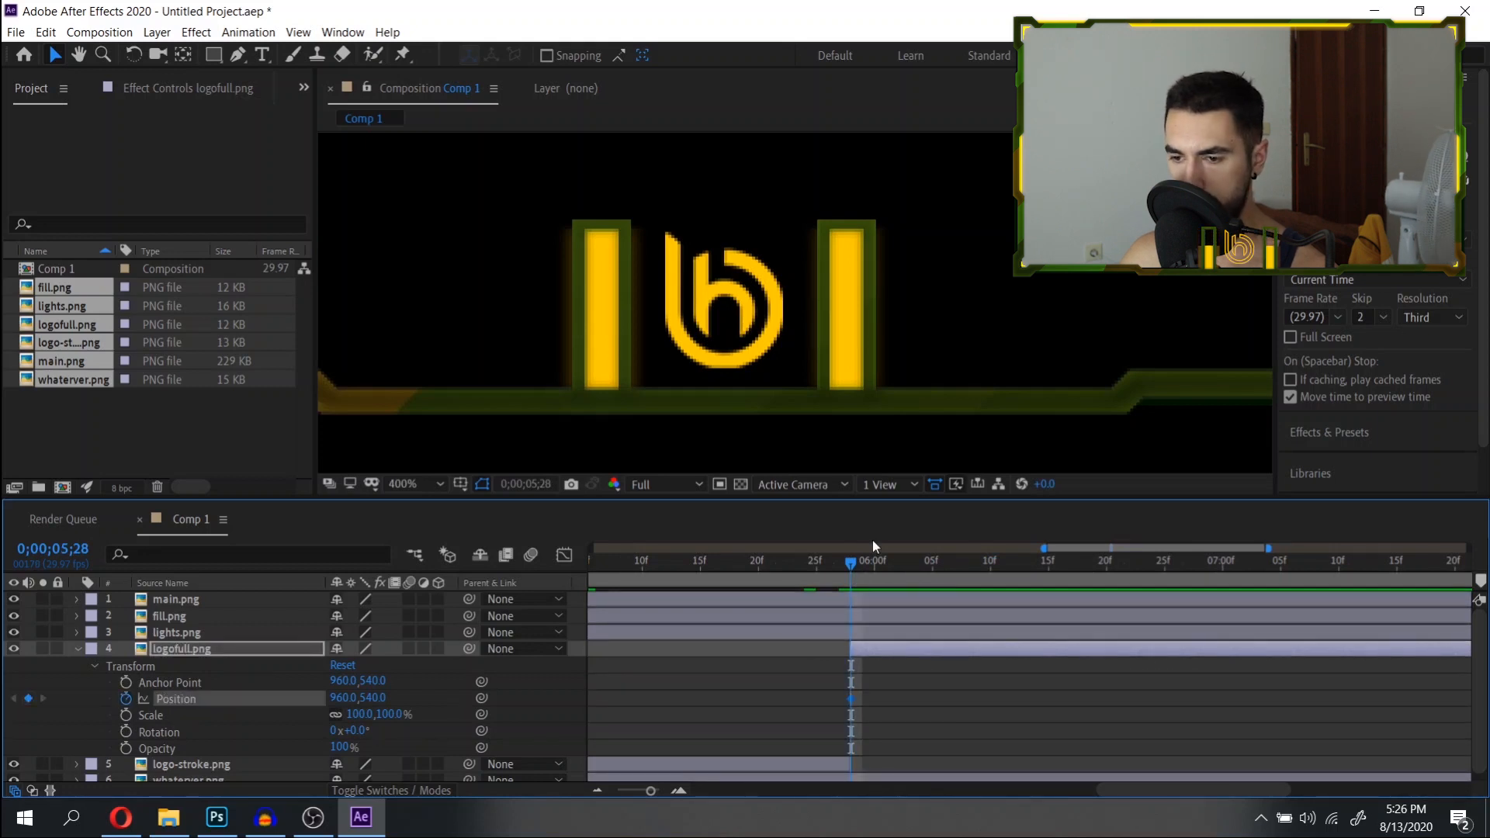
Raise the solid logo at 0;00;06;18 by setting the logofull.png Position to 960.0, 513.0.
left_click_drag(854, 561, 991, 567)
scroll(919, 624, "down", 3)
left_click_drag(1147, 567, 1170, 566)
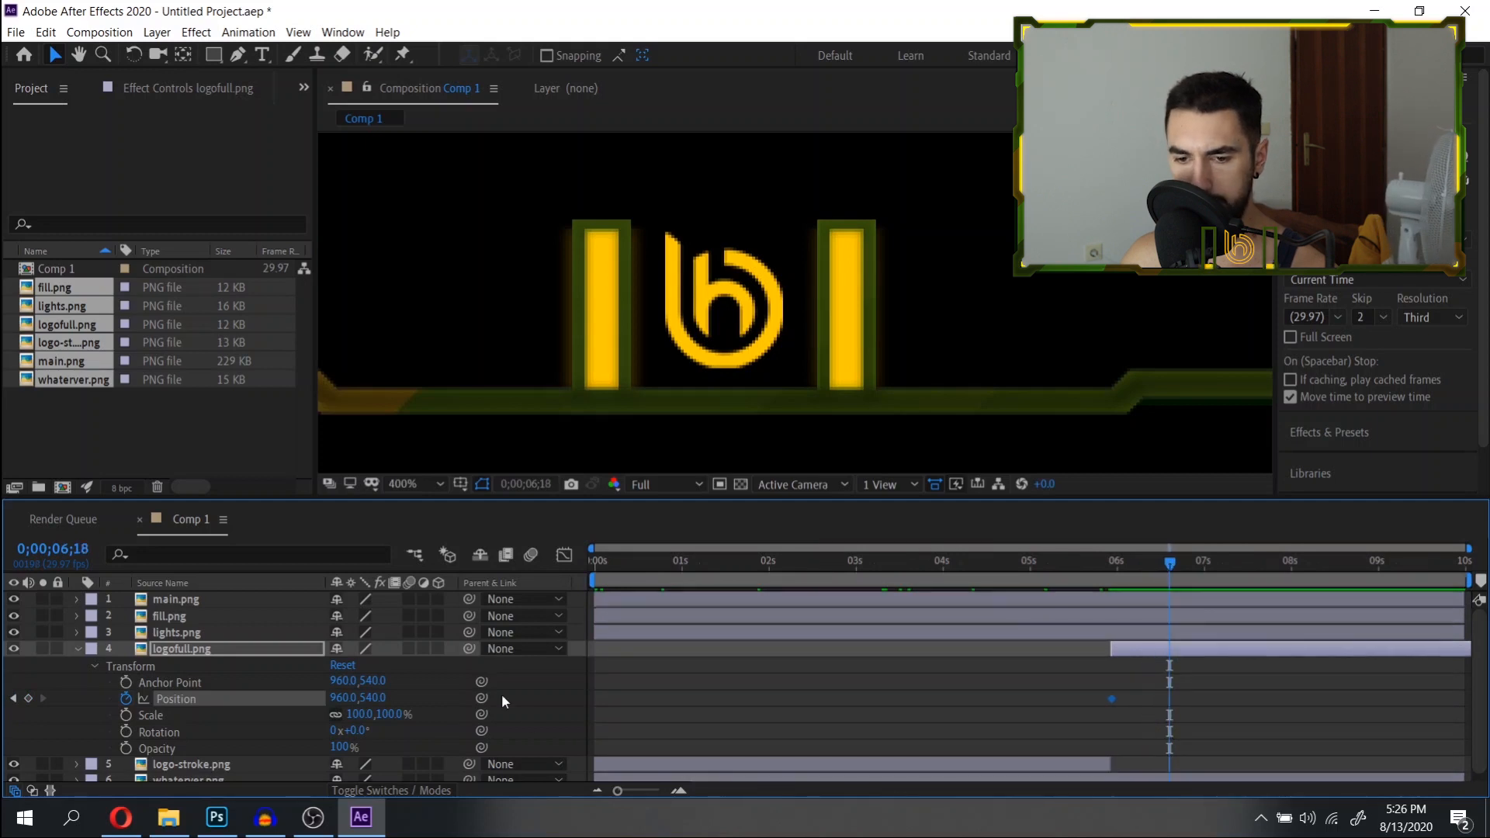
mouse_move(367, 698)
left_mouse_down()
mouse_move(407, 702)
mouse_move(348, 697)
left_mouse_up()
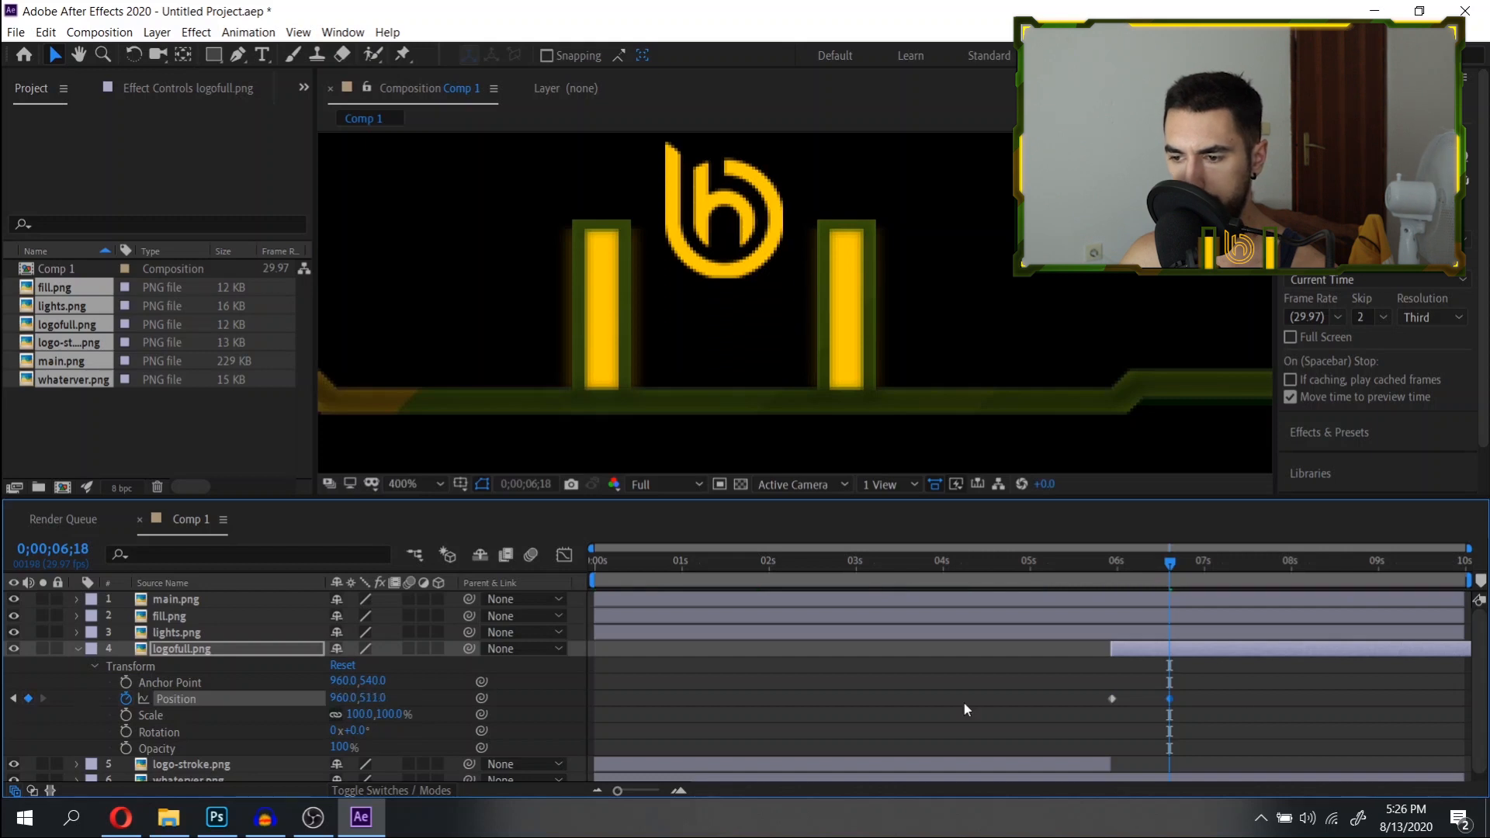
Copy the first Position keyframe of logofull.png to 0;00;07;11 so the logo returns to its starting place.
left_click_drag(1175, 565, 1238, 569)
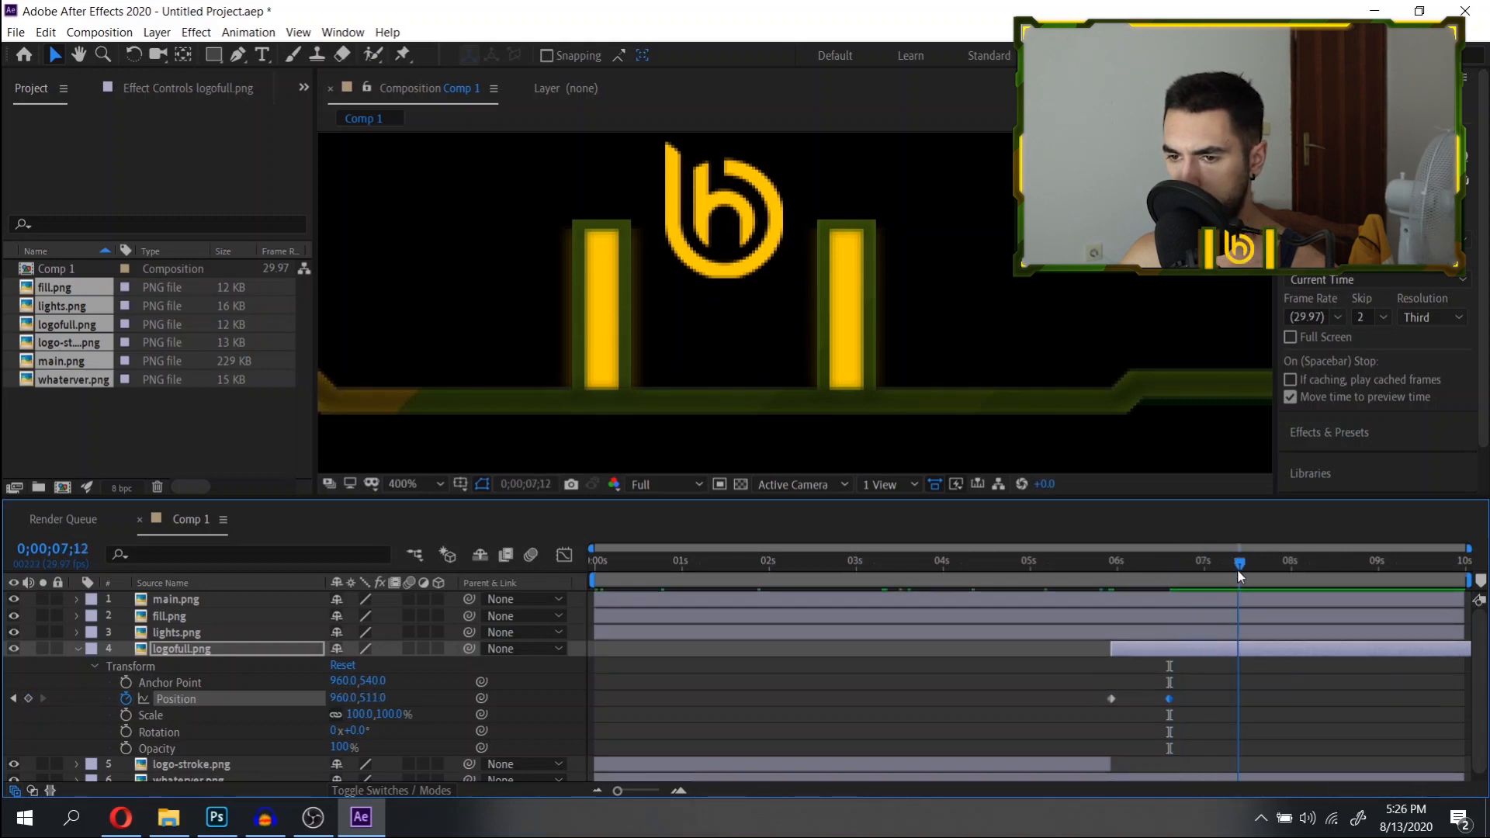
left_click(1112, 699)
key("ctrl+c")
key("ctrl+v")
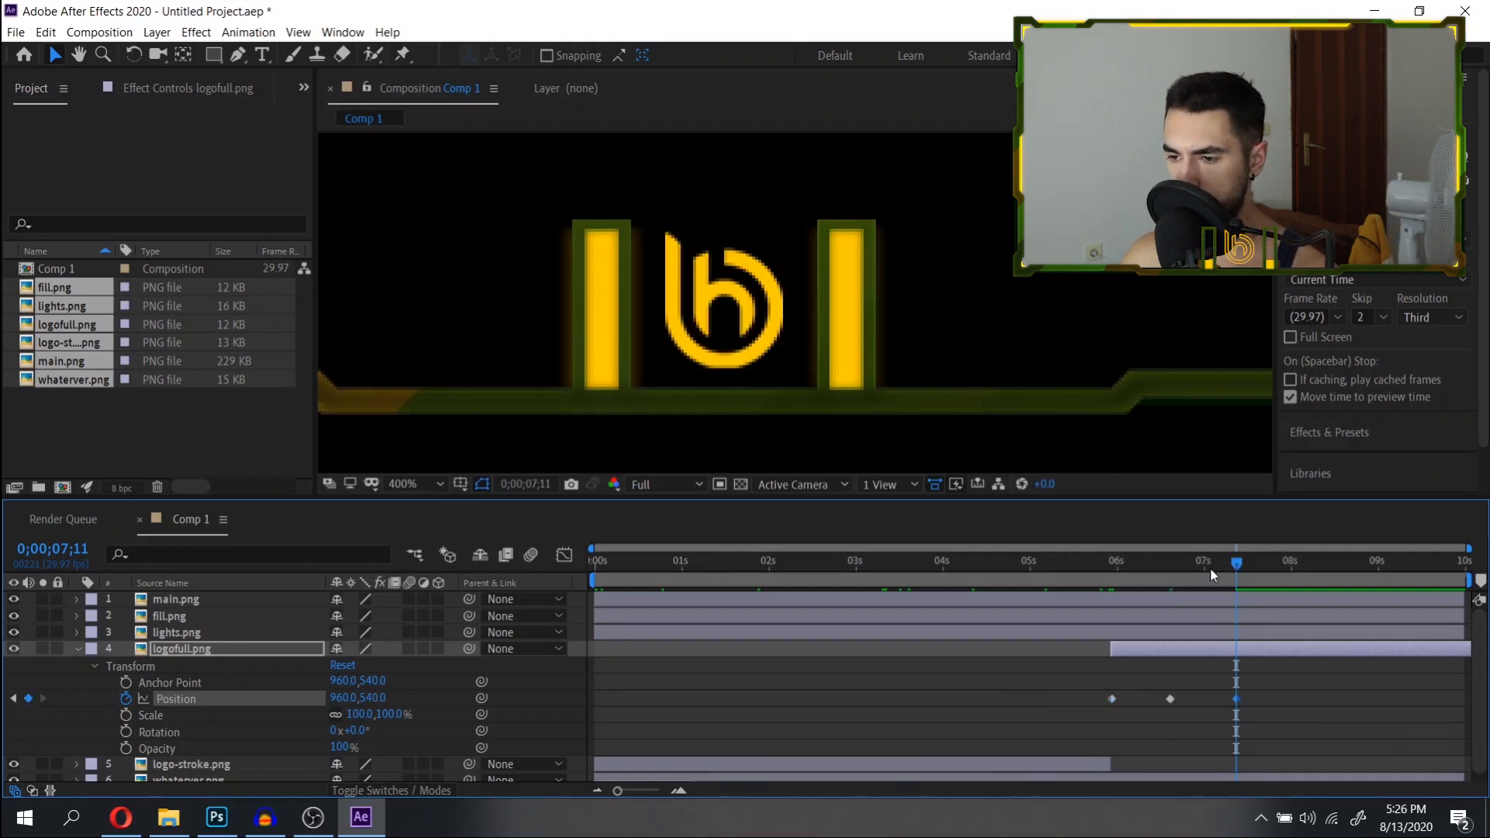
Preview the logo's jump and compress its three Position keyframes proportionally so the last one falls at about 0;00;06;20.
left_click(1102, 574)
key("space")
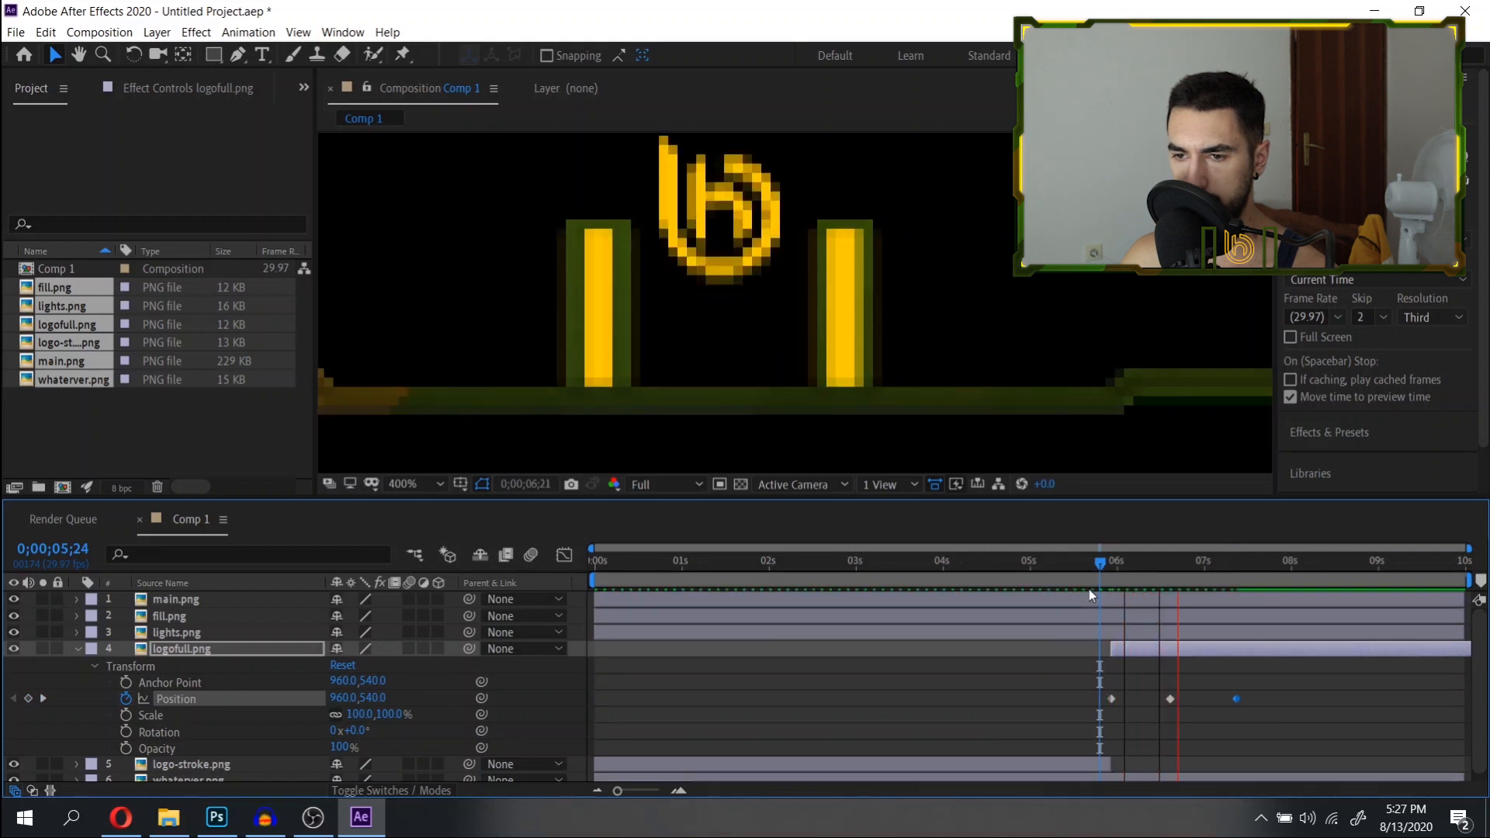
key("space")
left_click_drag(1232, 697, 1105, 719)
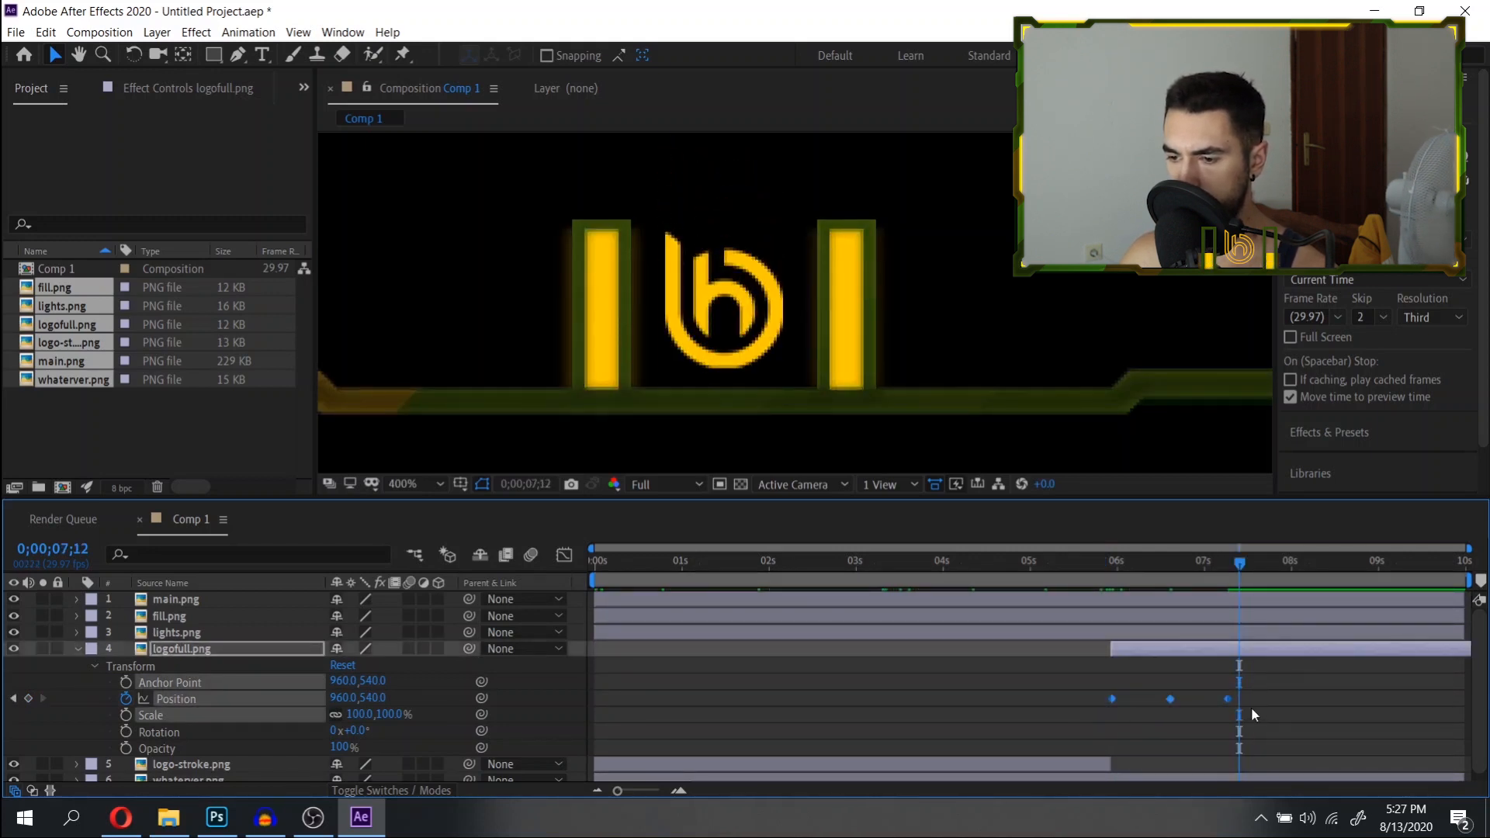
mouse_move(1225, 700)
left_mouse_down()
mouse_move(1186, 701)
mouse_move(1213, 703)
left_mouse_up()
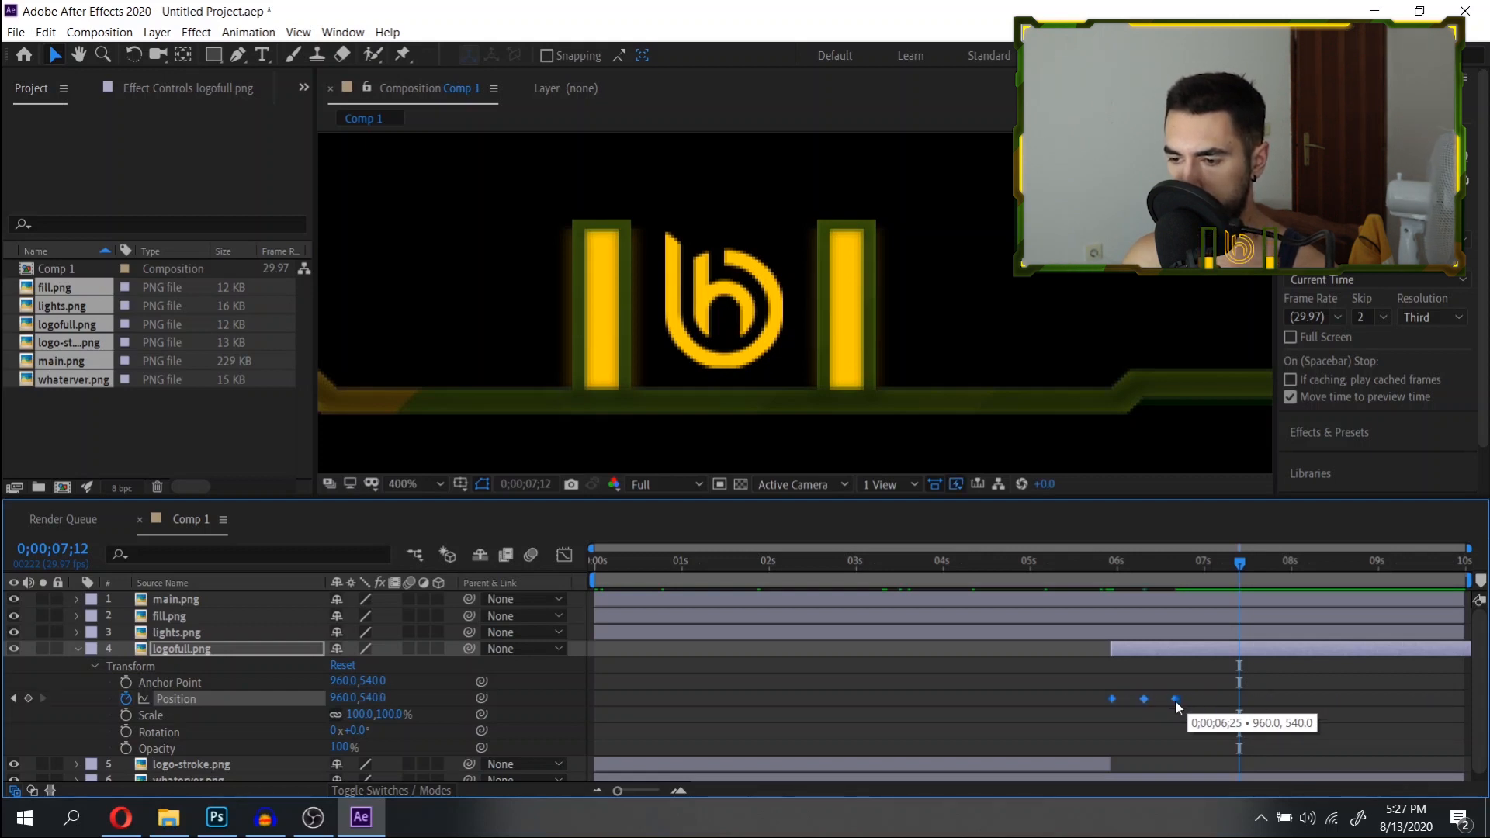
left_click_drag(1175, 700, 1175, 701)
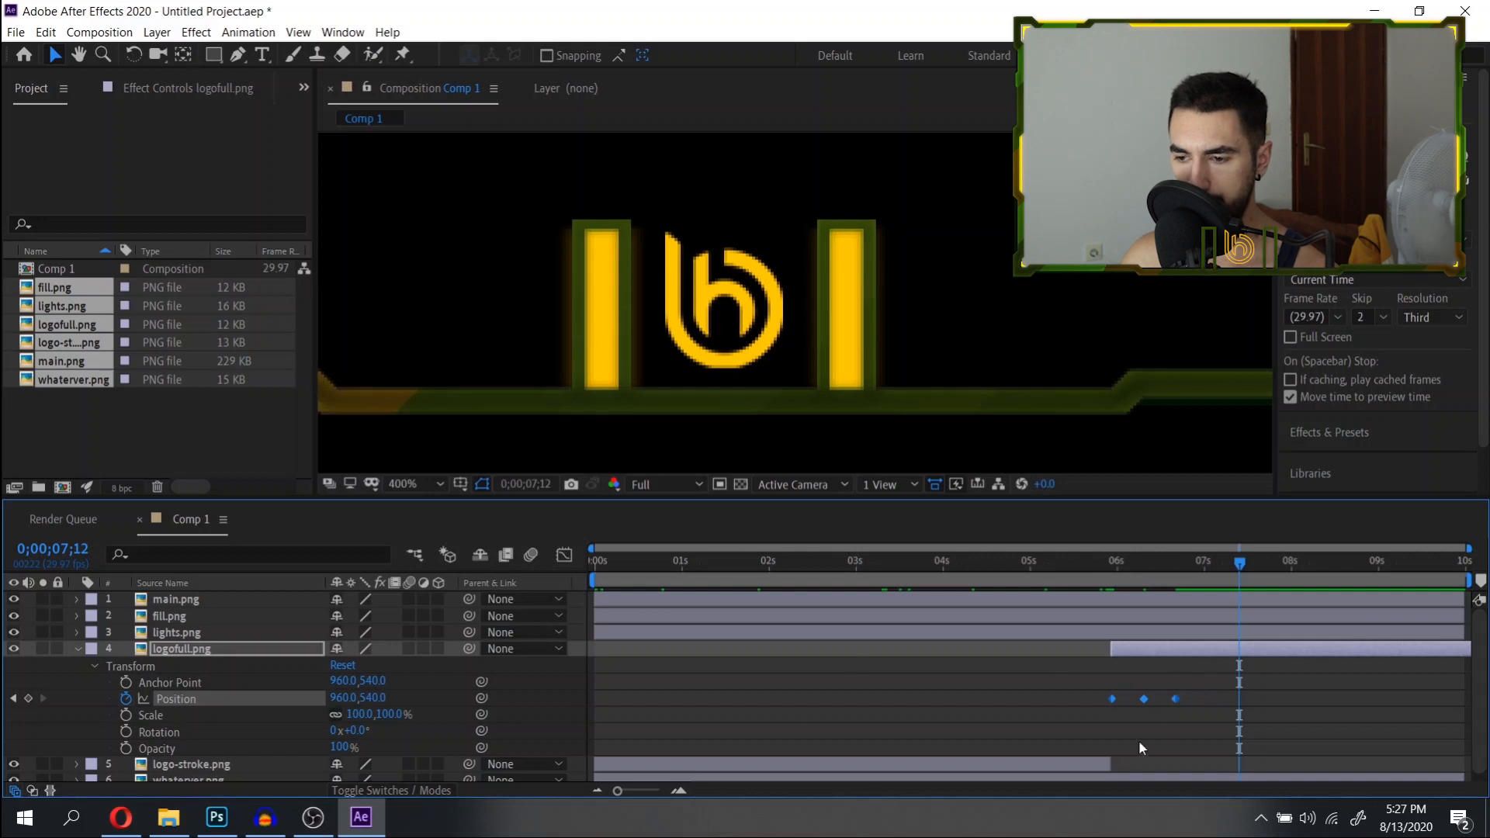
Apply Easy Ease to the three Position keyframes of the logofull.png layer.
right_click(1173, 701)
mouse_move(1273, 699)
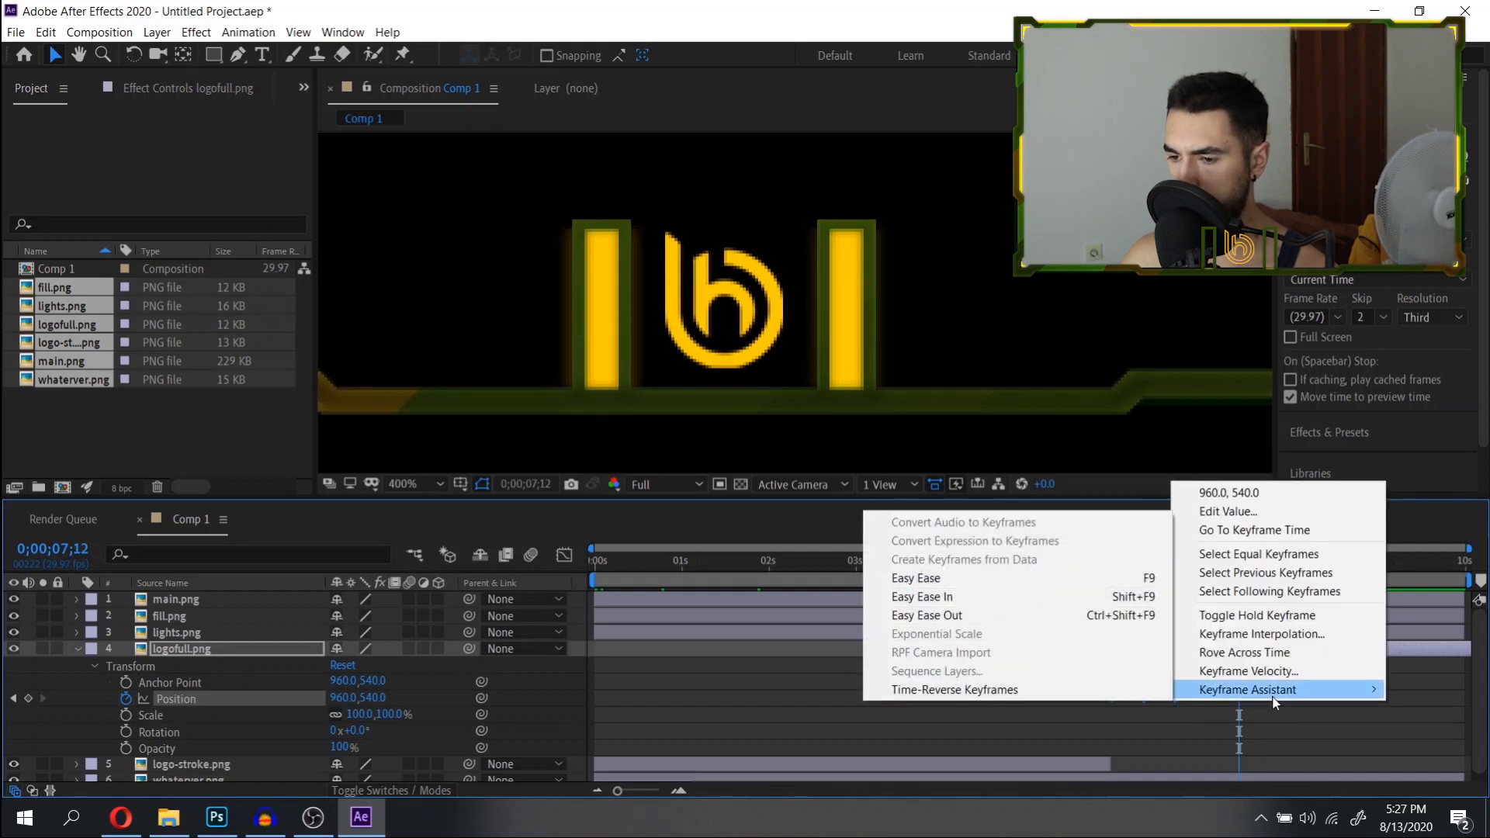
left_click(1060, 581)
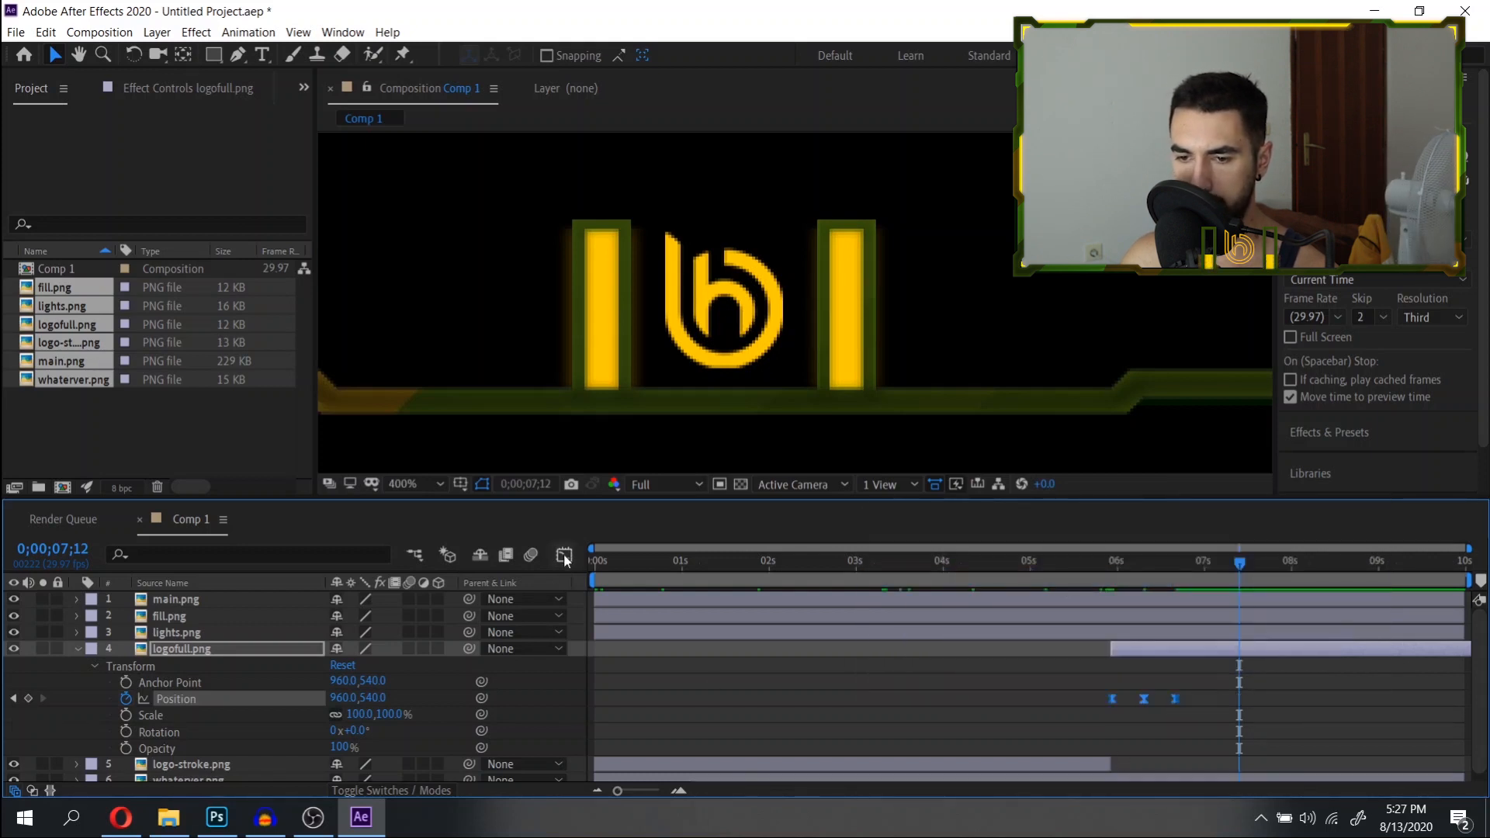
Lengthen the keyframe influence handles in the Position speed graph so the logo's rise and fall both have sharper speed peaks.
left_click(565, 555)
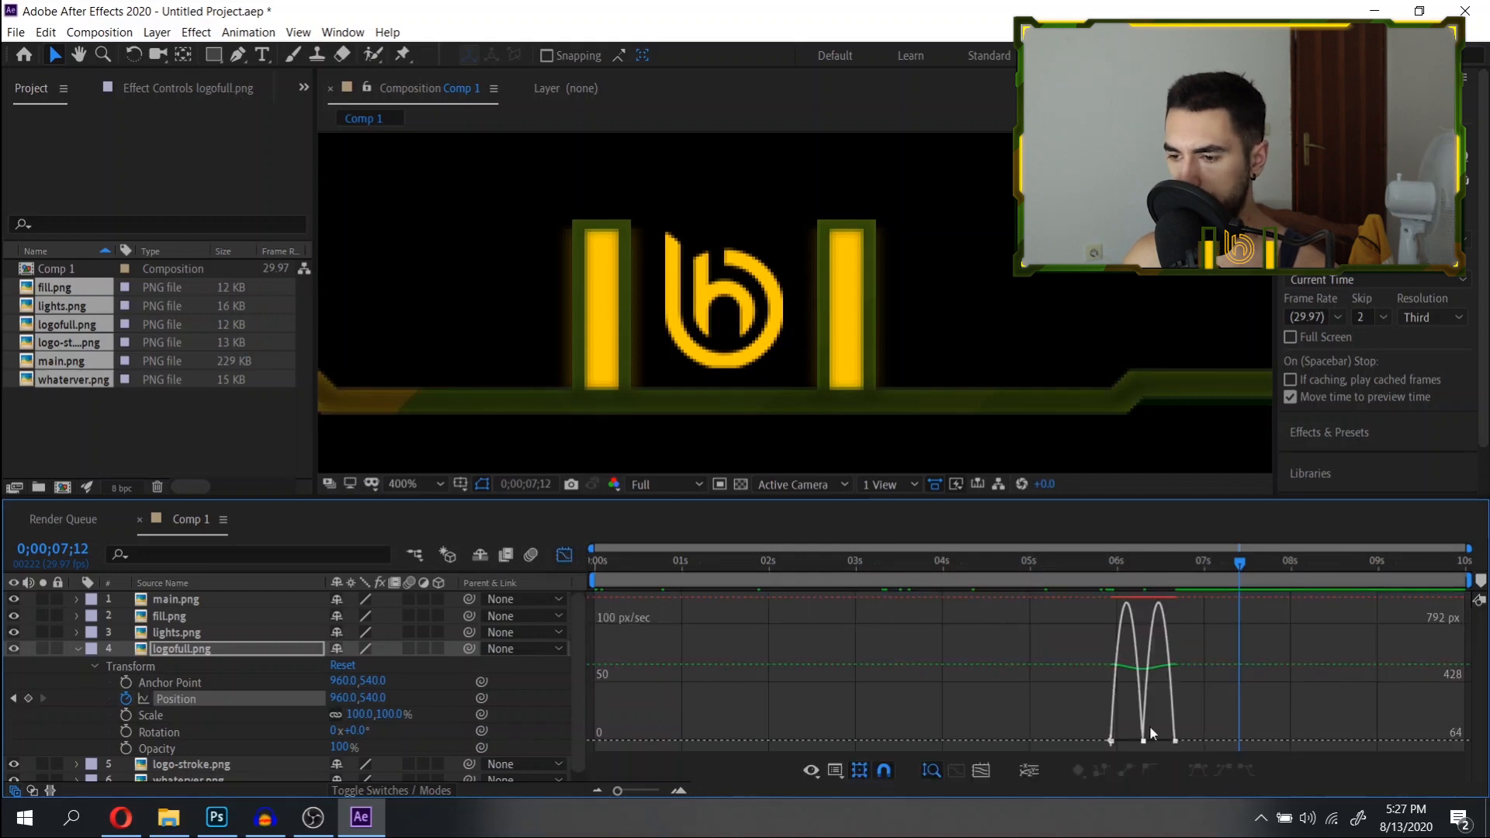
scroll(1165, 729, "up", 4)
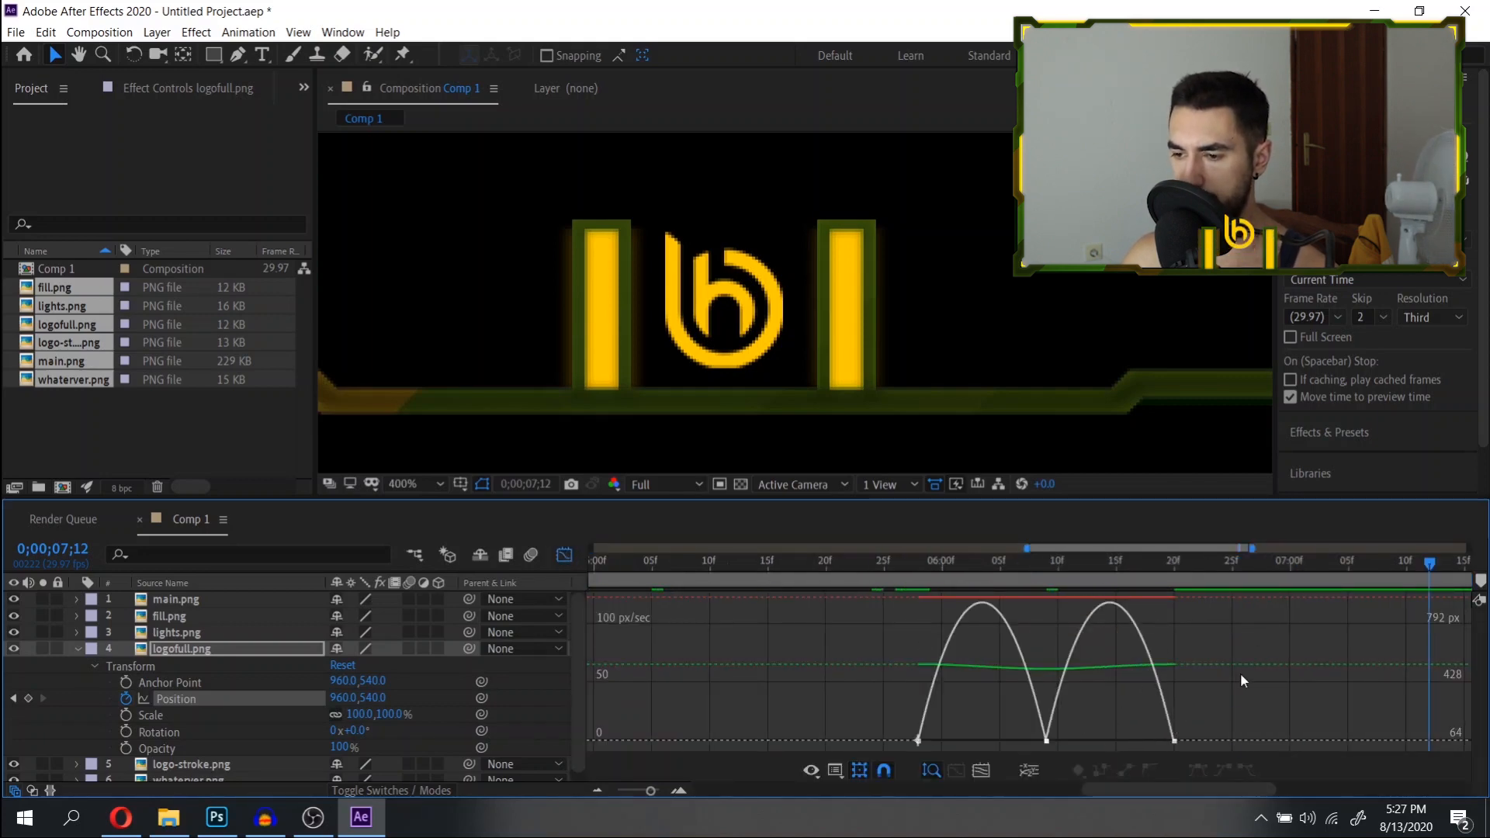
right_click(1236, 711)
right_click(1204, 692)
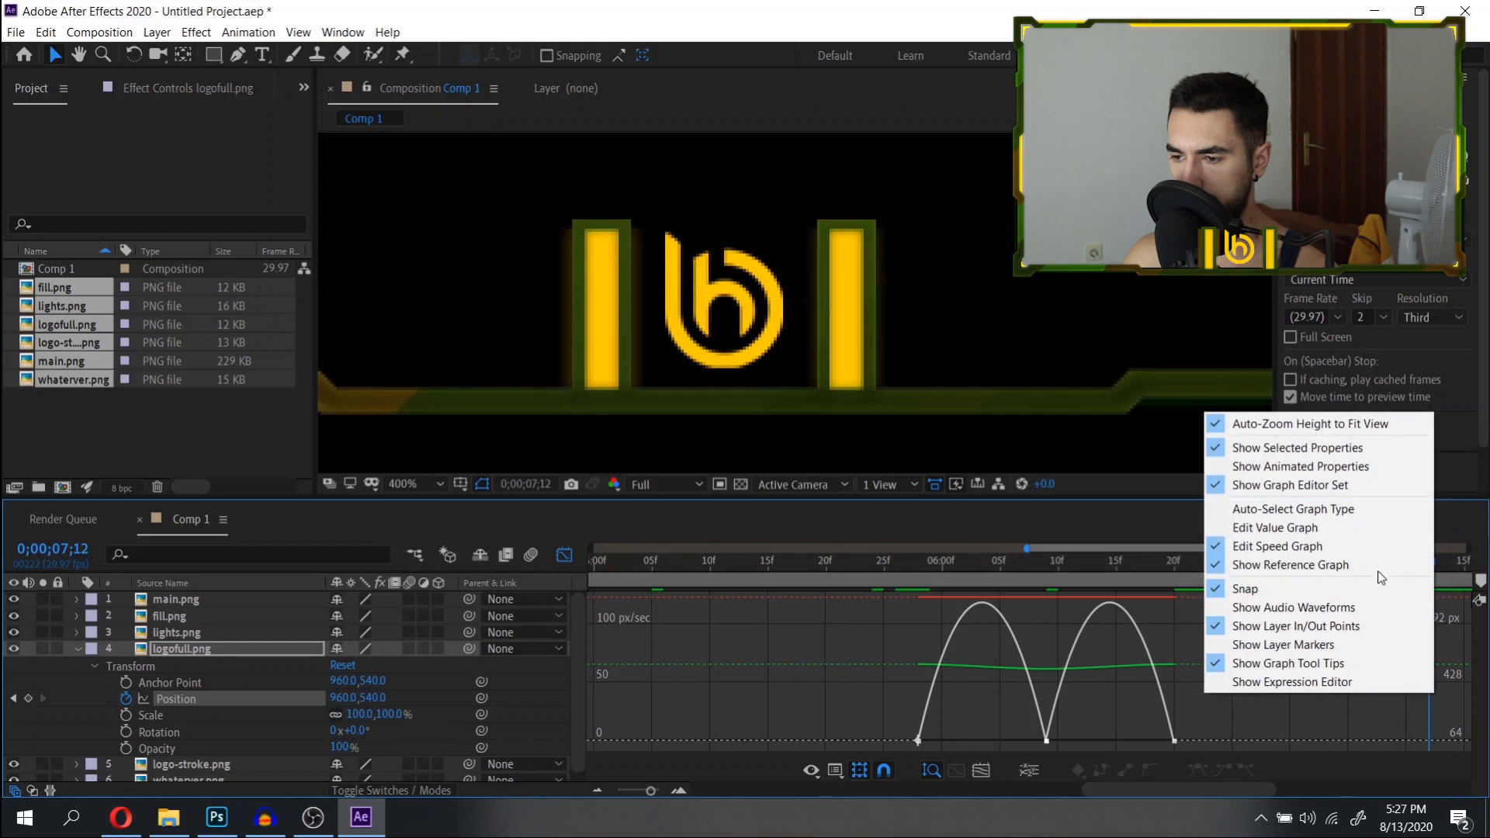
left_click(1184, 715)
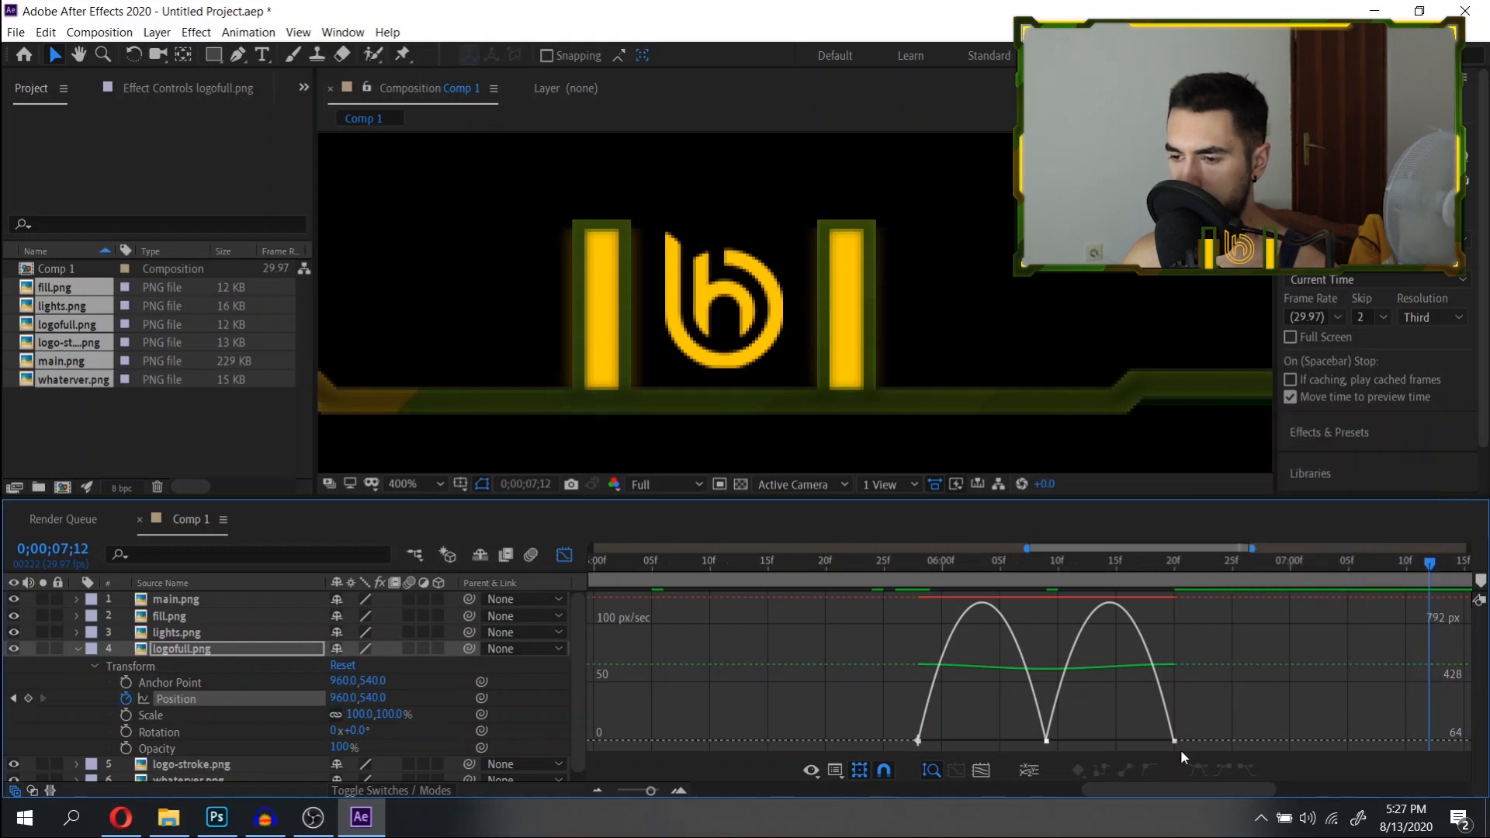
left_click(1174, 741)
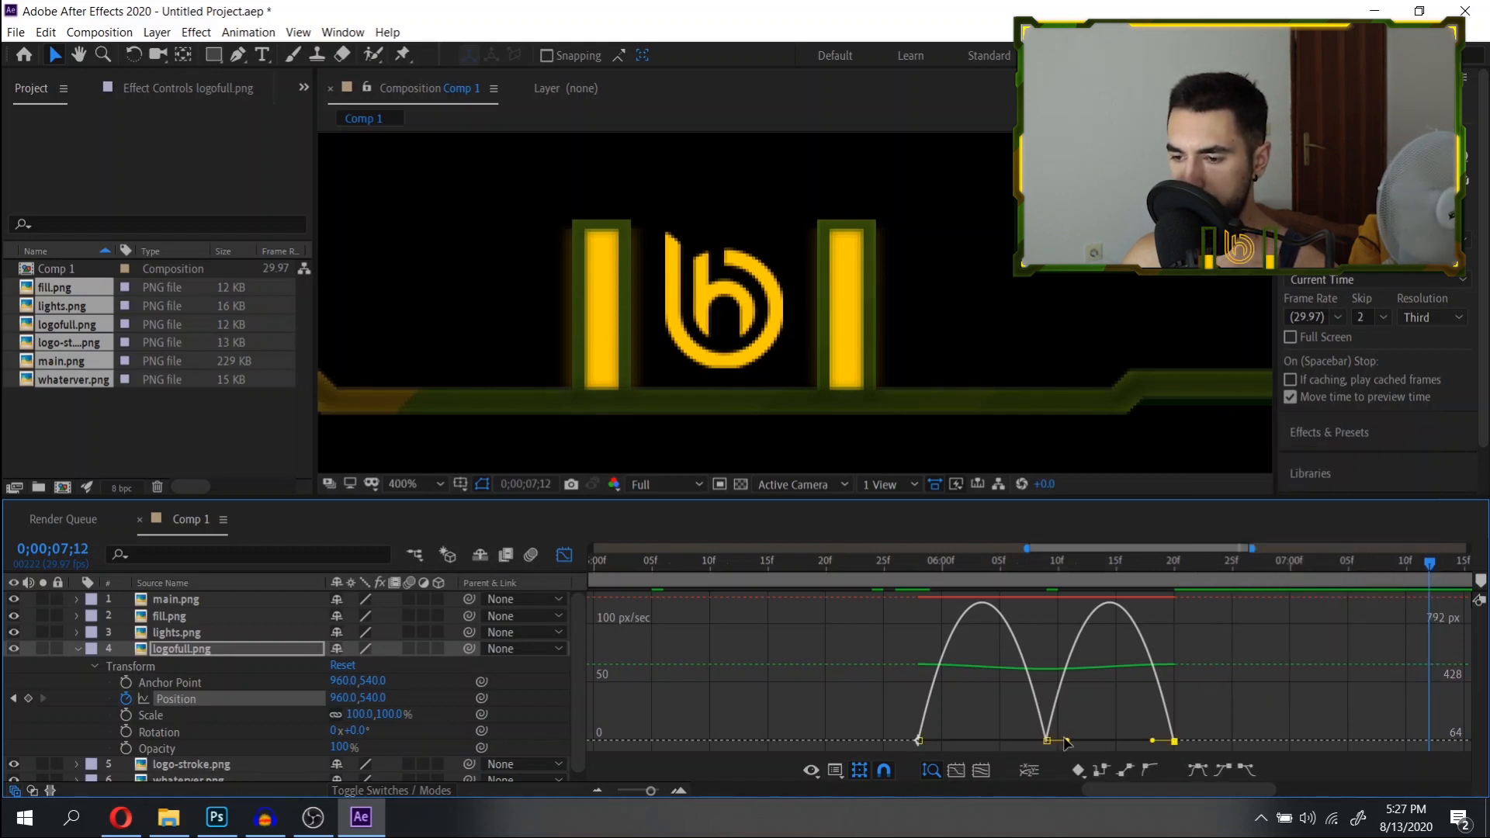
left_click_drag(1068, 741, 1139, 741)
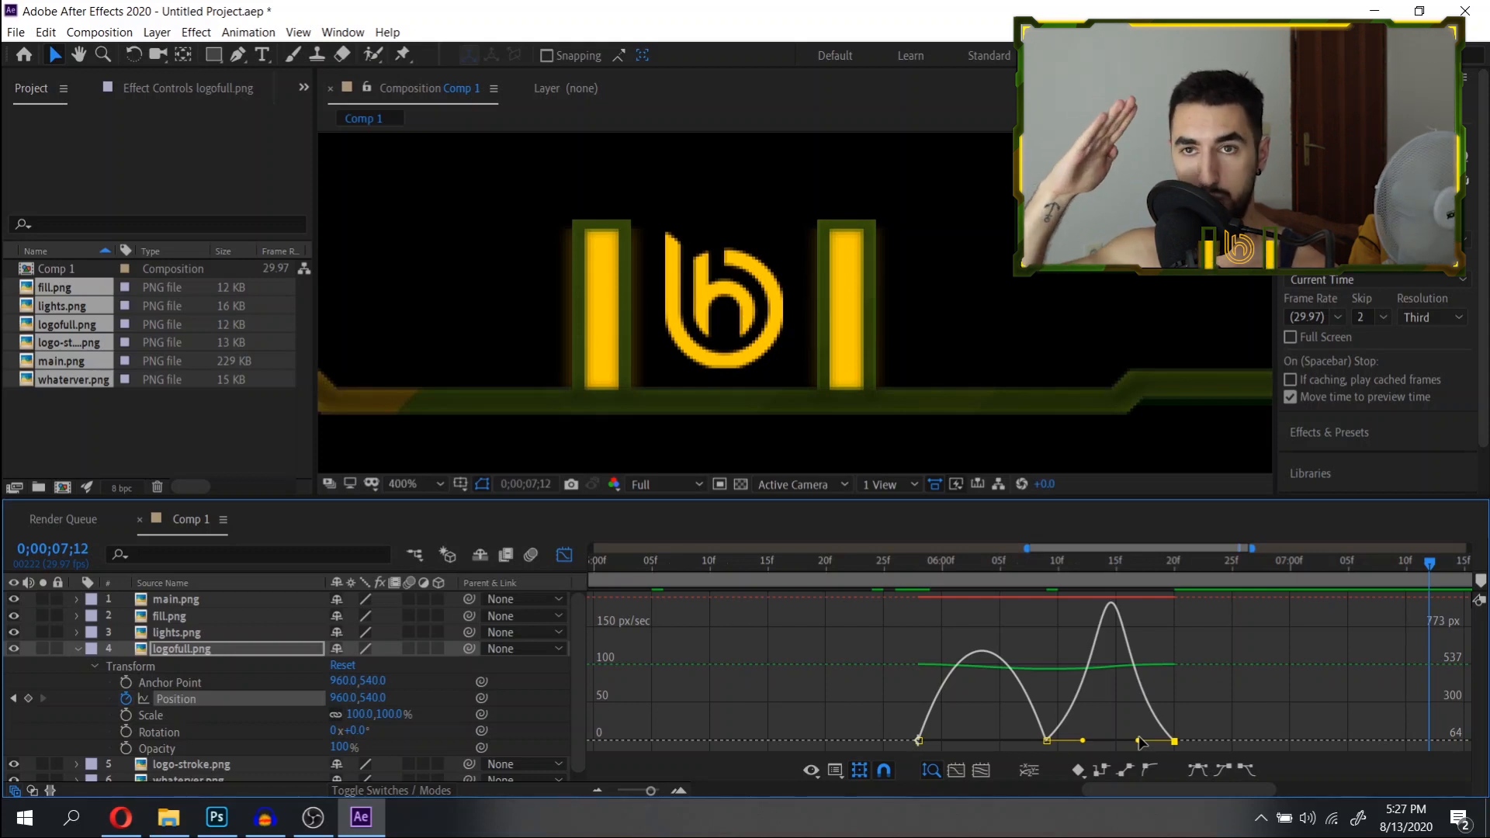
left_click(918, 741)
left_click_drag(938, 742, 1025, 744)
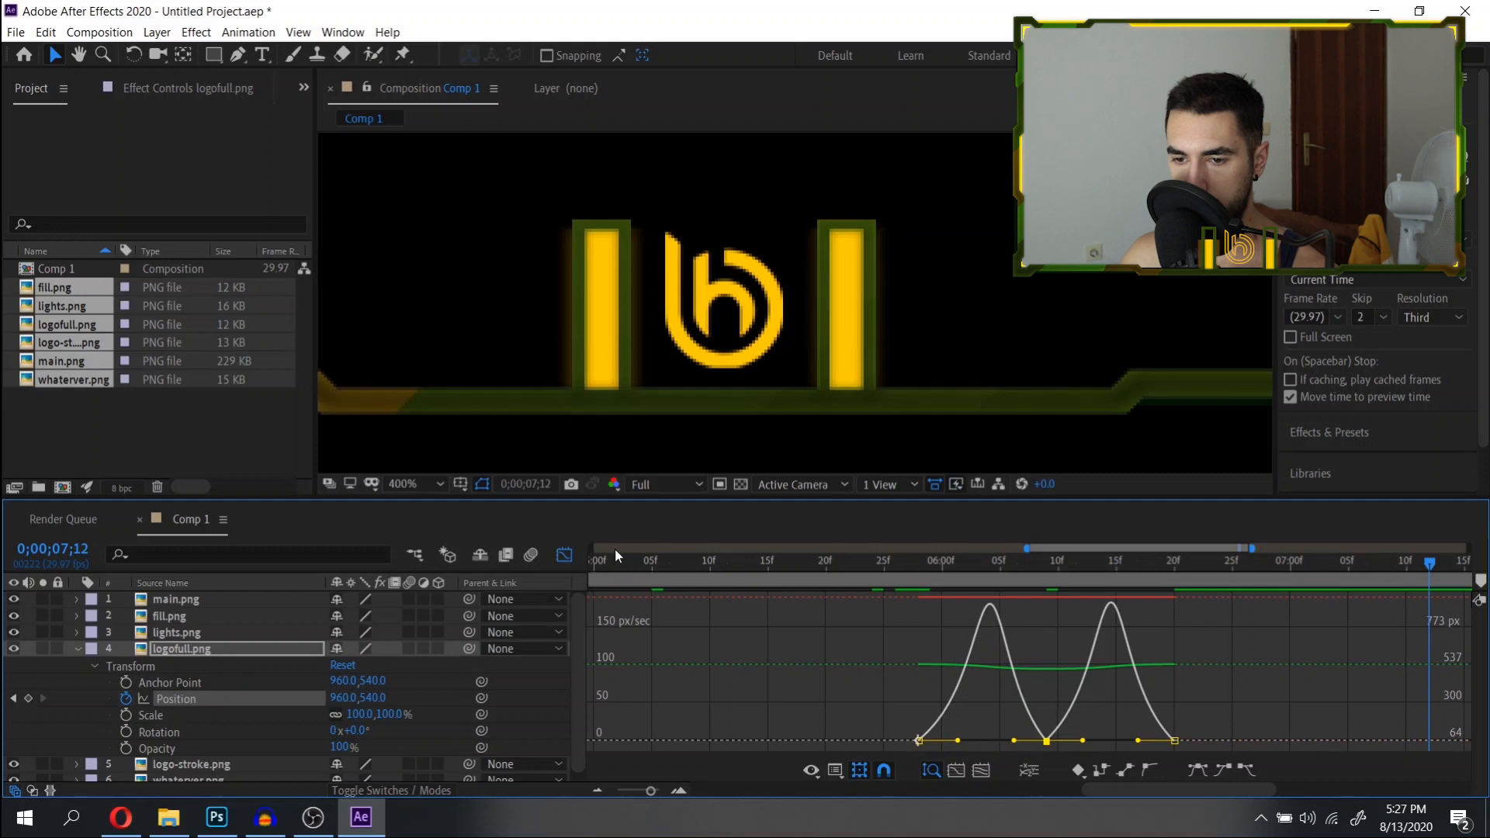
left_click(565, 556)
Preview the eased jump, compress the three Position keyframes to end at about 0;00;06;14, and replay it.
left_click_drag(928, 566, 905, 572)
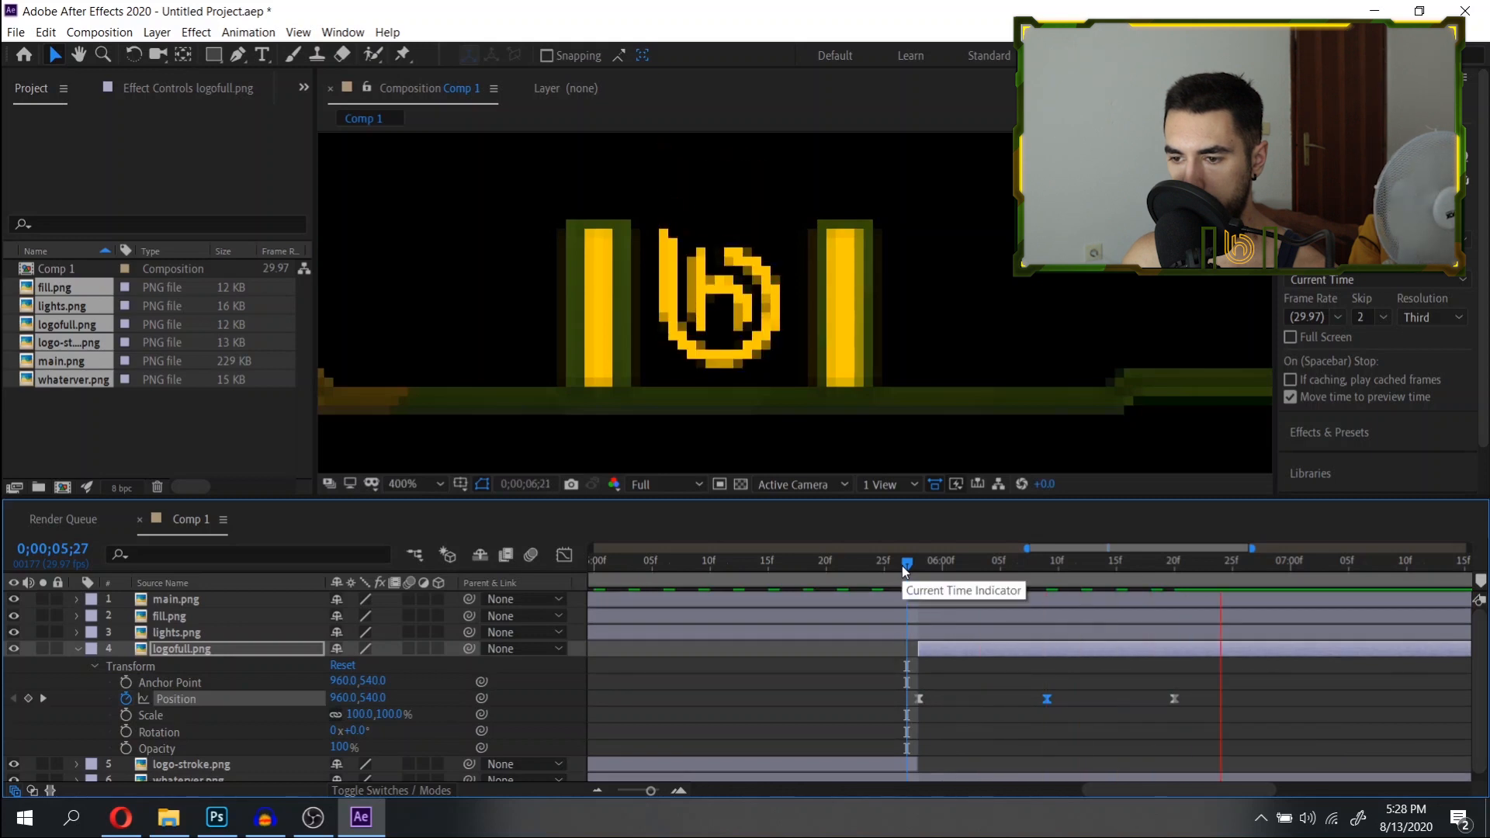
left_click_drag(1208, 681, 924, 710)
left_click_drag(1171, 697, 1104, 699)
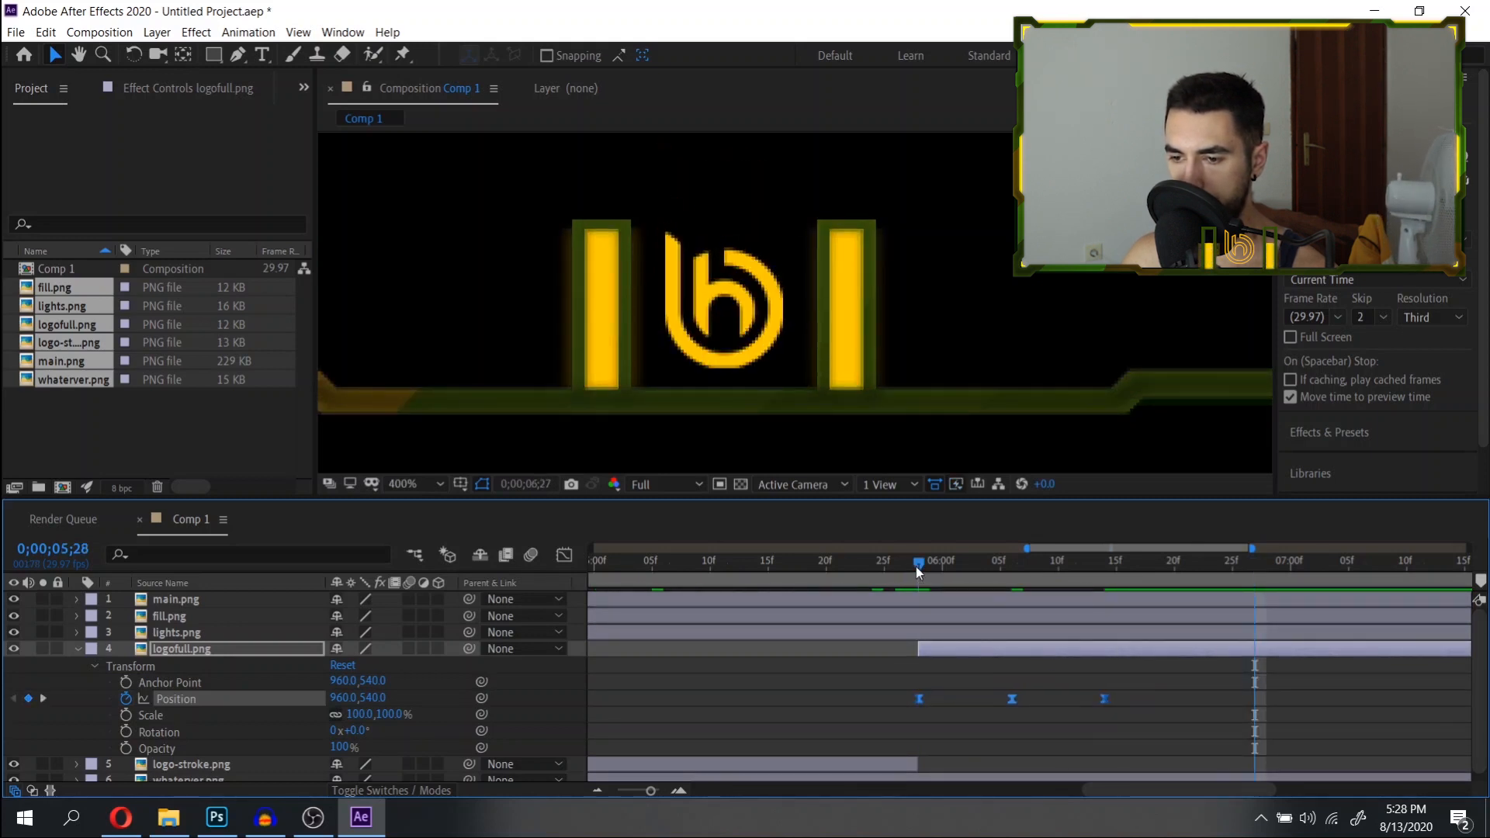
left_click(916, 567)
key("space")
key("space")
Duplicate the three logofull.png Position keyframes at 0;00;07;12 to make the logo jump a second time.
scroll(1021, 668, "down", 4)
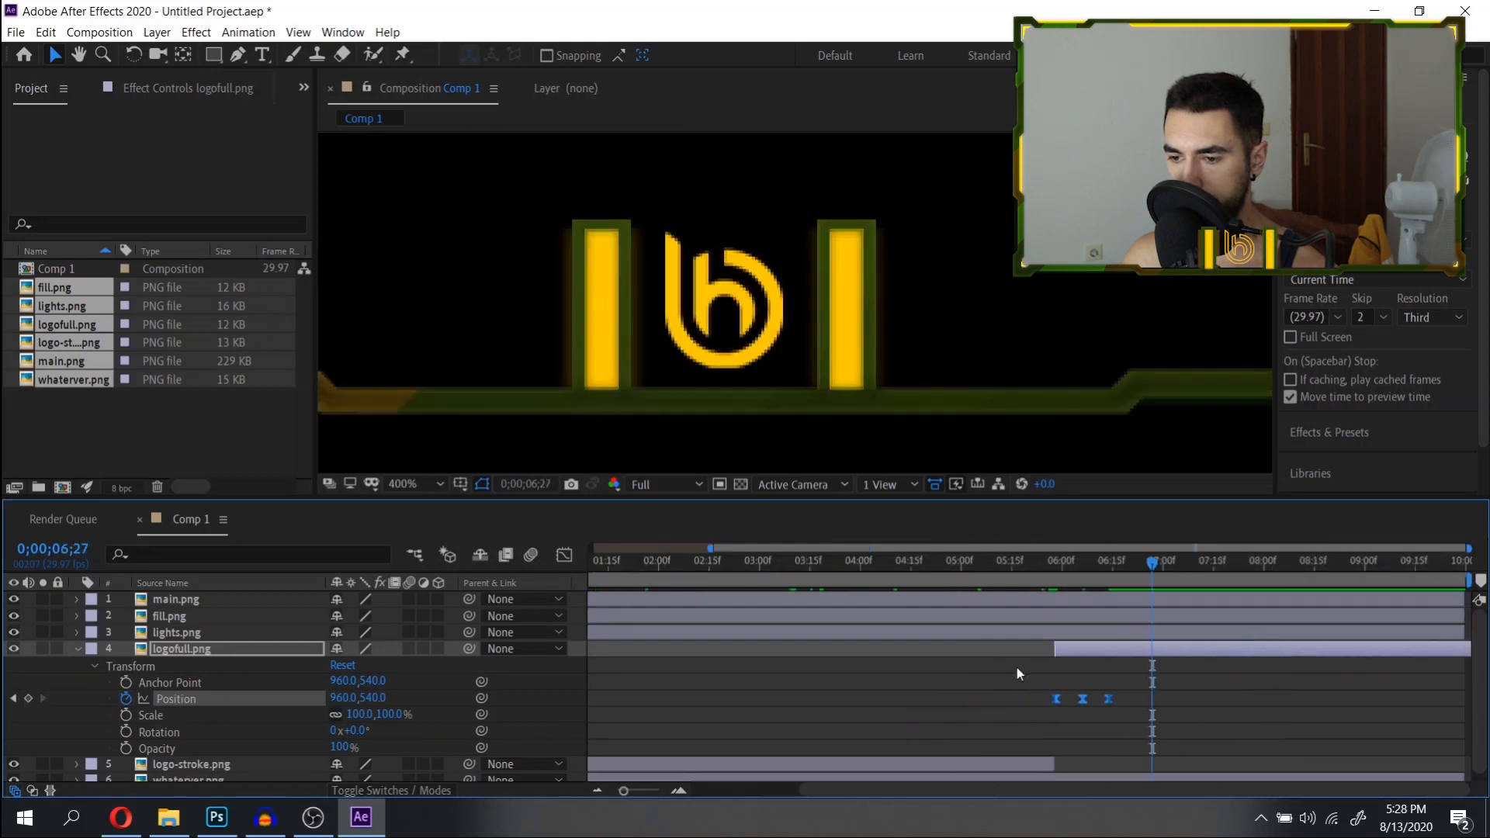
left_click_drag(1130, 688, 1027, 714)
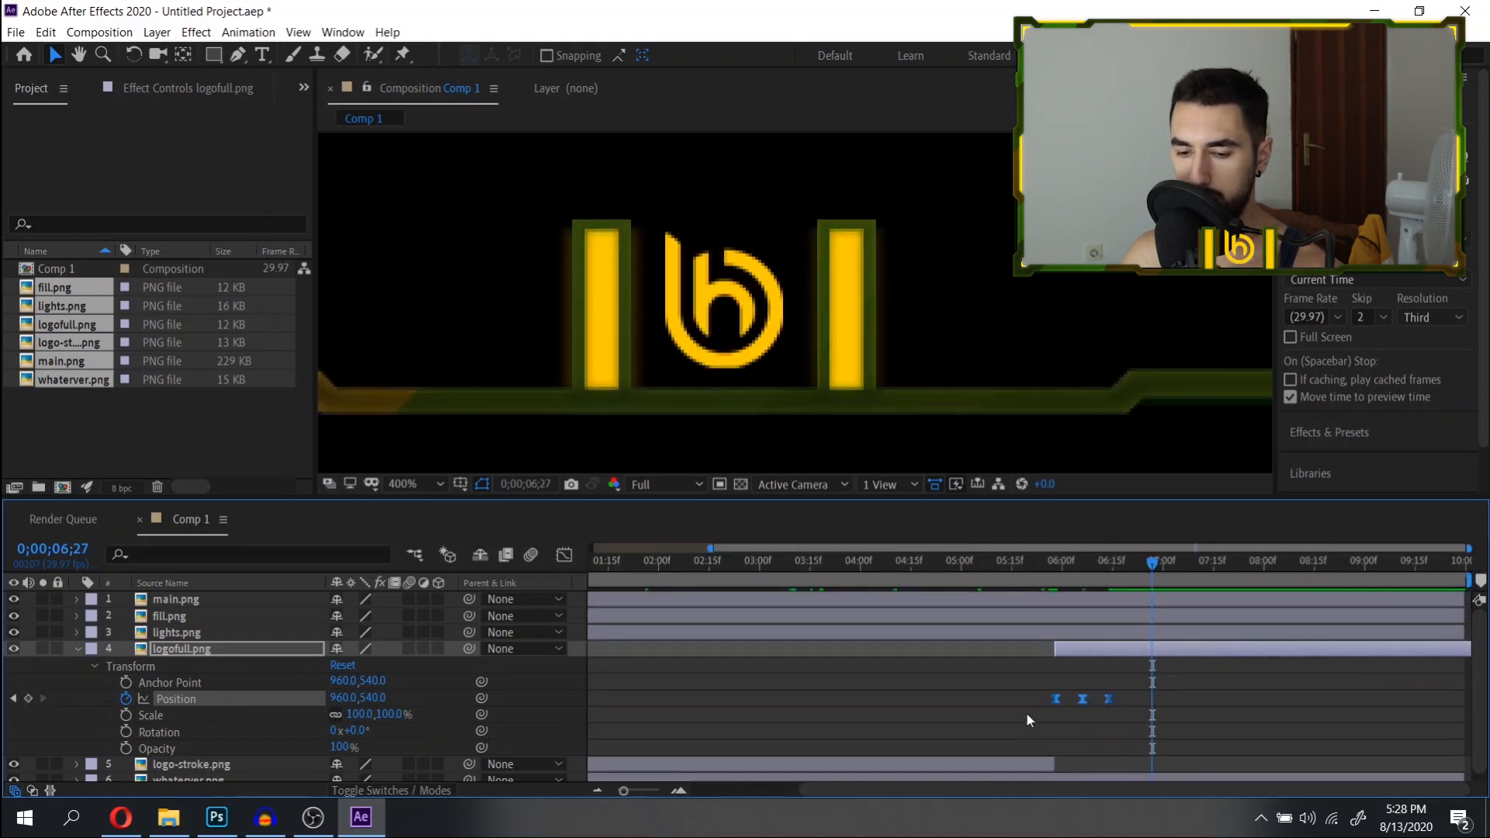
left_click_drag(1162, 562, 1204, 570)
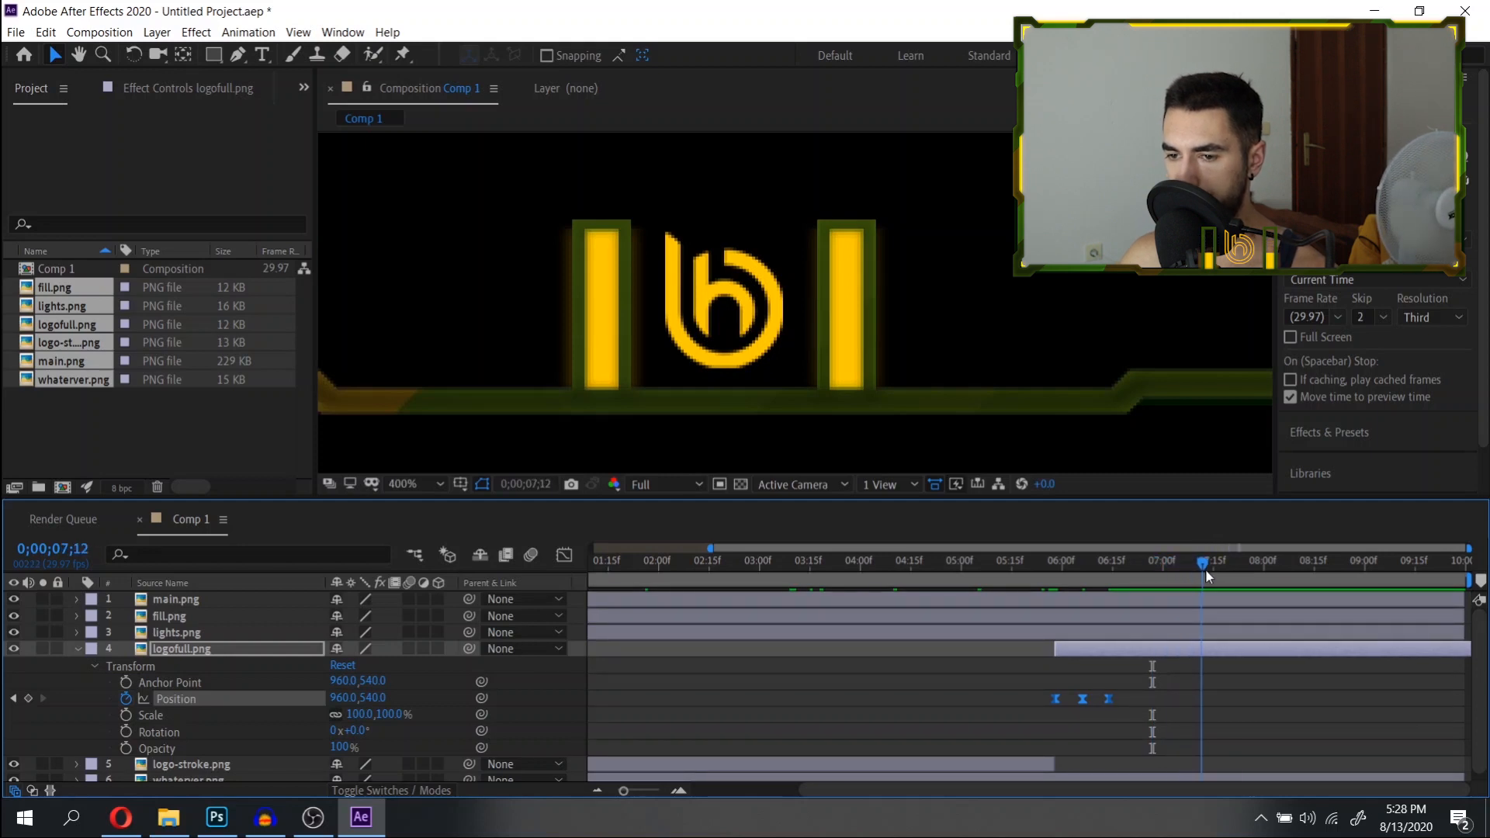
key("ctrl+v")
key("minus")
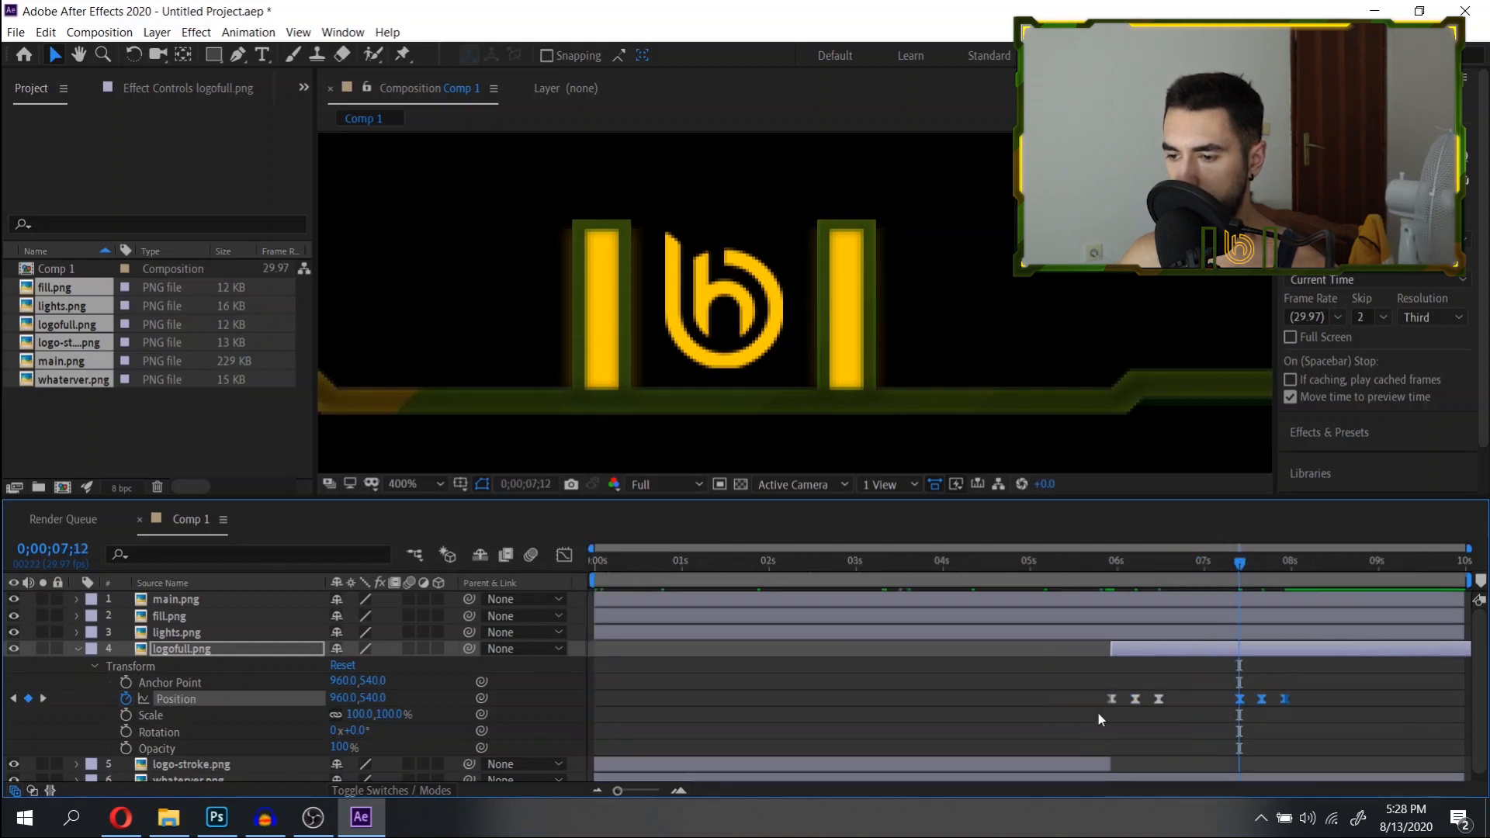
Preview both logo jumps from 0;00;05;21 and check the keyframe spacing over the whole timeline.
left_click(1347, 697)
left_click(1092, 575)
key("space")
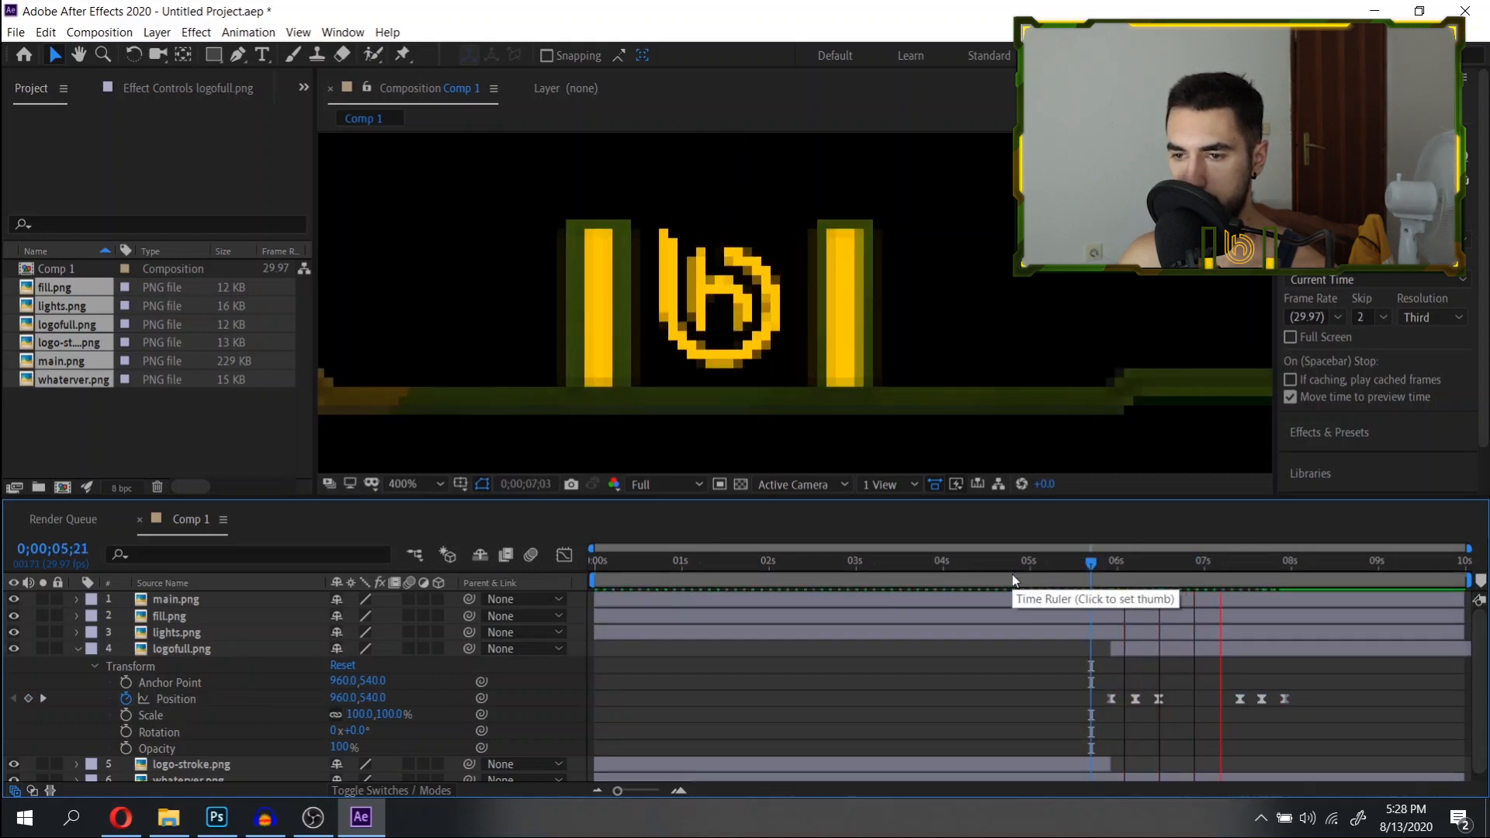
key("space")
scroll(1045, 703, "up", 4)
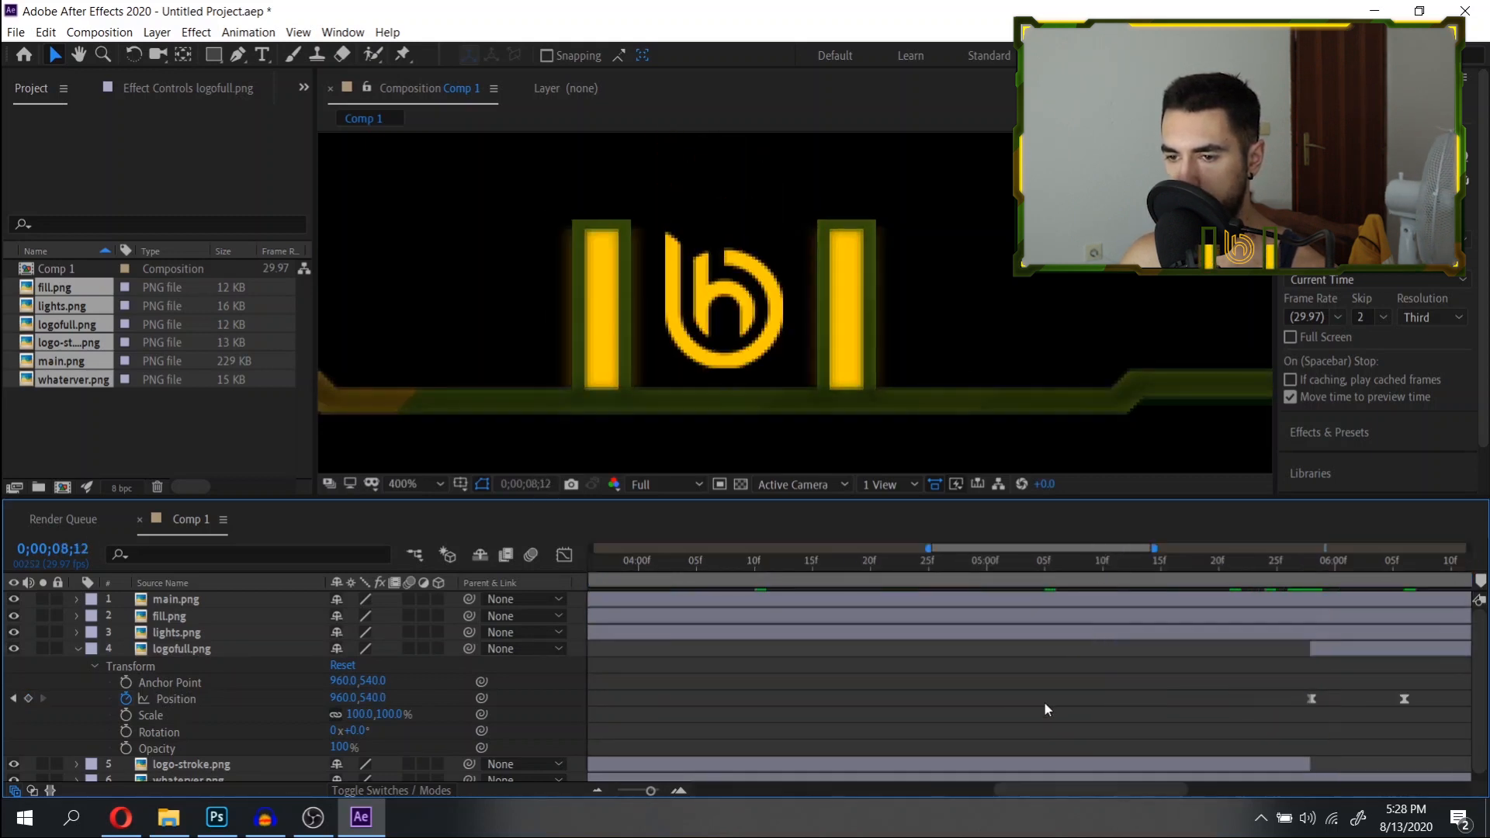
scroll(1045, 704, "down", 5)
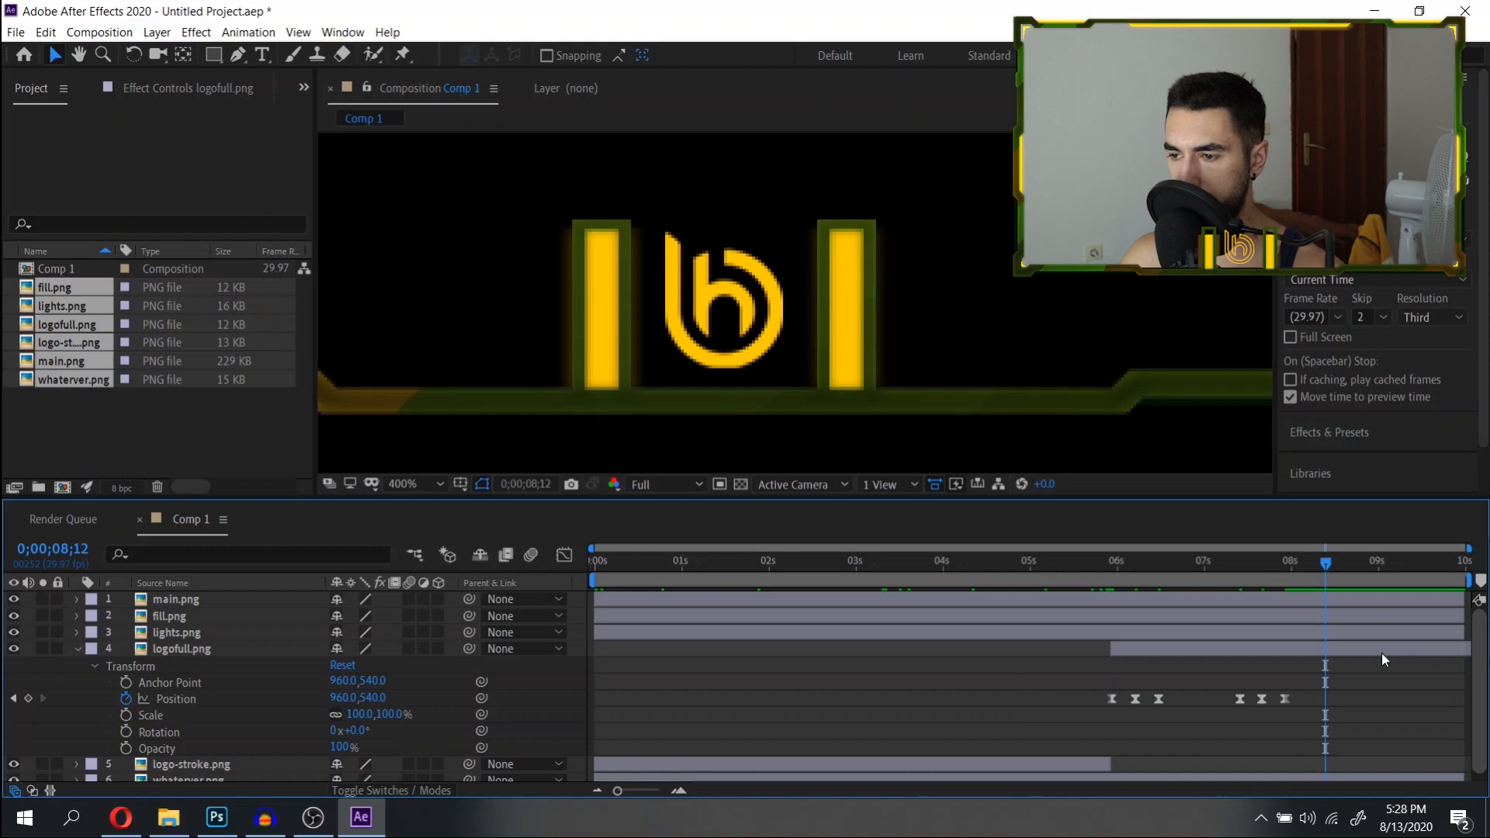
Set the composition's duration to 0;00;20;00.
left_click(122, 36)
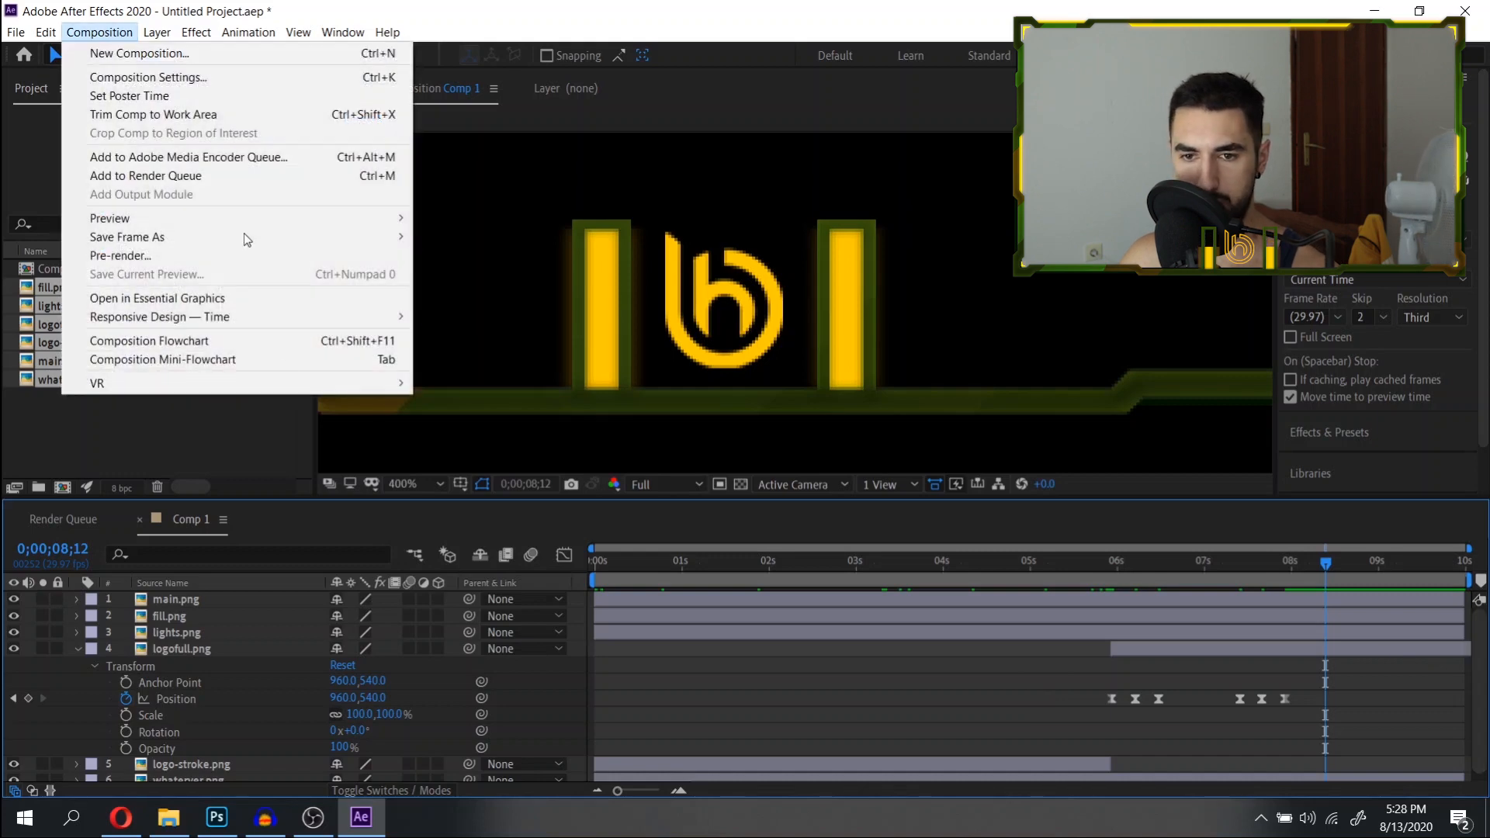
left_click(179, 76)
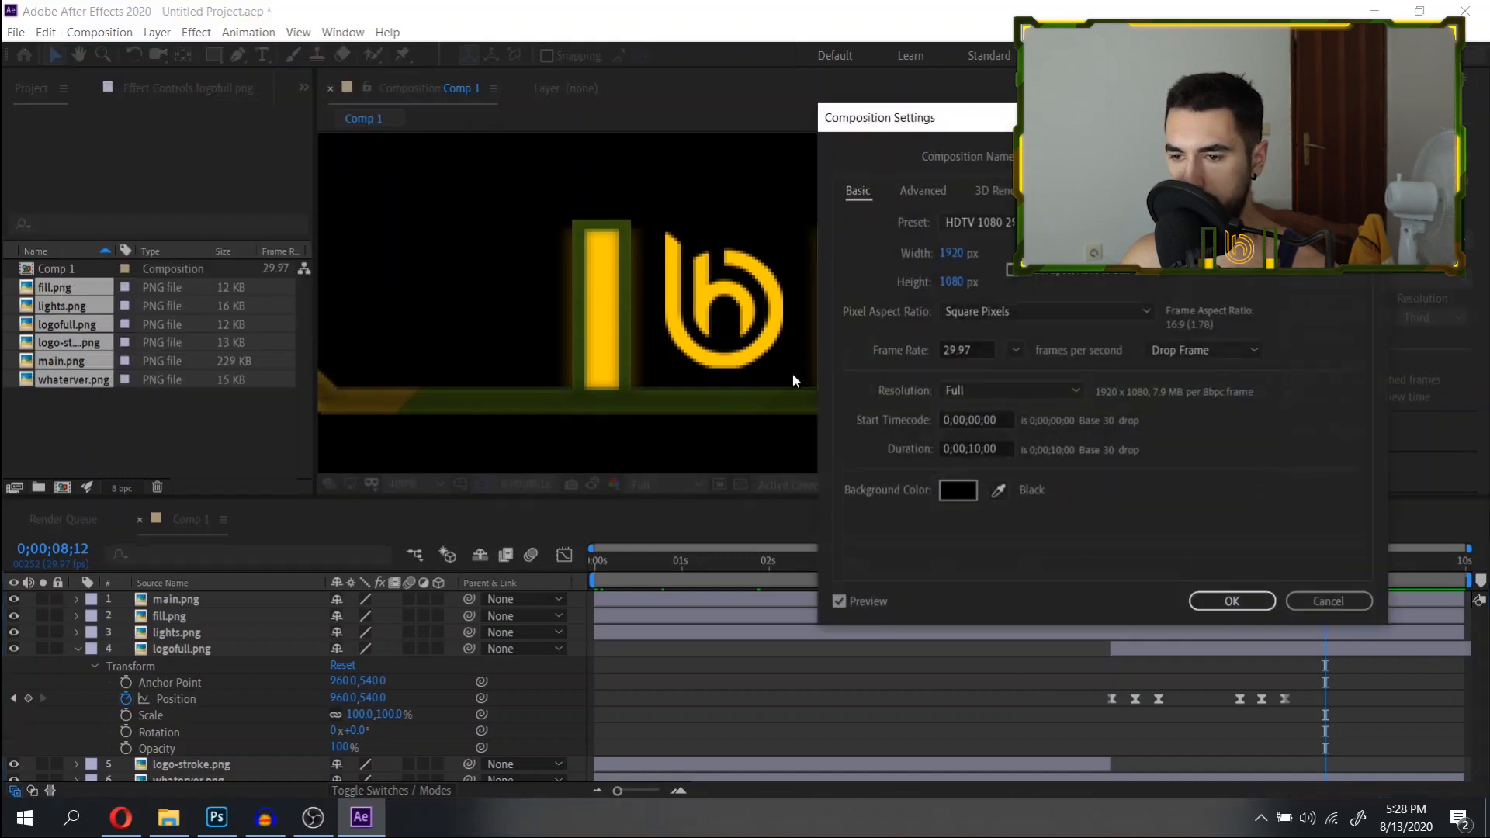
left_click(973, 449)
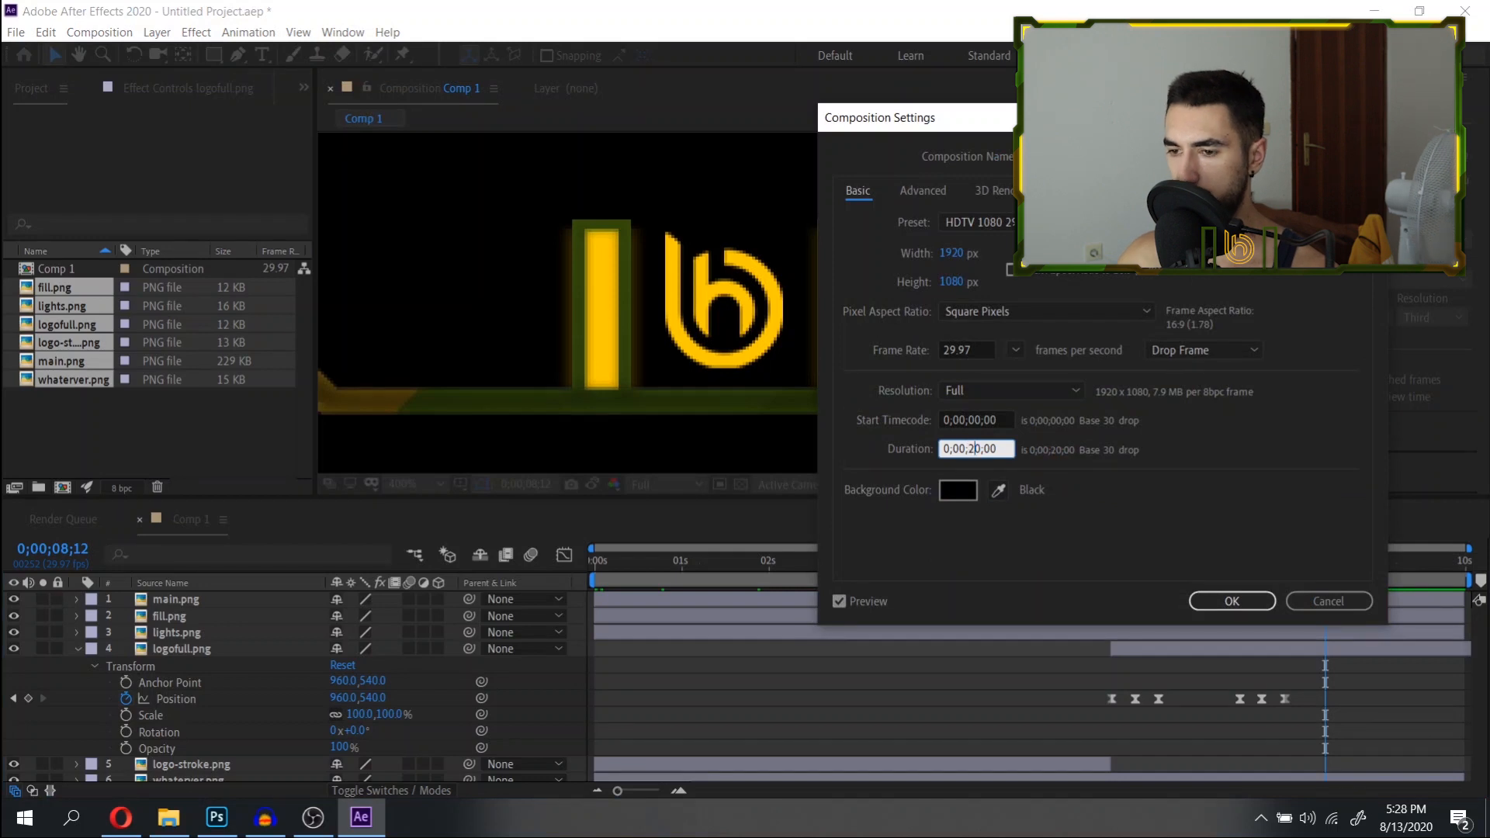
key("Return")
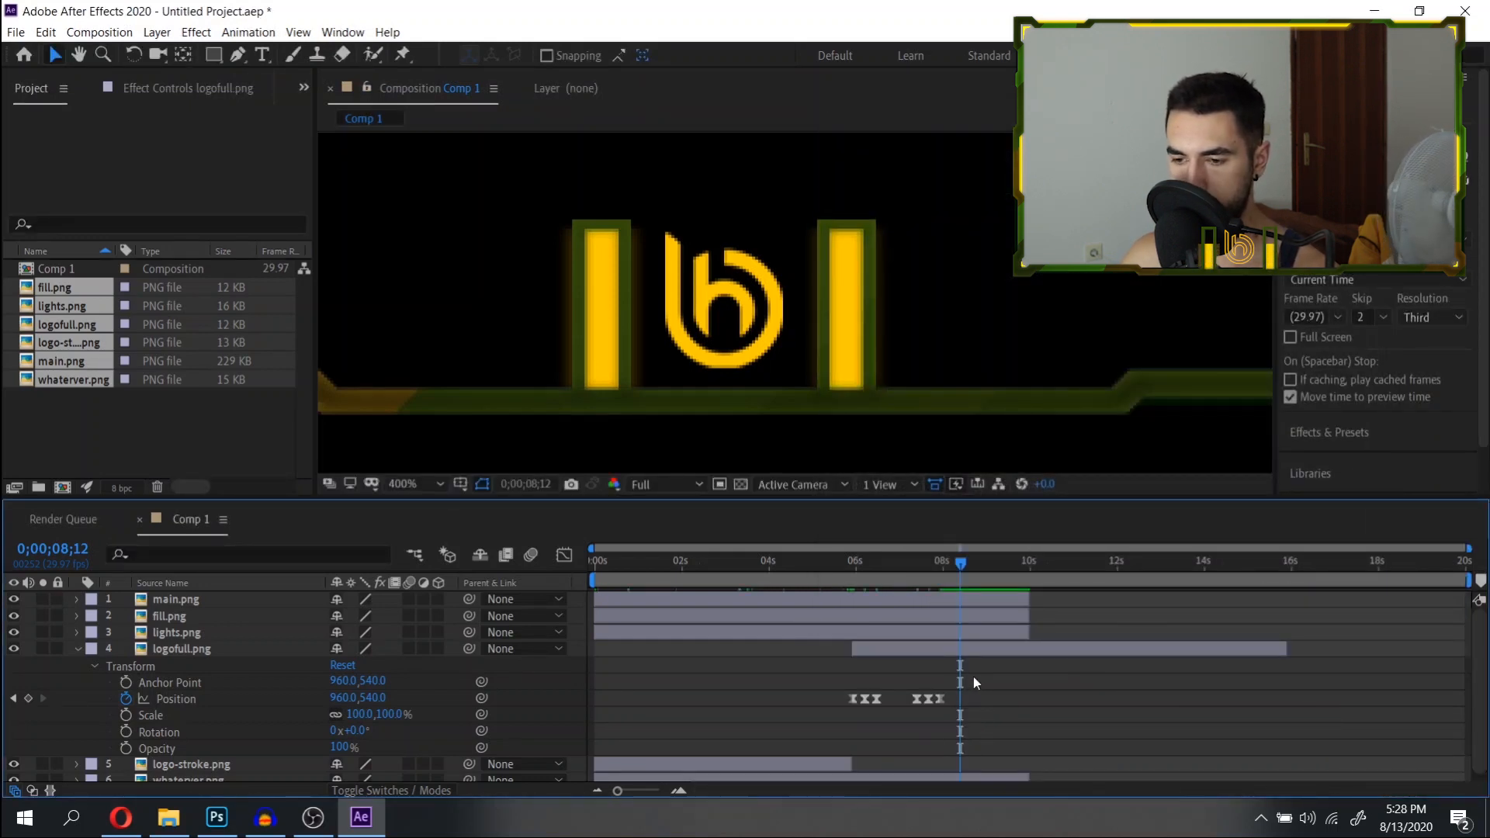
Preview the bar fill from 0;00;02;28 and both logo jumps from 0;00;05;02 with the whole overlay in view.
left_click_drag(960, 574, 720, 581)
key("space")
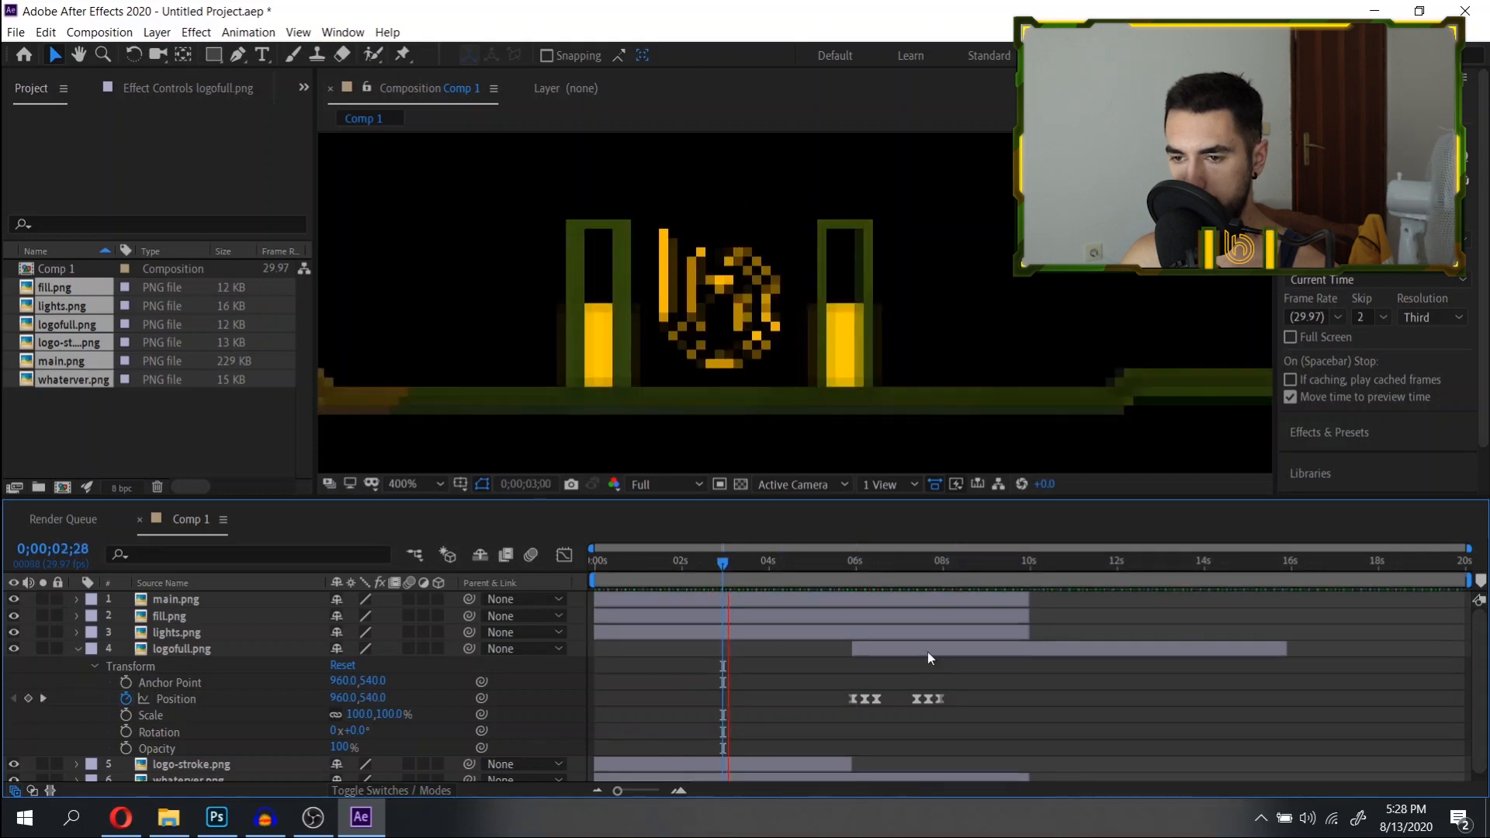
key("space")
scroll(808, 328, "down", 4)
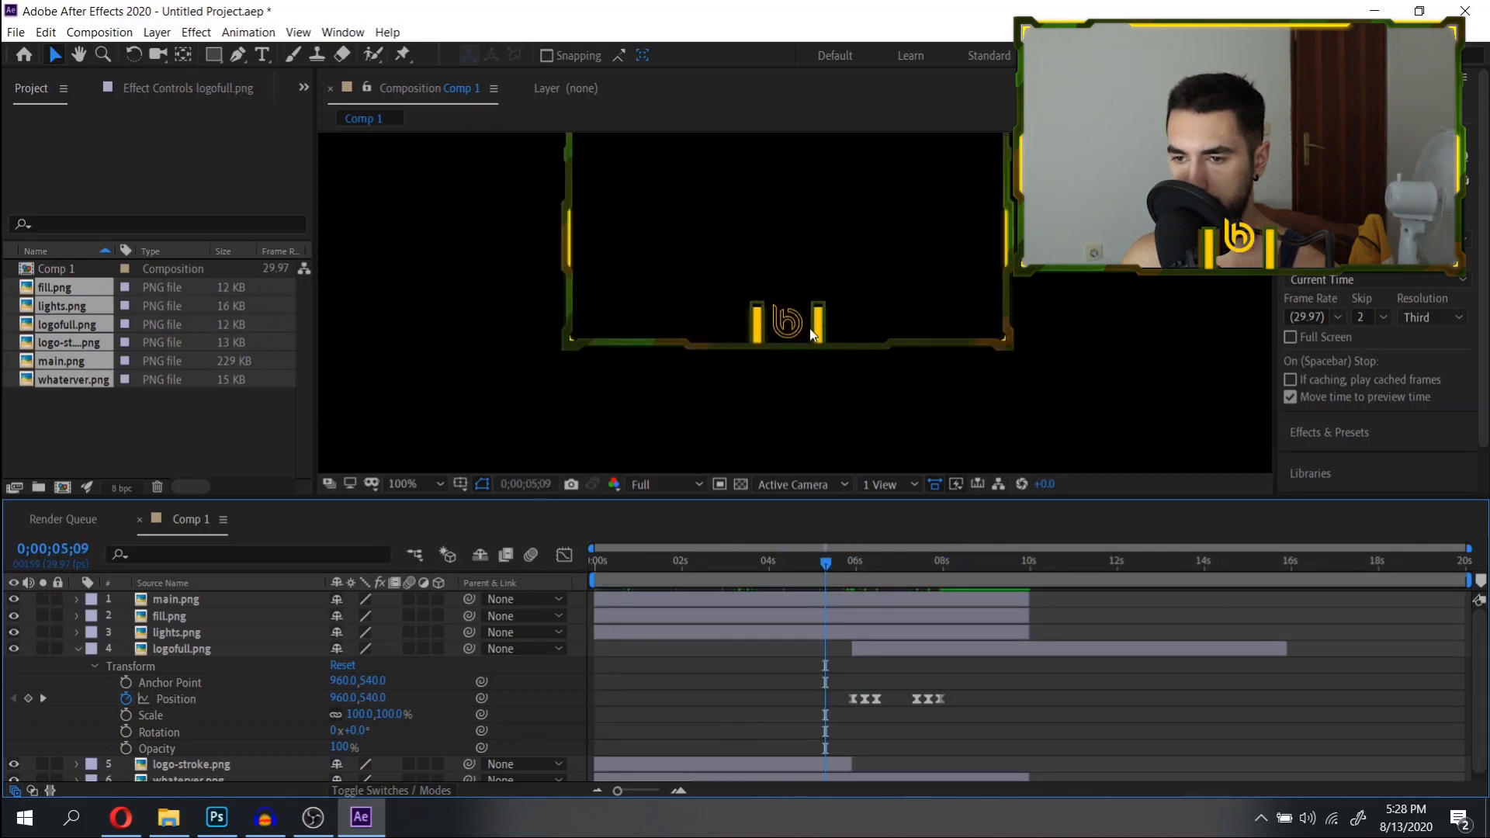
left_click(817, 562)
key("space")
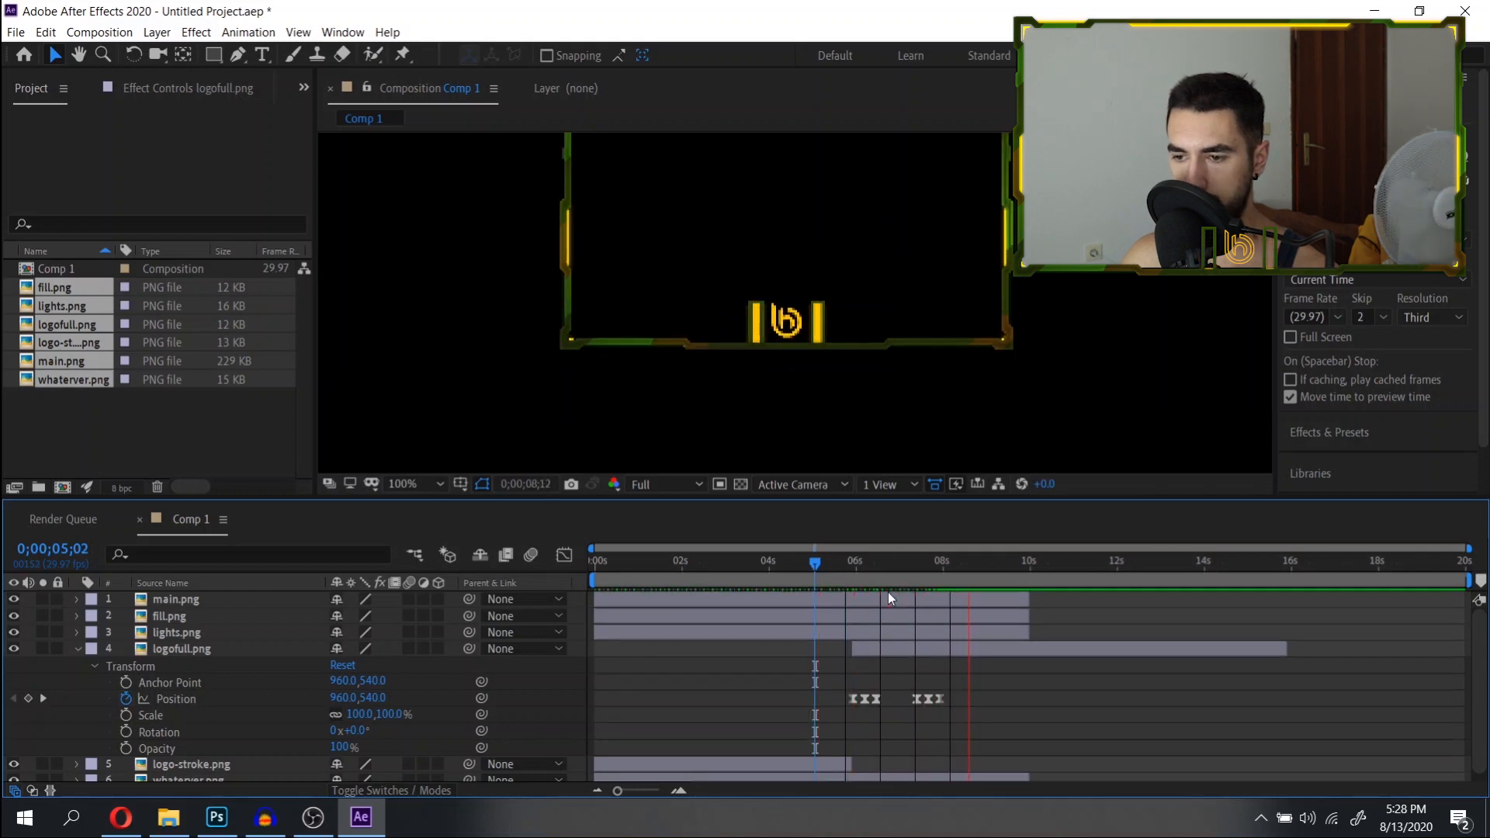
Delay the second jump by moving its three logofull.png Position keyframes to end at about 0;00;08;24.
mouse_move(984, 567)
left_mouse_down()
mouse_move(952, 562)
mouse_move(972, 562)
left_mouse_up()
mouse_move(961, 678)
left_mouse_down()
mouse_move(910, 709)
mouse_move(956, 704)
left_mouse_up()
left_click(978, 564)
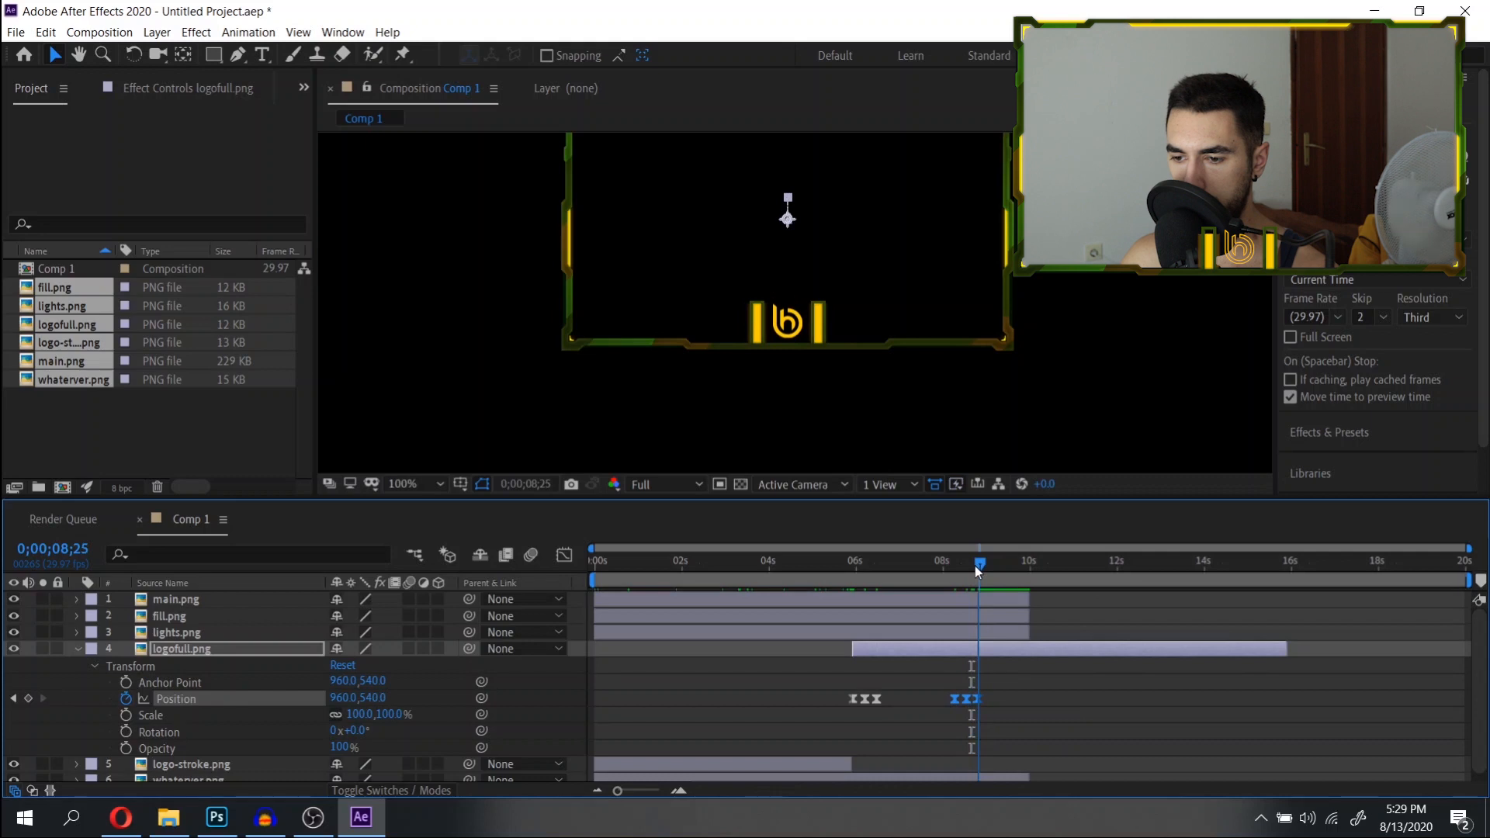
Split the logofull.png layer at 0;00;08;24, on the last Position keyframe, and delete the part after it.
scroll(990, 730, "up", 5)
left_click_drag(788, 563, 753, 568)
scroll(759, 668, "down", 6)
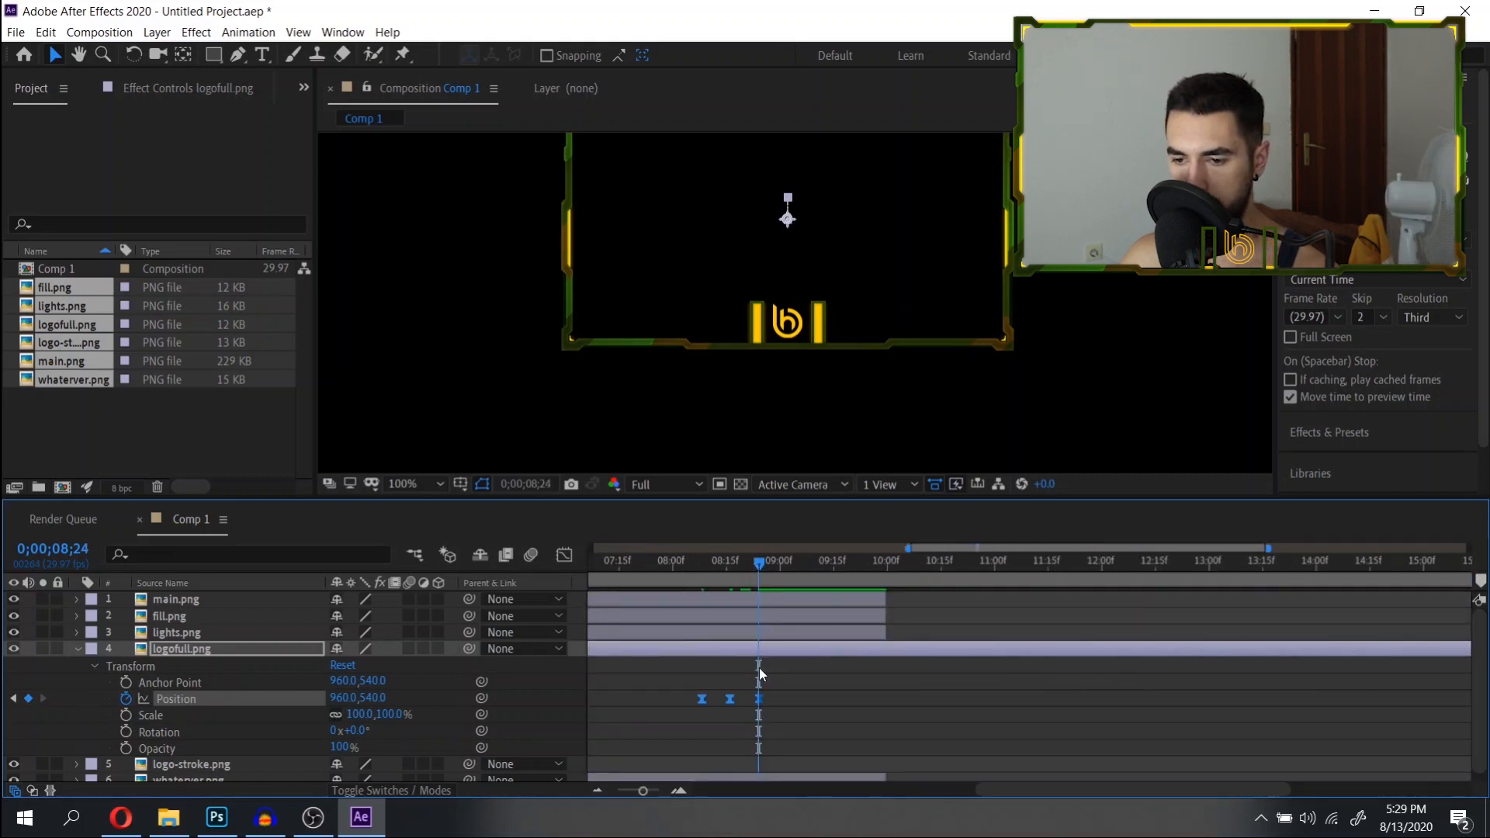
key("ctrl+shift+d")
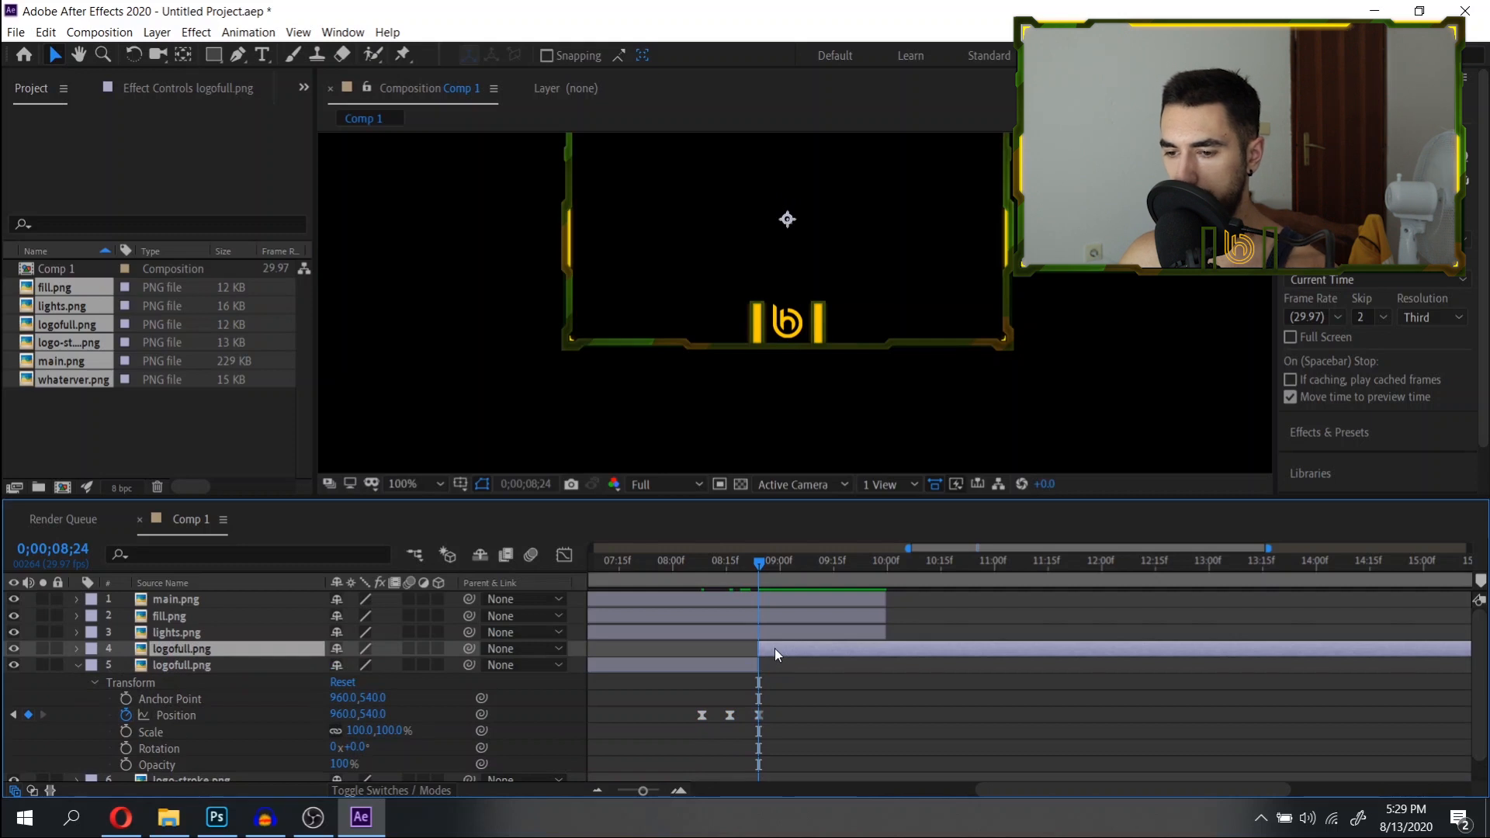
key("Delete")
scroll(752, 653, "down", 3)
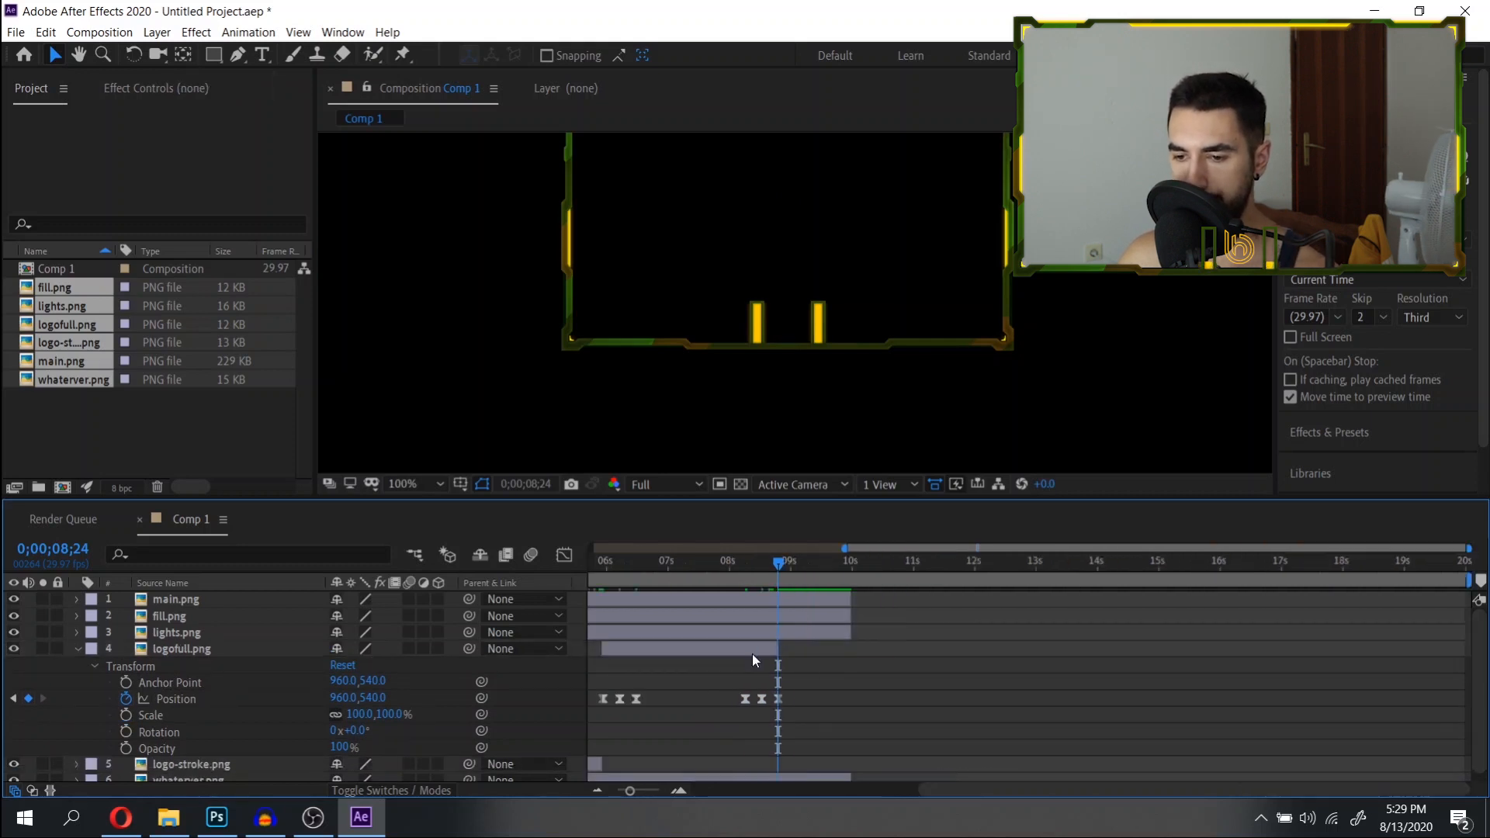
Extend the main.png, fill.png, lights.png and whaterver.png layers to end between 16 and 17 seconds.
left_click_drag(986, 794, 892, 794)
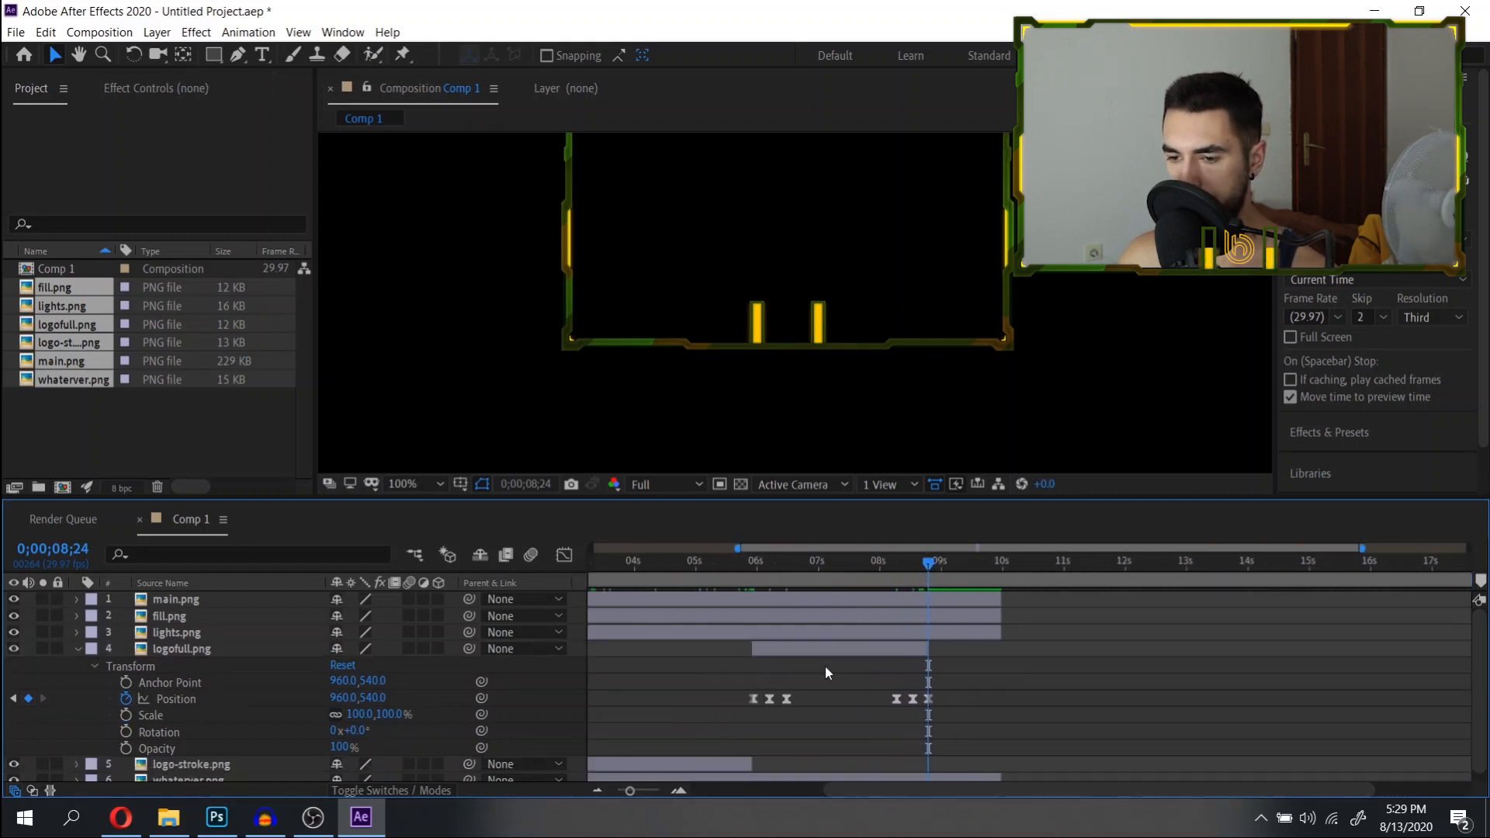
scroll(826, 666, "down", 2)
left_click(1024, 632)
left_click(1022, 613, "ctrl")
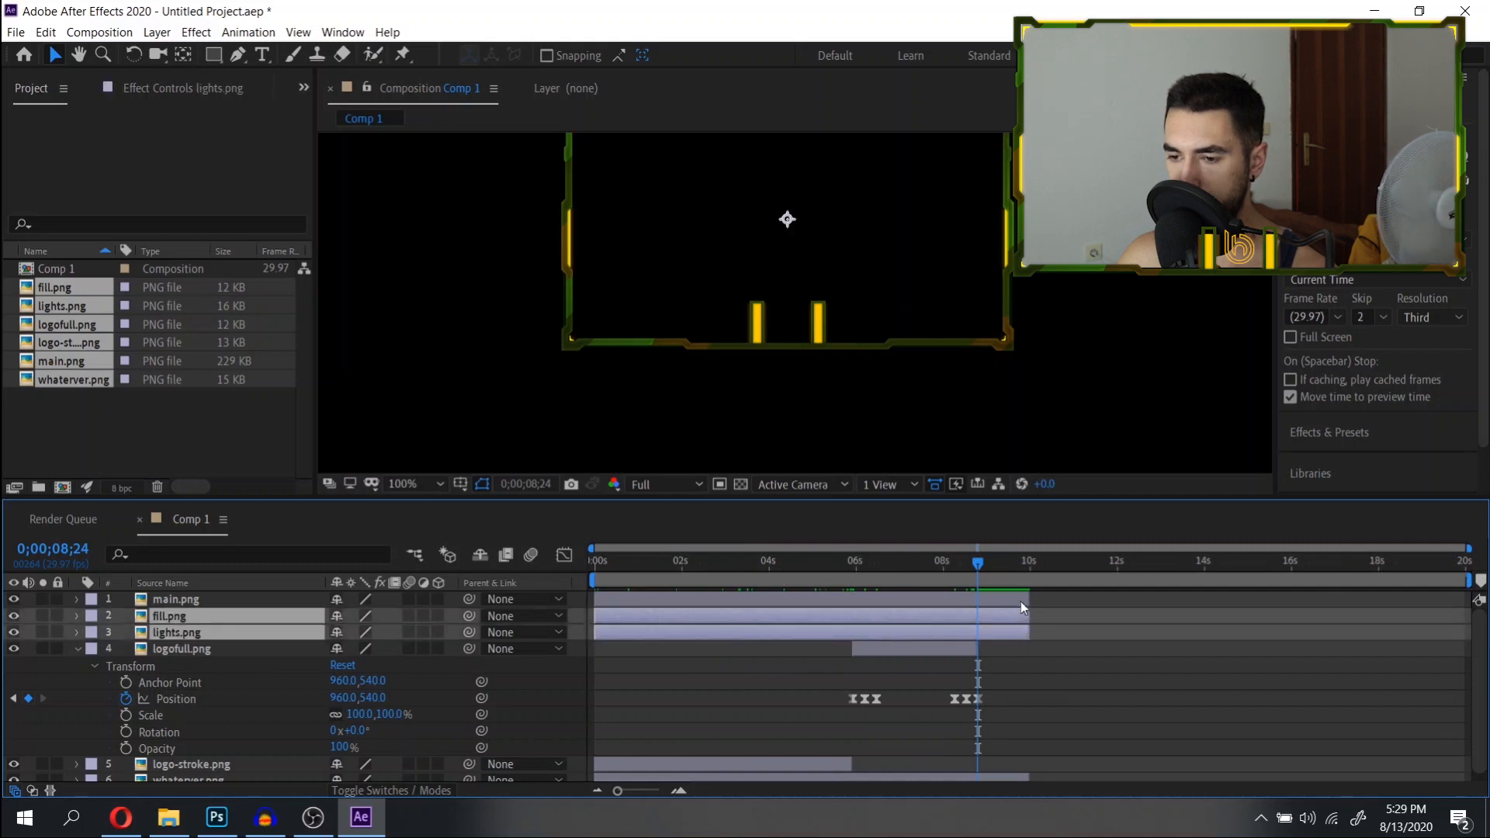
left_click(1022, 603, "ctrl")
left_click_drag(1027, 603, 1319, 603)
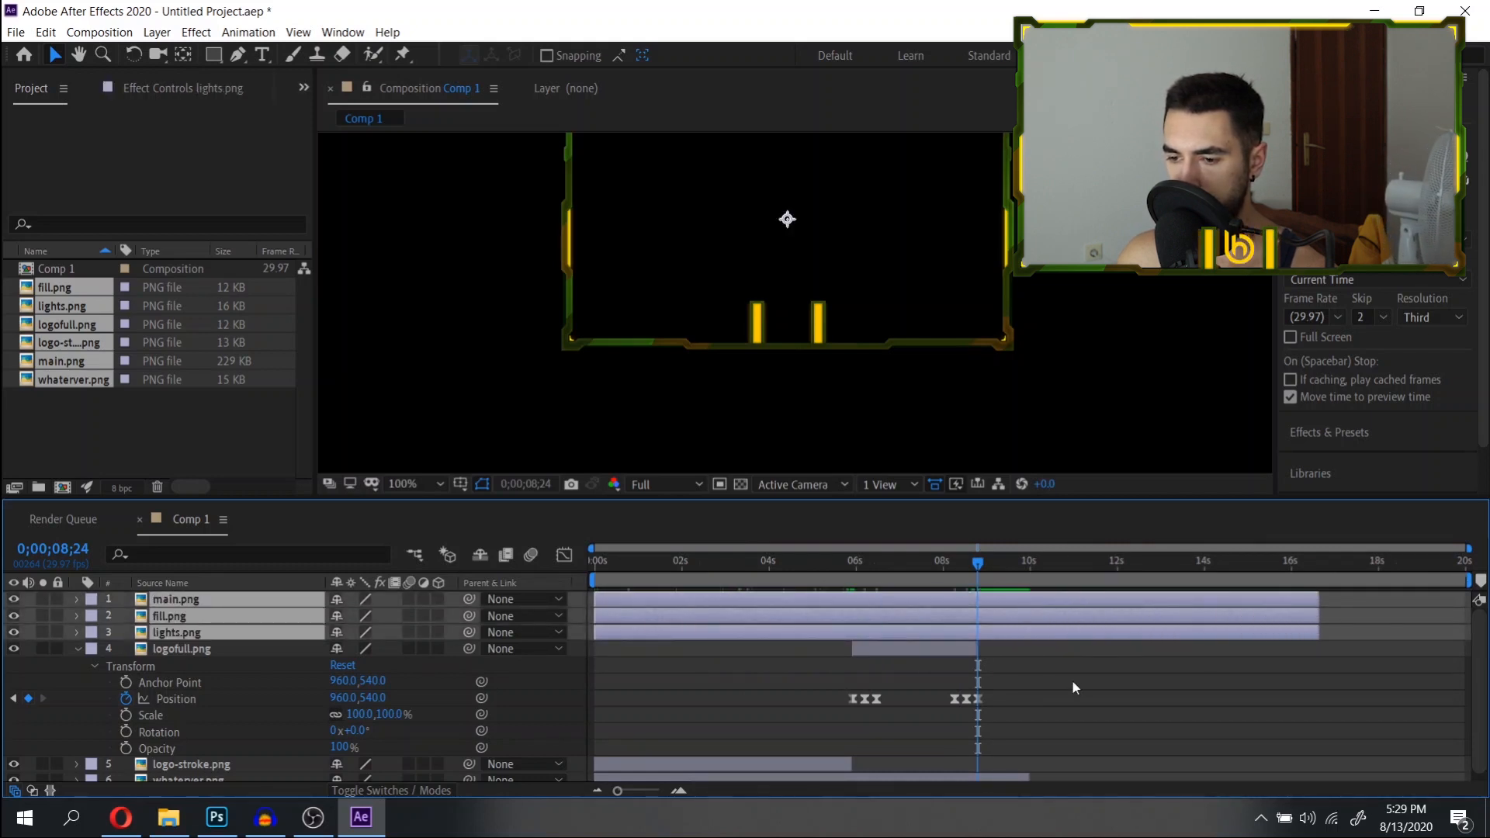
scroll(1479, 715, "down", 1)
left_click_drag(1029, 773, 1330, 772)
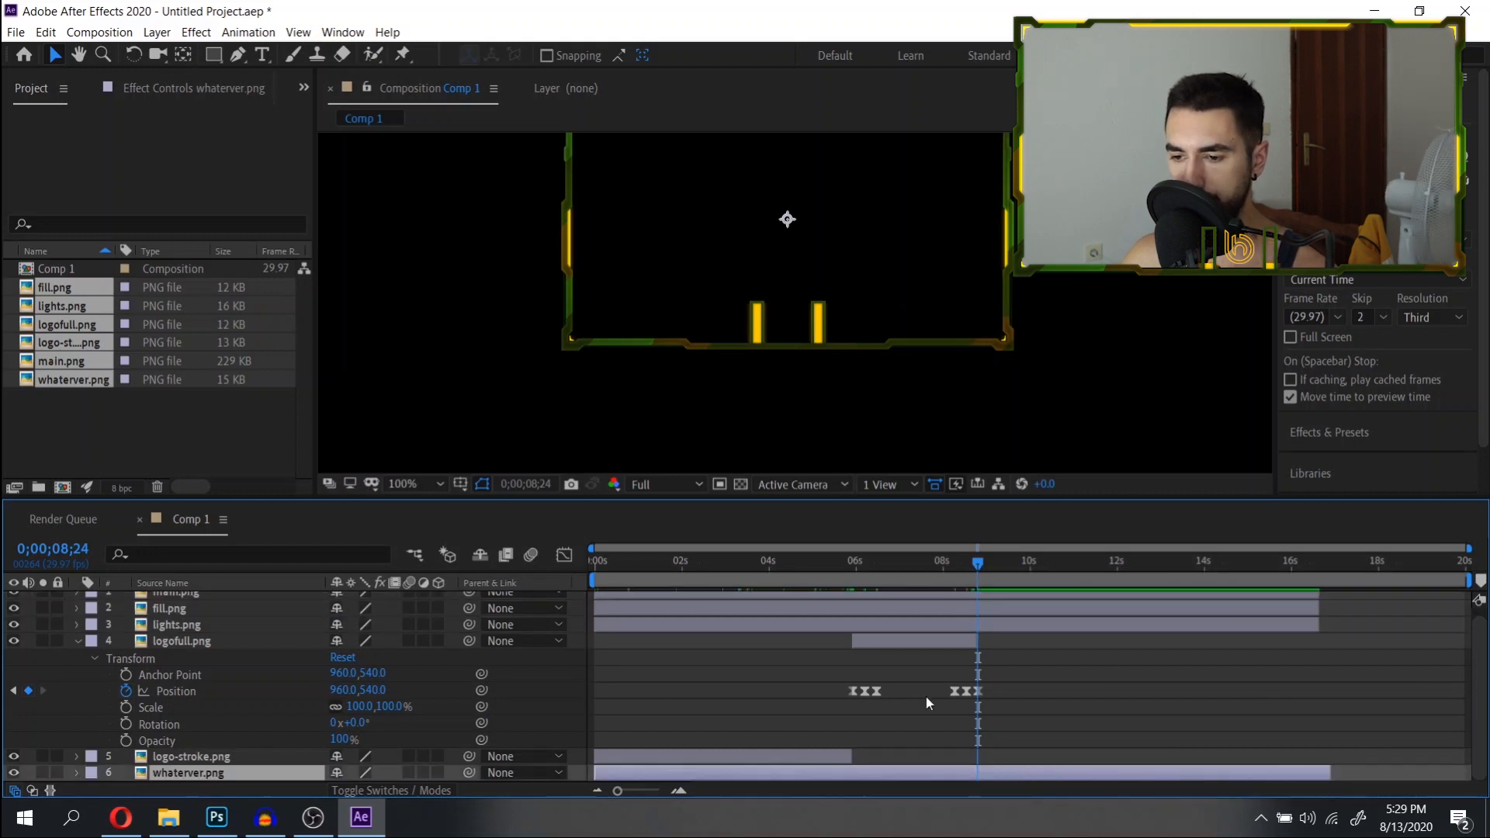
Duplicate the logo-stroke.png layer and start the copy at 0;00;08;24, directly where the solid logo ends.
left_click(154, 759)
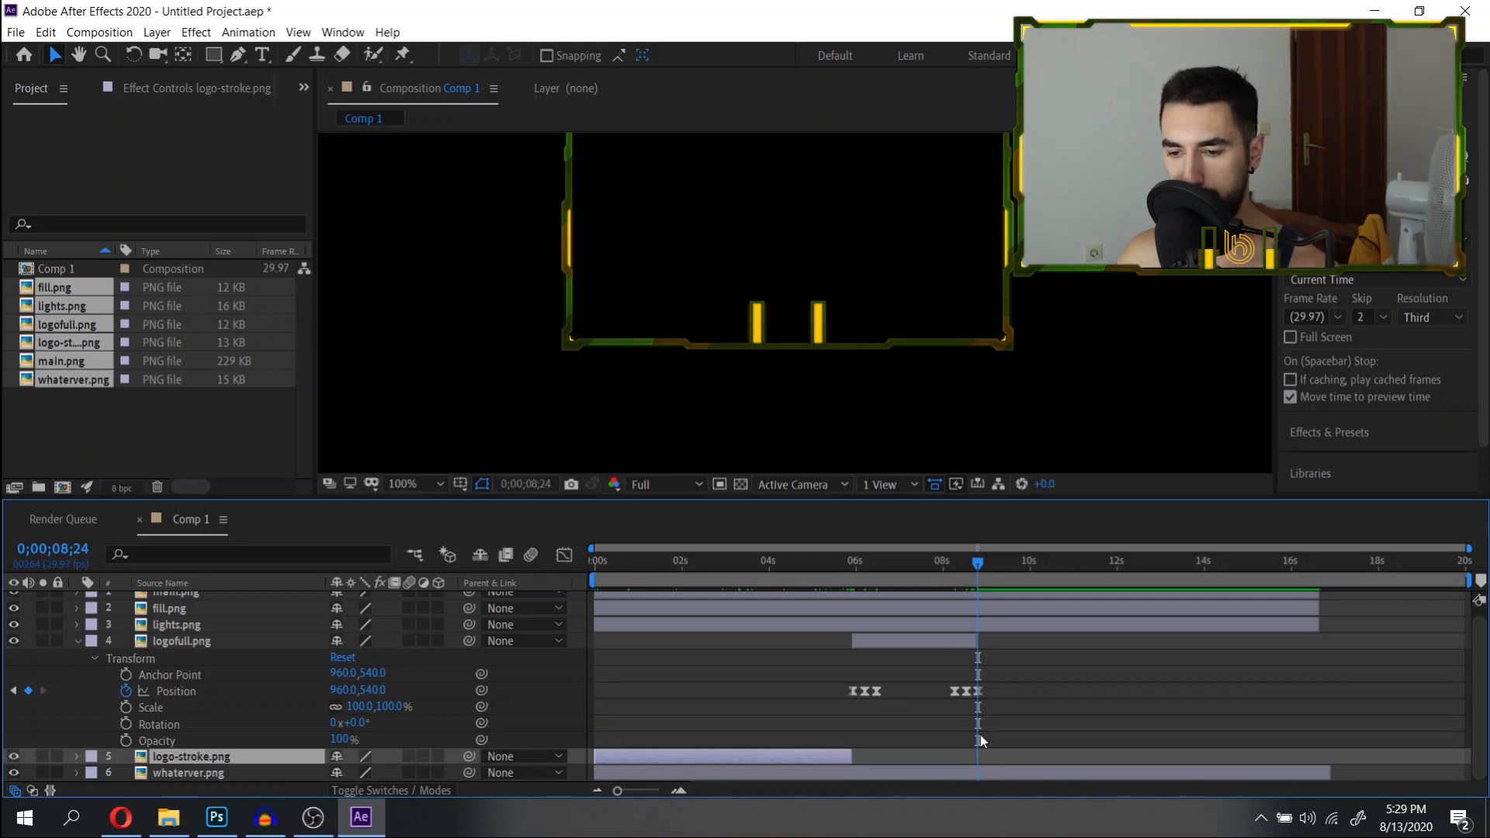
key("ctrl+d")
mouse_move(804, 756)
left_mouse_down()
mouse_move(1308, 752)
mouse_move(1255, 751)
left_mouse_up()
scroll(1074, 710, "up", 3)
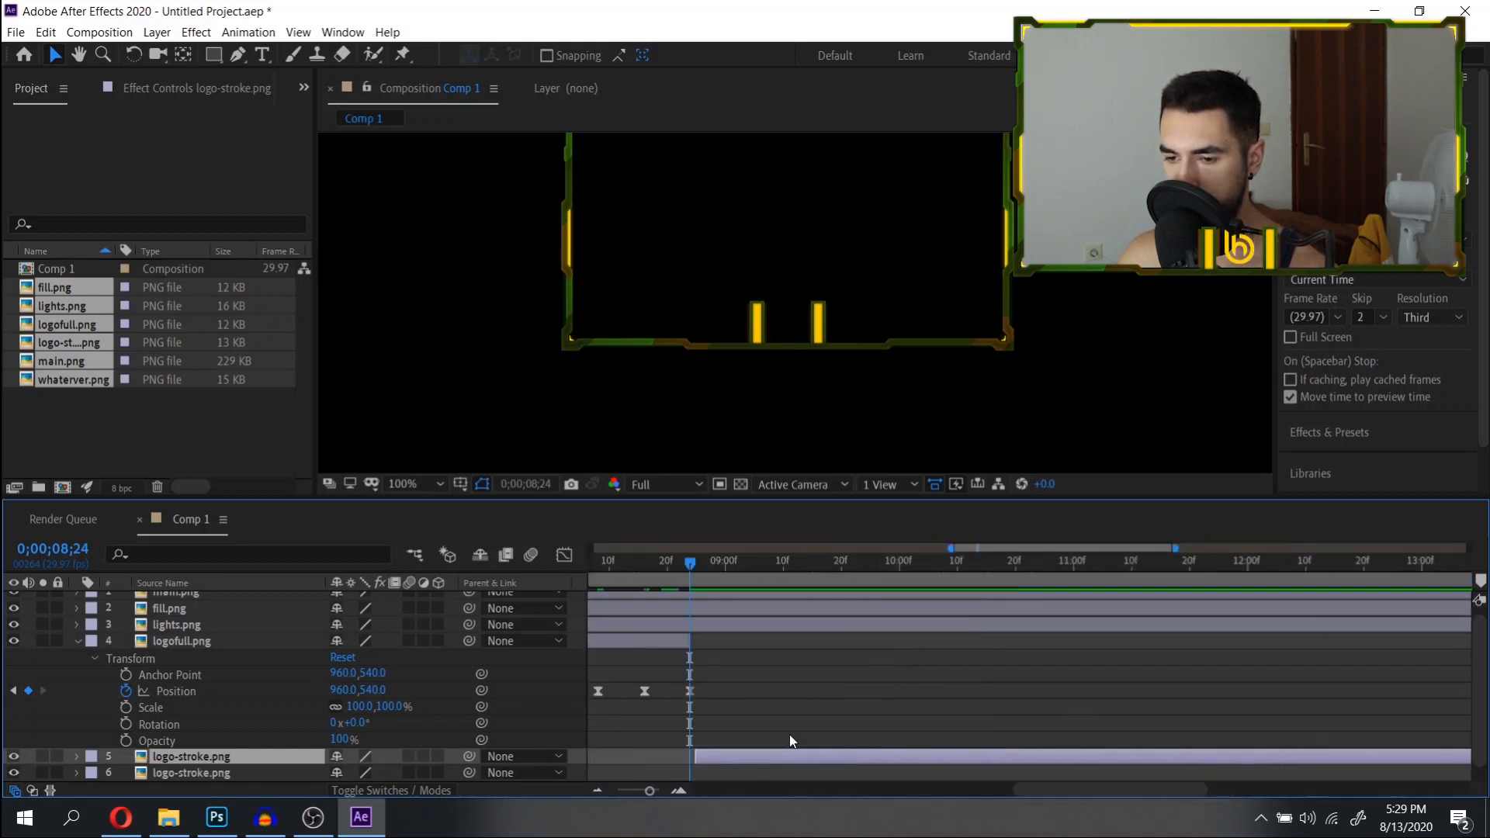
scroll(663, 716, "up", 4)
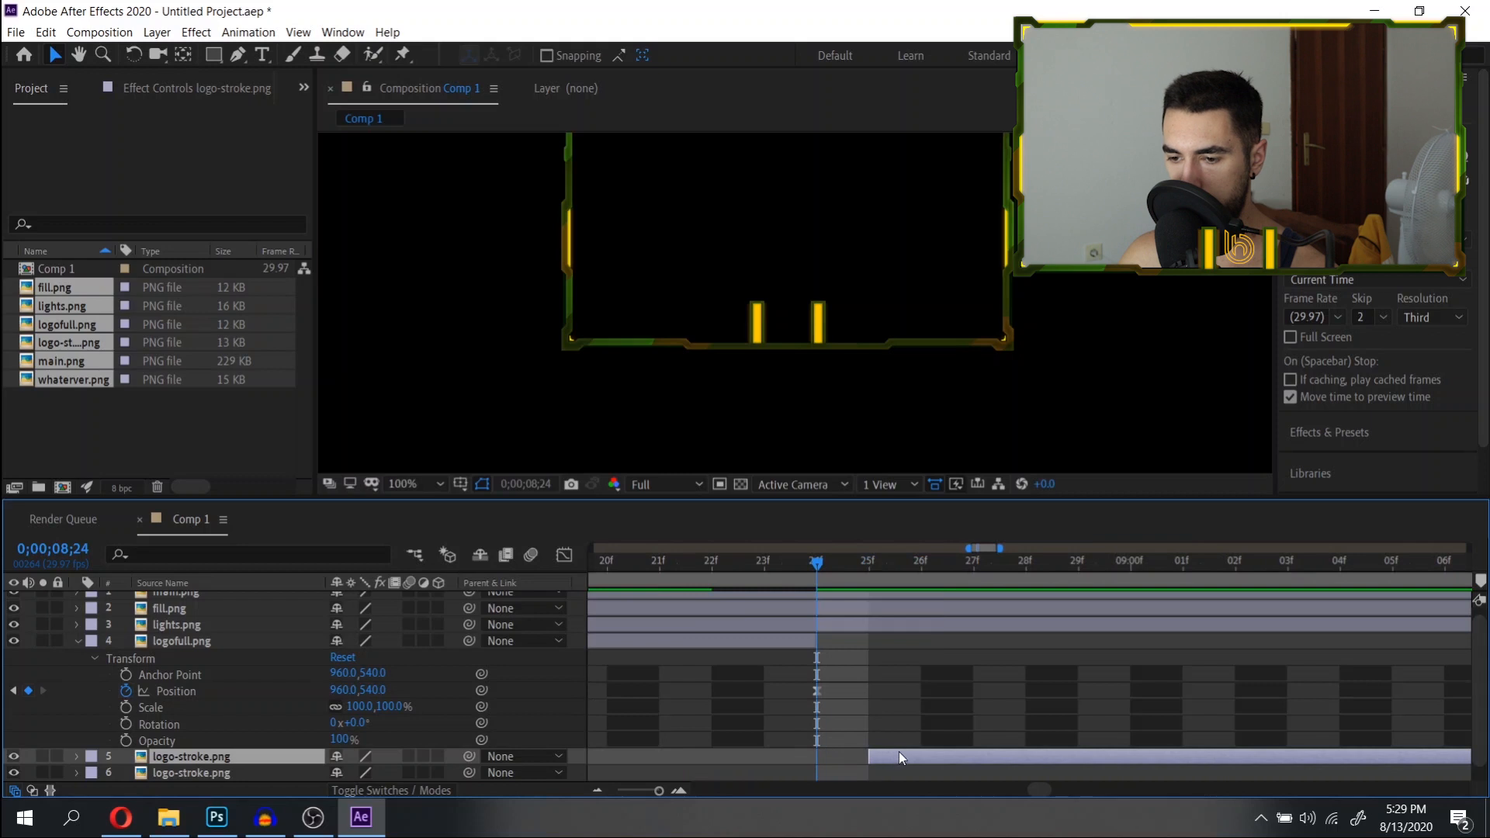
left_click_drag(899, 751, 854, 762)
scroll(795, 687, "down", 5)
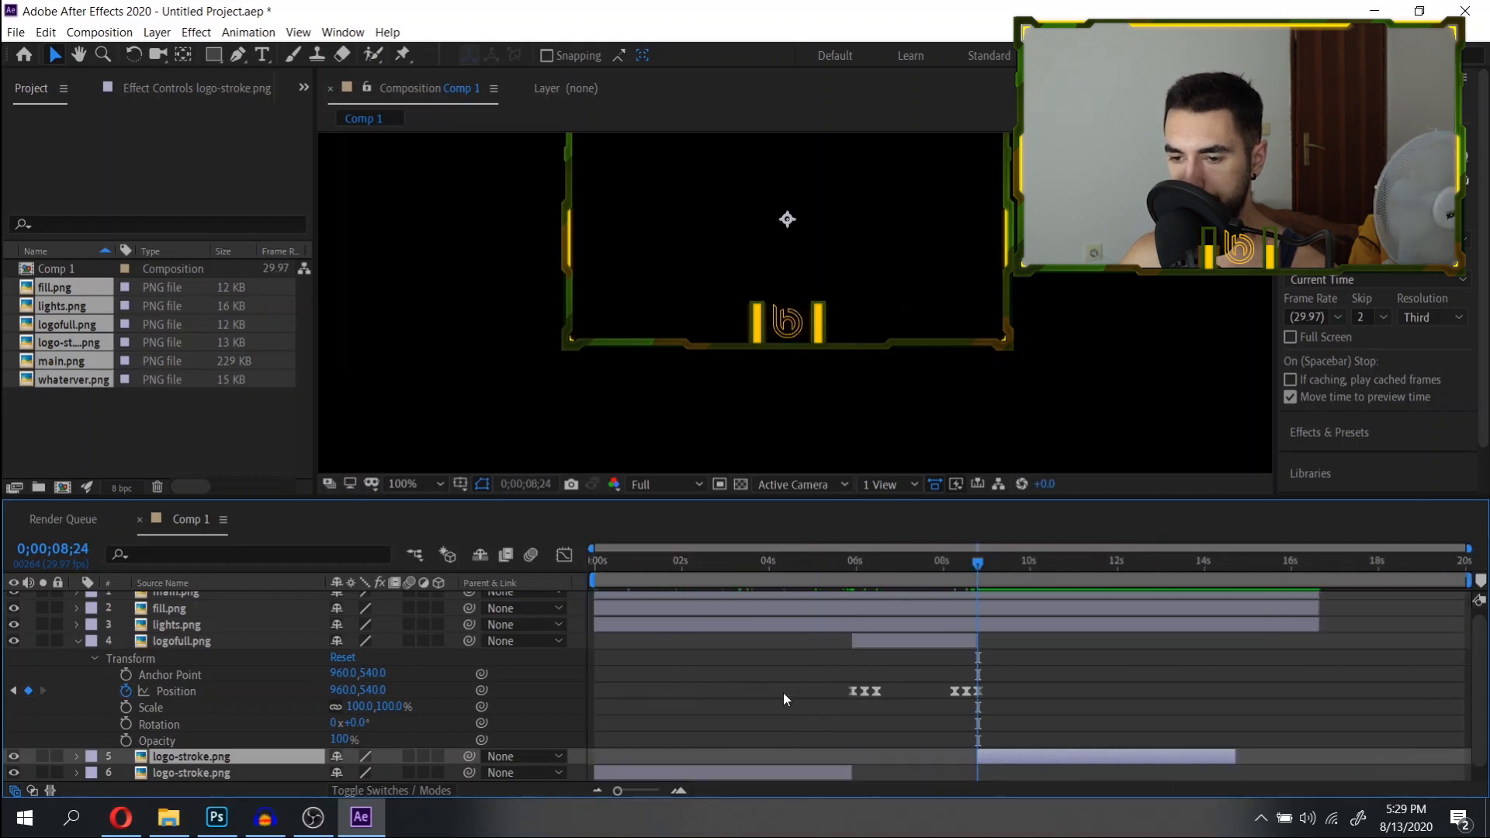
Copy the fill.png Mask Path keyframe near 6 seconds to 0;00;08;24 so the bars hold full until then.
left_click(971, 623)
scroll(329, 654, "up", 1)
left_click(191, 620)
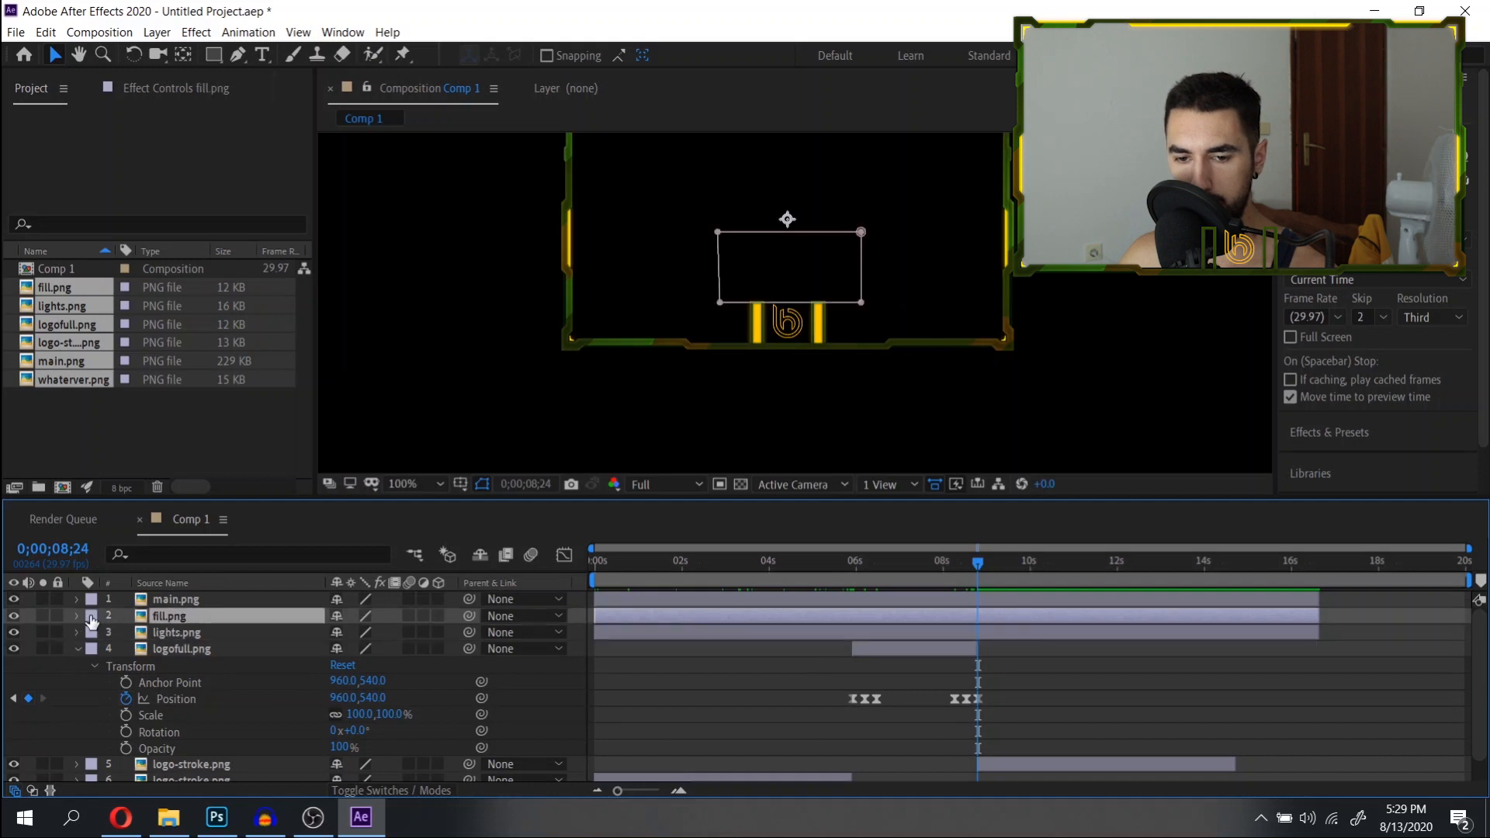
left_click(77, 614)
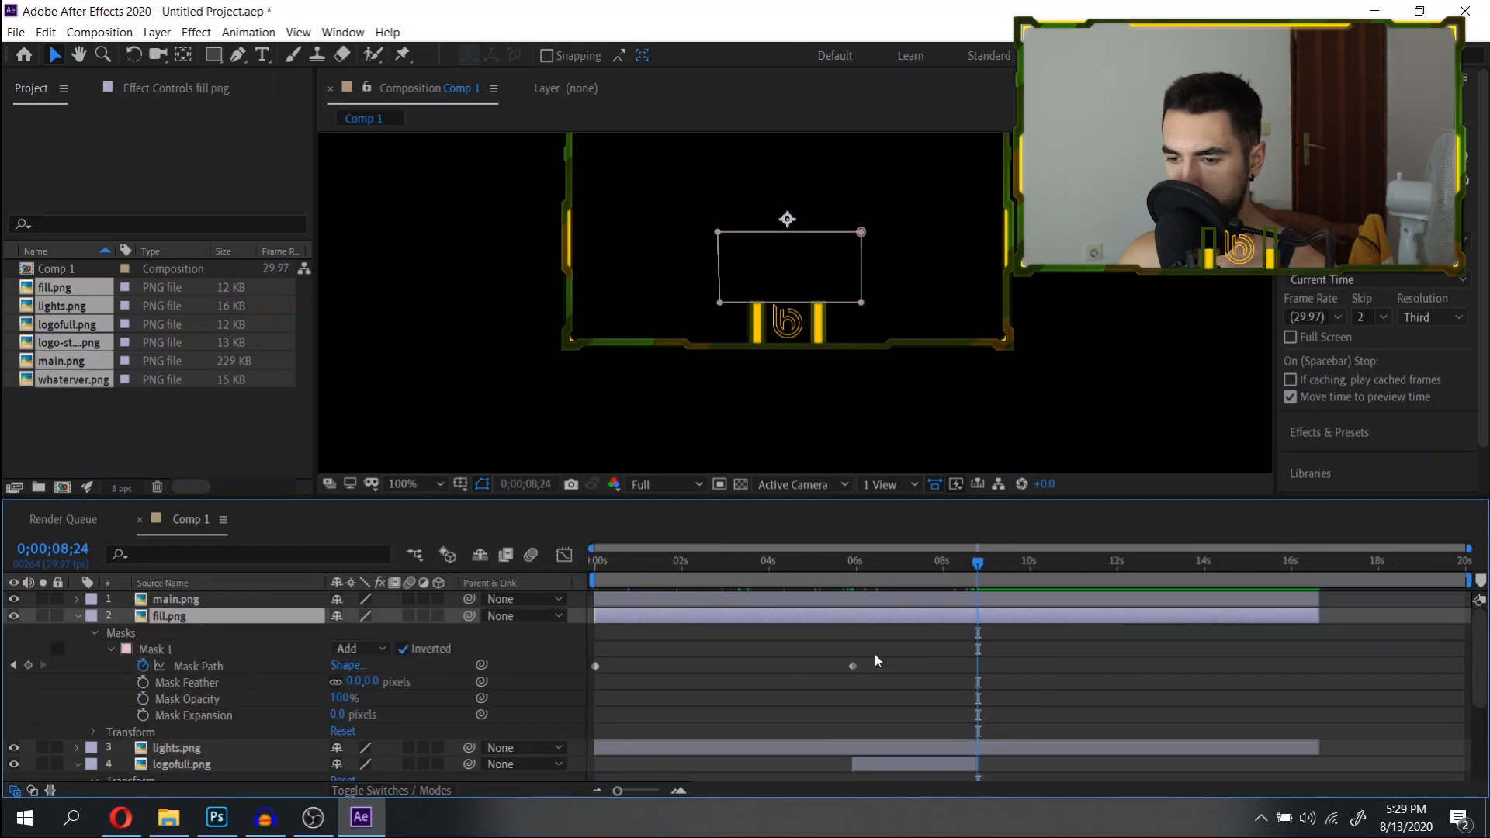
left_click(853, 666)
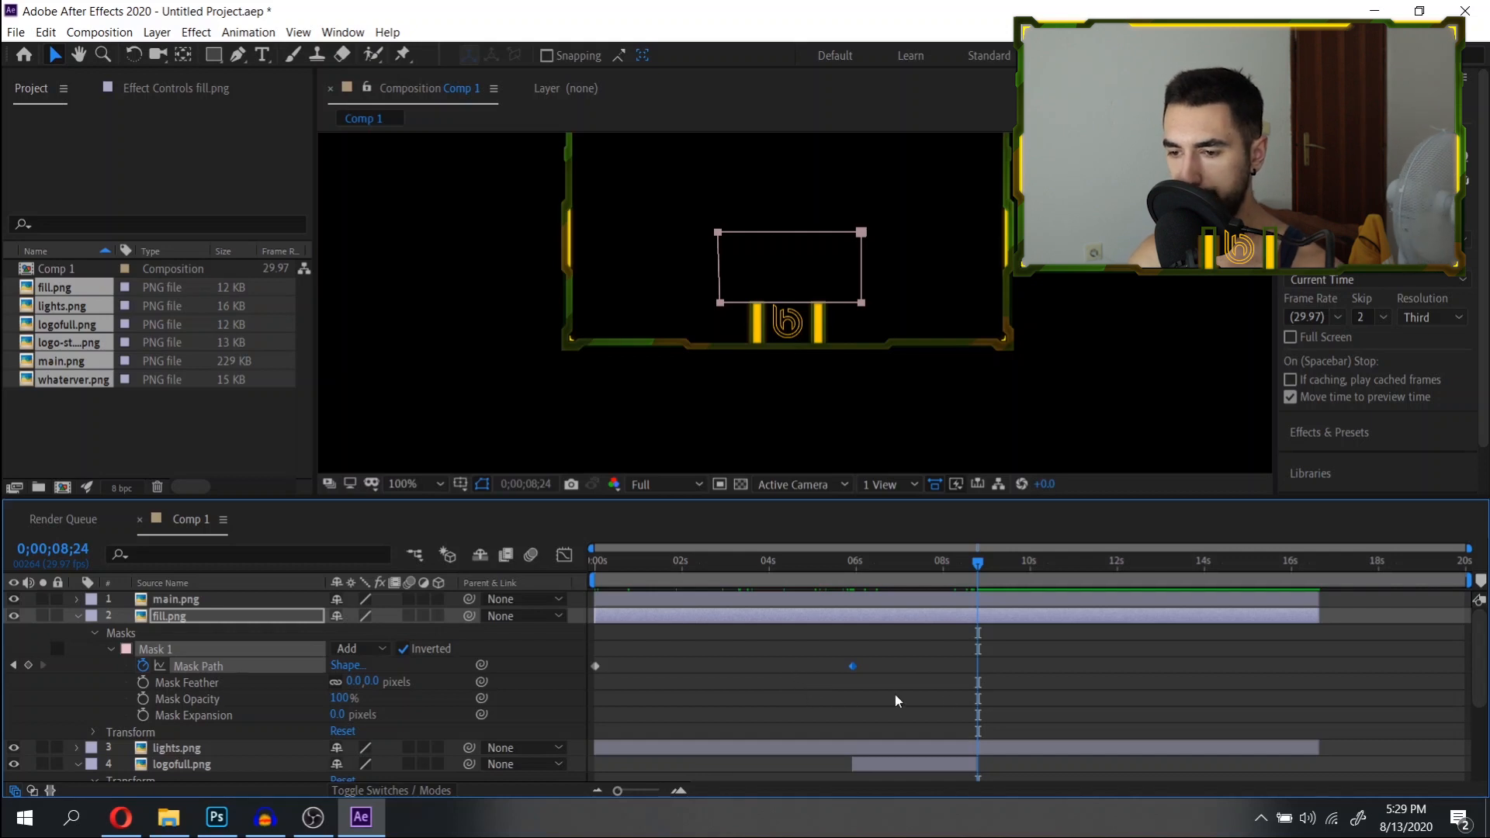
key("ctrl+v")
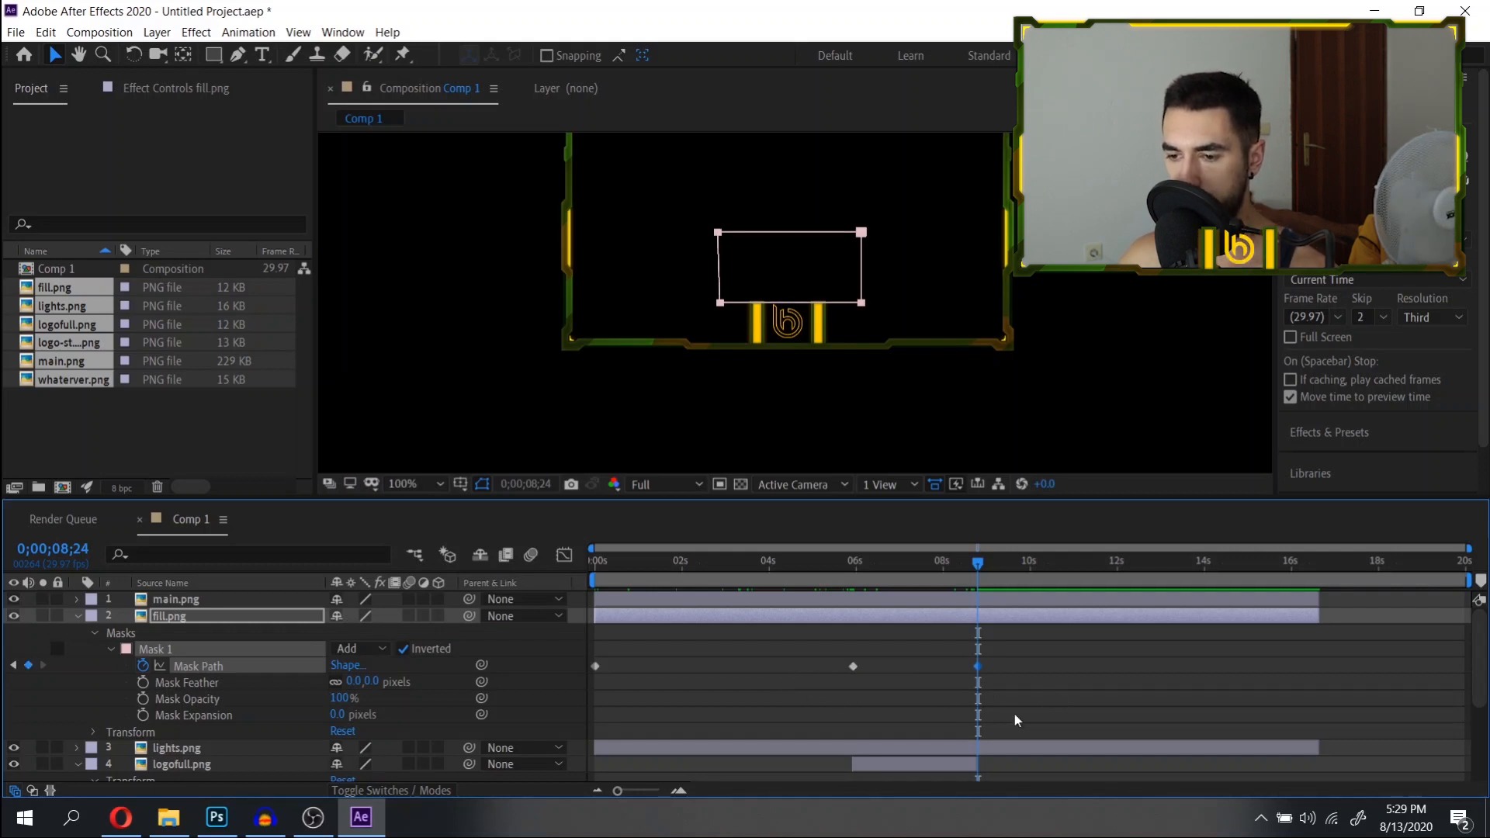
scroll(993, 665, "up", 8)
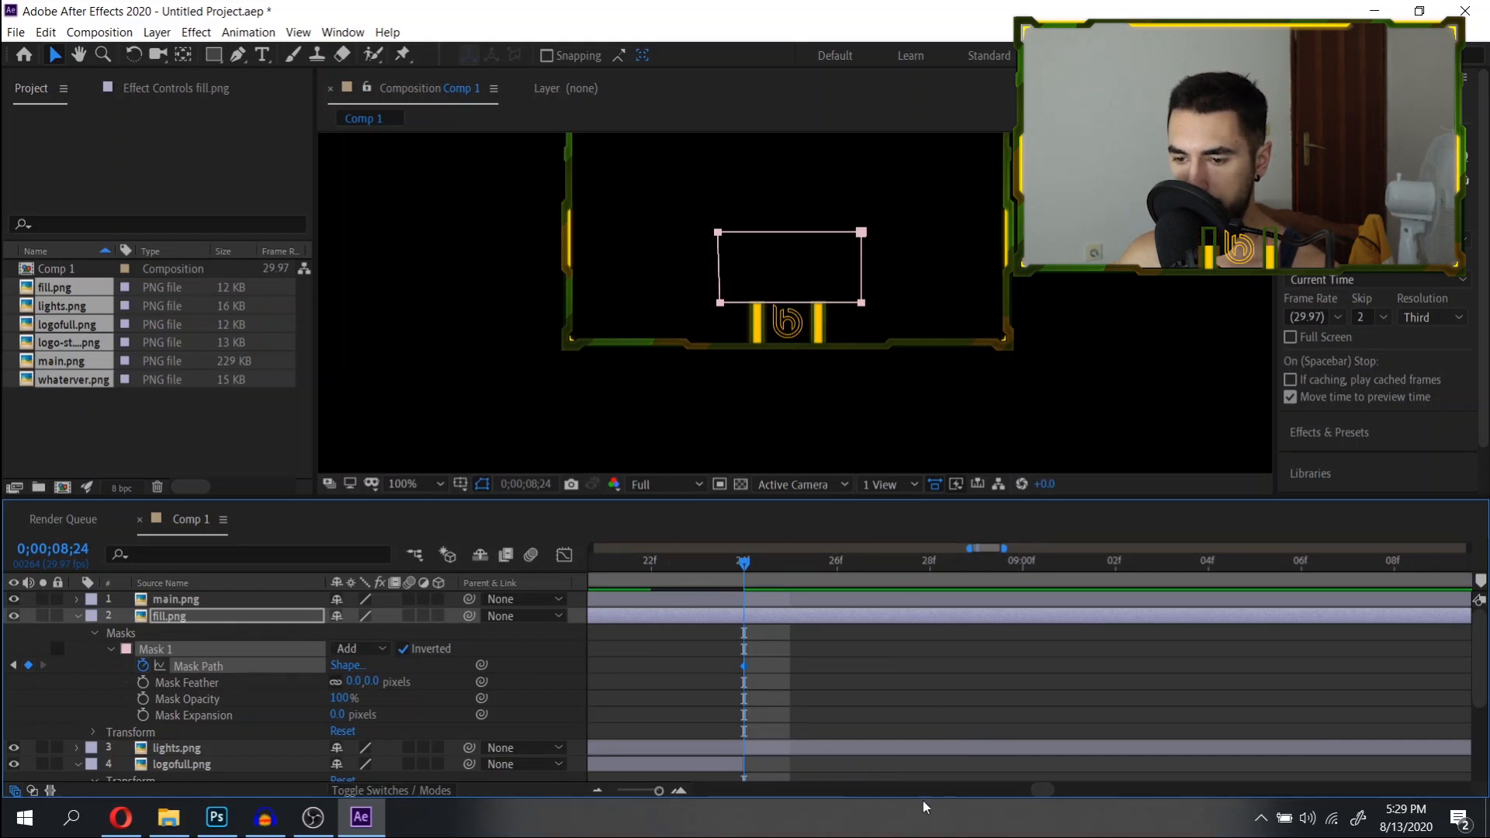
scroll(1044, 757, "down", 8)
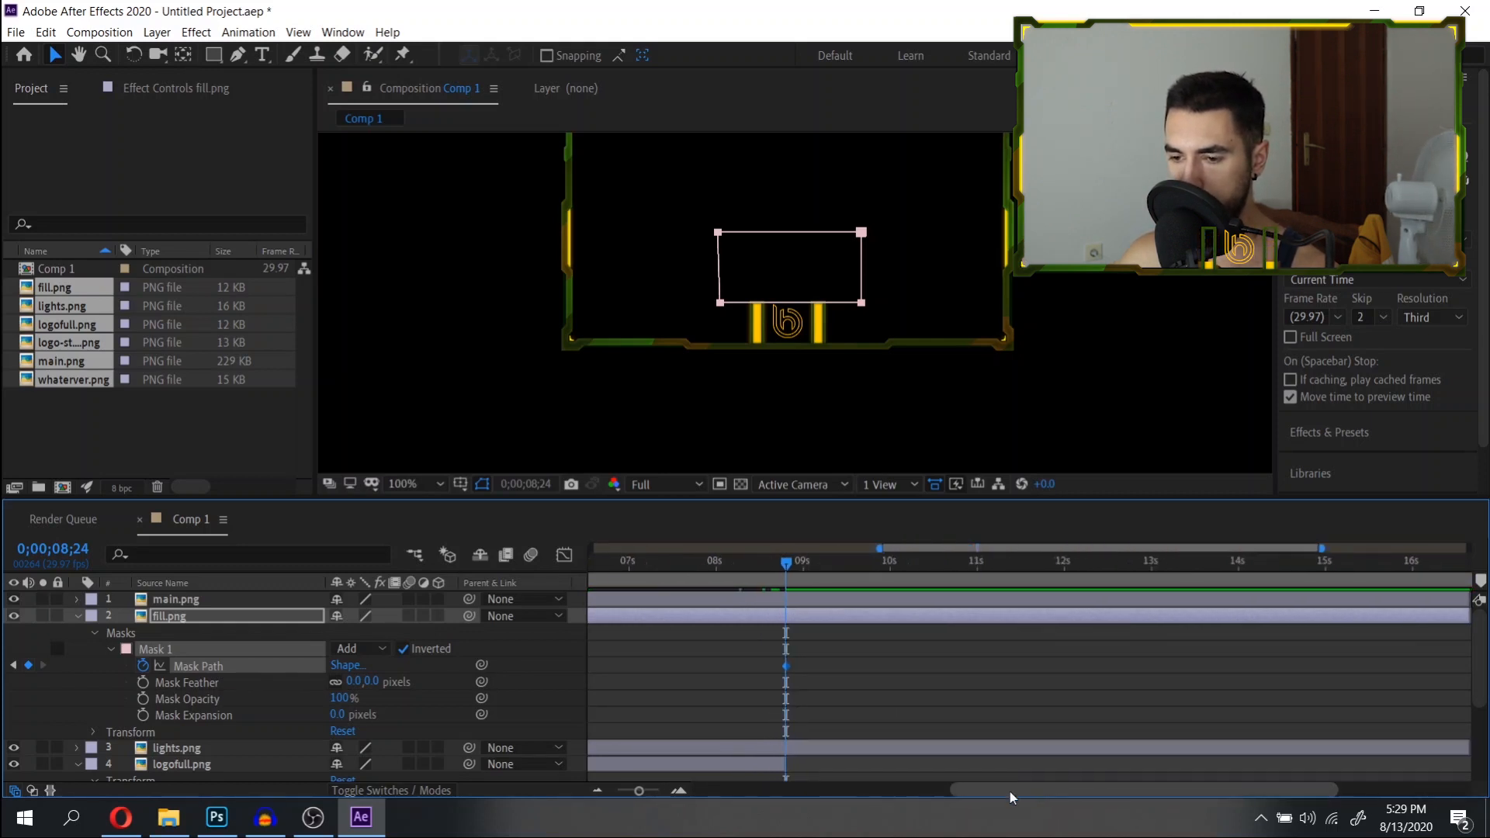
scroll(985, 706, "down", 5)
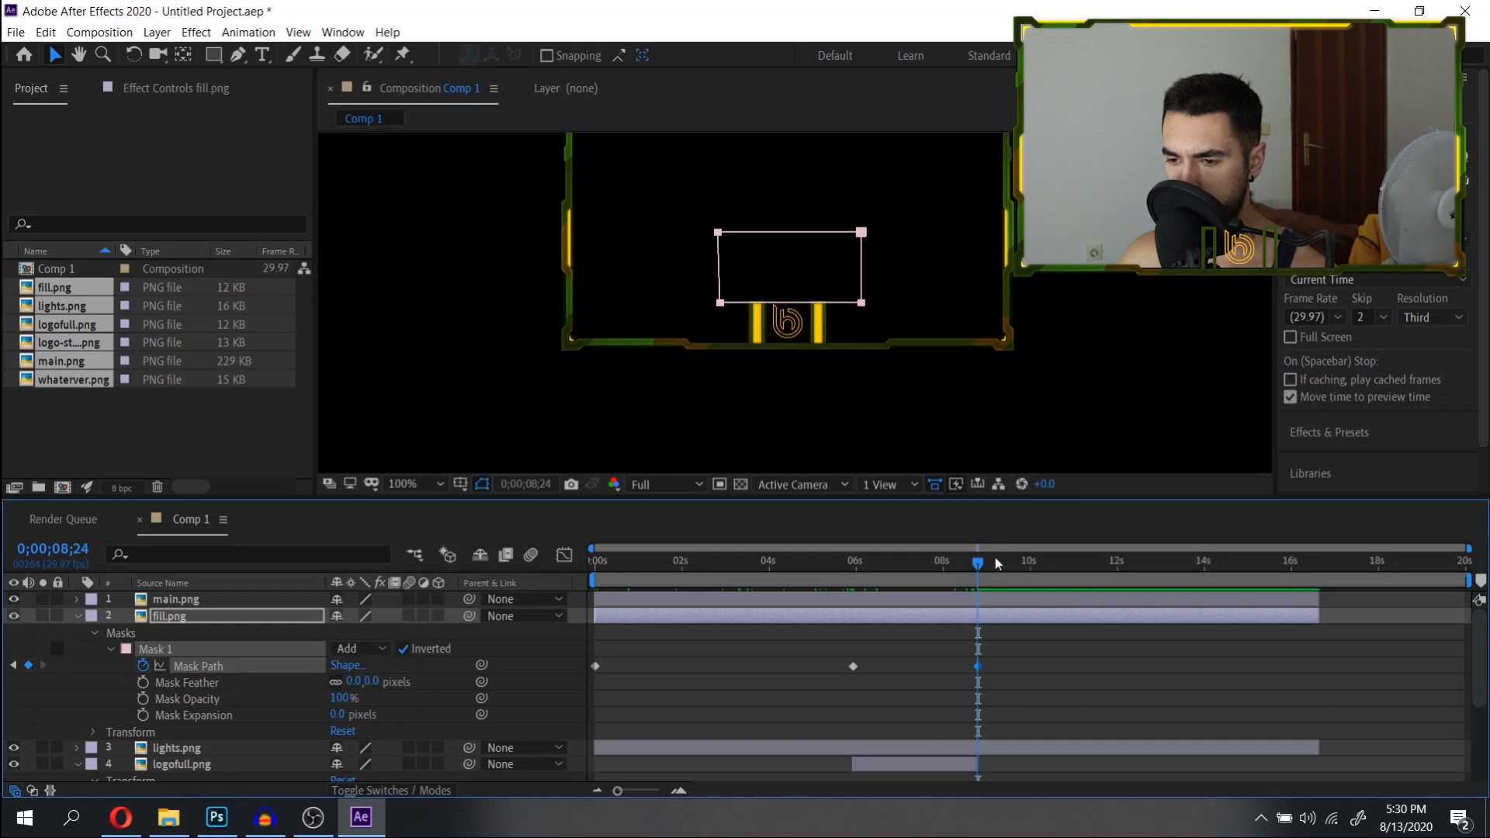
At 0;00;14;00, move the fill.png mask down over both bars to keyframe them empty again.
left_click_drag(978, 563, 827, 573)
scroll(837, 598, "up", 5)
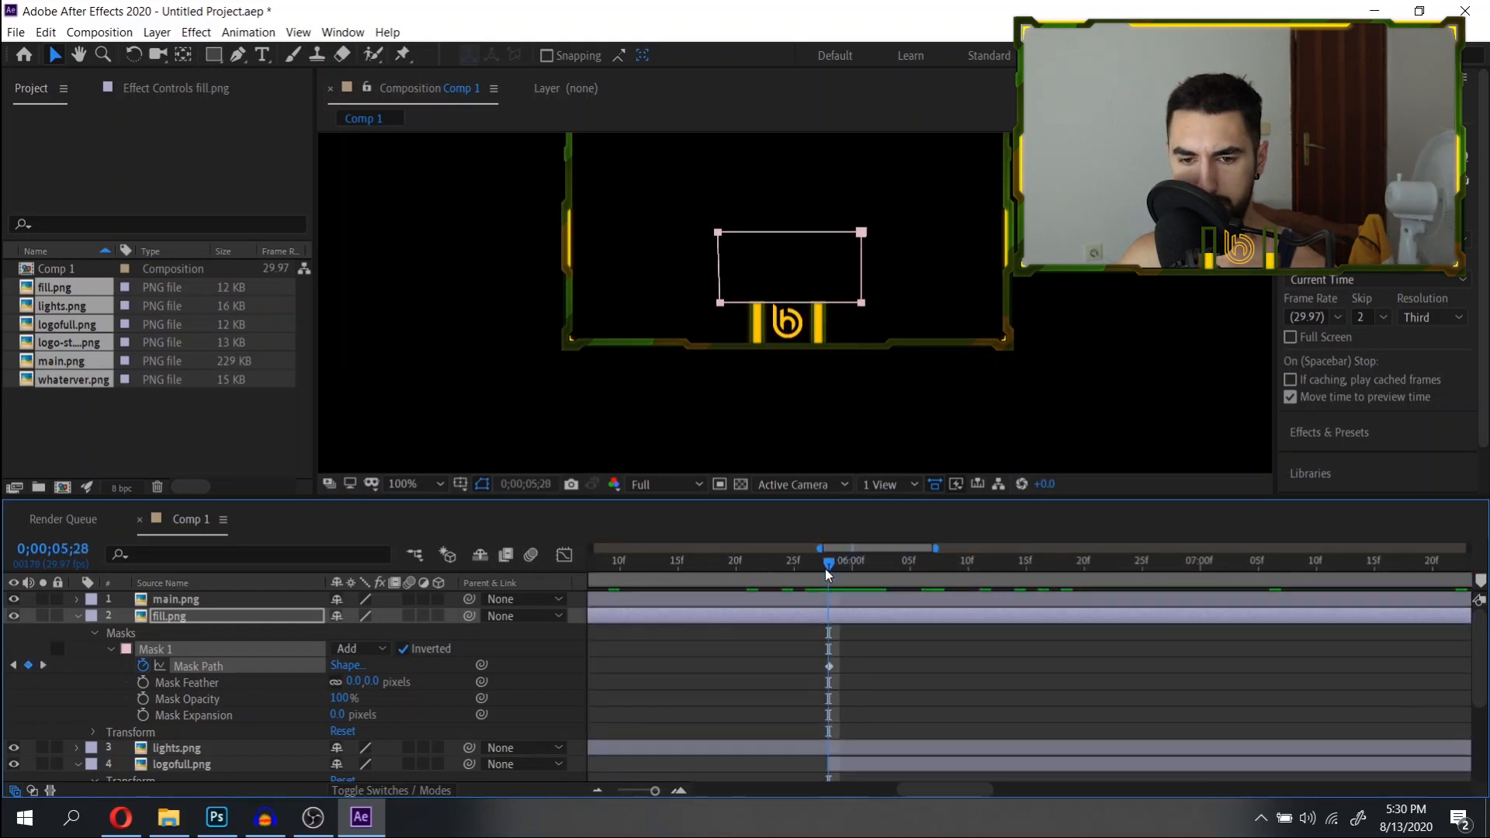
scroll(824, 722, "down", 5)
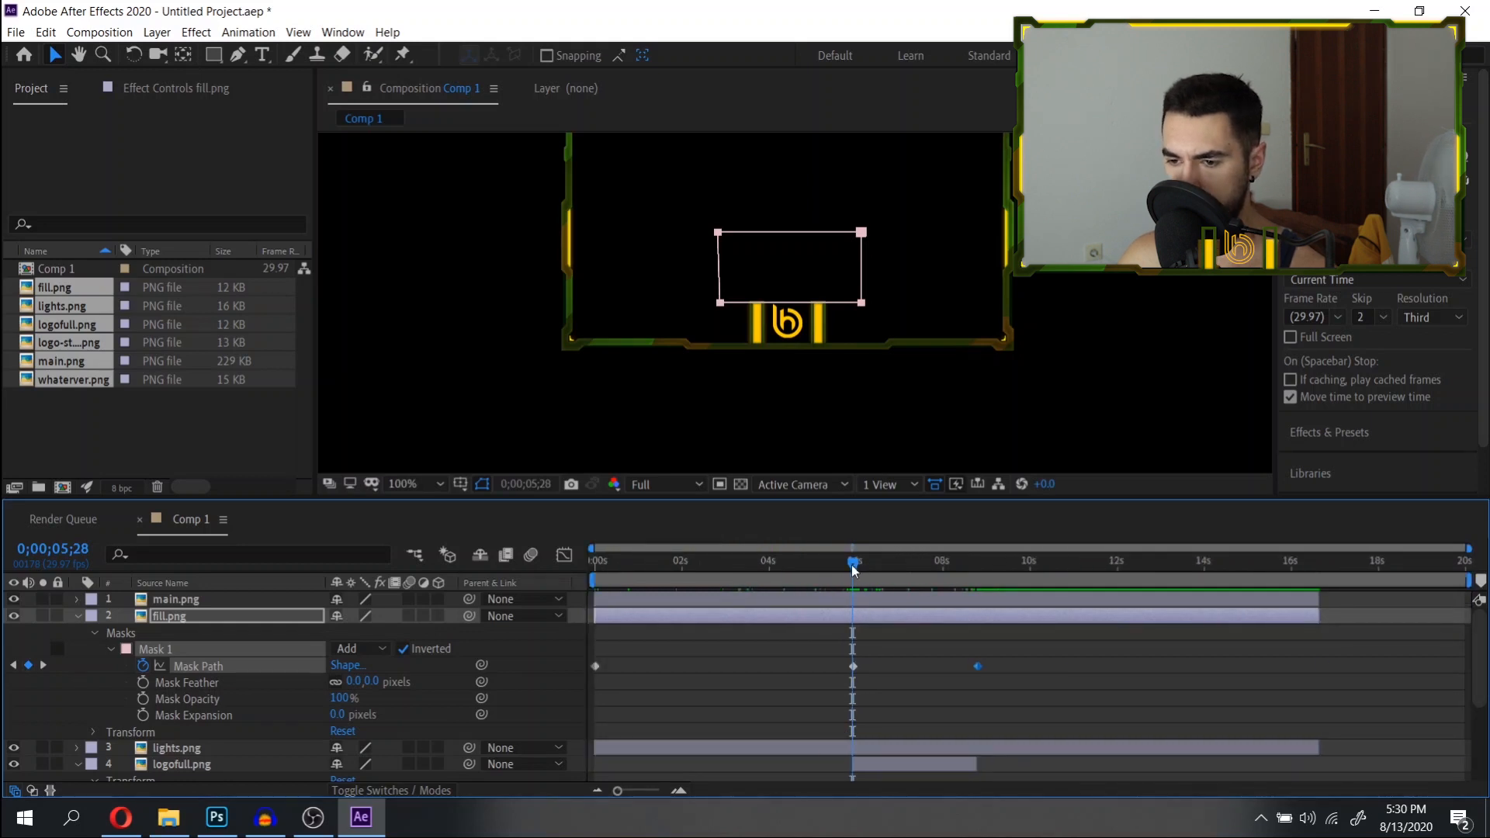
left_click_drag(853, 570, 978, 586)
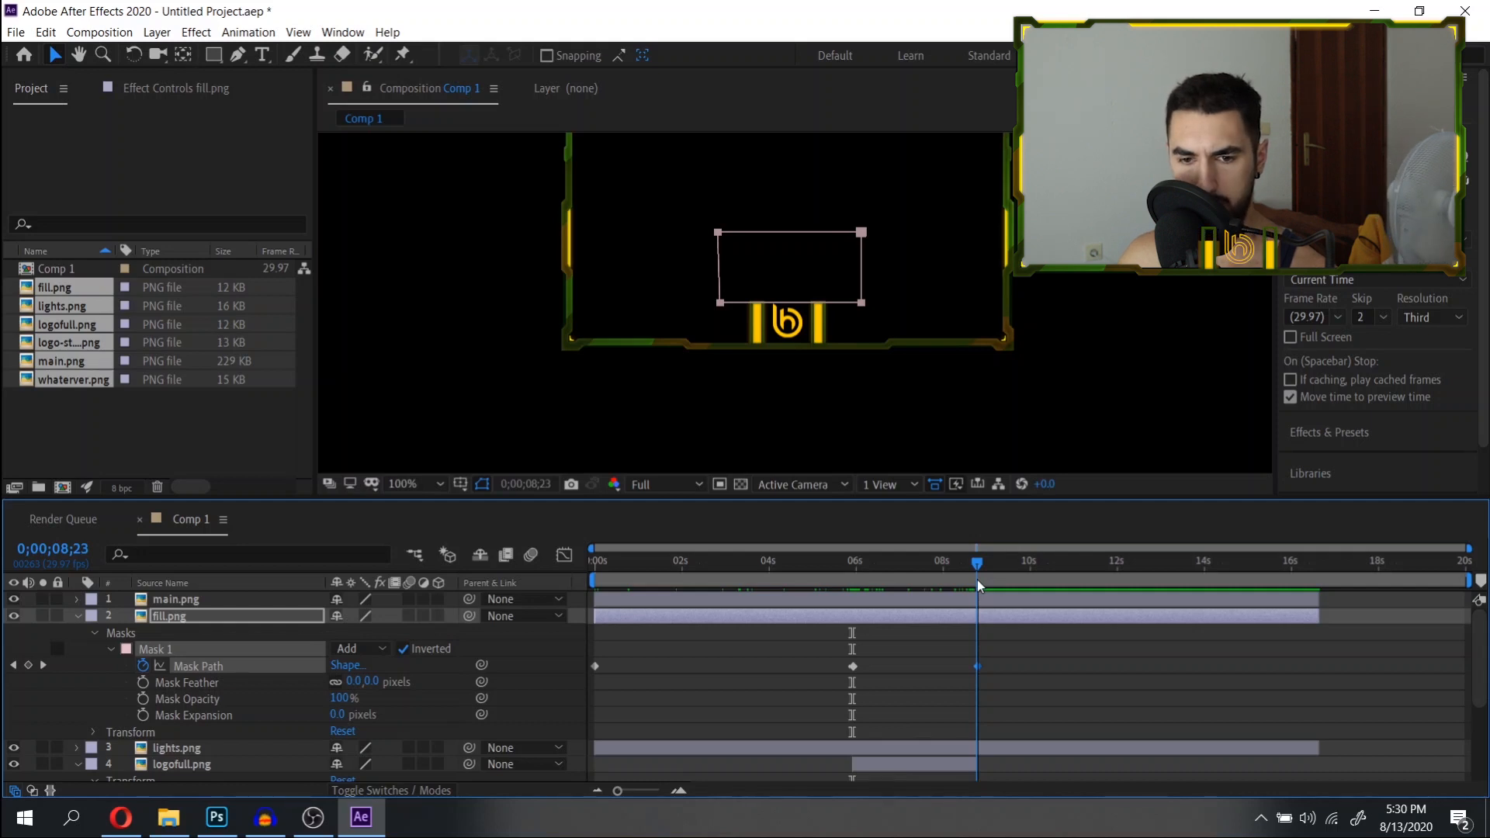
left_click_drag(978, 585, 1205, 590)
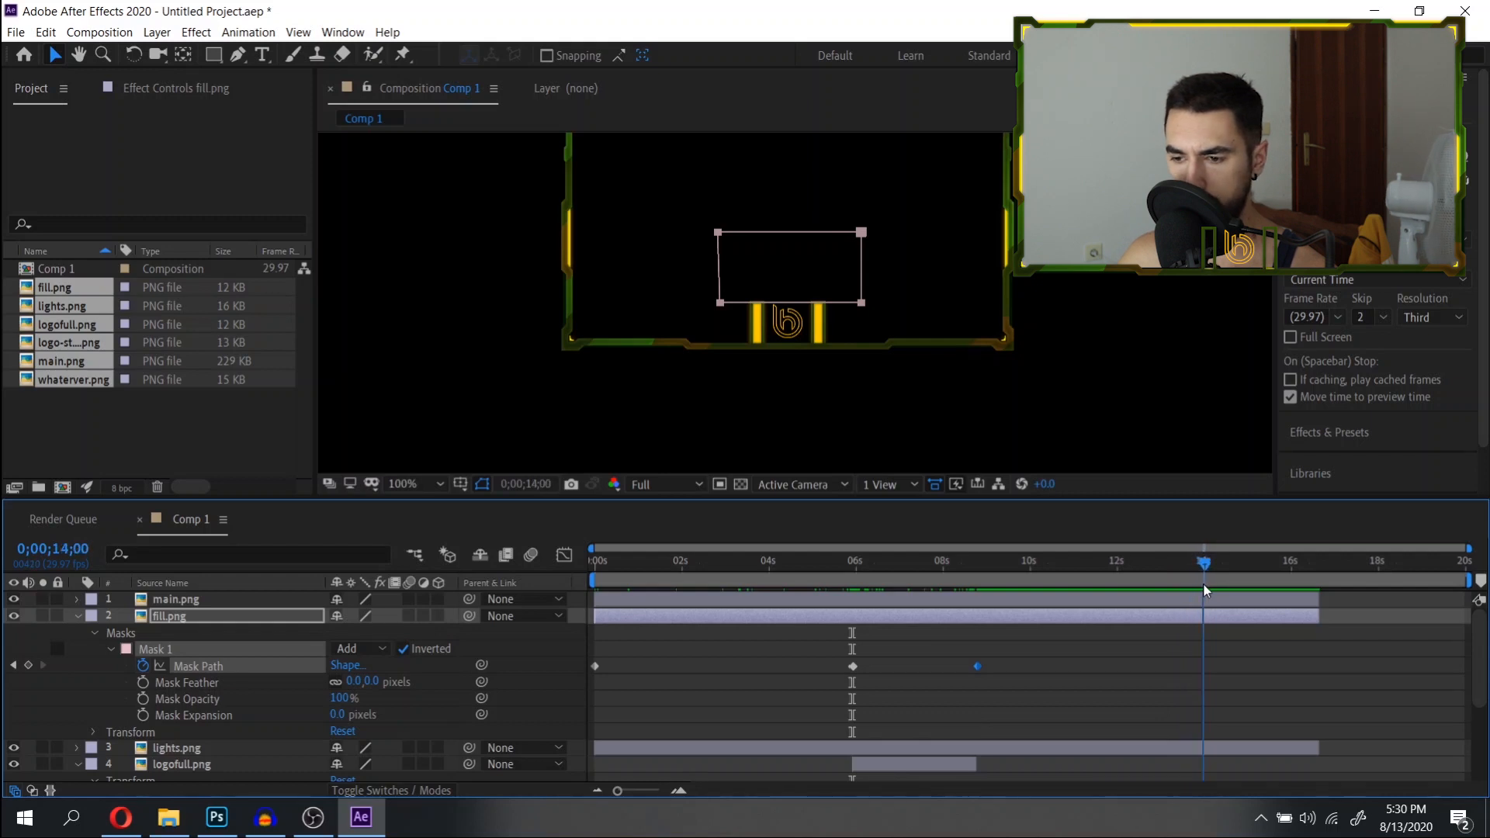
scroll(806, 309, "up", 2)
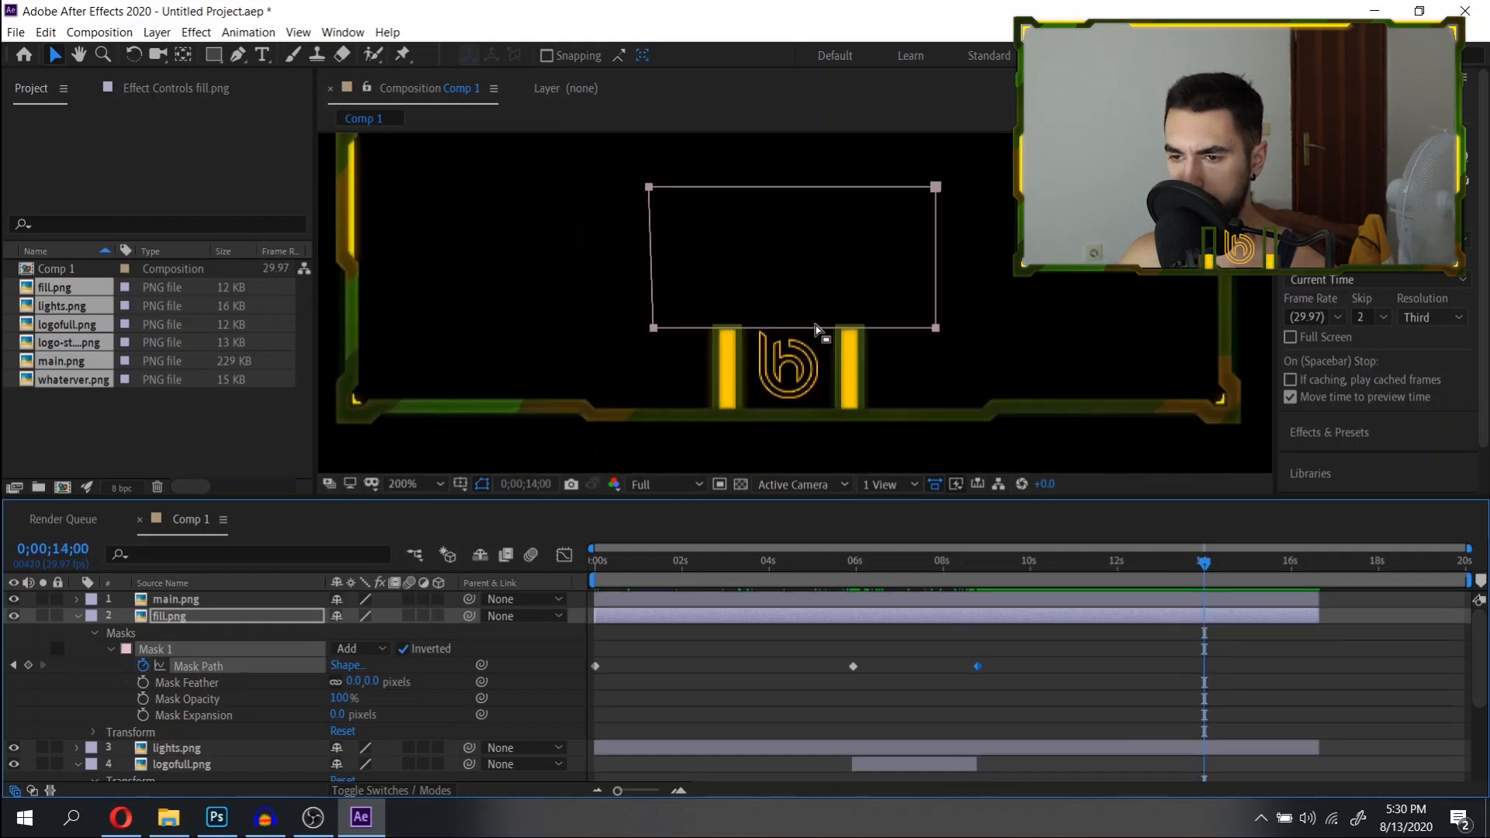
double_click(817, 330)
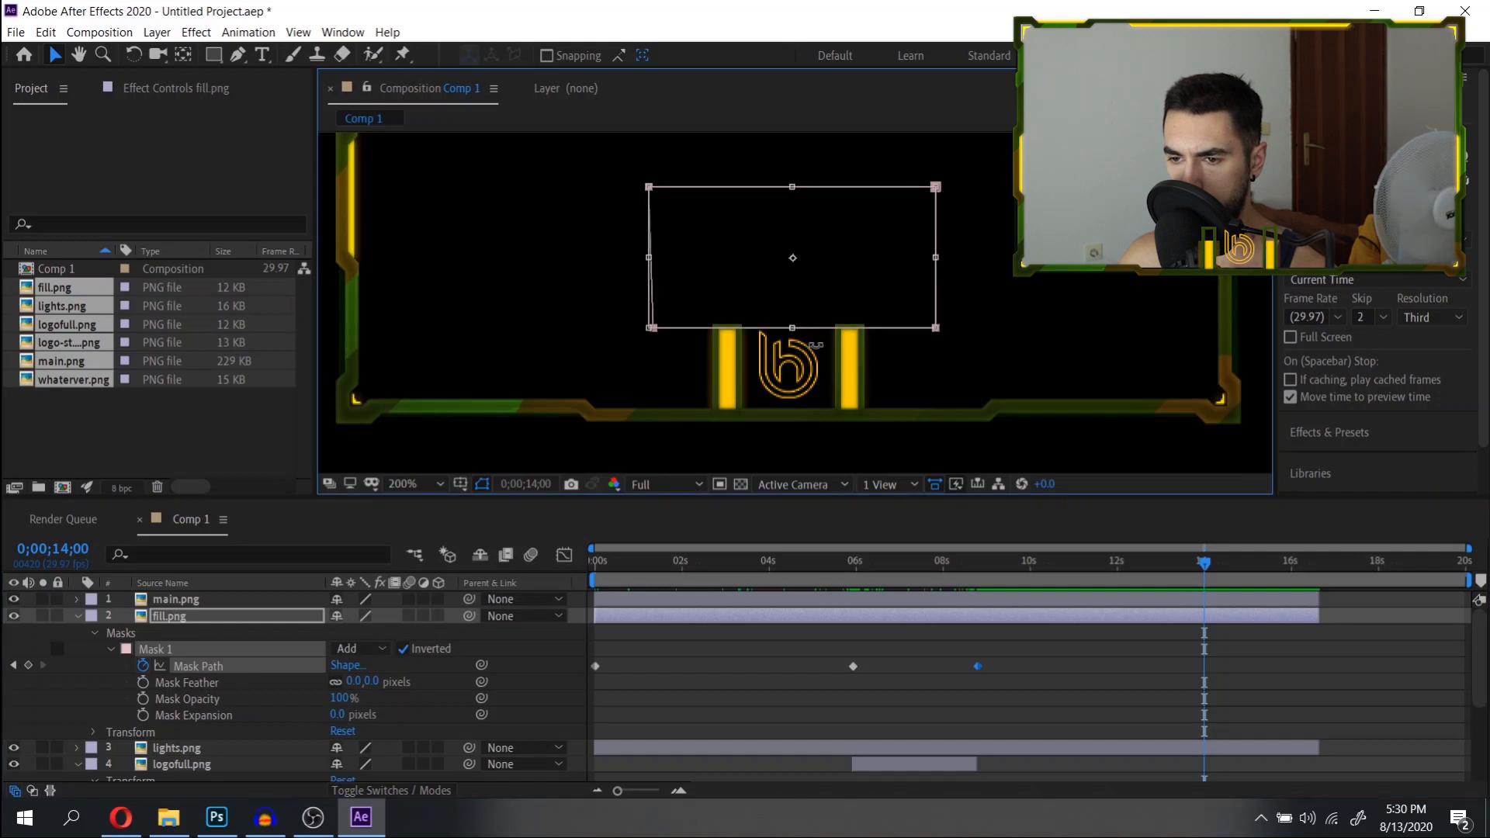
left_click_drag(816, 333, 816, 418)
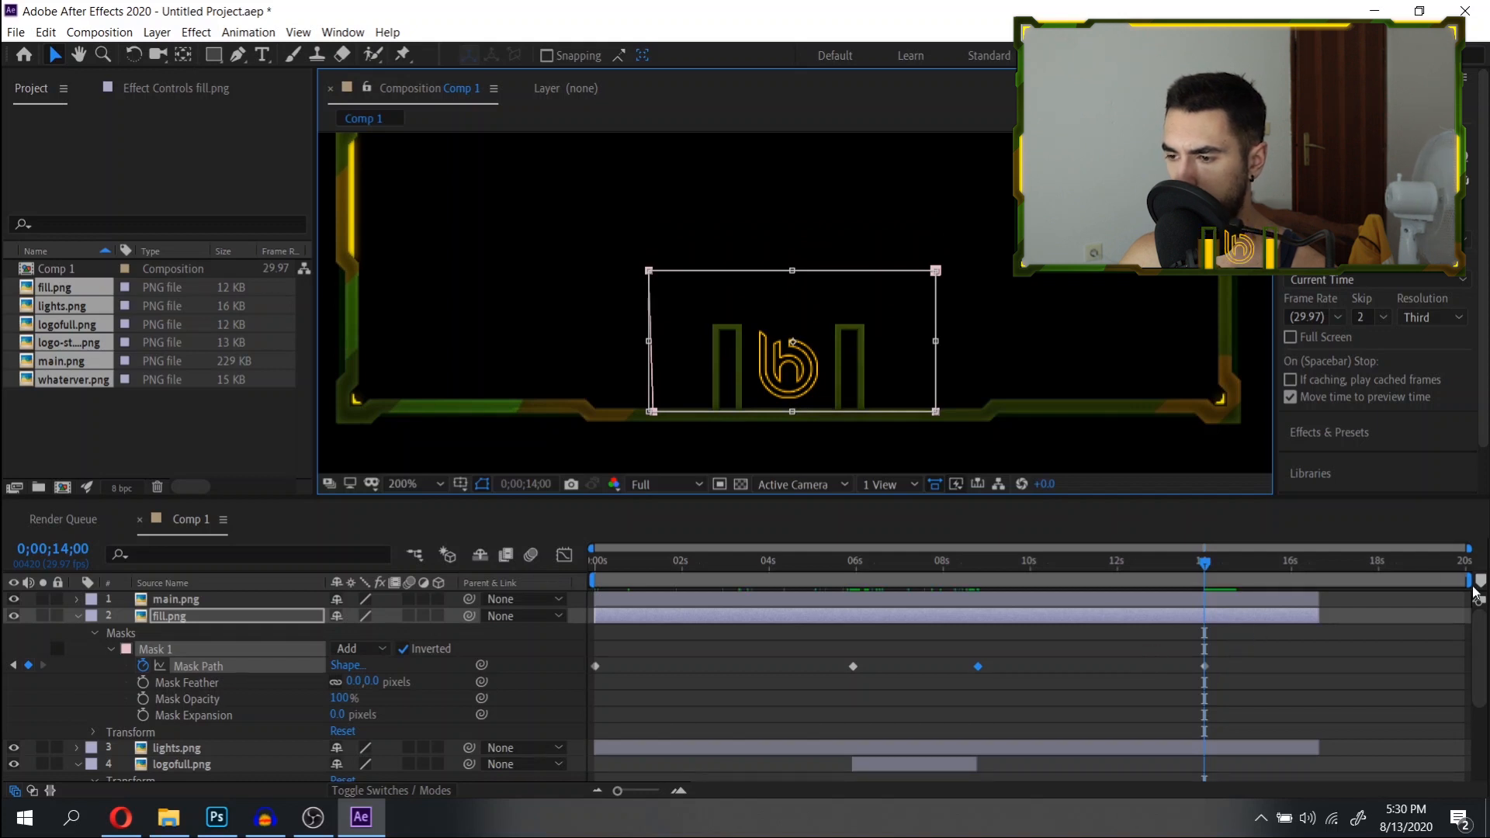
Shorten the work area to end at about 0;00;14;00, on the last Mask Path keyframe.
left_click_drag(1476, 592, 1214, 603)
scroll(1230, 602, "up", 2)
scroll(1119, 594, "up", 1)
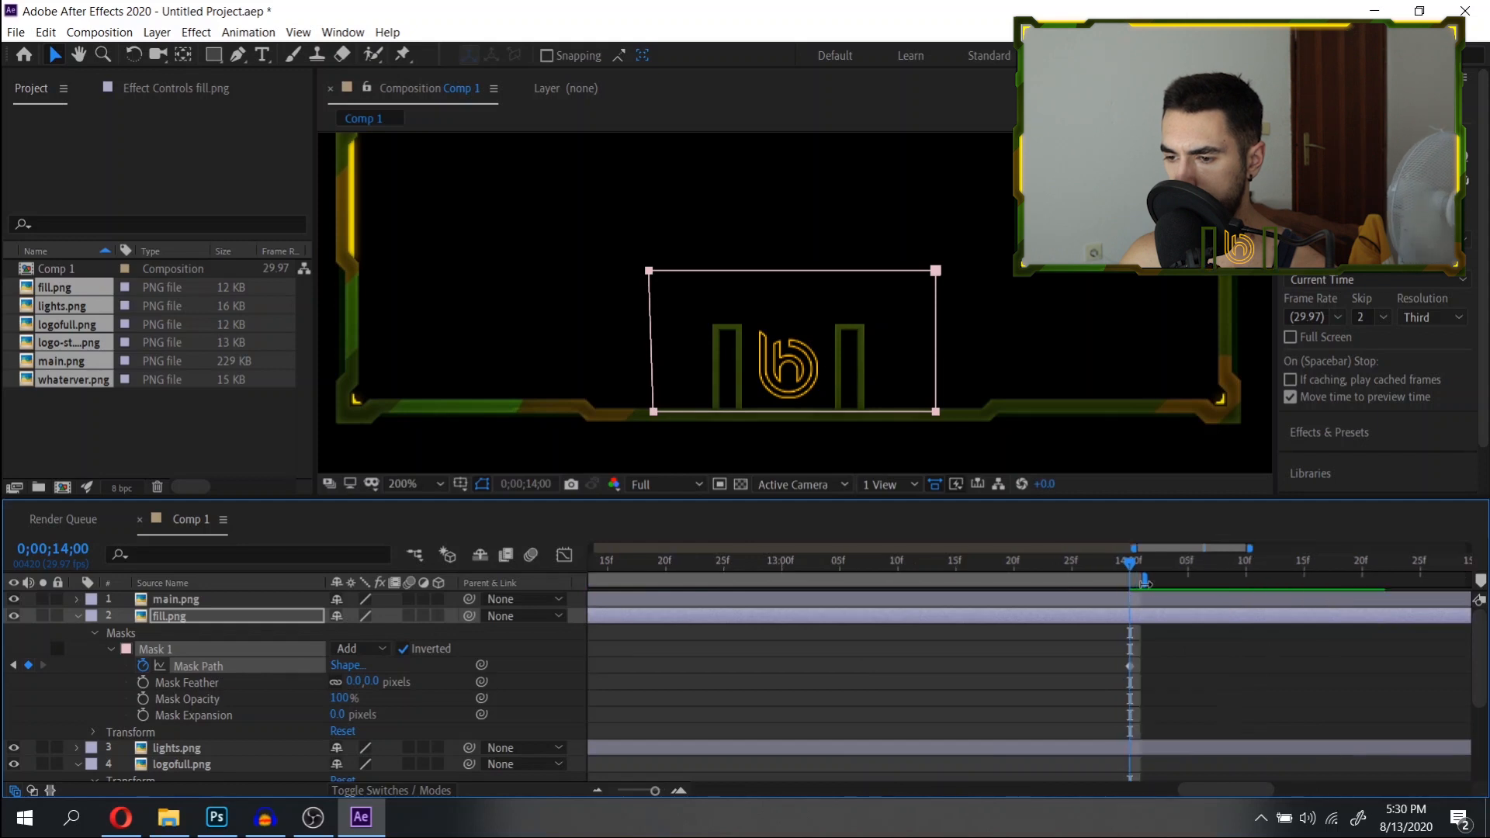
scroll(1154, 622, "down", 3)
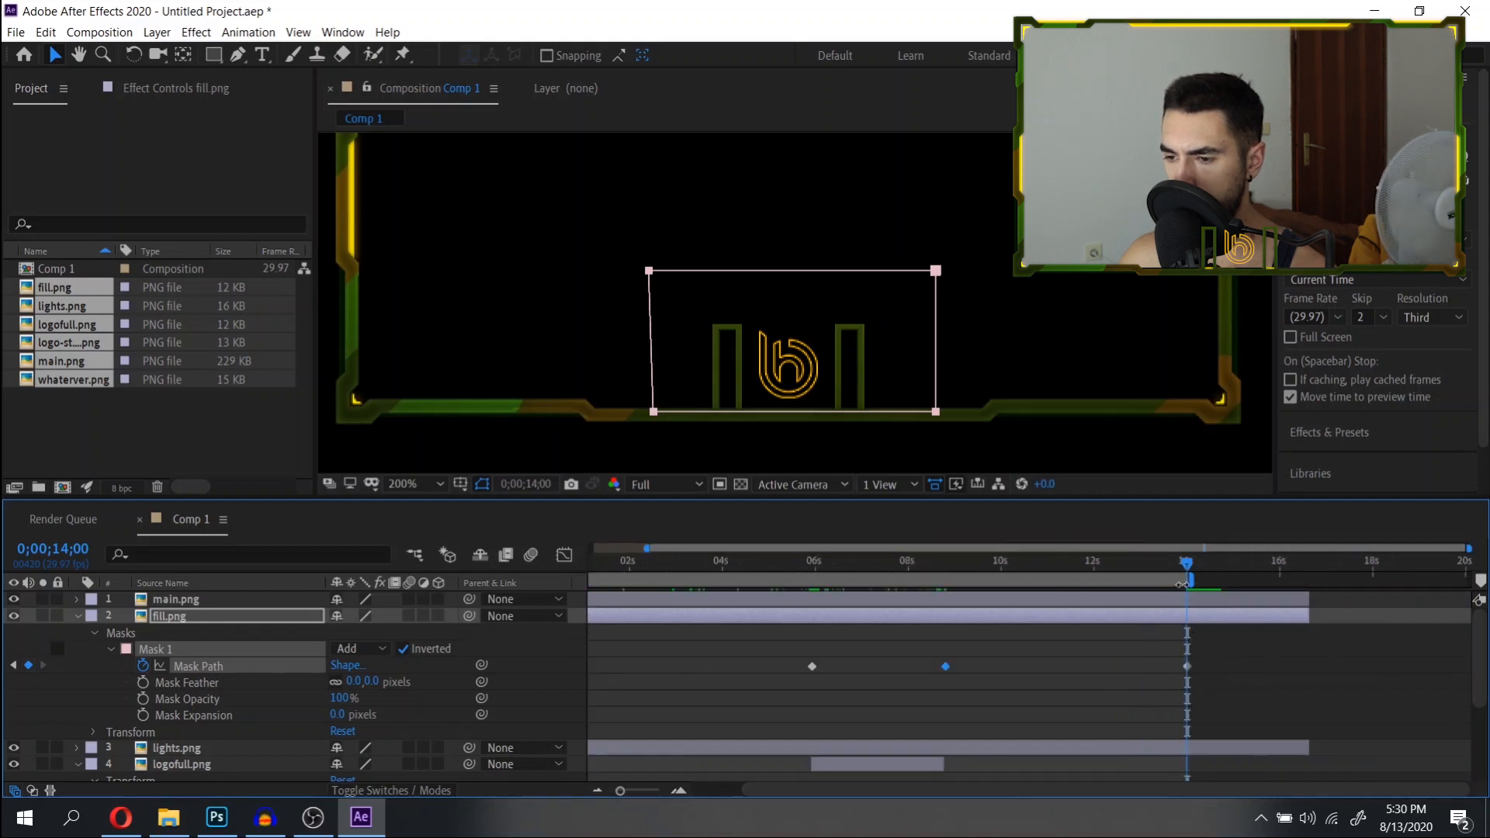
Extend the work area to about 16.5 seconds, near the end of the main.png layer, and preview the final seconds.
left_click_drag(1195, 582, 1308, 583)
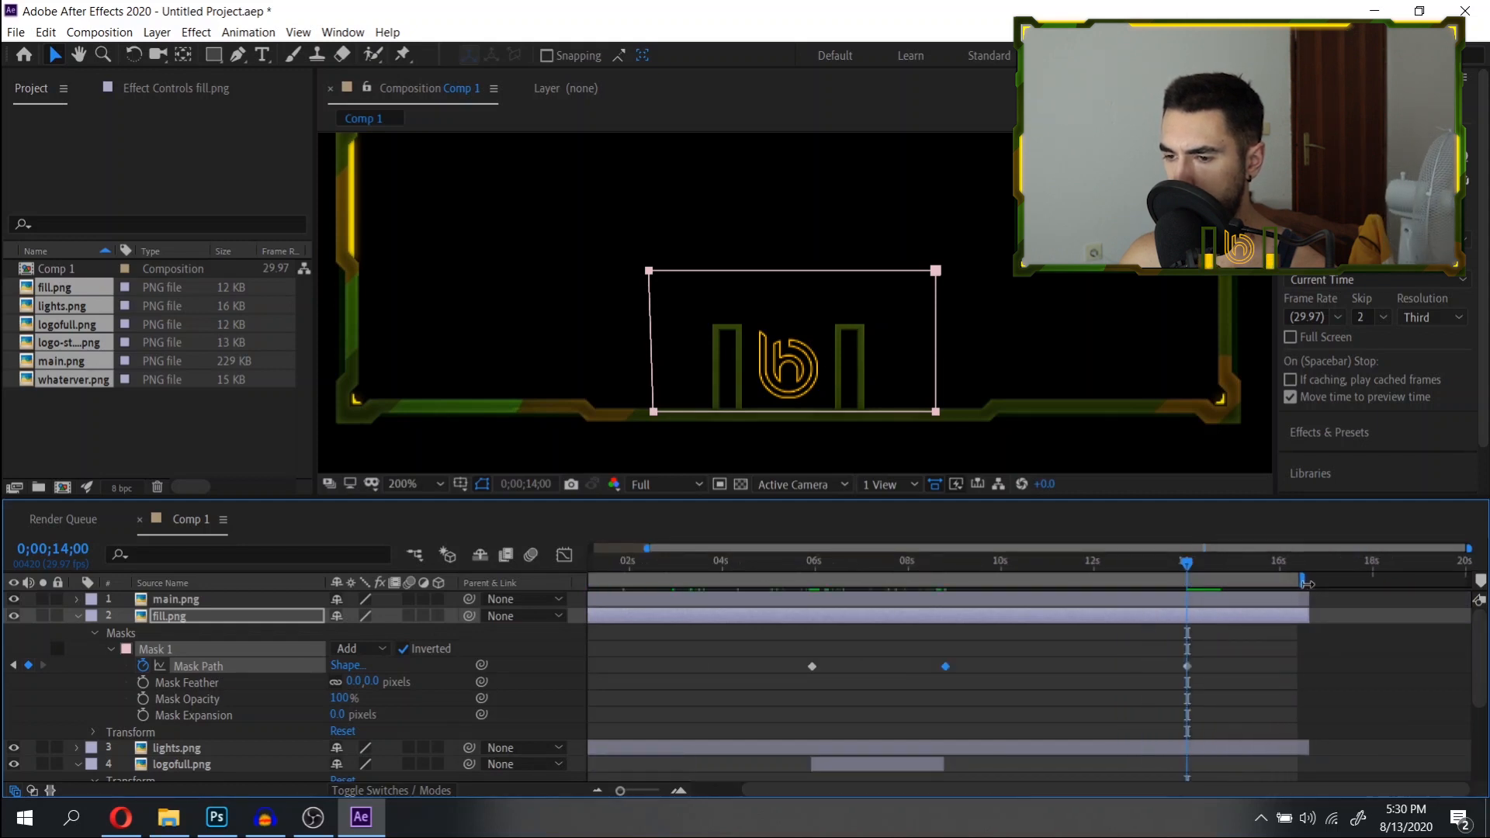
scroll(1263, 629, "down", 1)
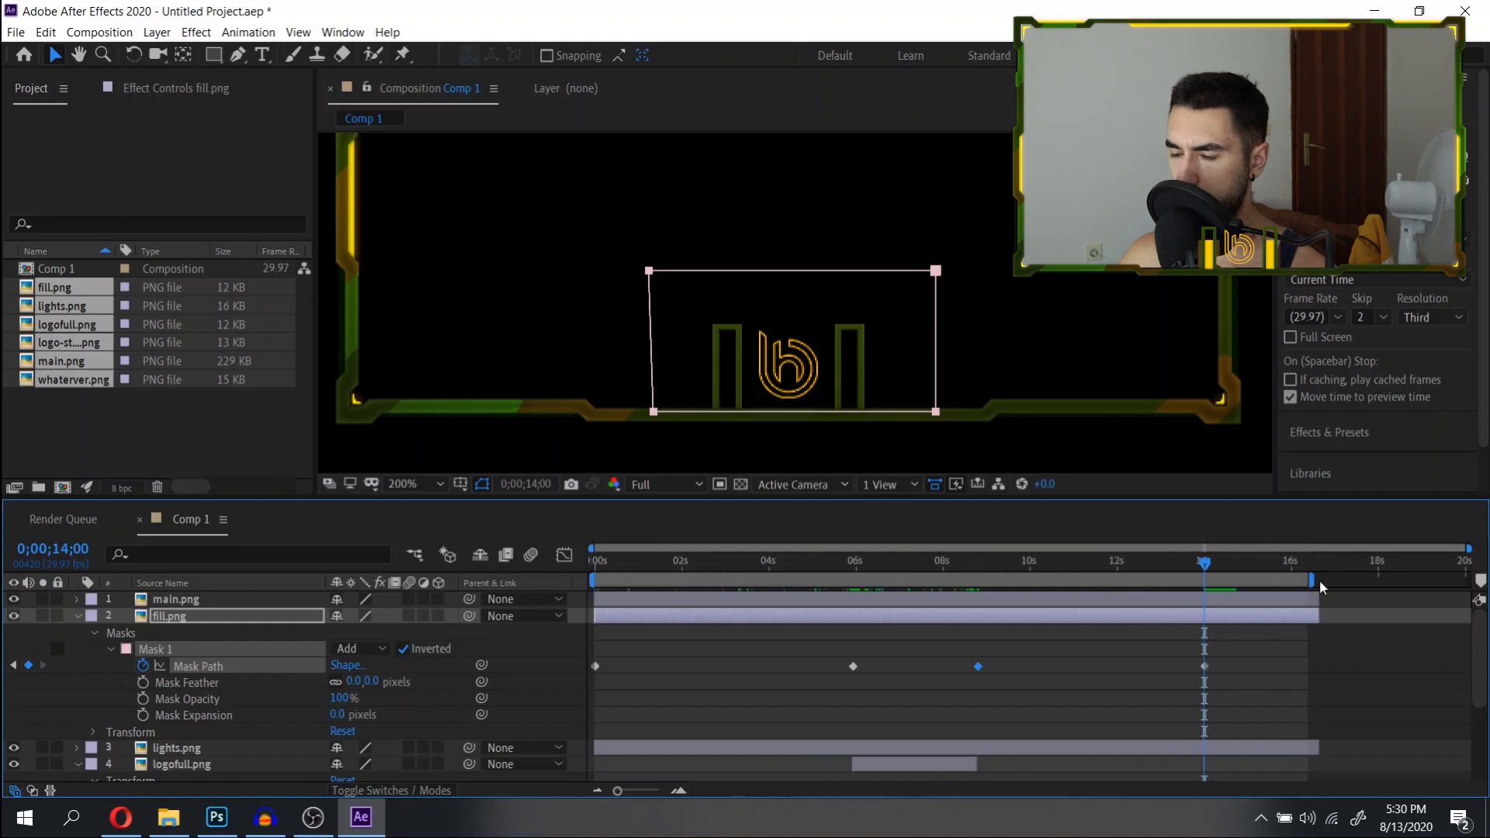
key("space")
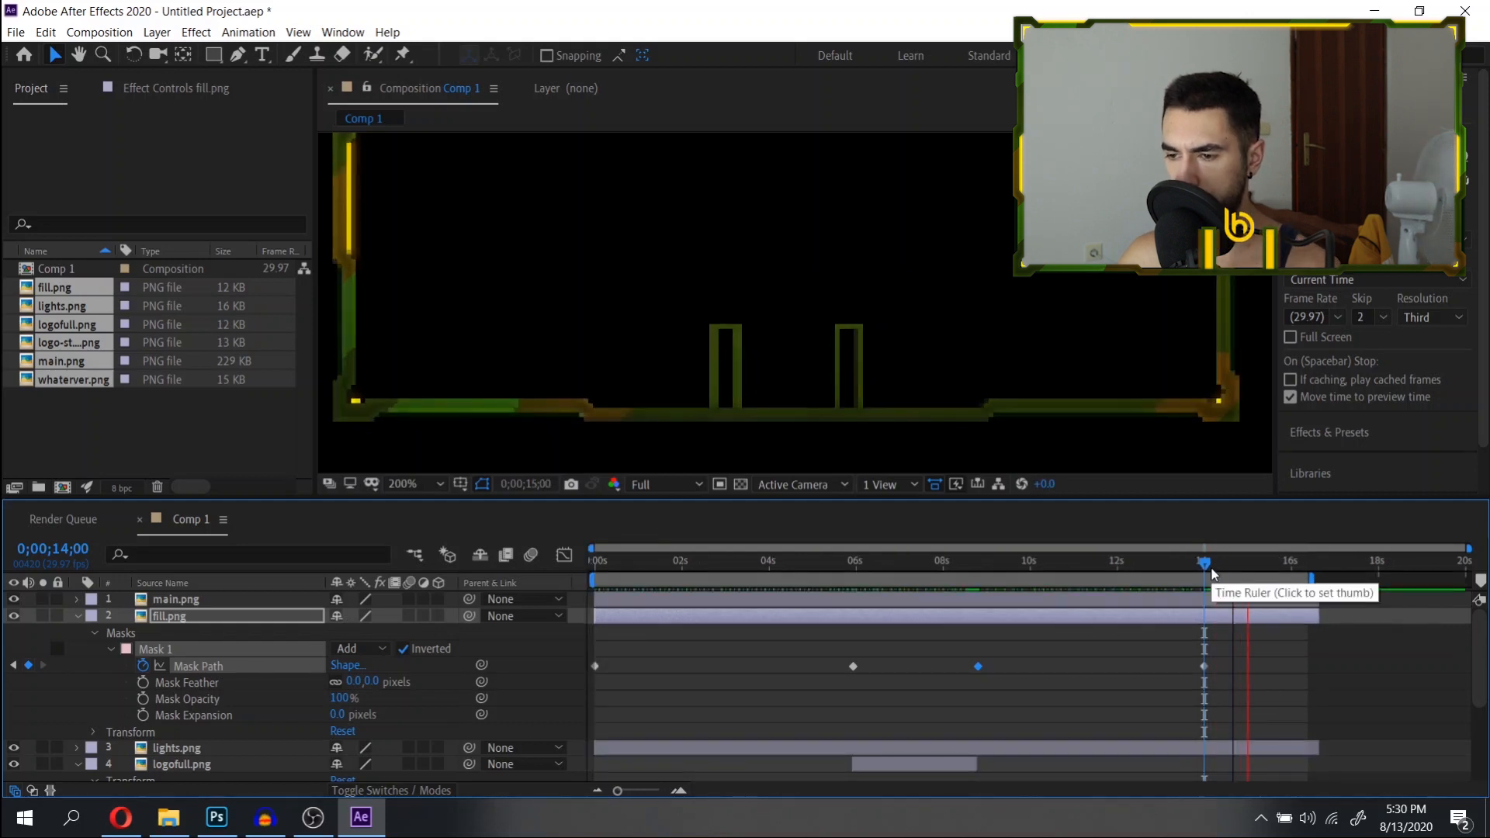
key("space")
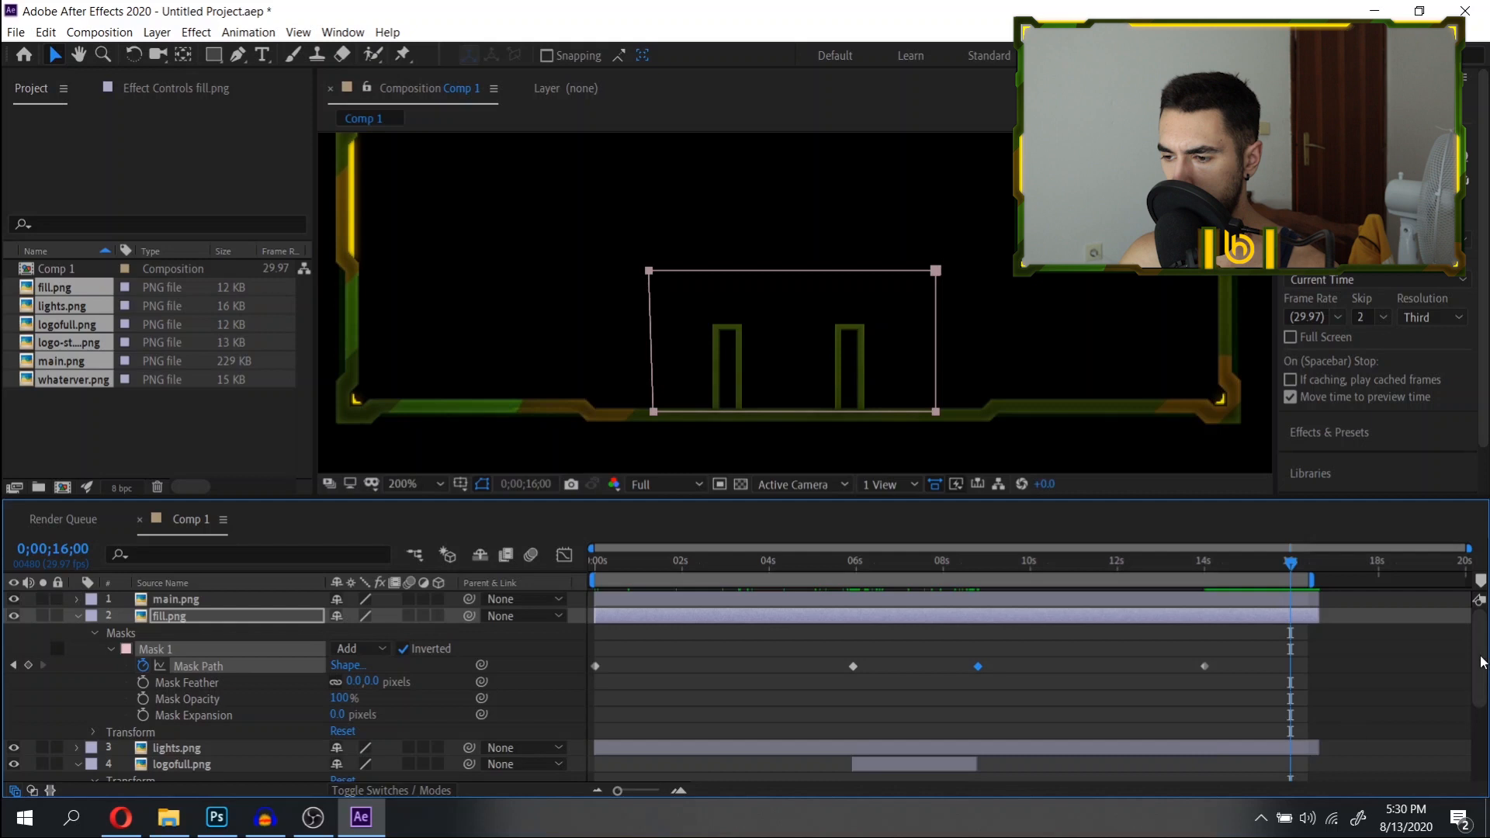
Extend the second logo-stroke.png layer so it ends level with the end of the work area, past 16 seconds.
left_click_drag(1482, 689, 1482, 715)
scroll(1273, 711, "down", 3)
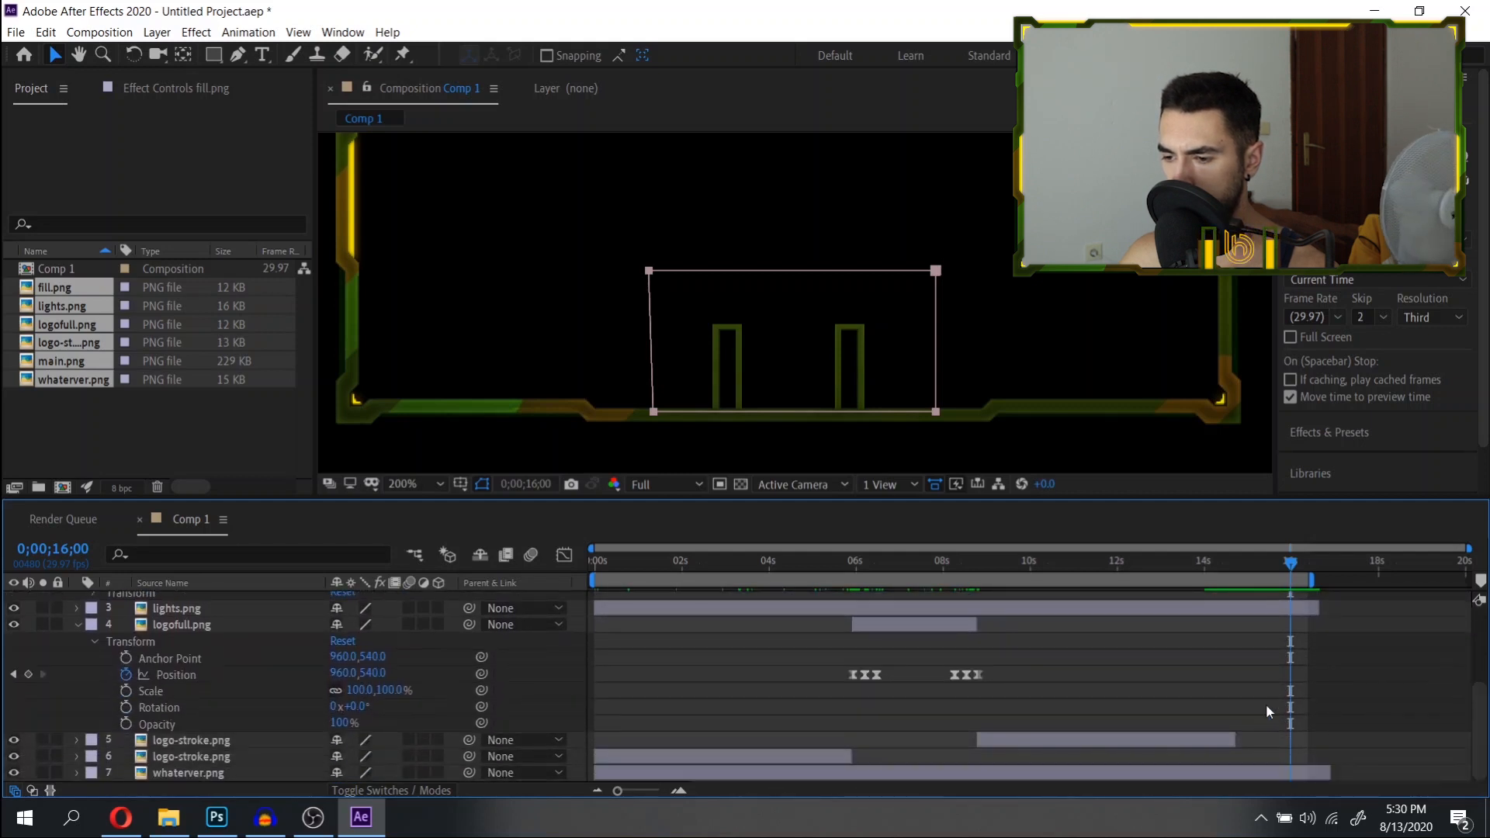
left_click_drag(1236, 744, 1292, 744)
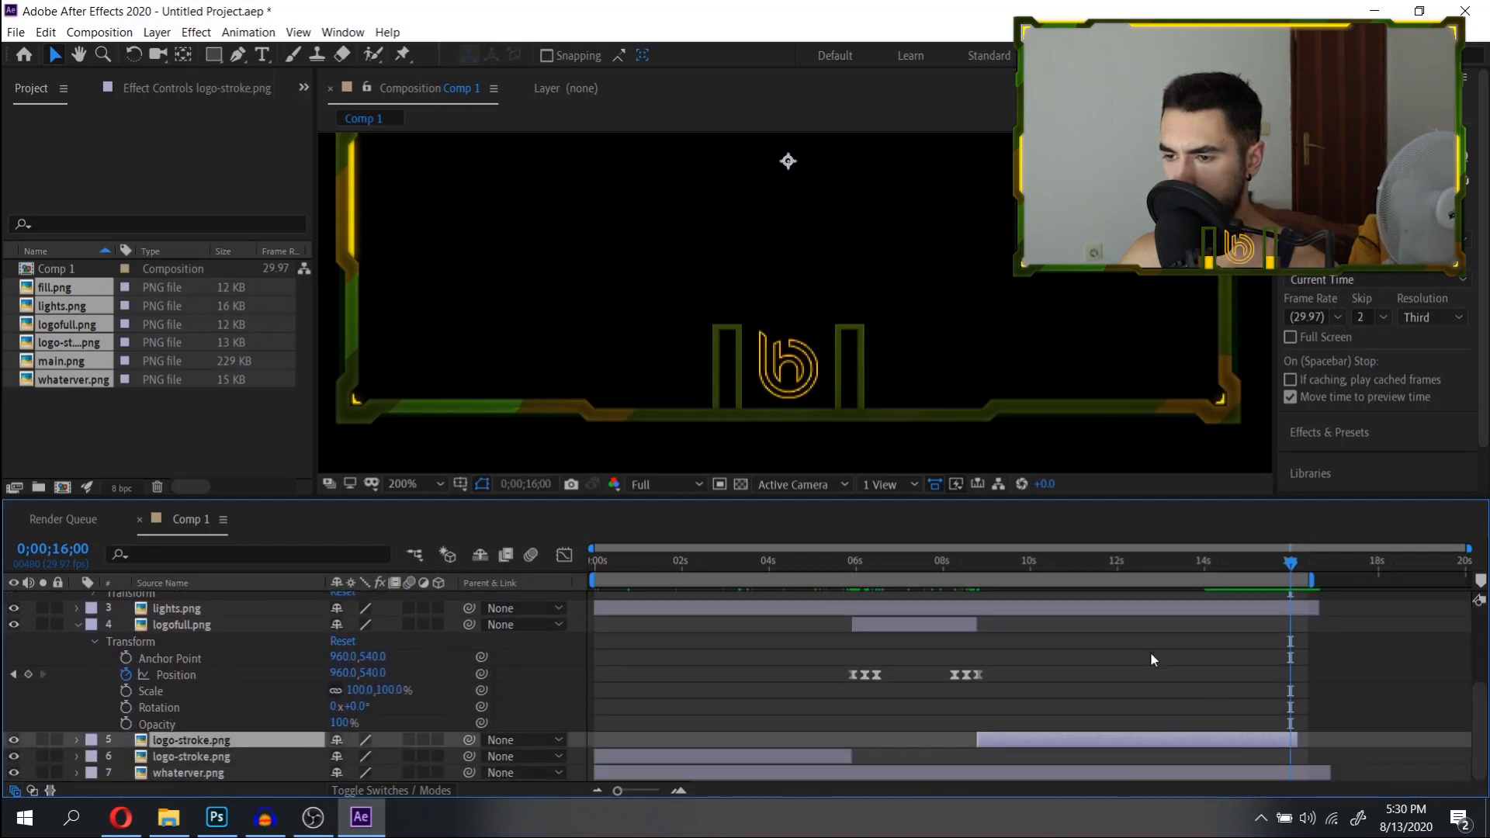
left_click_drag(1303, 738, 1313, 739)
Preview the whole overlay animation from 0;00;00;00 with the full frame in view.
key("space")
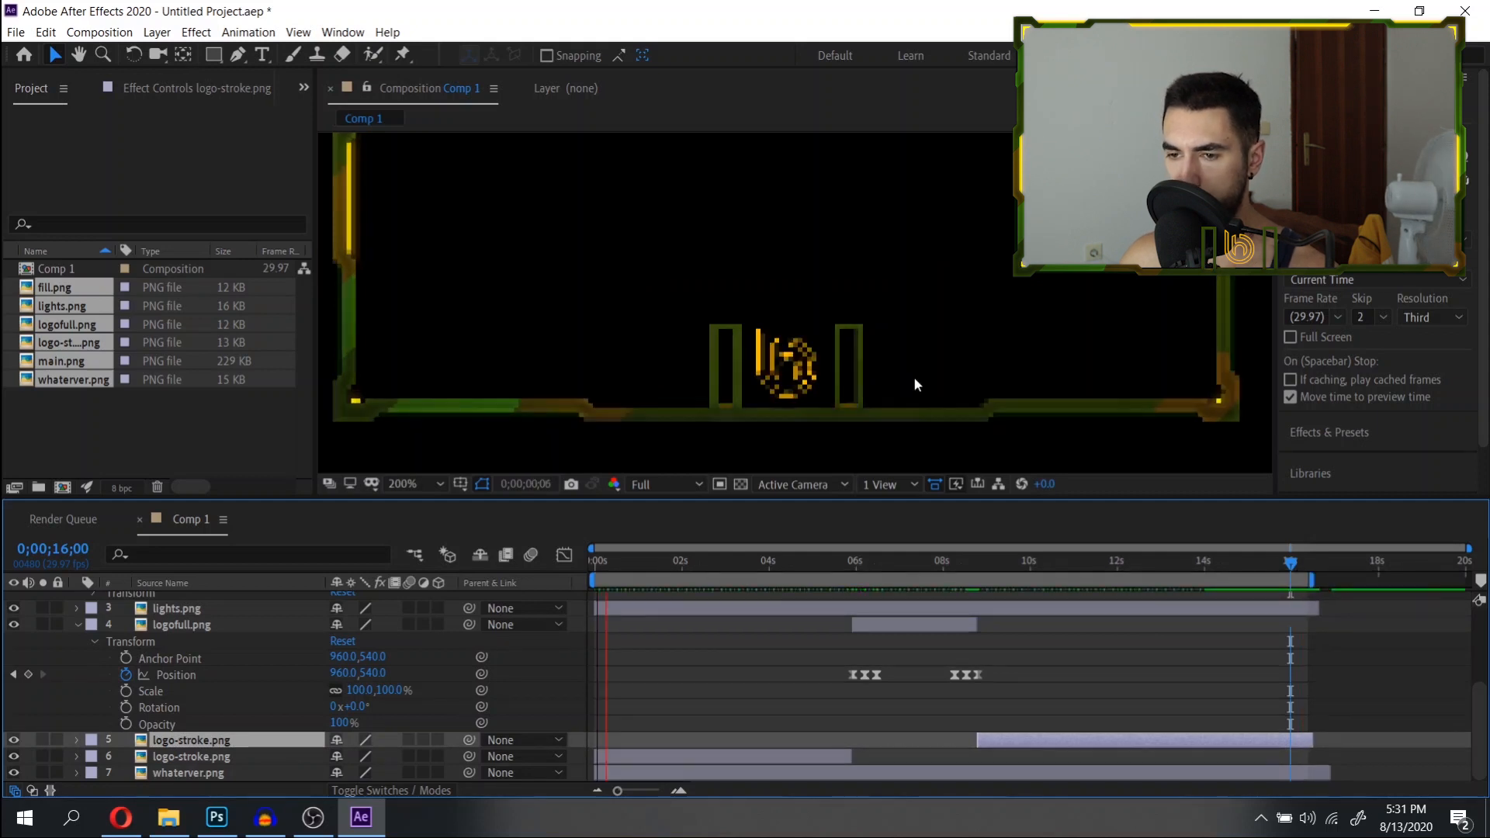
scroll(956, 394, "down", 4)
key("space")
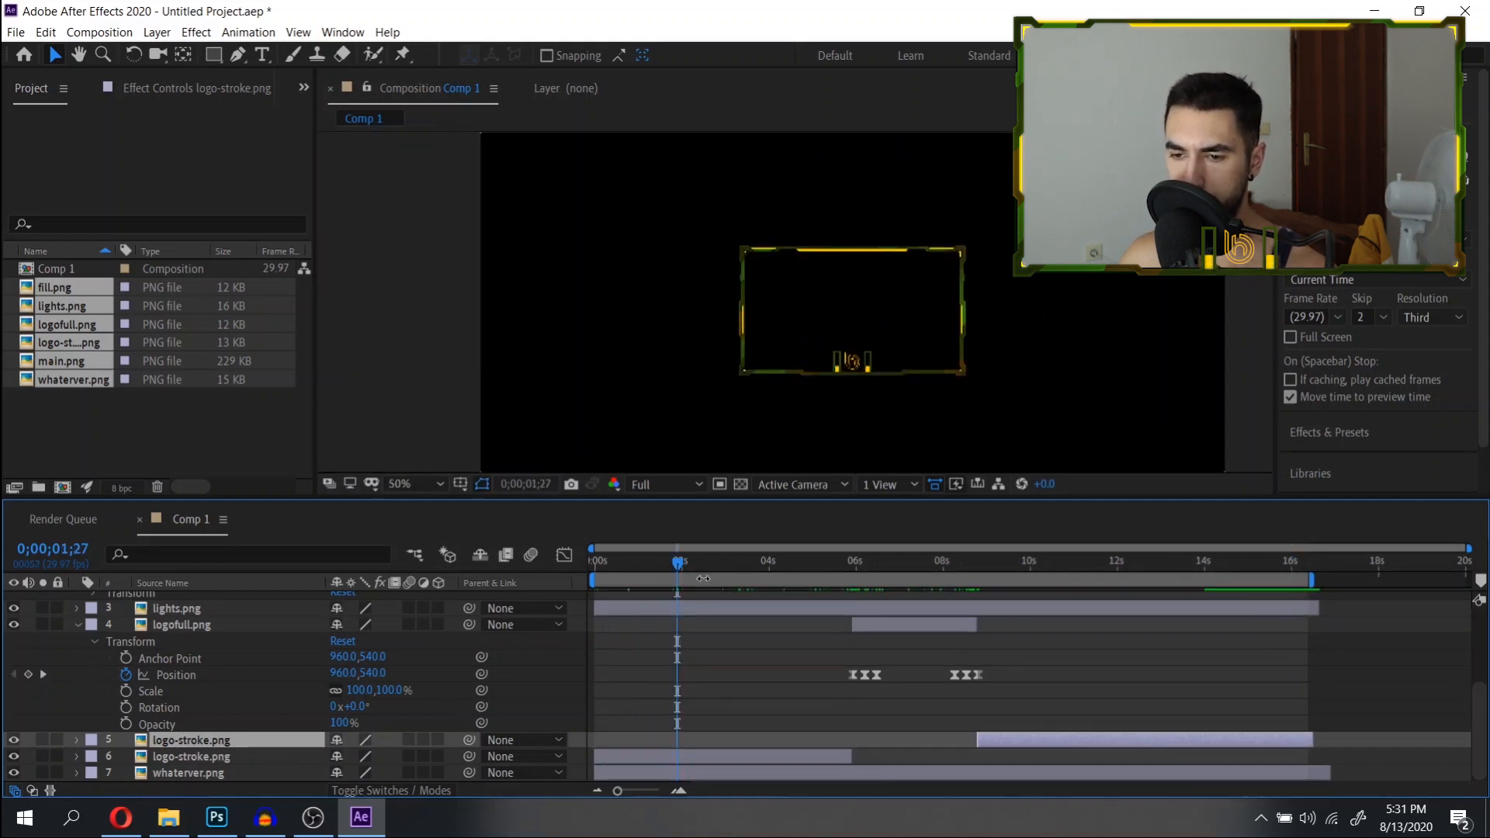
left_click_drag(678, 565, 545, 572)
key("space")
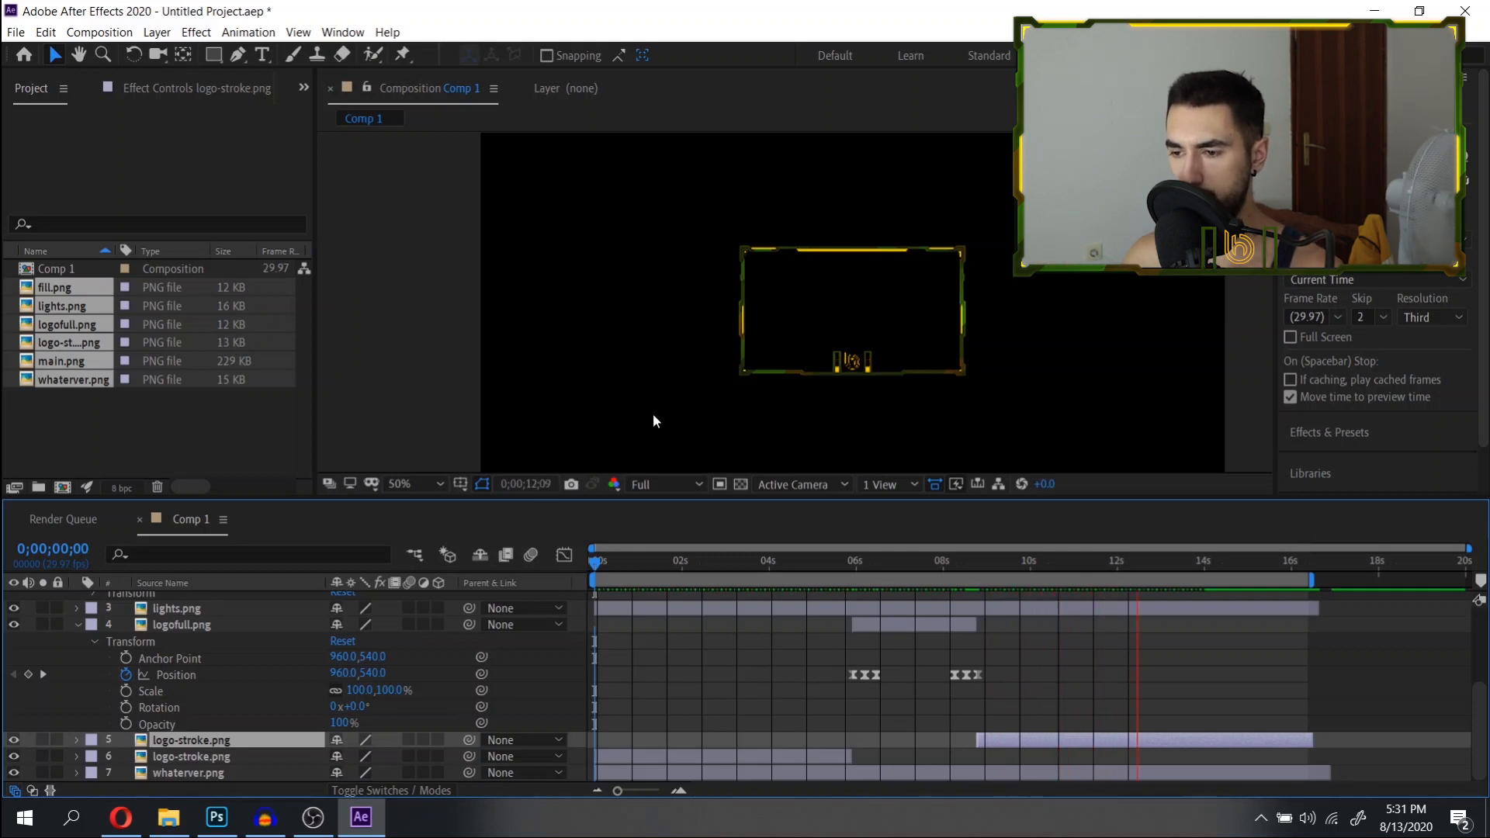
key("space")
scroll(925, 305, "up", 2)
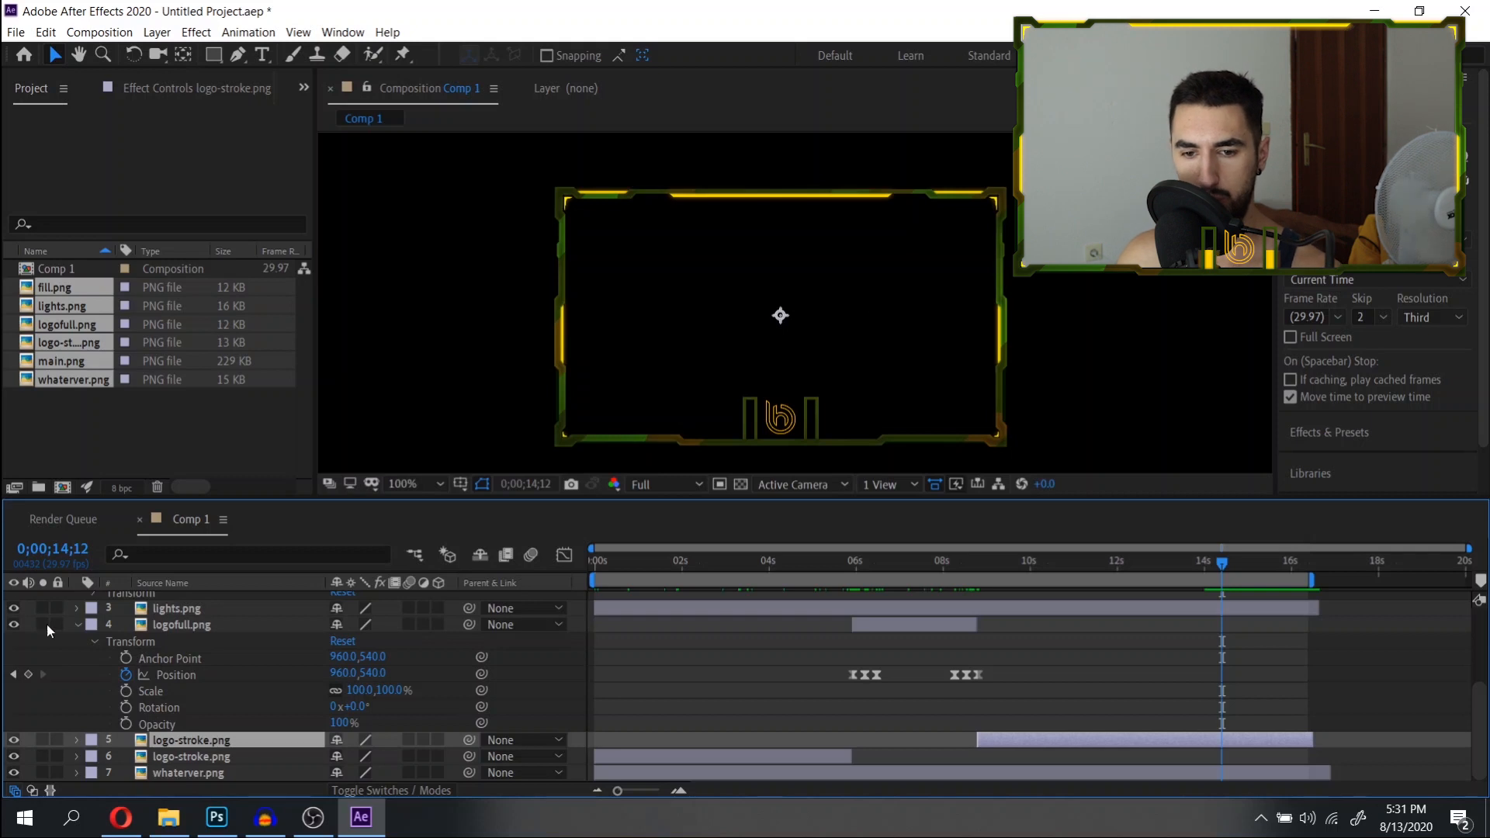
Collapse the expanded properties of the logofull.png and fill.png layers in the timeline.
left_click(77, 625)
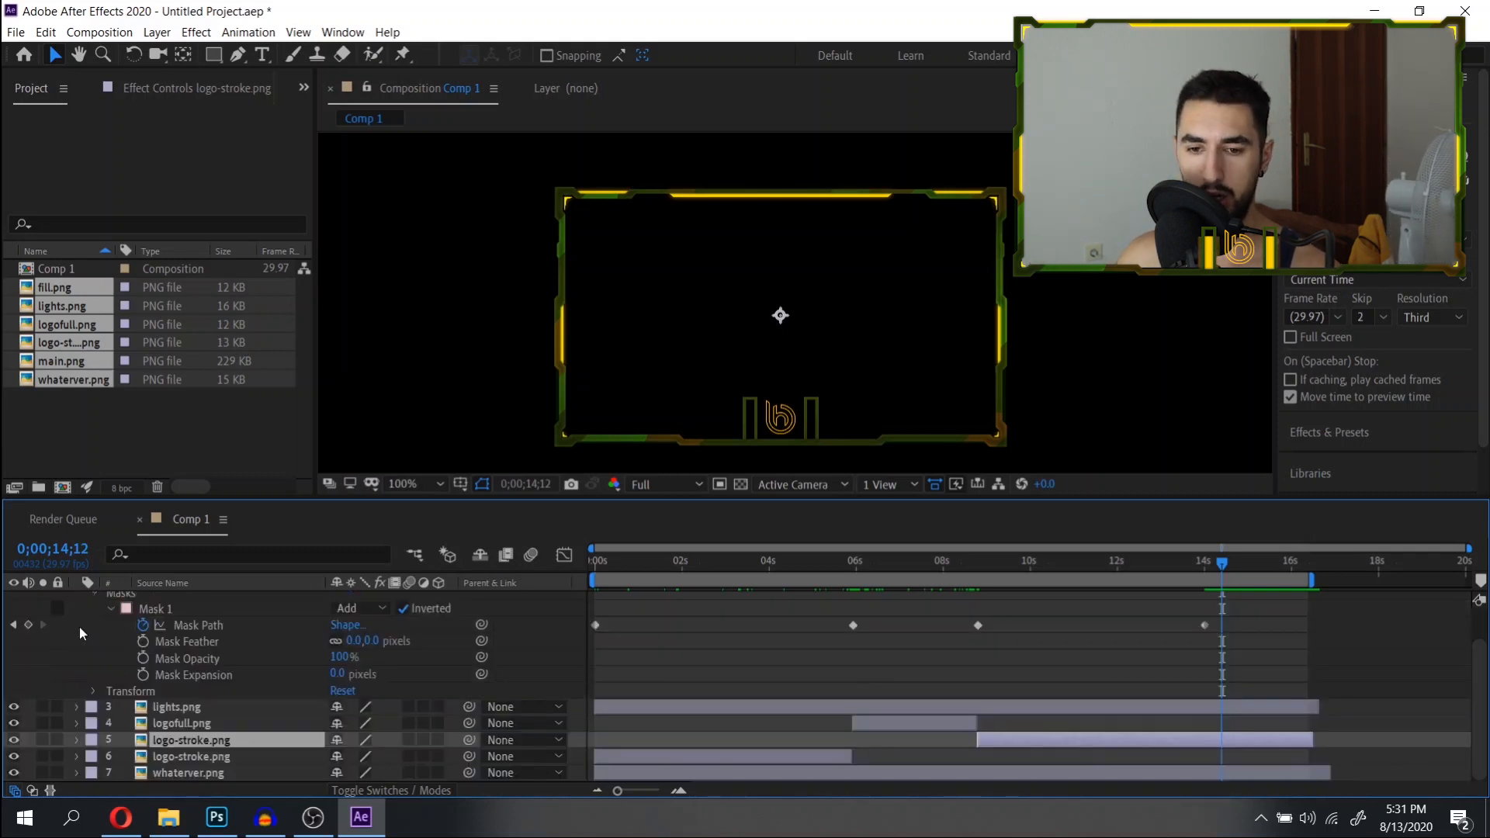
scroll(80, 627, "up", 1)
left_click(77, 616)
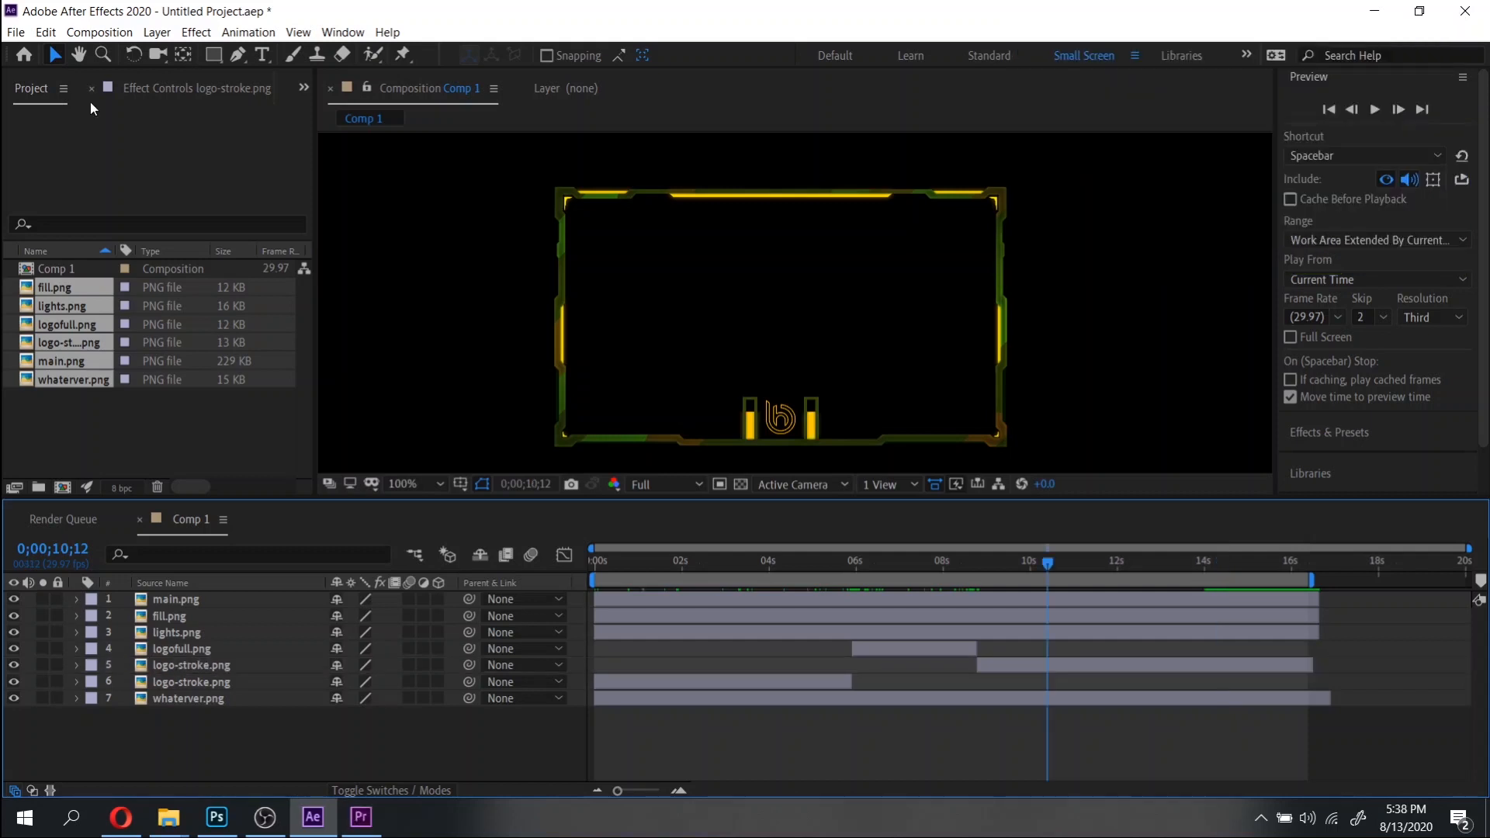
Add Comp 1 to the render queue and open the output module settings of the new render item.
left_click(107, 35)
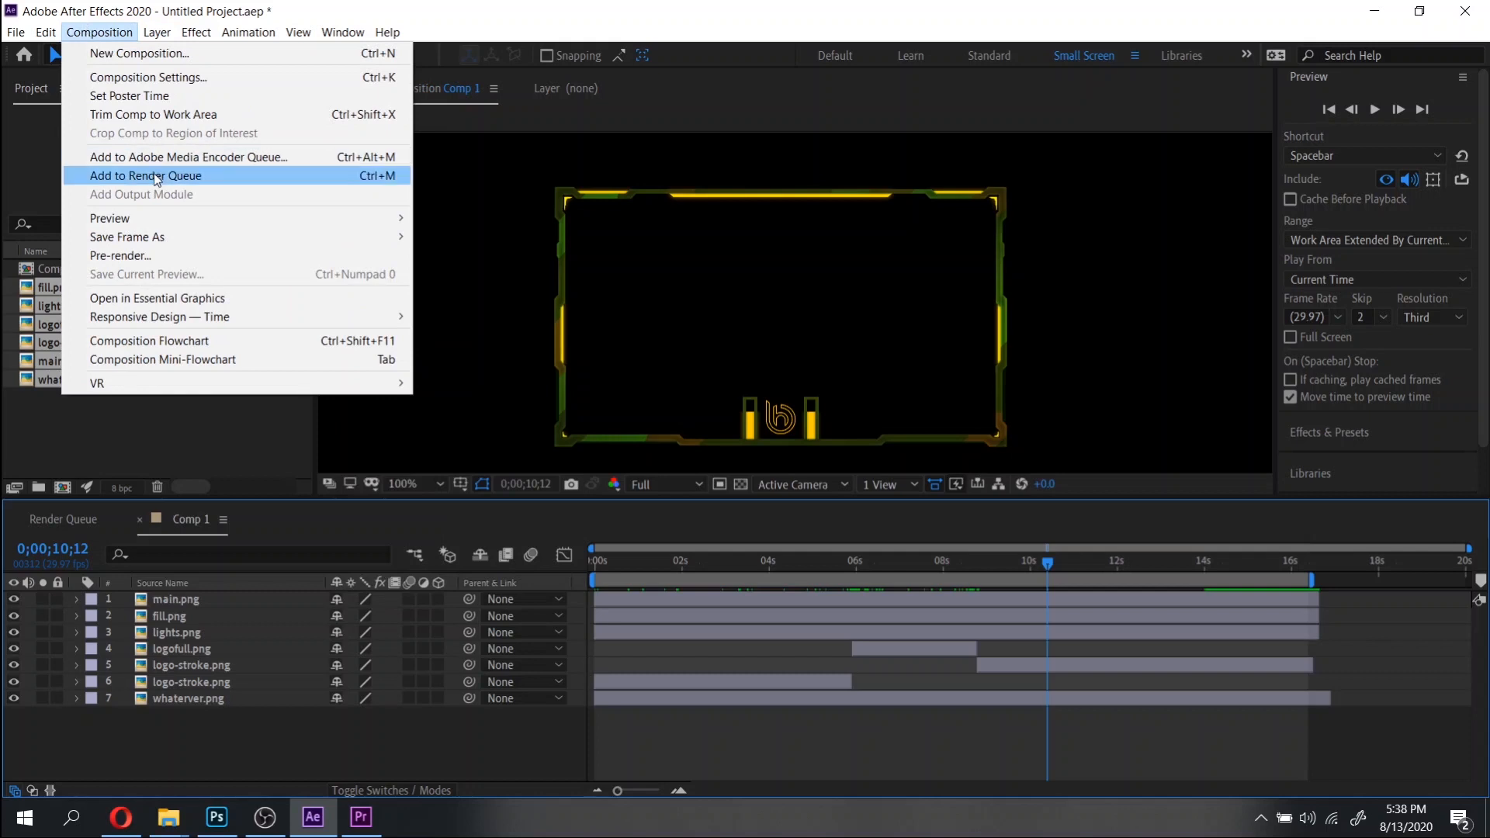
left_click(149, 179)
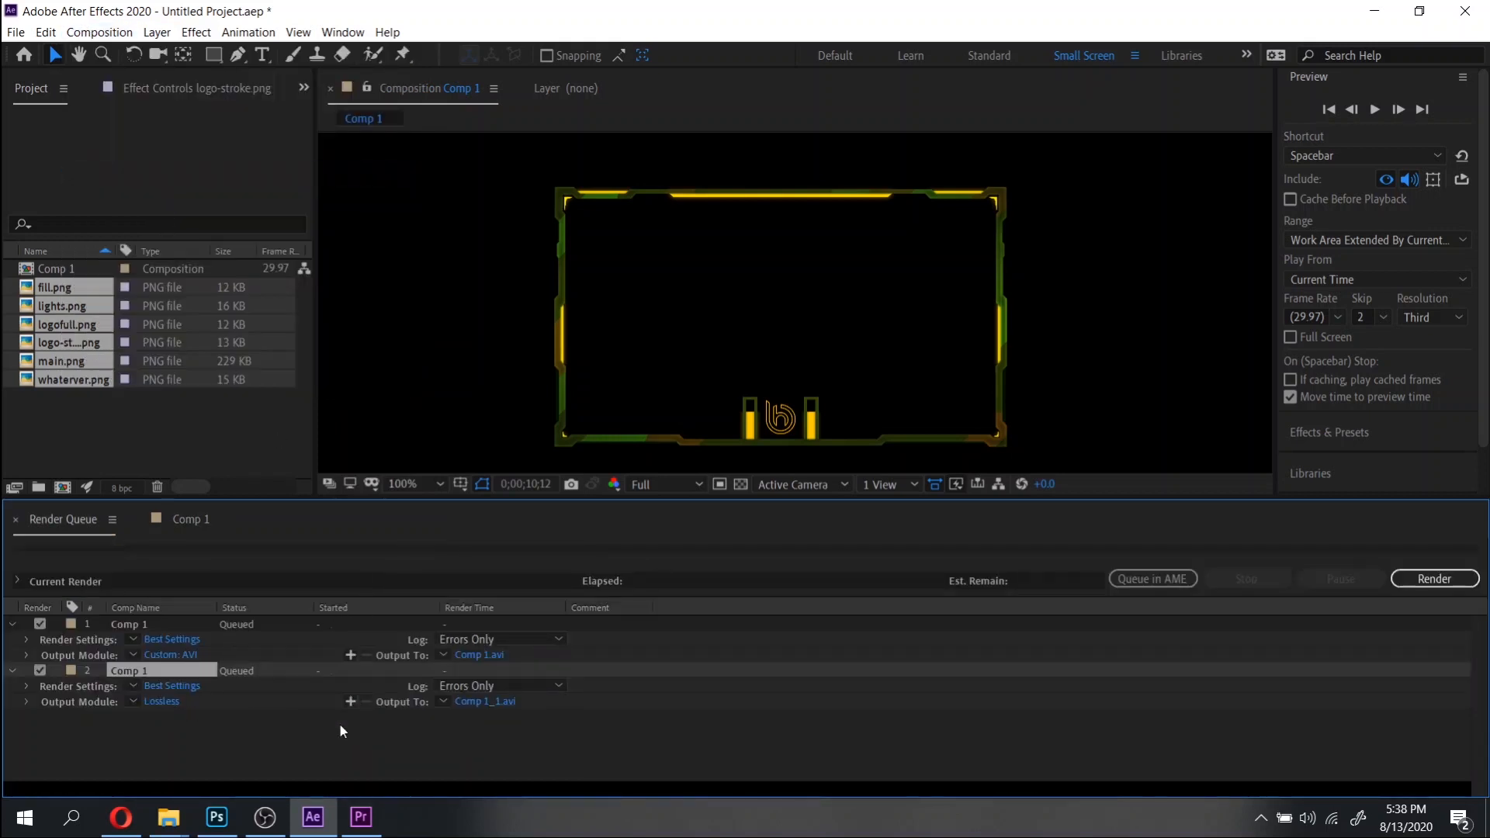
left_click(165, 703)
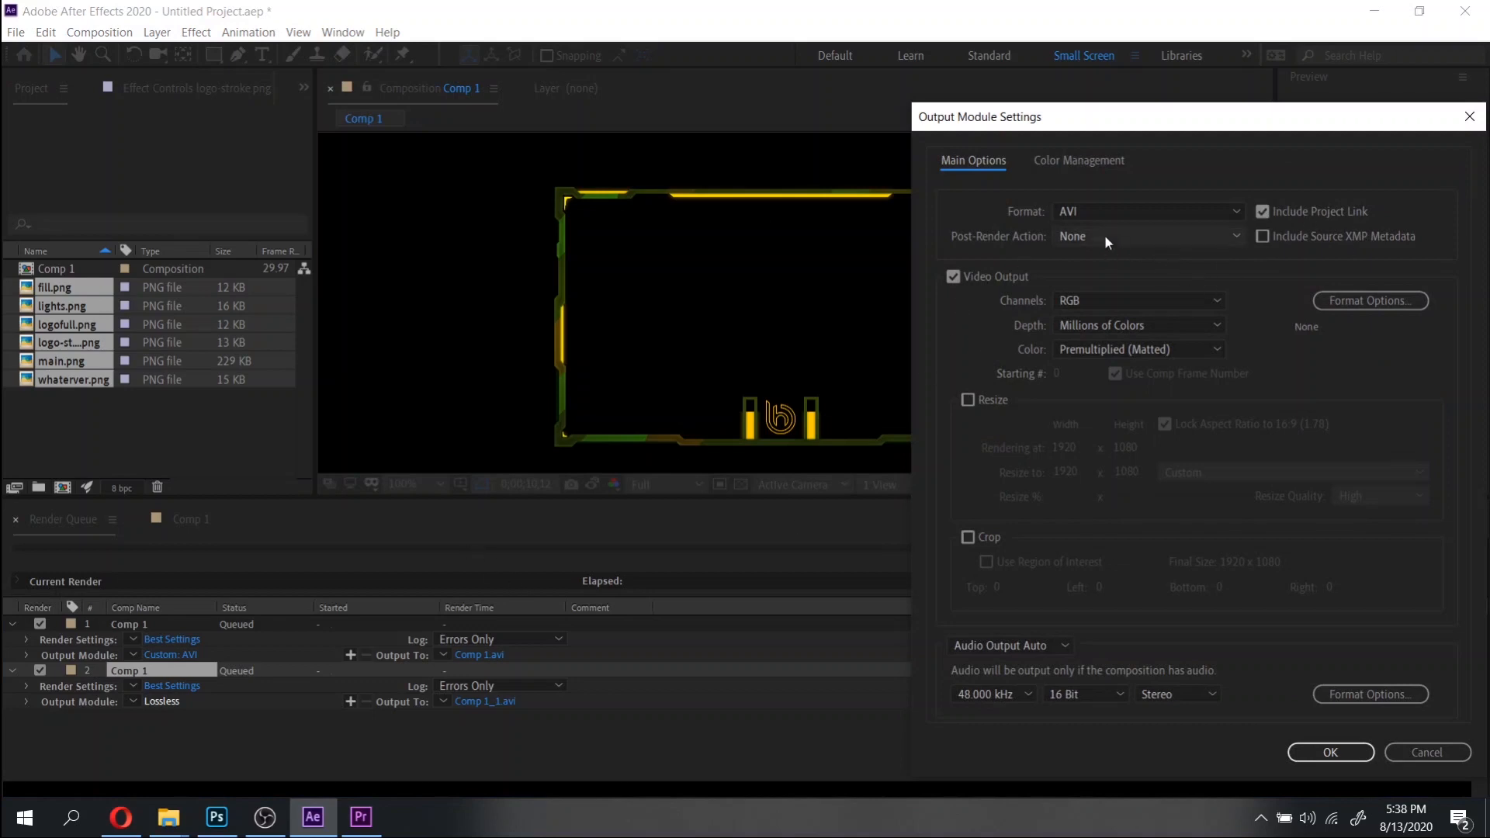
Try the QuickTime output format with RGB + Alpha channels, and return the format to AVI.
left_click(1115, 300)
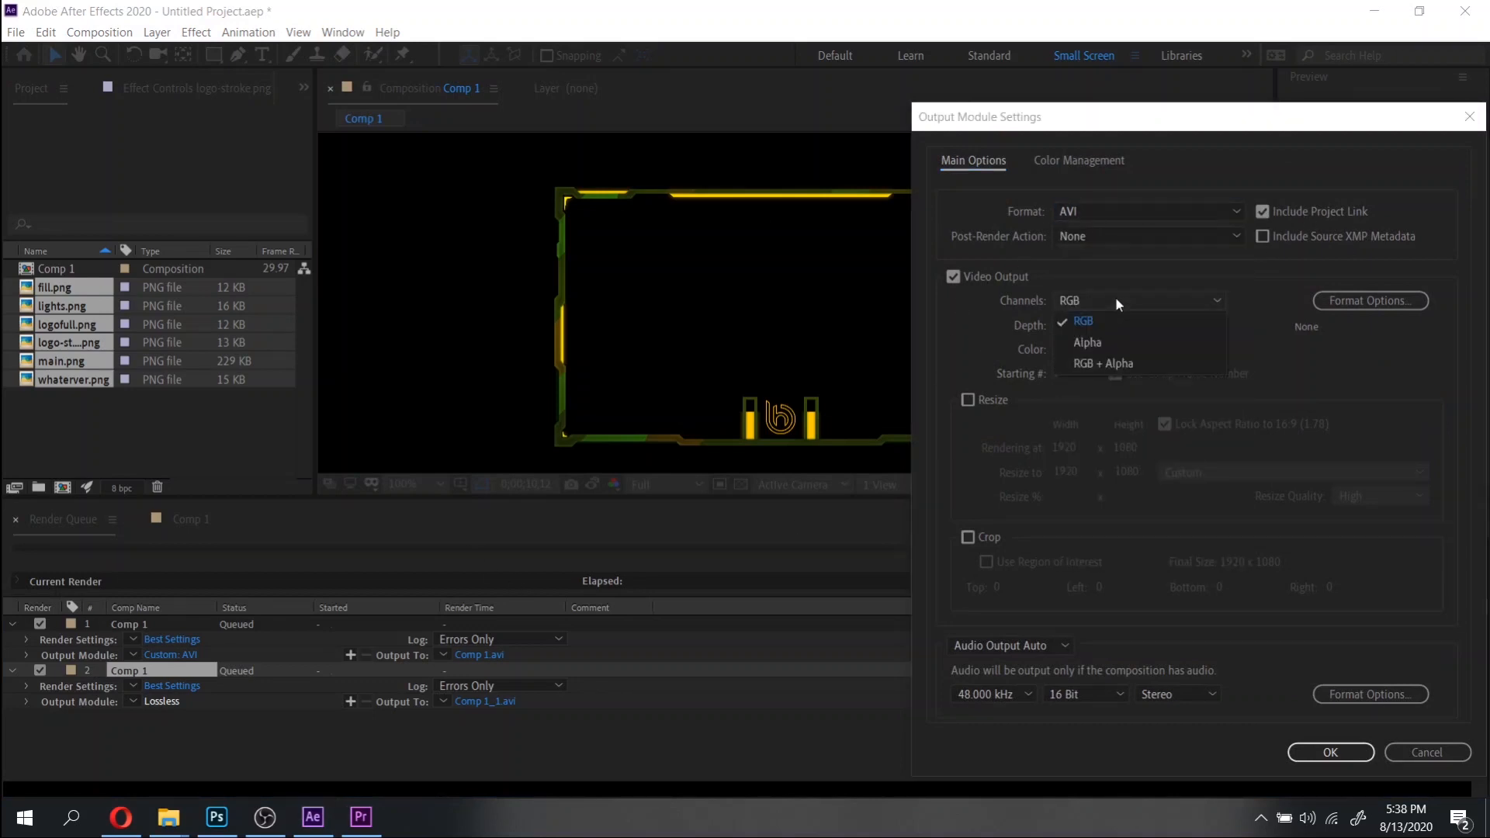
left_click(1107, 364)
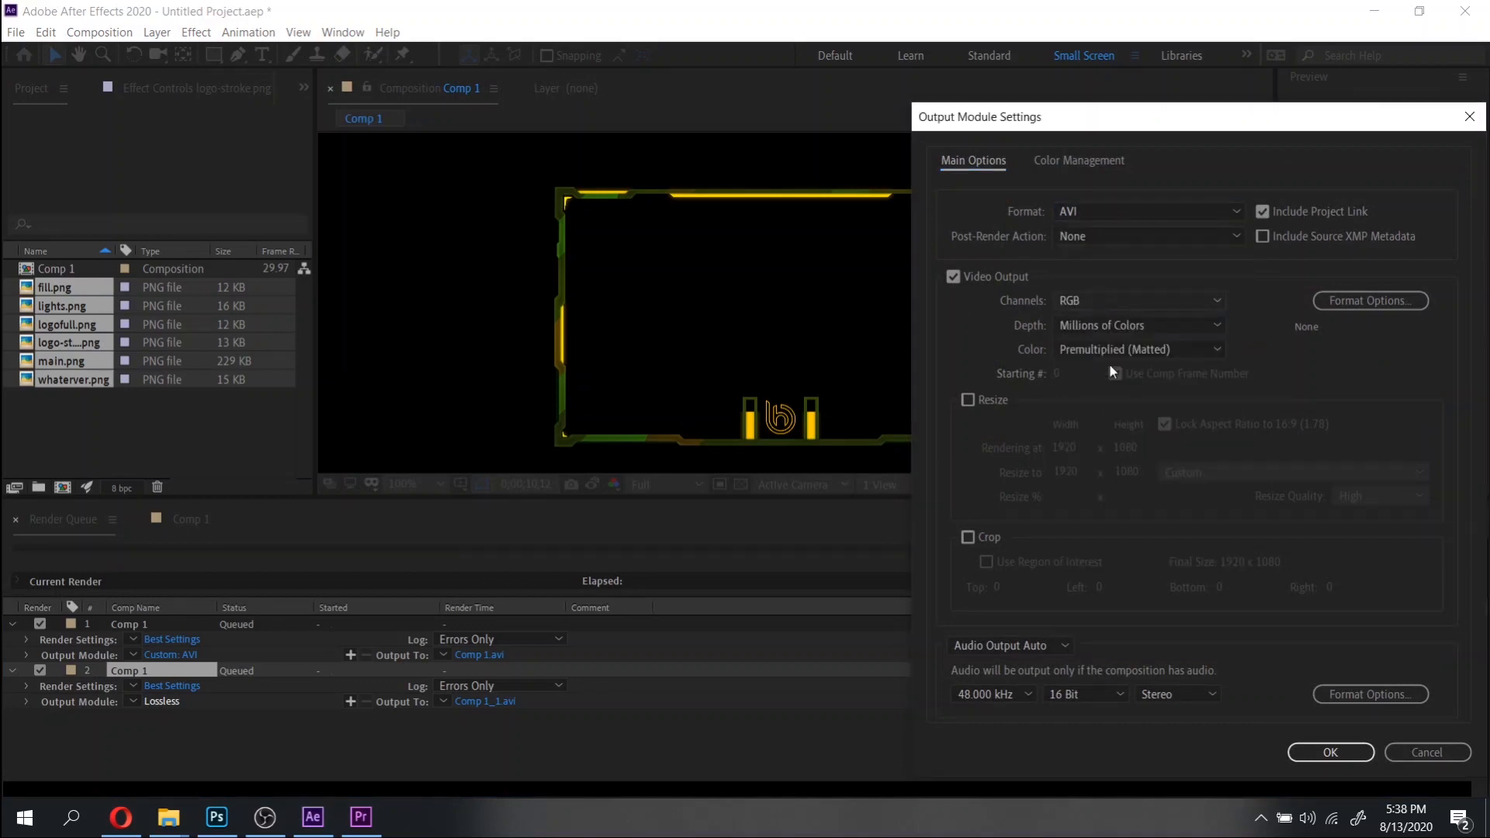
left_click(1101, 205)
left_click(1180, 425)
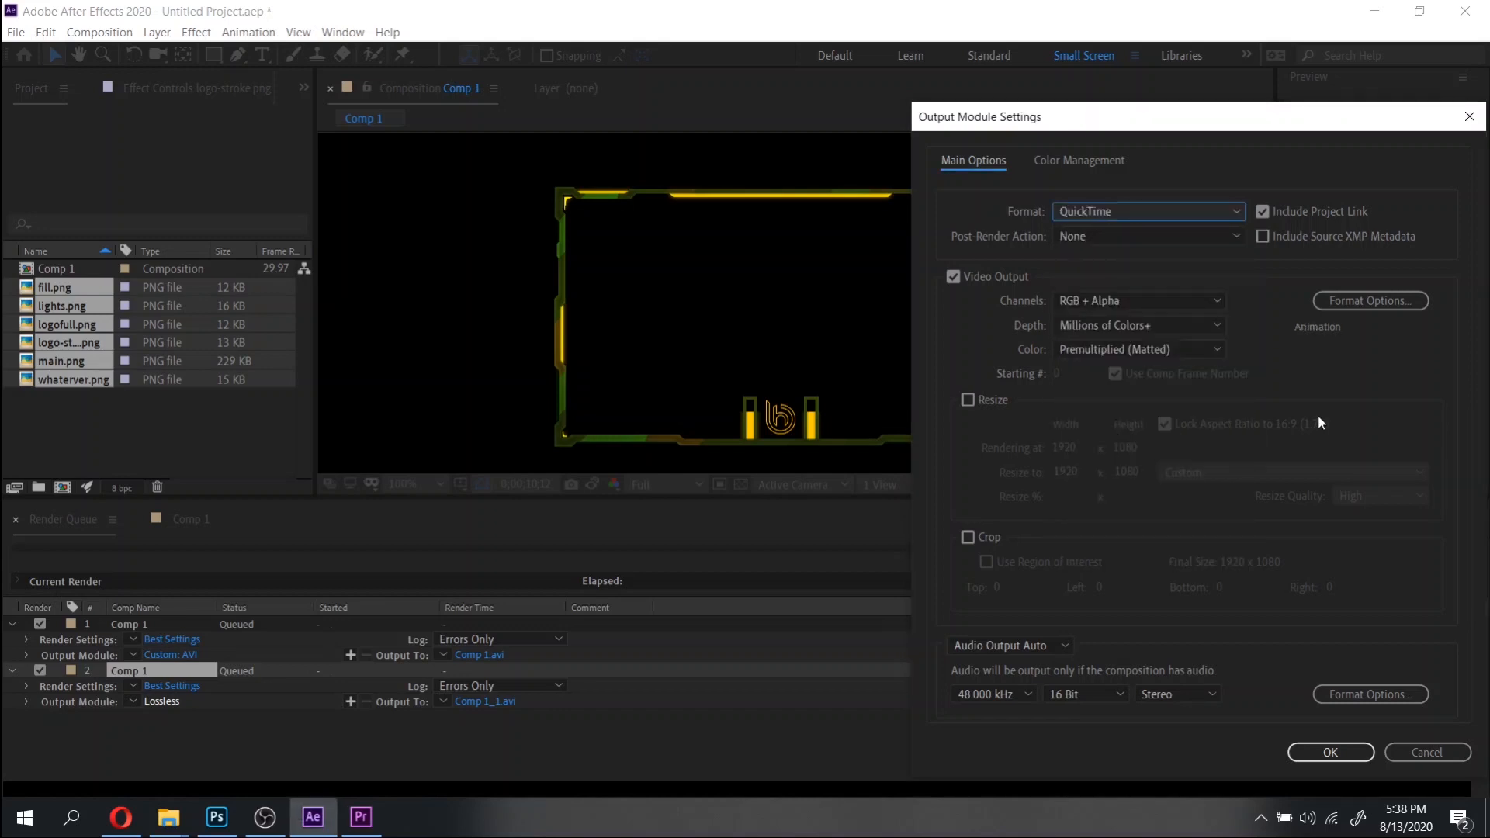
left_click(1134, 215)
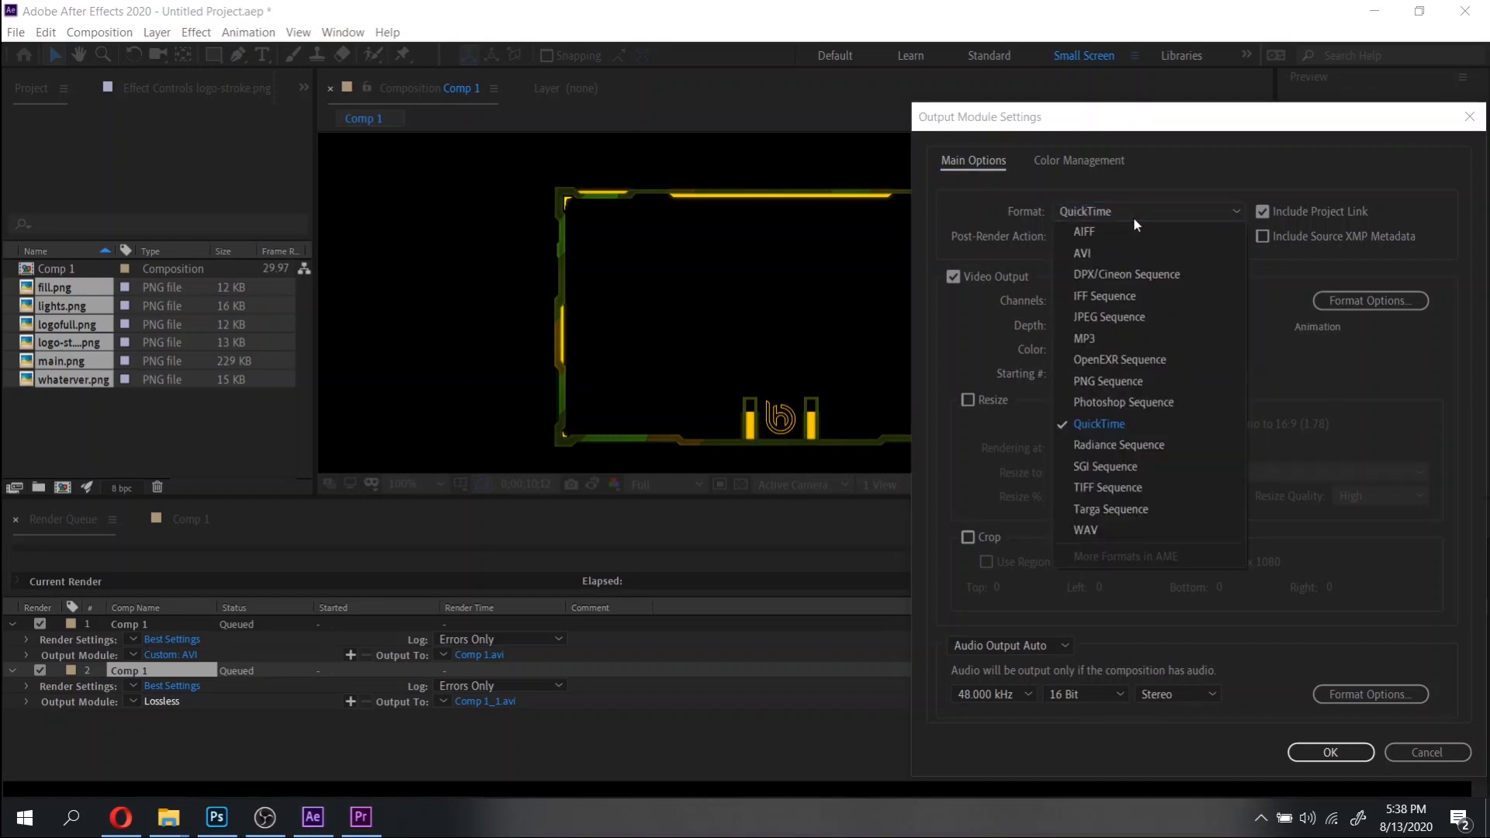
left_click(1106, 252)
Set the AVI output module's channels to RGB + Alpha and accept the settings.
left_click(1118, 302)
left_click(1111, 362)
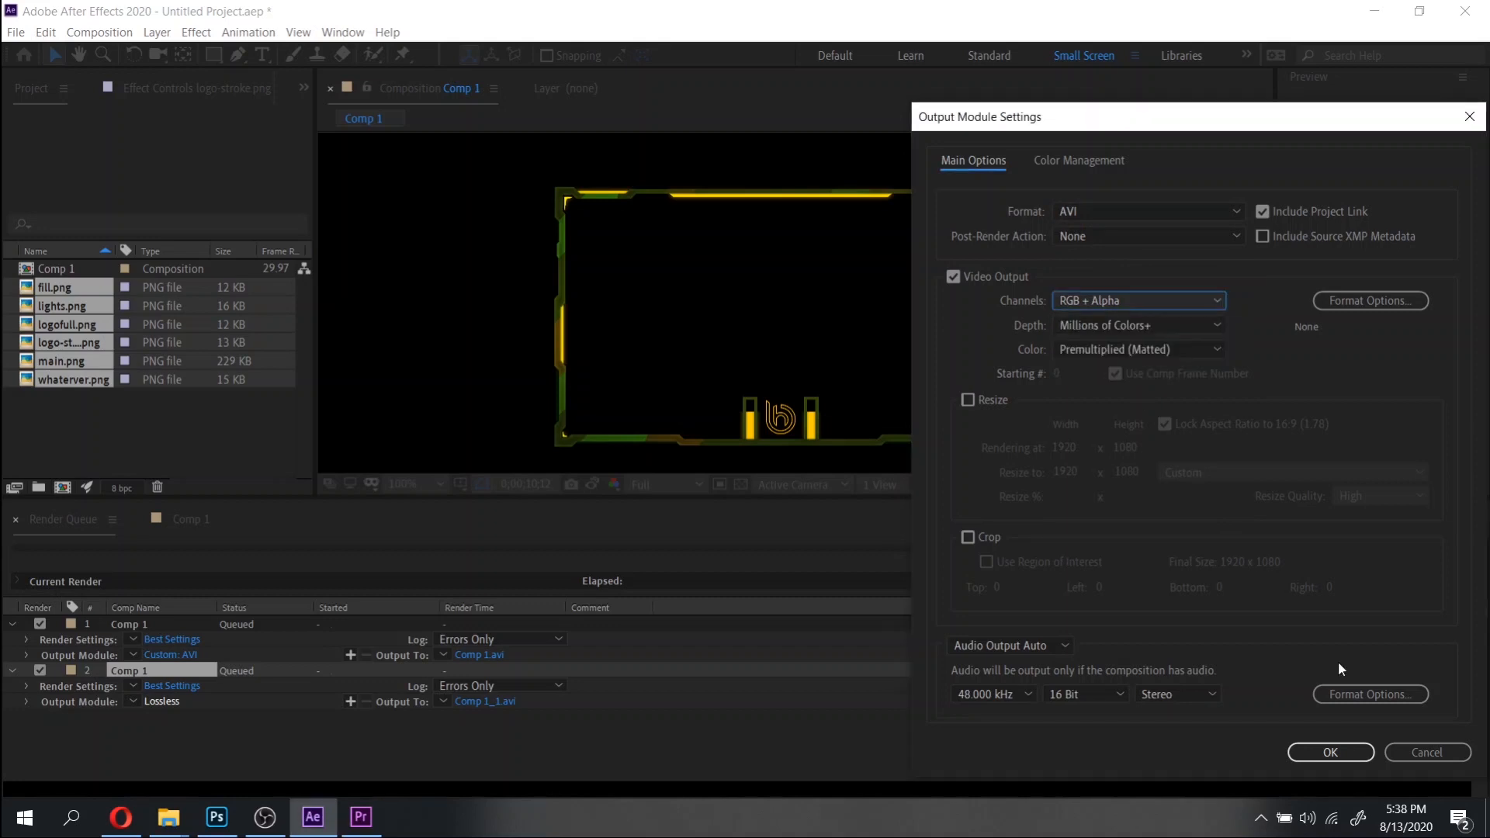
left_click(1332, 751)
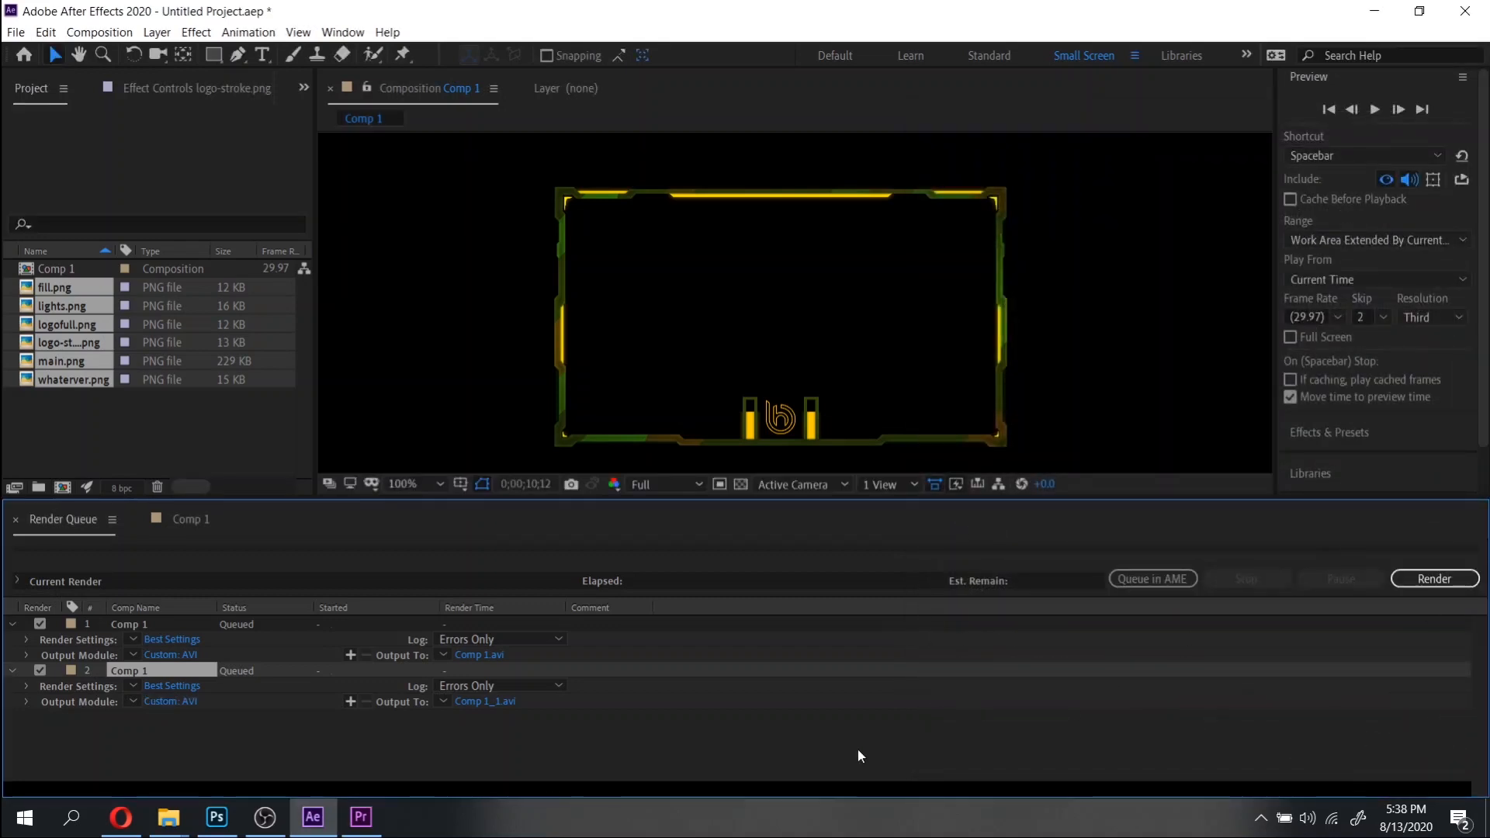